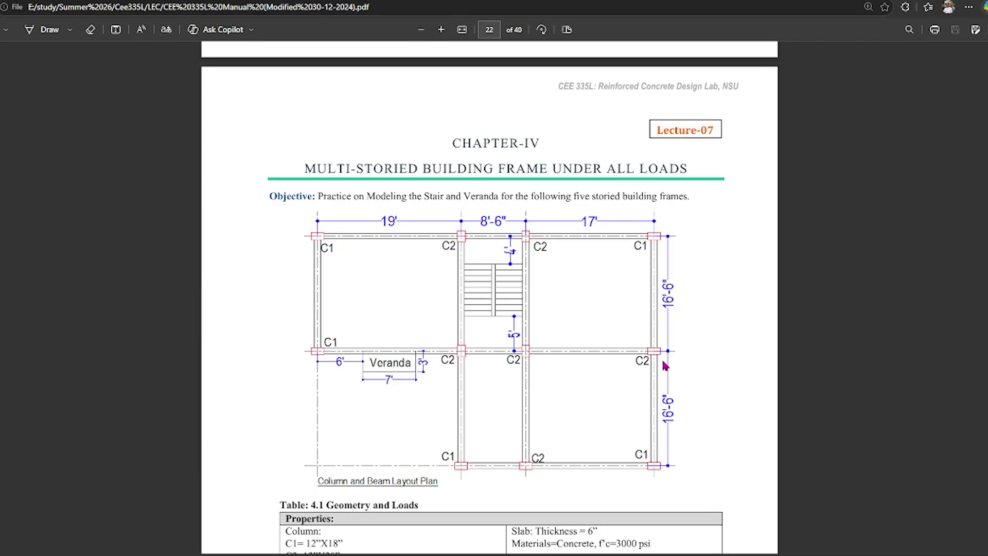
Examine the Lecture 8 to 9 floor plans and the Fig. 4.4 Column Layout Plan in the PDF manual
scroll(666, 370, "down", 3)
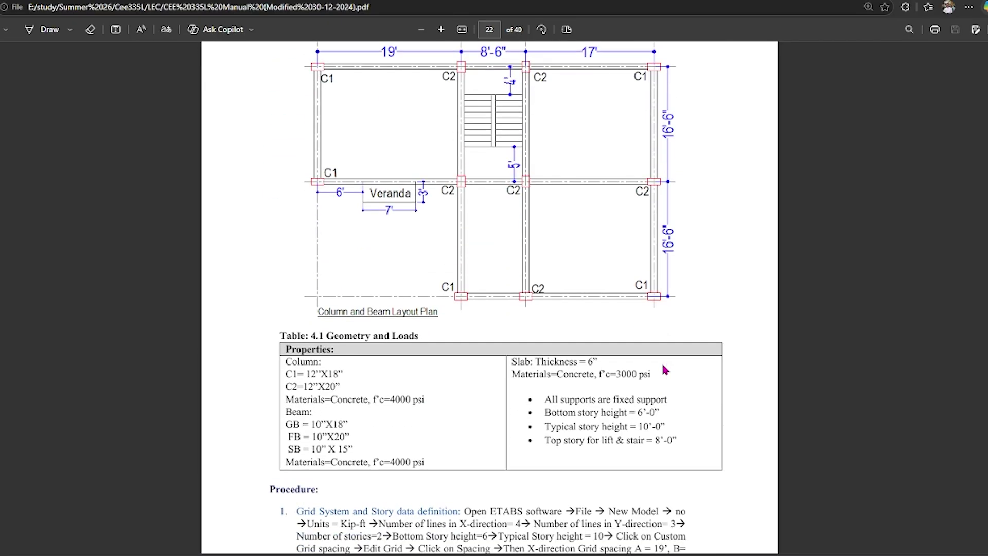
scroll(666, 369, "down", 13)
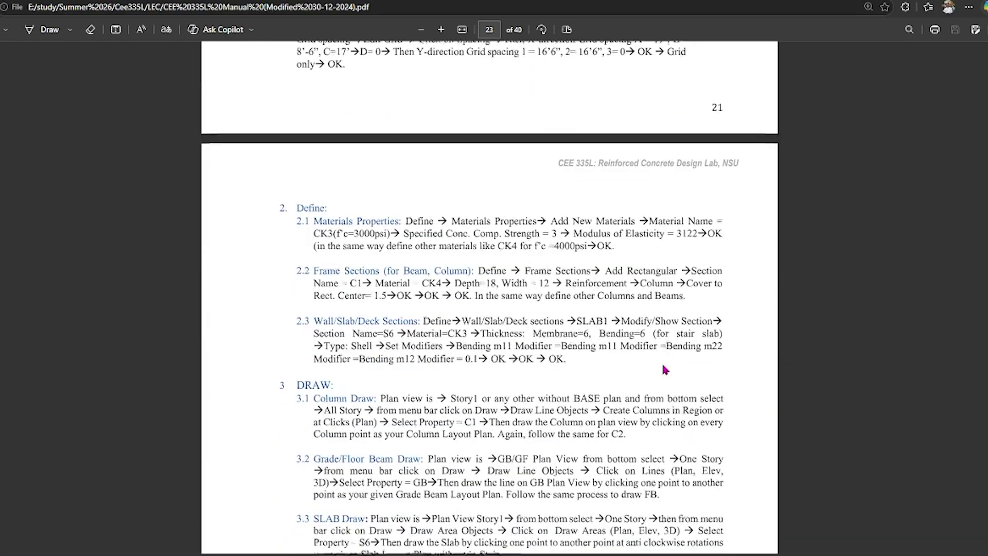
scroll(665, 370, "down", 20)
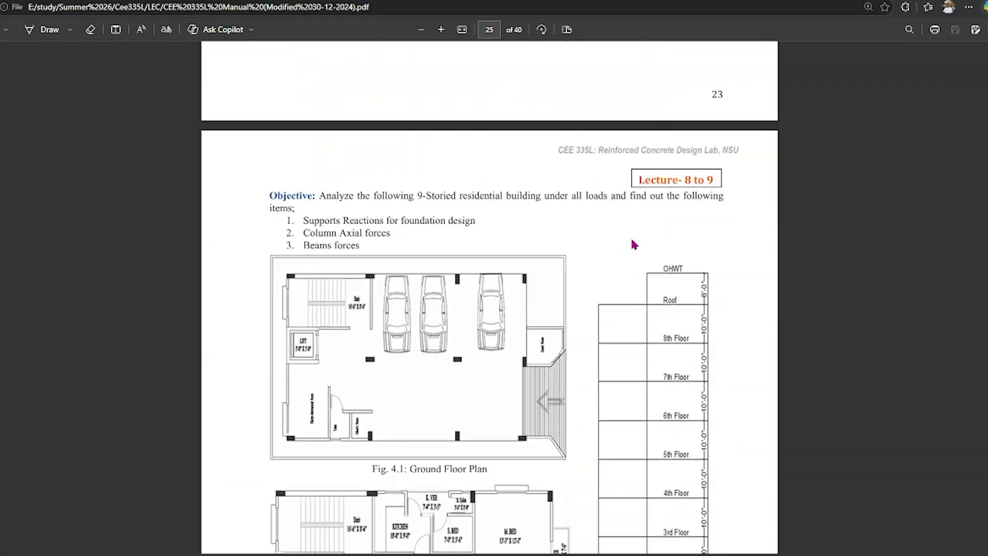
scroll(643, 363, "down", 12)
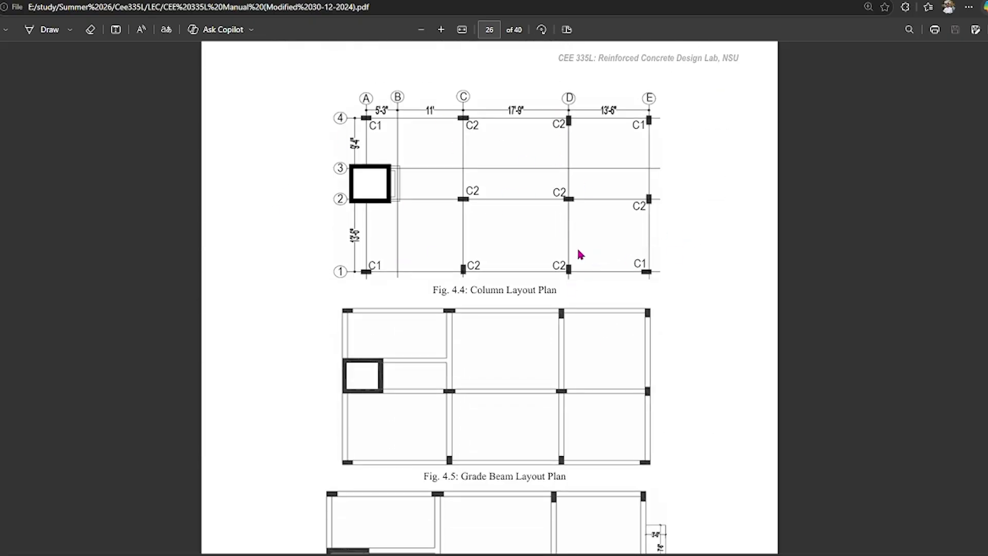
scroll(613, 297, "up", 1)
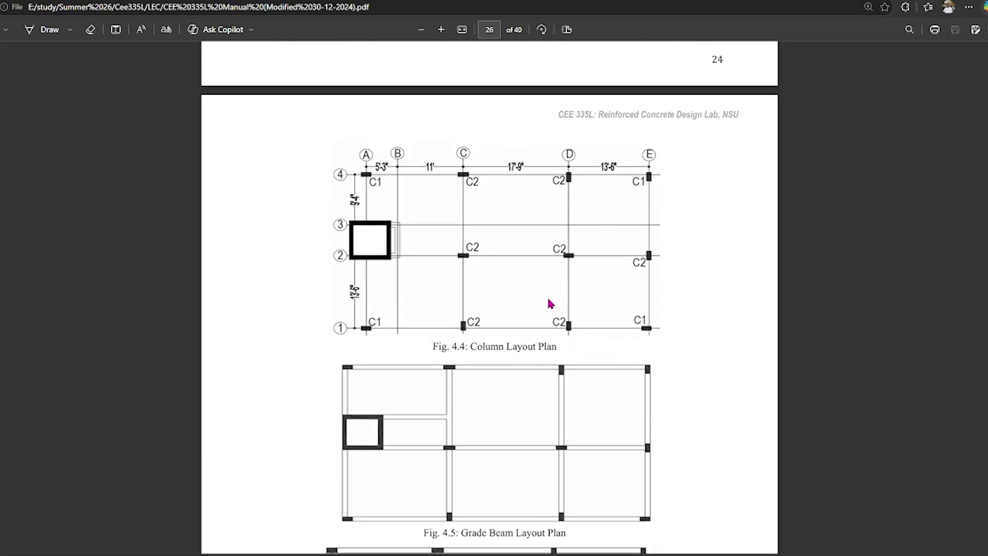
scroll(549, 303, "up", 5)
scroll(547, 302, "down", 6)
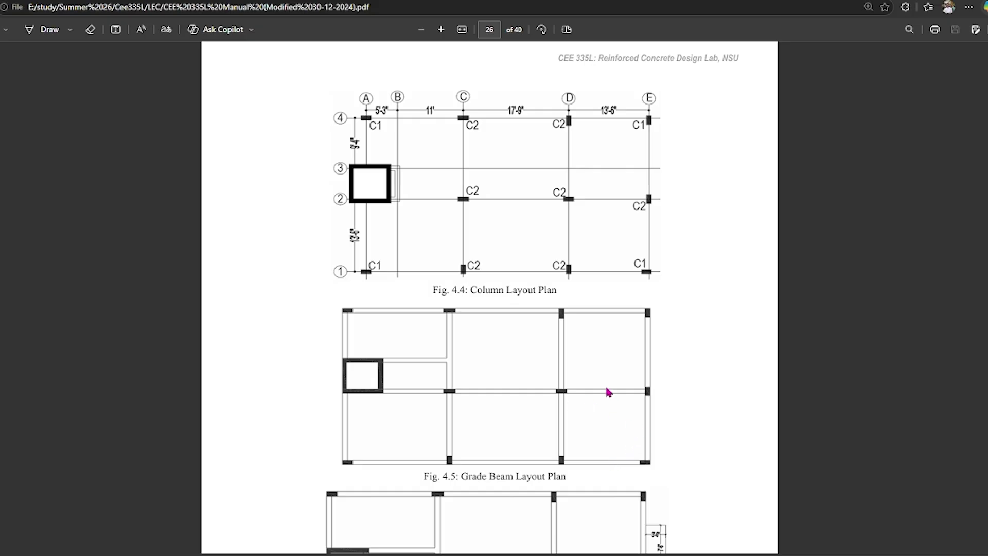
Mark grid lines A to E and 1 to 4 on the Fig. 4.4 Column Layout Plan with freehand pen strokes
left_click(49, 29)
left_click_drag(367, 97, 366, 235)
left_click_drag(395, 106, 393, 179)
left_click_drag(466, 107, 462, 170)
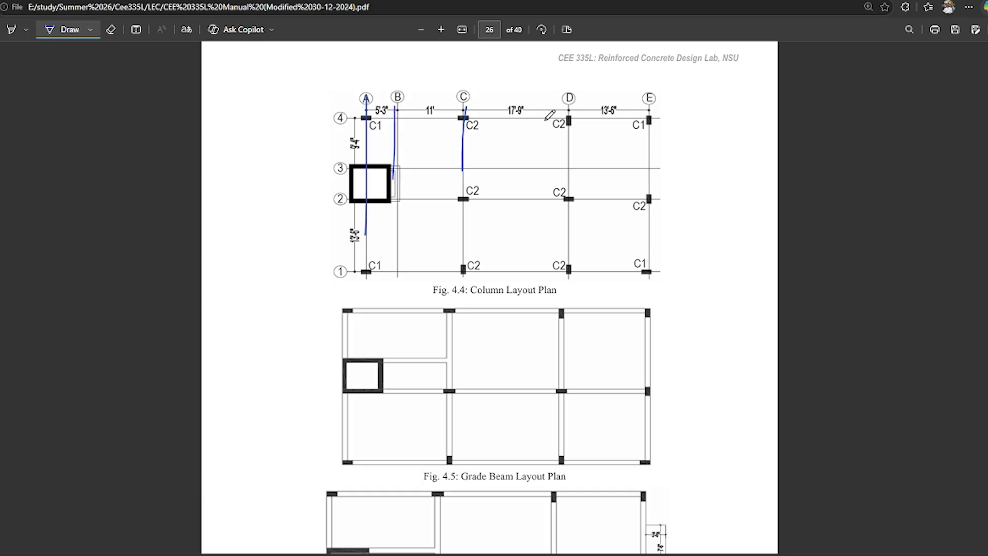
left_click_drag(561, 113, 564, 176)
left_click_drag(626, 116, 627, 169)
left_click_drag(355, 167, 488, 180)
left_click_drag(358, 106, 407, 112)
left_click_drag(361, 195, 399, 201)
left_click_drag(355, 264, 407, 269)
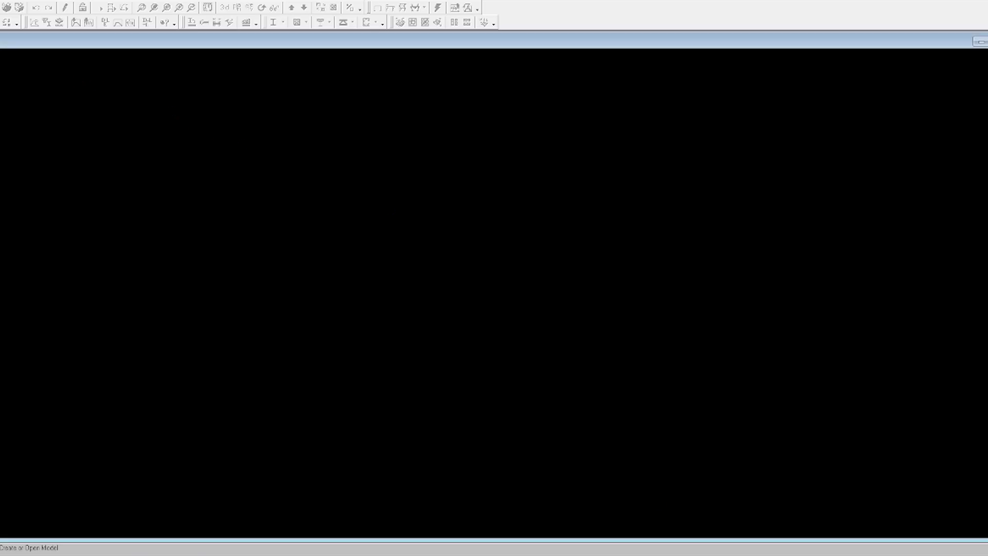
Switch to ETABS, start a new model and set its units to Kip-ft
key("alt+f")
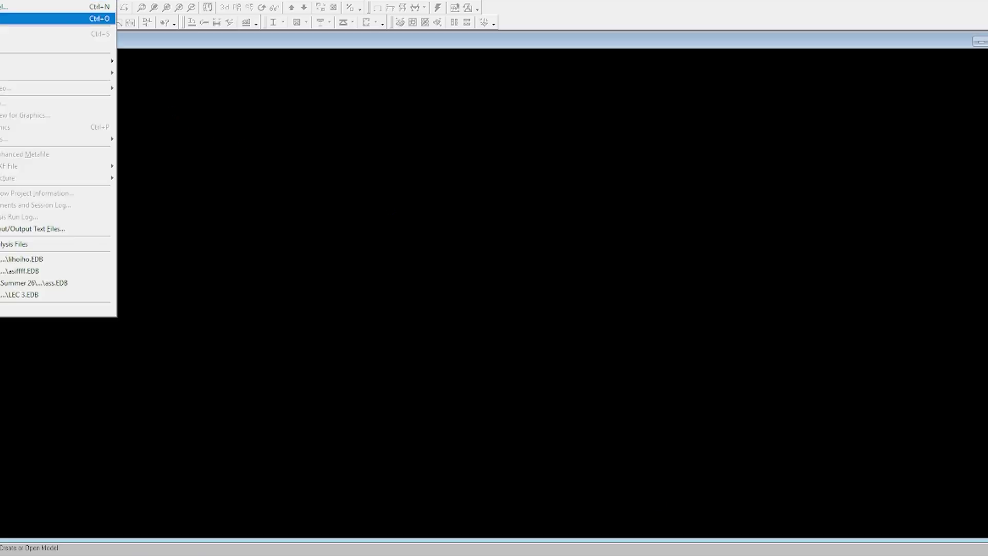
left_click(49, 19)
left_click(540, 301)
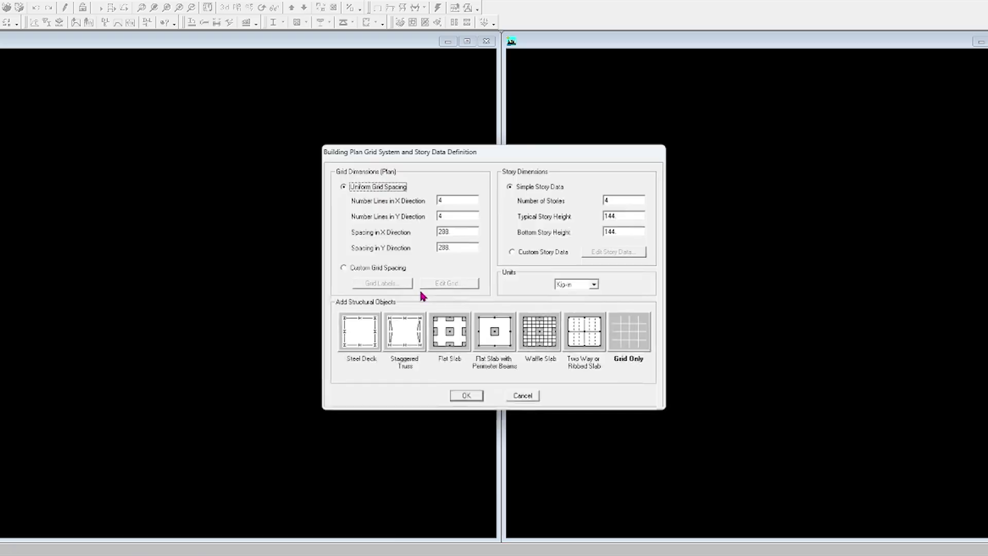
left_click(594, 284)
left_click(572, 302)
Set the number of lines in the X direction to 5 and the number of stories to 2
double_click(459, 201)
type("5")
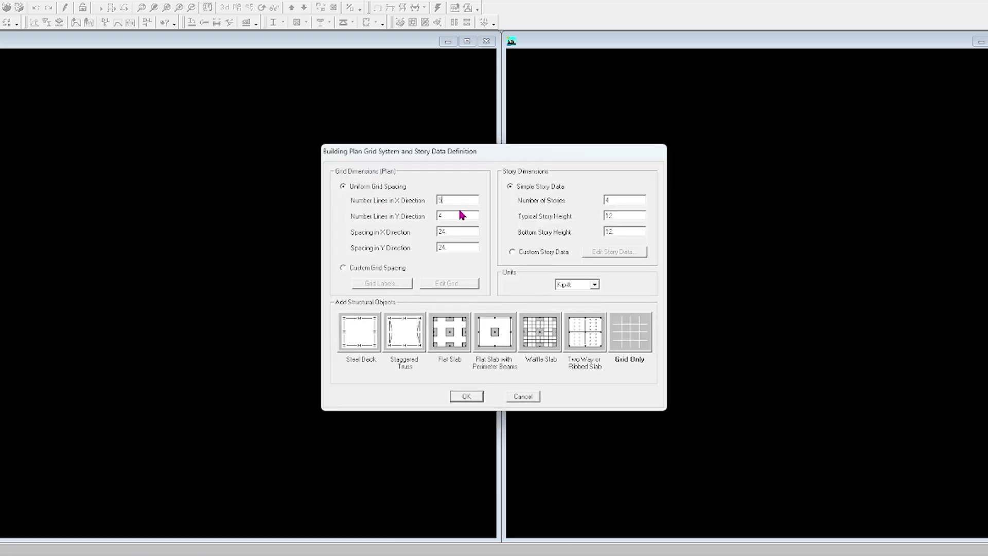
double_click(623, 202)
type("27")
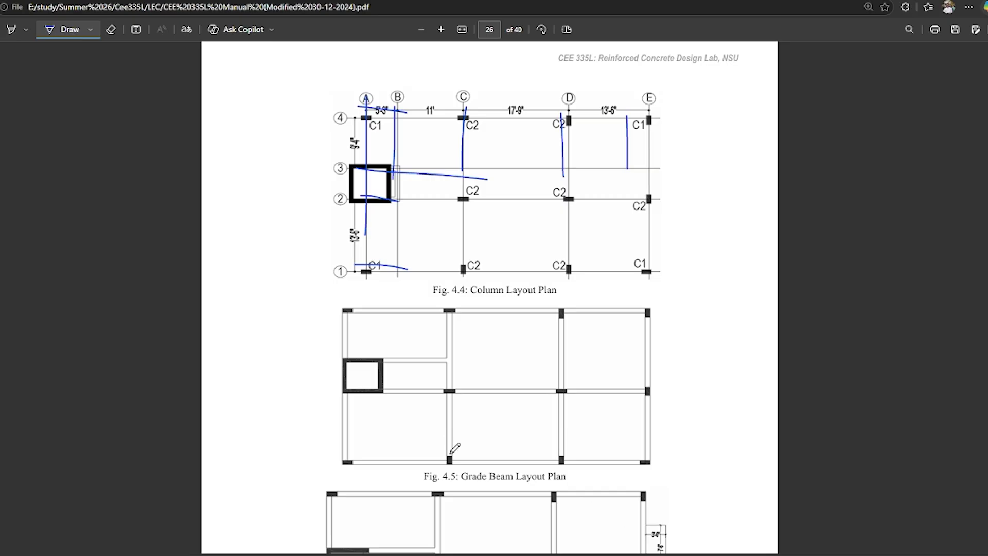
Consult the story data in the PDF manual and set the typical story height to 10 and the bottom story height to 0 in ETABS
scroll(382, 241, "down", 10)
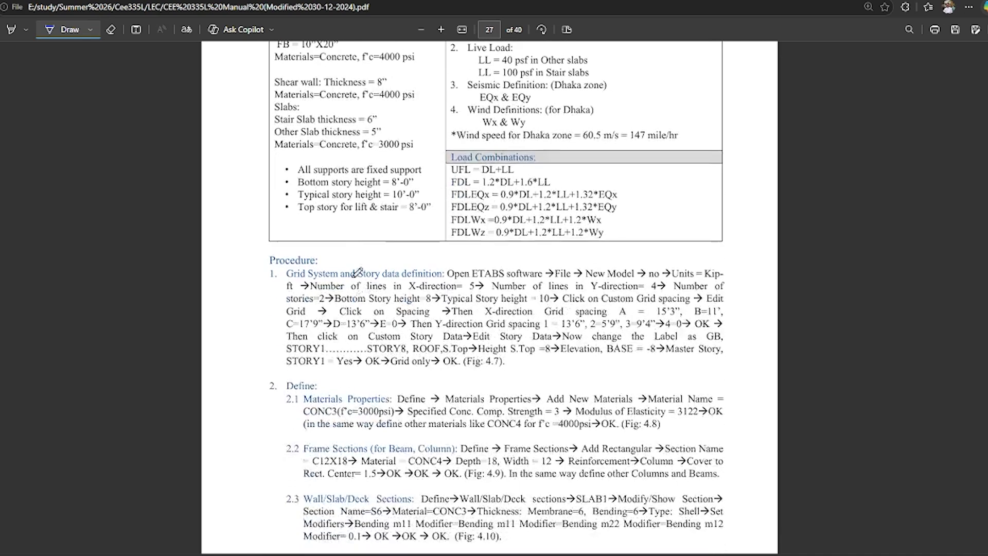
scroll(377, 245, "up", 1)
mouse_move(299, 256)
left_mouse_down()
mouse_move(381, 265)
mouse_move(423, 239)
mouse_move(285, 238)
mouse_move(292, 262)
left_mouse_up()
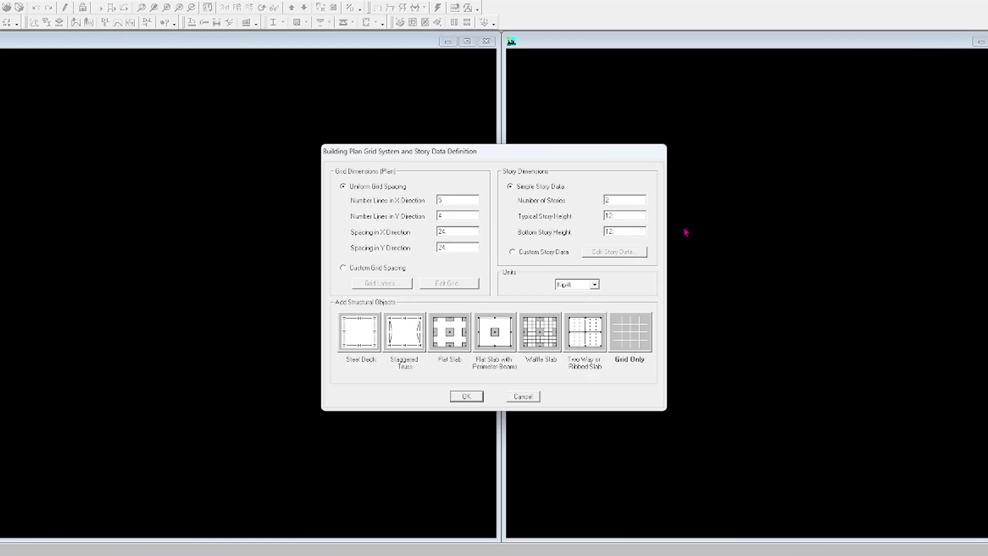
double_click(620, 214)
type("10")
double_click(622, 232)
type("0")
Enable custom grid spacing, open the grid data for editing and display the grids as spacing
left_click(391, 268)
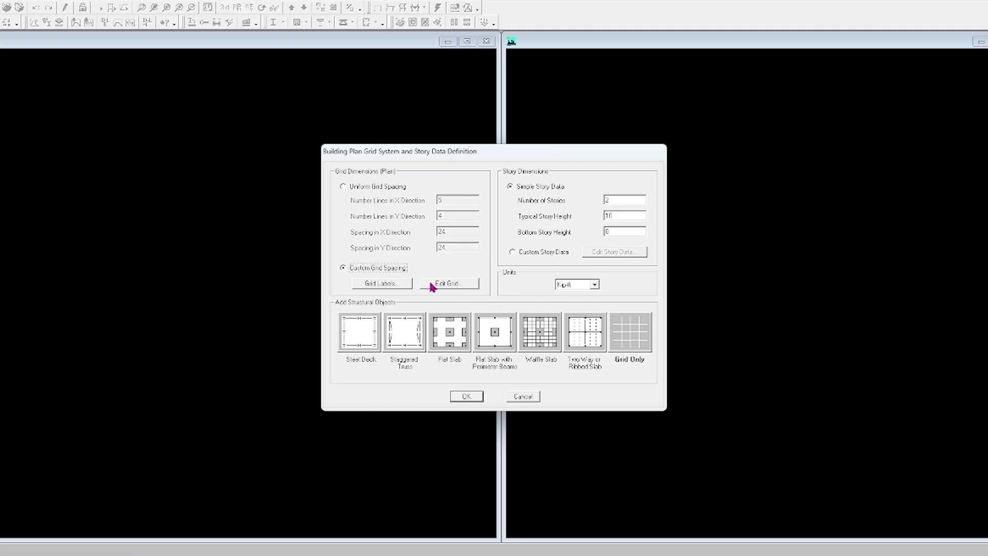
left_click(441, 285)
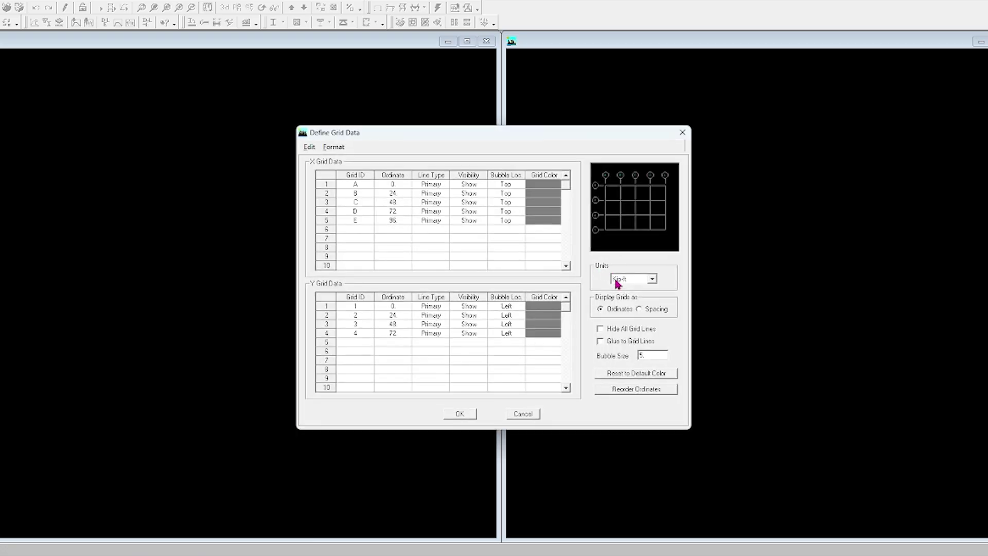
left_click(641, 310)
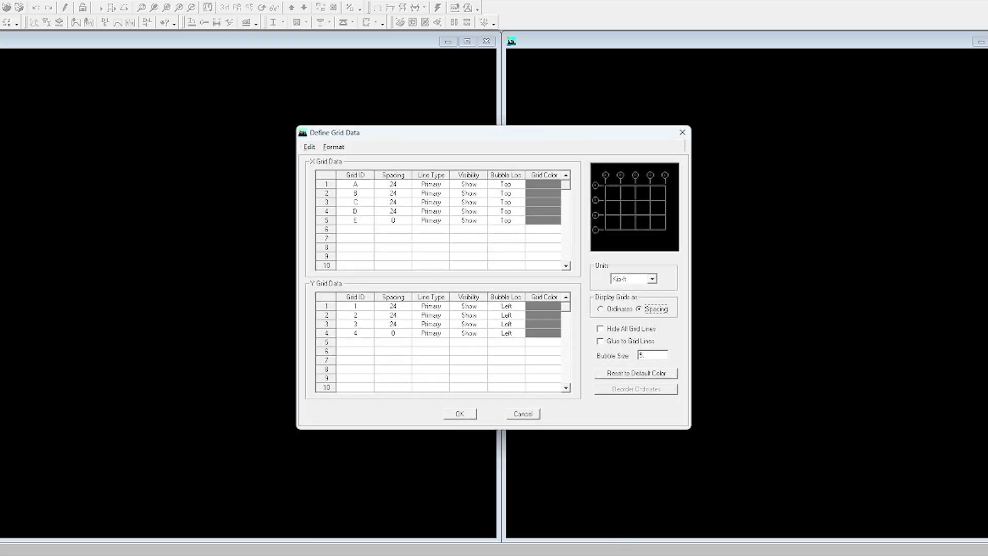
Switch to the PDF manual and draw a pen line along grid 4 of the Column Layout Plan, across grids A to E
left_click(620, 553)
scroll(439, 348, "up", 9)
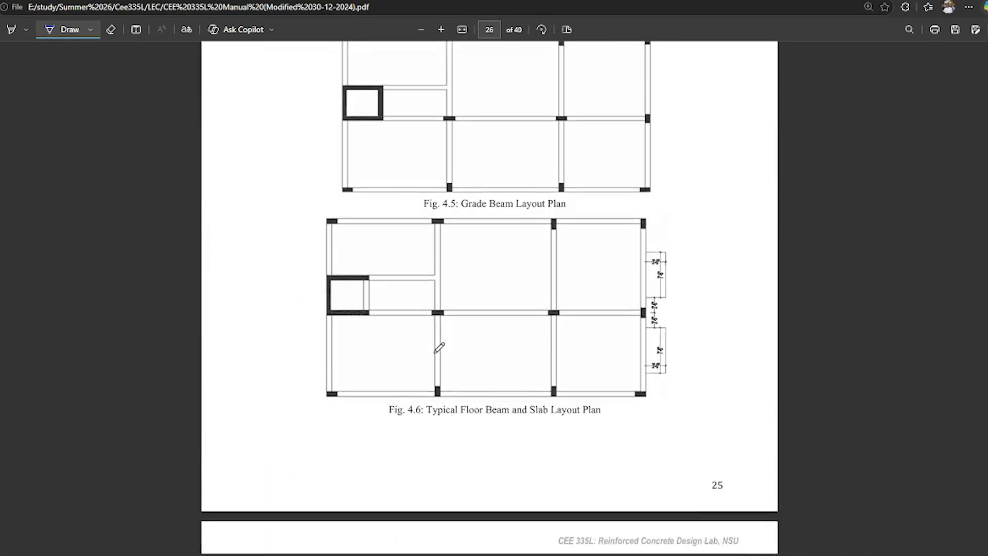
scroll(439, 348, "up", 9)
left_click_drag(353, 292, 730, 298)
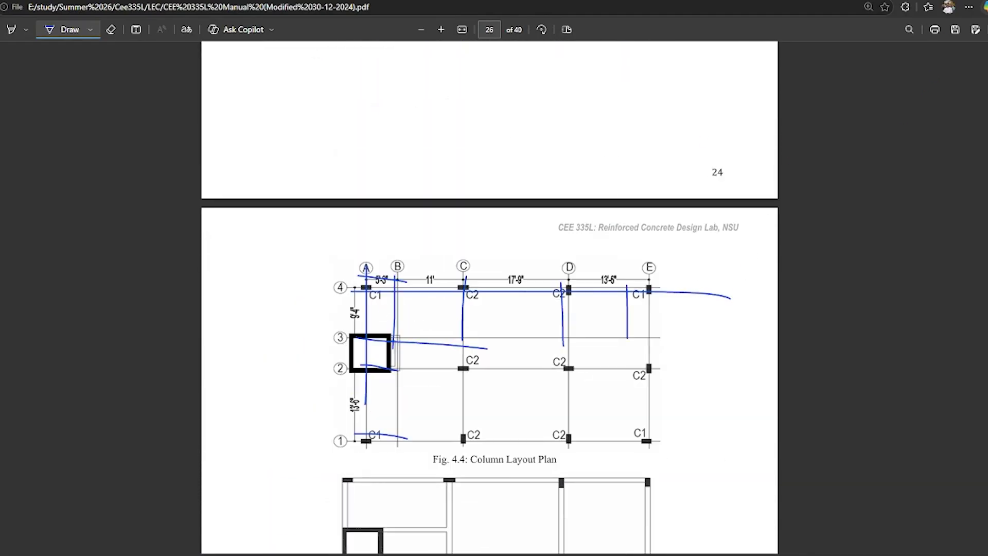
Set the X grid spacings in ETABS to 5.25 for A, 11 for B, 17.75 for C and 13.5 for D, following the plan
key("alt+Tab")
double_click(393, 184)
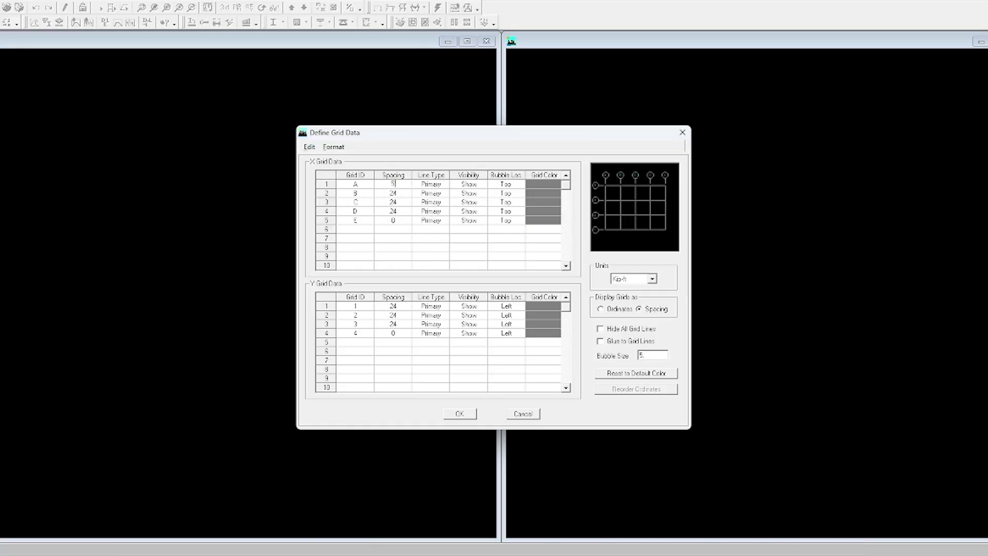
double_click(397, 193)
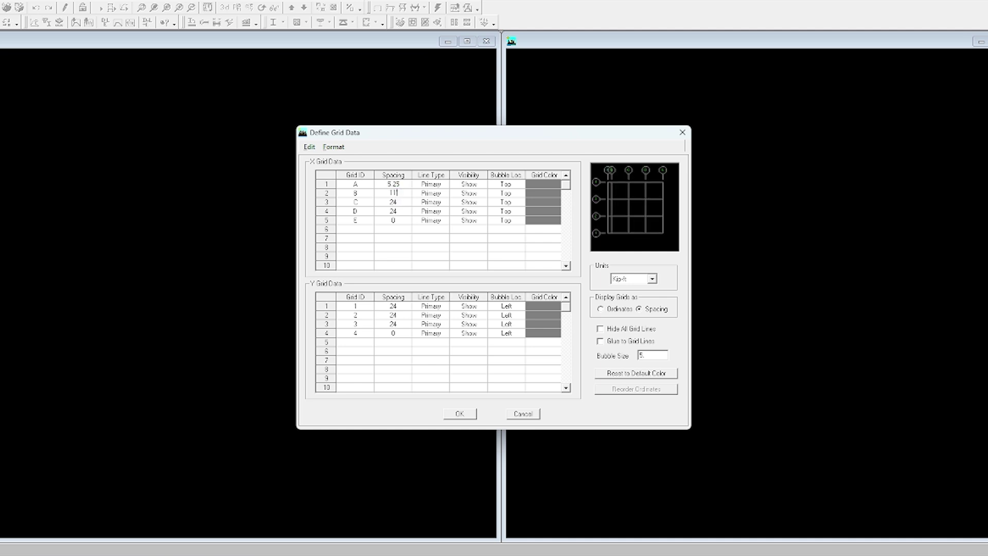
key("alt+Tab")
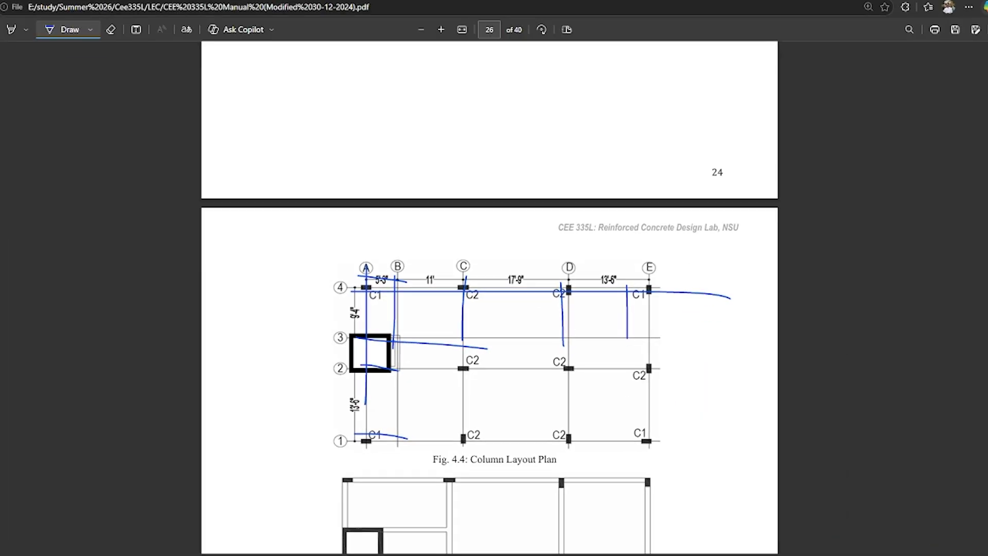
key("alt+Tab")
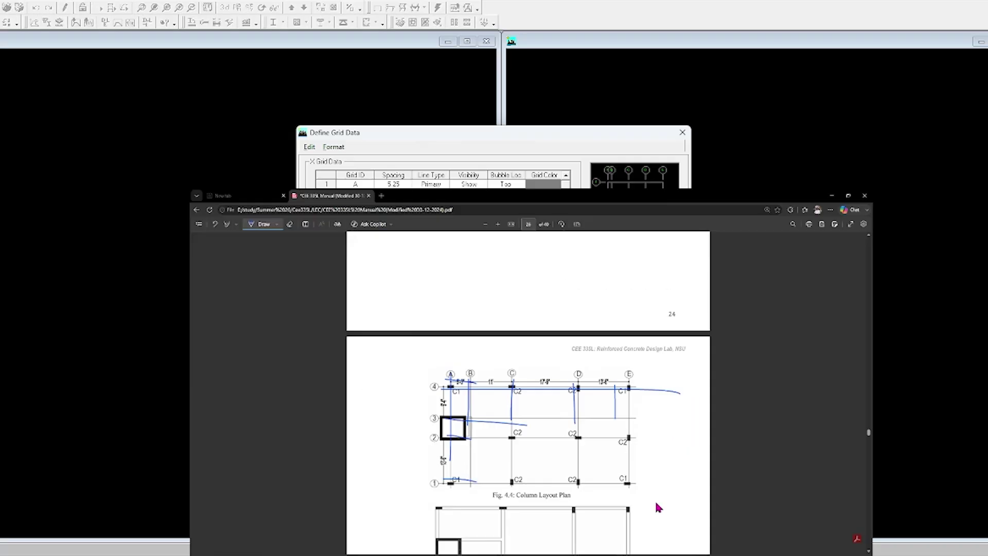
left_click(402, 204)
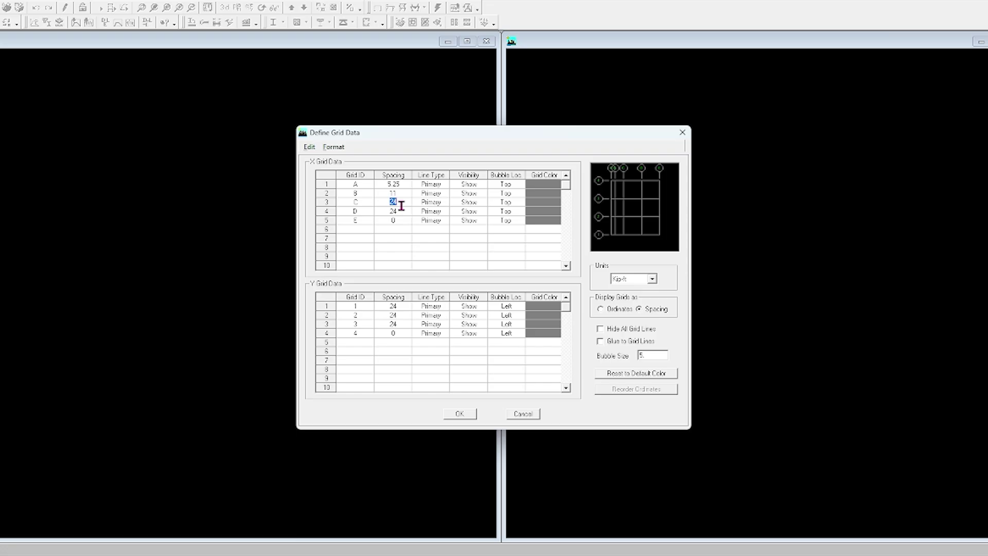
type("17.75")
key("Return")
left_click(402, 212)
type("1")
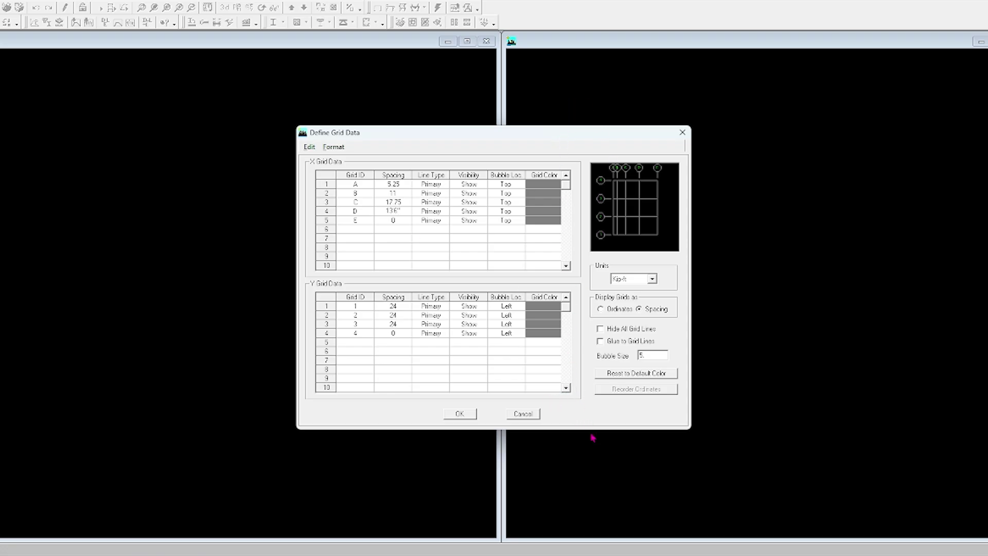
Mark the Y-direction dimensions beside grid A on the manual's plan and set the ETABS Y grid spacings to 13.5 for 1 and 5 for 2
left_click(633, 555)
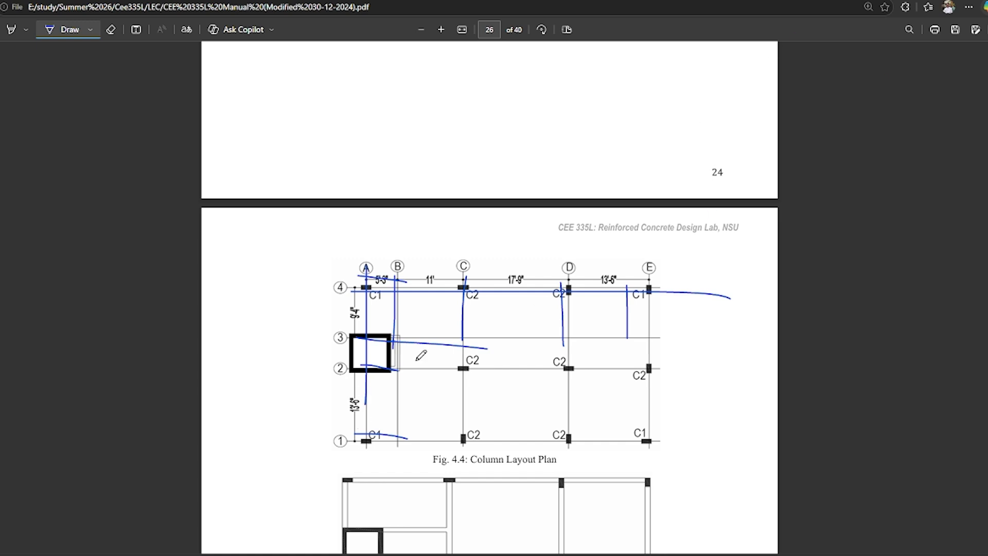
mouse_move(358, 448)
left_mouse_down()
mouse_move(352, 253)
mouse_move(382, 281)
left_mouse_up()
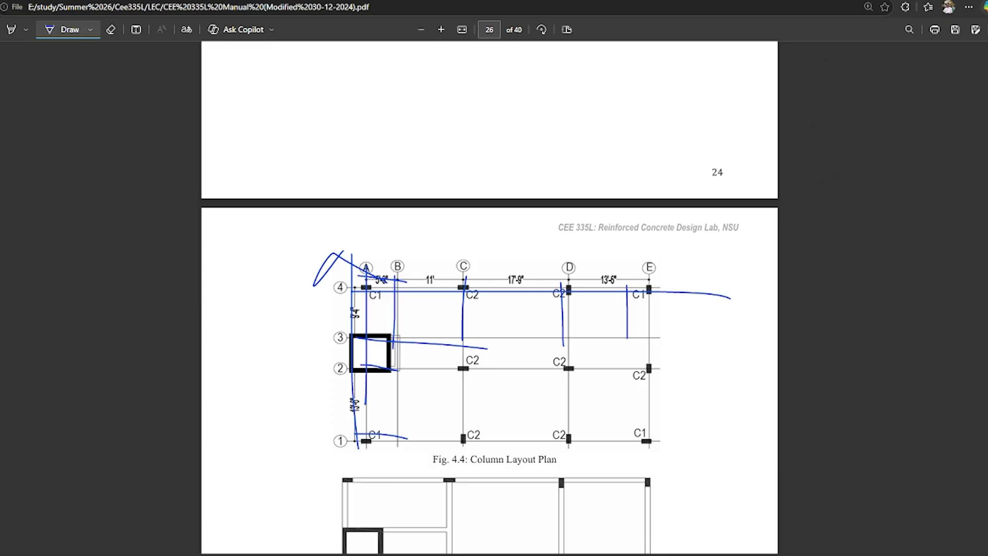
key("alt+Tab")
left_click(397, 307)
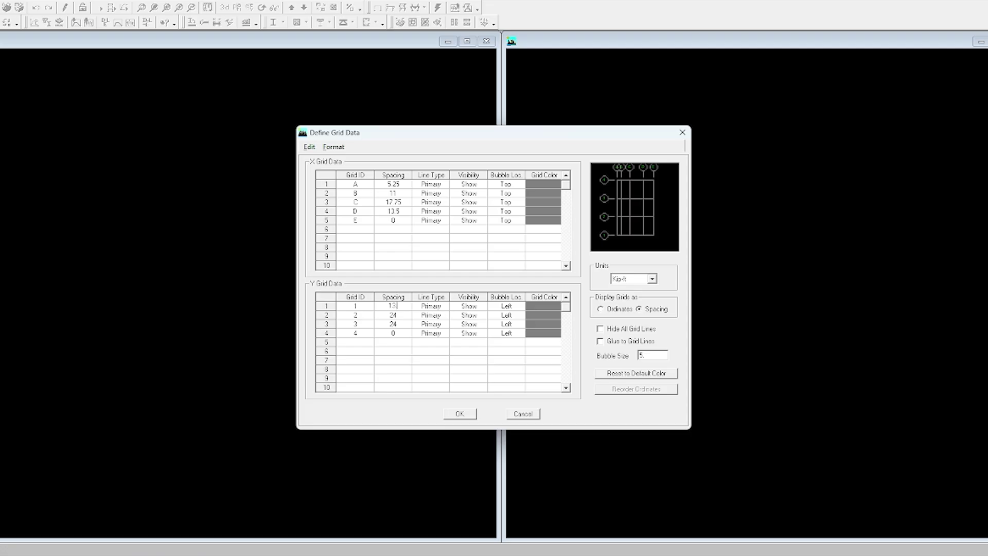
type("13.5")
left_click(403, 315)
type("5")
Mark the gap between grids 2 and 3 in the PDF manual and circle the lift on the Fig. 4.2 Typical Floor Plan
left_click(633, 555)
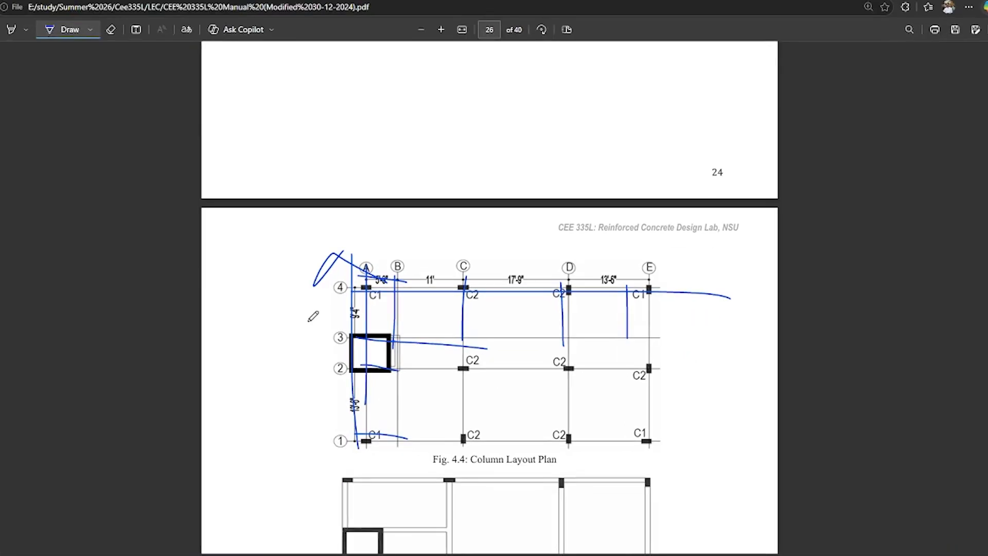
left_click_drag(347, 329, 345, 373)
scroll(353, 344, "up", 10)
mouse_move(280, 319)
left_mouse_down()
mouse_move(322, 393)
mouse_move(202, 338)
left_mouse_up()
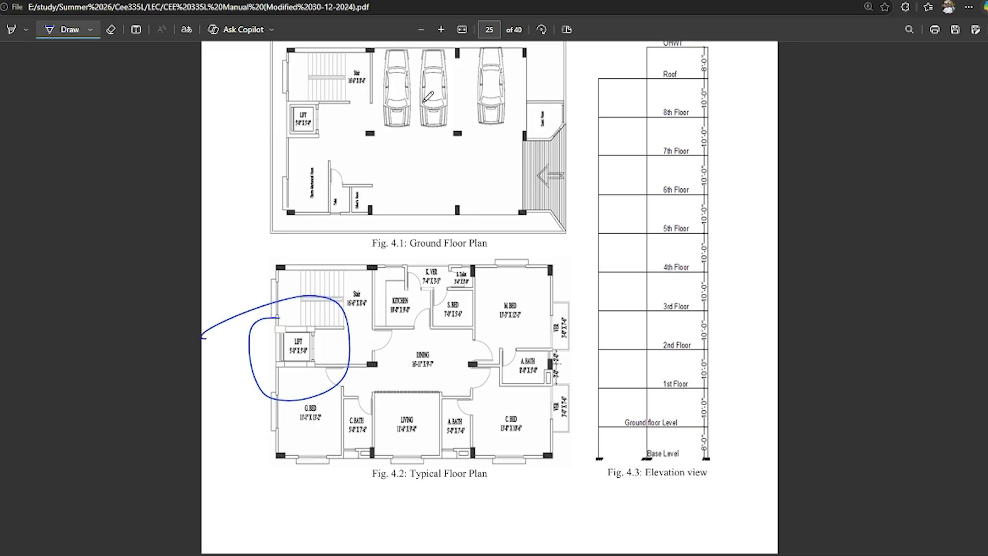
left_click(441, 30)
left_click(441, 32)
scroll(352, 355, "down", 5)
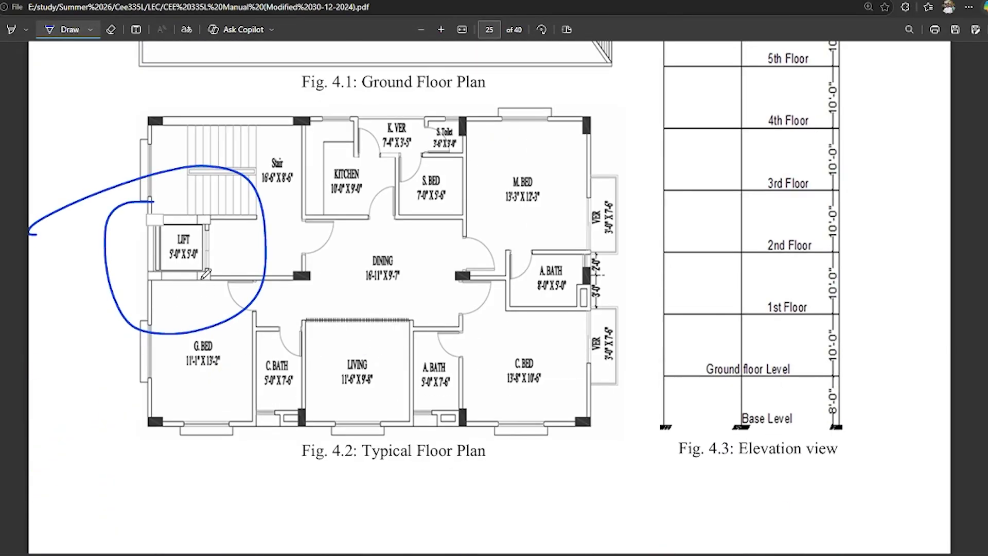
left_click_drag(161, 266, 196, 240)
scroll(200, 238, "down", 10)
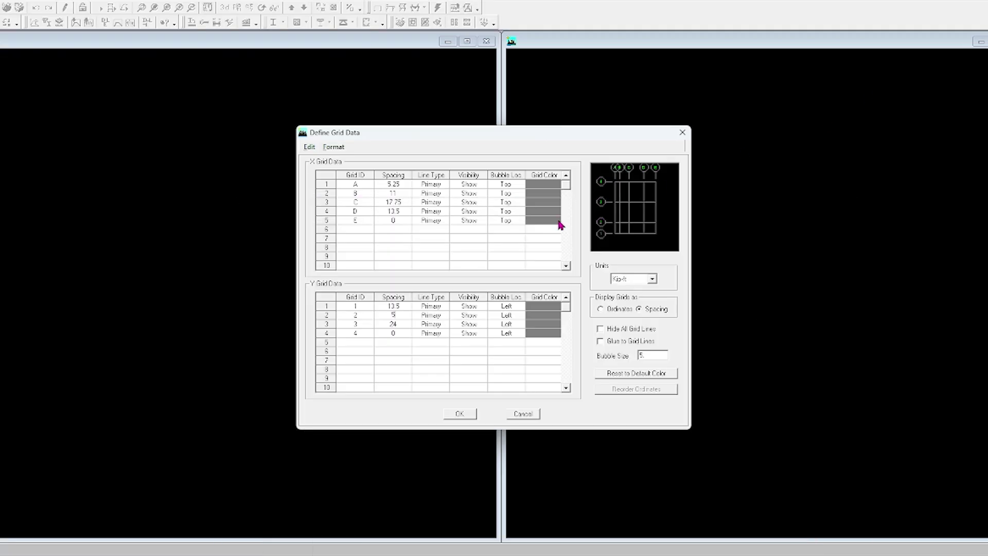
Set the ETABS Y grid 3 spacing to the plan's 9'-4" in decimal feet, accept the grid data and choose Grid Only
left_click(399, 324)
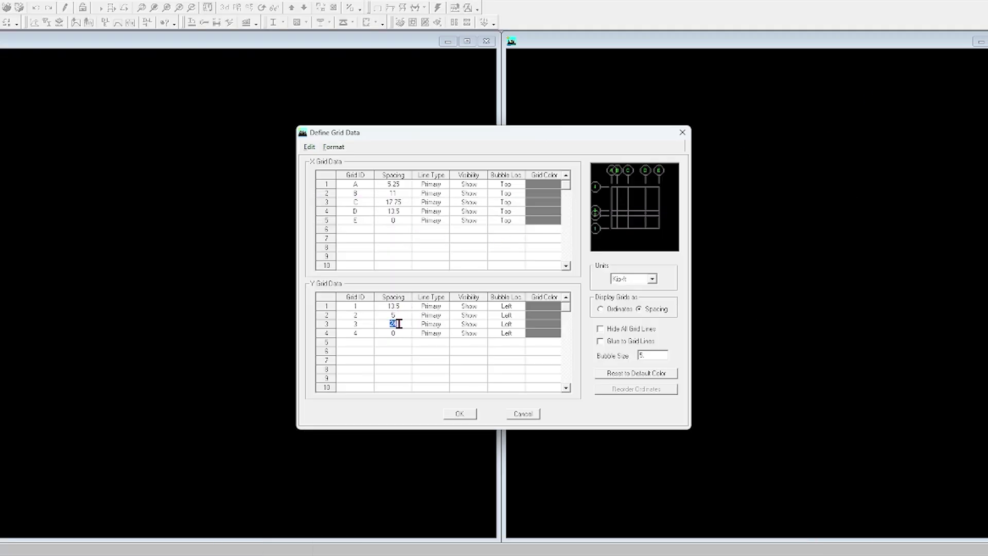
type("9")
left_click(470, 415)
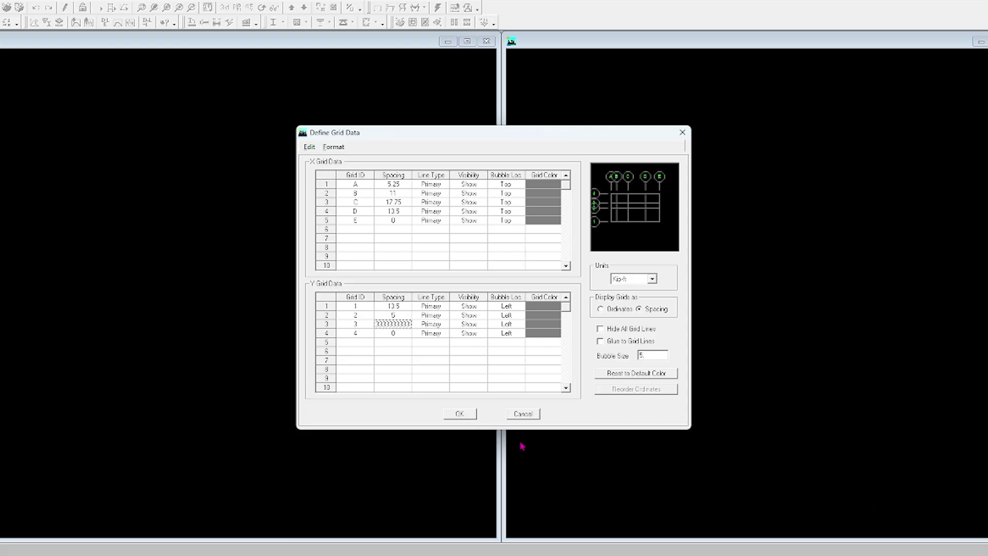
left_click(458, 414)
left_click(625, 342)
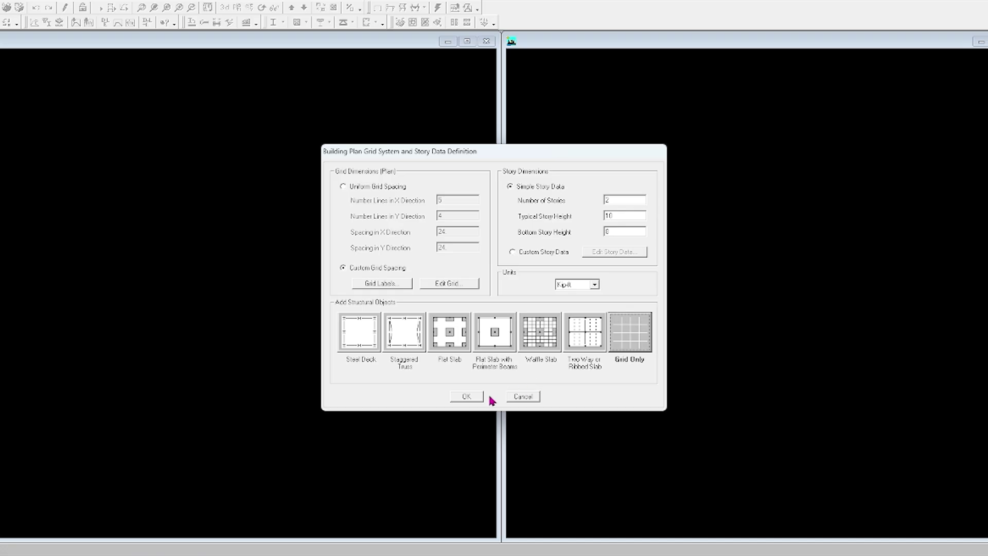
Accept the building plan grid and story definition to generate the grid-only model
left_click(467, 397)
left_click(831, 429)
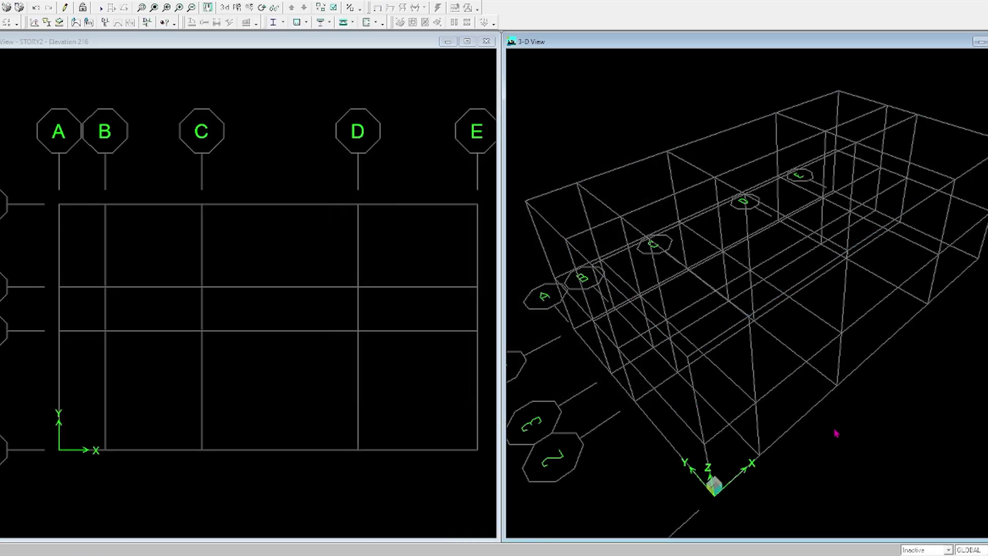
scroll(837, 436, "down", 4)
left_click(290, 490)
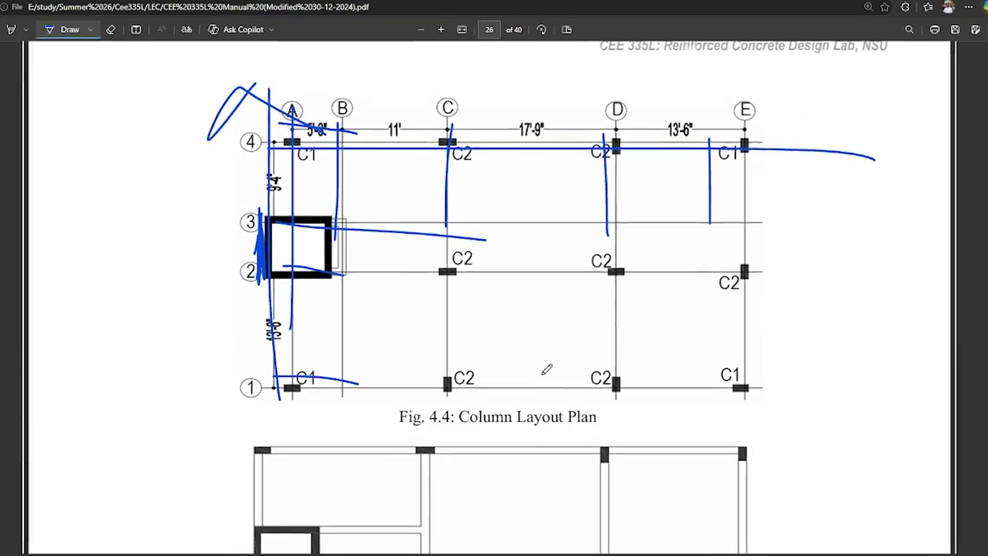
In the PDF manual's Table 4.1, underline the column, beam, shear wall and slab entries and circle the column and beam concrete strengths
scroll(543, 376, "down", 10)
left_click(420, 37)
left_click_drag(232, 248, 305, 249)
left_click_drag(240, 314, 337, 328)
left_click_drag(252, 387, 346, 399)
left_click_drag(243, 439, 340, 452)
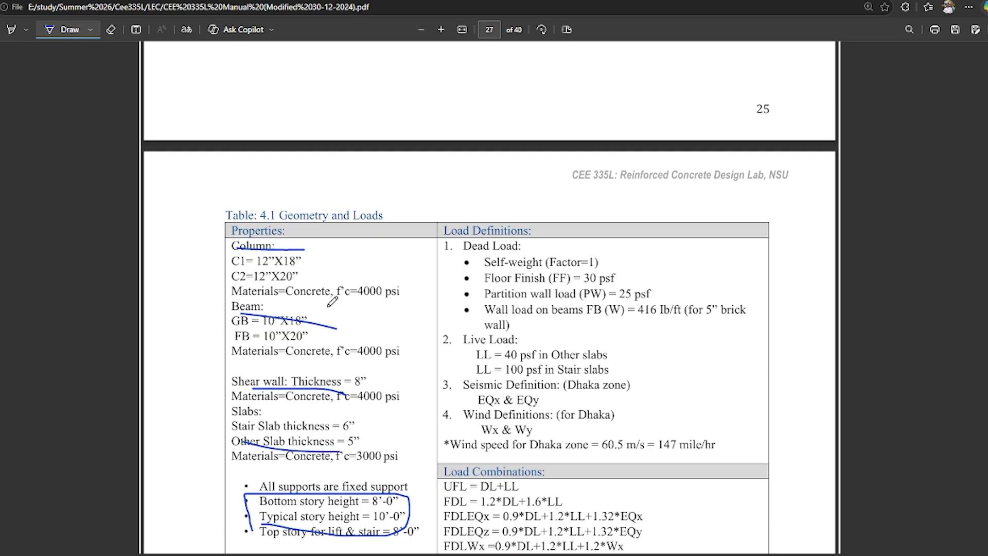
mouse_move(336, 300)
left_mouse_down()
mouse_move(398, 275)
mouse_move(339, 286)
left_mouse_up()
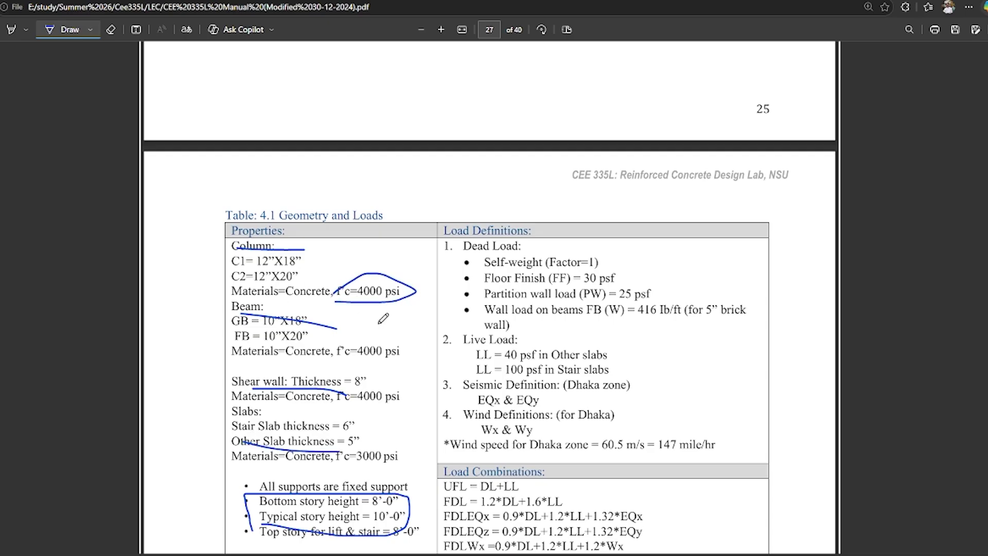
mouse_move(352, 370)
left_mouse_down()
mouse_move(385, 330)
mouse_move(336, 355)
left_mouse_up()
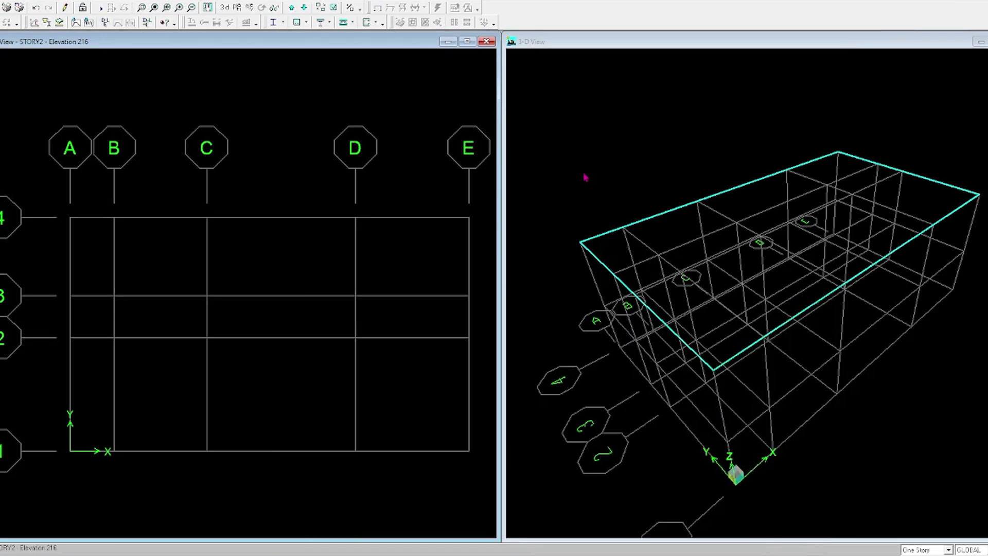
In ETABS, add a concrete material named FC4000 with compressive strength 4 and enter its modulus of elasticity
scroll(269, 205, "down", 1)
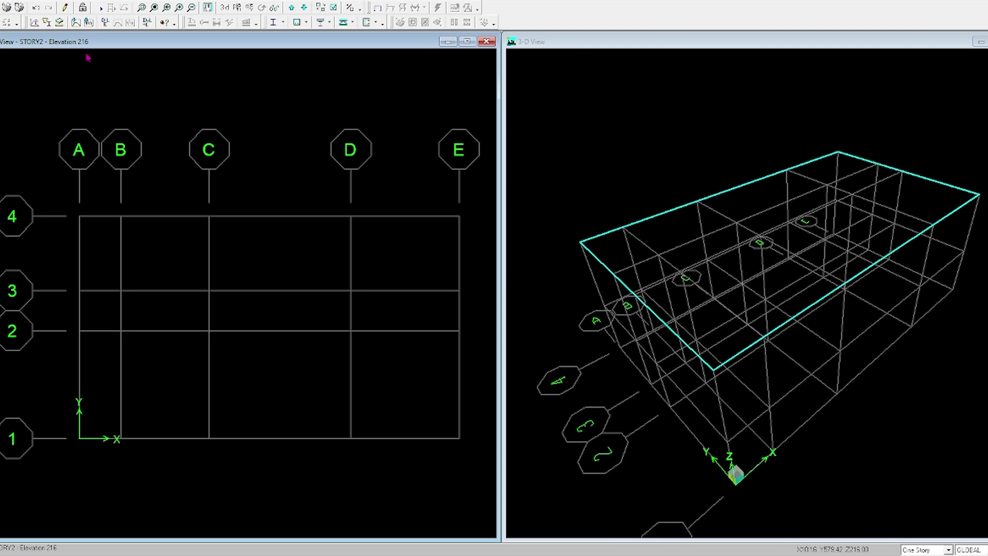
left_click(31, 1)
left_click(36, 7)
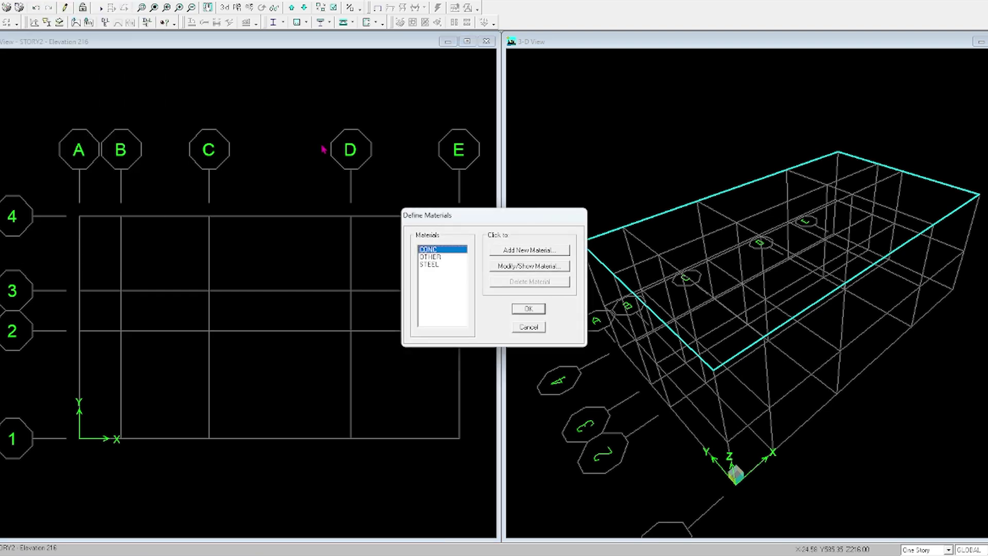
left_click(533, 256)
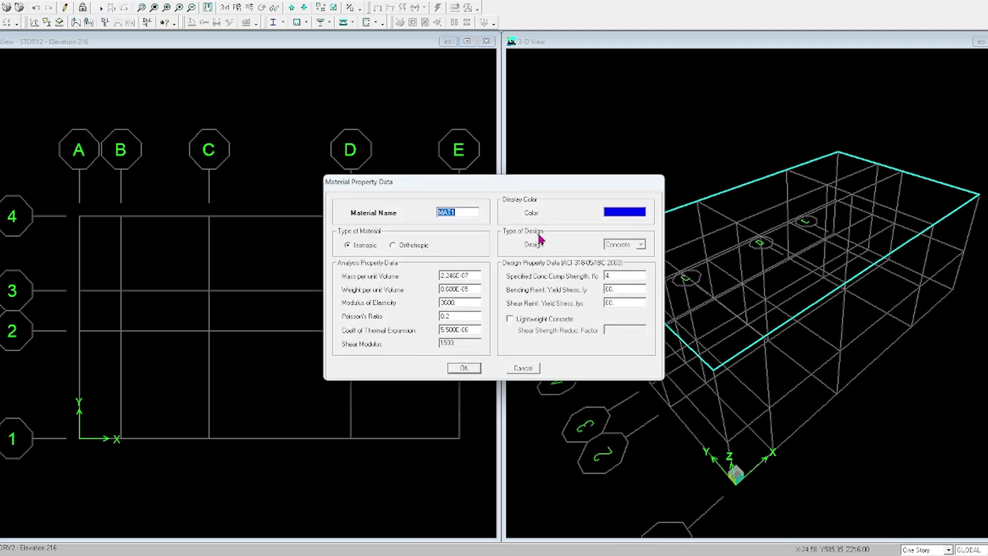
type("FC4000")
double_click(616, 279)
double_click(460, 302)
type("3")
left_click(463, 369)
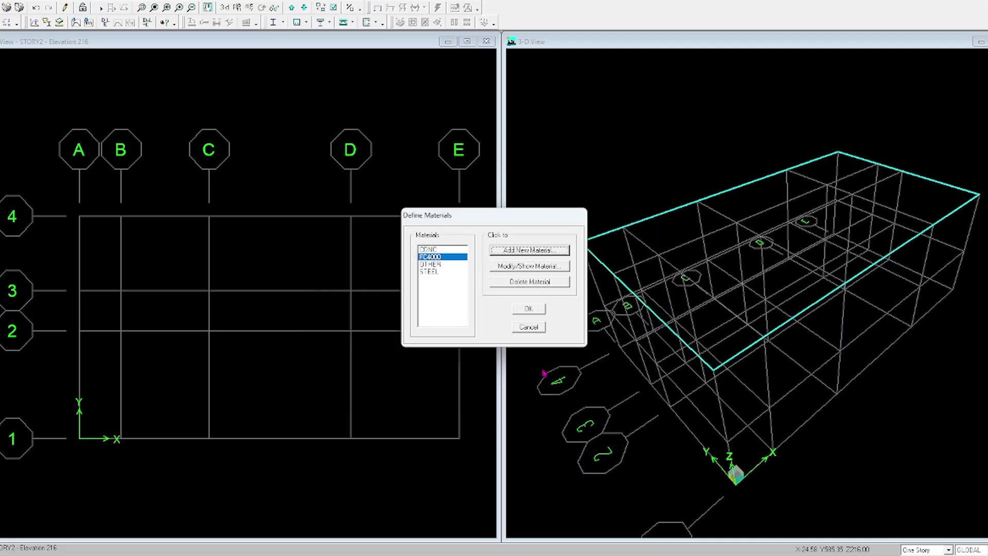
Start another new material named FC3000, and mark the column's 4000 psi and the slabs' 3000 psi concrete in the manual's Table 4.1
left_click(544, 251)
type("FC3000")
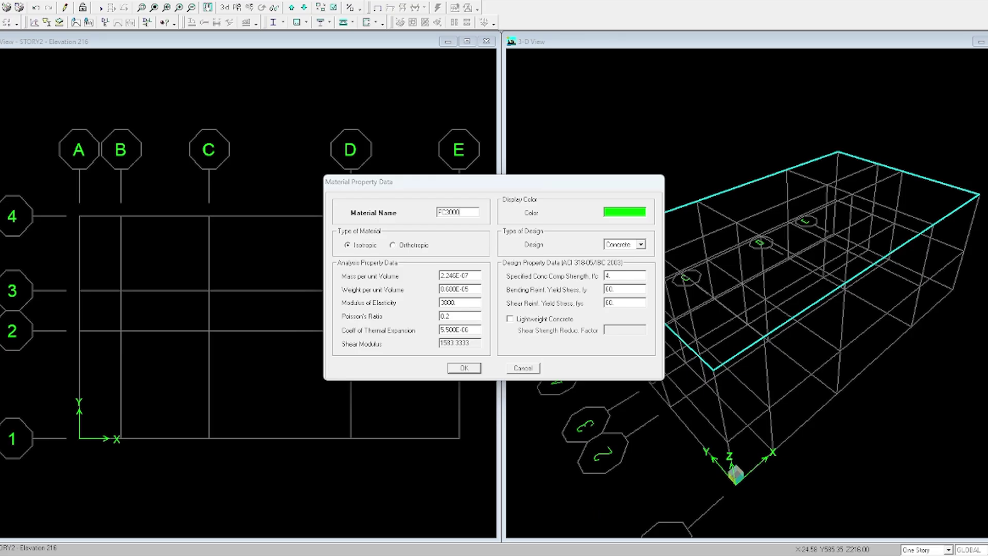
key("alt+Tab")
left_click_drag(336, 302, 421, 300)
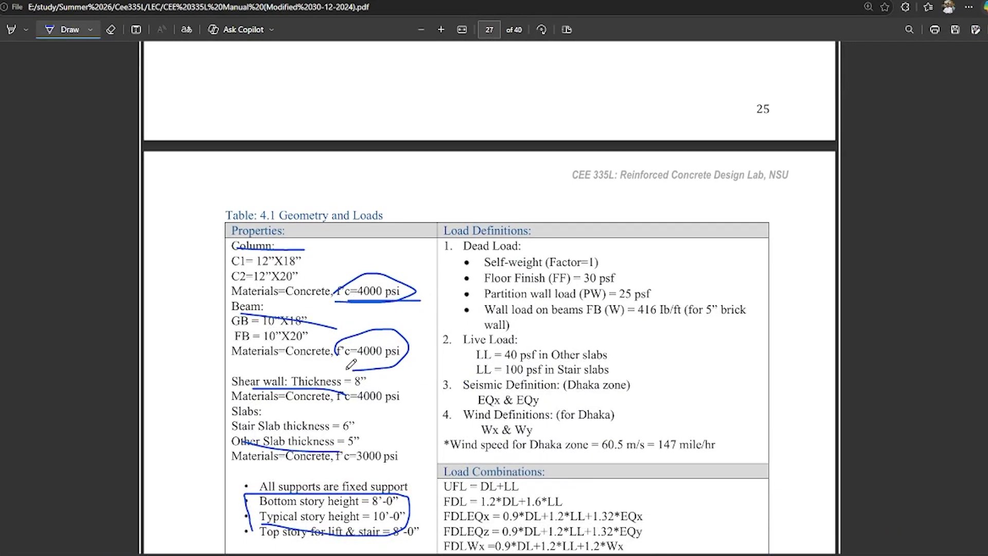
scroll(358, 403, "down", 3)
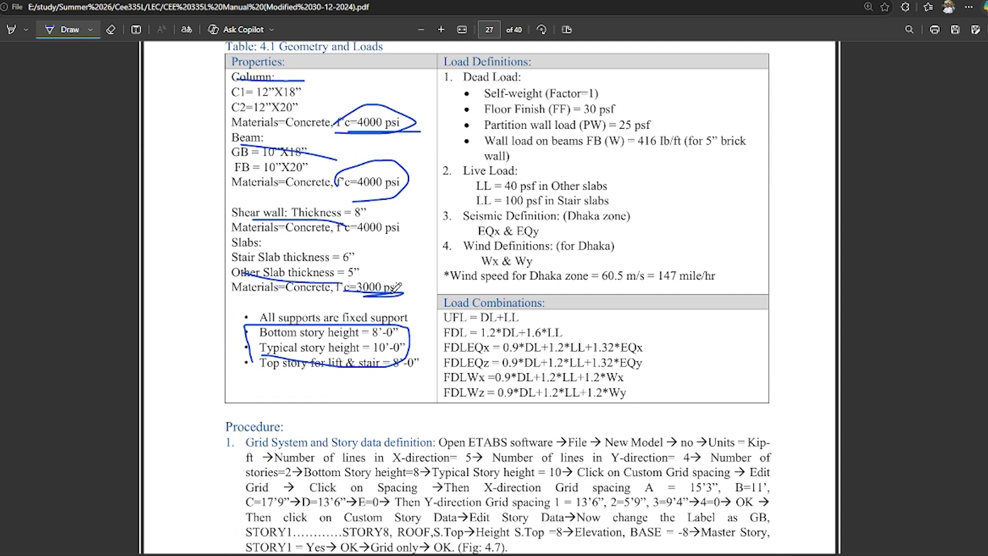
left_click_drag(305, 247, 318, 258)
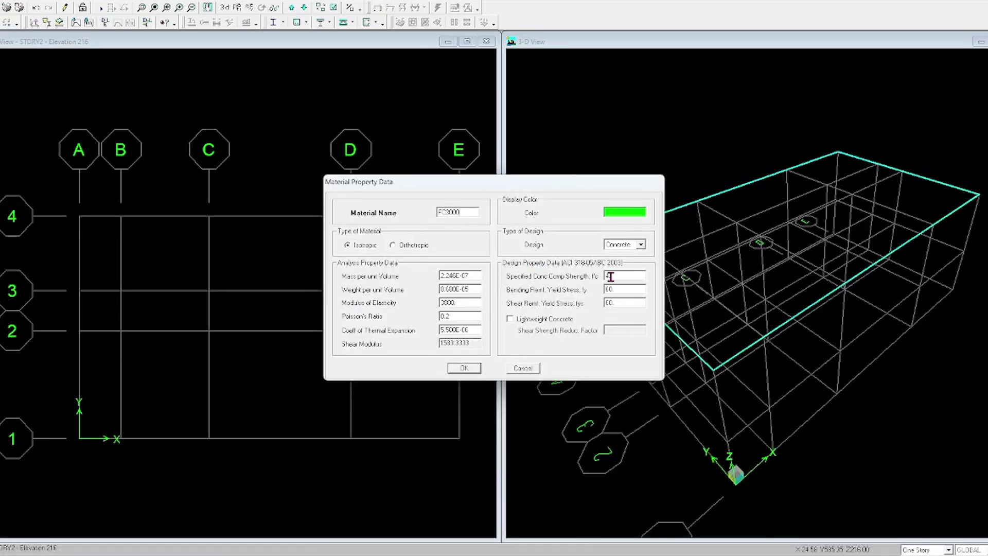
Set FC3000's compressive strength to 3 in ETABS, enter its modulus of elasticity and accept the material definitions
double_click(611, 276)
type("3")
double_click(464, 304)
type("3")
left_click(473, 369)
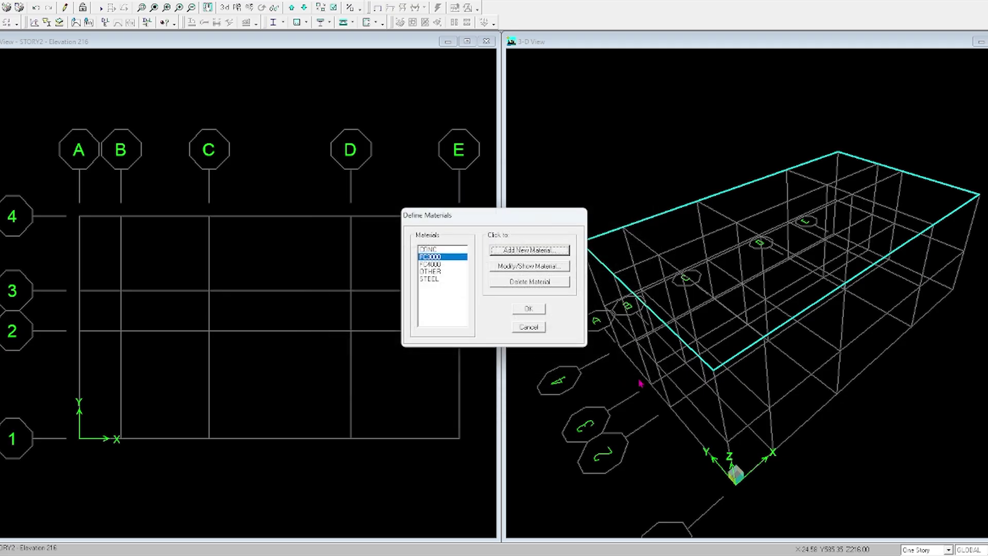
left_click(536, 311)
Open the frame section definitions, and underline the C1, C2, GB and FB sizes in the manual's Table 4.1
left_click(40, 1)
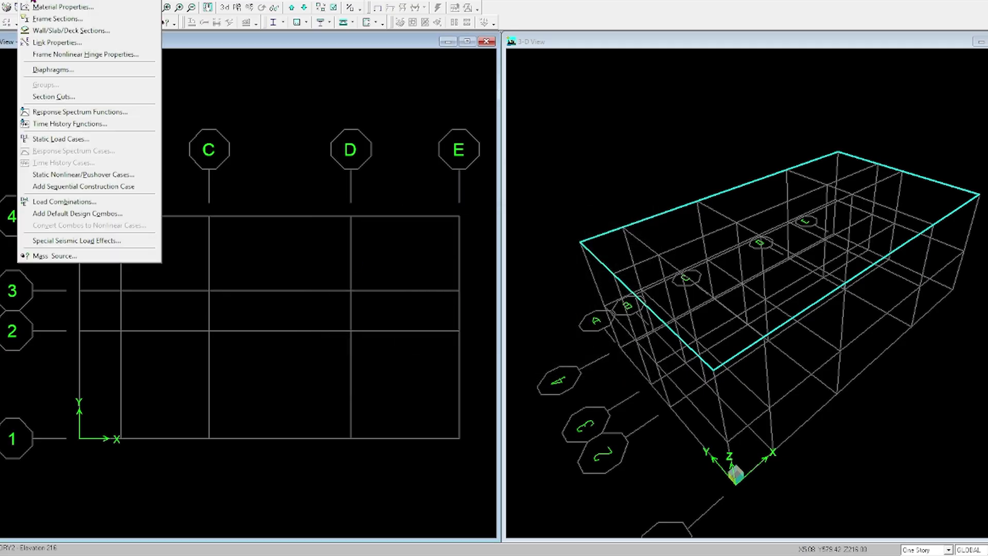
left_click(66, 19)
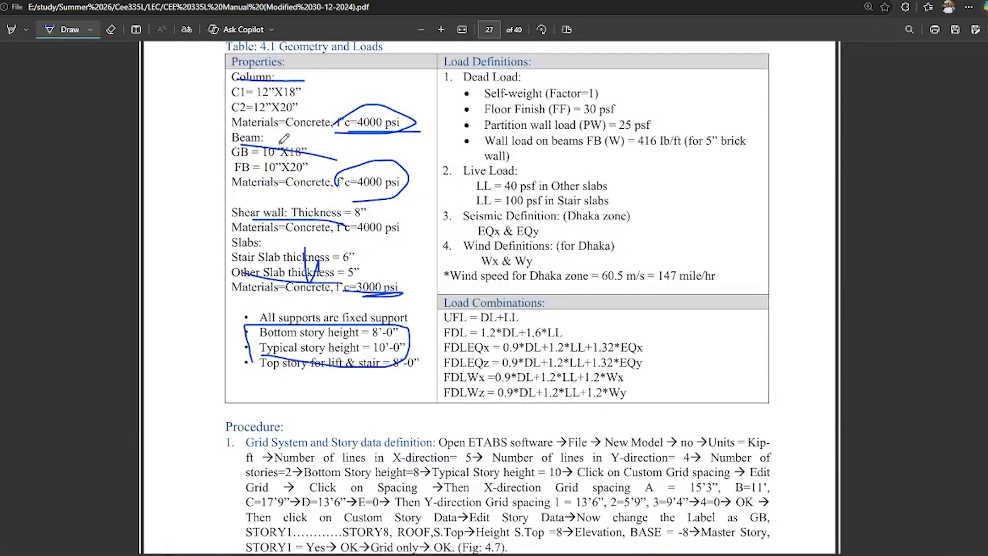
scroll(281, 219, "up", 1)
mouse_move(256, 154)
left_mouse_down()
mouse_move(302, 153)
mouse_move(297, 163)
left_mouse_up()
mouse_move(251, 209)
left_mouse_down()
mouse_move(309, 207)
mouse_move(316, 223)
left_mouse_up()
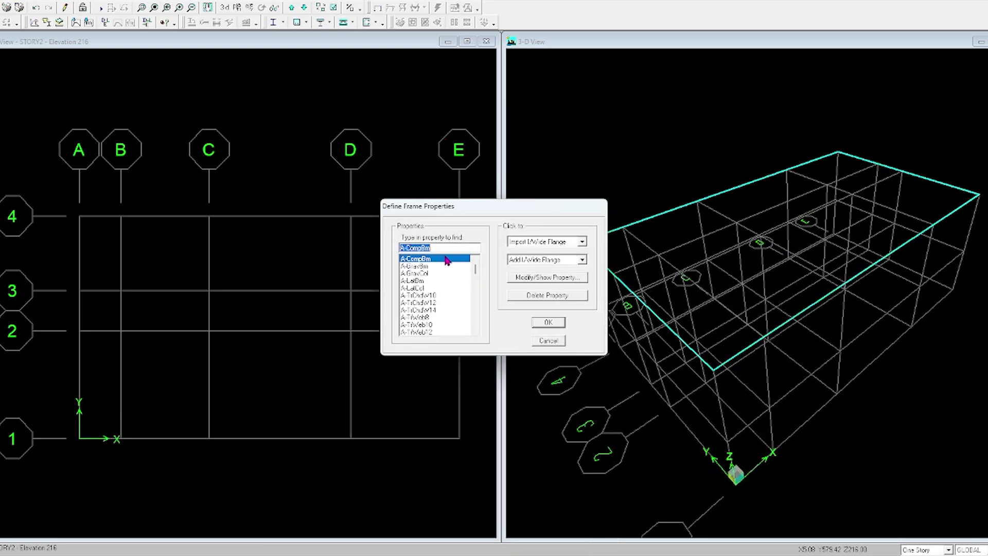
Delete the predefined frame sections from A-CompBm through W44X262 in ETABS and add a rectangular section named C1
left_click_drag(447, 260, 489, 312)
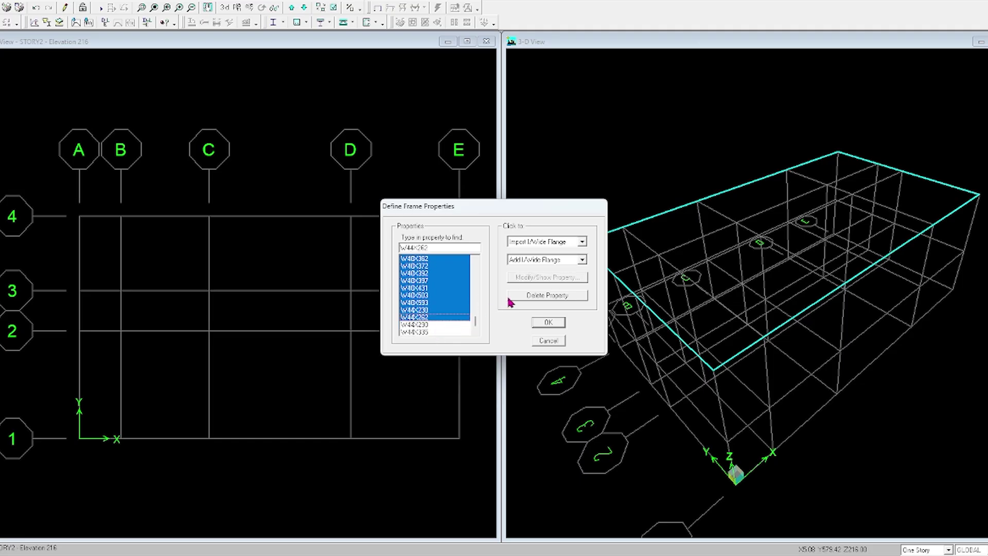
left_click(546, 296)
left_click(569, 246)
left_click(569, 252)
left_click(569, 258)
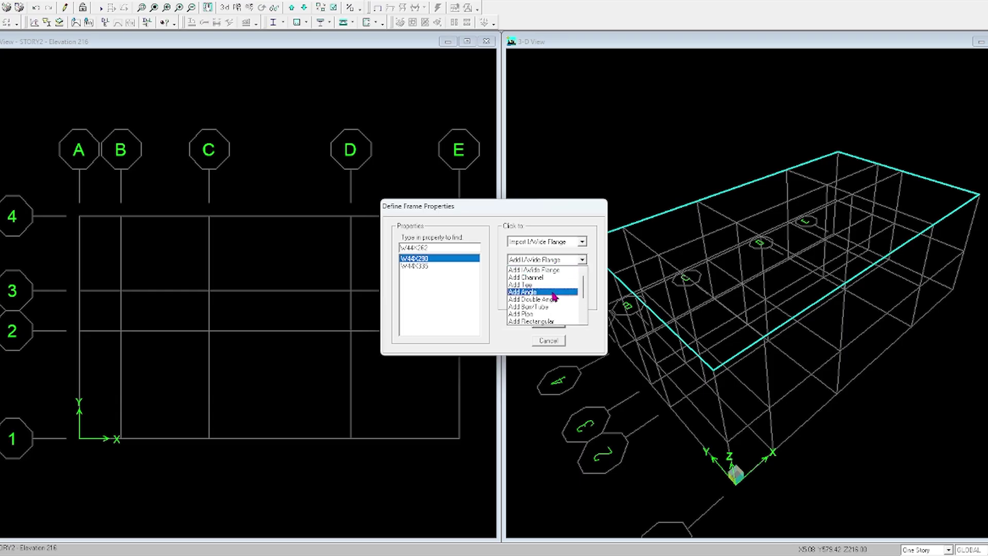
left_click(545, 322)
type("C1")
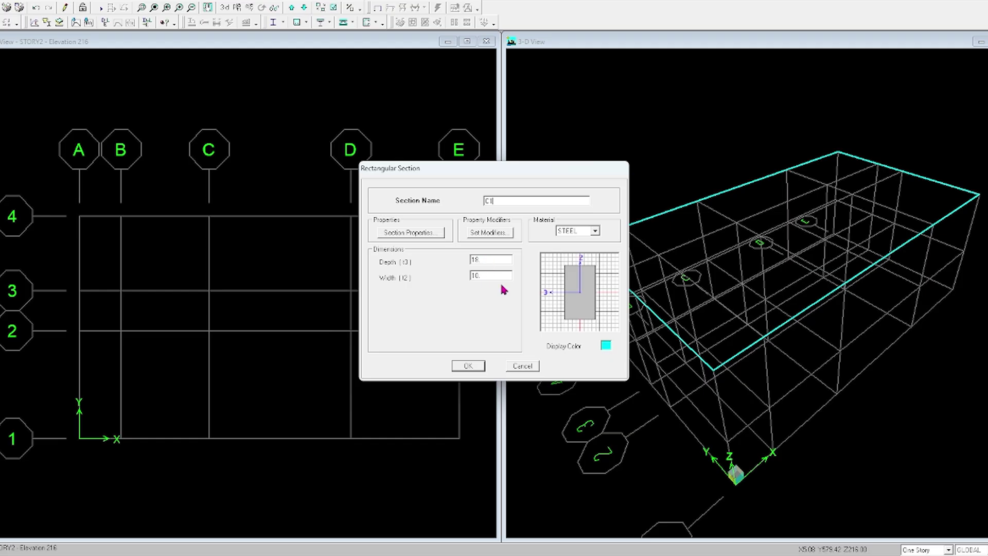
Mark C1's size and concrete strength in the manual, and give section C1 a depth of 18, width of 12 and material FC4000
key("alt+Tab")
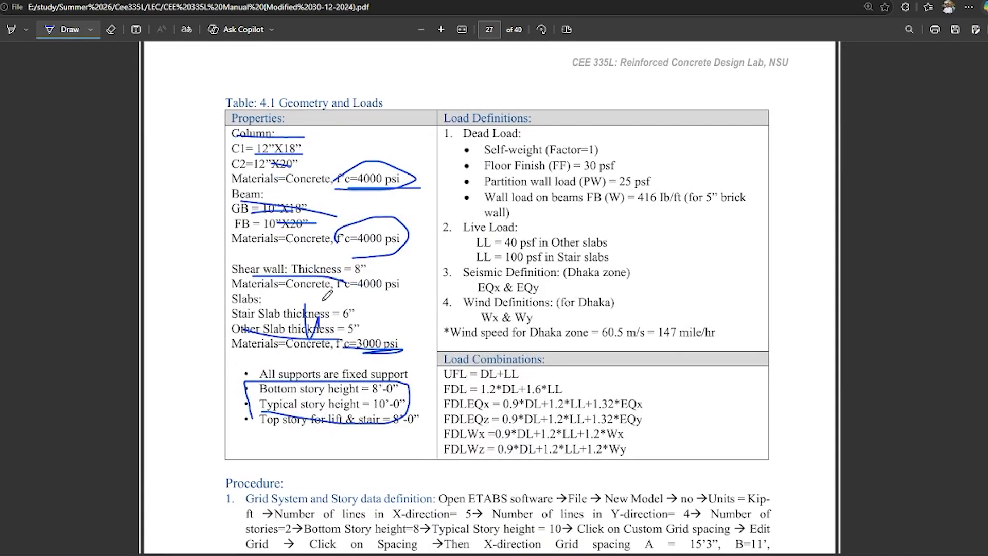
mouse_move(263, 151)
left_mouse_down()
mouse_move(314, 154)
mouse_move(293, 136)
mouse_move(255, 148)
mouse_move(259, 155)
left_mouse_up()
key("alt+Tab")
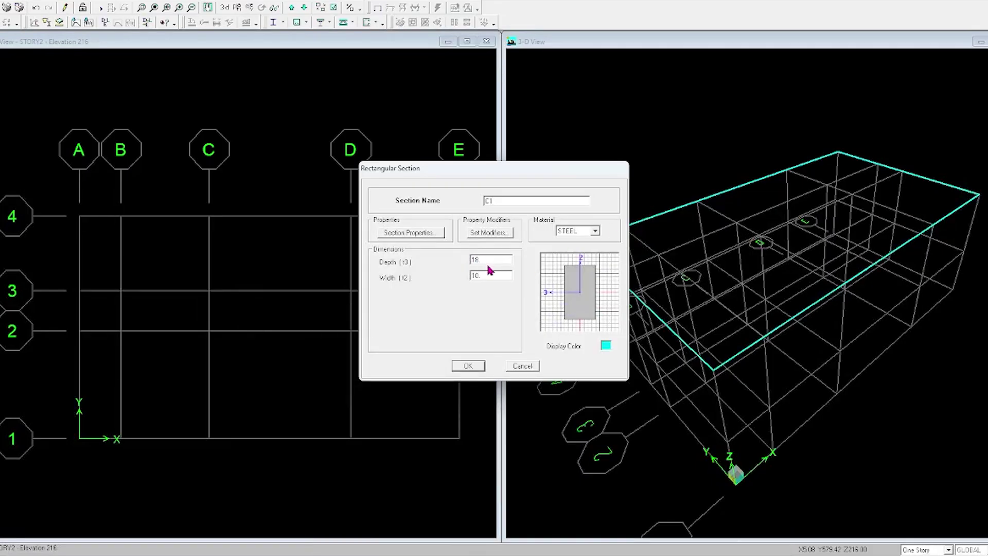
double_click(483, 262)
type("12")
left_click(595, 231)
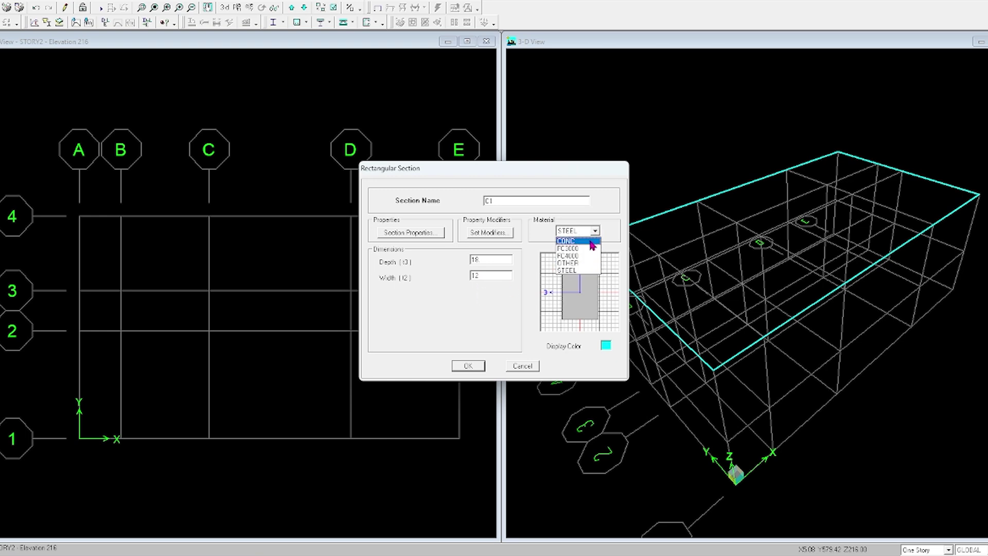
left_click(572, 250)
key("alt+Tab")
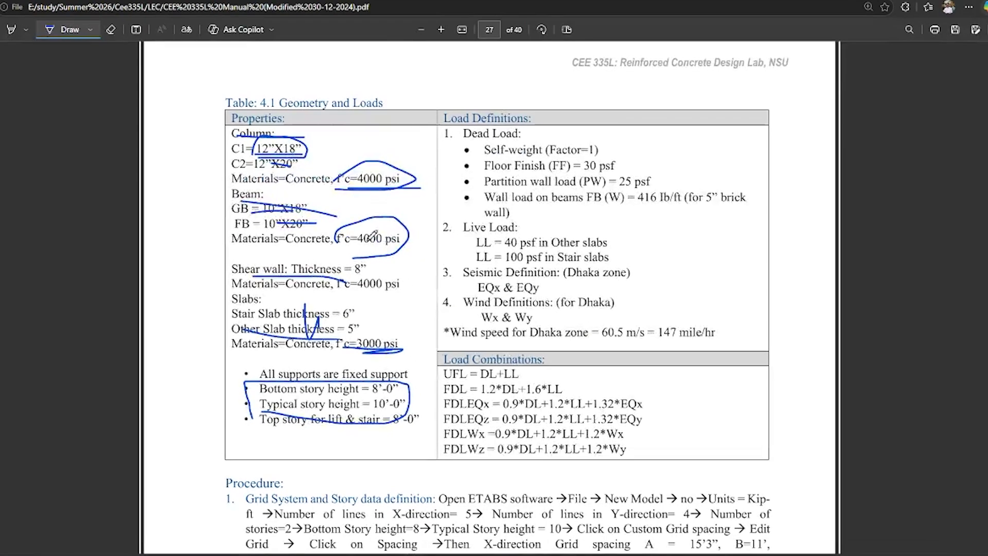
left_click_drag(350, 197, 369, 189)
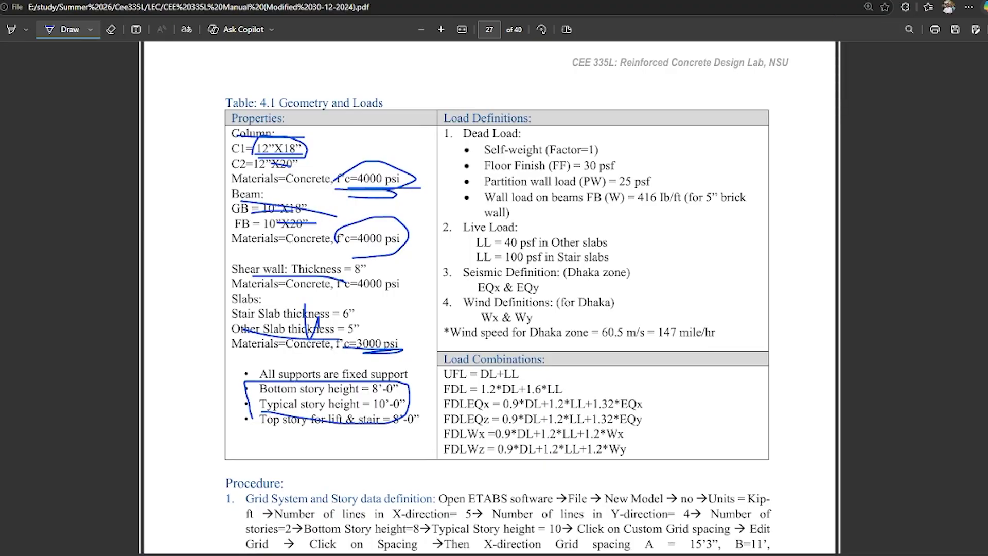
key("alt+Tab")
Set C1's column reinforcement cover to rebar center to 1.5 and accept the section
left_click(464, 348)
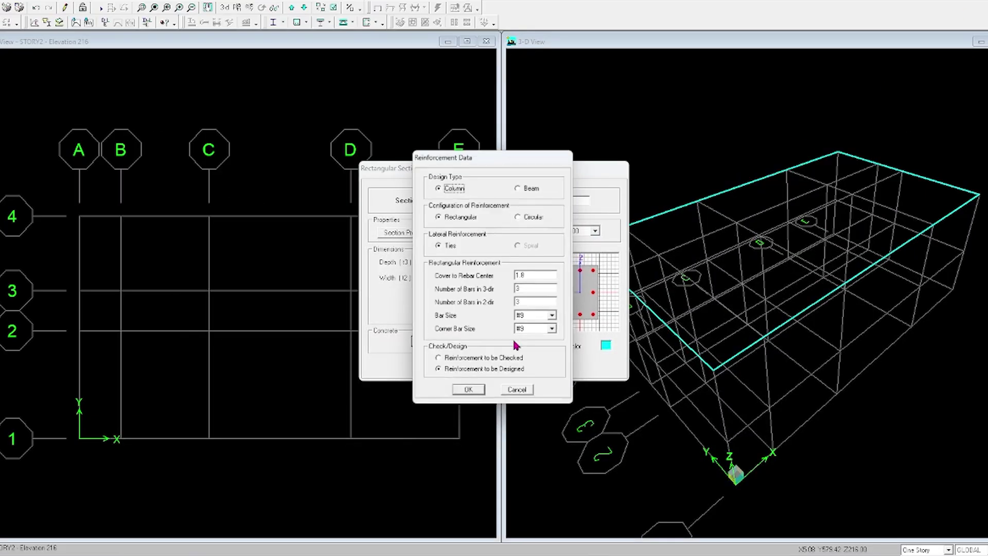
type("1")
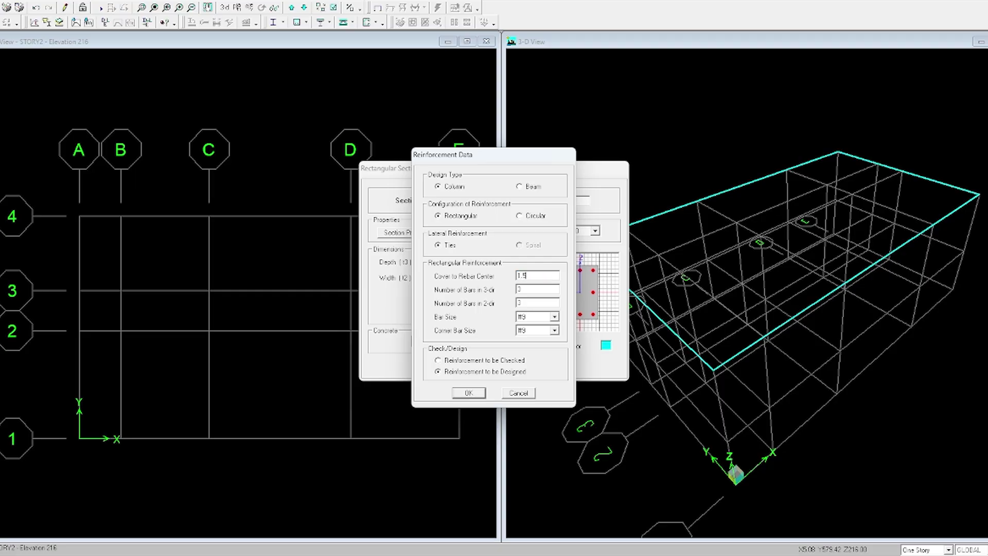
left_click(482, 394)
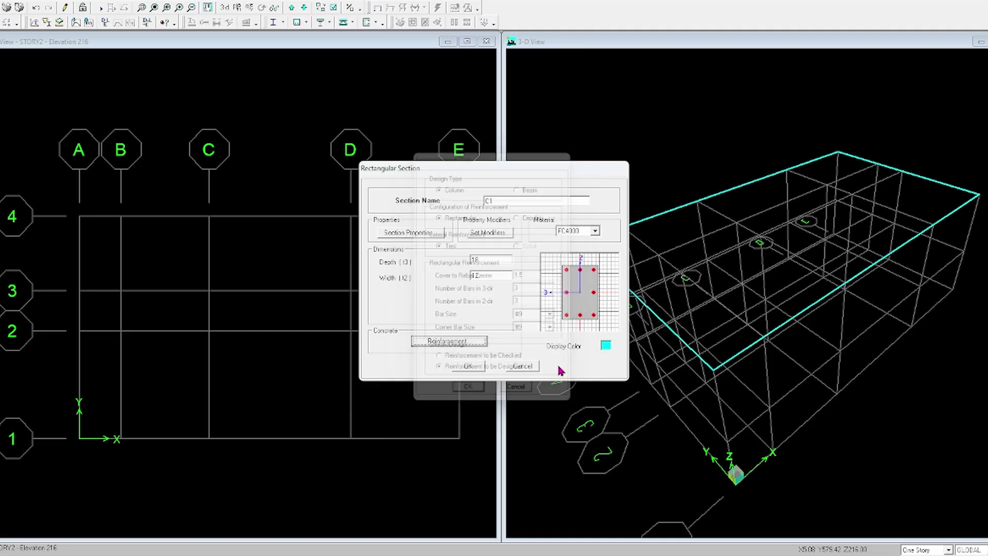
left_click(478, 366)
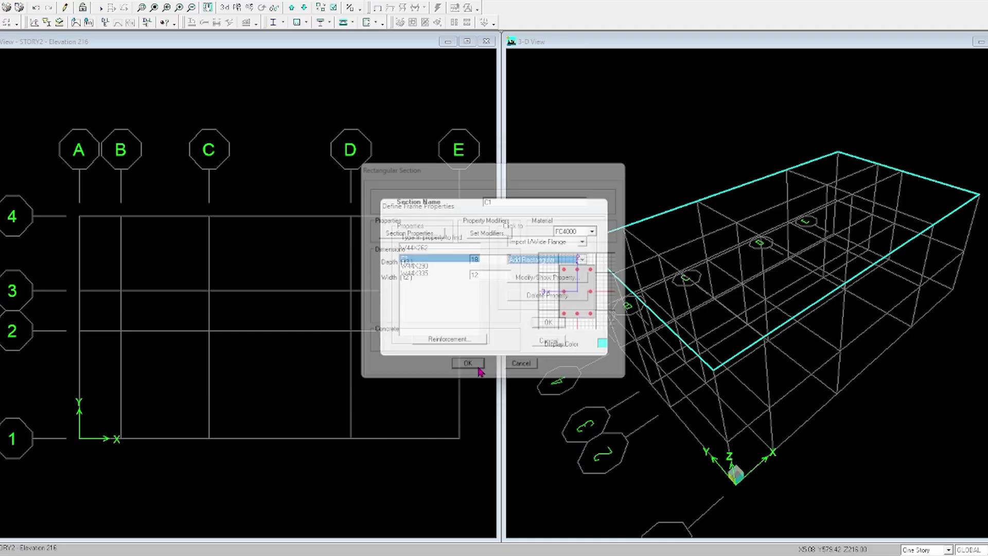
Add a rectangular section named C2 with depth 20, width 12 and material FC4000, checking its size in the manual
left_click(551, 260)
left_click(531, 277)
type("C")
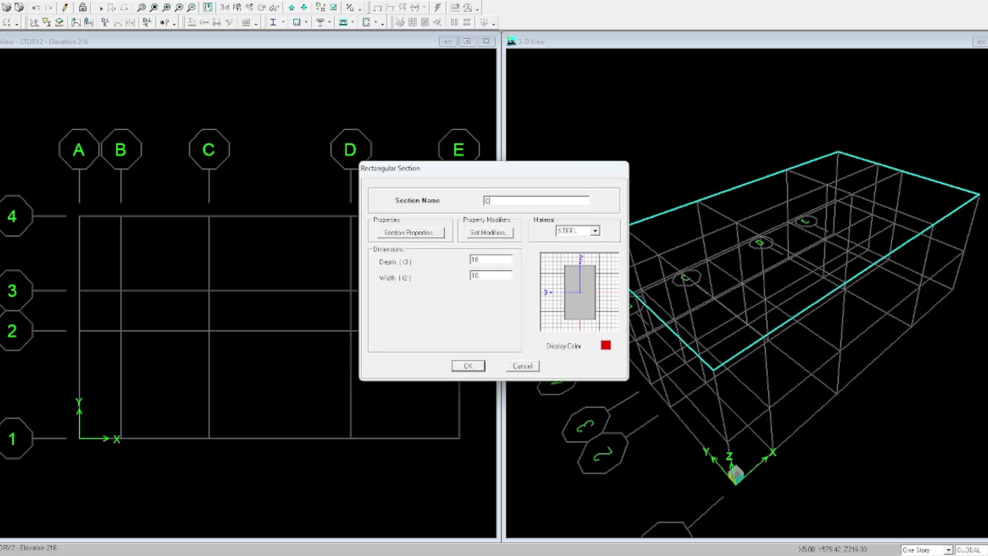
key("alt+Tab")
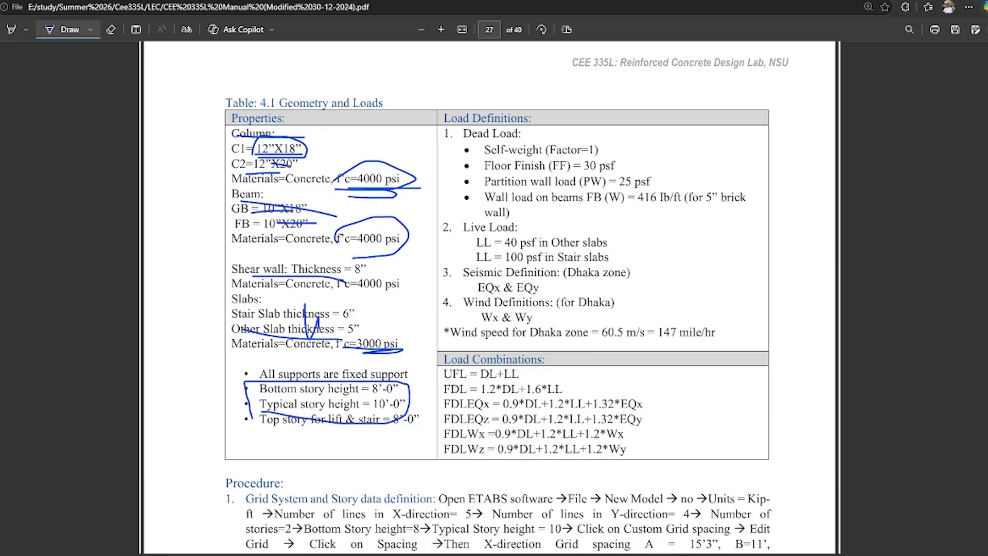
key("alt+Tab")
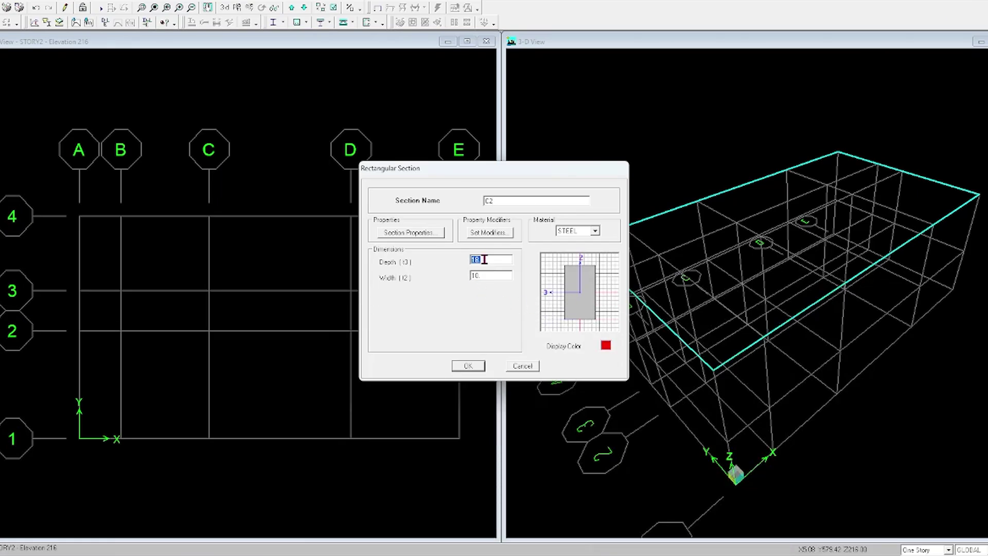
type("20")
key("Tab")
type("12")
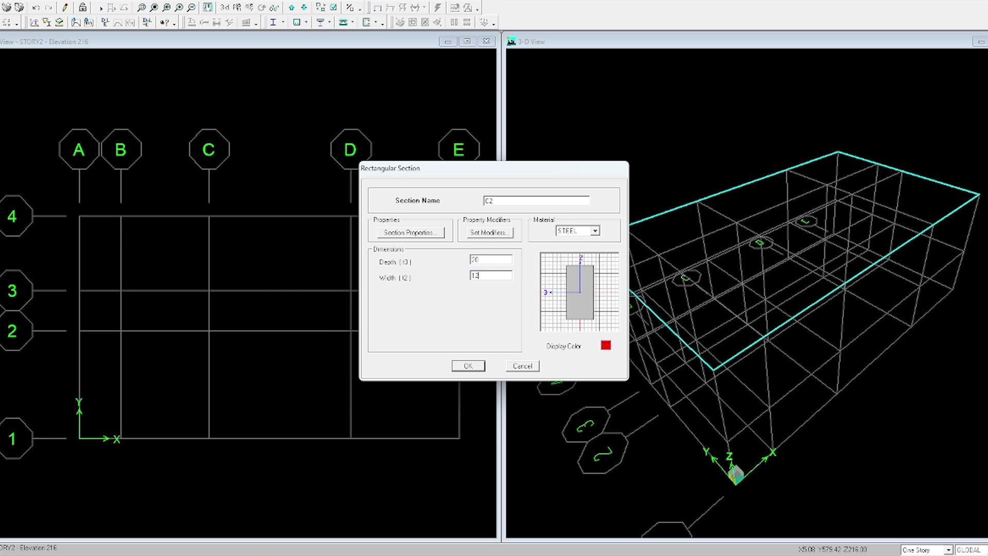
left_click(595, 230)
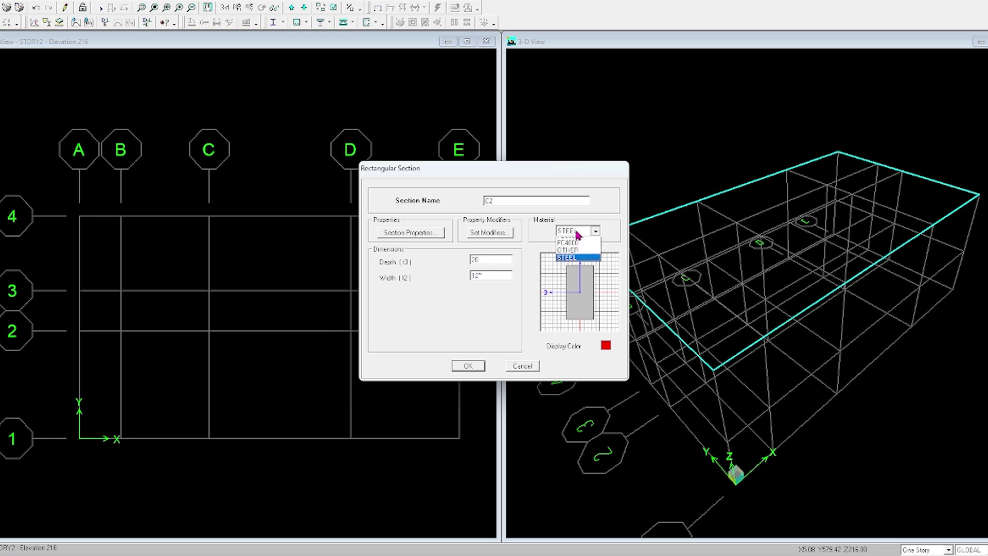
left_click(566, 307)
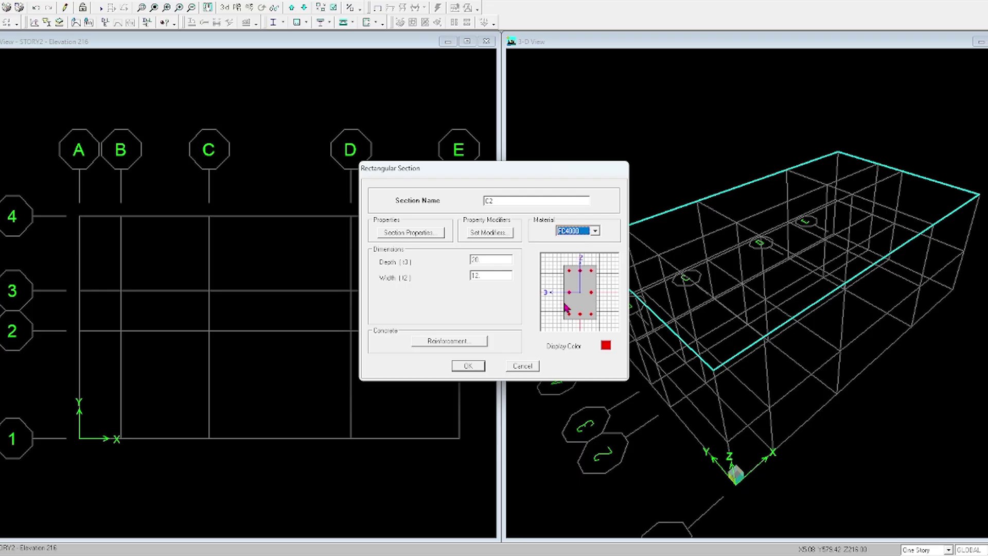
Reduce C2's column reinforcement cover to rebar center and accept the section
left_click(460, 342)
double_click(525, 276)
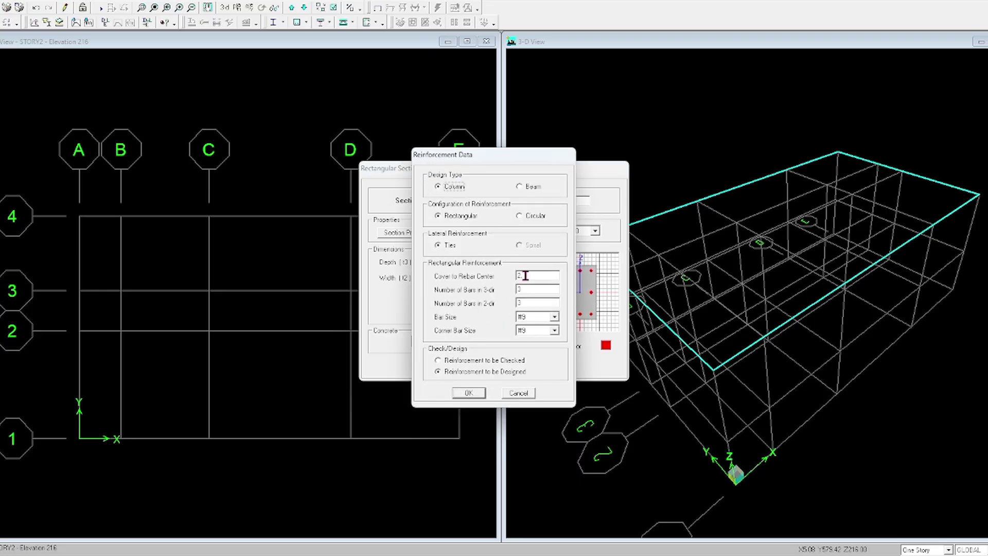
type("1")
left_click(466, 394)
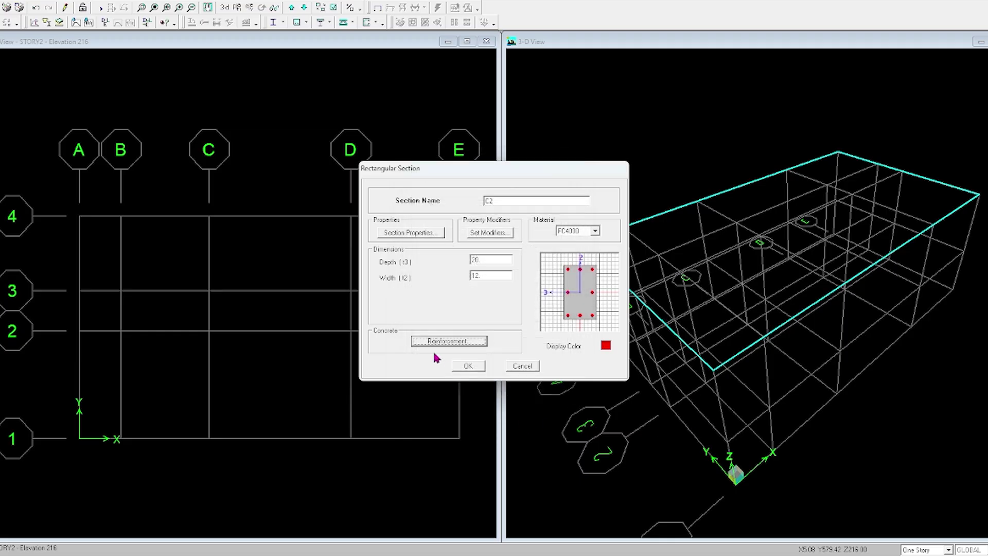
left_click(467, 366)
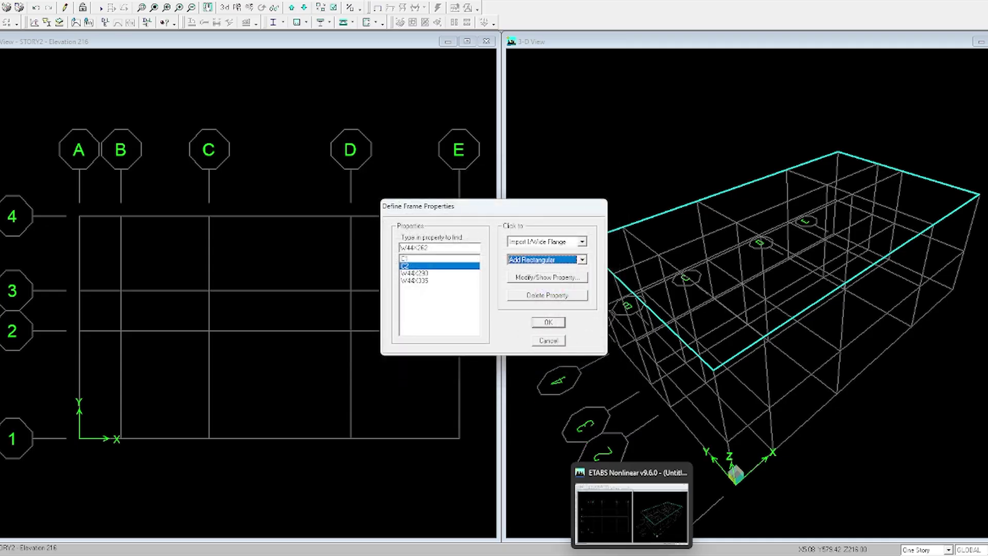
Switch to the manual PDF and erase the ink marks over Table 4.1 Geometry and Loads
key("alt+Tab")
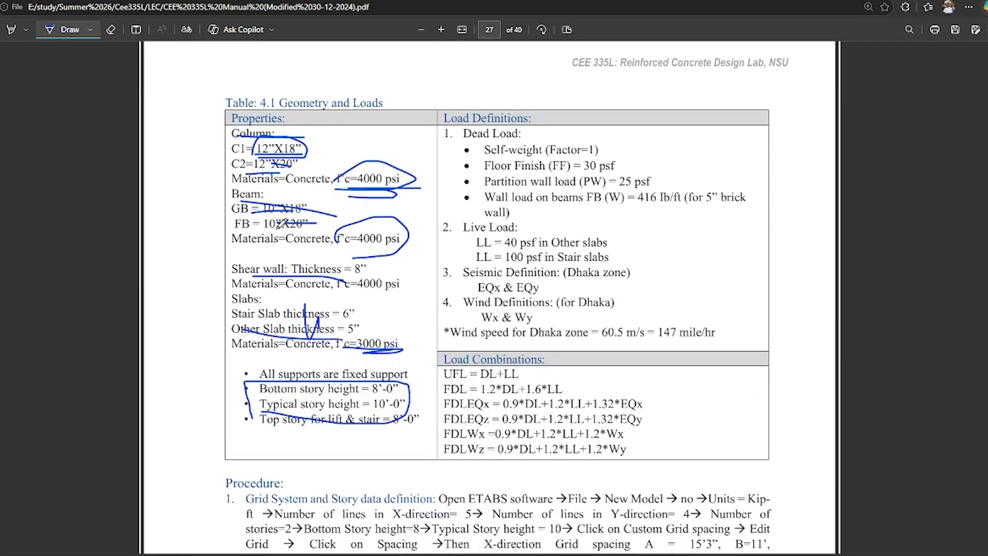
left_click(109, 31)
mouse_move(278, 133)
left_mouse_down()
mouse_move(267, 266)
mouse_move(381, 184)
mouse_move(284, 199)
mouse_move(378, 532)
left_mouse_up()
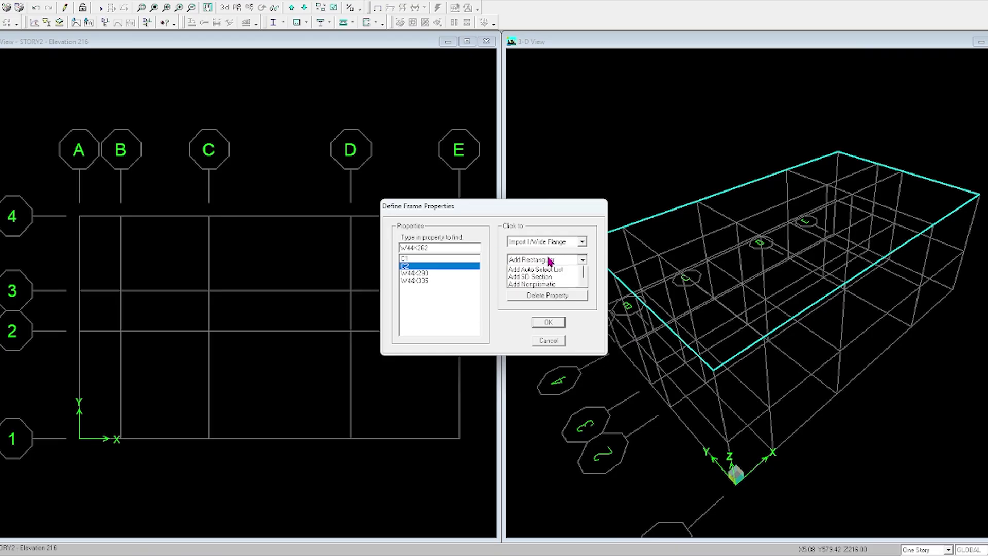
Back in ETABS, add a rectangular section named GB with depth 18, width 10 and material FC4000, checking its size in the manual
left_click(579, 260)
left_click(531, 277)
left_click(546, 279)
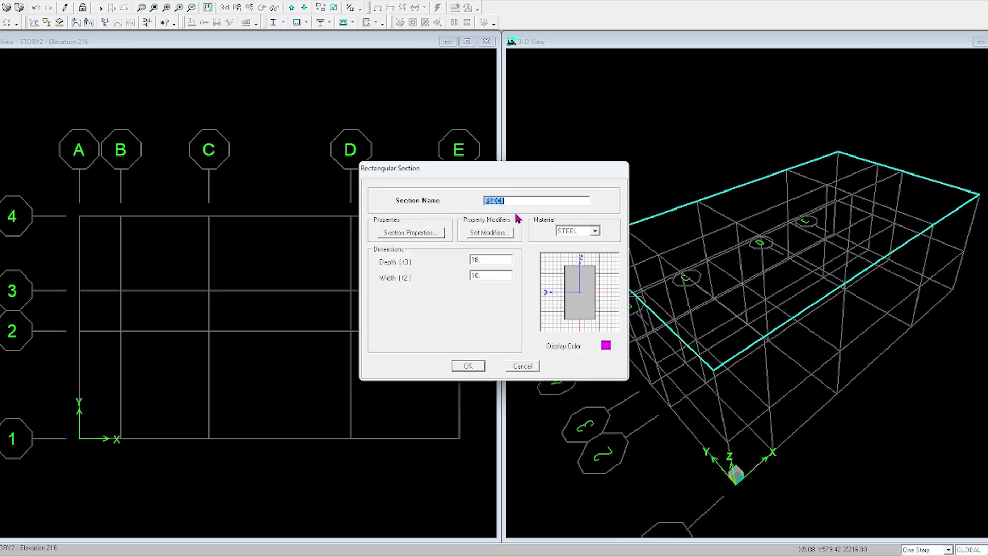
type("GD")
left_click(572, 230)
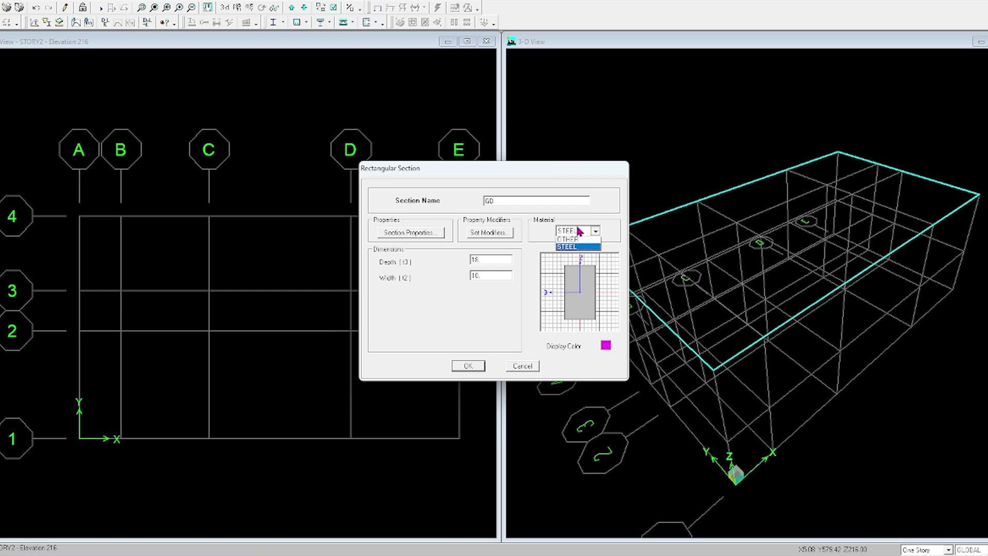
left_click(570, 253)
double_click(499, 262)
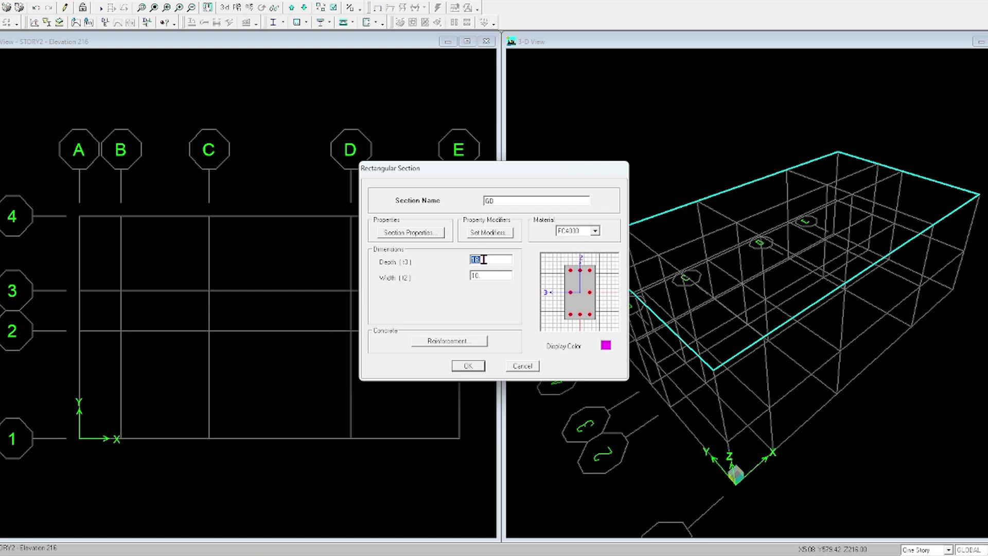
left_click(661, 542)
Set GB's reinforcement design type to Beam with top and bottom concrete covers of 3, recheck them and accept the section
left_click(479, 341)
left_click(531, 193)
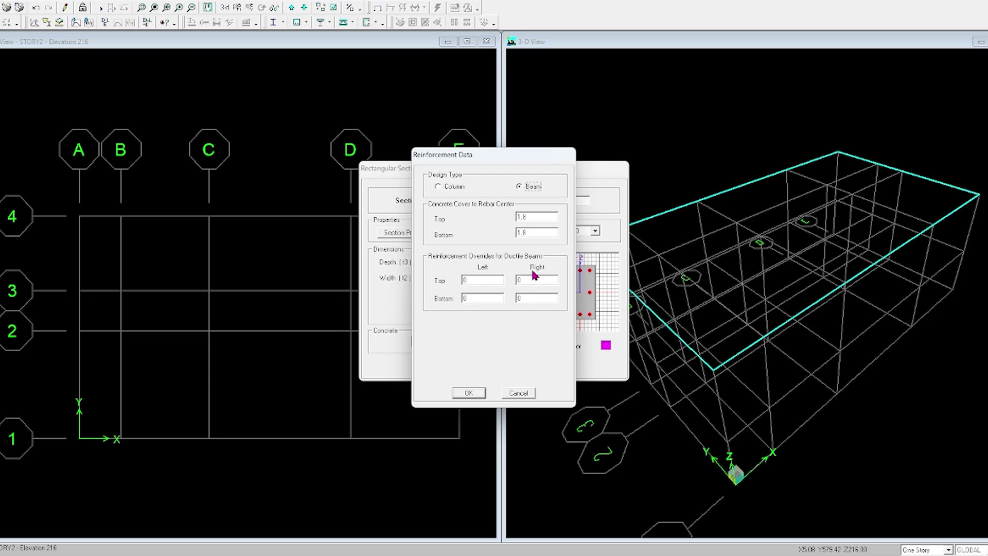
double_click(532, 216)
type("3")
double_click(526, 231)
type("3")
left_click(469, 392)
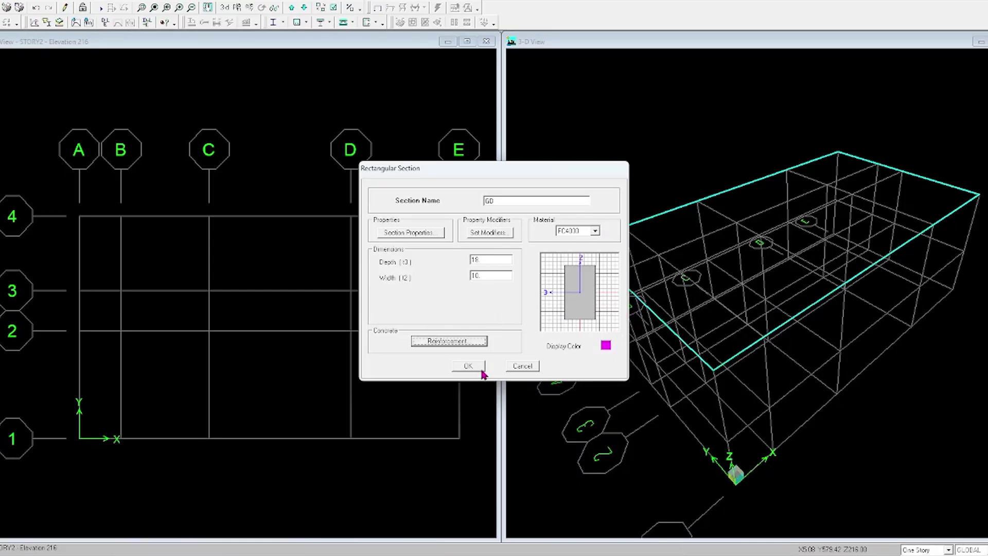
left_click(478, 341)
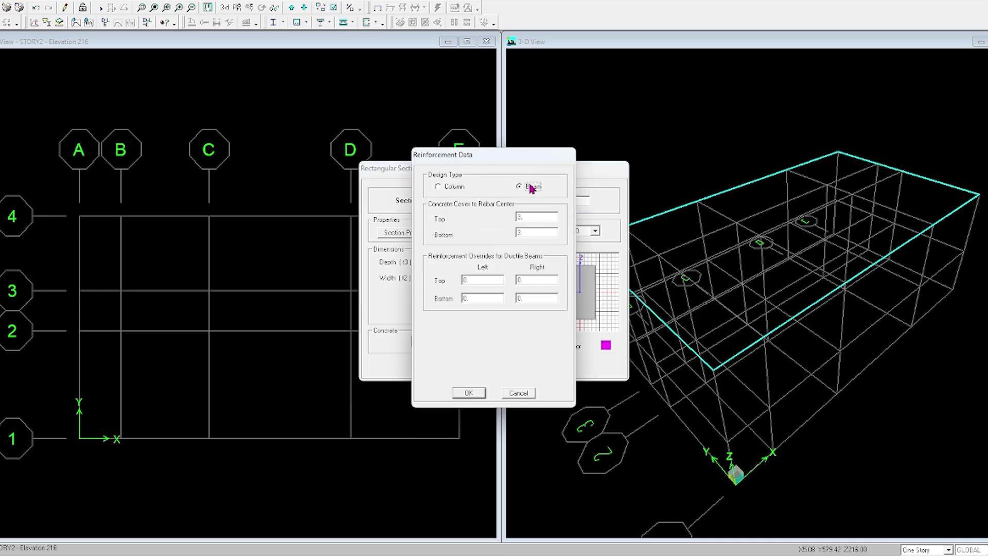
left_click(469, 392)
left_click(471, 371)
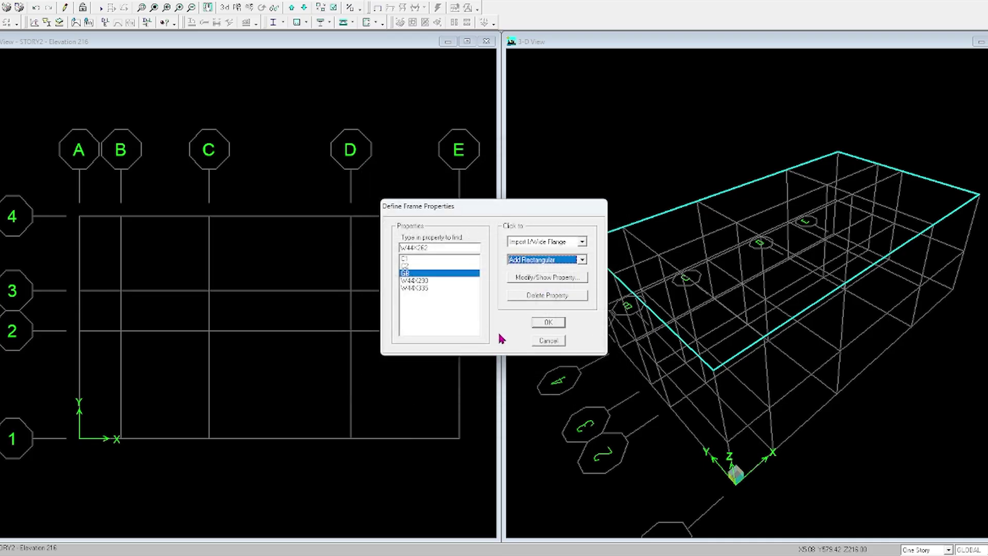
Add a rectangular section named FB with depth 20, width 10 and material FC4000, checking its size in the manual
left_click(556, 261)
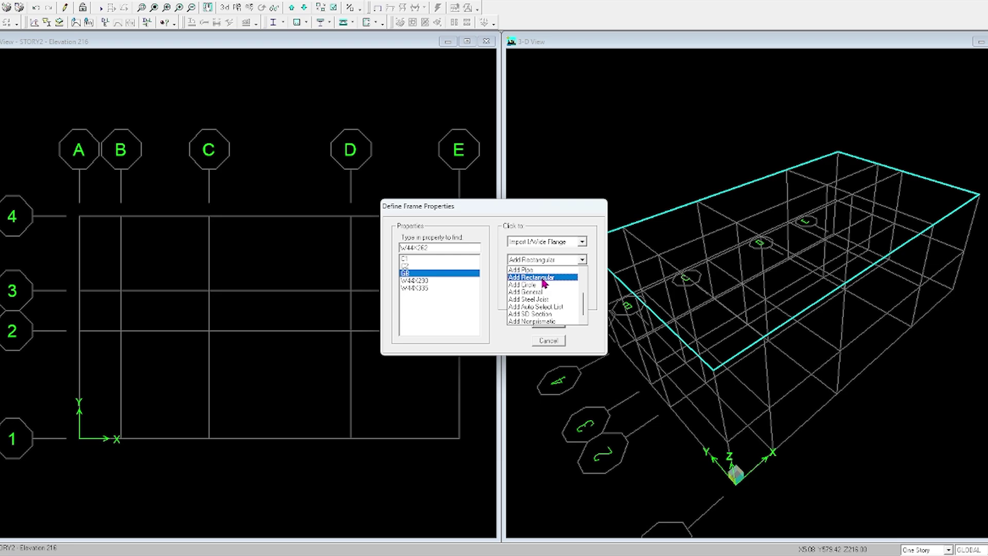
left_click(543, 277)
type("f")
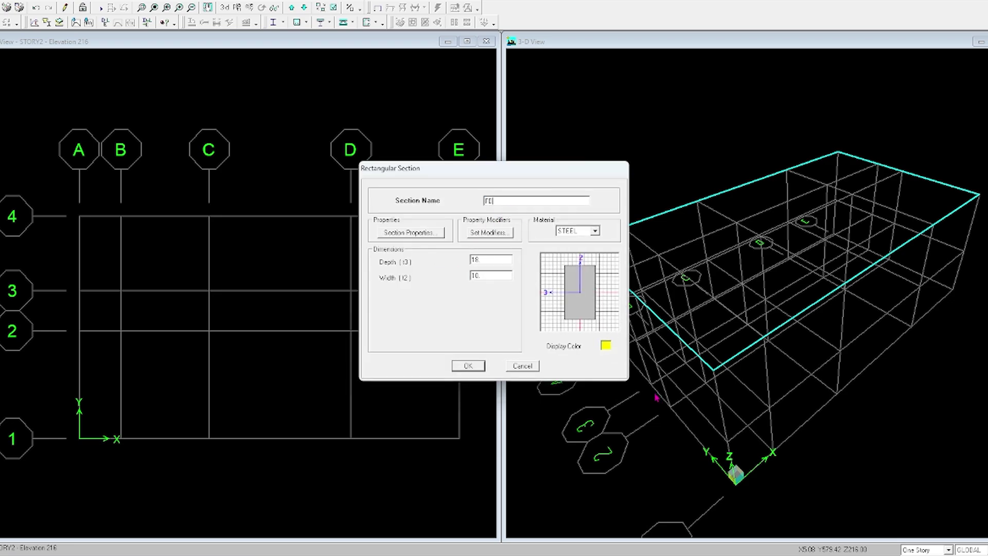
key("alt+Tab")
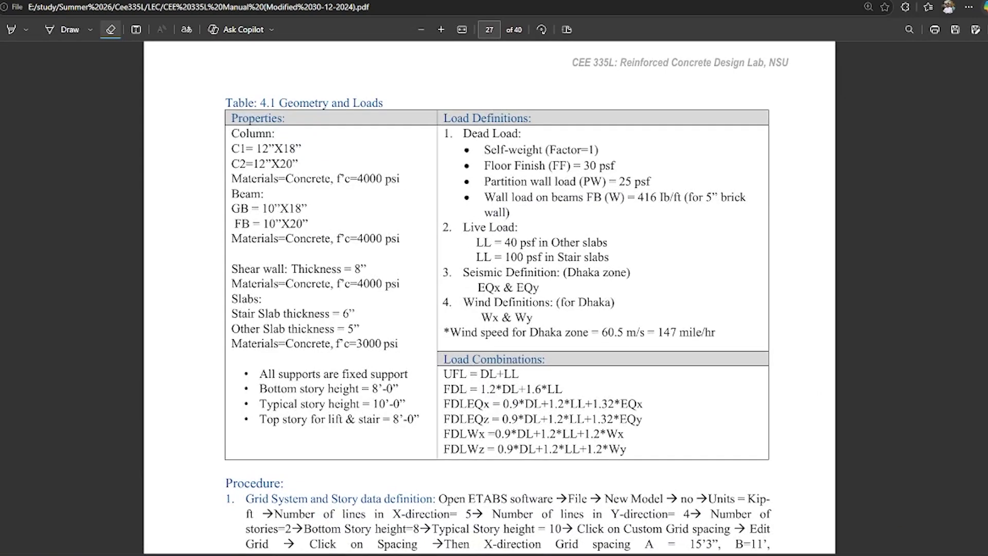
key("alt+Tab")
double_click(489, 259)
type("20")
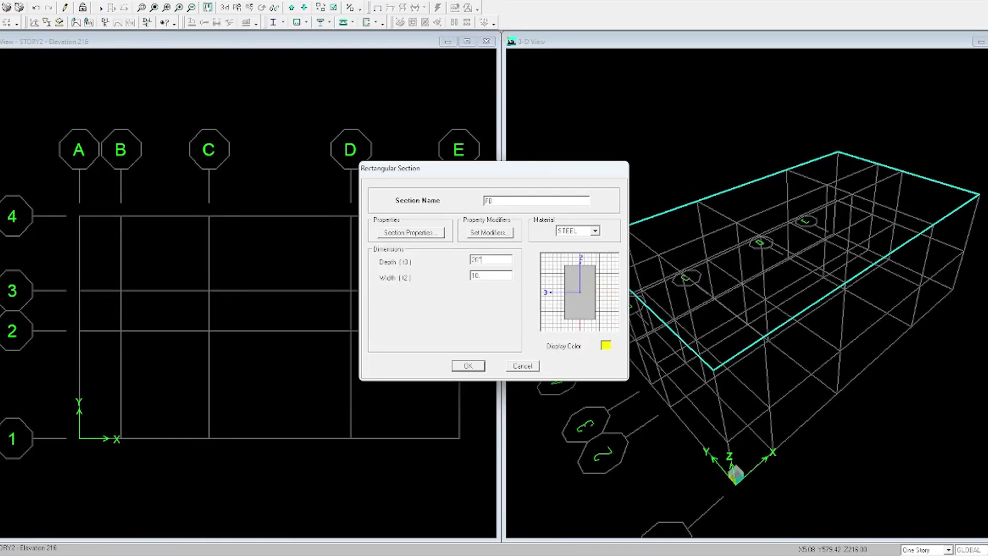
left_click(595, 231)
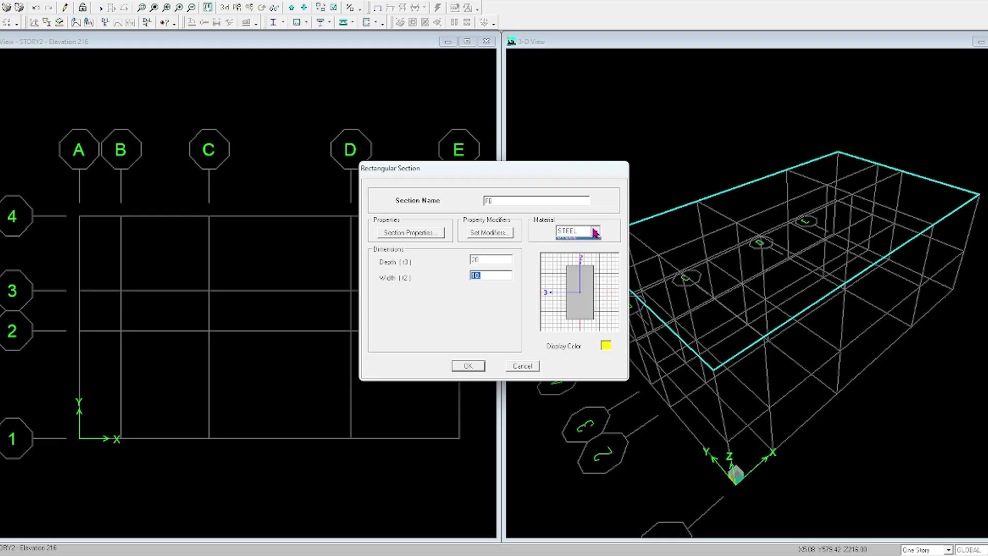
left_click(569, 255)
Set FB's reinforcement design type to Beam with top and bottom concrete covers of 1.5 and accept the section
left_click(453, 341)
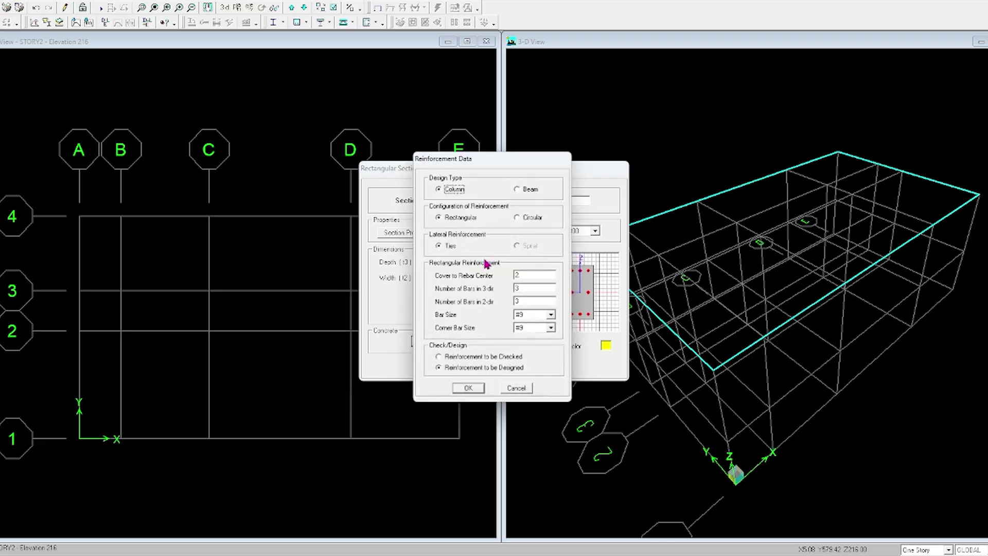
left_click(520, 187)
double_click(533, 218)
type("1.5")
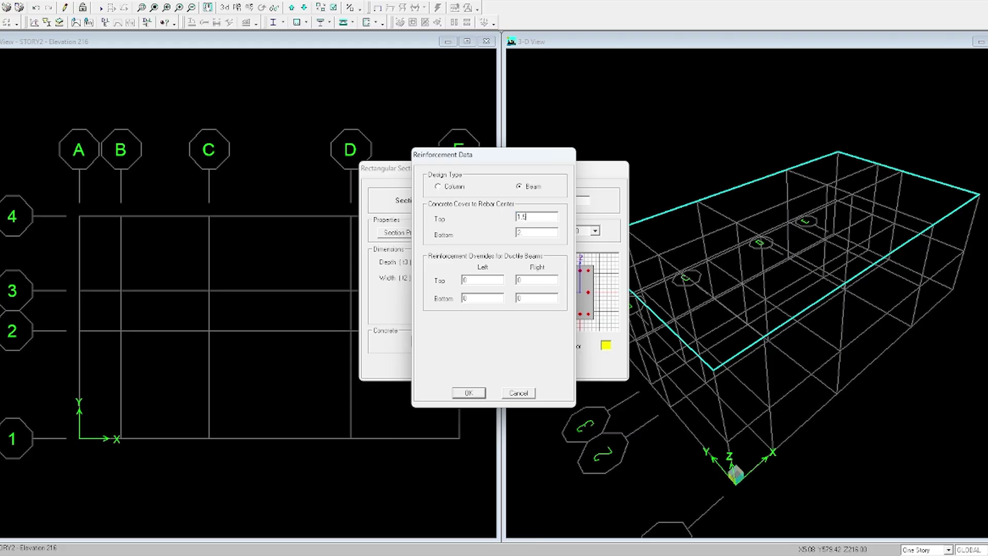
double_click(528, 235)
type("1.5")
left_click(469, 393)
left_click(471, 368)
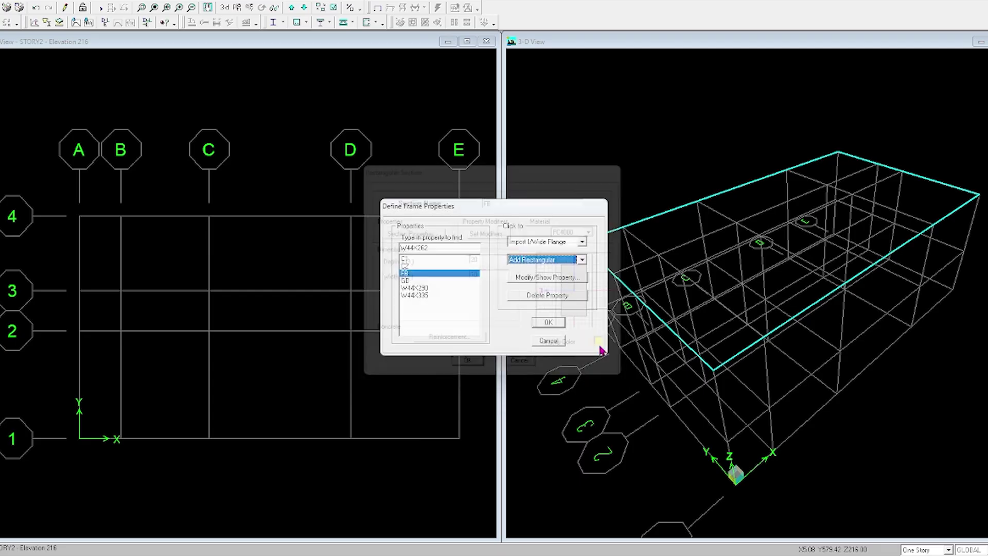
Check the member properties in the manual's Table 4.1, return to ETABS and accept the defined frame properties
left_click(618, 555)
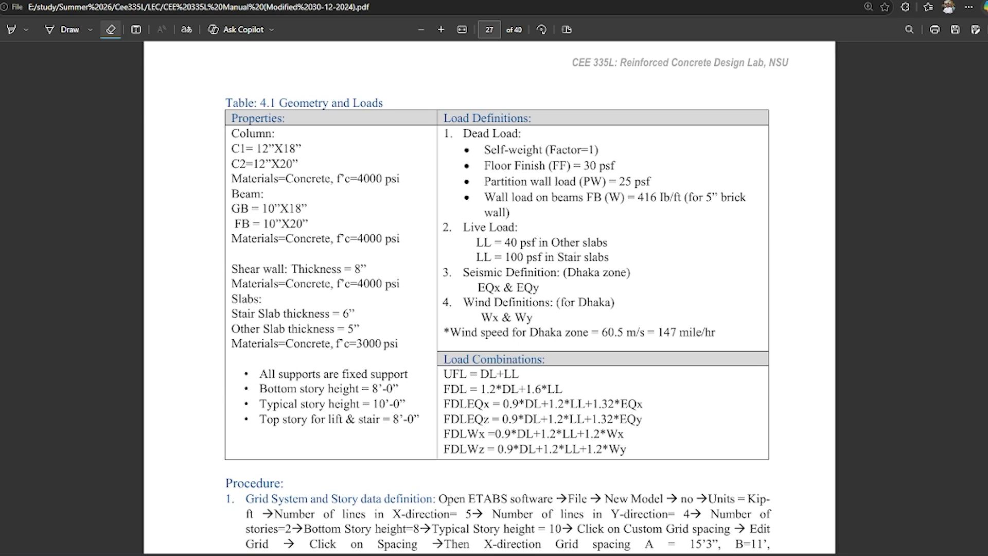
left_click(977, 1)
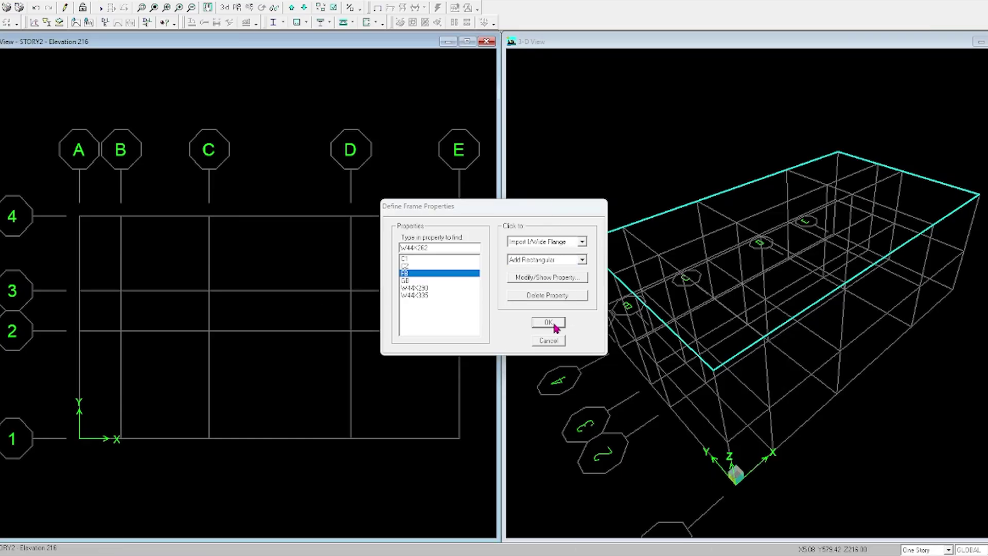
left_click(549, 323)
Add a new wall section named SW with material FC4000 and type Membrane
left_click(36, 2)
left_click(54, 31)
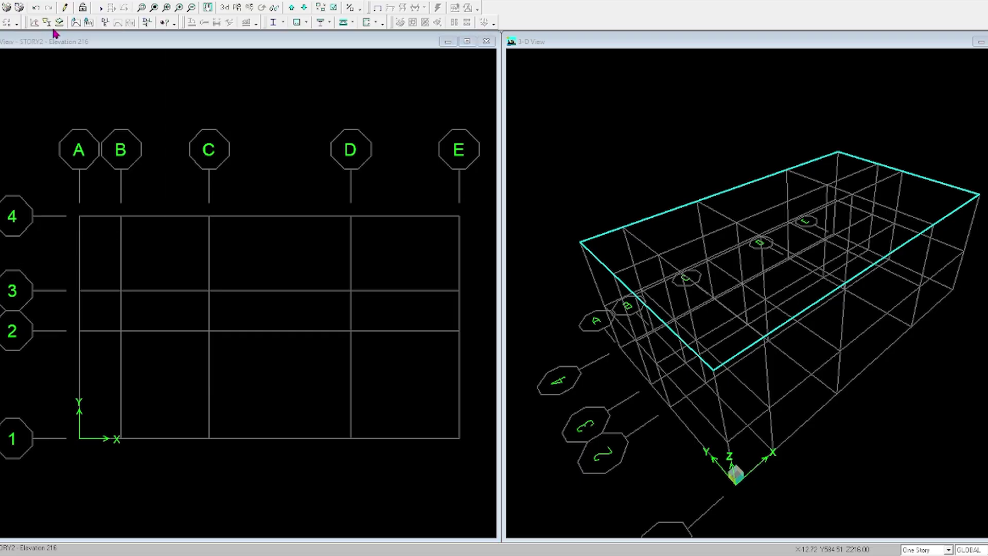
left_click(545, 242)
left_click(541, 267)
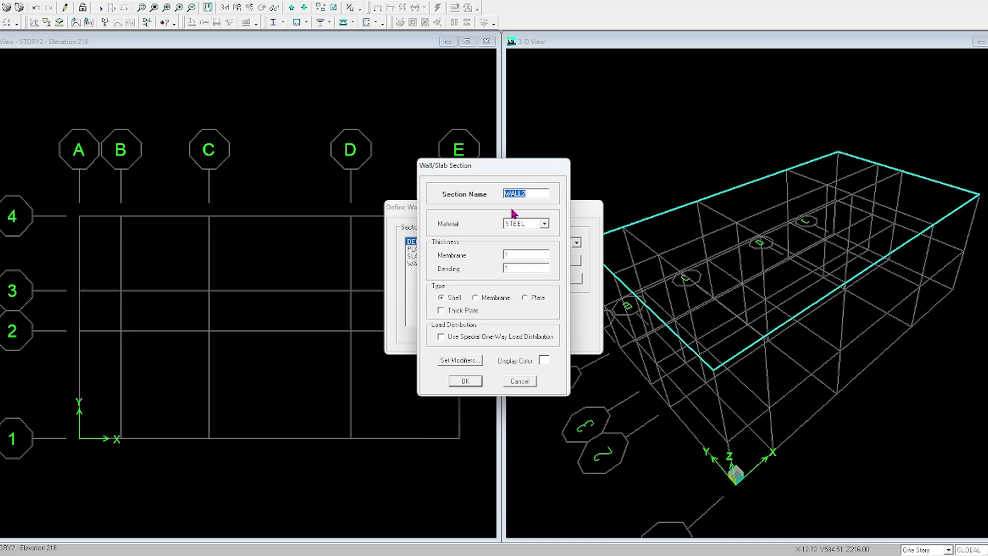
type("SHARW")
left_click_drag(527, 193, 480, 194)
type("SW")
left_click(545, 224)
left_click(489, 298)
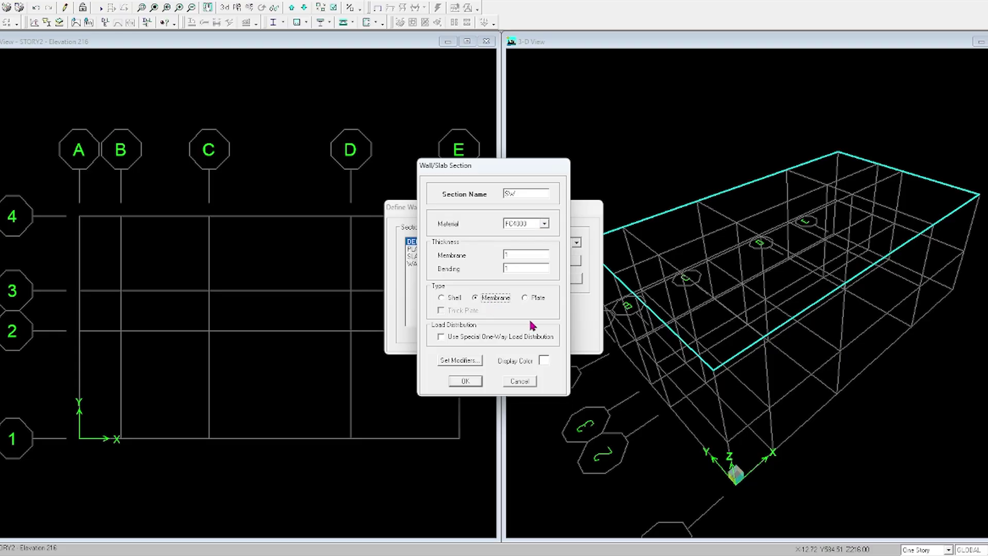
Set SW's membrane and bending thicknesses to 8, review its stiffness modifiers and accept the wall section
left_click(468, 362)
left_click(474, 364)
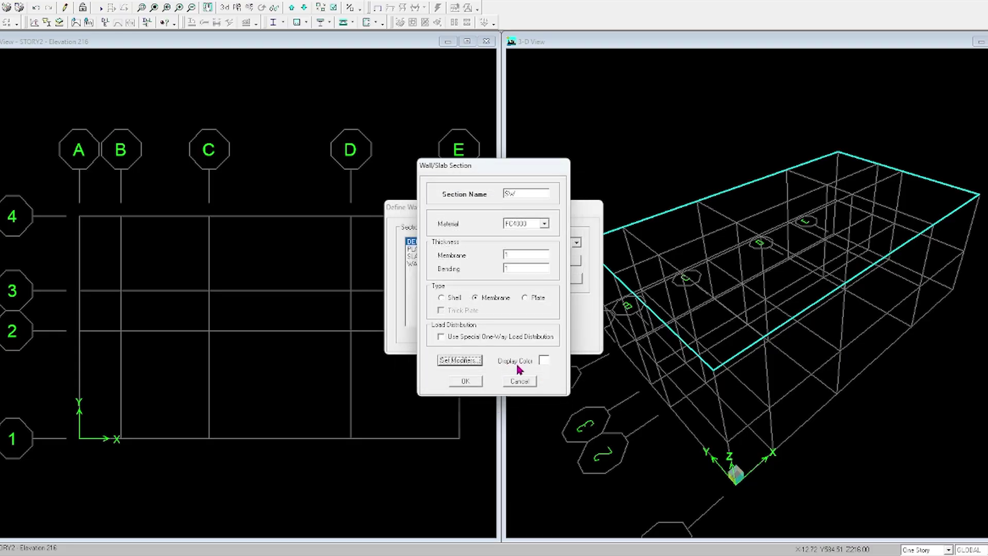
double_click(514, 256)
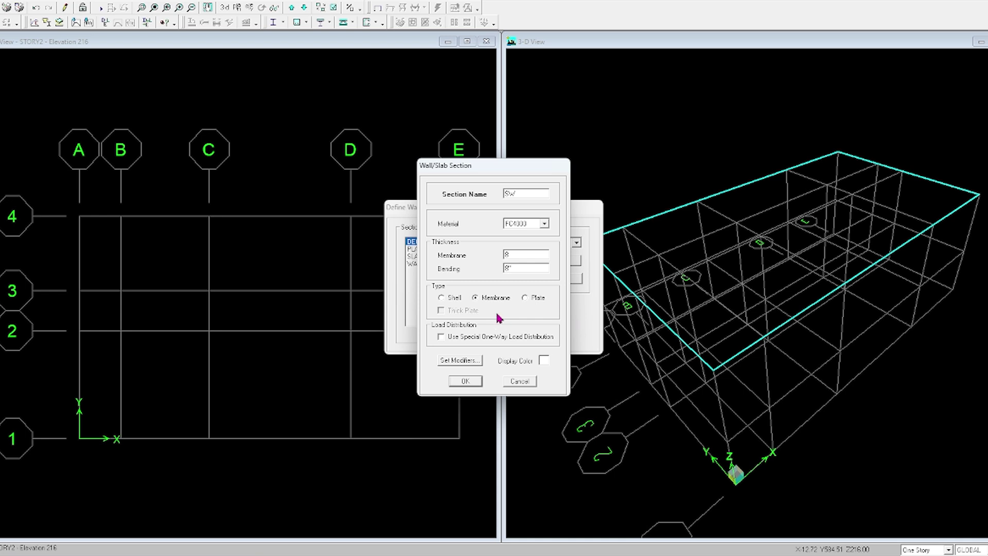
left_click(472, 363)
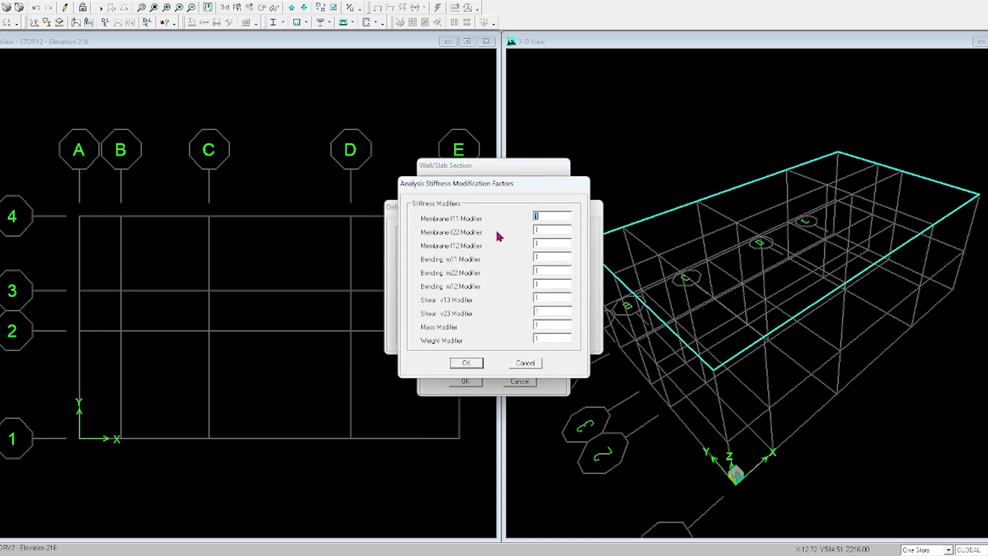
left_click(467, 364)
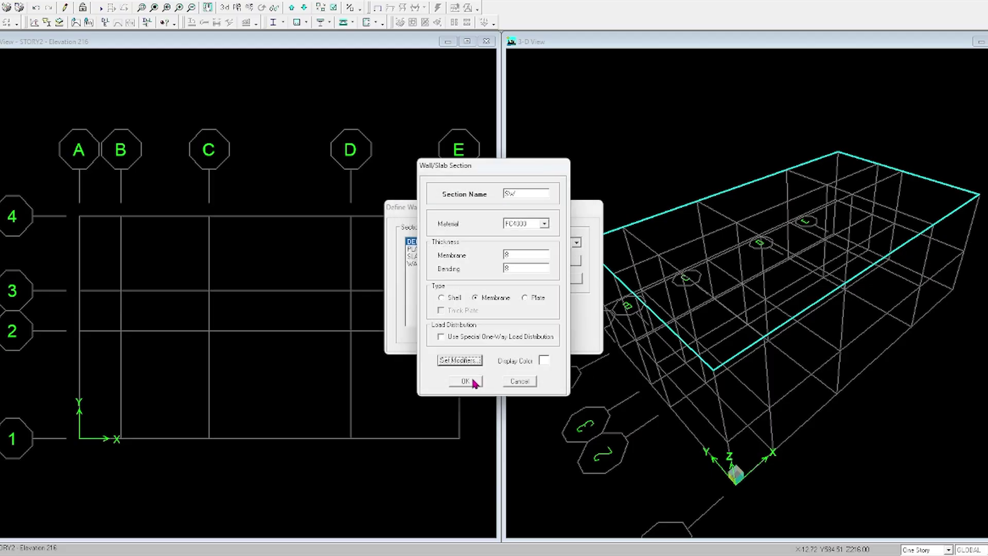
left_click(472, 381)
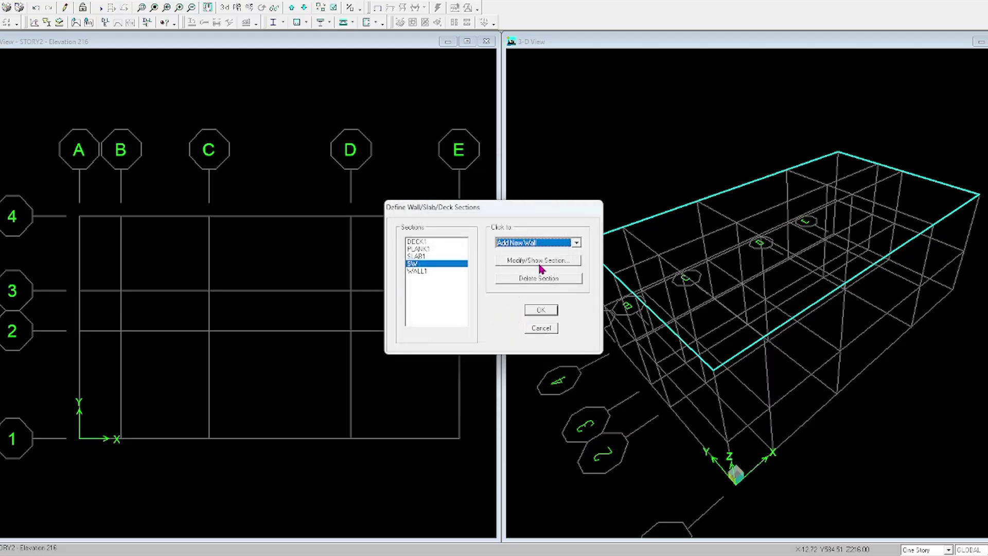
Add a new slab section named SS with material FC3000, checking the slab properties in the manual's Table 4.1
left_click(548, 243)
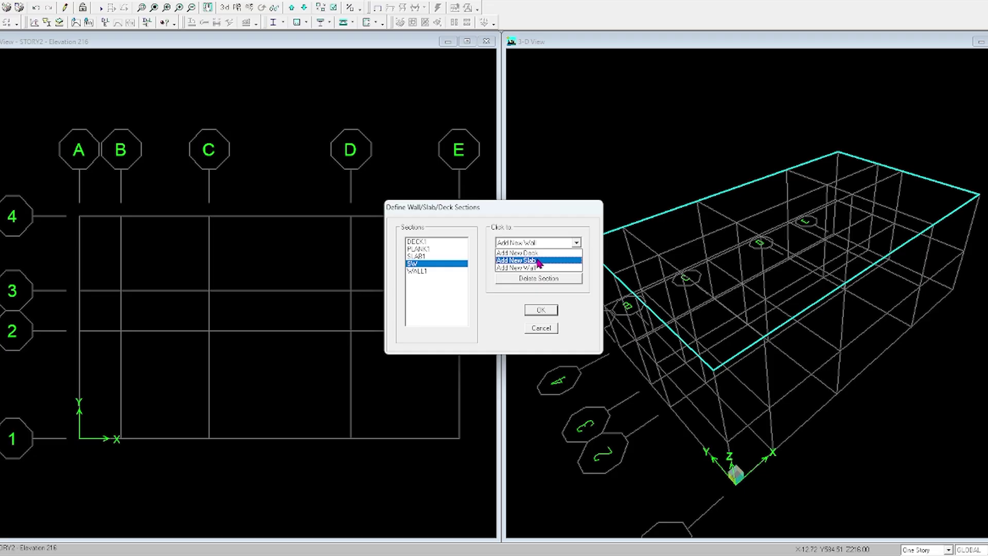
left_click(546, 257)
key("alt+Tab")
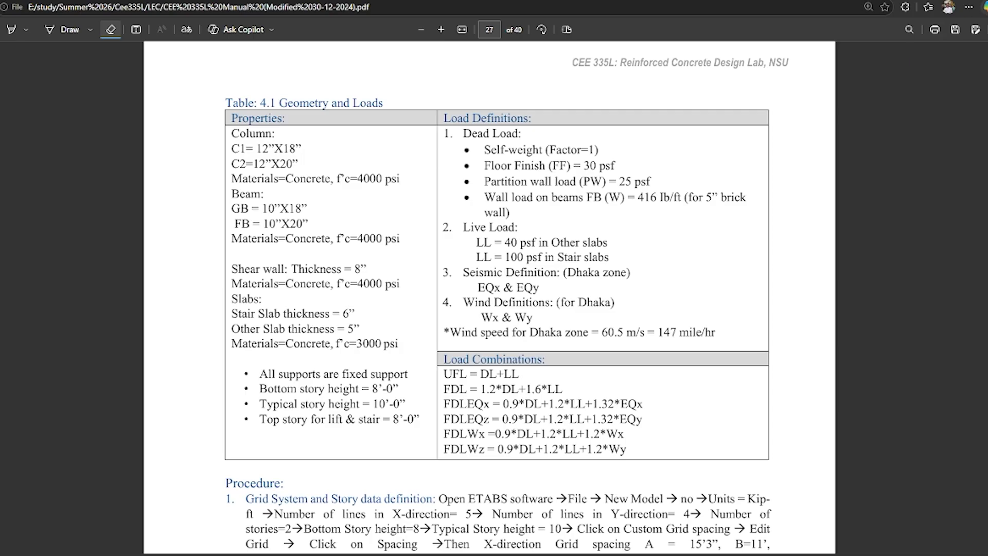
key("alt+Tab")
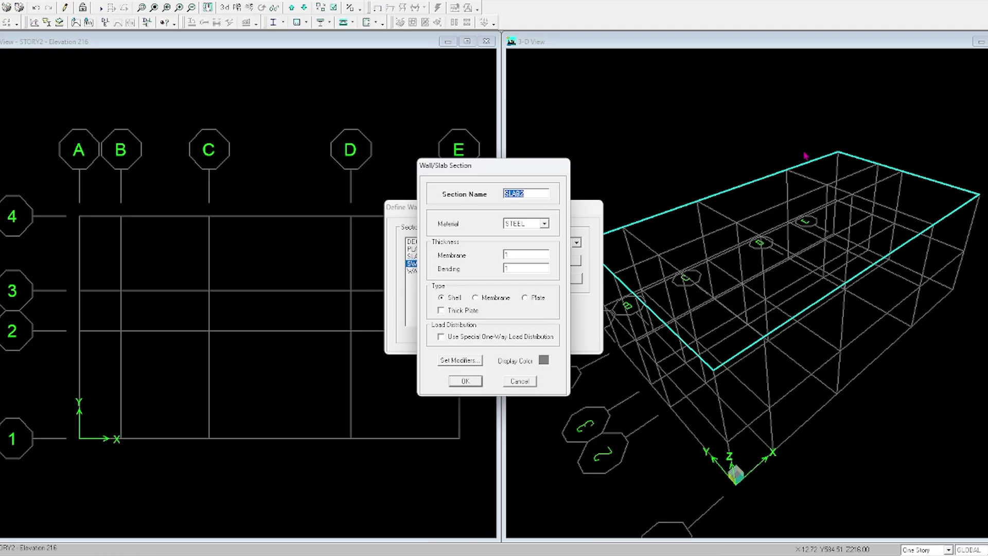
left_click(545, 224)
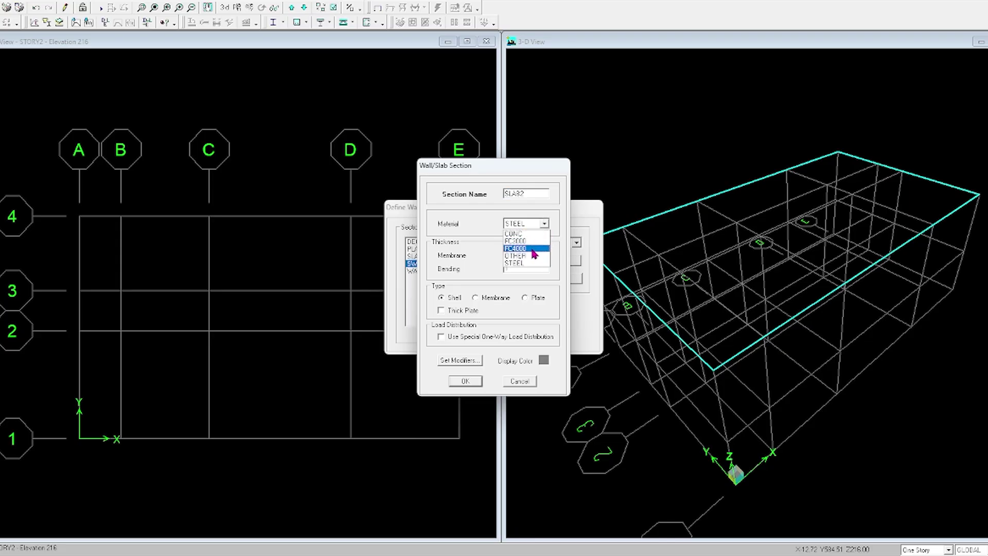
left_click(519, 241)
double_click(535, 195)
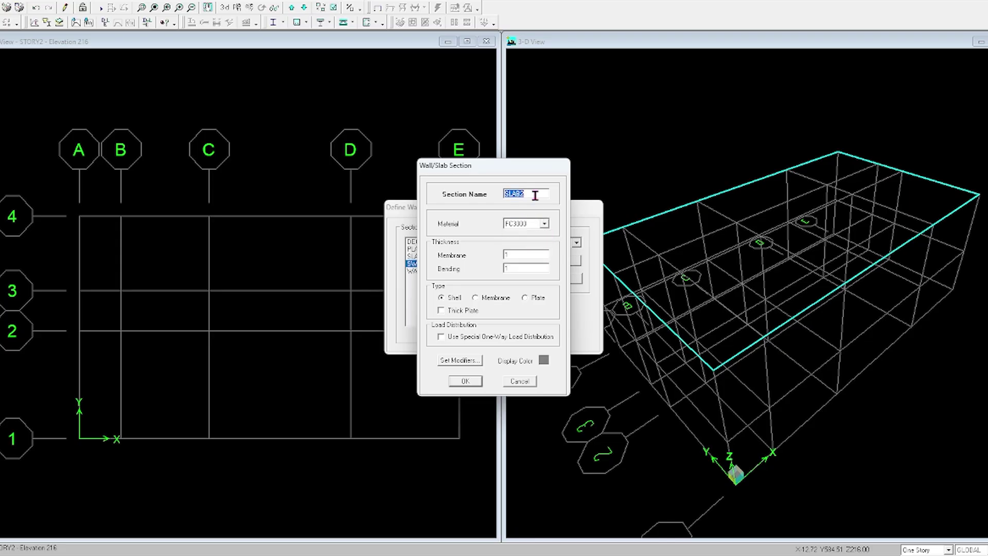
type("SS")
Make SS a Membrane with membrane and bending thicknesses of 6, edit its bending stiffness modifiers and accept the slab section
left_click(494, 299)
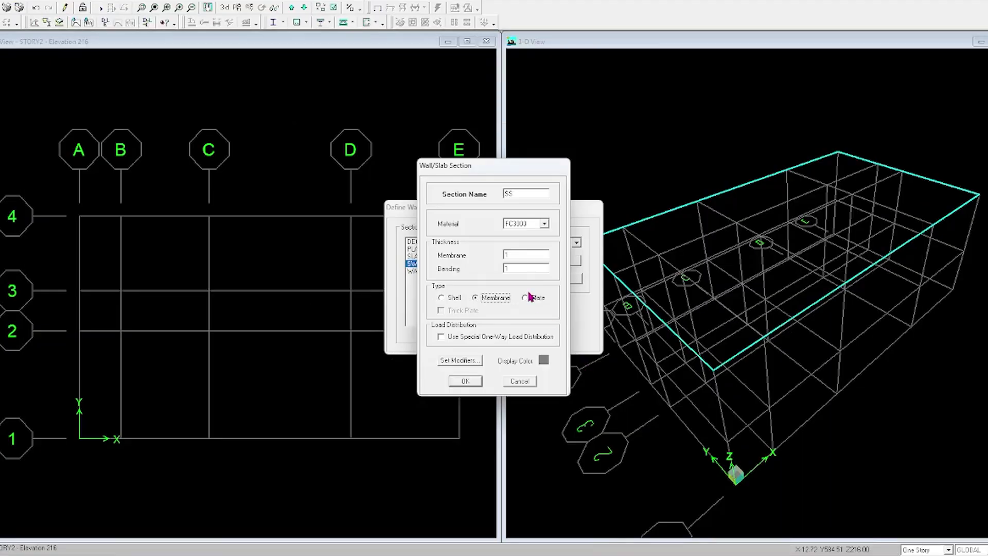
double_click(518, 255)
left_click(459, 360)
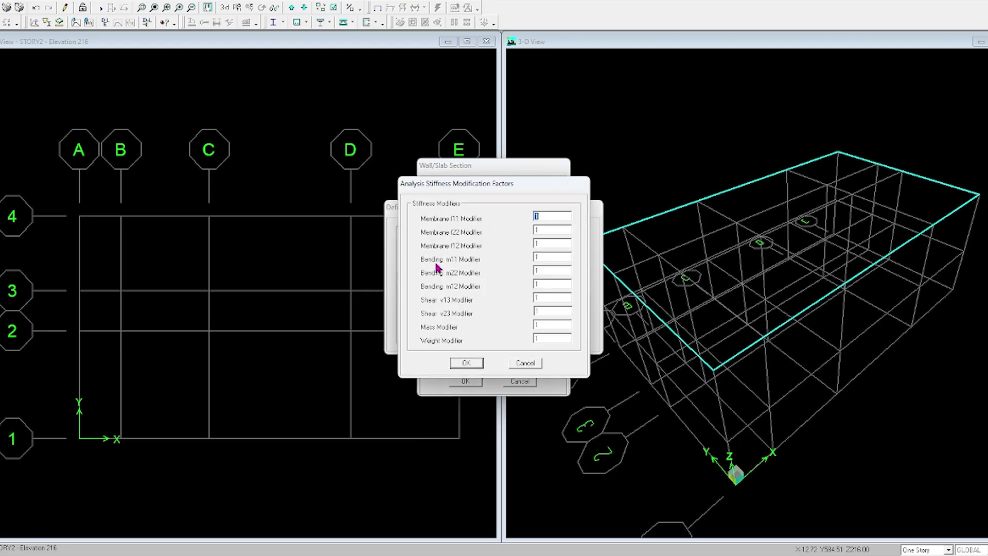
double_click(545, 256)
left_click(463, 363)
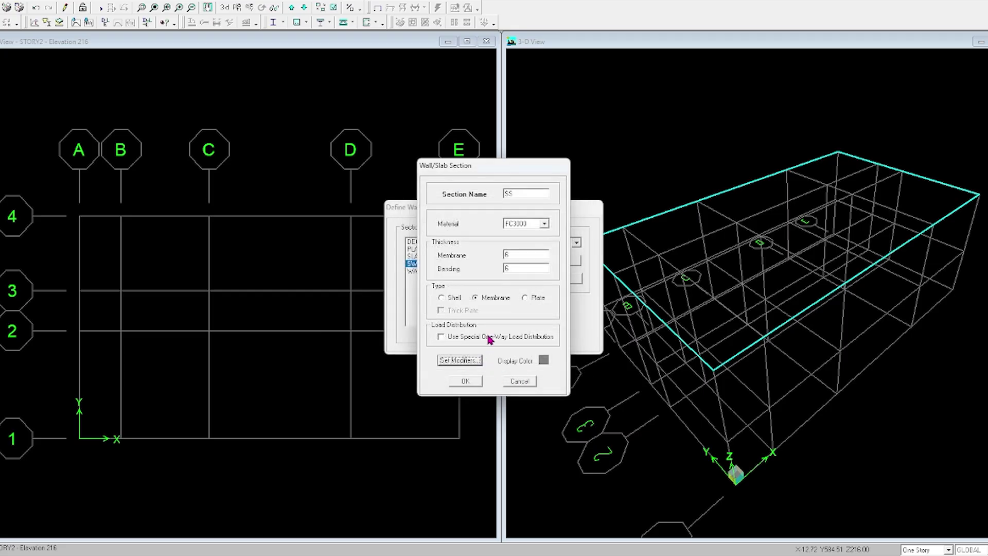
left_click(470, 384)
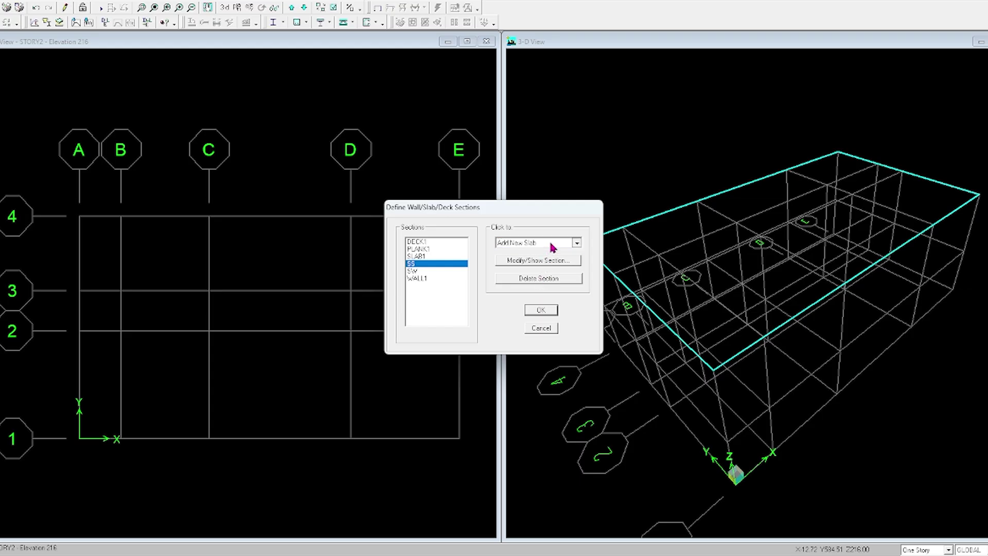
Add another slab section named OTHERS with material FC3000
left_click(550, 244)
left_click(549, 265)
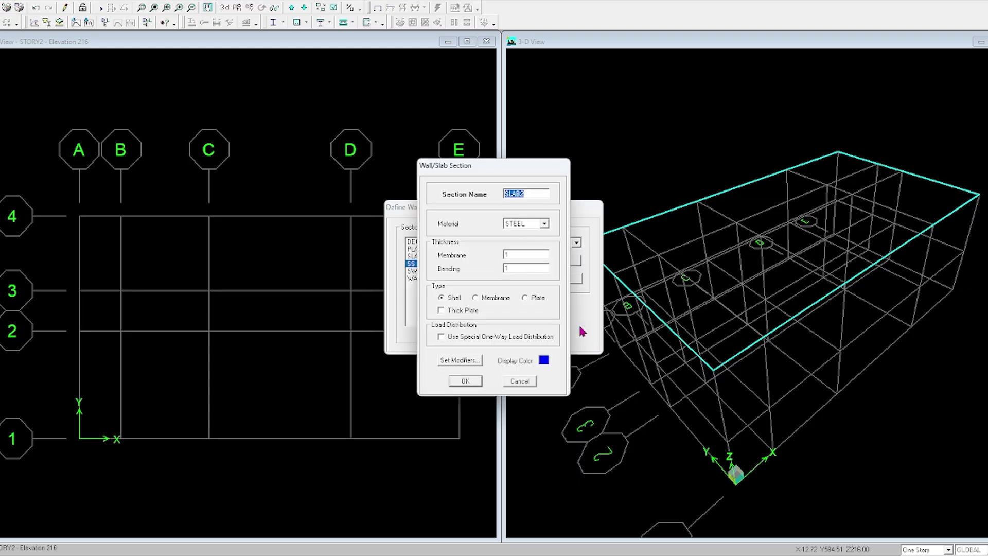
type("C")
left_click(544, 224)
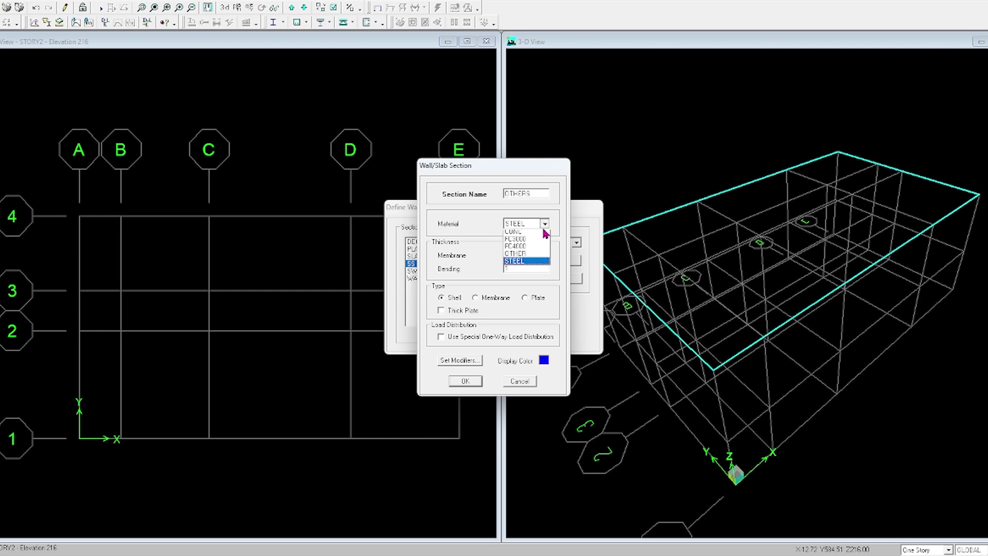
left_click(518, 243)
Make OTHERS a Membrane with both thicknesses 5 and bending m11 and m22 modifiers of 0.1, and accept the section definitions
double_click(515, 255)
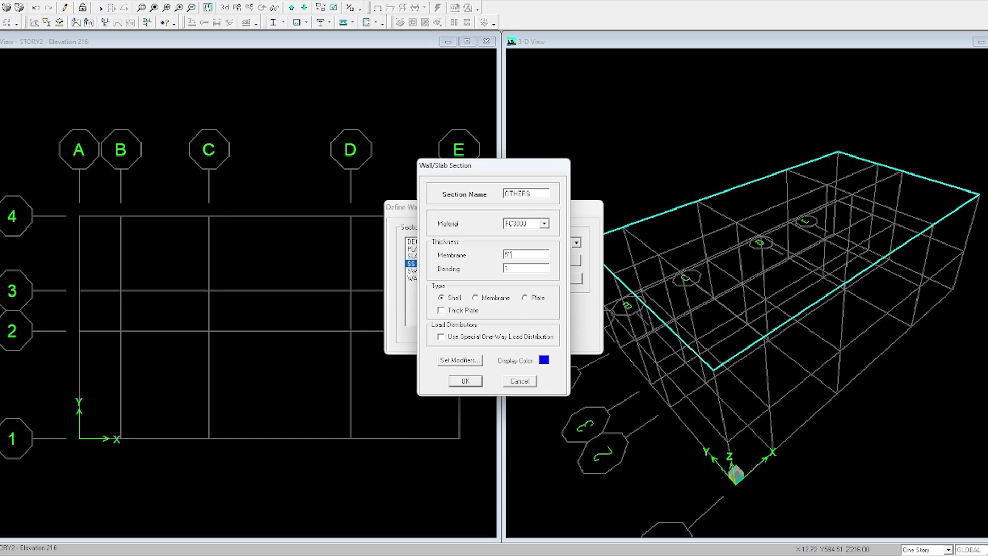
double_click(518, 268)
left_click(471, 361)
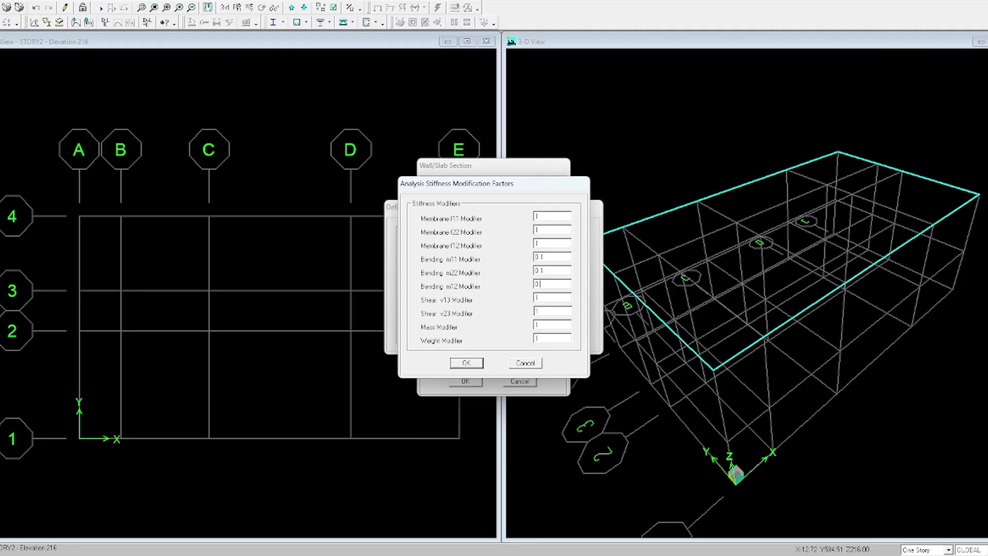
left_click(466, 363)
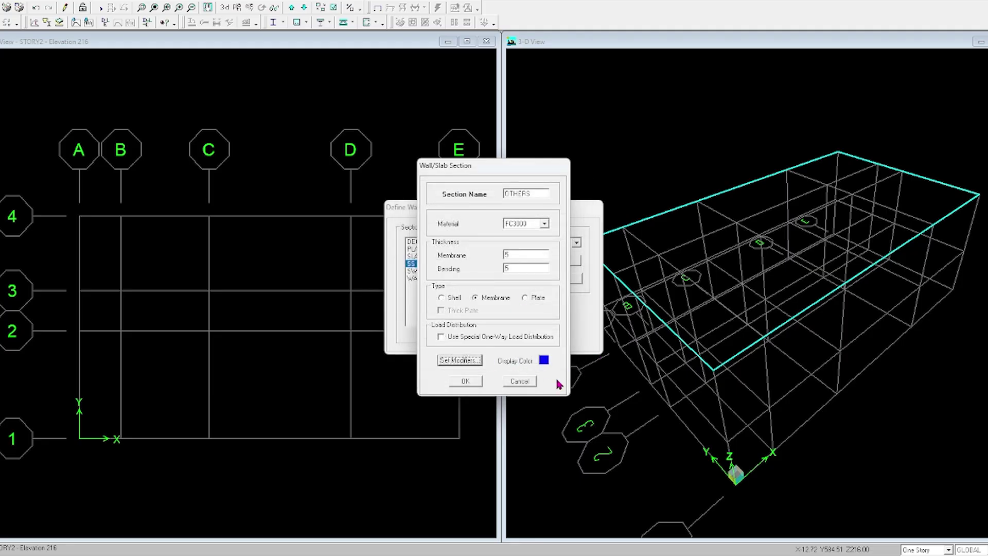
left_click(466, 381)
left_click(537, 307)
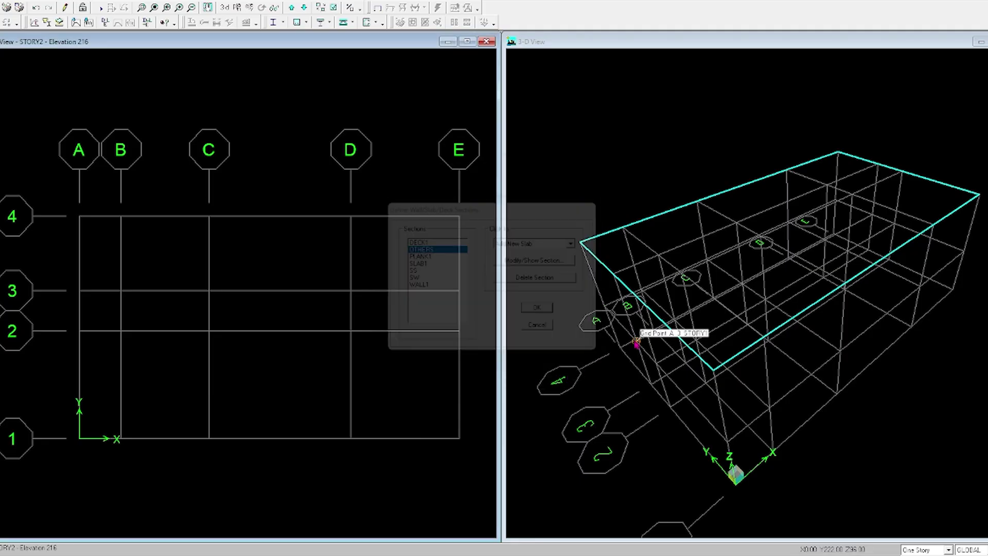
Switch to the manual's Fig. 4.4 Column Layout Plan and erase the old ink marks over the plan
scroll(403, 464, "down", 2)
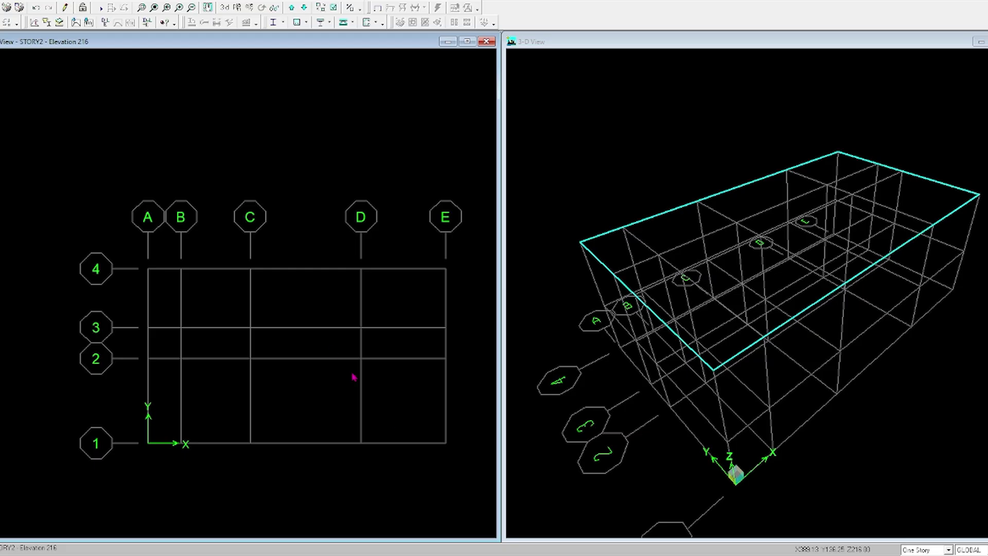
left_click(637, 555)
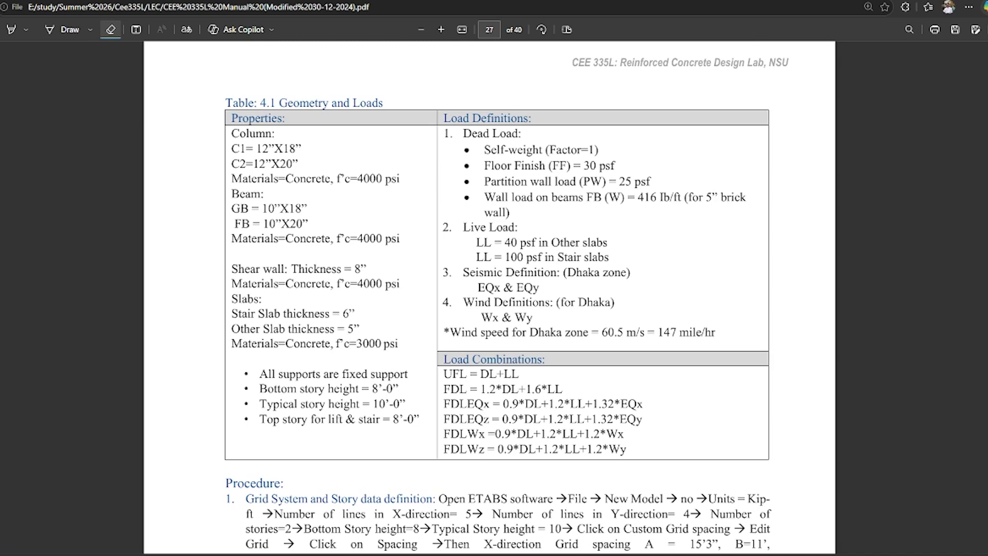
scroll(617, 489, "up", 10)
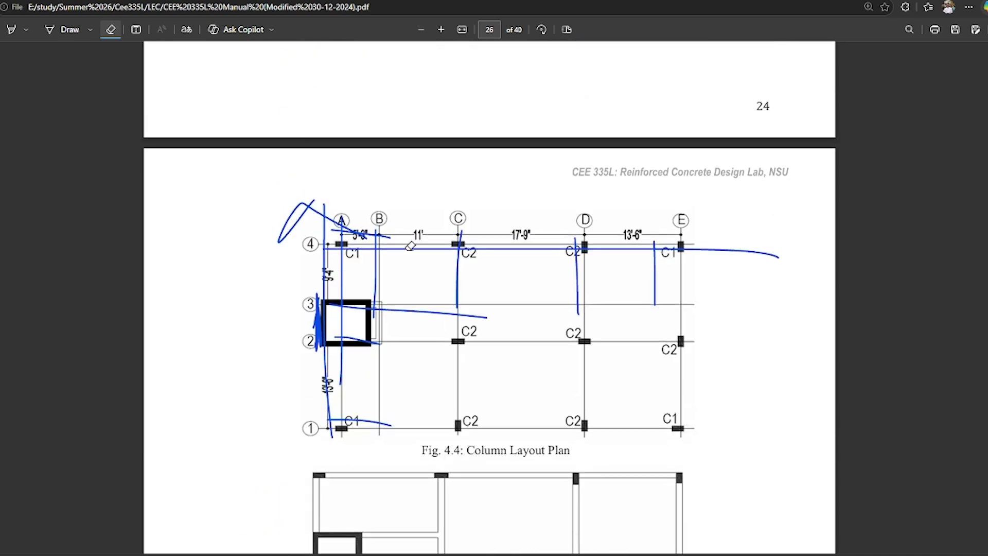
mouse_move(516, 235)
left_mouse_down()
mouse_move(520, 283)
mouse_move(420, 320)
mouse_move(234, 183)
left_mouse_up()
left_click_drag(479, 269, 278, 128)
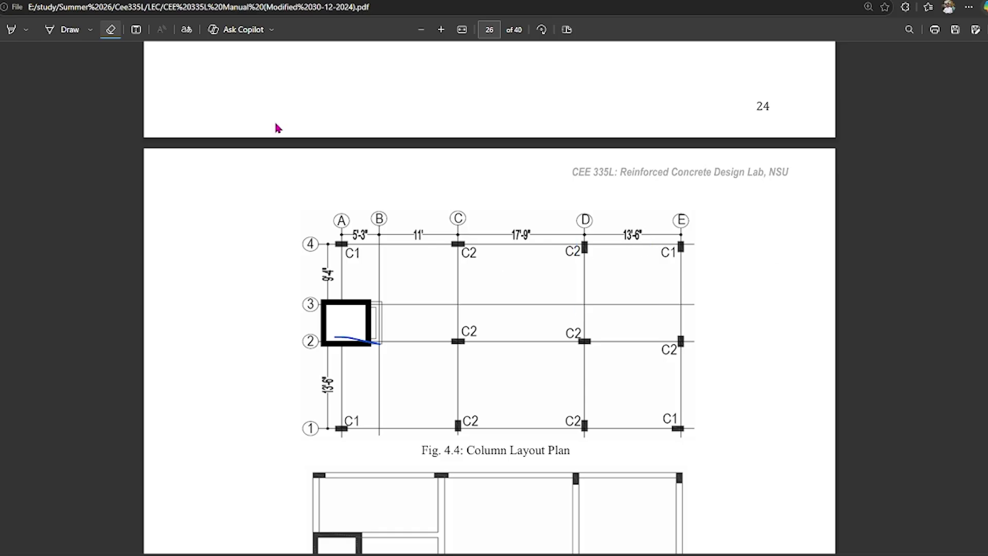
Mark the C1 columns at grid points A-4, A-1 and E-4 on the column layout plan with ink
left_click(67, 31)
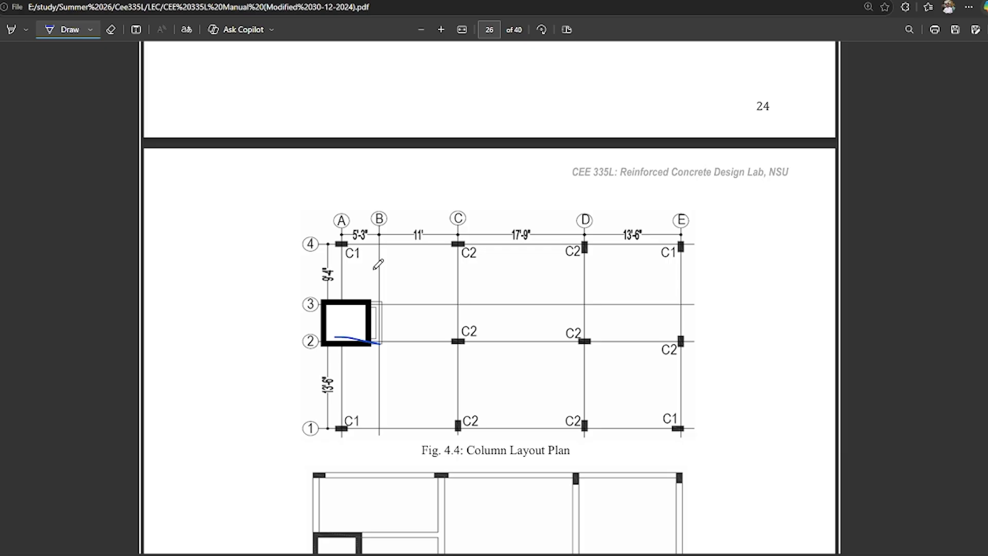
left_click_drag(326, 259, 341, 259)
left_click_drag(686, 255, 703, 254)
left_click_drag(344, 427, 373, 430)
left_click_drag(316, 258, 364, 263)
mouse_move(676, 255)
left_mouse_down()
mouse_move(673, 231)
mouse_move(696, 261)
left_mouse_up()
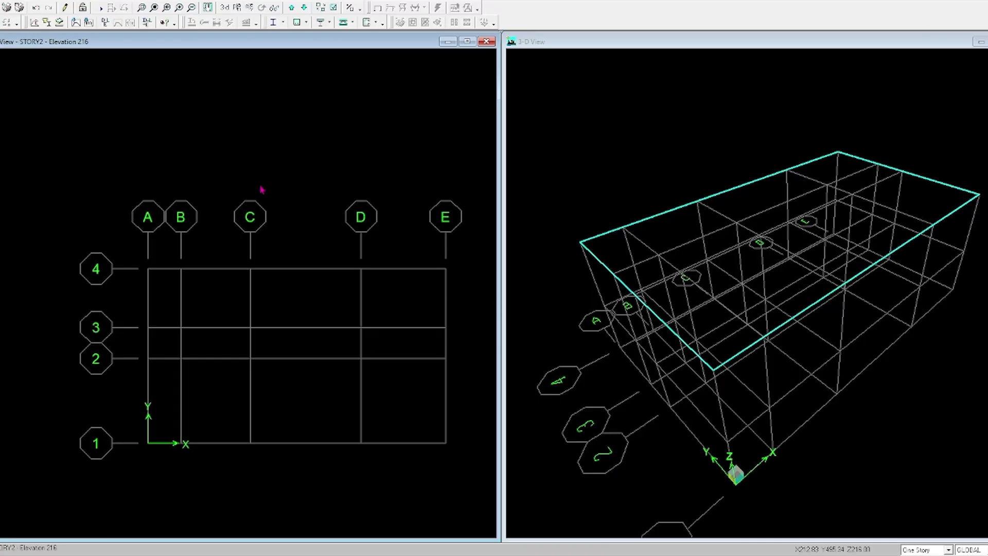
Return to ETABS and draw C1 columns on All Stories at grid points A-4, A-1 and E-1, plus E-4 at angle 90
left_click(56, 3)
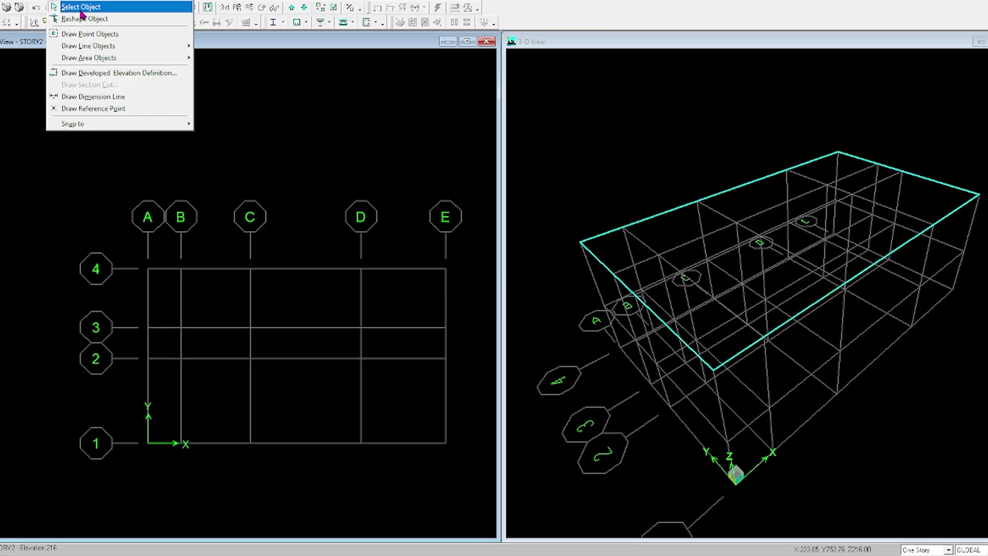
mouse_move(143, 45)
left_click(233, 72)
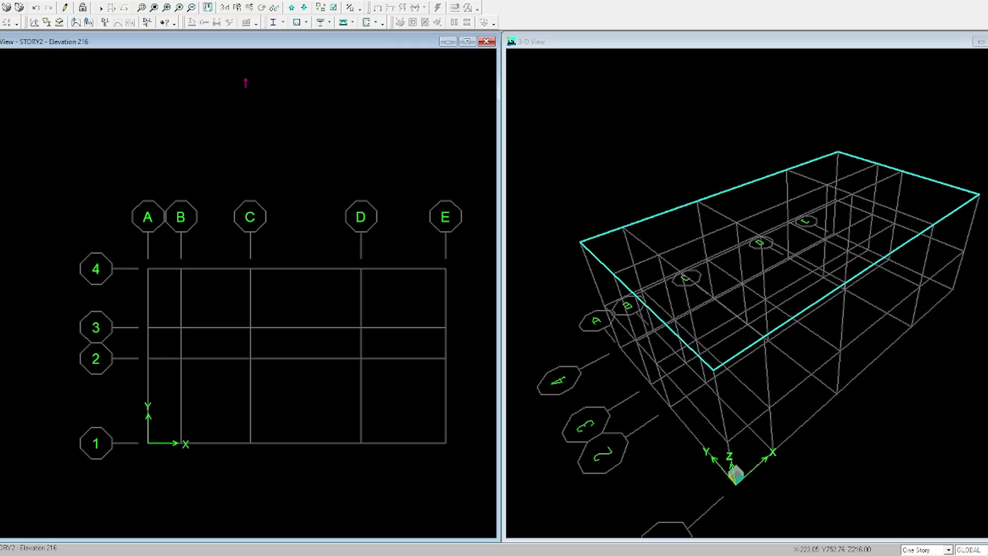
left_click(949, 549)
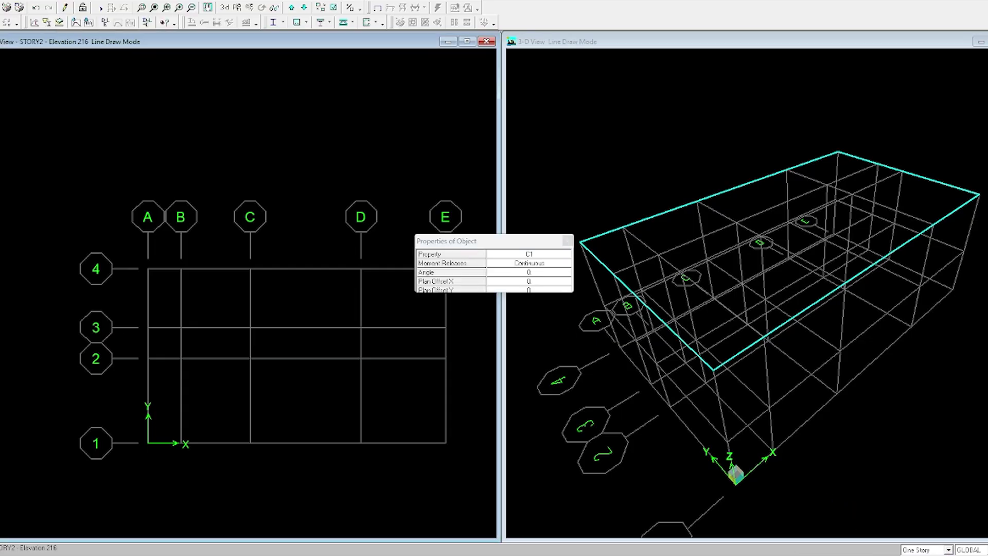
left_click(926, 555)
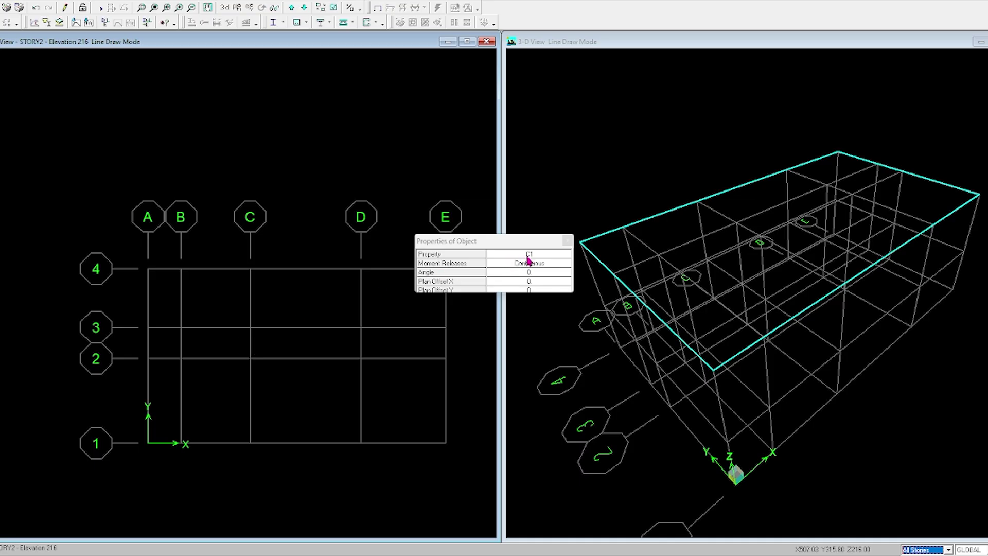
left_click_drag(507, 241, 626, 210)
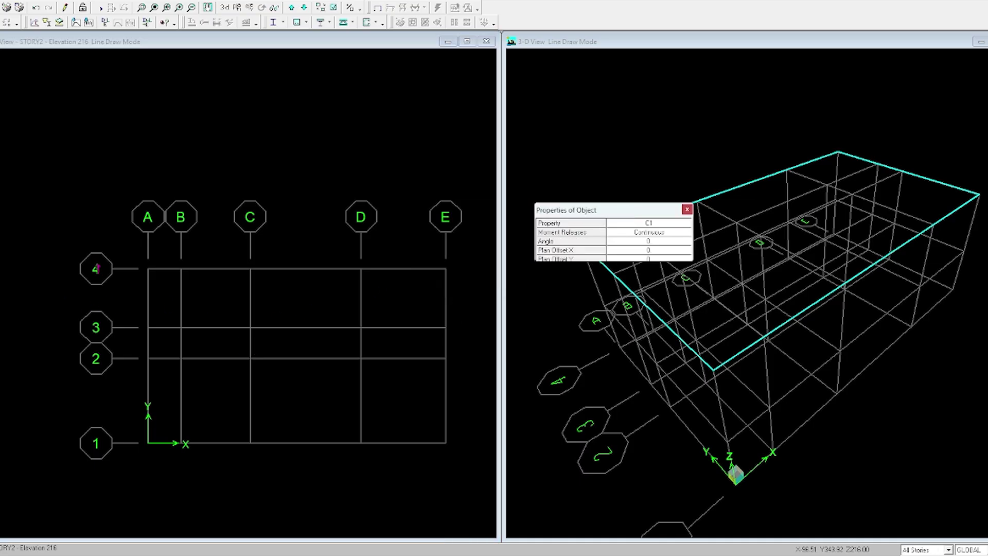
left_click(147, 269)
left_click(148, 269)
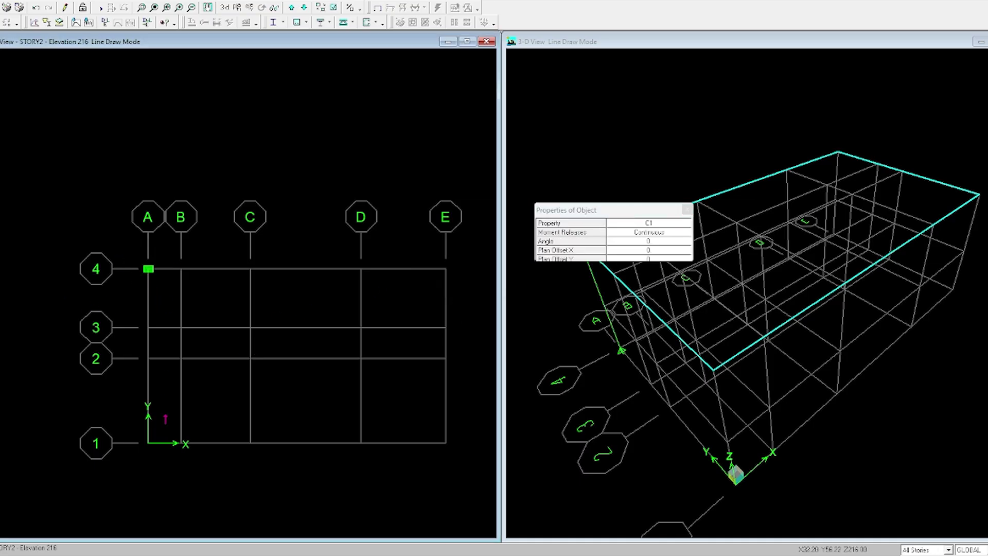
left_click(148, 442)
left_click(446, 443)
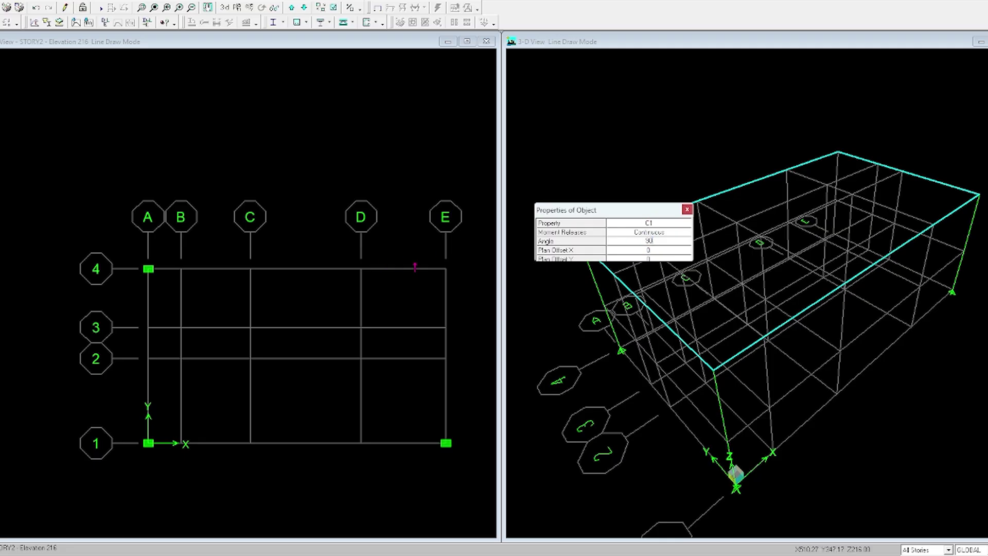
left_click(446, 269)
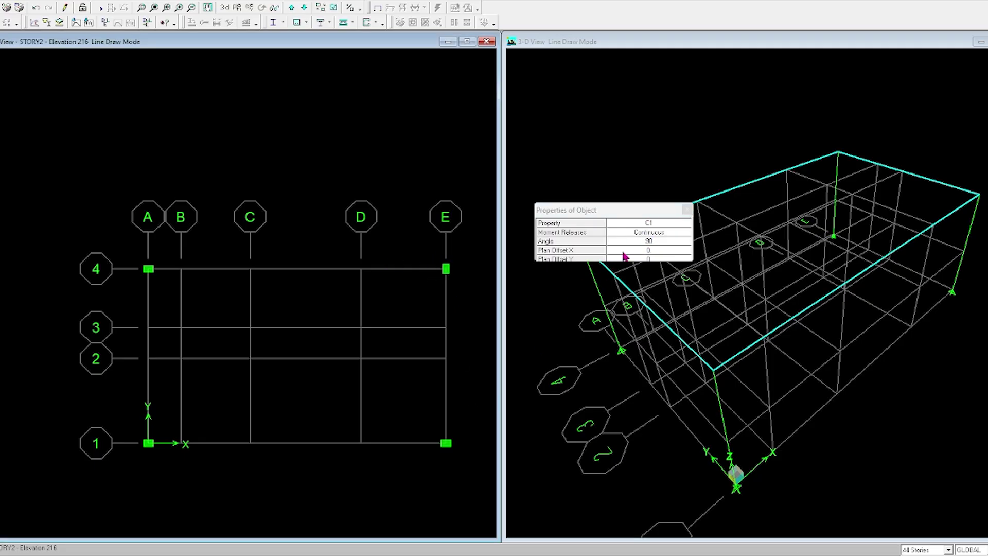
Choose column property C2, switch to the manual and circle the vertically oriented C2 columns at E-2, D-1, C-1 and D-4
left_click(644, 224)
left_click(684, 225)
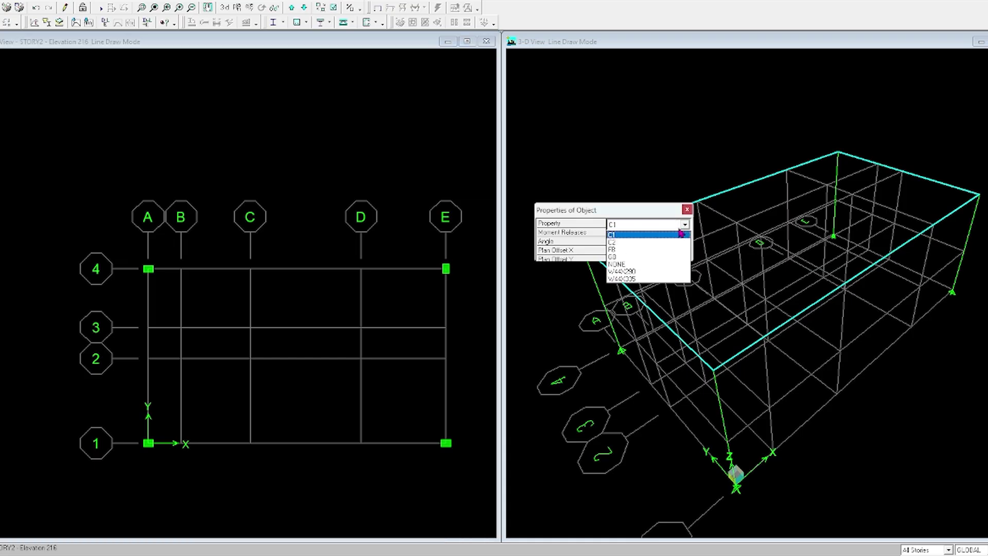
left_click(651, 242)
left_click(638, 555)
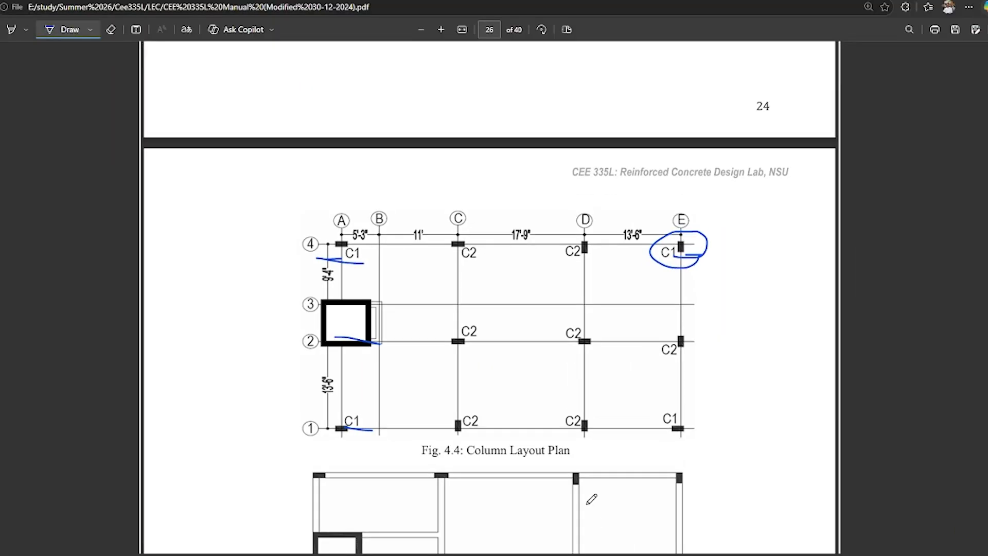
mouse_move(680, 322)
left_mouse_down()
mouse_move(653, 328)
mouse_move(685, 321)
left_mouse_up()
mouse_move(583, 410)
left_mouse_down()
mouse_move(592, 428)
mouse_move(596, 419)
left_mouse_up()
mouse_move(453, 416)
left_mouse_down()
mouse_move(471, 444)
mouse_move(482, 436)
left_mouse_up()
mouse_move(571, 227)
left_mouse_down()
mouse_move(579, 274)
mouse_move(577, 238)
left_mouse_up()
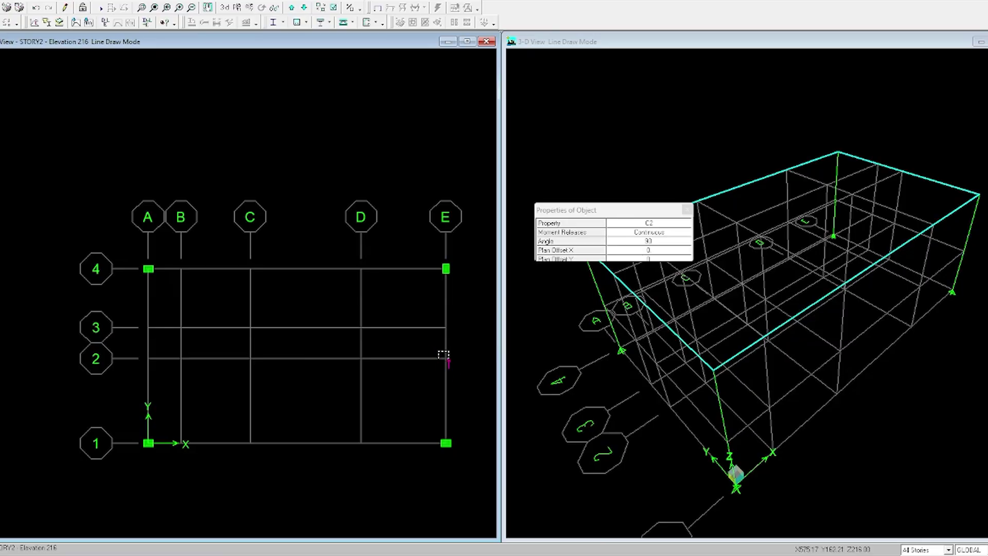
Back in ETABS, draw C2 columns at angle 90 at grid points E-2, D-1, C-1 and D-4
left_click(447, 360)
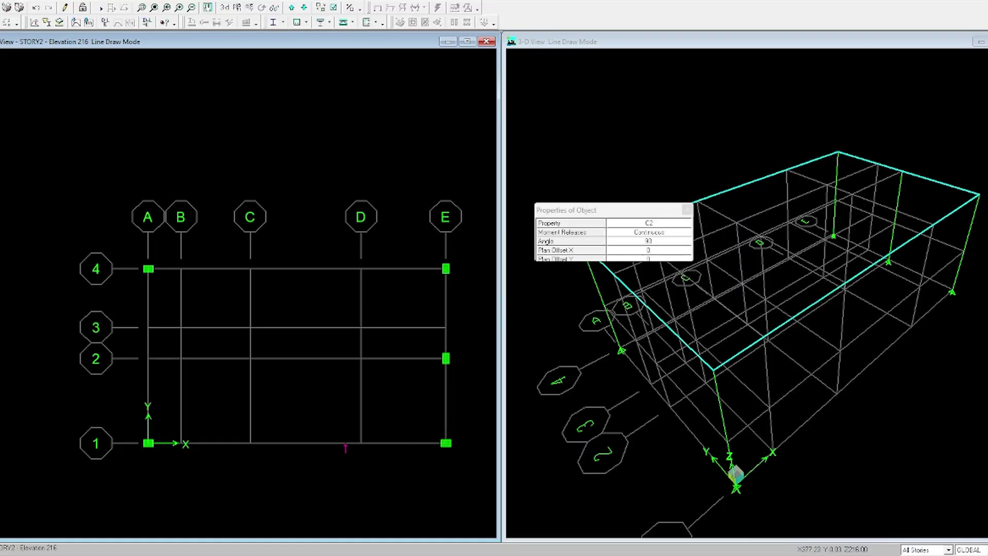
left_click(252, 443)
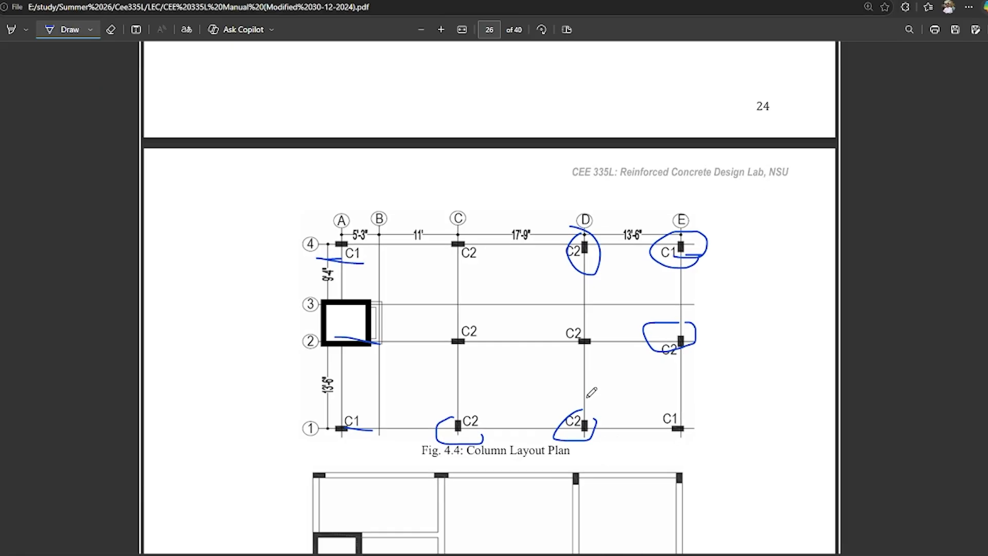
Circle the horizontally oriented C2 columns at D-2, C-2 and C-4 on the manual's column layout plan
left_click_drag(568, 316, 604, 362)
left_click_drag(466, 323, 478, 359)
left_click_drag(444, 240, 469, 273)
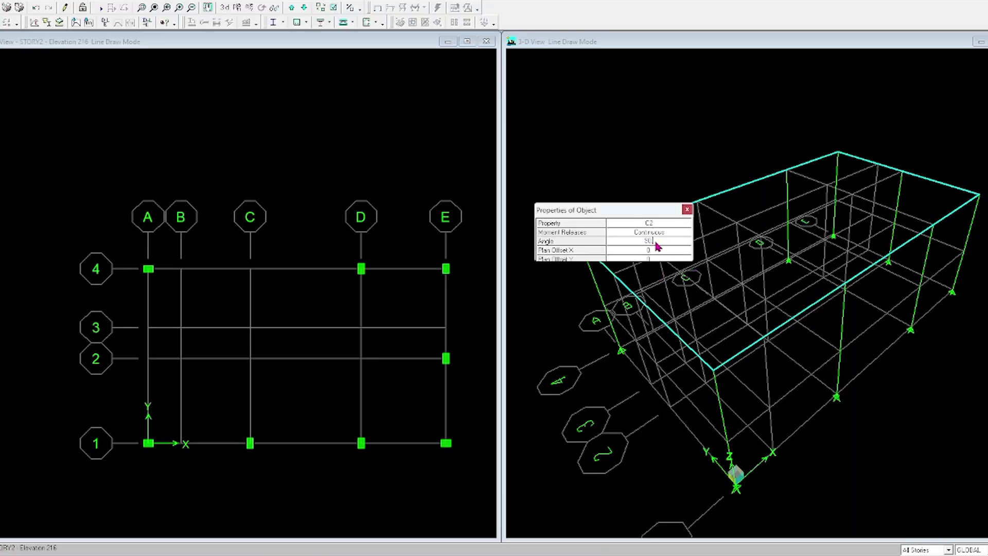
Draw C2 columns at angle 0 at grid points D-2, C-2 and C-4, then close the object properties
type("0")
left_click(361, 358)
left_click(250, 358)
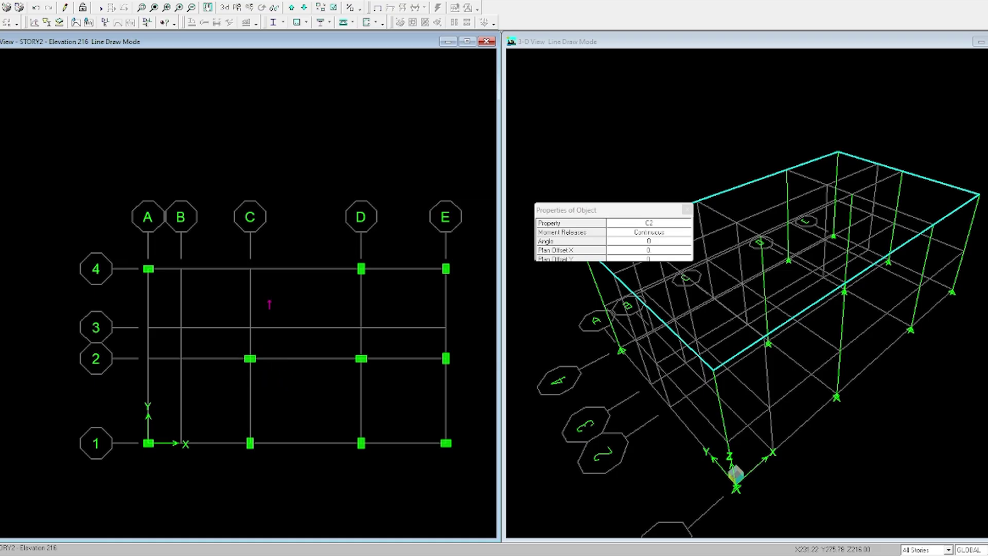
left_click(251, 268)
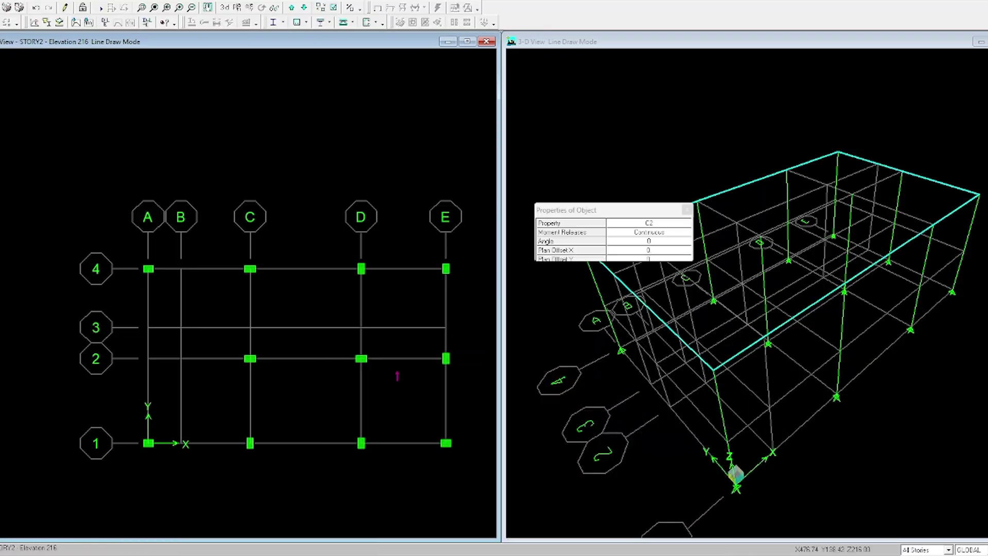
scroll(398, 375, "down", 1)
left_click(687, 209)
scroll(265, 281, "down", 1)
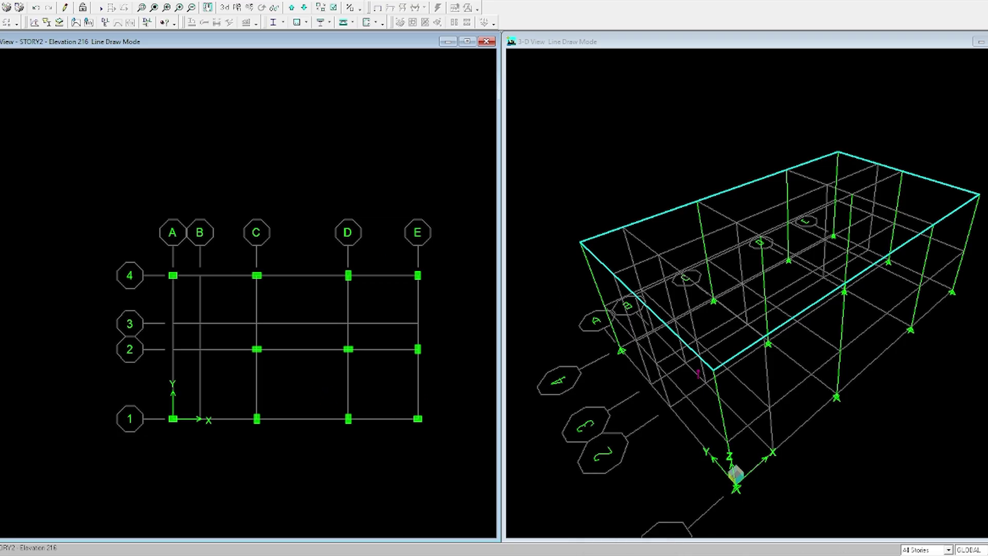
Change the drawing scope to One Story and set the plan view to STORY1
left_click(925, 554)
left_click(237, 7)
left_click(445, 258)
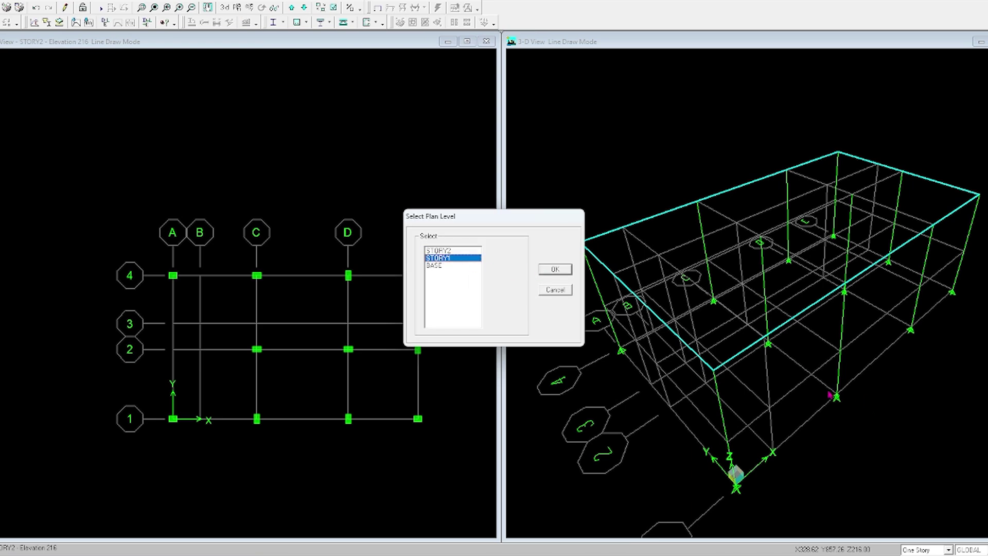
left_click(563, 273)
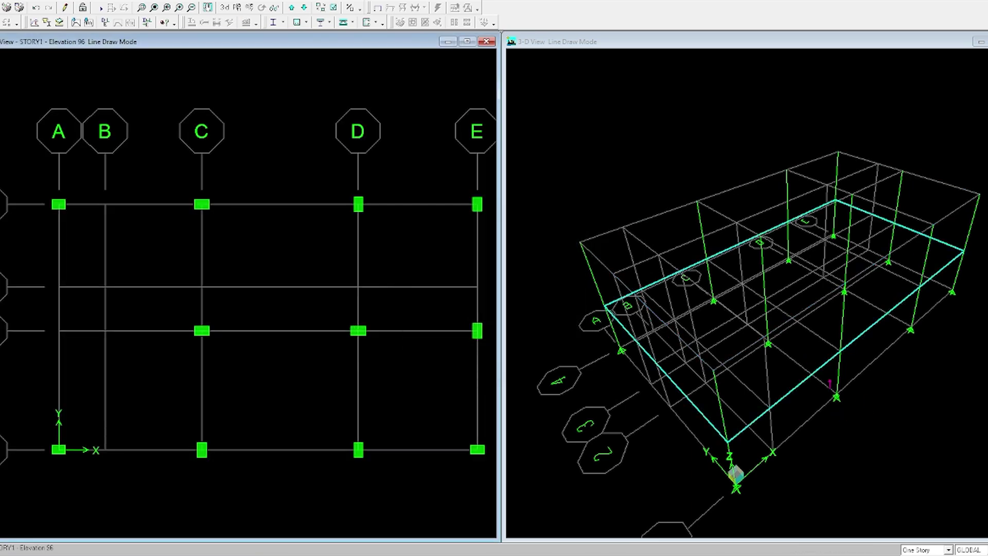
scroll(333, 234, "down", 1)
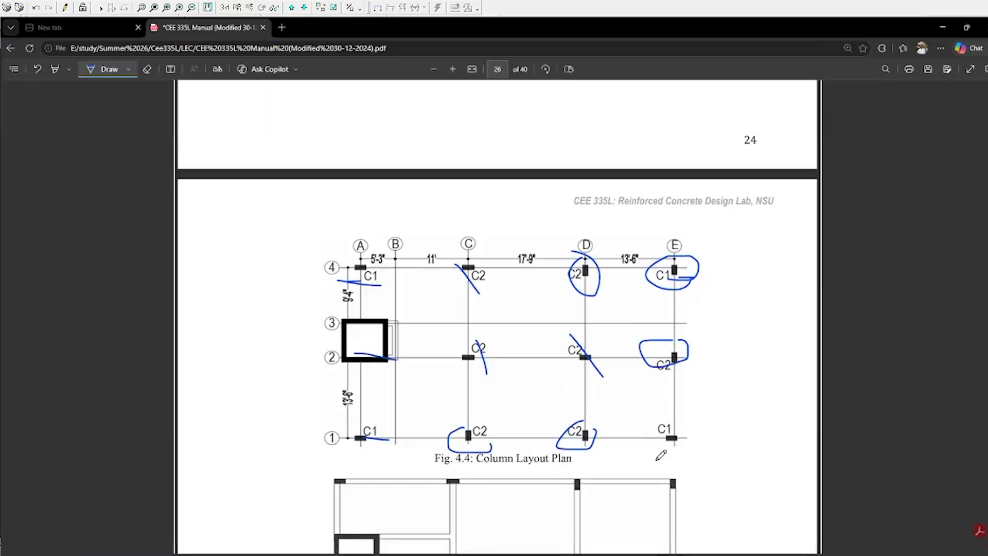
Switch to the manual, find the Fig. 4.5 Grade Beam Layout Plan and circle it
scroll(600, 327, "up", 4)
scroll(607, 328, "down", 8)
scroll(592, 314, "down", 4)
scroll(545, 291, "up", 4)
mouse_move(421, 182)
left_mouse_down()
mouse_move(391, 353)
mouse_move(569, 216)
mouse_move(475, 273)
left_mouse_up()
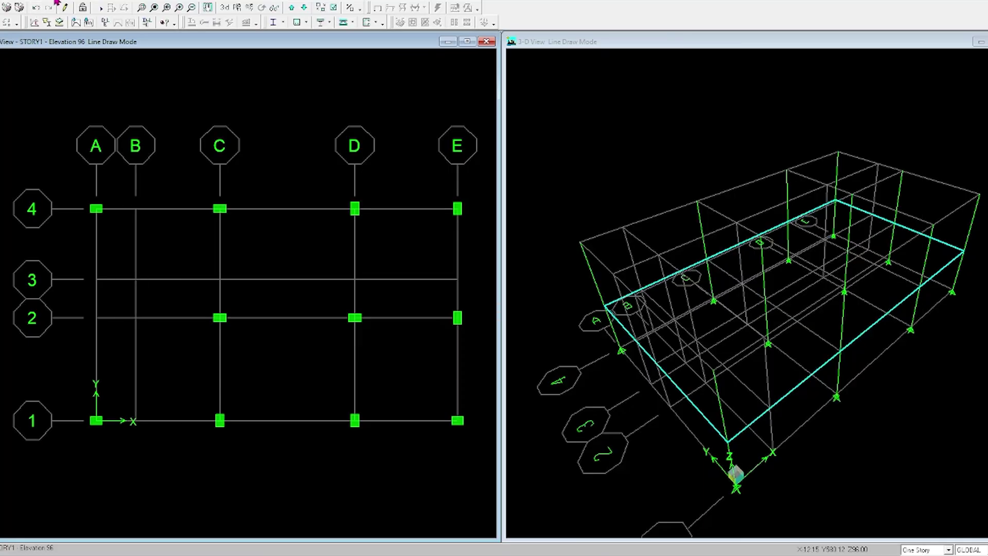
In ETABS, draw SW pier walls on STORY1 as a closed box through grid points A-2, B-2, B-3 and A-3
left_click(55, 2)
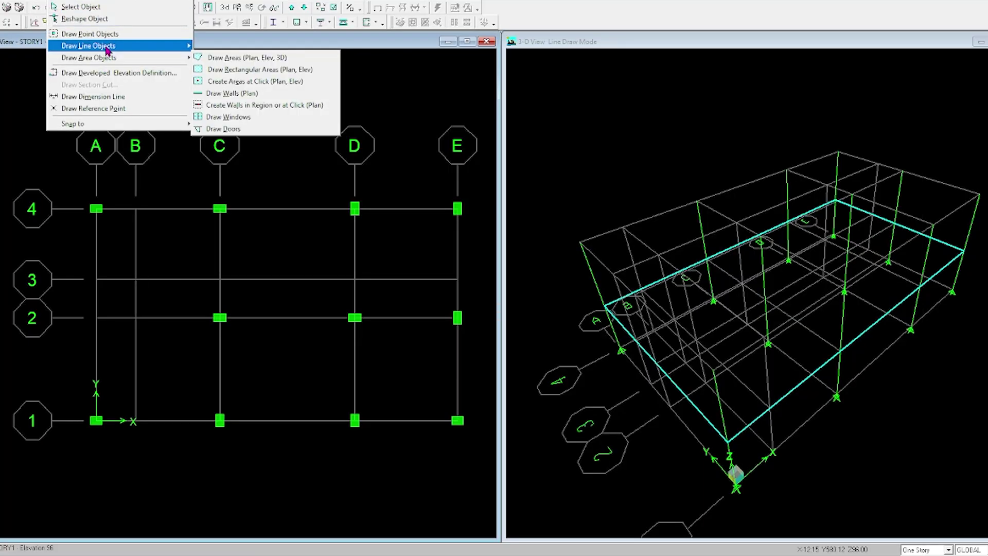
mouse_move(113, 50)
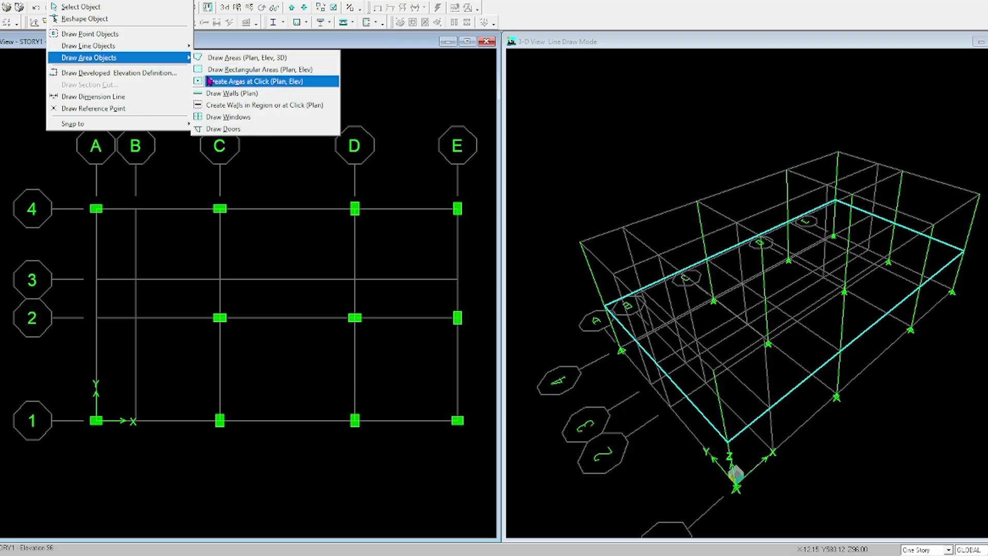
left_click(221, 95)
left_click(659, 236)
left_click(661, 233)
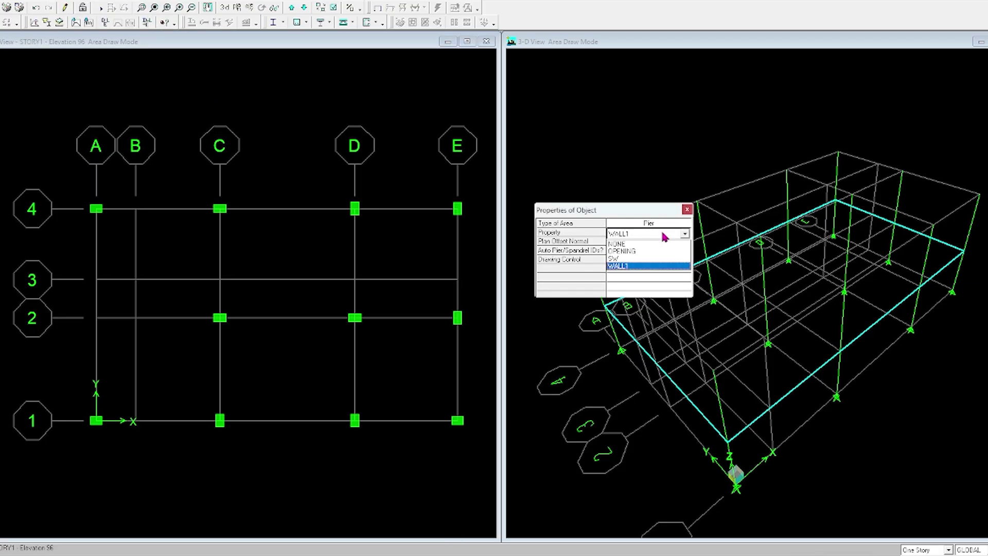
left_click(622, 259)
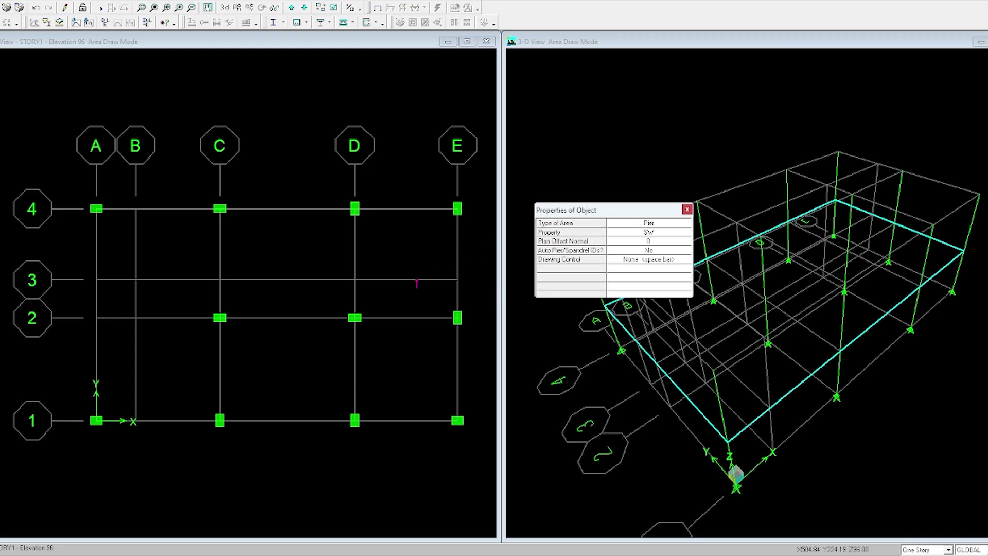
left_click(97, 318)
left_click(135, 318)
left_click(135, 279)
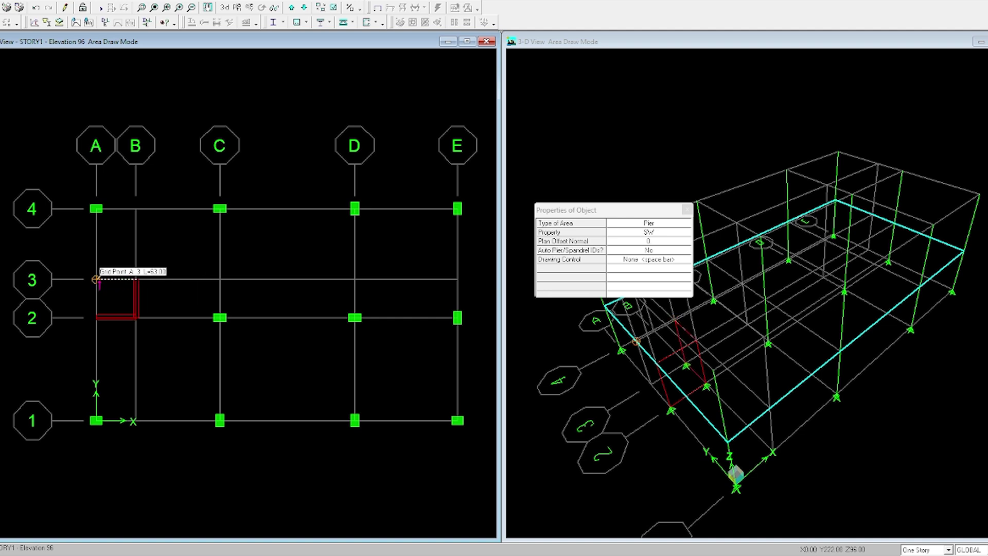
left_click(96, 279)
key("Return")
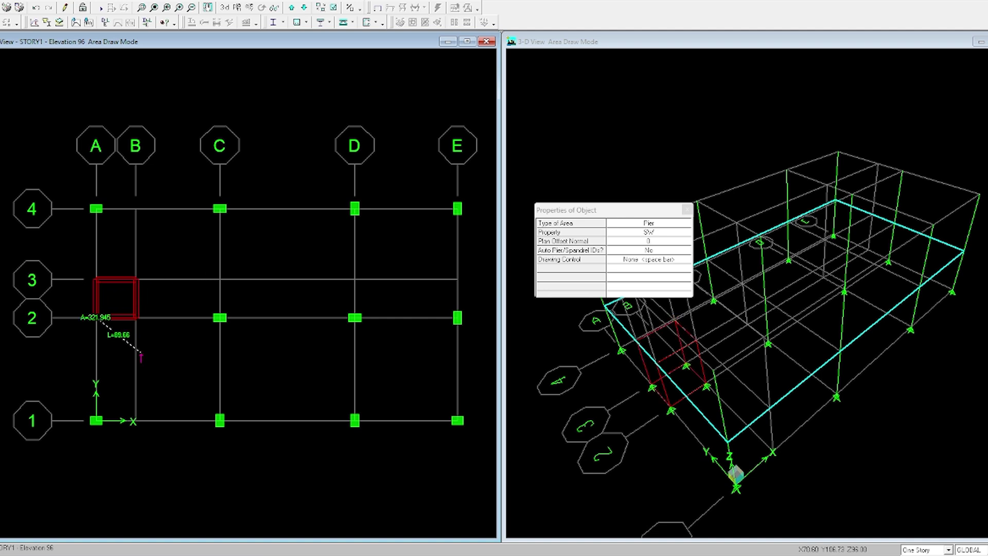
key("Escape")
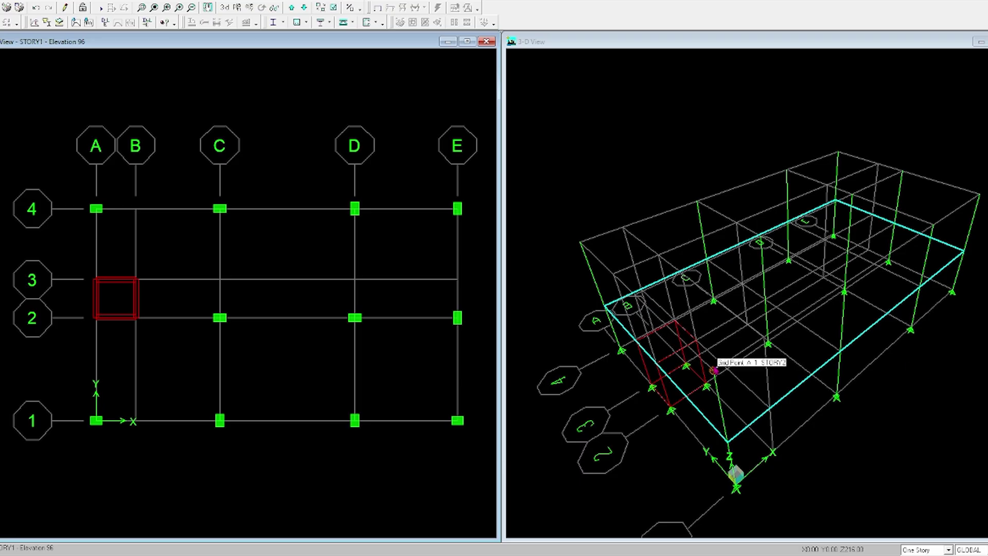
Switch to the manual and erase the pen mark around the Fig. 4.5 Grade Beam Layout Plan
left_click(644, 548)
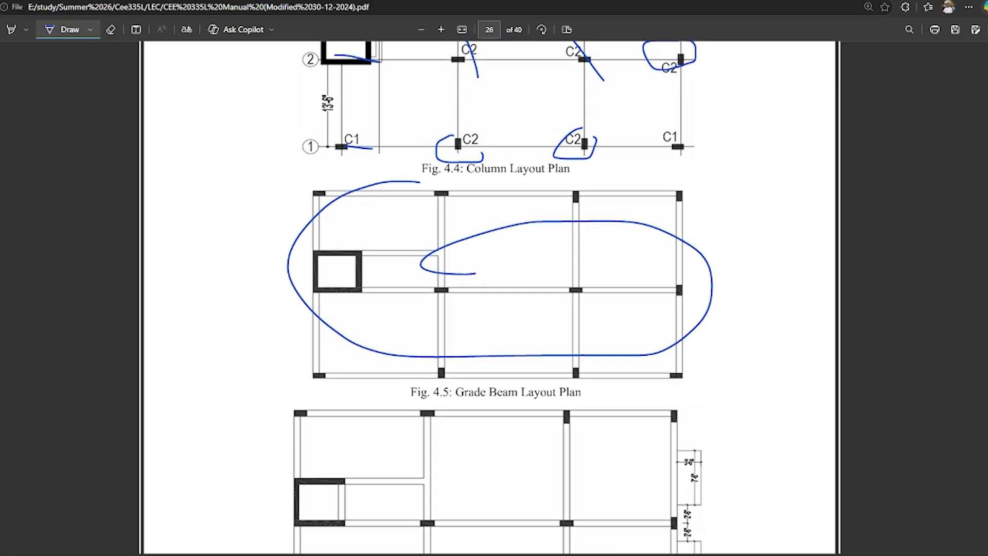
left_click(110, 29)
left_click_drag(428, 303, 411, 209)
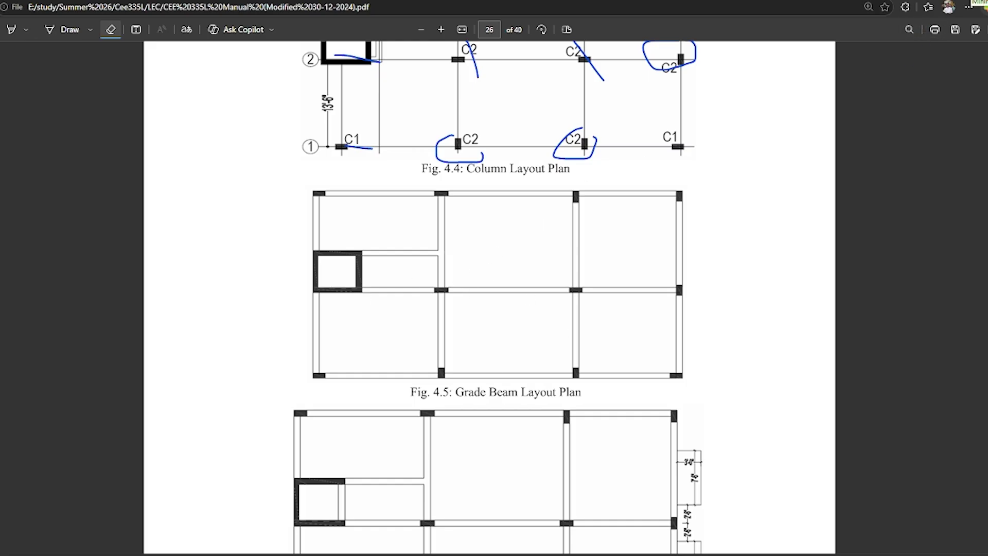
Return to ETABS and draw GB frame lines on STORY1 from A-2 to A-1, then through C-1 and D-1 to E-1
key("alt+Tab")
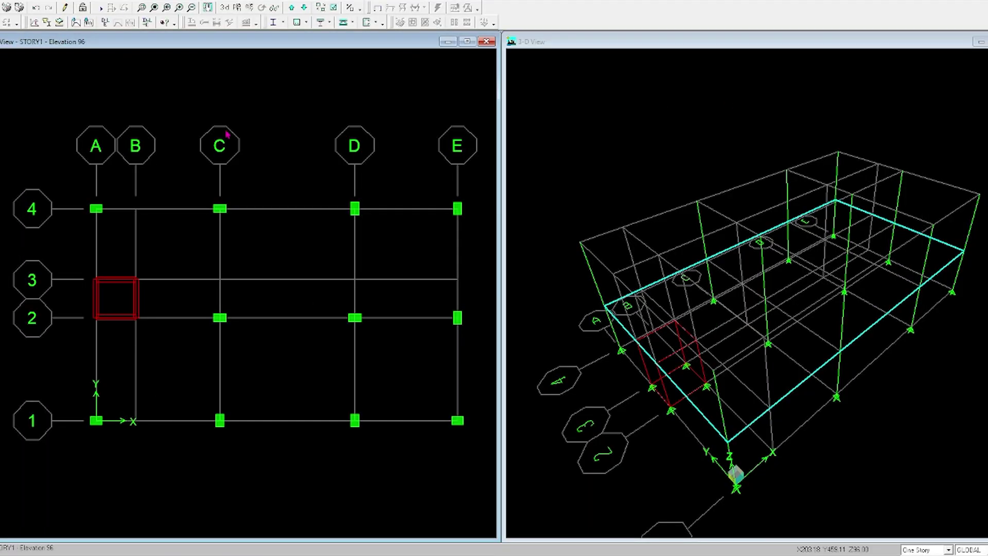
left_click(64, 5)
mouse_move(113, 45)
left_click(263, 59)
left_click(661, 236)
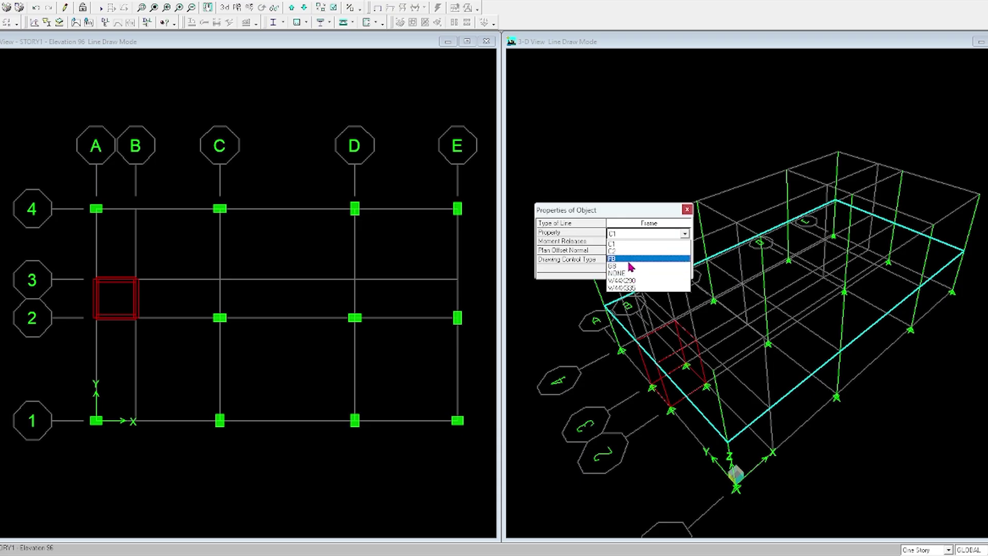
left_click(630, 260)
left_click(664, 236)
left_click(628, 270)
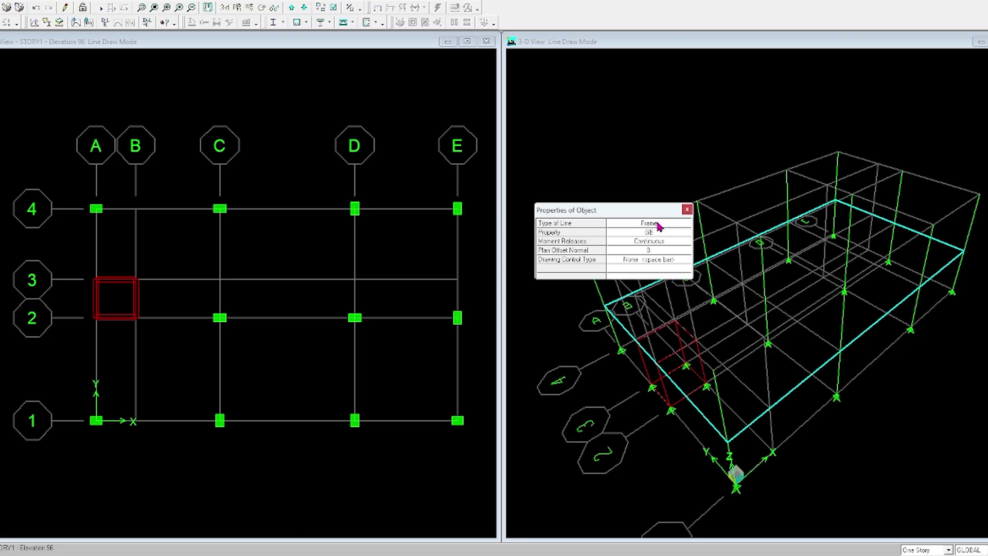
left_click(96, 318)
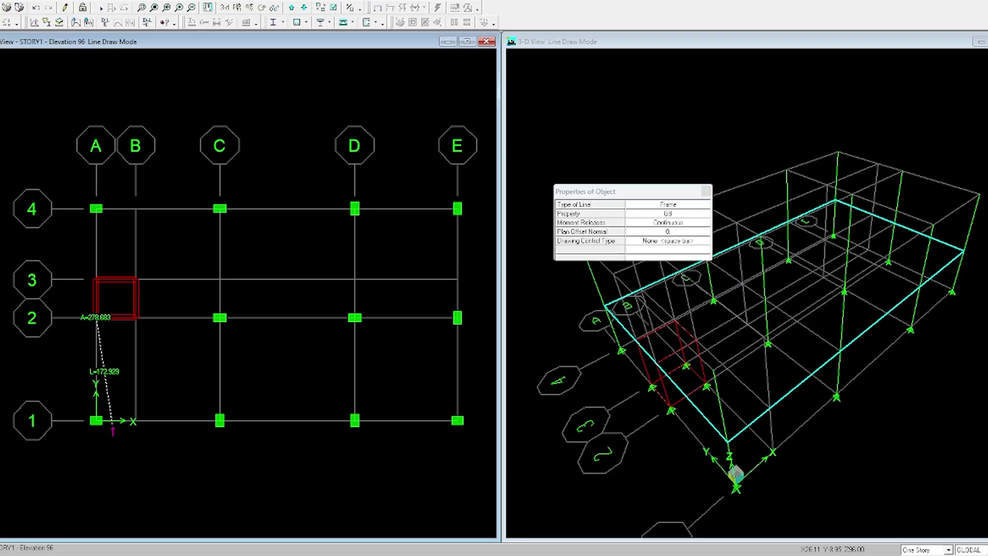
left_click(96, 420)
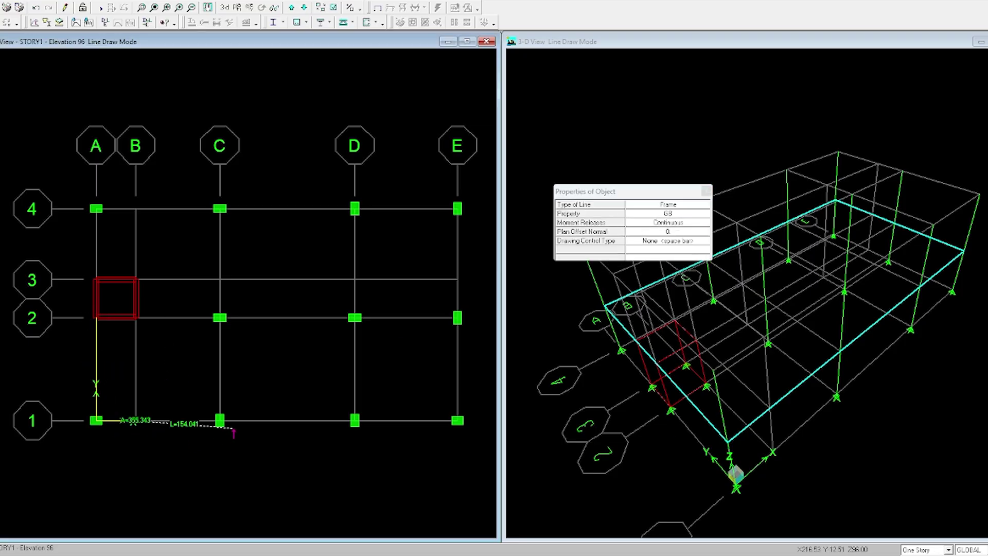
left_click(219, 421)
left_click(355, 420)
left_click(457, 421)
Continue the GB perimeter from E-1 through E-2, E-4, D-4 and C-4 to A-4, ending at the core wall at A-3
left_click(457, 317)
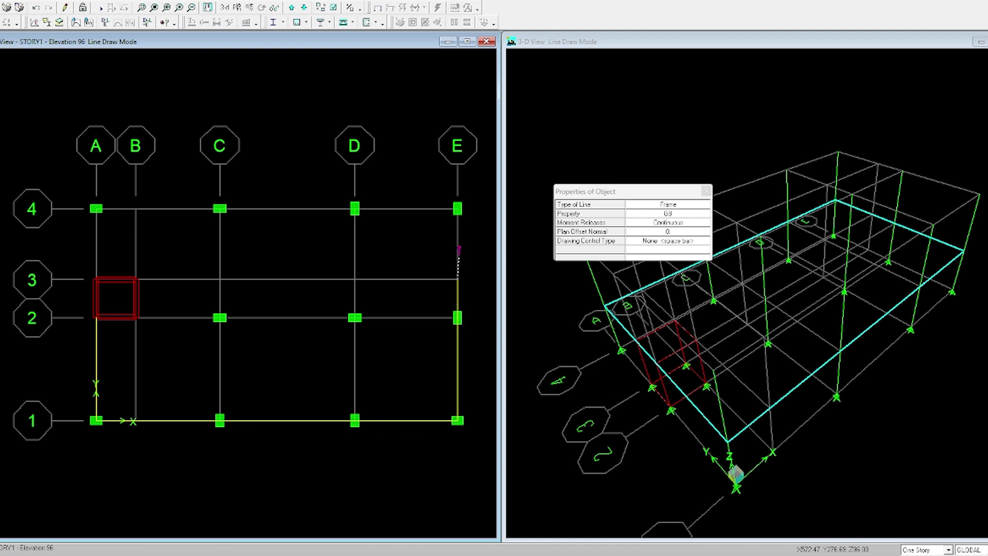
left_click(458, 208)
left_click(355, 208)
left_click(220, 208)
left_click(97, 208)
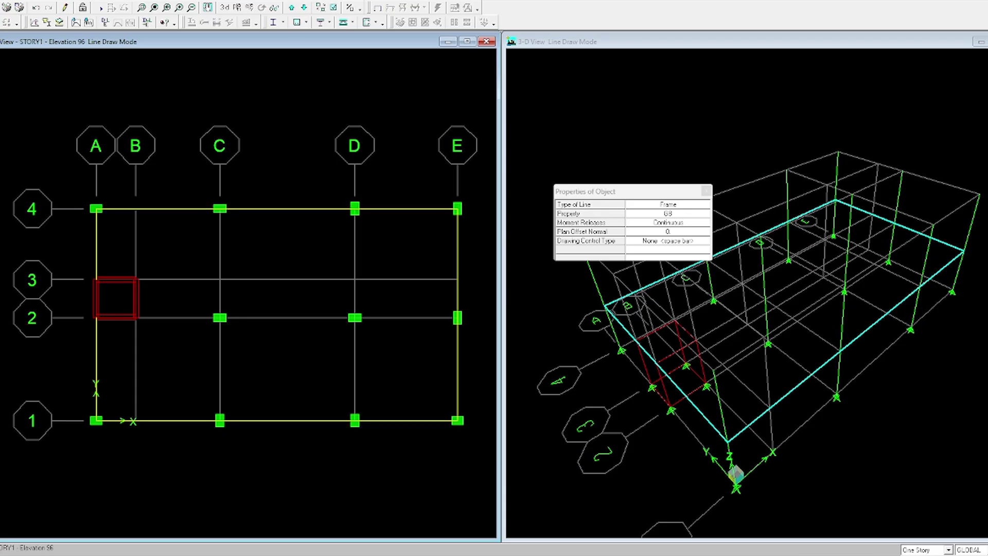
Following the manual's grade beam plan, draw GB beams along grid line C from C-4 through C-2 to C-1
key("alt+Tab")
key("alt+Tab")
left_click(220, 209)
left_click(220, 318)
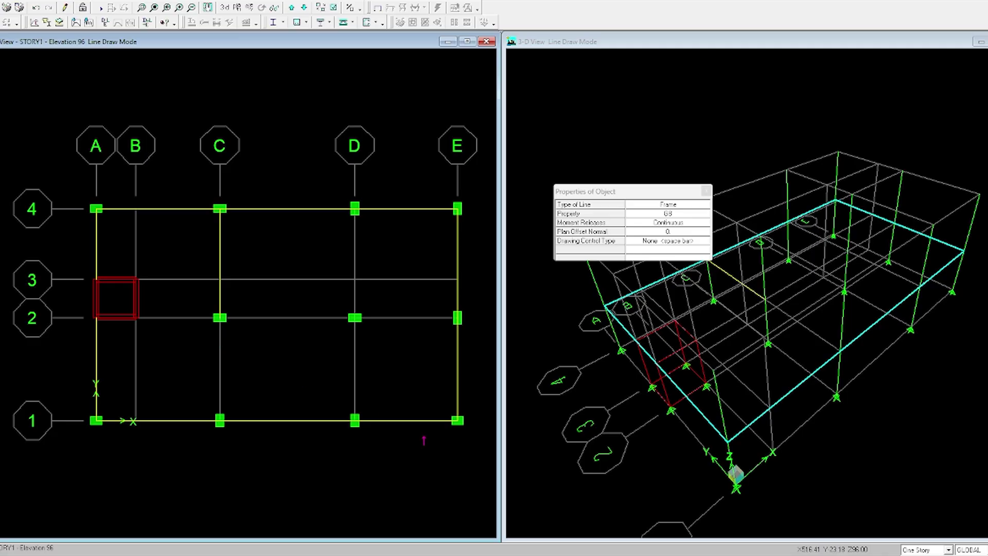
key("alt+Tab")
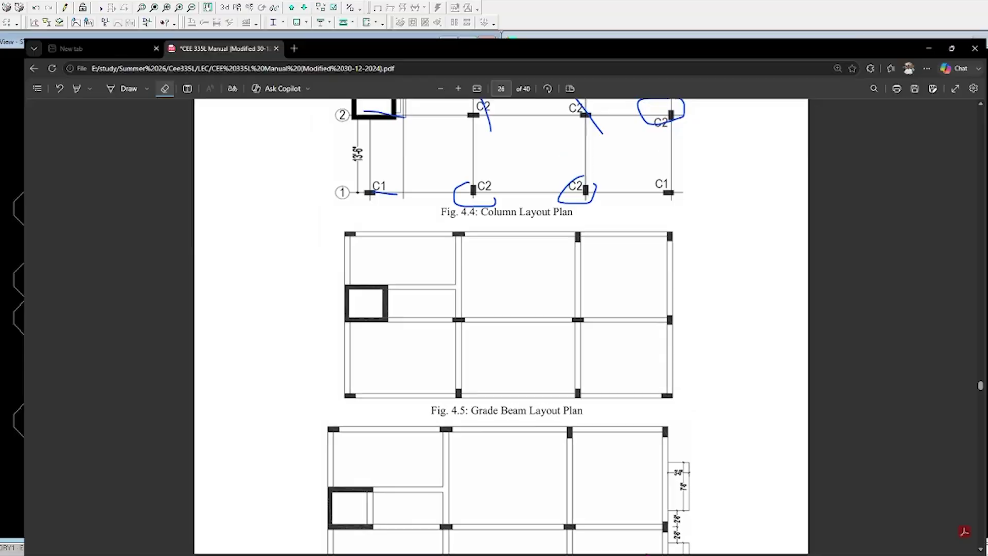
key("alt+Tab")
left_click(220, 421)
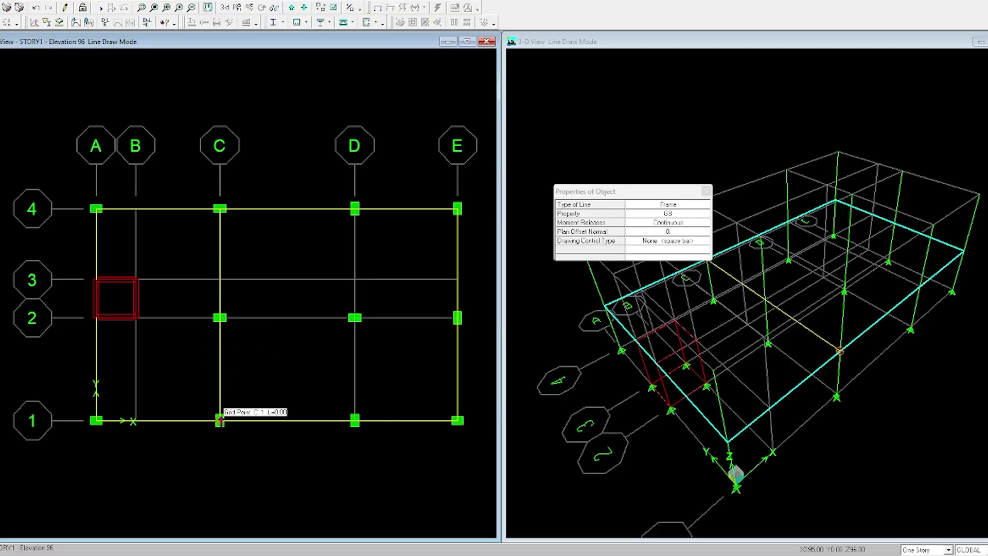
Checking against the manual, draw GB beams from B-2 through C-2 and D-2 to E-2, and between B-3 and C-3
key("alt+Tab")
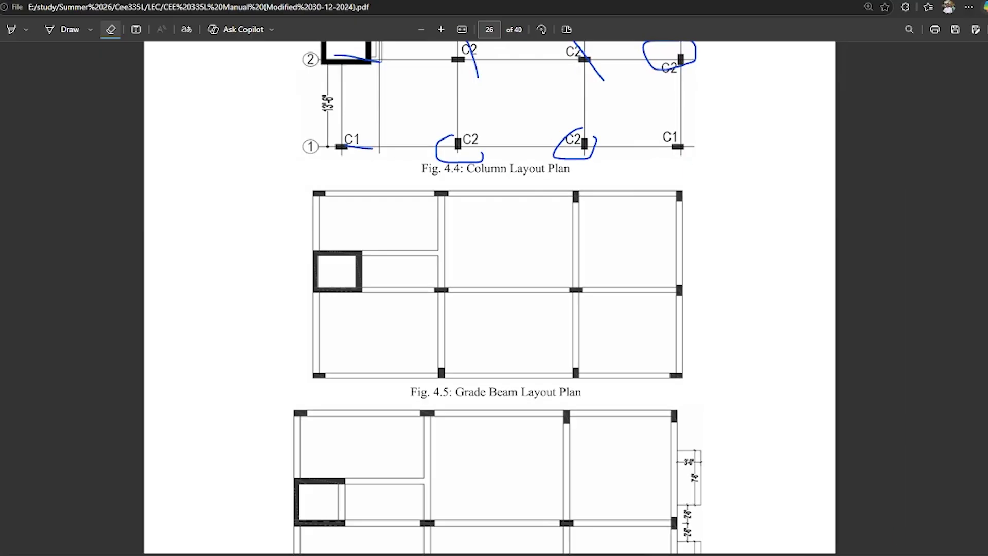
key("alt+Tab")
left_click(136, 318)
left_click(220, 318)
left_click(220, 279)
key("alt+Tab")
key("alt+Tab")
left_click(220, 318)
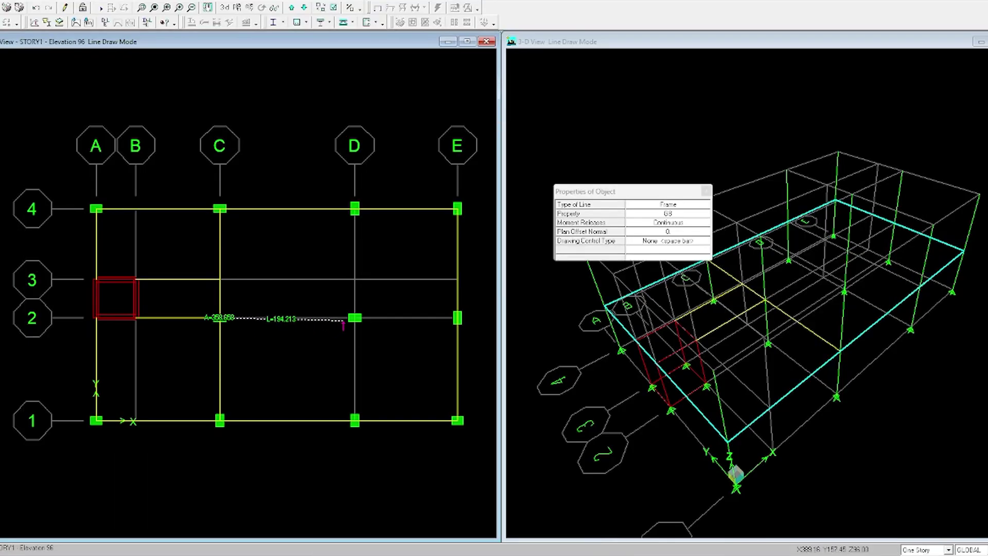
left_click(355, 317)
left_click(457, 318)
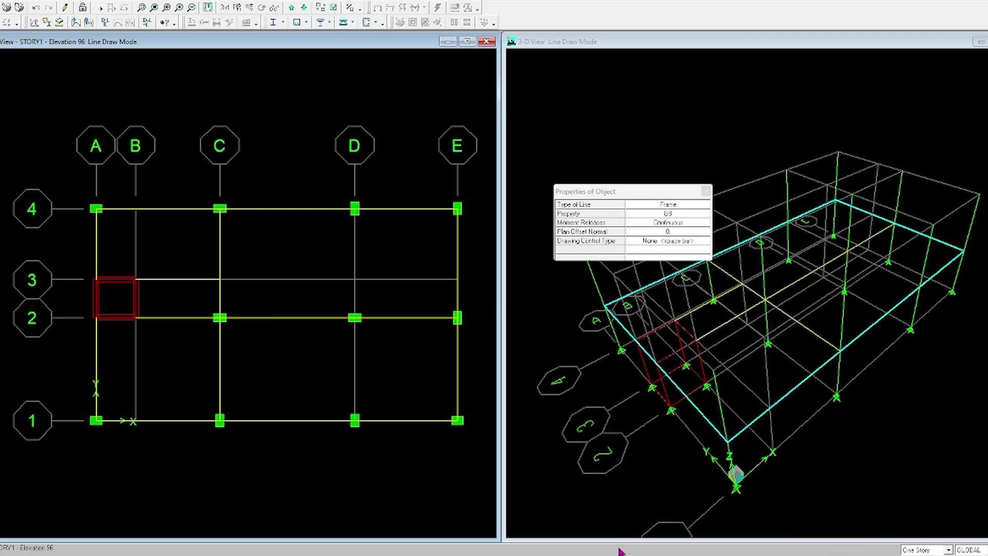
Compare the STORY1 grade beams with Fig. 4.5 in the manual and examine the next beam layout plan below it
key("alt+Tab")
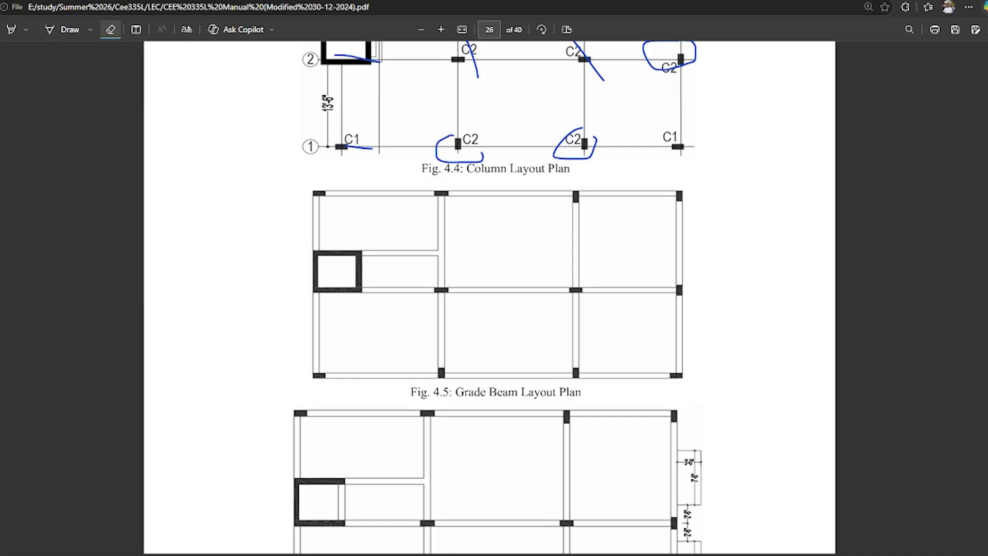
key("alt+Tab")
key("alt+Tab")
key("alt+Tab")
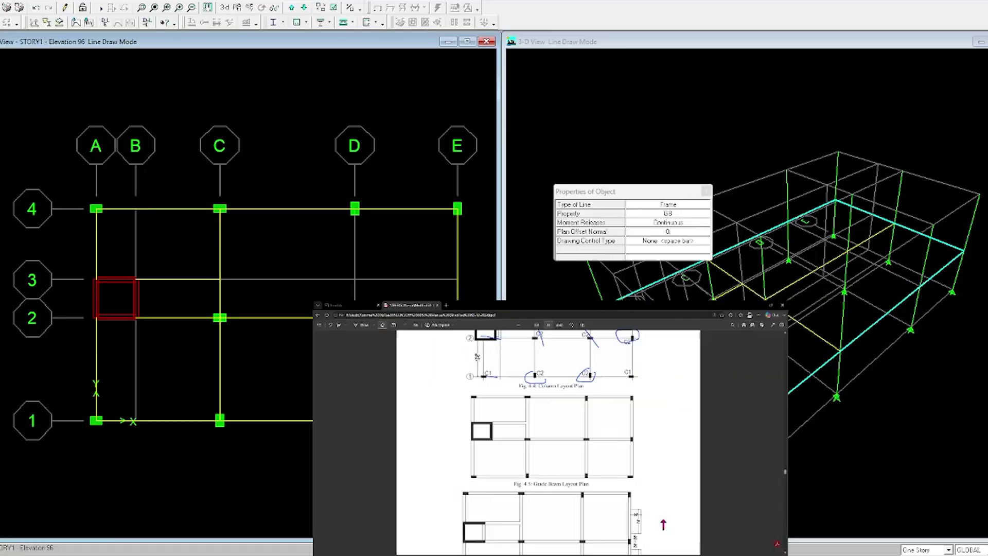
key("alt+Tab")
scroll(642, 387, "down", 5)
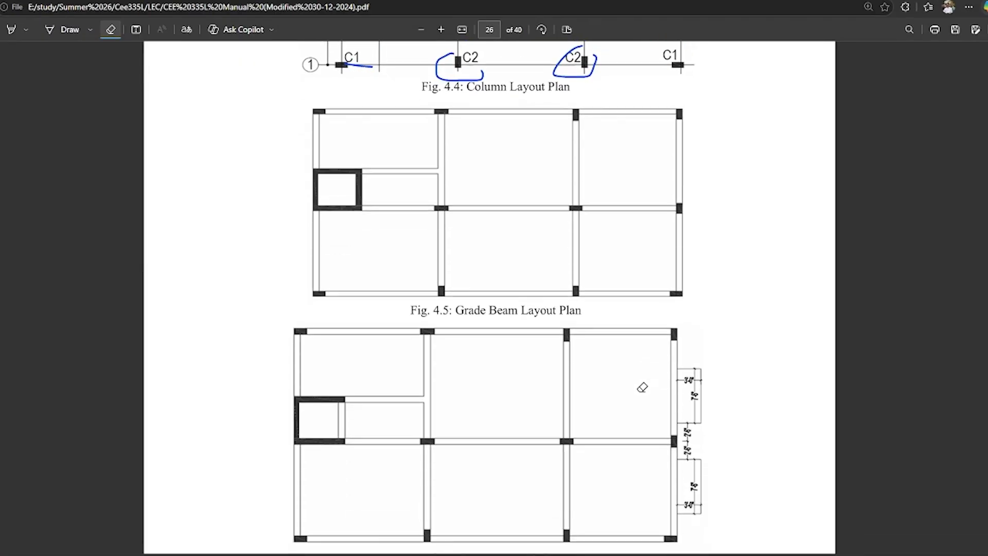
Return to ETABS and set the plan view to STORY2
key("alt+Tab")
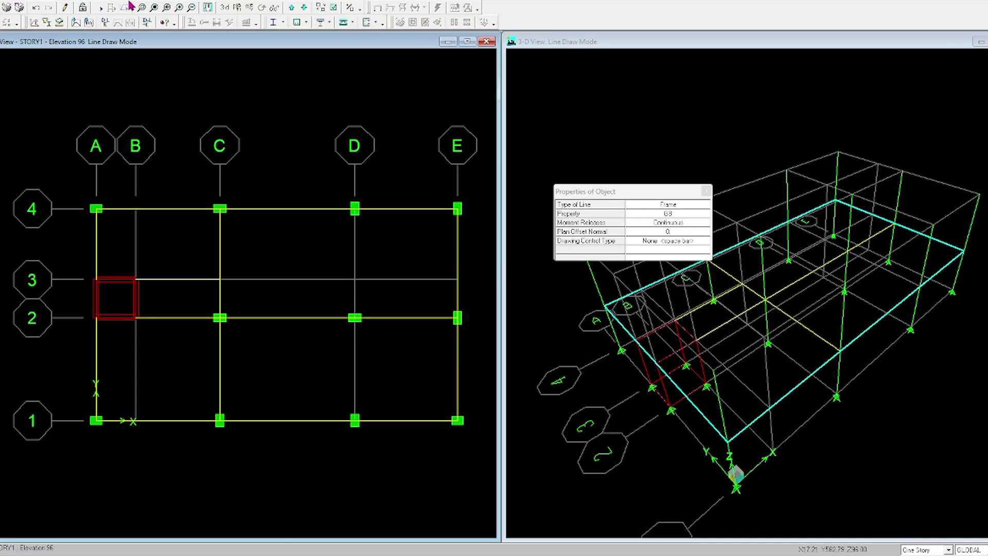
left_click(237, 8)
left_click(462, 258)
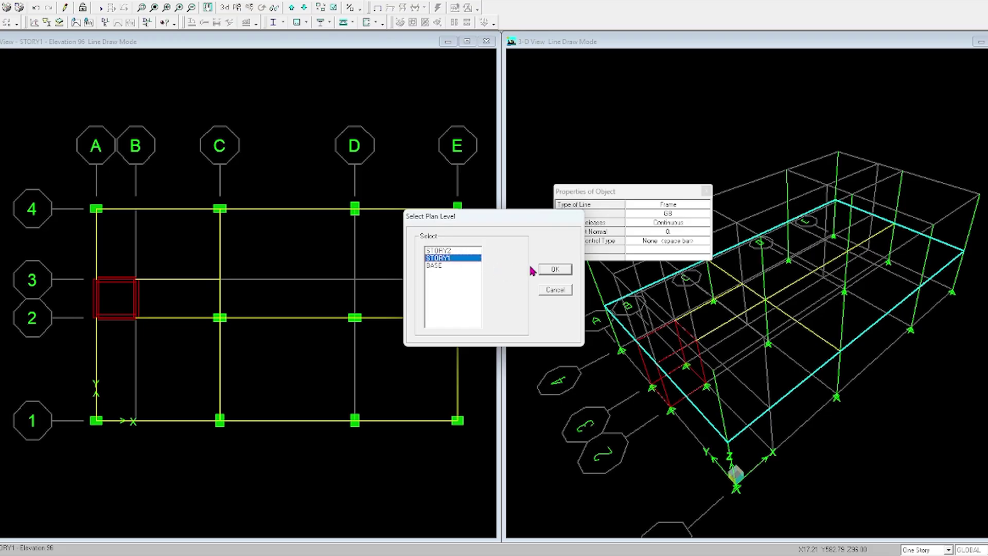
left_click(453, 251)
left_click(554, 269)
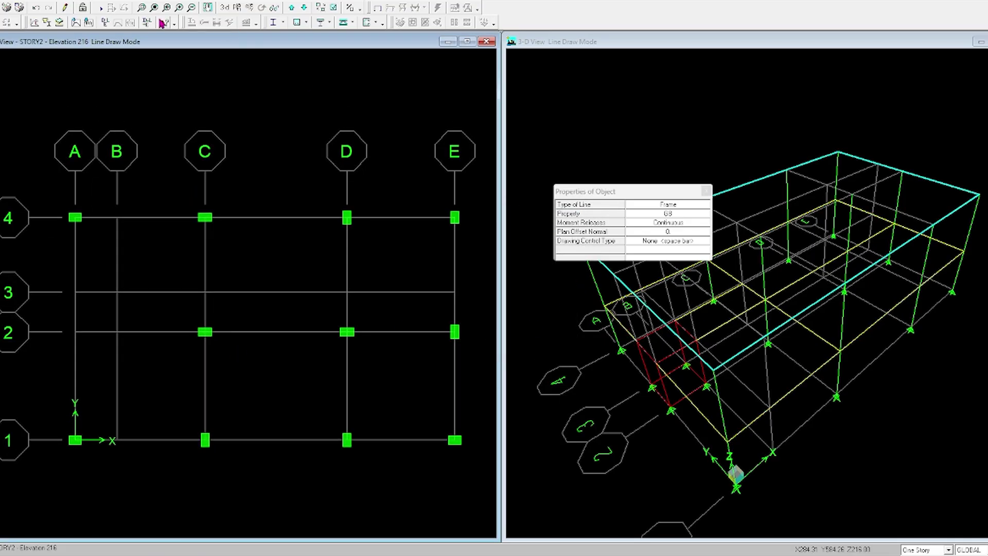
Following the core walls in Fig. 4.6, draw SW pier walls on STORY2 from B-2 through A-2 and A-3 to B-3
left_click(706, 191)
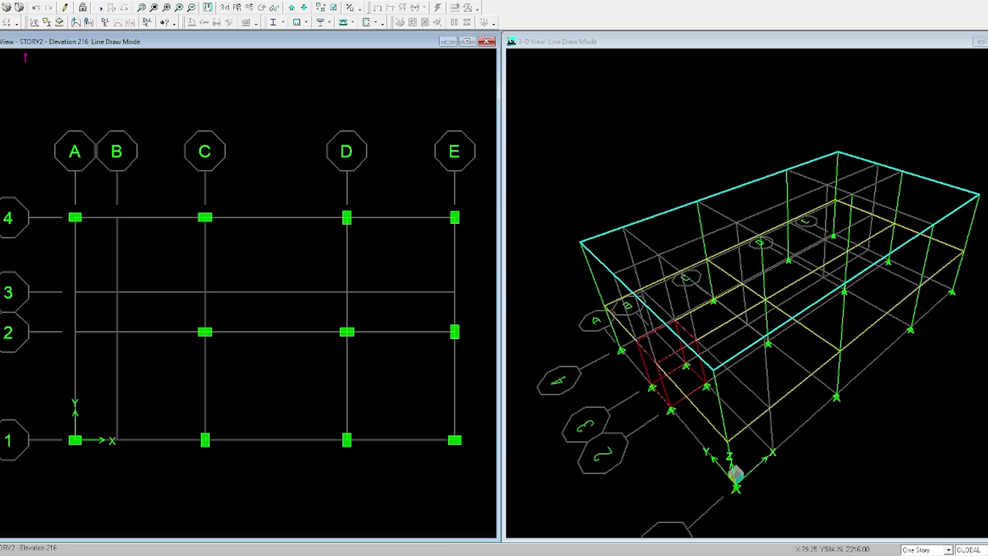
left_click(61, 3)
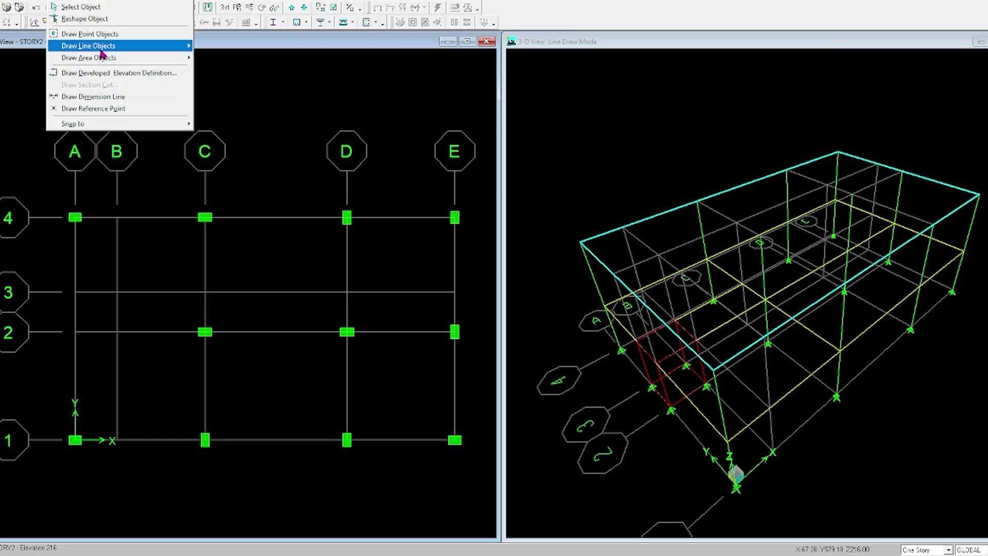
mouse_move(110, 60)
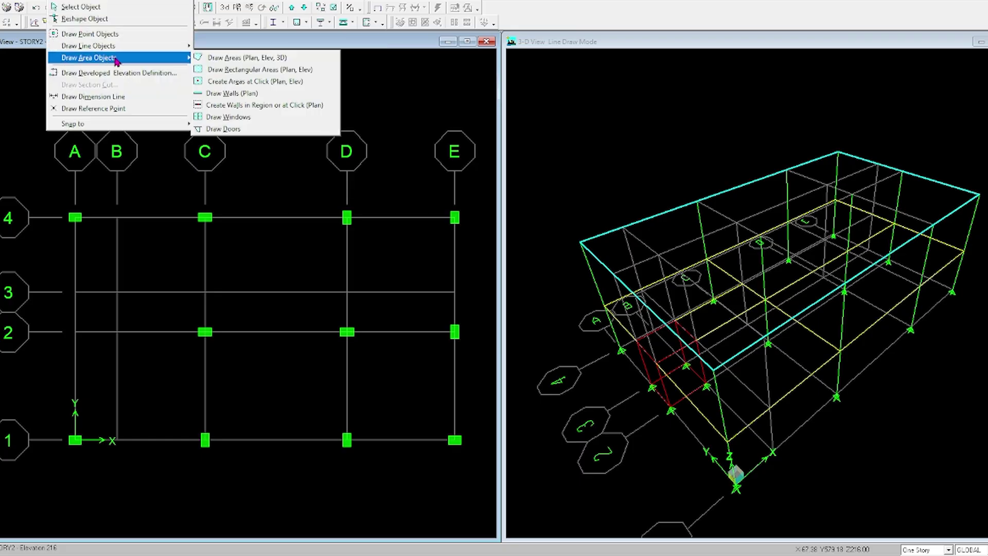
left_click(242, 99)
left_click(669, 215)
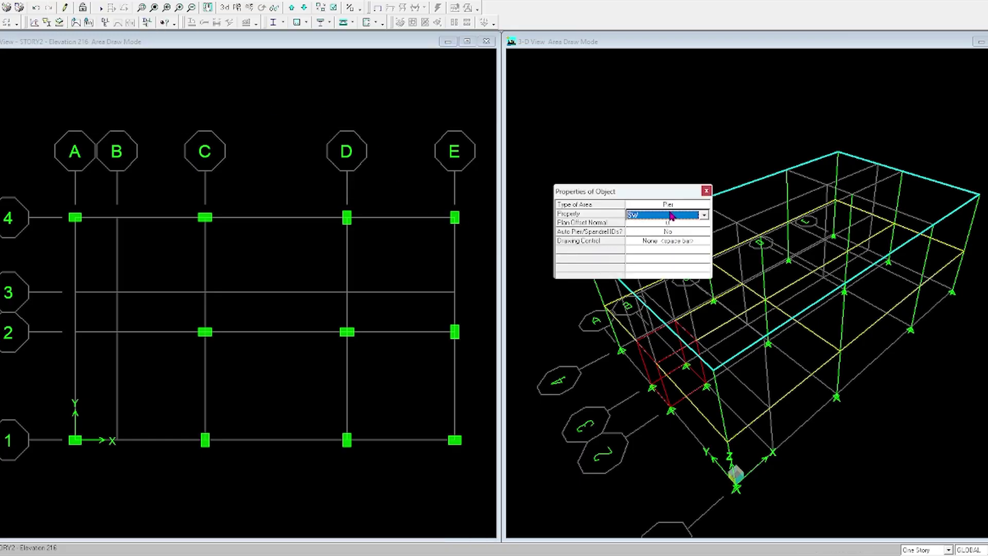
left_click(670, 217)
left_click(655, 242)
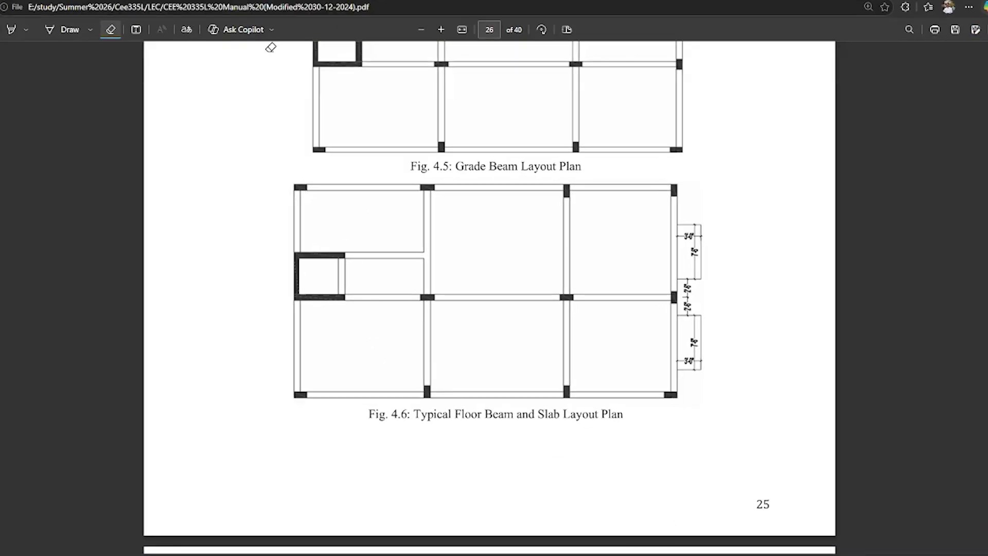
left_click(46, 29)
left_click_drag(337, 271, 315, 275)
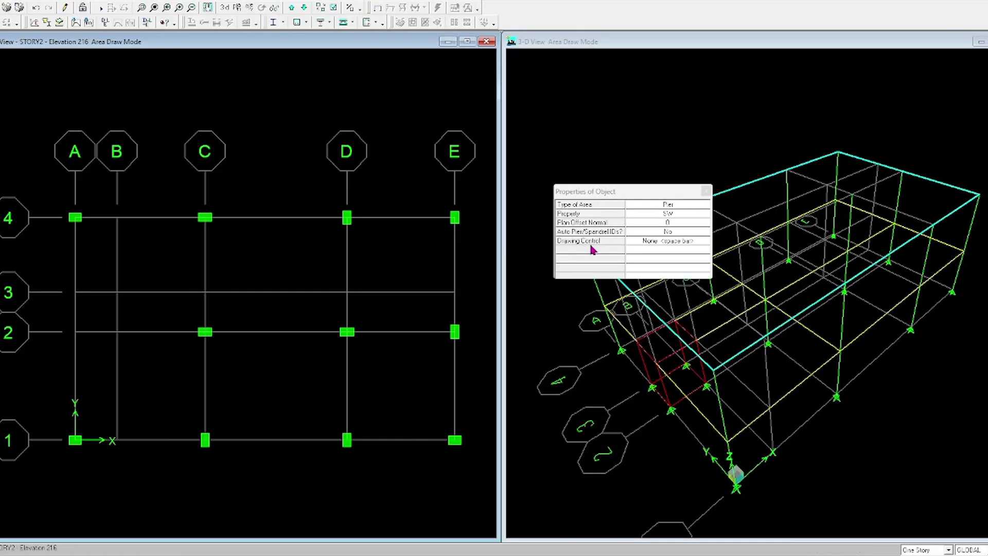
left_click(117, 332)
left_click(75, 332)
left_click(75, 292)
left_click(117, 291)
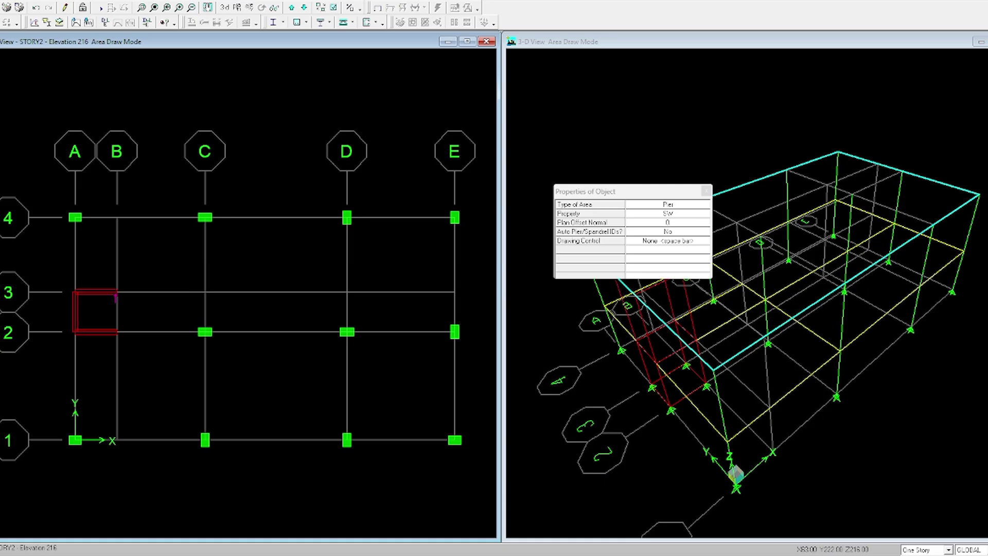
Draw line objects with the FB property on STORY2 from A-3 to A-4 and along grid line 4 to E-4
left_click(706, 191)
left_click(64, 7)
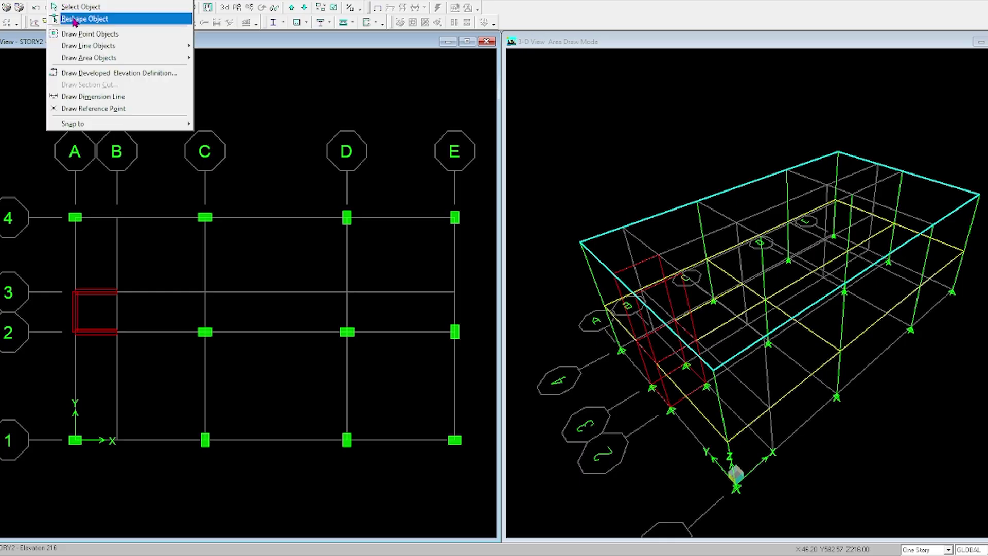
left_click(232, 45)
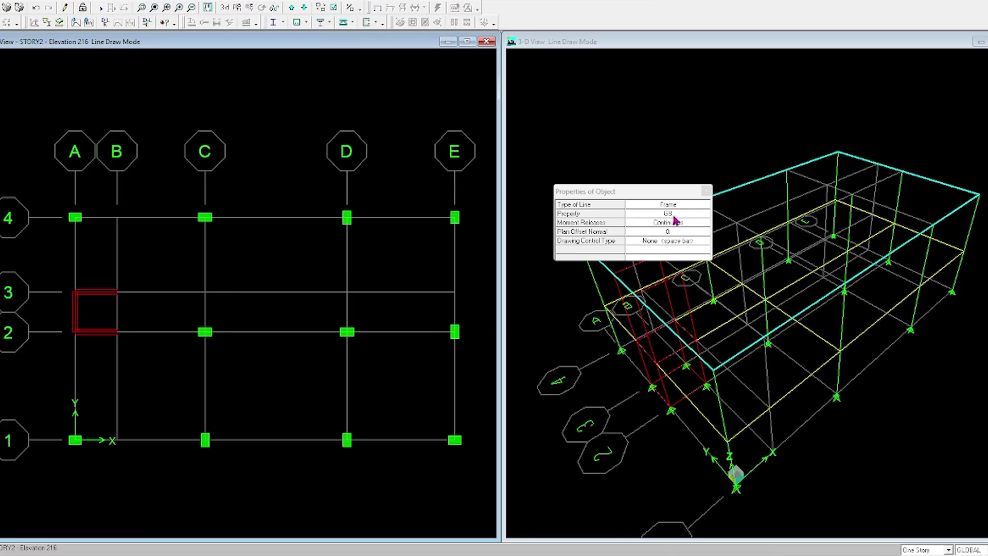
left_click(674, 216)
left_click(703, 215)
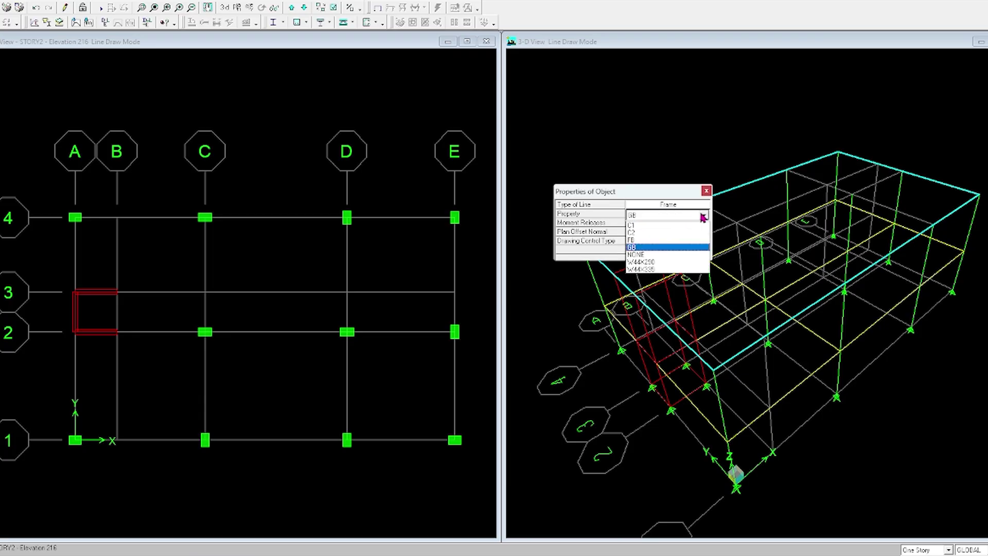
left_click(647, 241)
left_click_drag(683, 194, 710, 177)
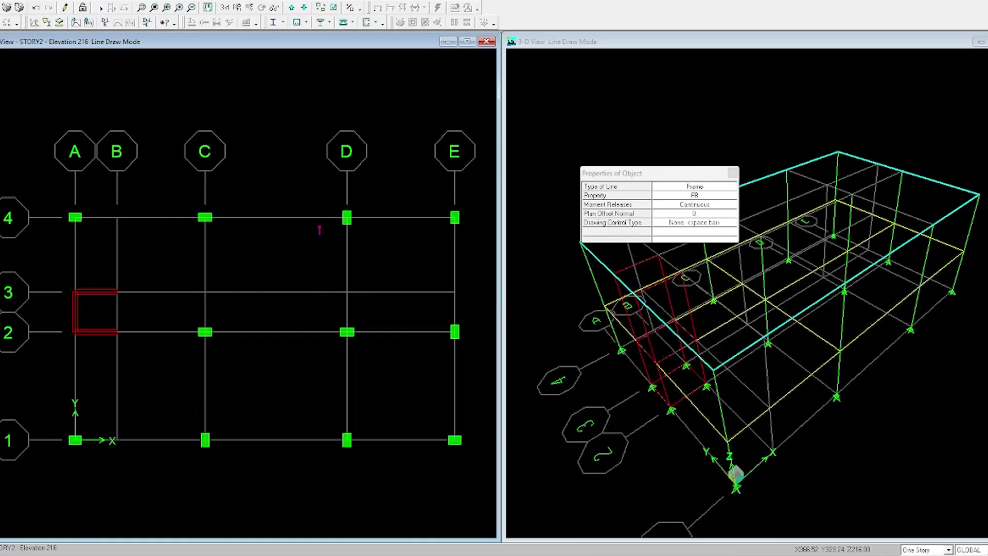
left_click(75, 291)
left_click(76, 217)
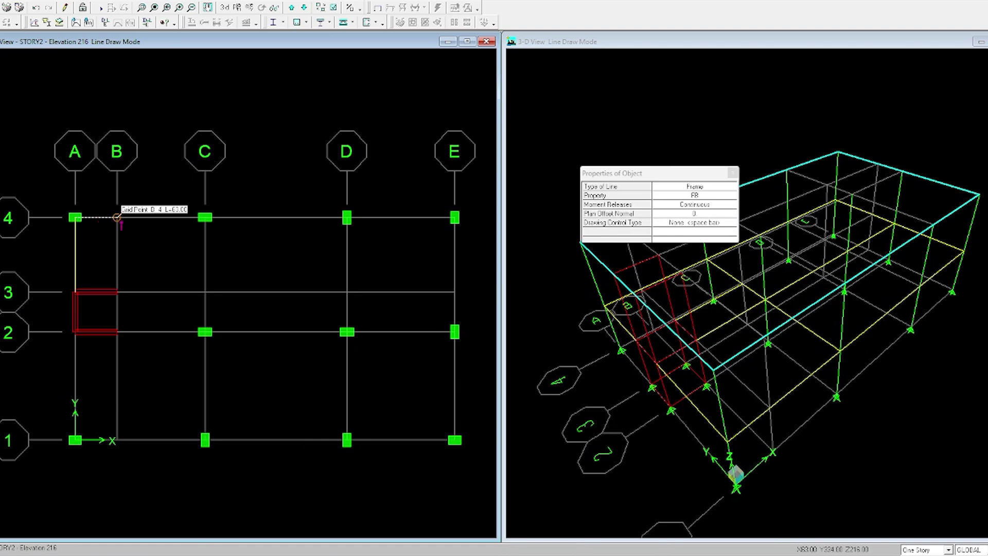
left_click(205, 218)
left_click(347, 217)
left_click(455, 217)
Continue the FB perimeter beams from E-4 through E-2, E-1, D-1, C-1 and A-1 to A-2
left_click(455, 333)
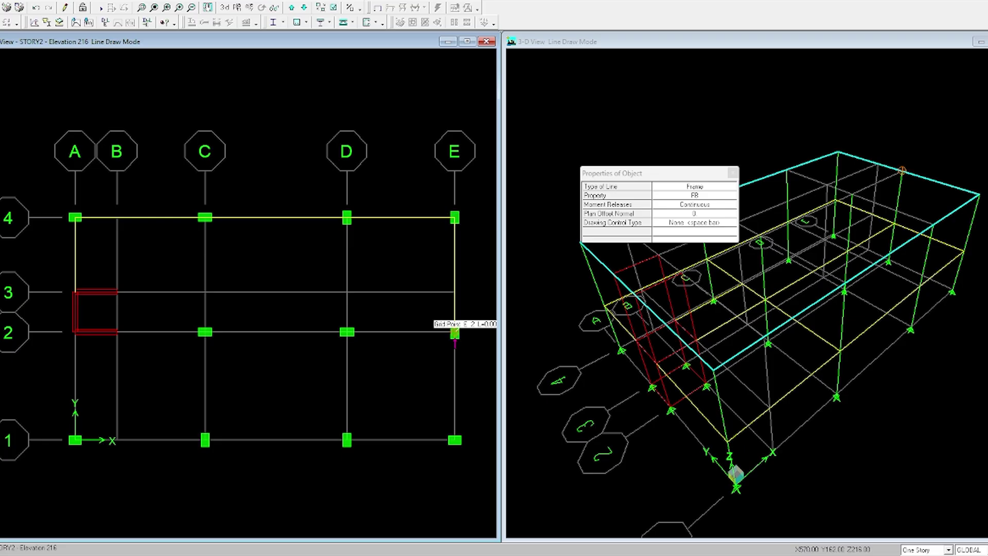
left_click(455, 440)
left_click(347, 441)
left_click(205, 440)
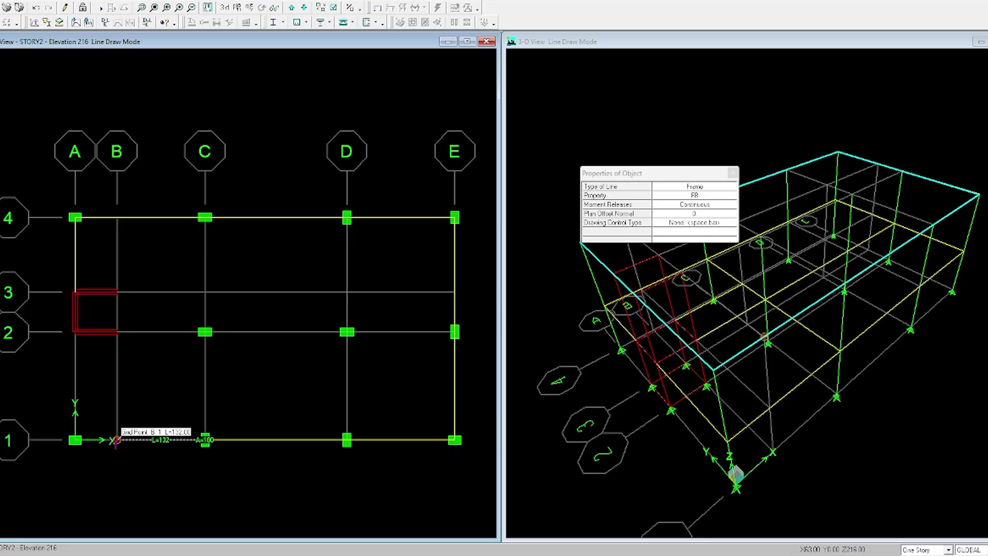
left_click(75, 440)
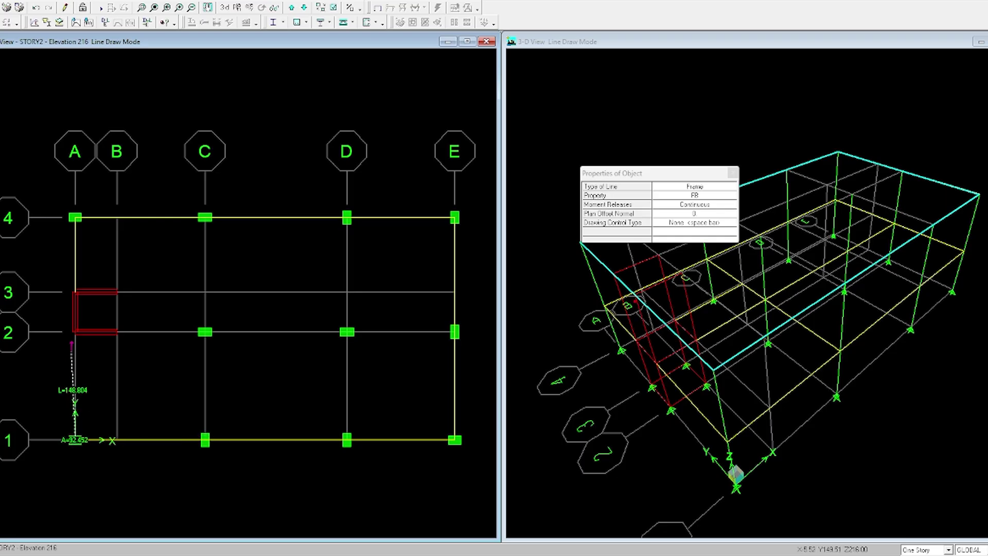
left_click(75, 332)
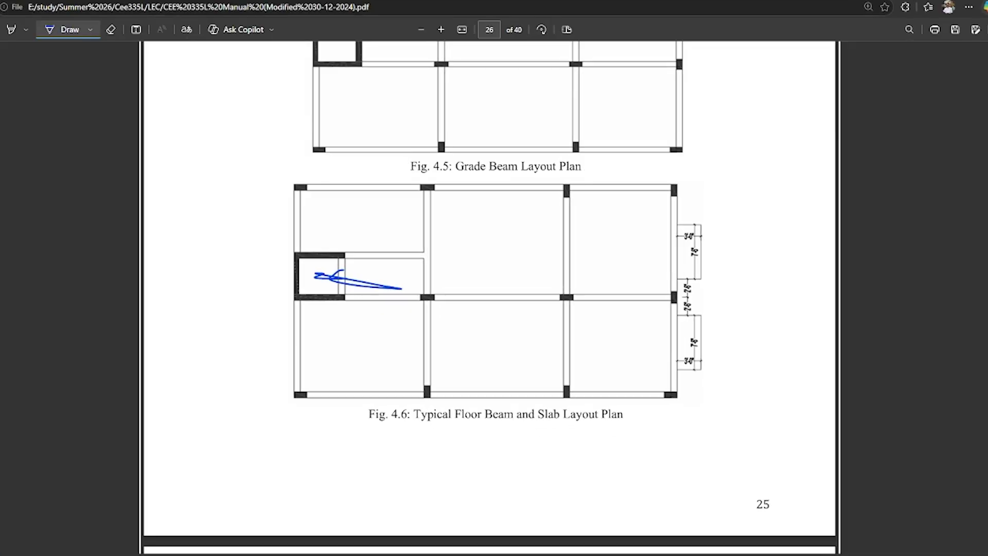
Mark grid lines C and D on Fig. 4.6 in the manual, and draw FB beams from C-4 through C-2 to C-1 and from D-4 to D-1
left_click_drag(428, 187, 428, 293)
left_click_drag(431, 343, 428, 395)
left_click_drag(568, 182, 571, 324)
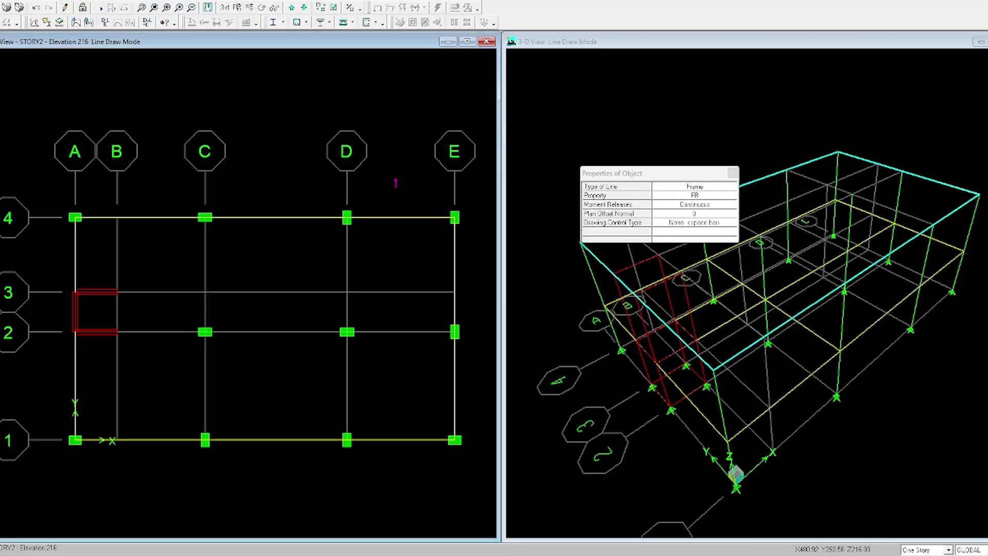
left_click(205, 217)
left_click(205, 332)
double_click(205, 439)
left_click(347, 217)
left_click(346, 440)
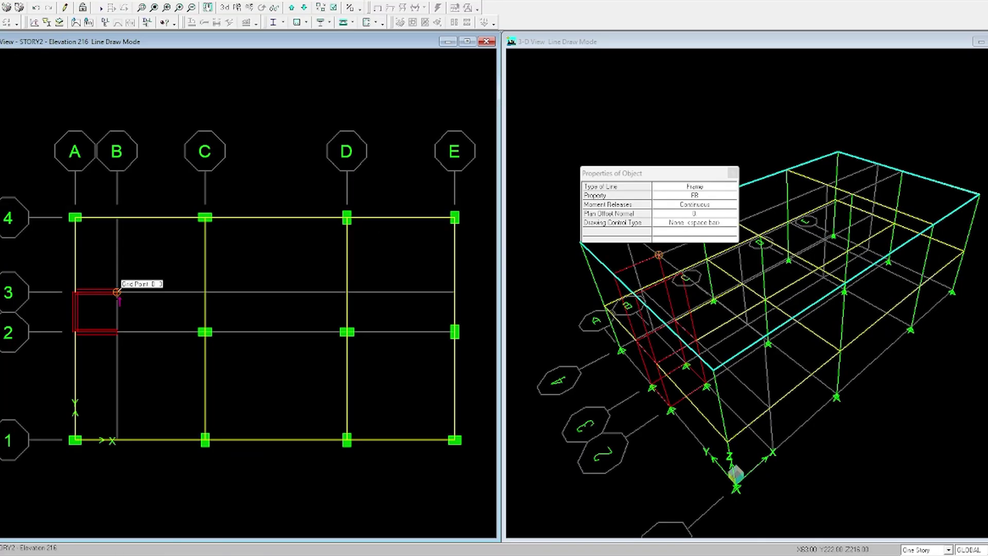
Draw FB beams between B-3 and C-3, and from B-2 through C-2 and D-2 to E-2
left_click(117, 292)
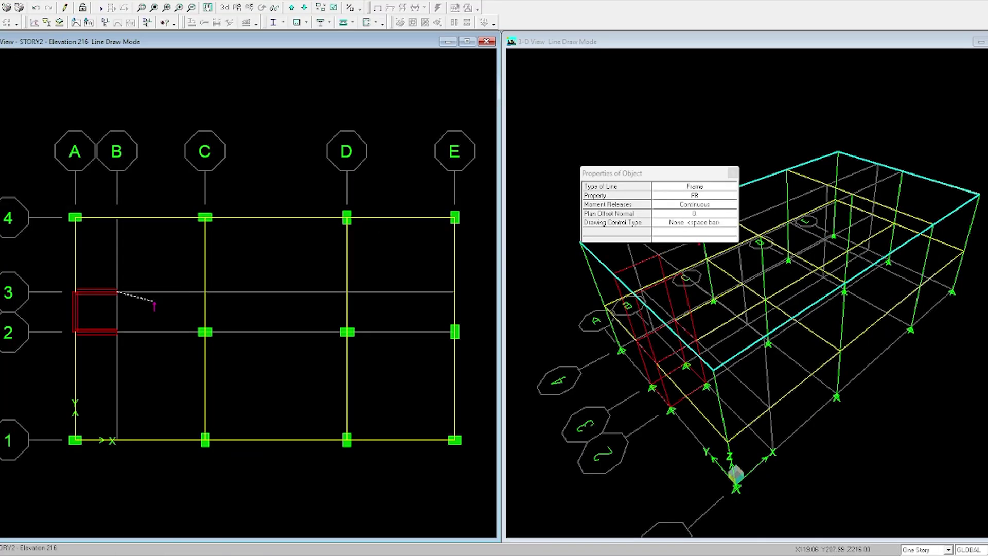
left_click(204, 292)
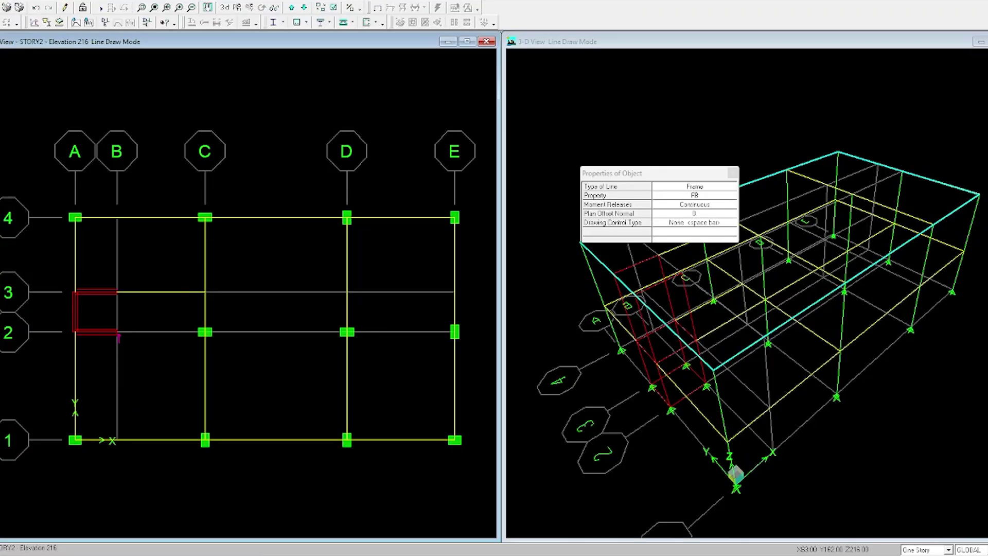
left_click(117, 331)
left_click(205, 331)
left_click(347, 332)
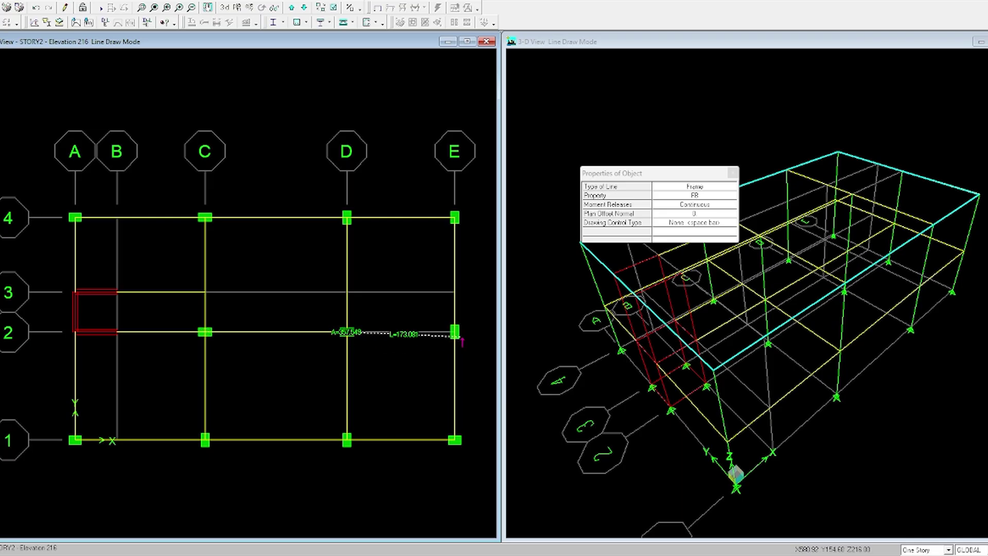
left_click(455, 331)
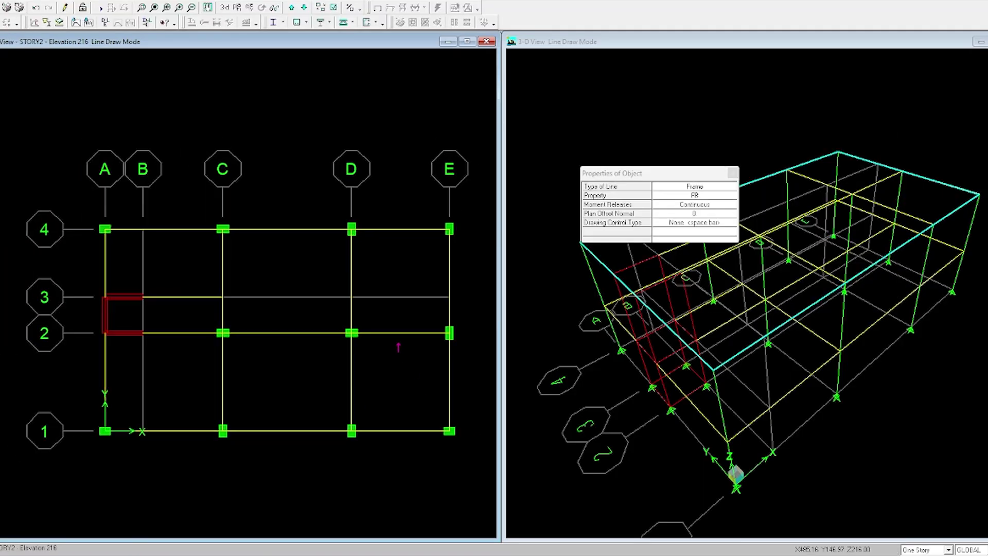
Examine the manual's Table 4.1 geometry and loads and the dimensioned projections beside the plan in Fig. 4.6, and return to ETABS
scroll(417, 357, "down", 2)
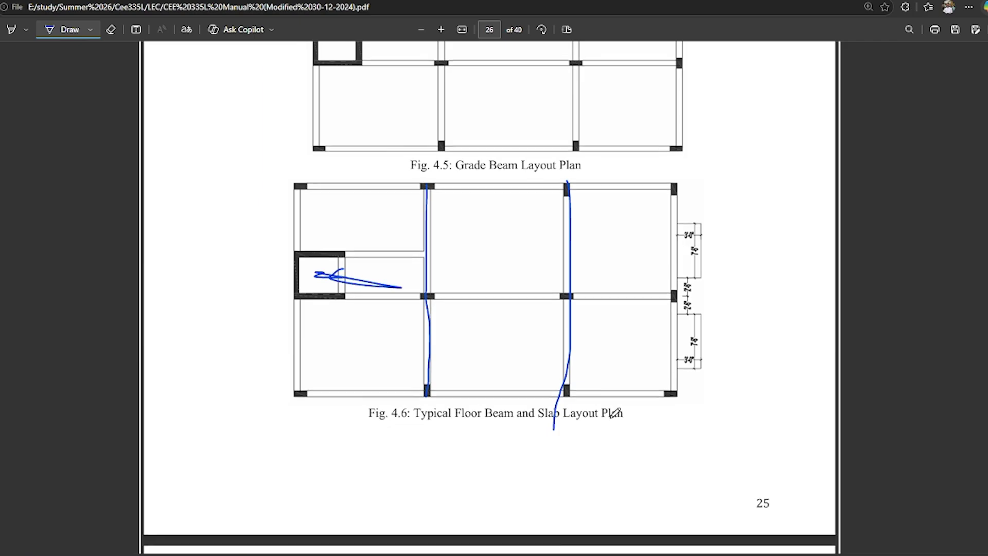
scroll(610, 429, "down", 10)
scroll(610, 429, "up", 9)
scroll(610, 429, "down", 6)
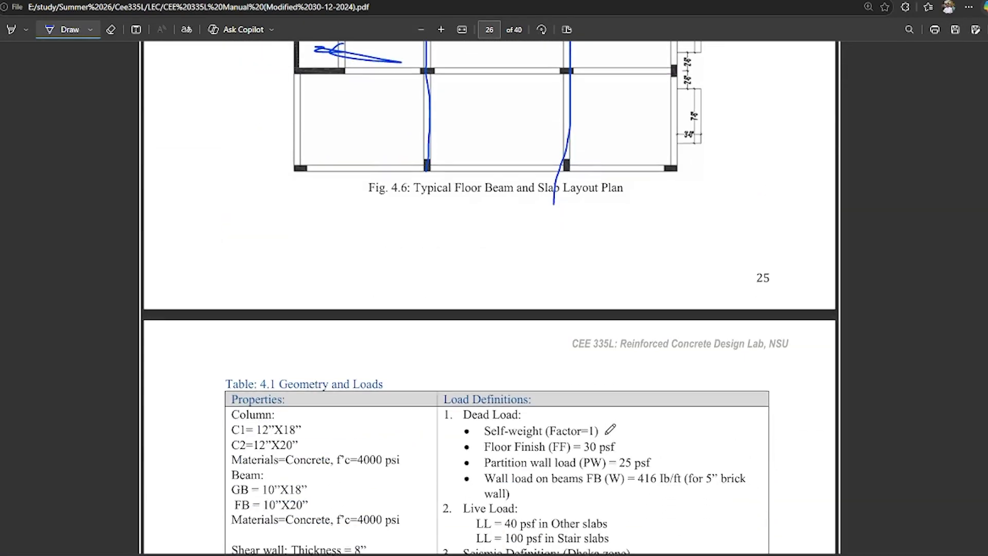
scroll(606, 433, "up", 4)
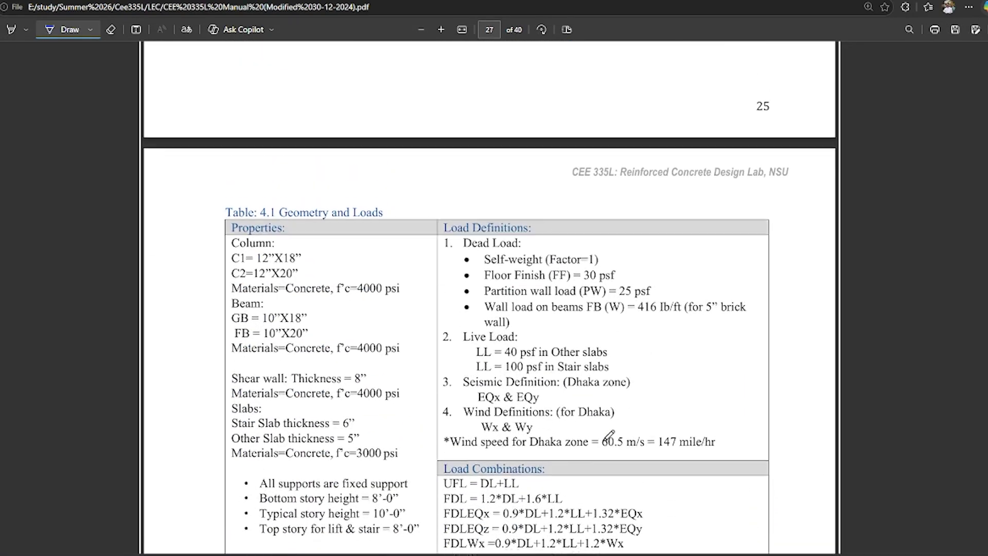
scroll(592, 386, "up", 5)
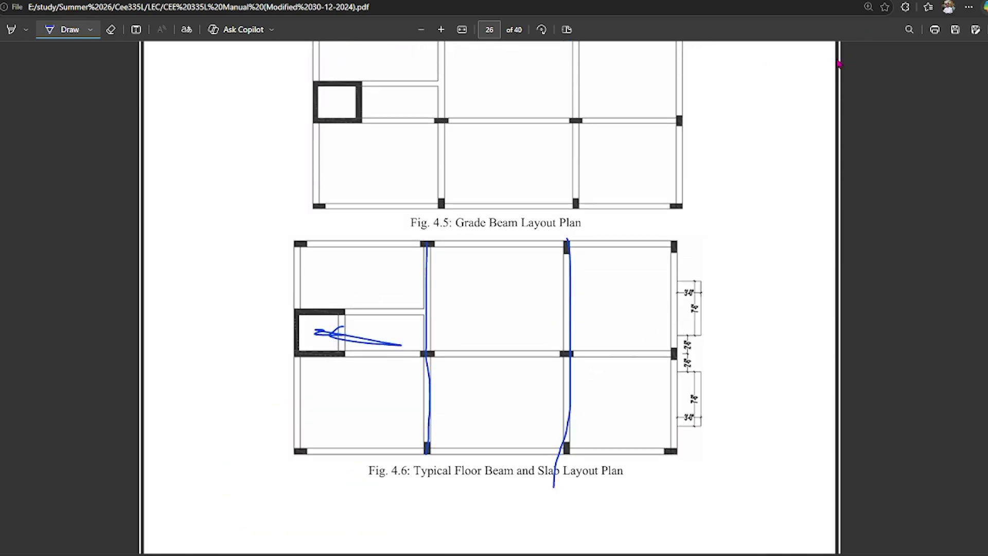
mouse_move(731, 252)
left_mouse_down()
mouse_move(745, 419)
mouse_move(661, 265)
mouse_move(772, 367)
mouse_move(694, 252)
left_mouse_up()
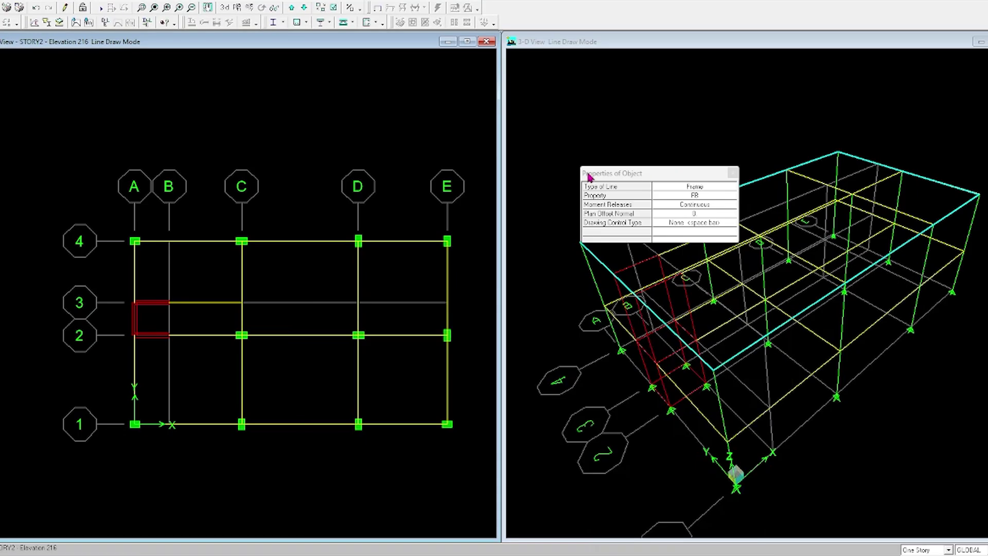
scroll(309, 332, "down", 2)
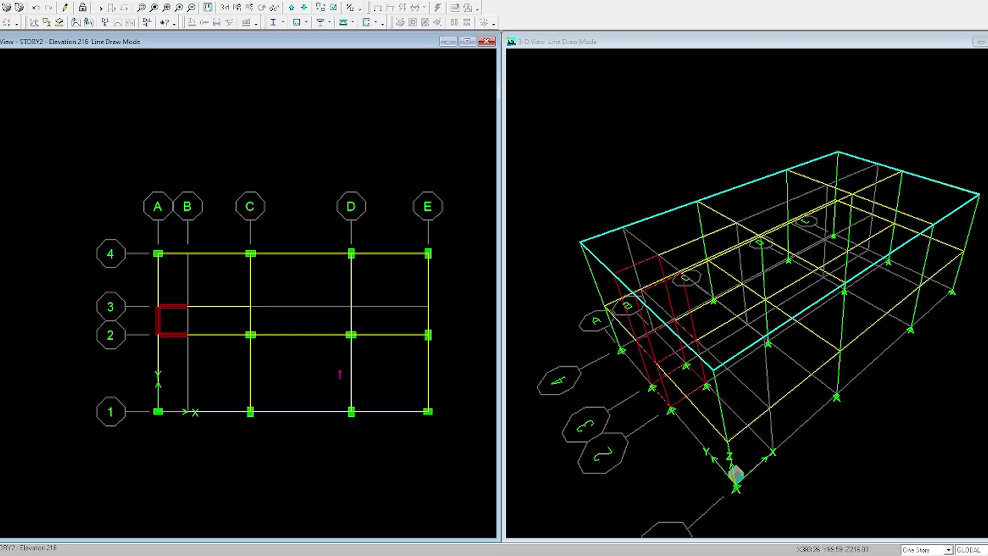
Draw an OTHERS floor area on STORY2 over the bay between grids A and C and grids 1 and 2
left_click(65, 2)
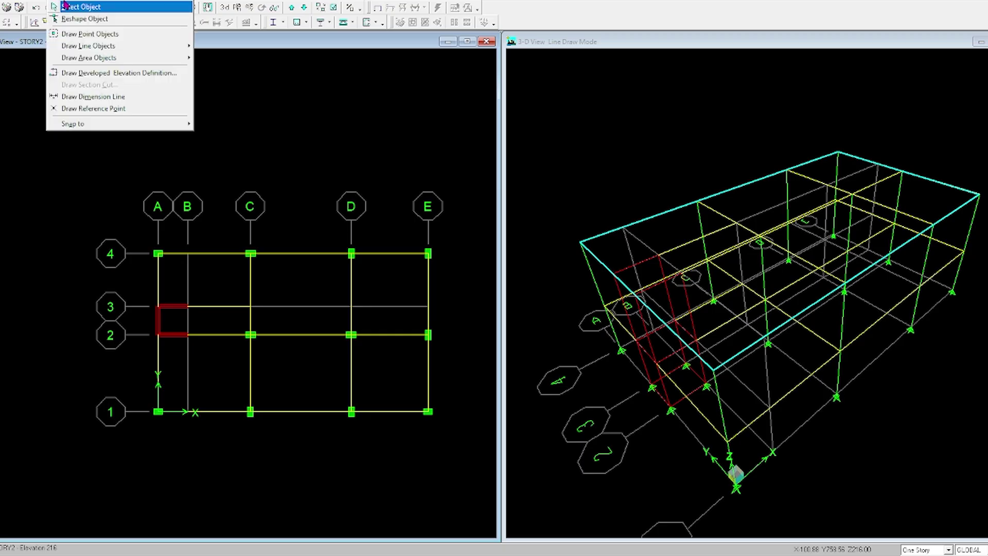
mouse_move(103, 57)
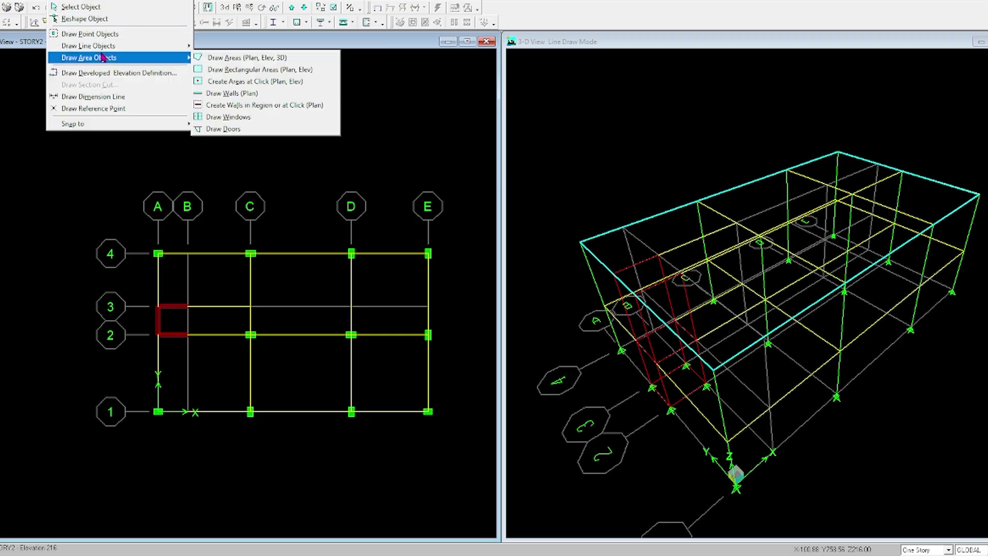
left_click(234, 57)
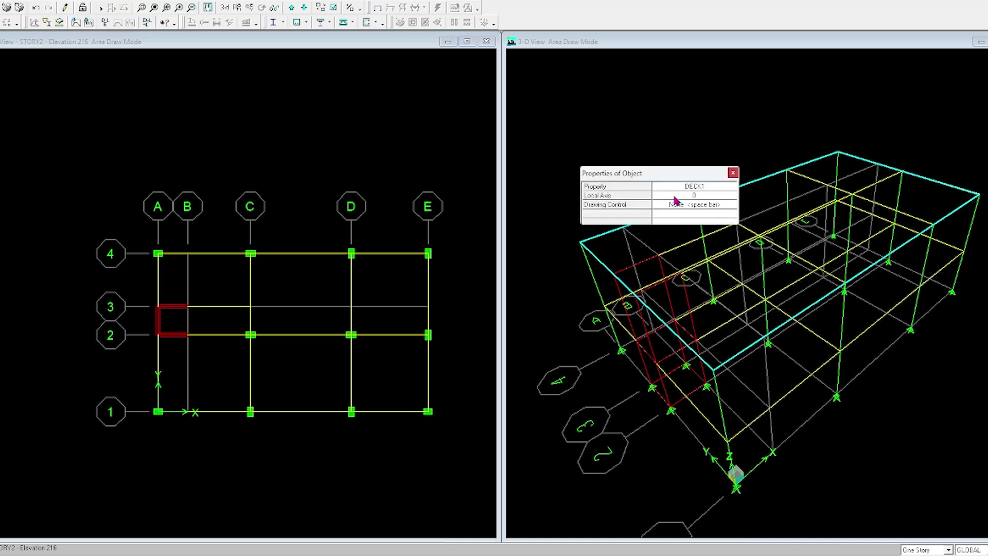
left_click(701, 188)
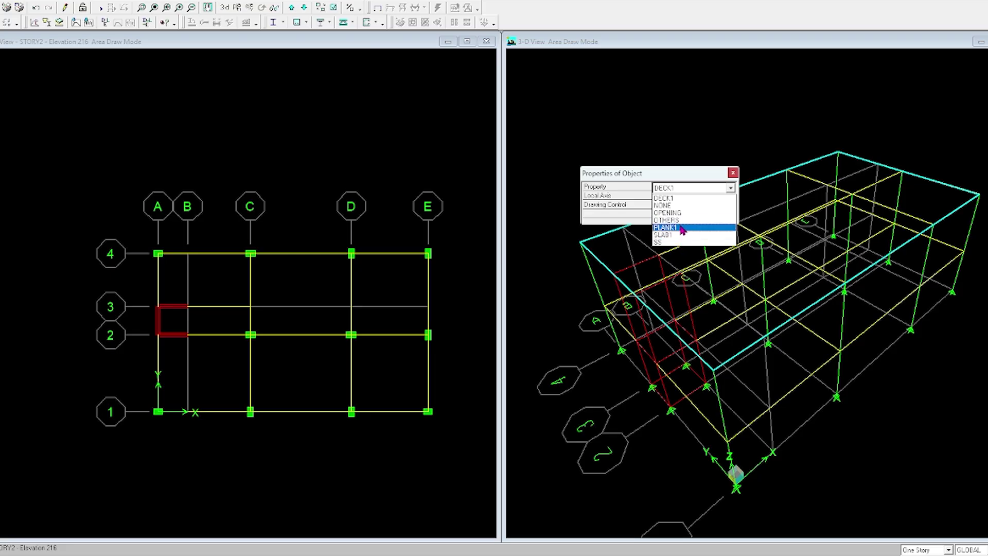
left_click(680, 222)
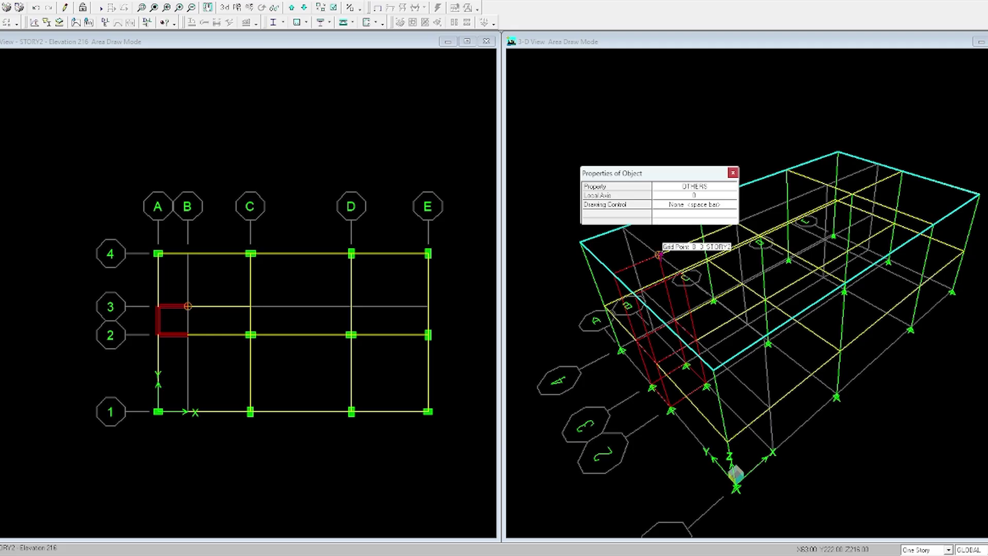
left_click(159, 412)
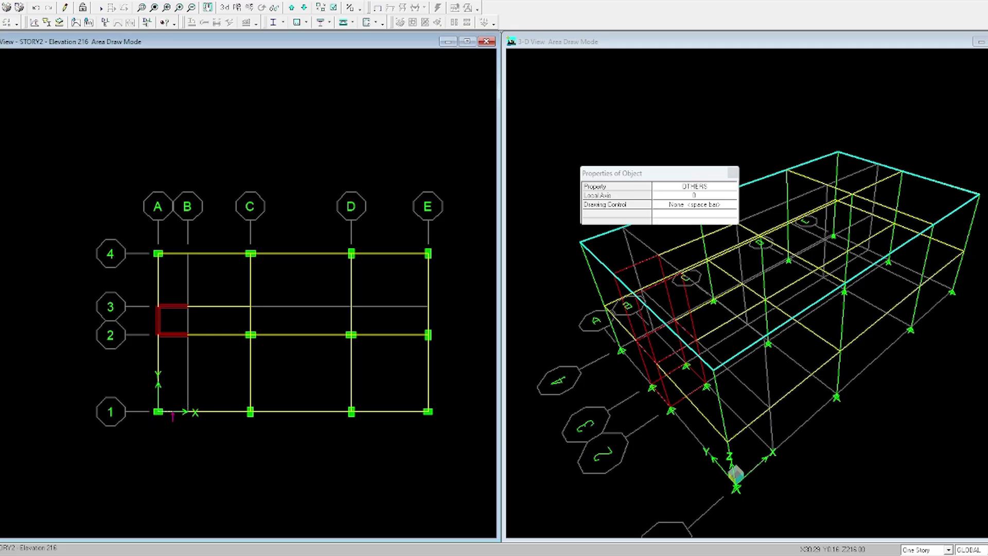
left_click(251, 335)
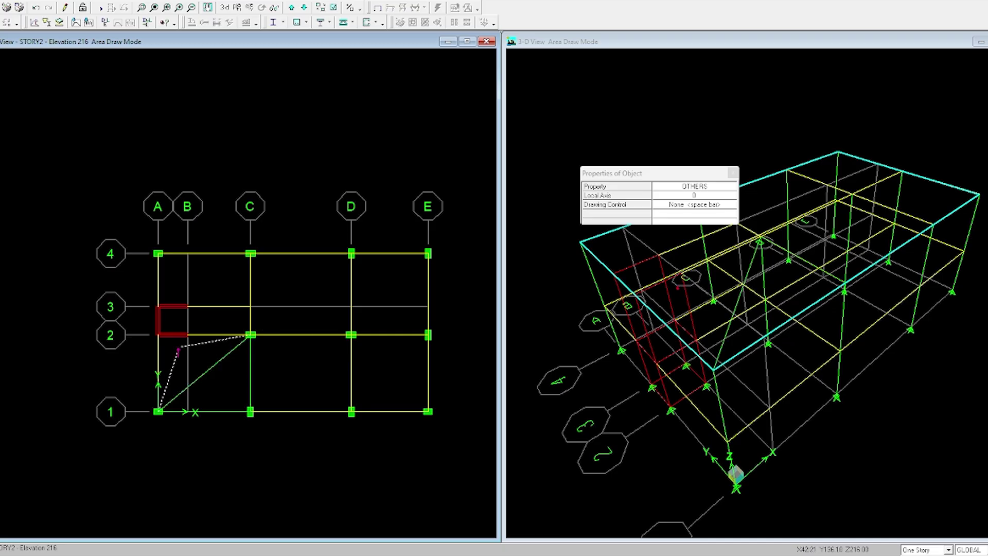
double_click(158, 335)
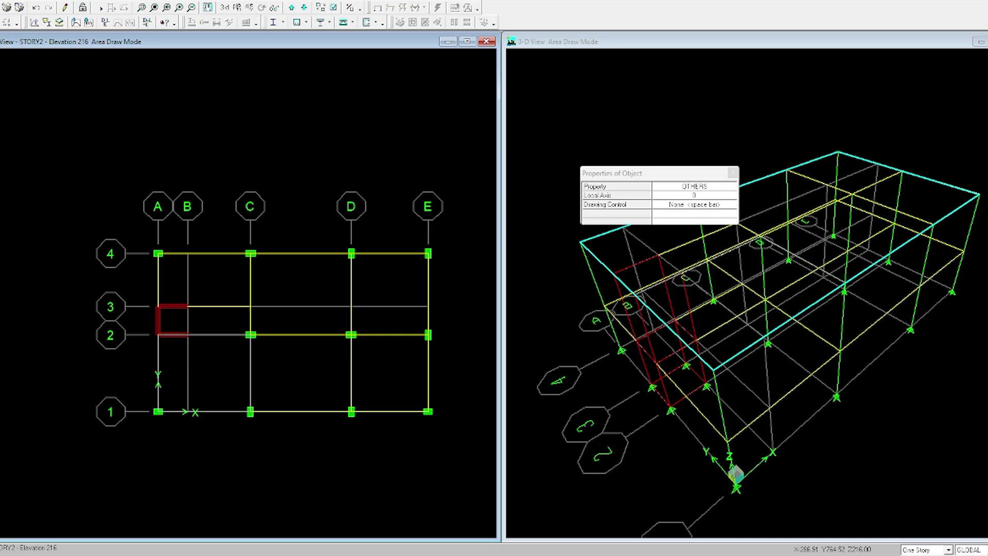
Turn on Object Fill in the building view options and apply it to all windows
key("alt+f")
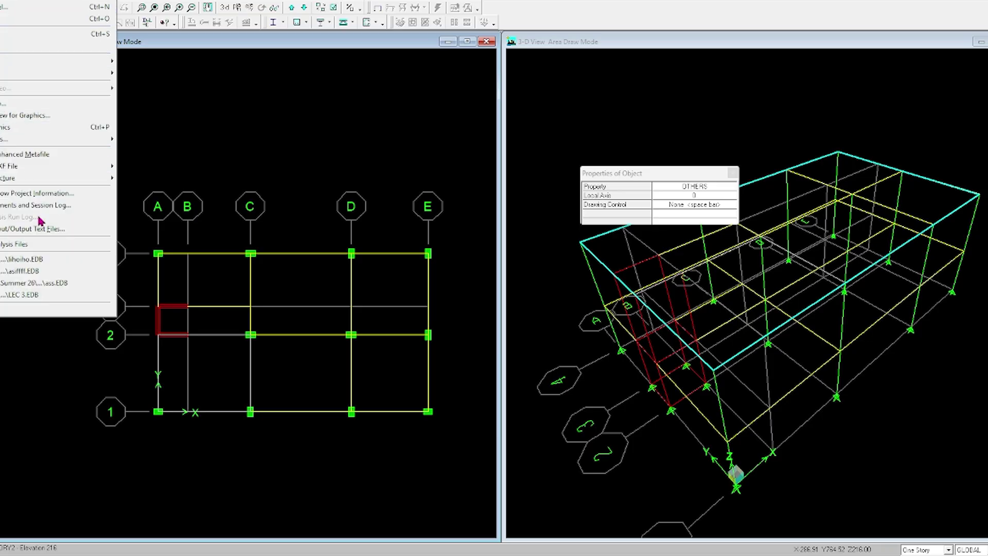
left_click(335, 11)
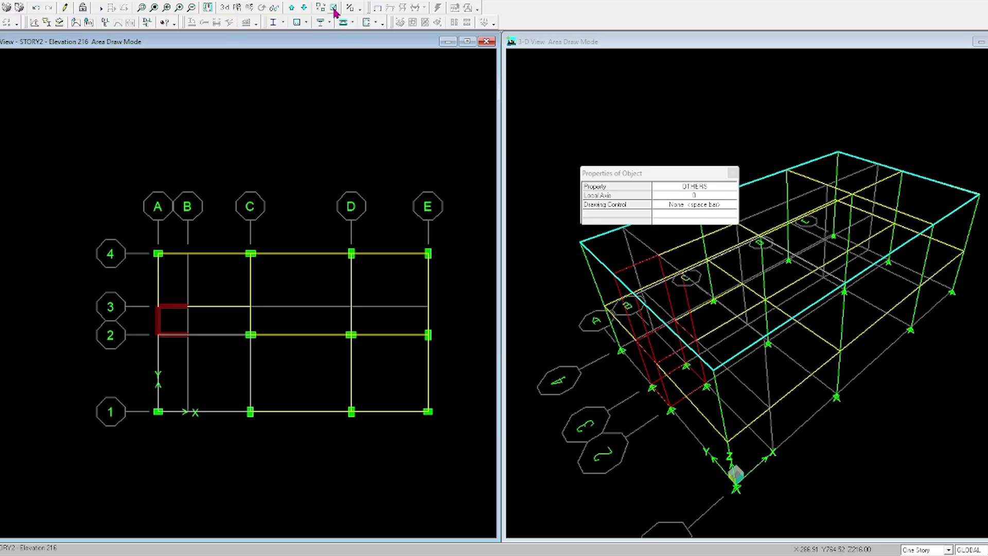
left_click(334, 8)
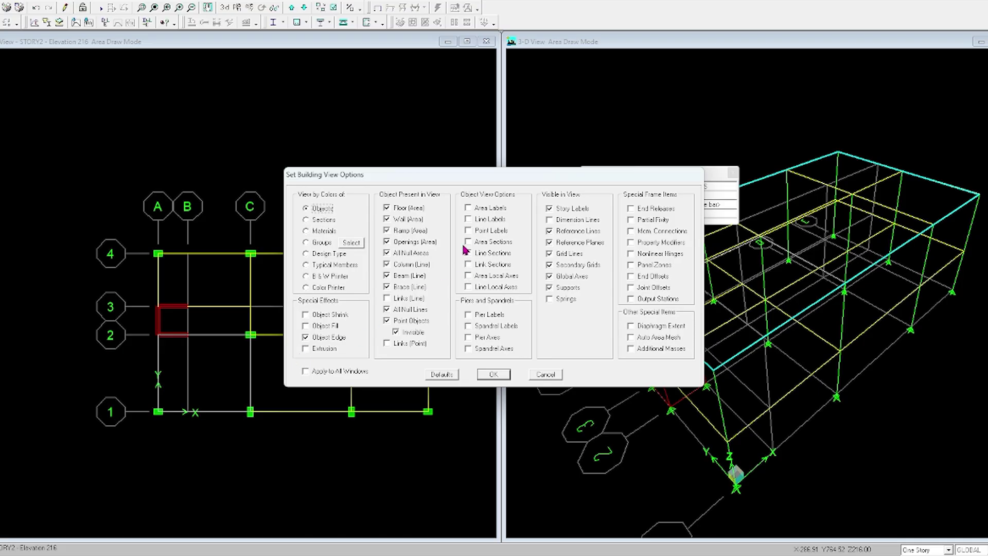
left_click(326, 329)
left_click(330, 373)
left_click(495, 376)
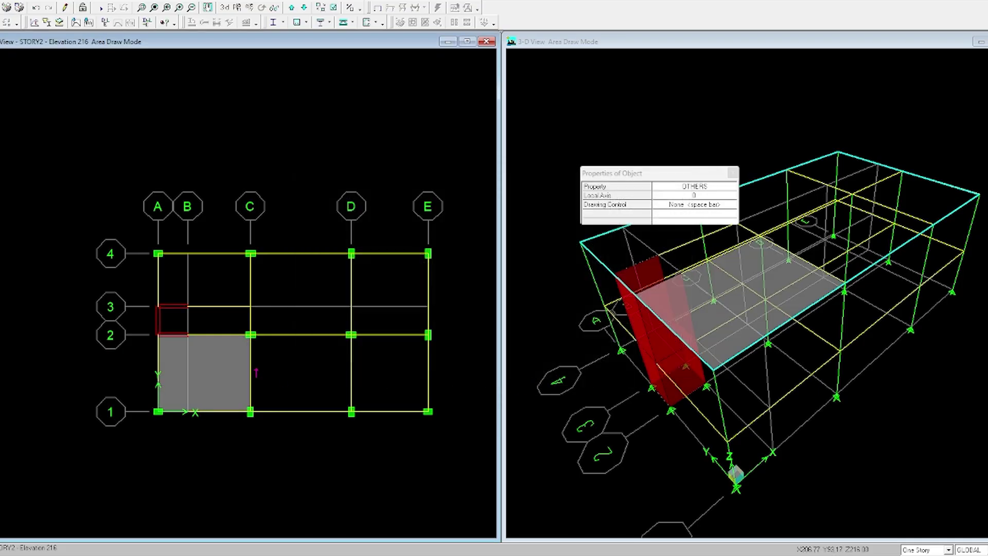
Draw OTHERS floor areas over the C-D and D-E bays between grids 1 and 2
left_click(251, 334)
left_click(351, 334)
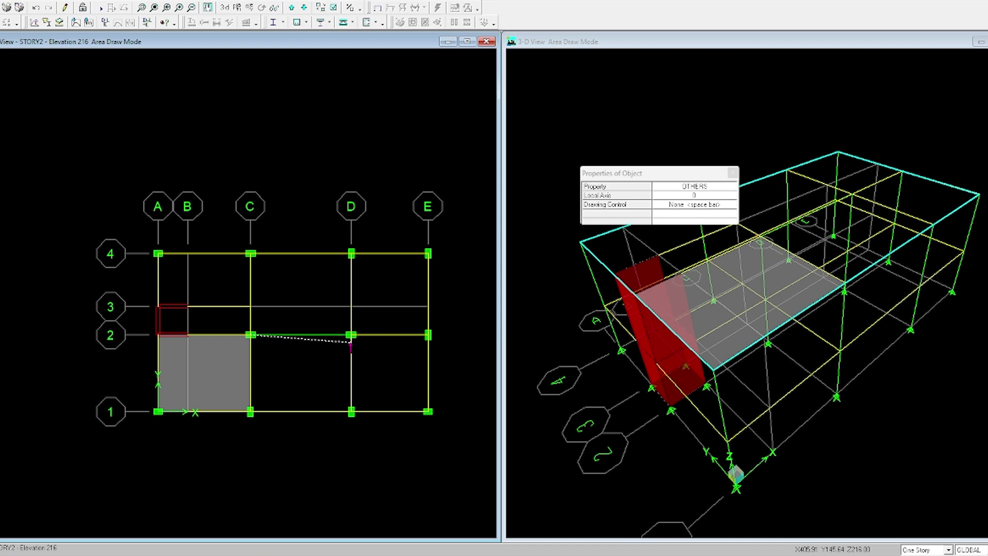
left_click(351, 413)
double_click(251, 411)
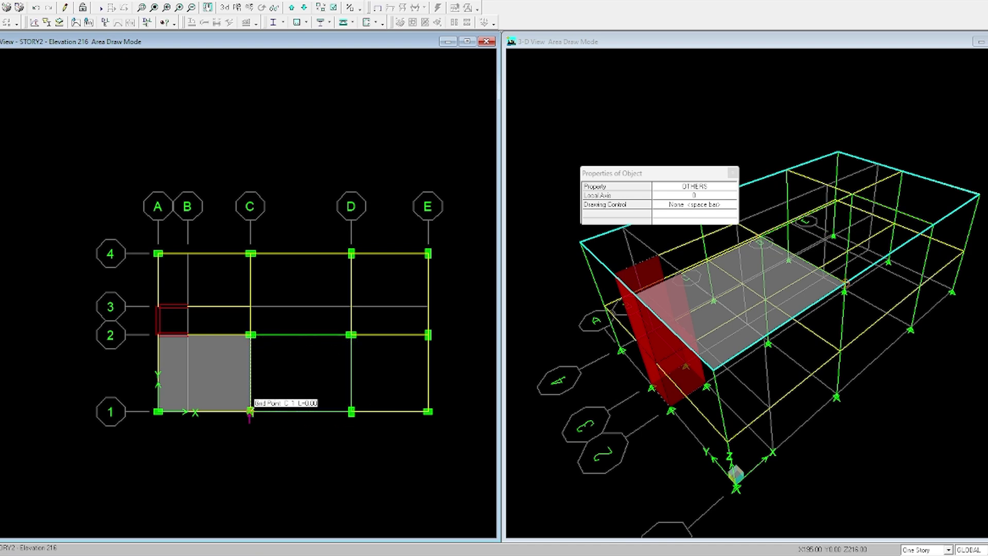
left_click(352, 411)
left_click(428, 412)
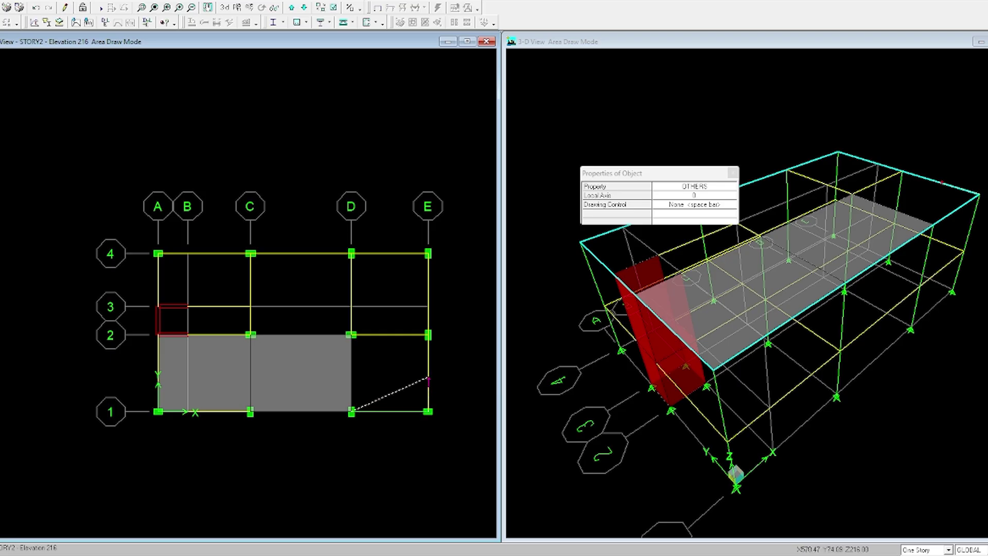
left_click(429, 334)
double_click(352, 334)
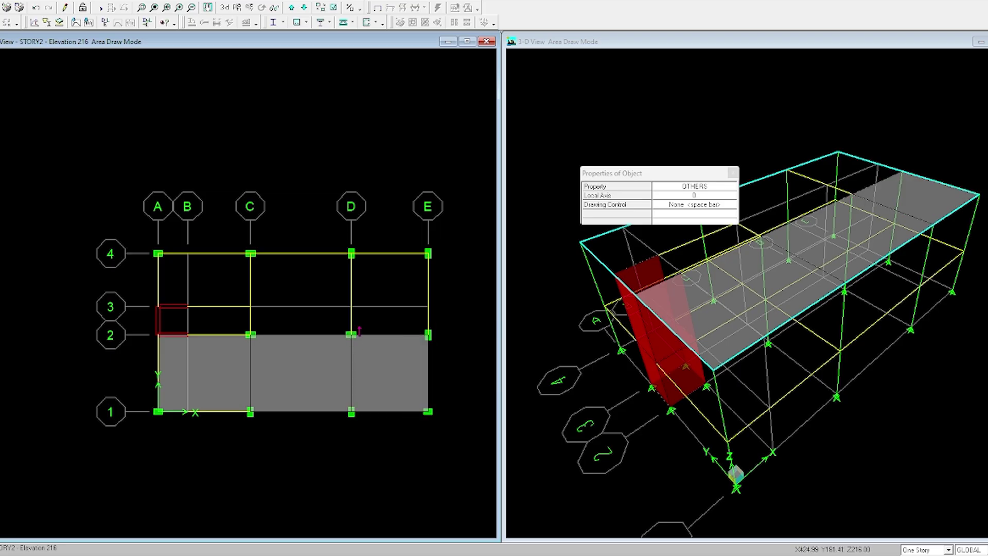
Draw OTHERS floor areas over the D-E and C-D bays between grids 2 and 4
left_click(351, 253)
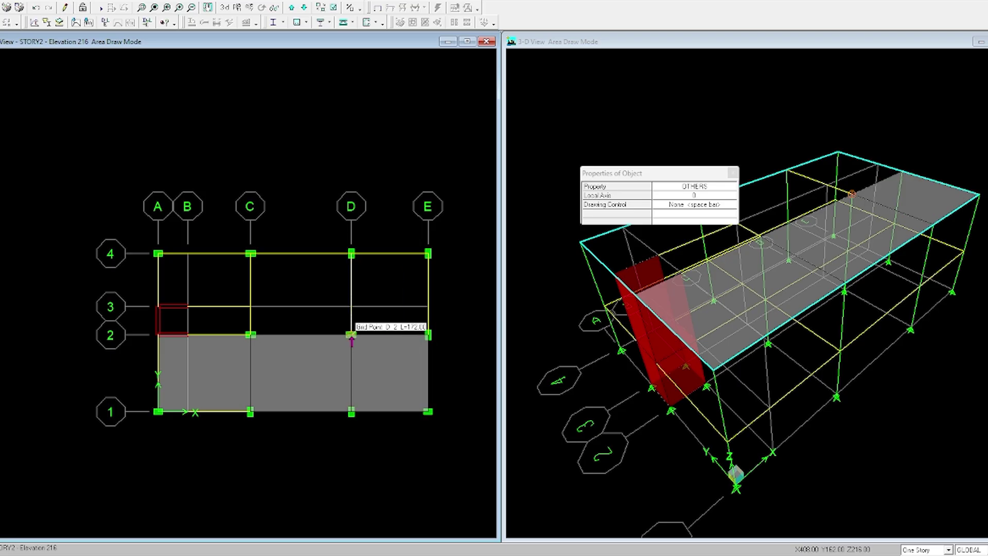
left_click(350, 335)
left_click(428, 334)
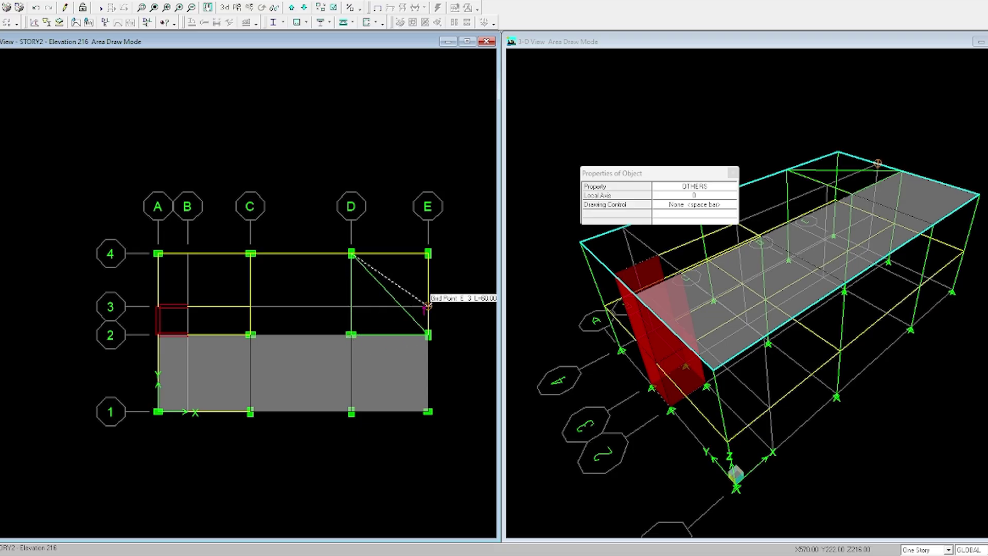
double_click(428, 254)
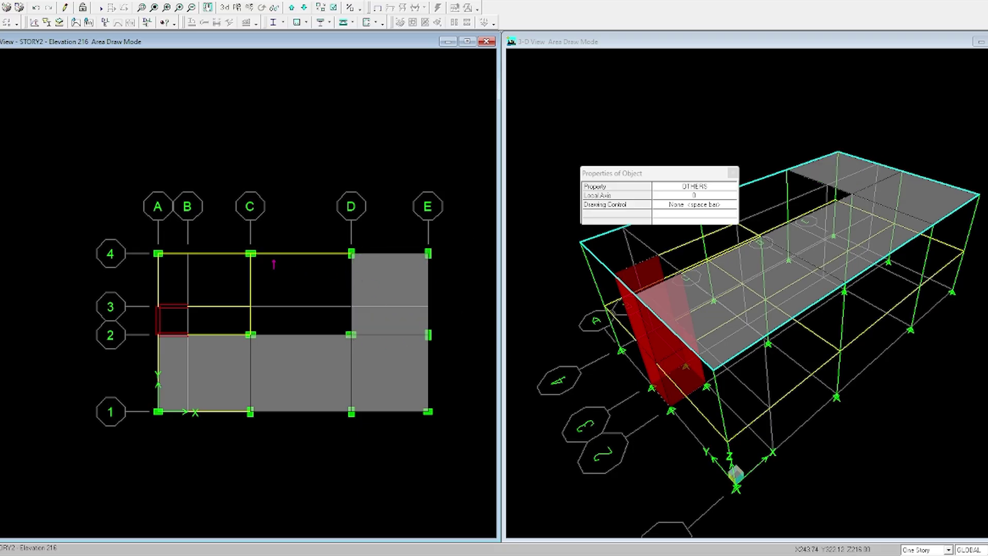
left_click(251, 253)
left_click(351, 253)
left_click(350, 334)
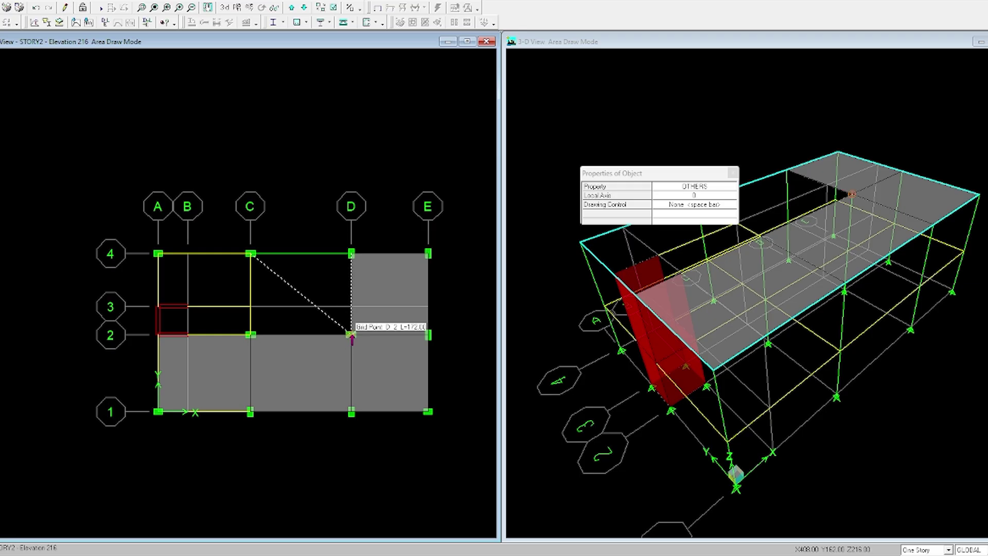
left_click(248, 338)
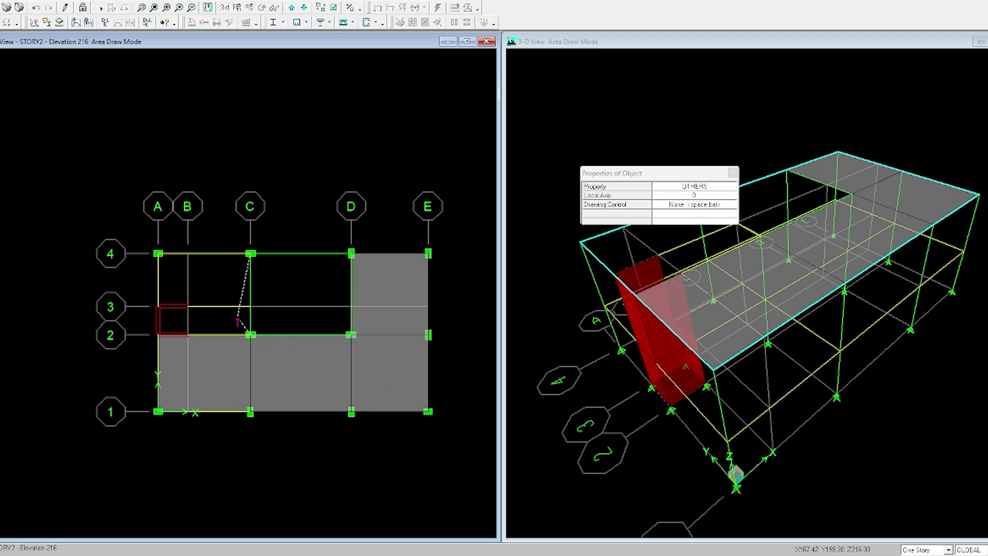
double_click(248, 335)
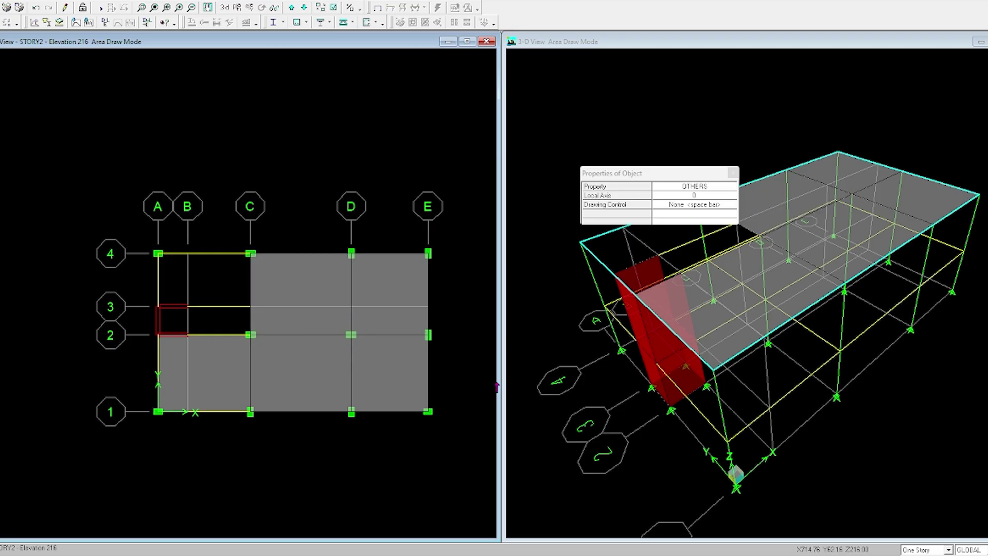
Draw an SS floor area over the small bay between grids B and C and grids 2 and 3
left_click(717, 190)
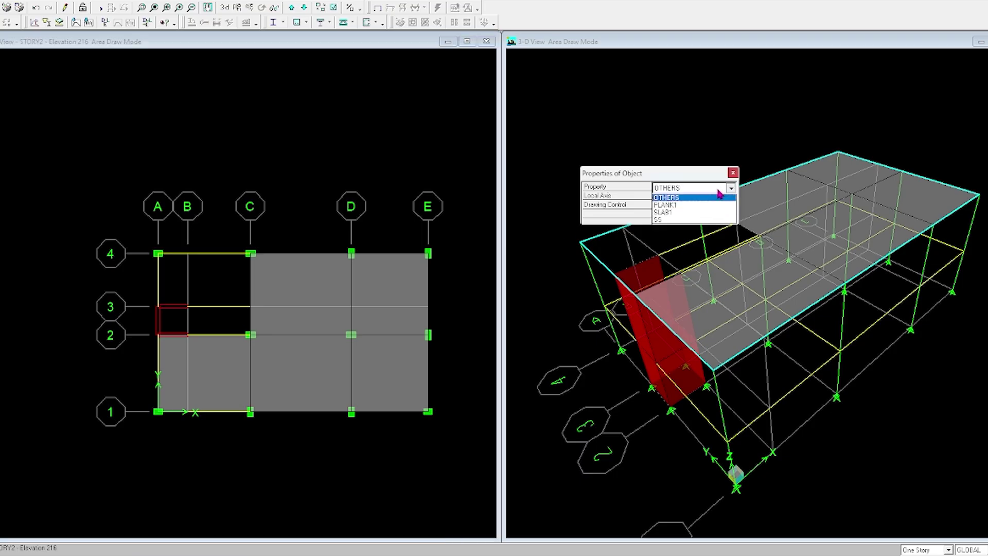
left_click(730, 188)
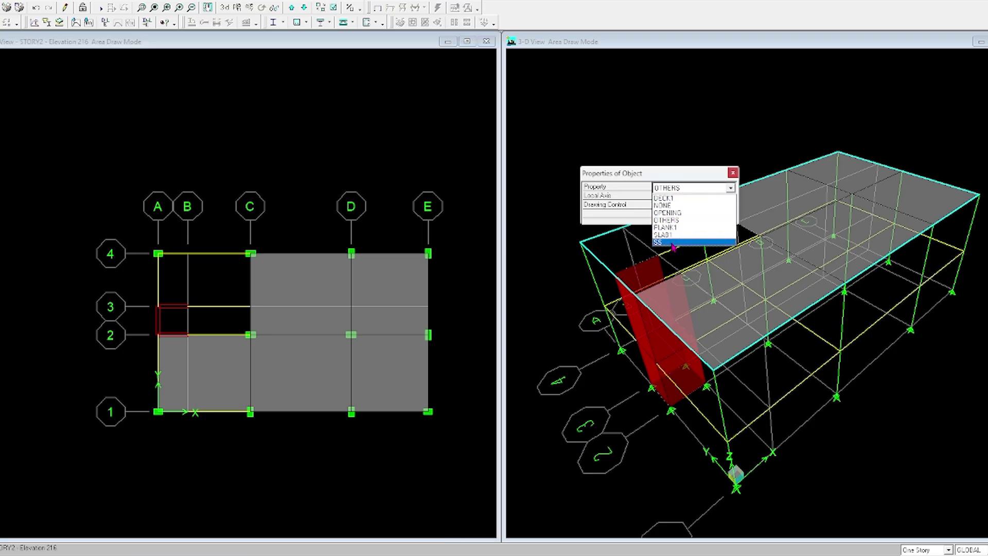
left_click(672, 242)
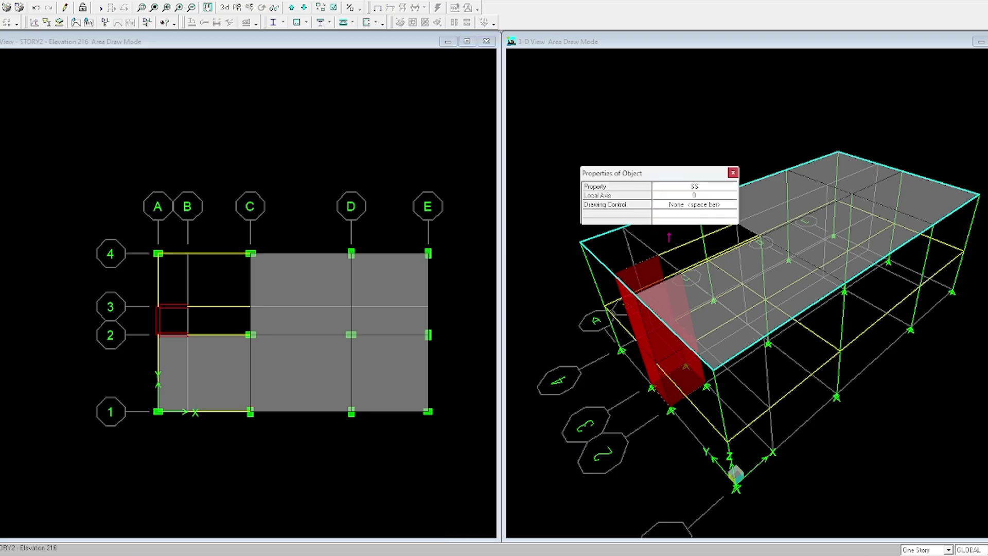
left_click(187, 306)
left_click(251, 306)
left_click(250, 335)
double_click(187, 334)
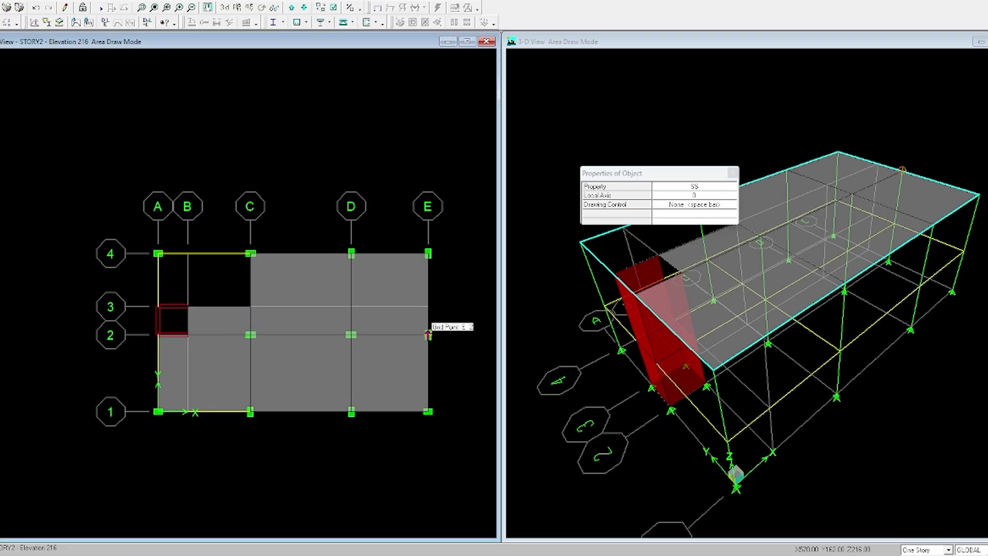
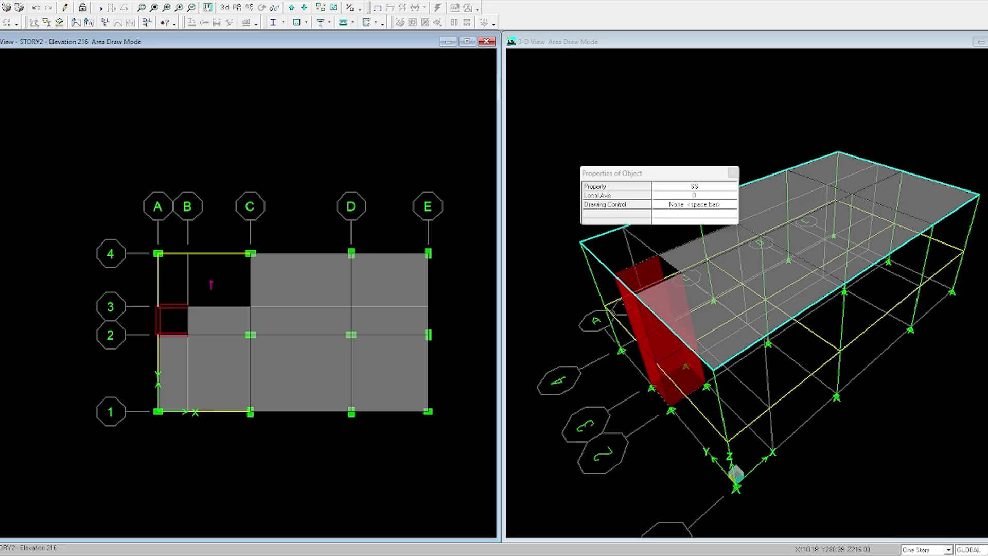
Mark the E-2 projection on the manual's Fig. 4.6, and create a point at plan offset Y -18 from E-2 on STORY2
left_click(733, 173)
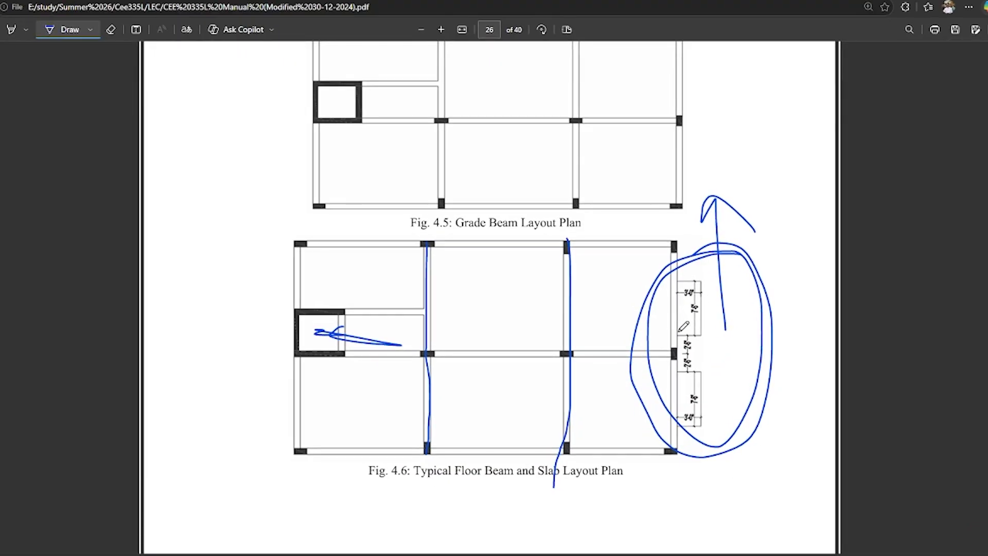
mouse_move(668, 355)
left_mouse_down()
mouse_move(718, 345)
mouse_move(693, 334)
mouse_move(705, 339)
left_mouse_up()
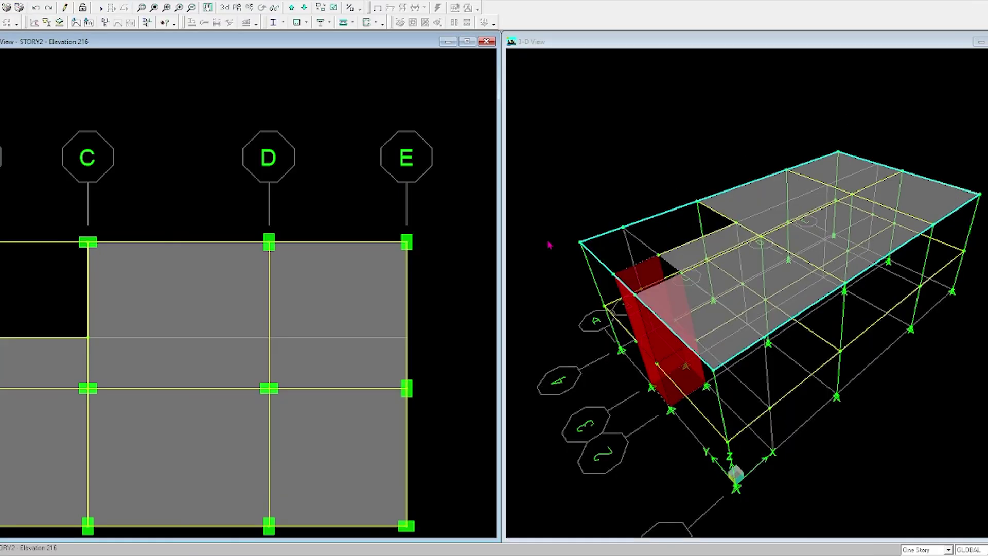
left_click(50, 1)
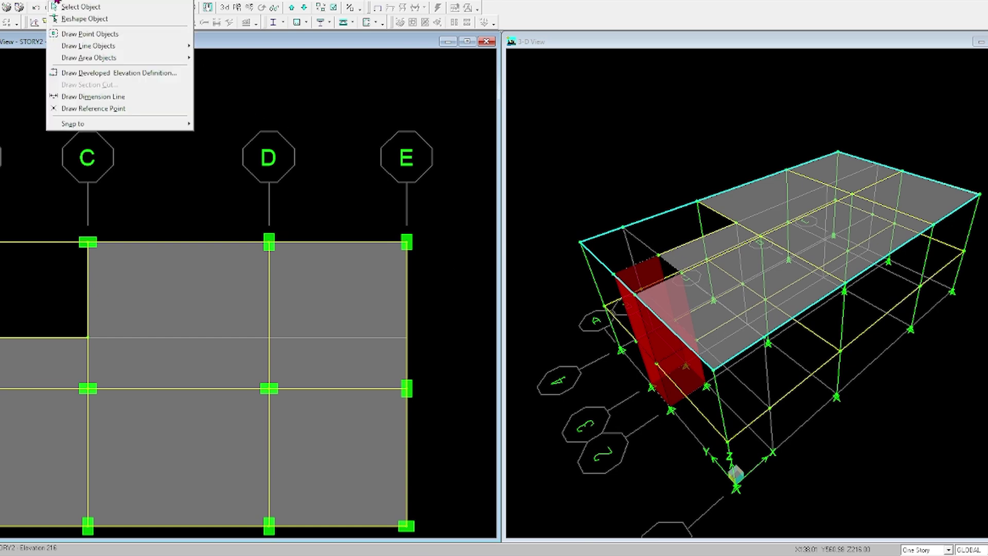
left_click(90, 34)
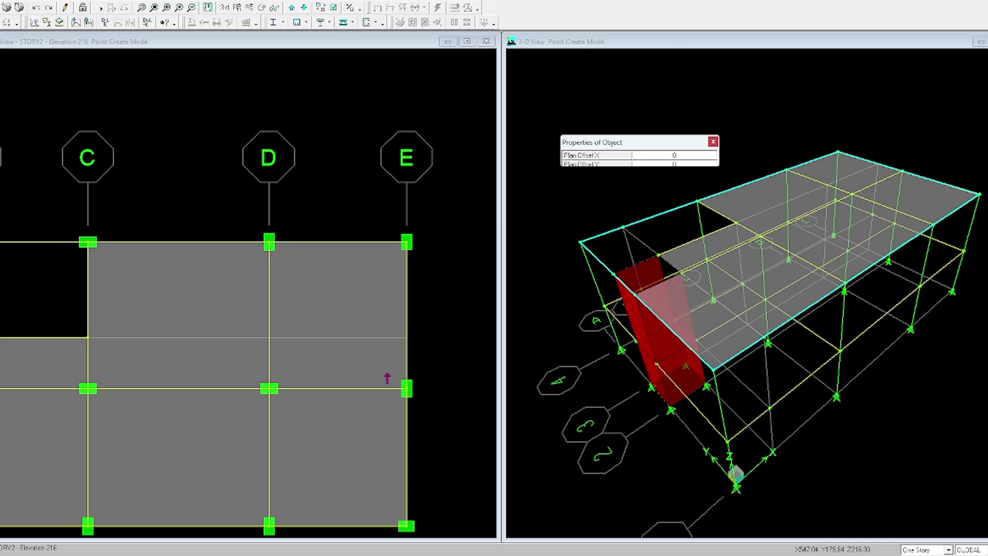
left_click(405, 390)
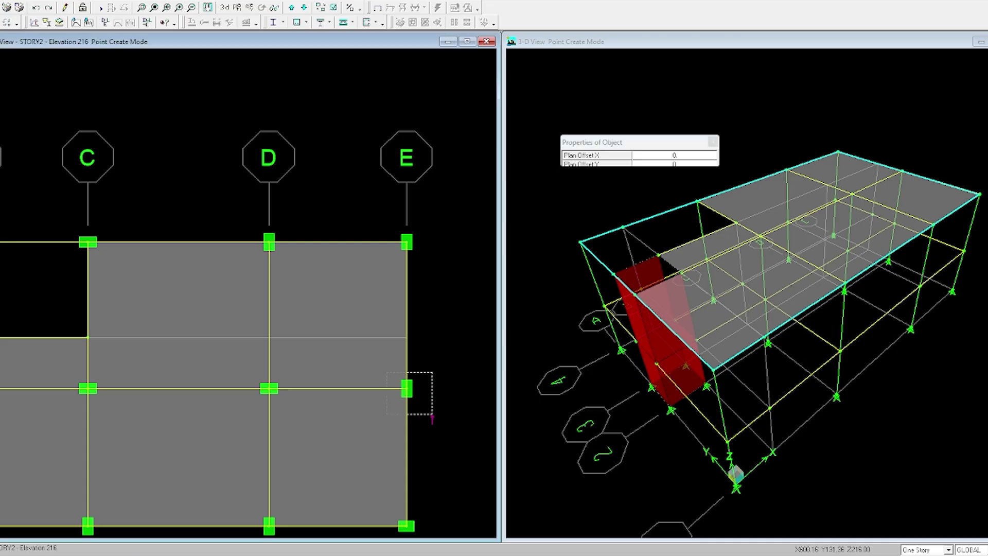
left_click(675, 165)
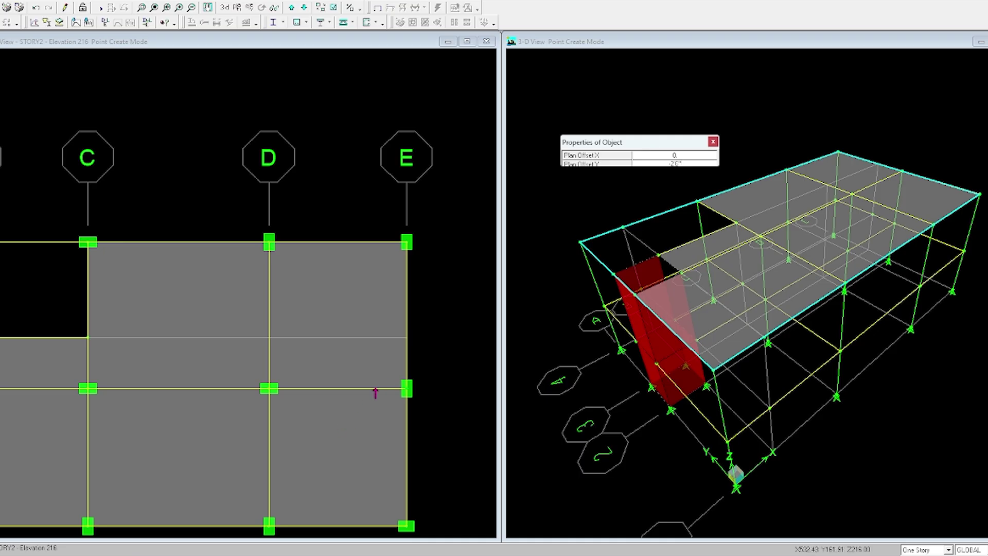
left_click(405, 396)
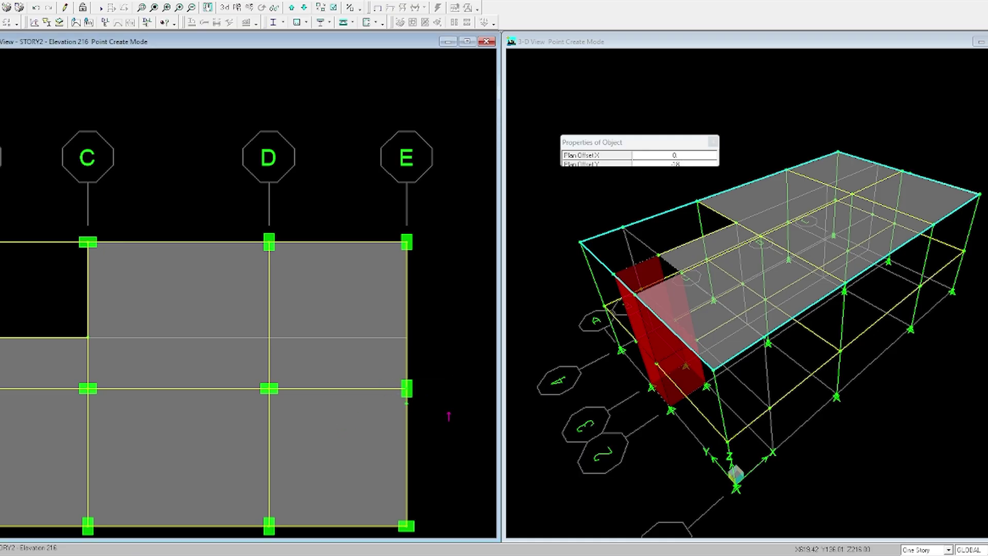
scroll(451, 448, "up", 3)
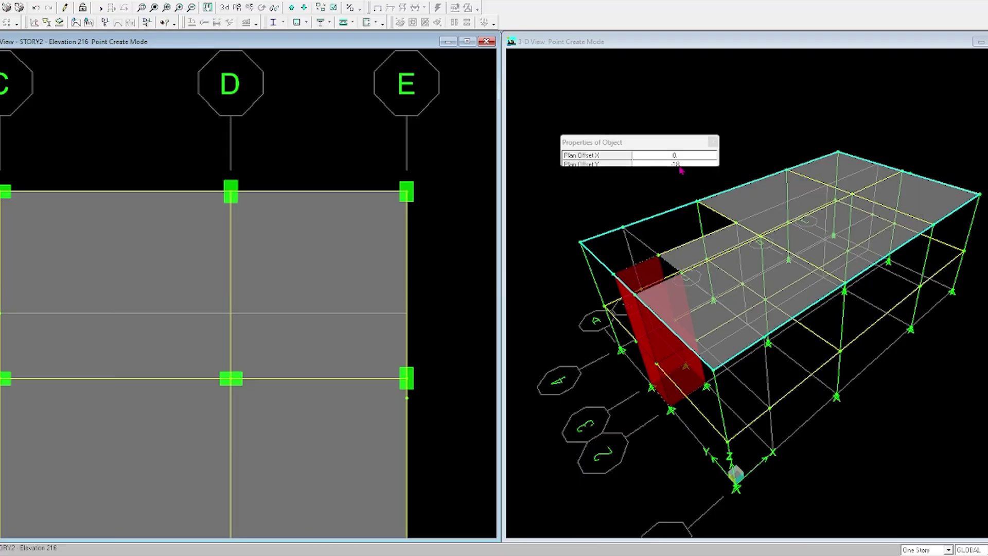
Create a second projection point on grid E below E-2, at plan offset Y -78 from the first point
left_click(676, 164)
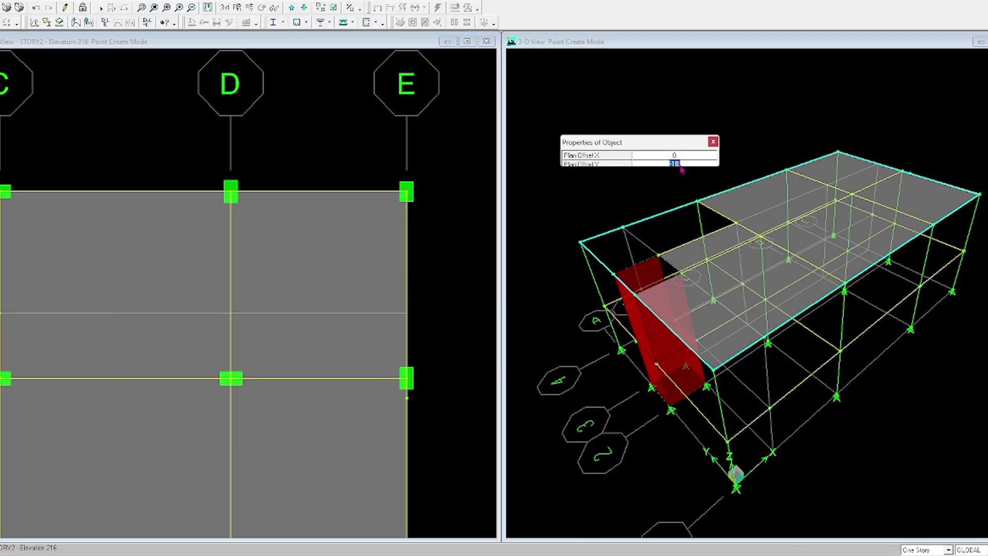
type("72")
left_click(408, 406)
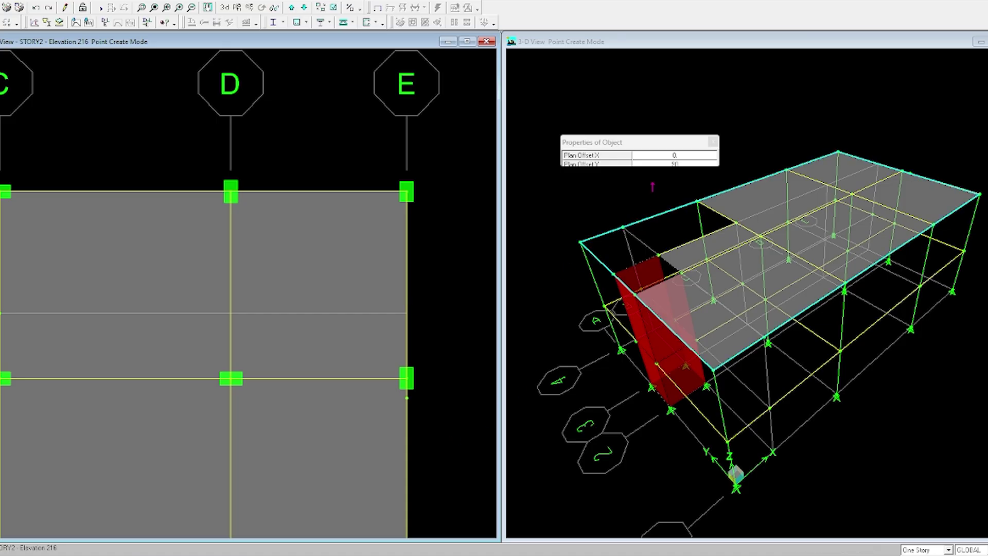
left_click(680, 163)
left_click_drag(681, 164, 630, 167)
key("BackSpace")
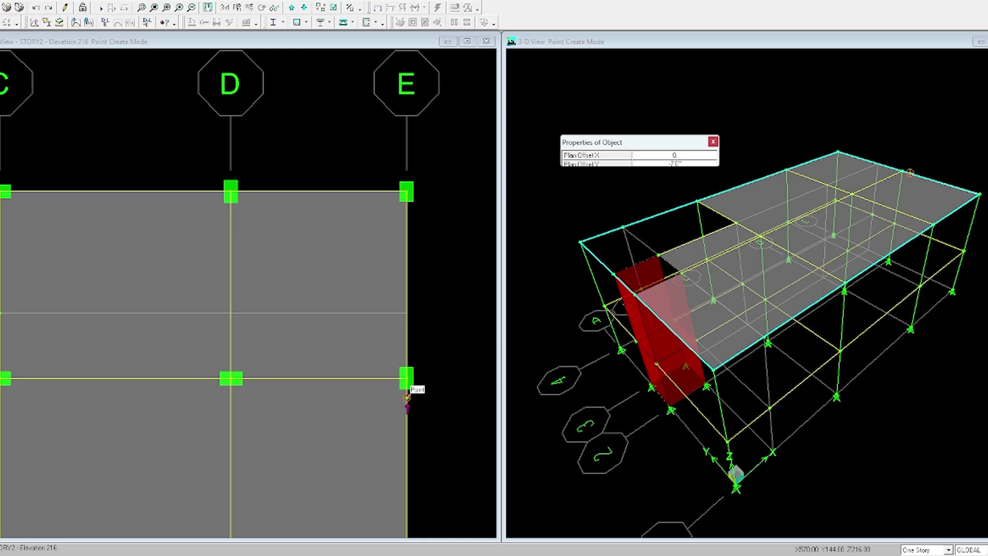
left_click(415, 390)
scroll(472, 430, "down", 1)
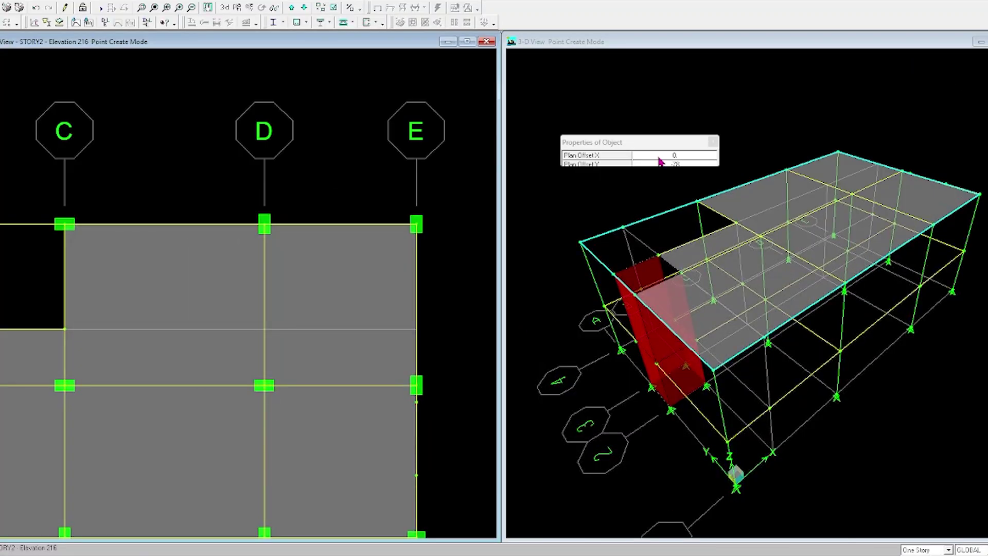
Create the two points on grid E between grids 2 and 4 that bound the other projection, using plan Y offsets
left_click(683, 164)
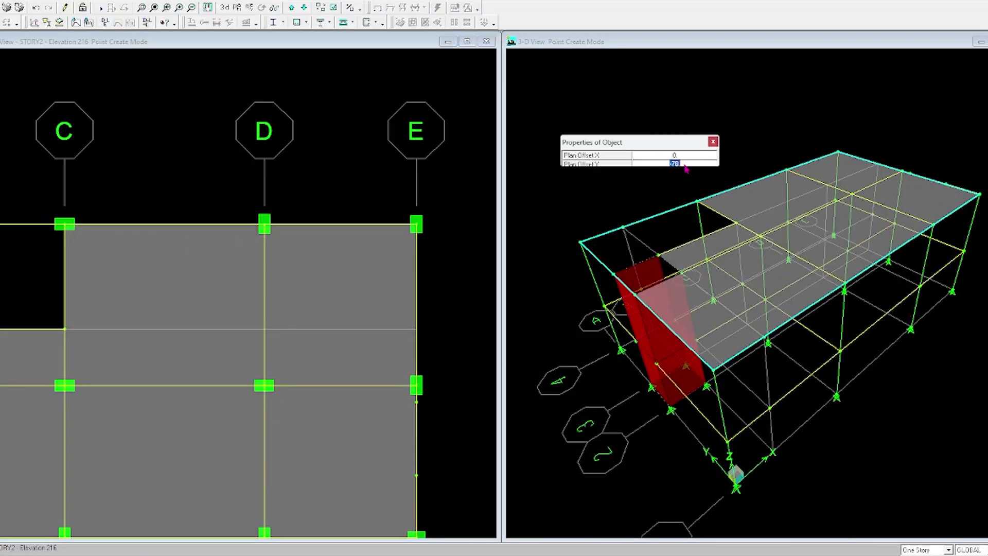
left_click_drag(685, 165, 597, 165)
type("36")
left_click(416, 389)
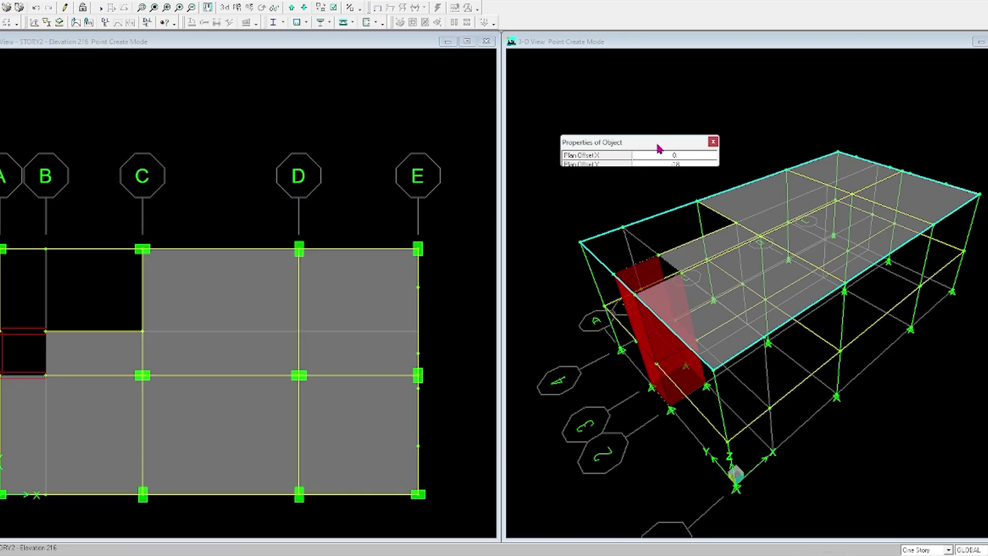
left_click(712, 142)
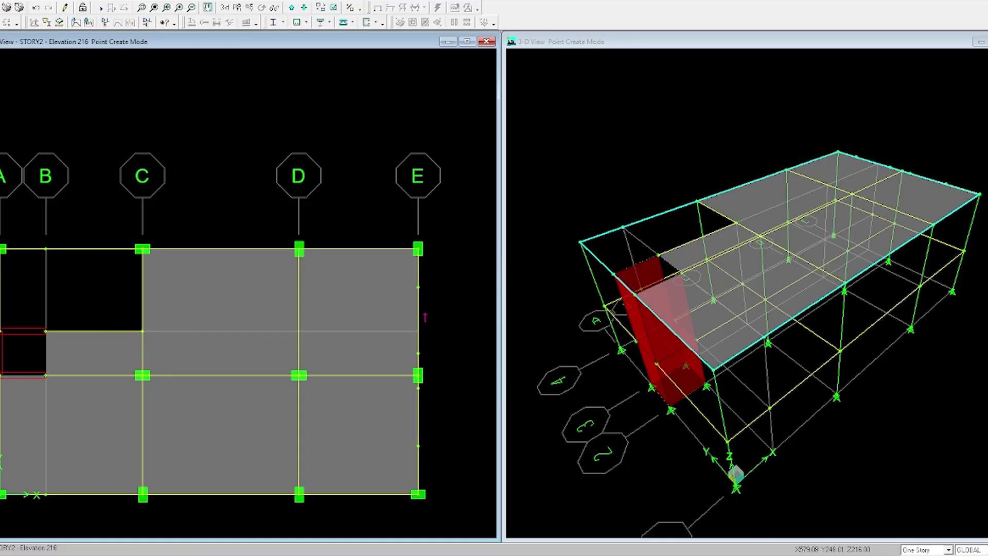
left_click(417, 288)
left_click(418, 353)
Create outer projection points at plan offset X 3' from the four points on grid E
left_click(69, 8)
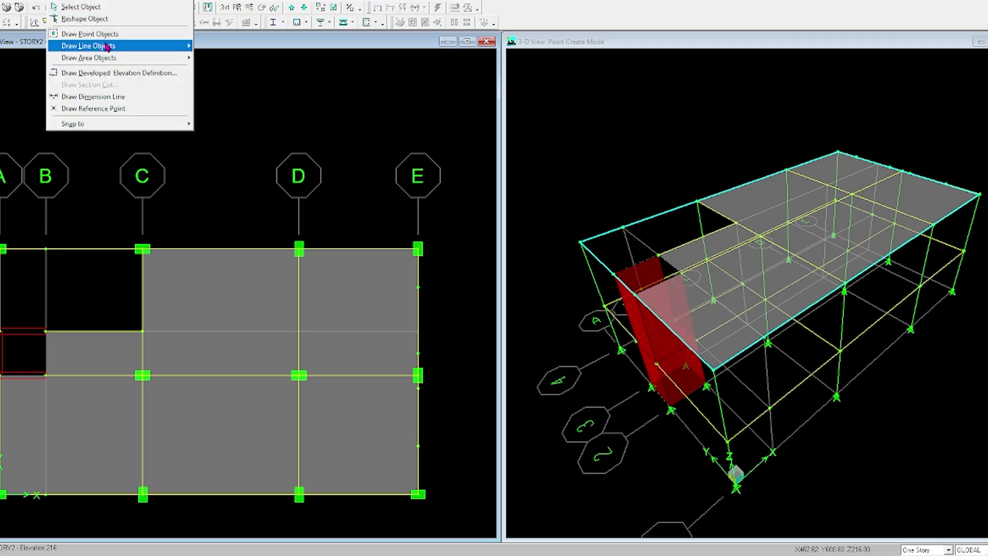
left_click(153, 41)
left_click(679, 155)
type("3")
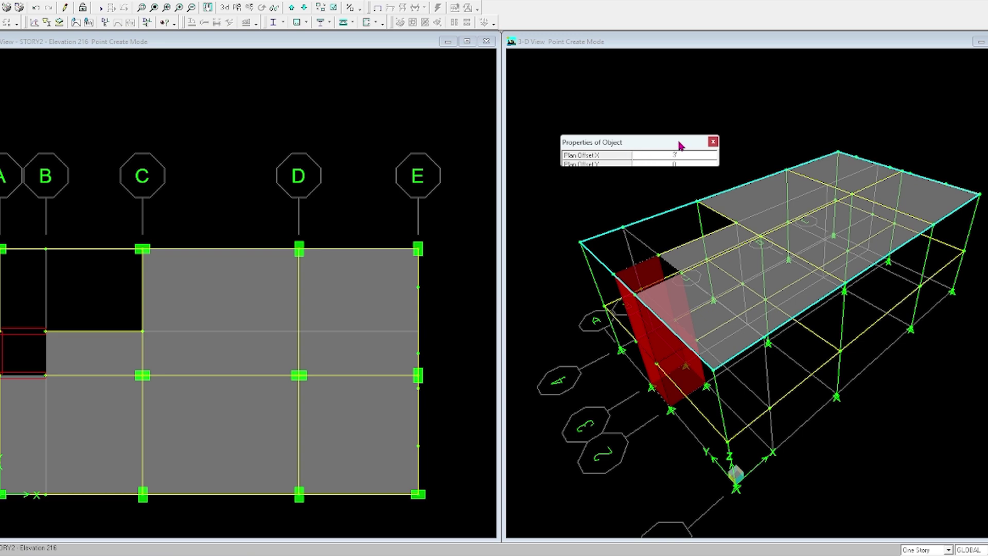
left_click(420, 289)
left_click(418, 353)
left_click(418, 446)
left_click(714, 142)
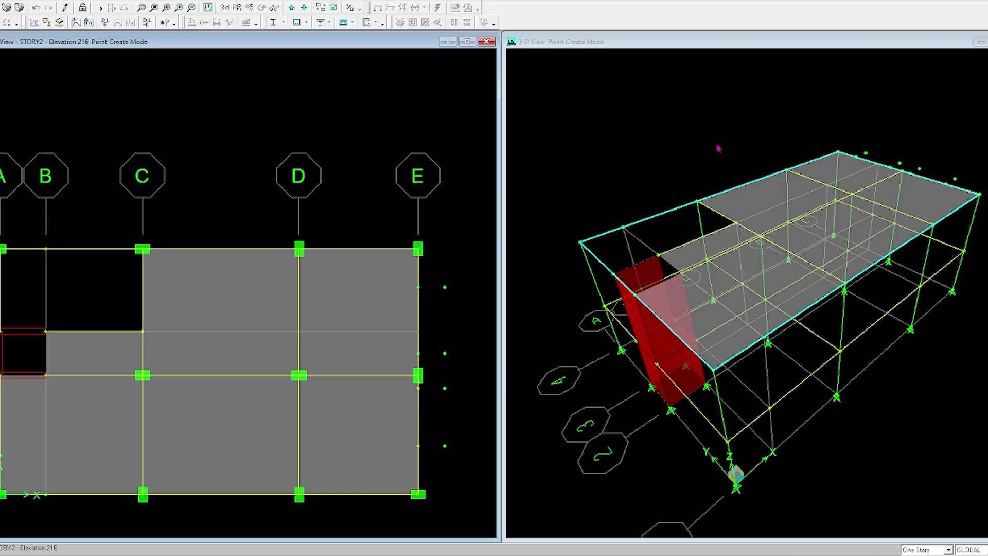
key("Escape")
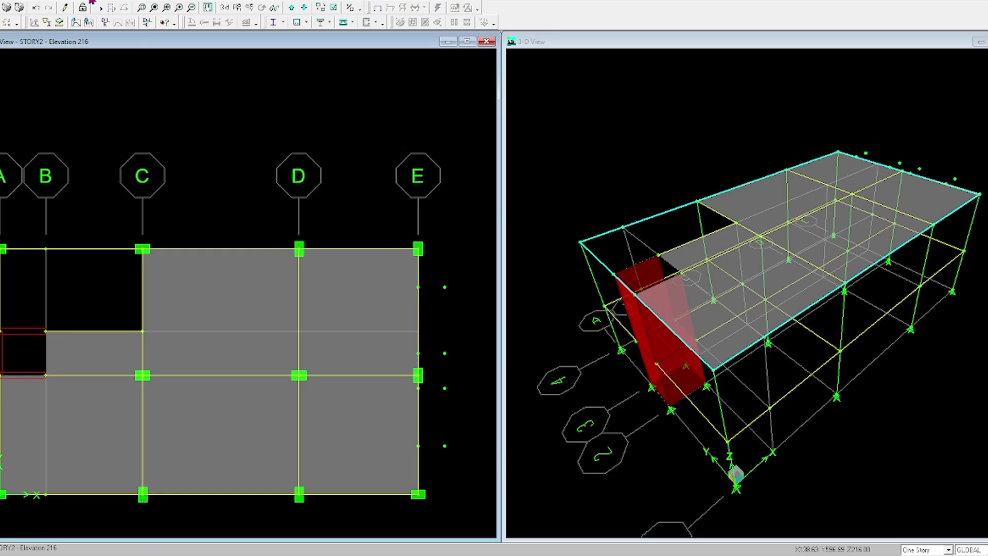
Draw an SS floor area over the projection beyond grid E between grids 2 and 4
left_click(67, 2)
mouse_move(118, 58)
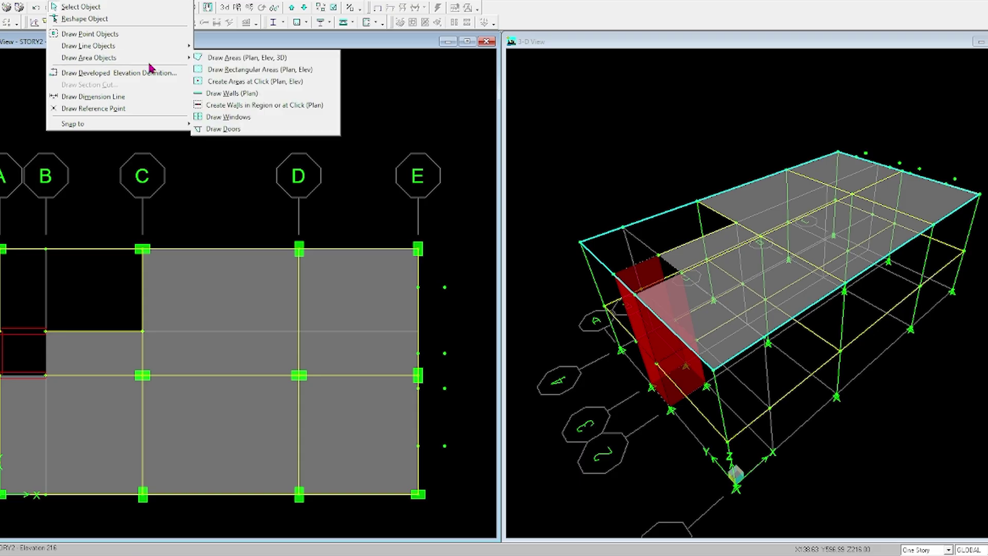
left_click(248, 64)
left_click(418, 287)
left_click(445, 287)
left_click(444, 353)
left_click(418, 353)
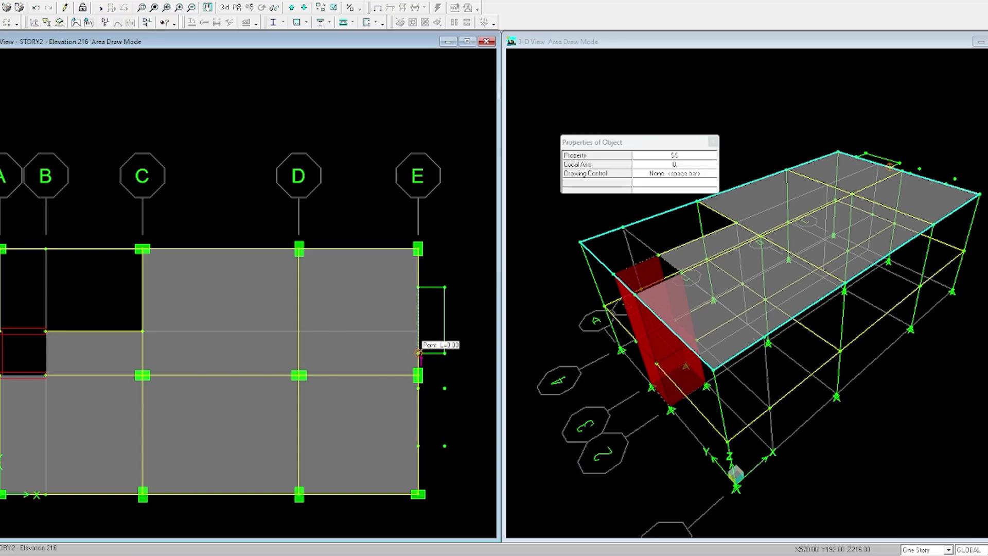
key("Return")
Draw an SS floor area over the projection beyond grid E between grids 1 and 2
left_click(418, 388)
left_click(445, 388)
left_click(445, 446)
left_click(418, 446)
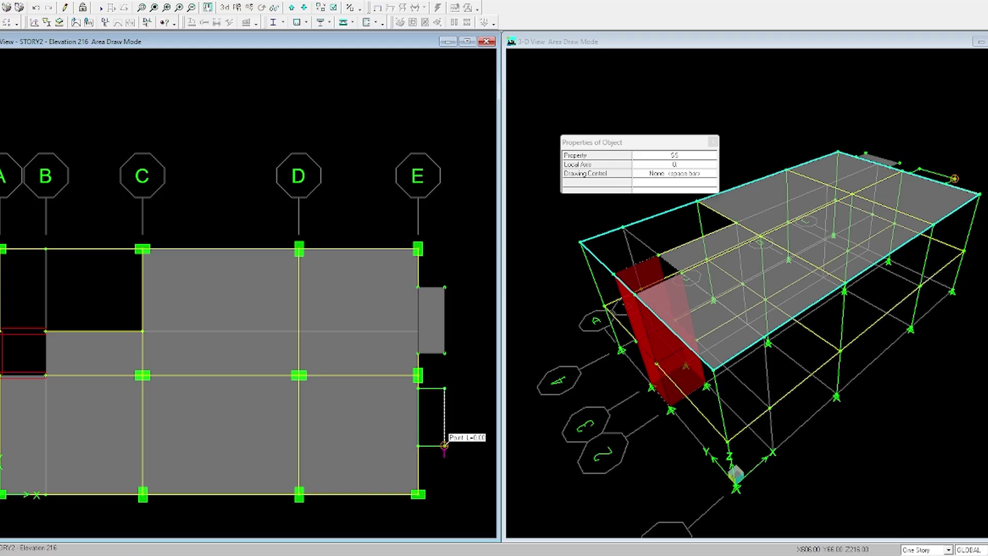
key("Return")
scroll(482, 367, "down", 2)
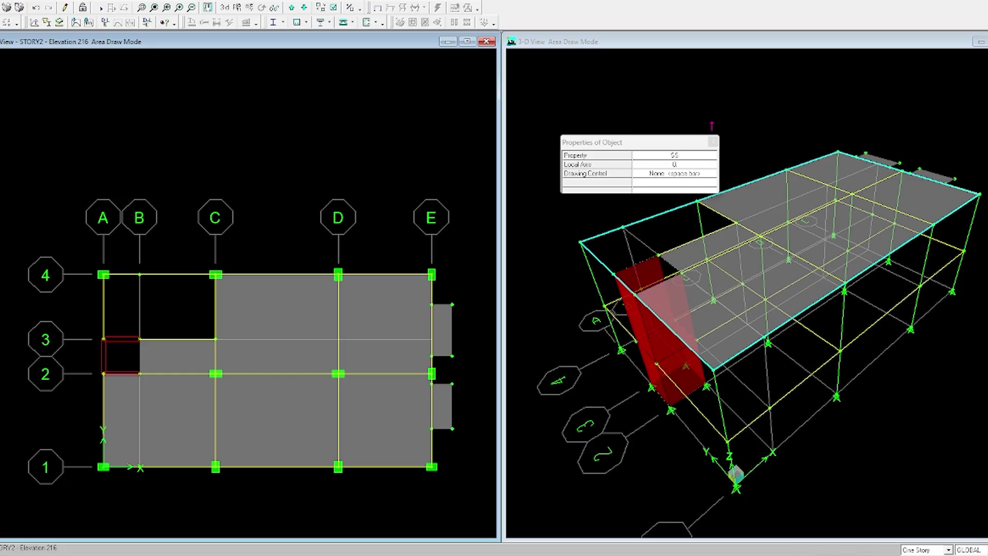
left_click(714, 142)
scroll(310, 178, "down", 2)
key("Escape")
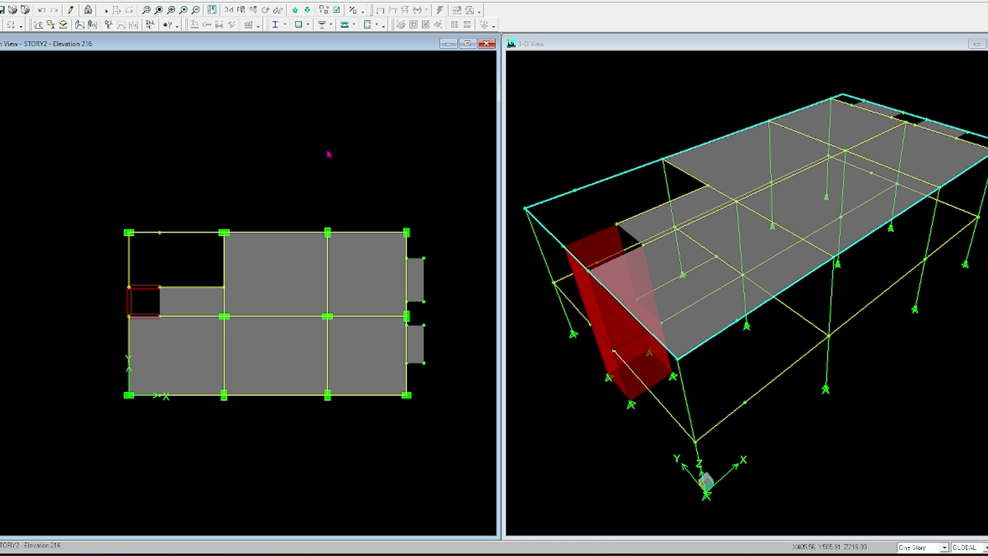
Turn off the grid lines in the plan view's building view options
left_click(323, 7)
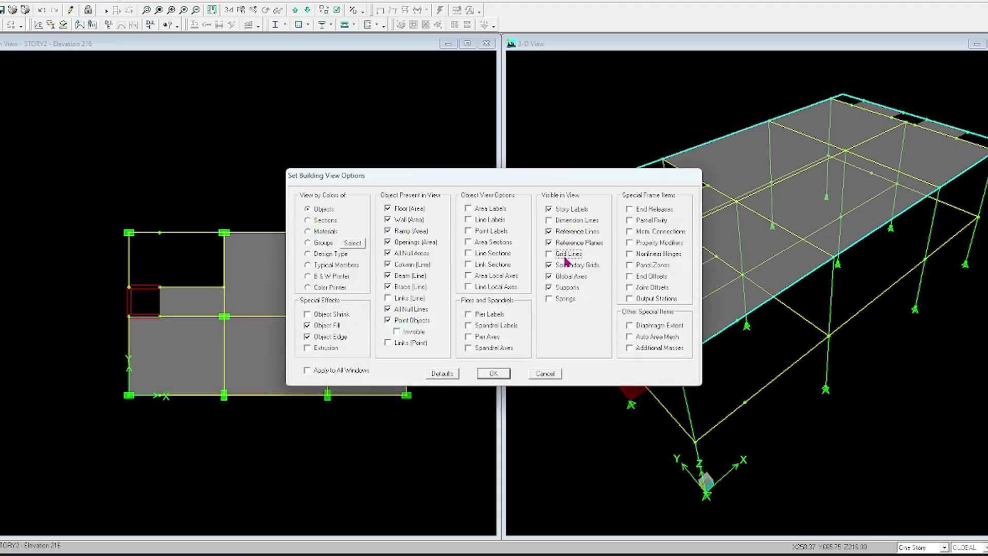
left_click(494, 373)
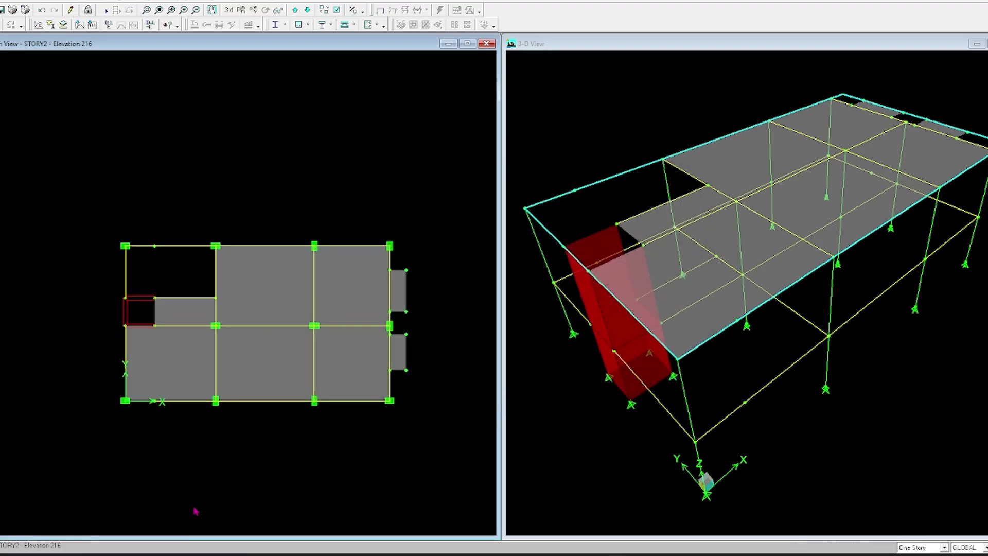
scroll(194, 510, "up", 1)
Select the open bay between grids A and C and grids 3 and 4 on STORY2 and STORY1, and show only that selection
mouse_move(75, 180)
left_mouse_down()
mouse_move(165, 261)
mouse_move(229, 292)
left_mouse_up()
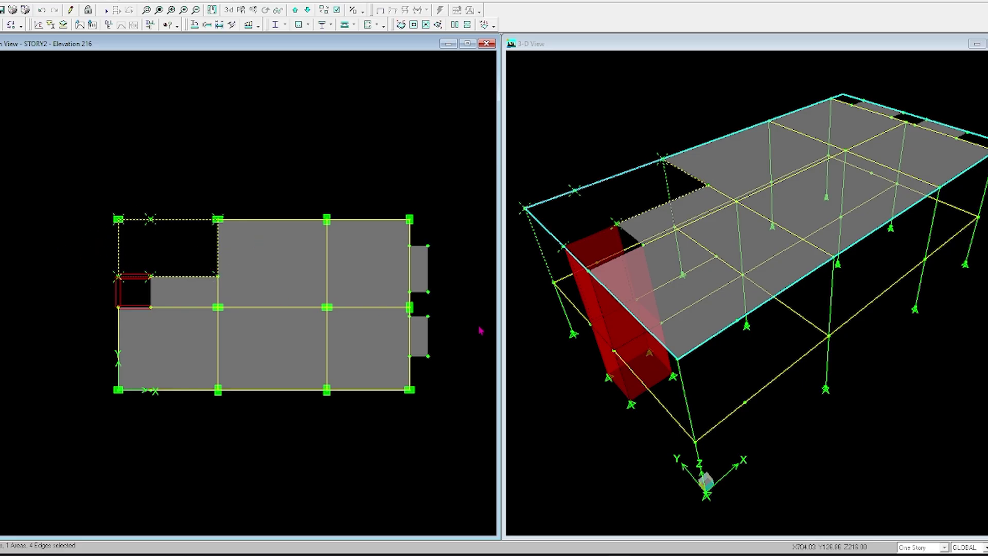
left_click(307, 11)
left_click_drag(83, 181, 239, 285)
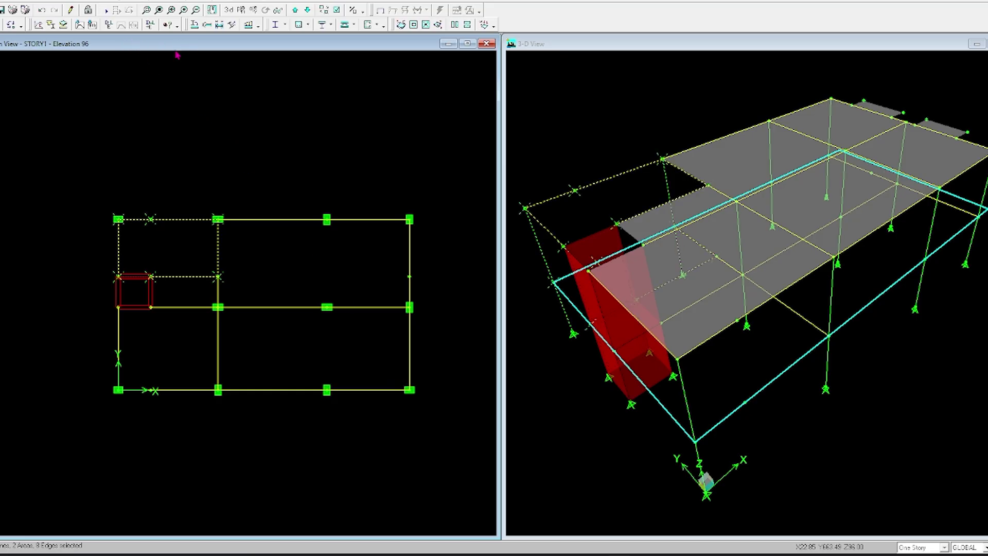
left_click(295, 10)
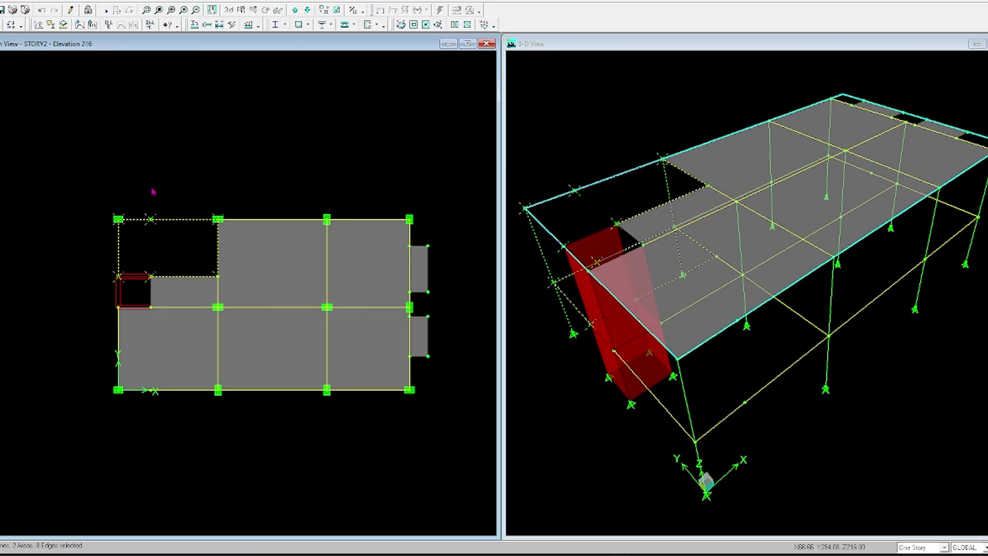
left_click(9, 3)
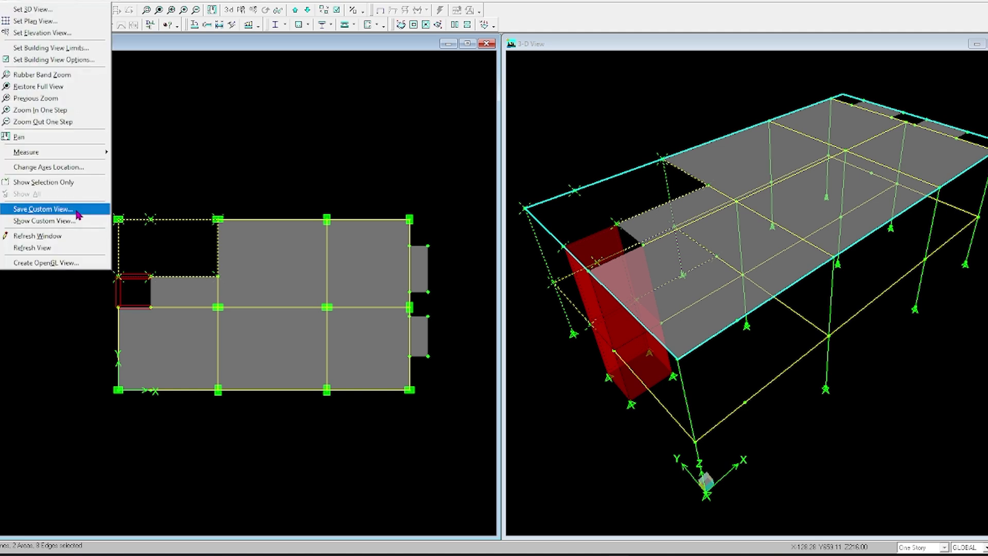
left_click(71, 190)
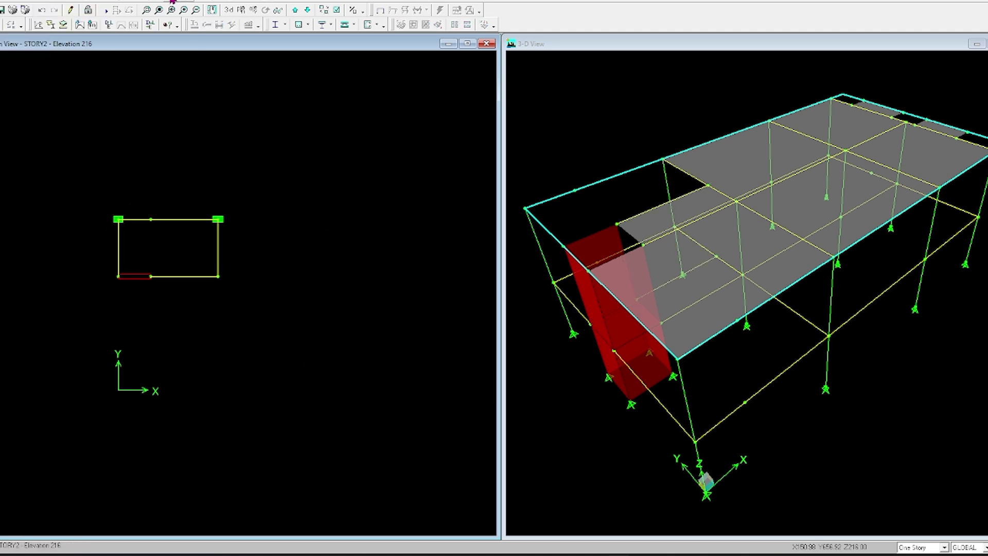
Show the isolated bay in 3-D, orbited and enlarged so the beams of both stories can be picked
left_click(228, 10)
middle_click_drag(274, 278, 215, 278, "shift")
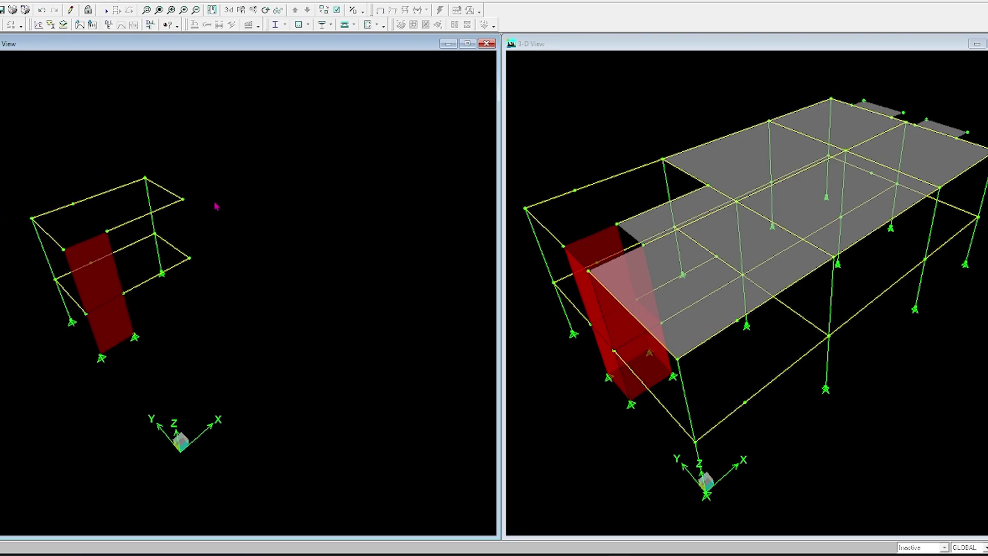
left_click(265, 10)
left_click_drag(165, 124, 110, 81)
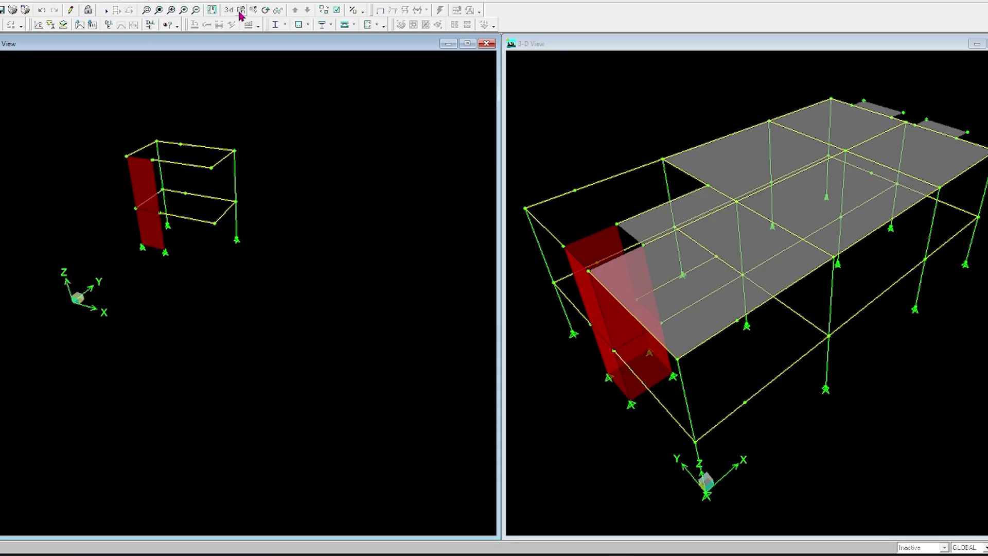
left_click(212, 10)
left_click_drag(199, 192, 213, 291)
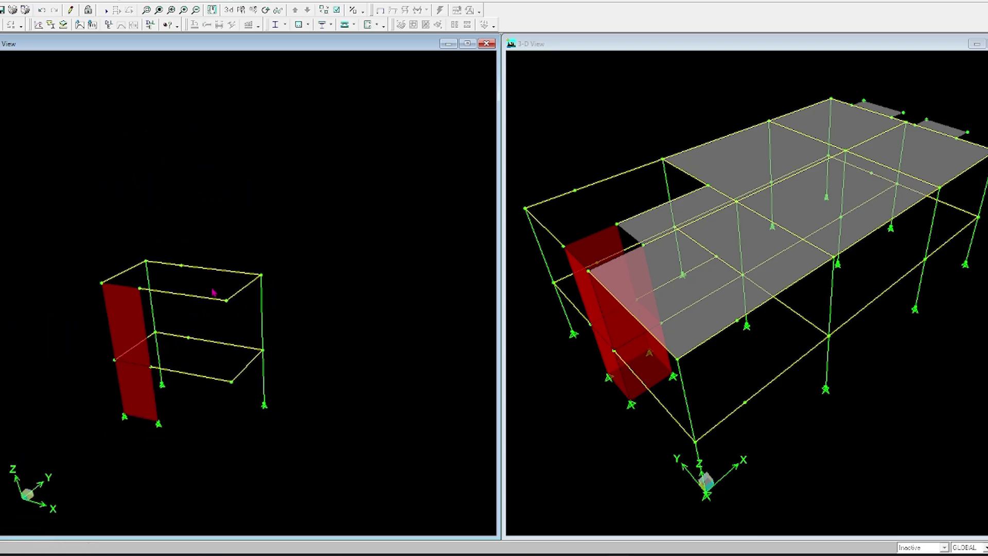
left_click(266, 10)
mouse_move(103, 230)
left_mouse_down()
mouse_move(113, 222)
mouse_move(72, 214)
mouse_move(130, 282)
left_mouse_up()
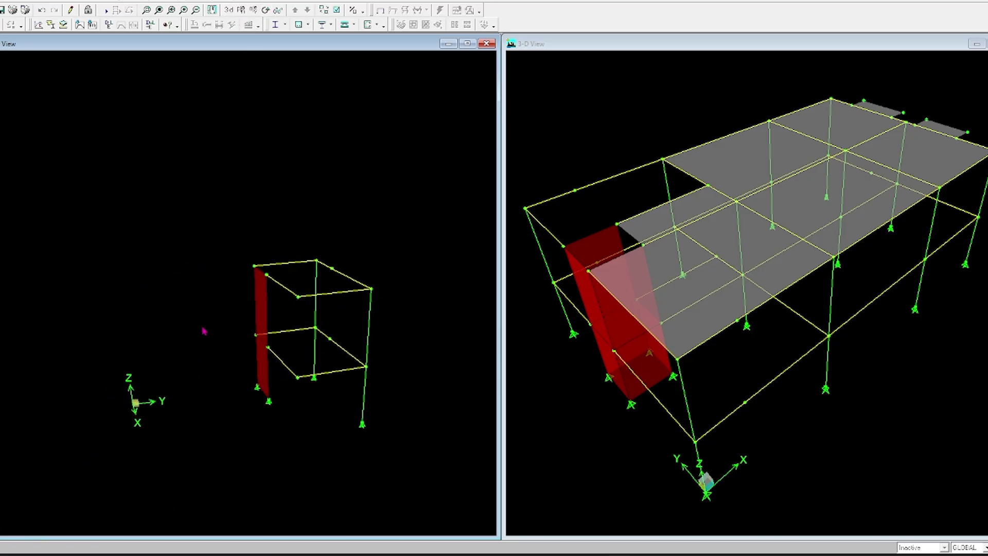
left_click(182, 10)
left_click(212, 10)
left_click_drag(288, 117, 176, 130)
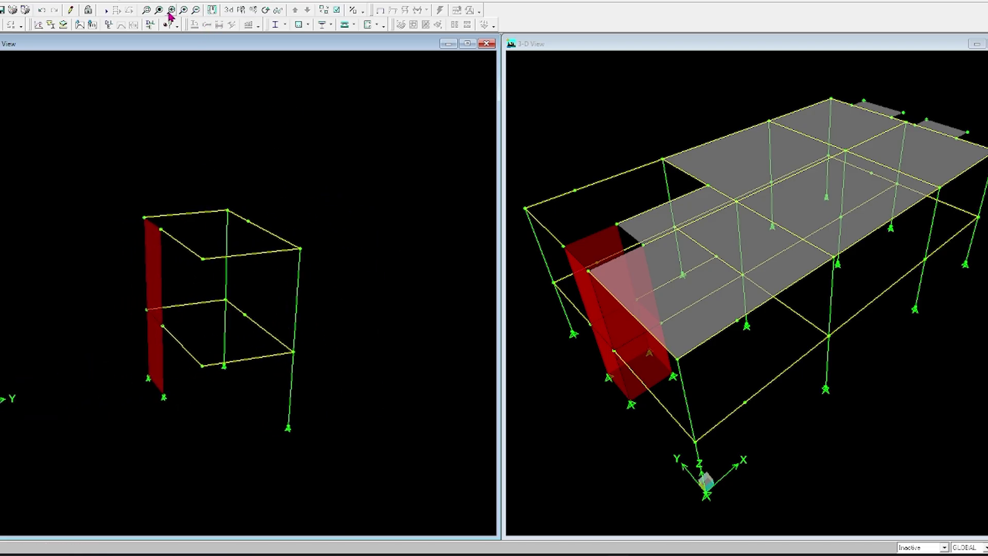
left_click(266, 10)
mouse_move(216, 170)
left_mouse_down()
mouse_move(190, 191)
mouse_move(210, 267)
mouse_move(209, 235)
mouse_move(485, 261)
left_mouse_up()
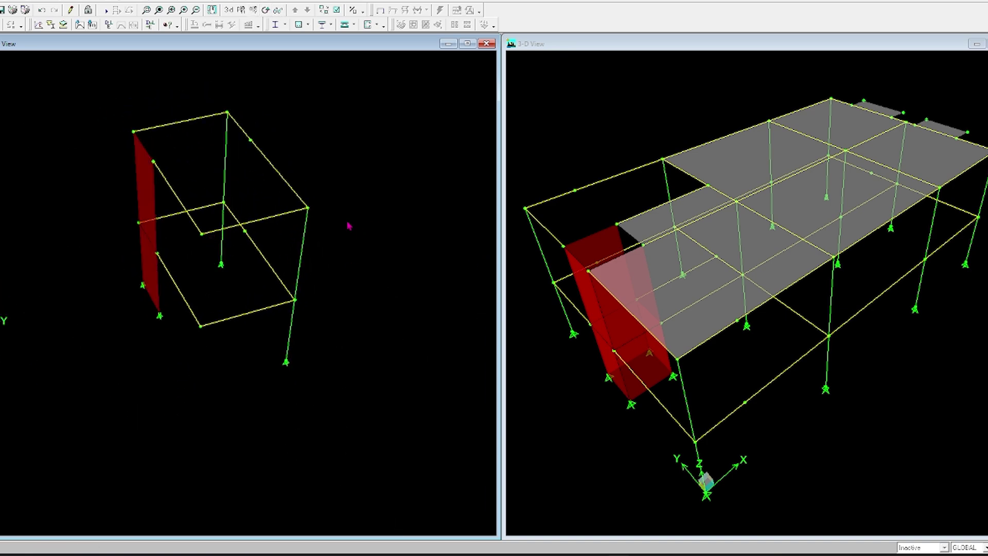
Move the STORY2 beam on grid A between grids 3 and 4 by Delta Z -5'
left_click(181, 124)
left_click(945, 520)
left_click(472, 448)
left_click(2, 1)
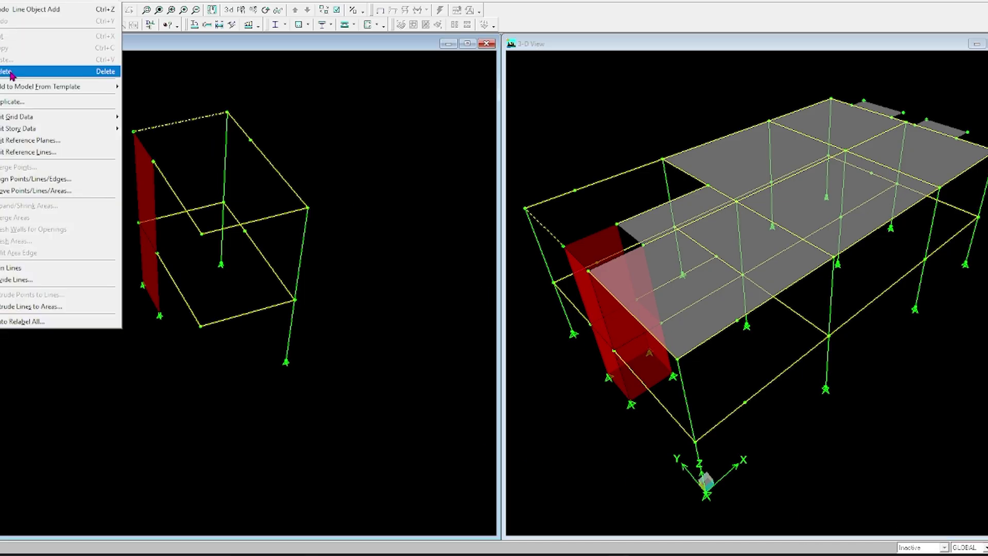
left_click(54, 194)
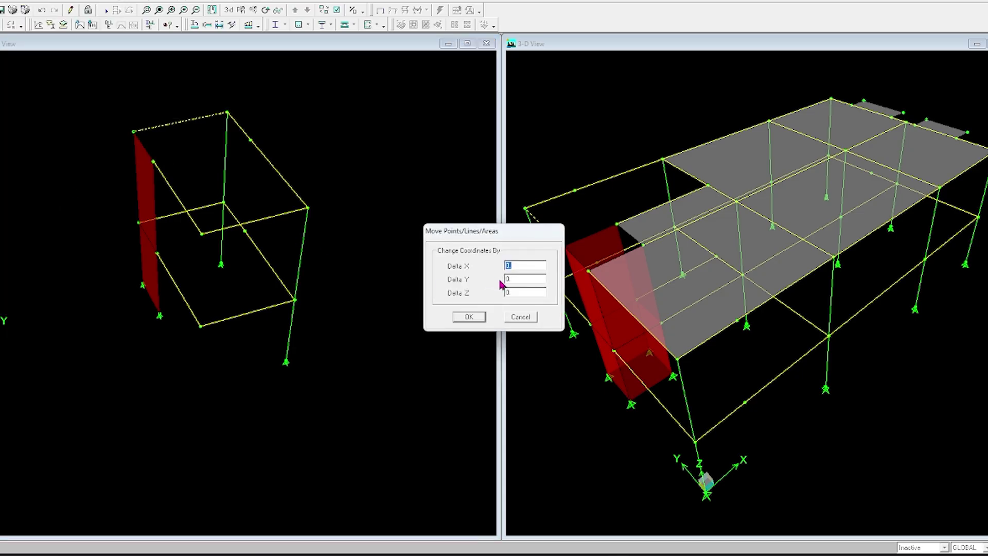
double_click(520, 293)
key("BackSpace")
type("-5")
left_click(469, 316)
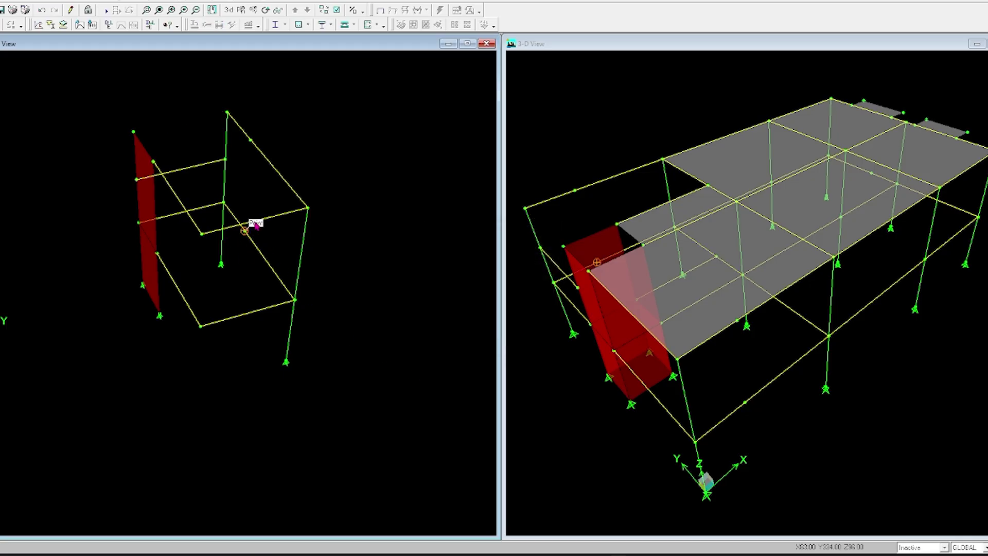
Replicate the grid C beams between grids 3 and 4 on STORY2 and STORY1 linearly with a dx of -60
left_click(268, 223)
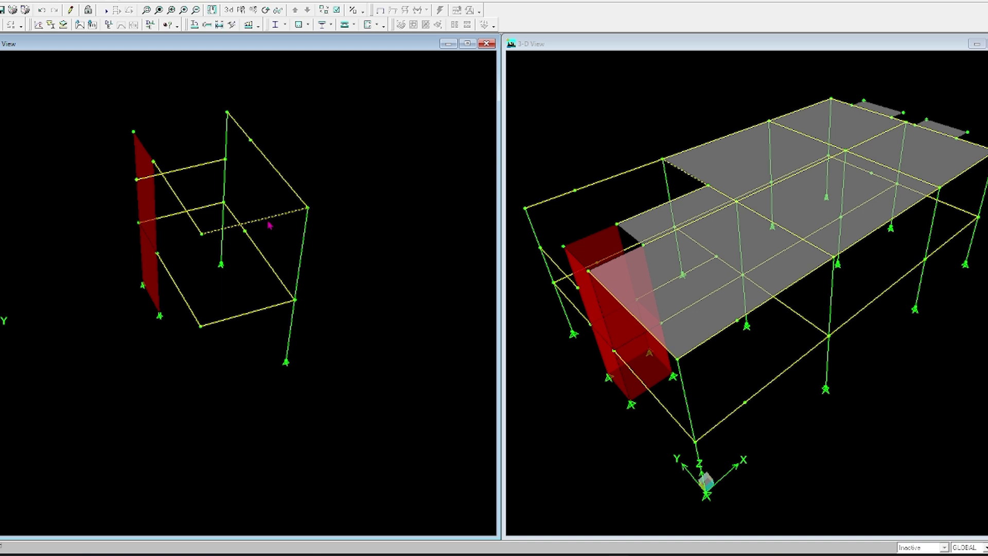
left_click(262, 312)
left_click(21, 1)
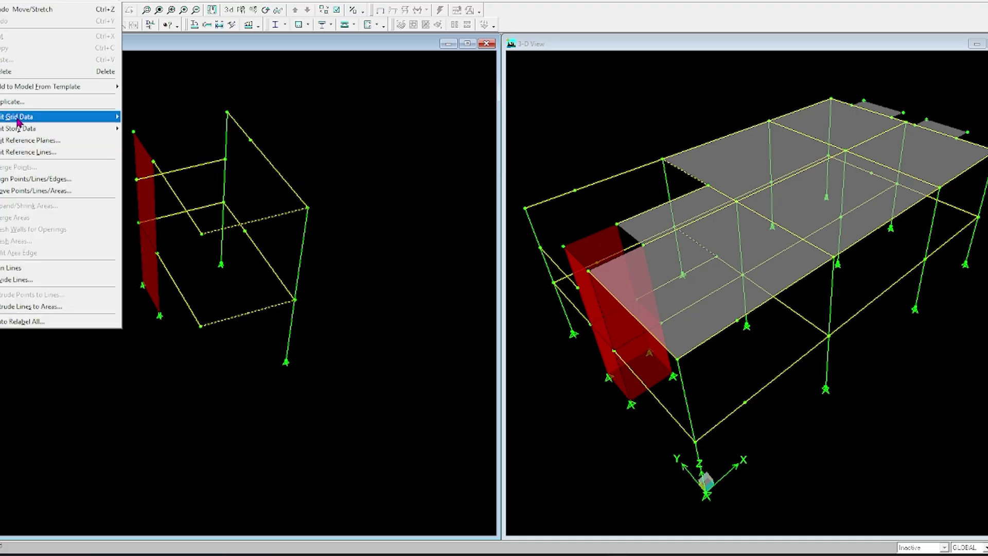
left_click(56, 102)
left_click(467, 248)
left_click_drag(483, 248, 443, 247)
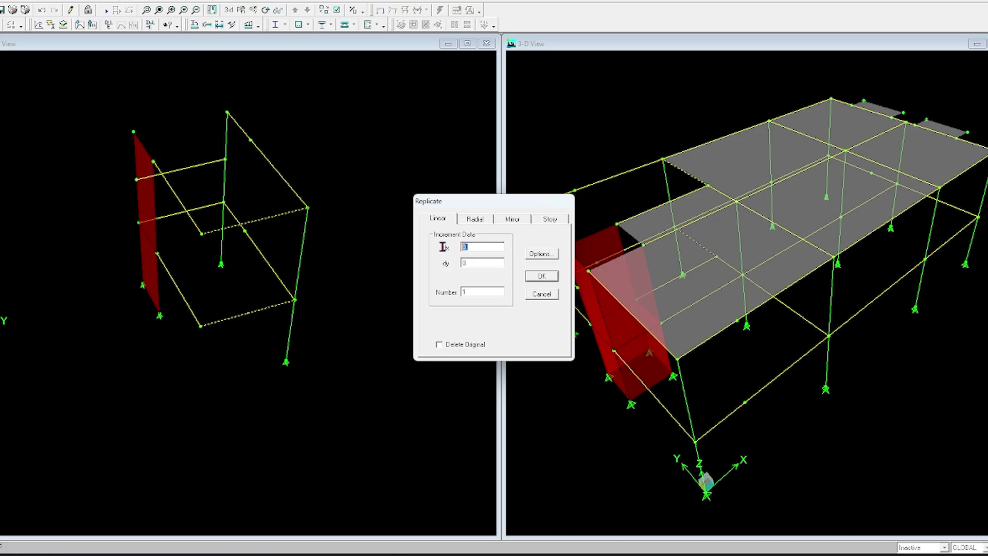
type("-60")
left_click(539, 277)
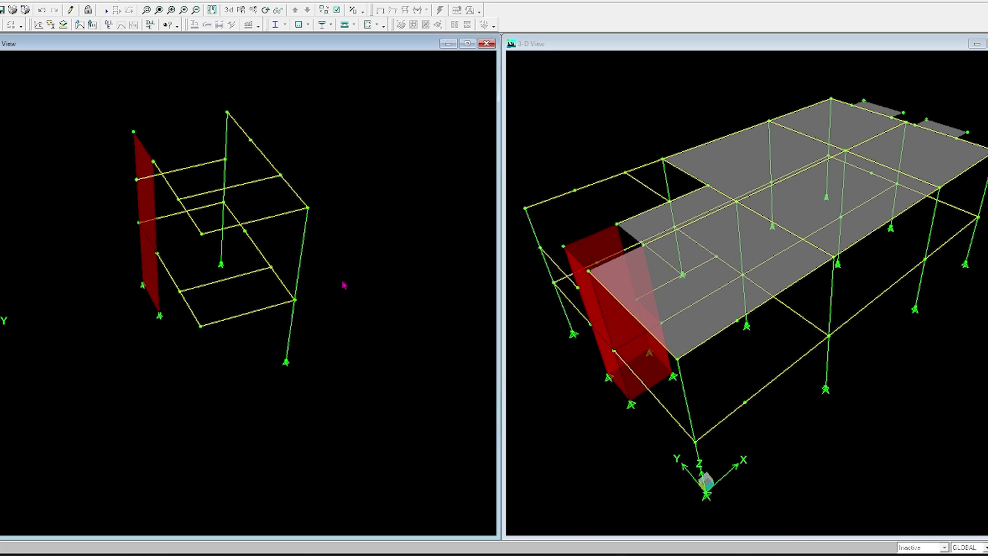
Replicate the lowered grid A beam between grids 3 and 4 once, with a dx of 48
left_click(179, 173)
left_click(8, 1)
left_click(37, 101)
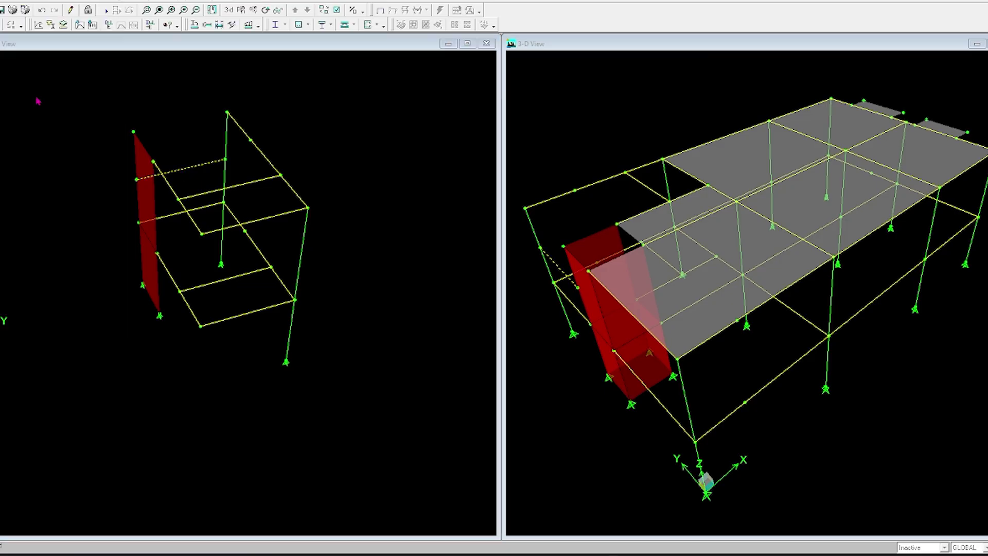
type("4")
left_click(542, 275)
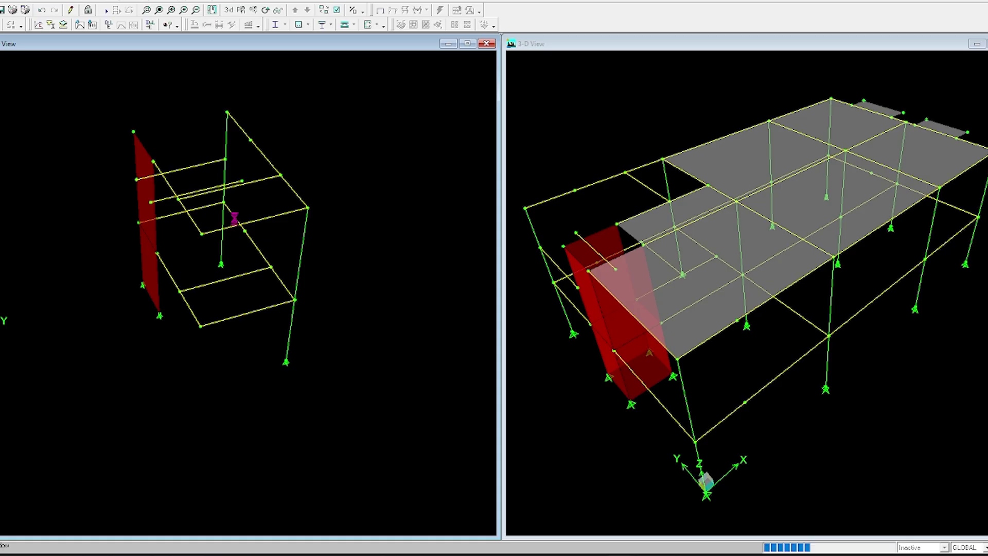
Divide the three replicated beams of the stair bay into two equal segments each
scroll(267, 241, "down", 3)
scroll(270, 241, "up", 2)
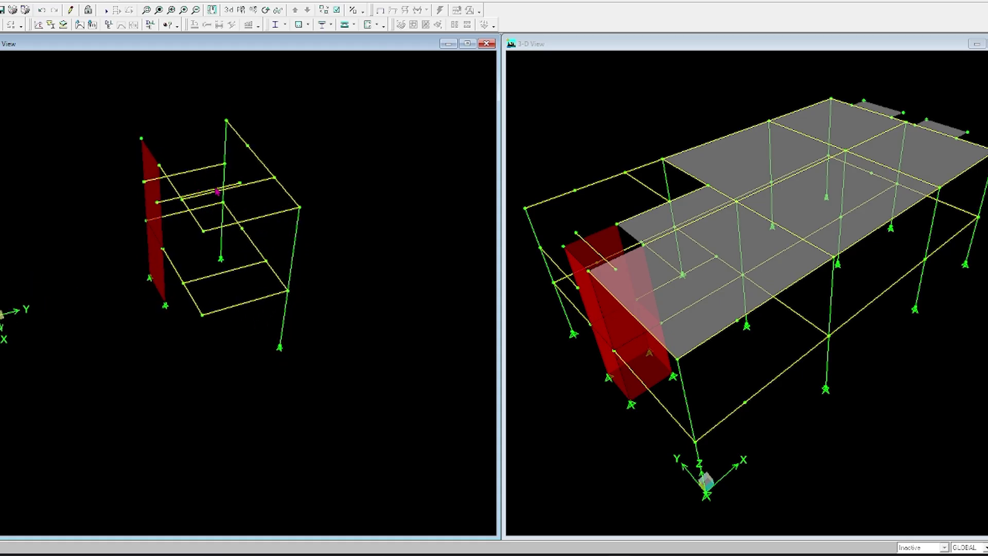
left_click(267, 11)
left_click_drag(263, 119, 253, 211)
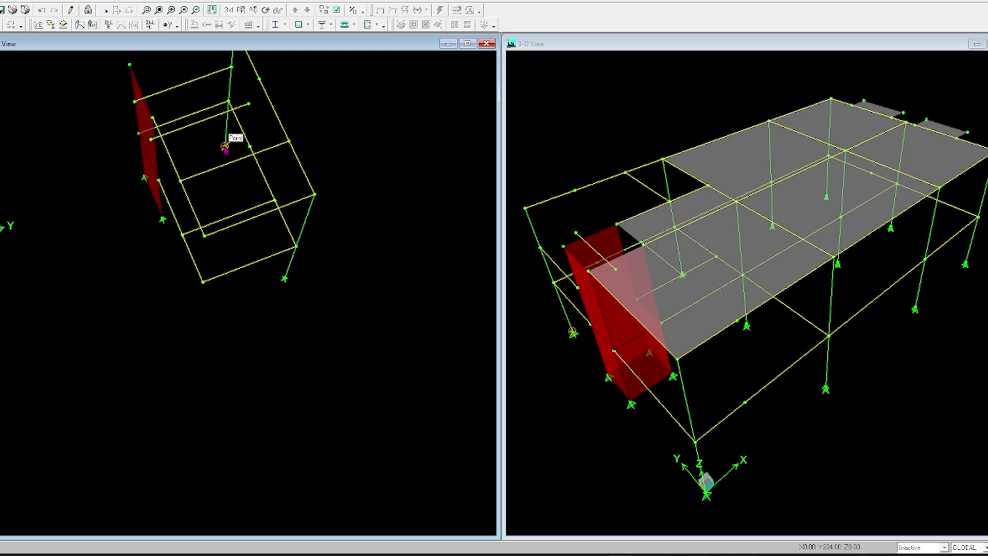
left_click(230, 164)
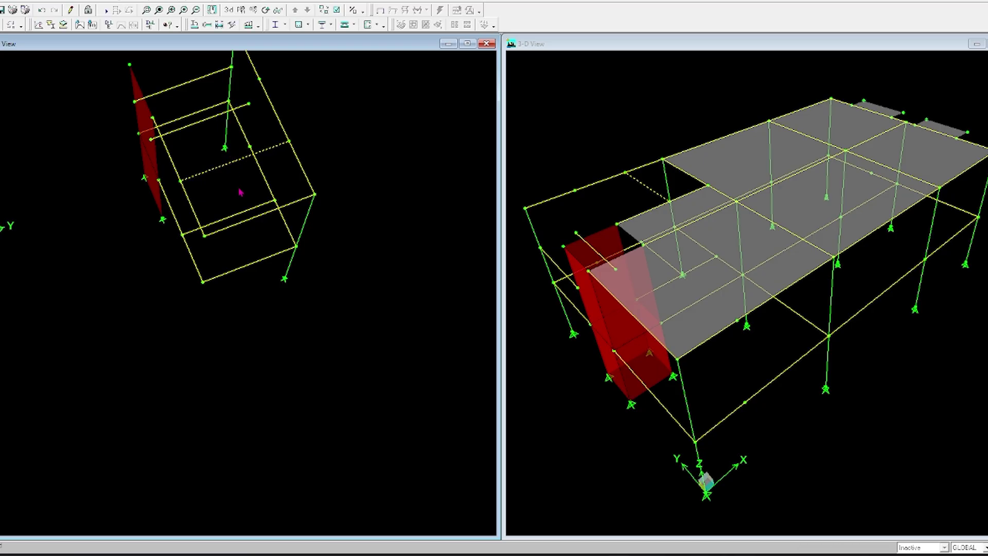
left_click(256, 212)
scroll(222, 144, "down", 6)
scroll(223, 145, "up", 5)
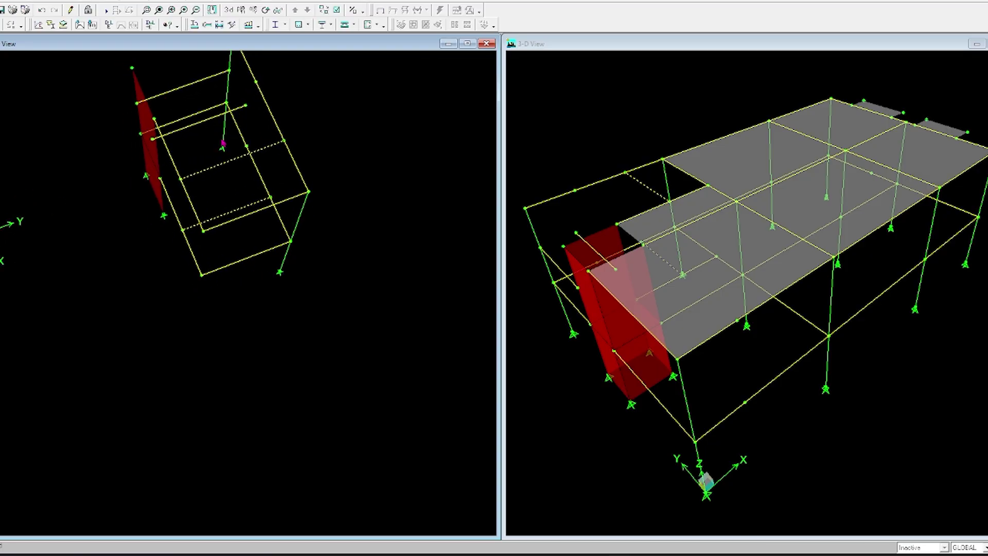
left_click(207, 122)
left_click(1, 1)
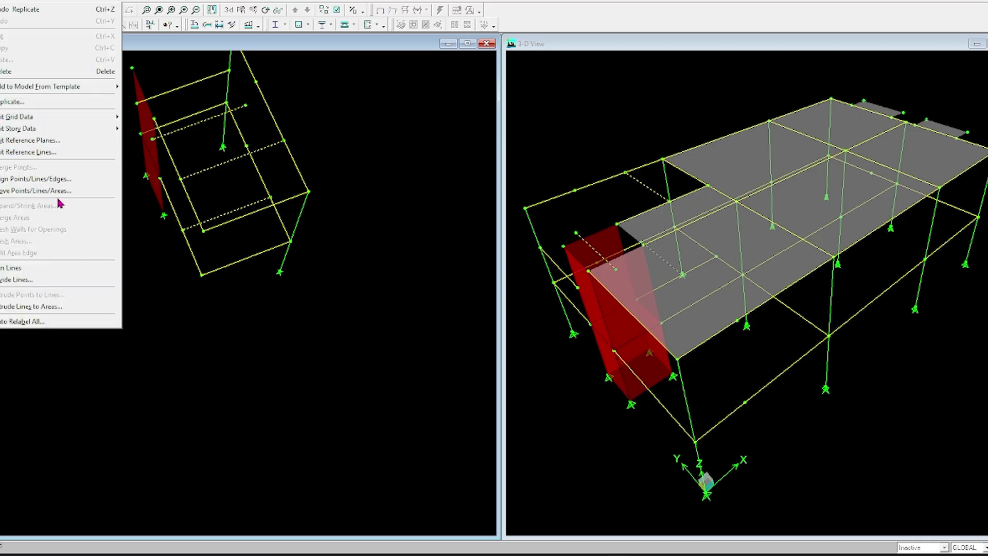
left_click(53, 279)
left_click(468, 327)
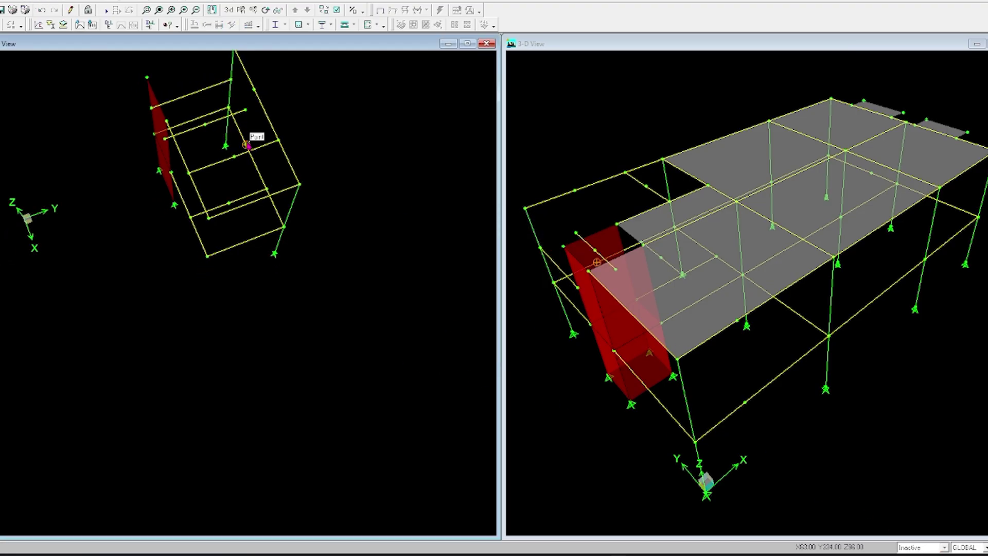
Draw an area with property SS on STORY1 between the replicated beam and the grid C beam as the lower floor landing
scroll(239, 134, "up", 1)
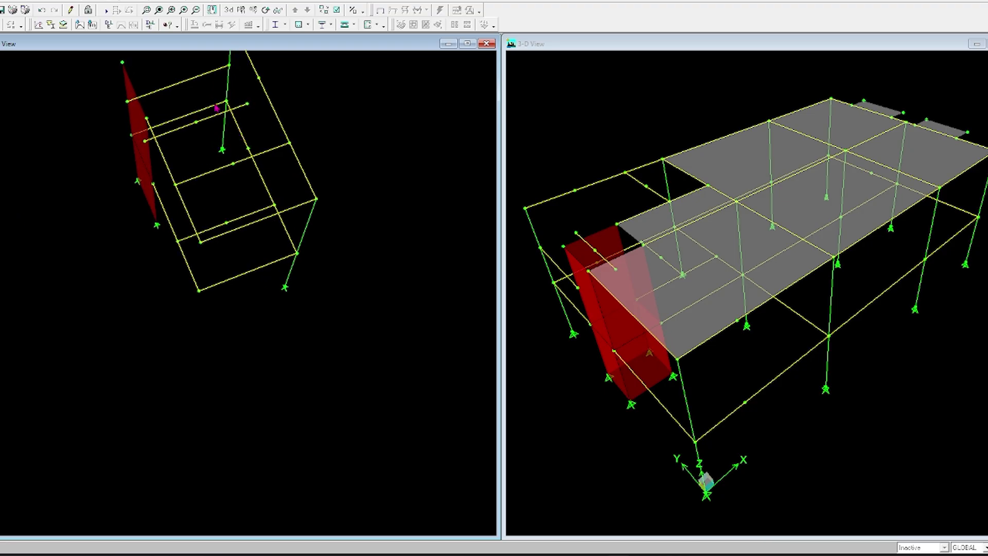
left_click(72, 2)
mouse_move(114, 61)
left_click(245, 60)
left_click(540, 256)
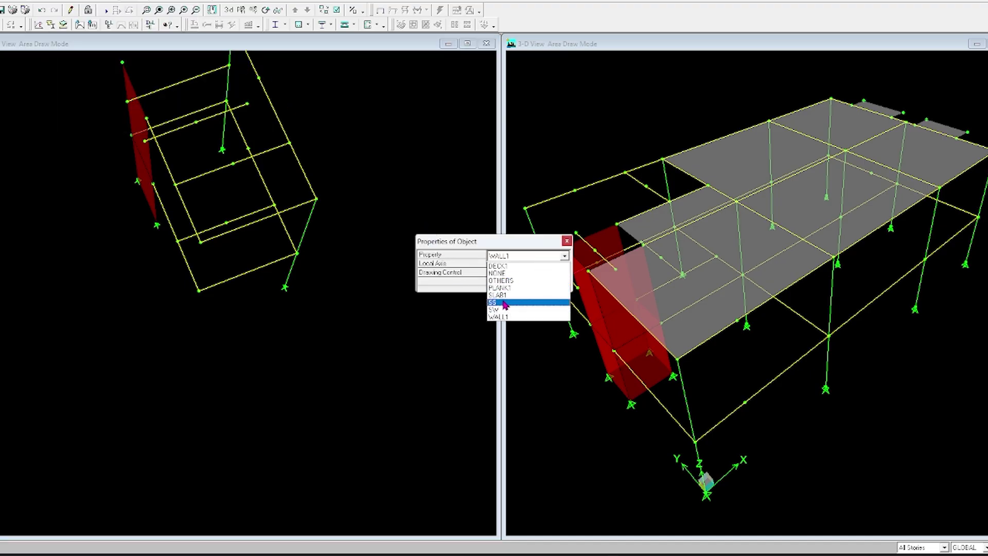
left_click(505, 305)
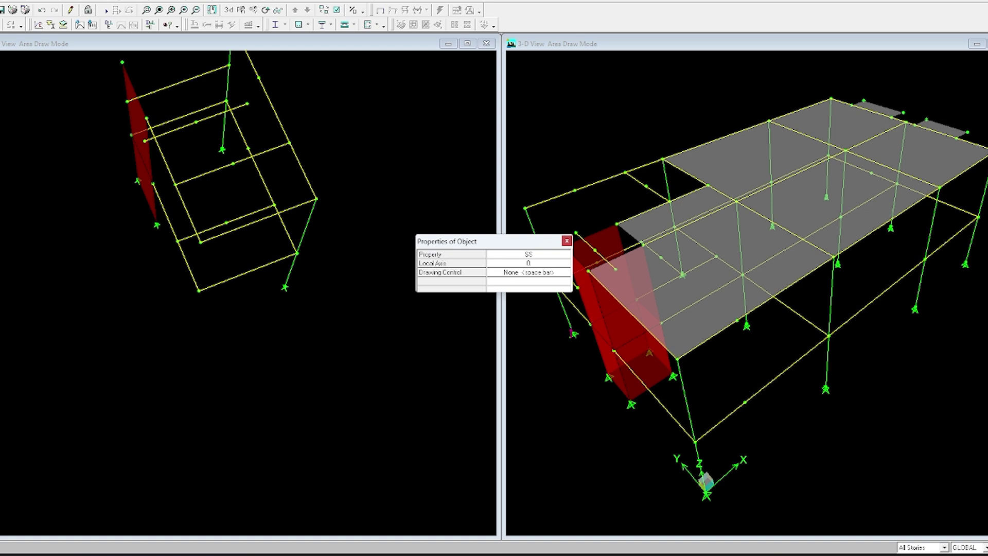
left_click(945, 549)
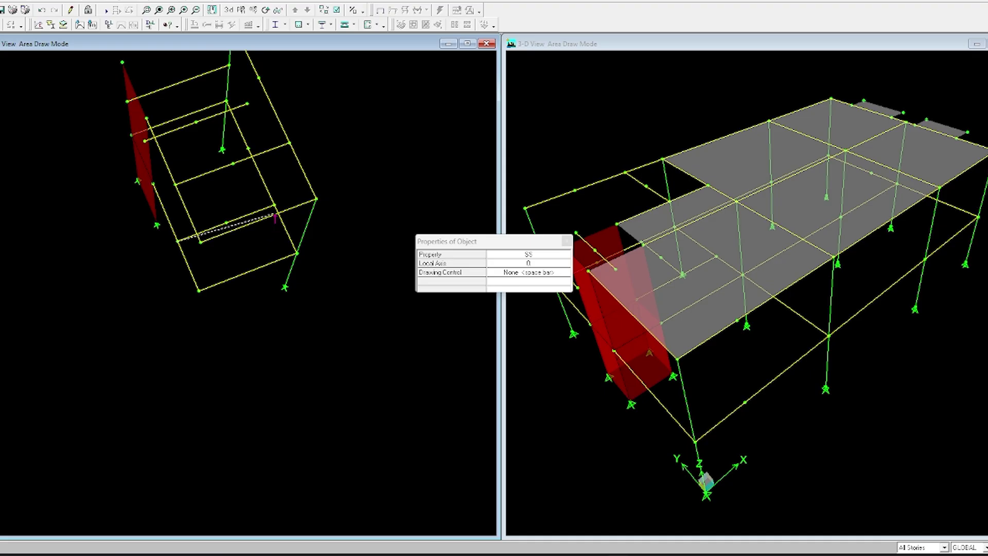
left_click(297, 252)
left_click(178, 241)
left_click(206, 289)
key("Return")
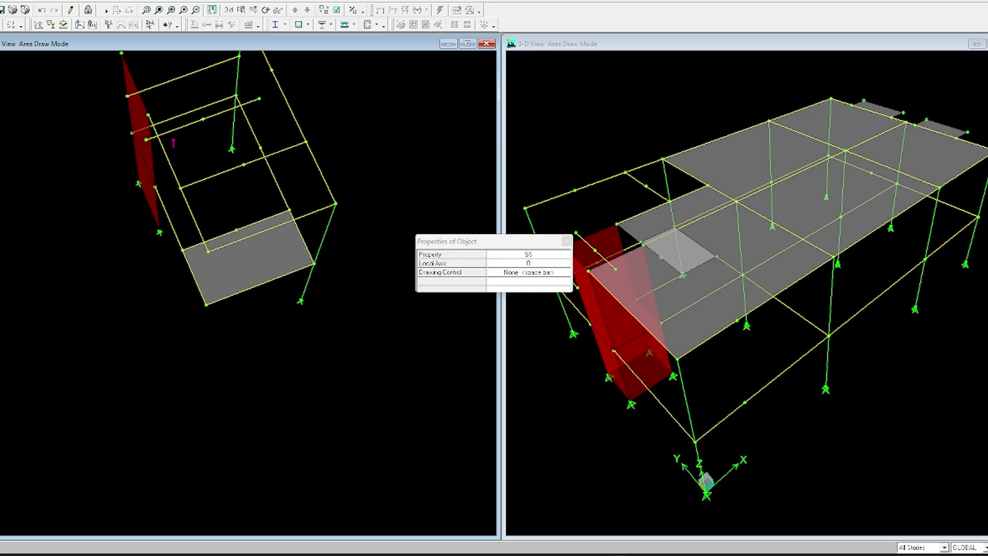
Draw the SS mid-landing slab between the lowered grid A beam and its copy
left_click(266, 10)
left_click_drag(269, 57, 68, 192)
left_click(91, 176)
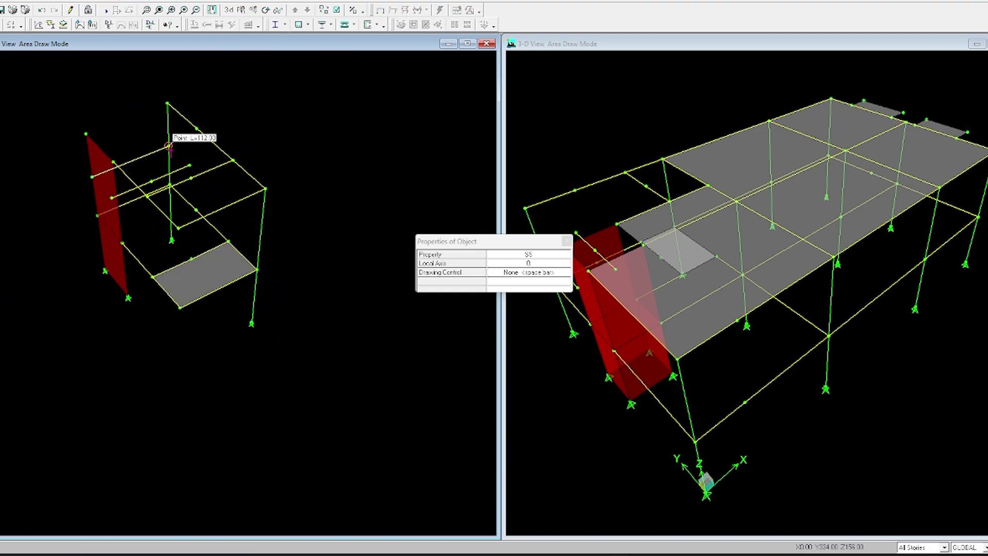
left_click(189, 164)
double_click(112, 197)
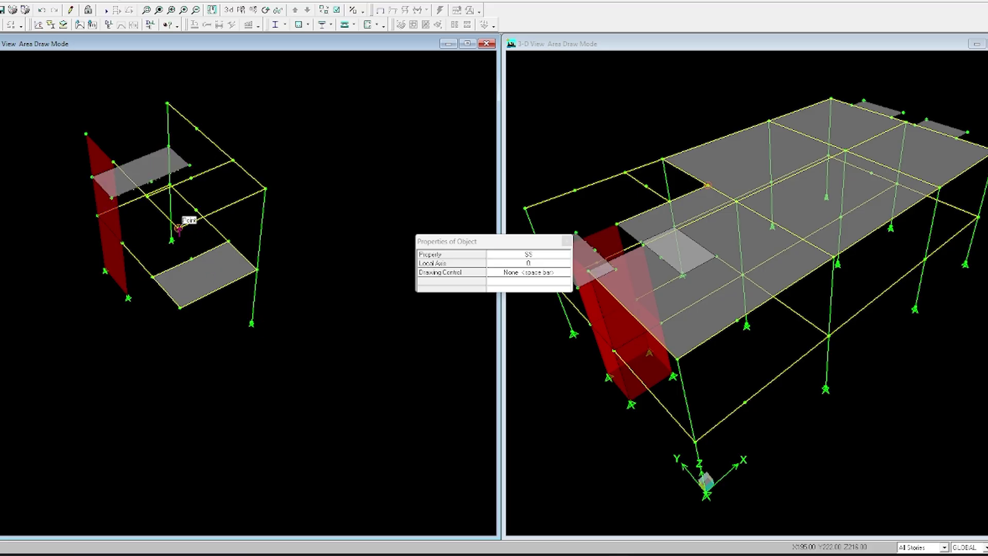
Draw the SS landing slab on STORY2 between the replicated beam and the grid C beam
left_click(233, 160)
left_click(265, 189)
double_click(177, 226)
Draw the lower SS stair flight from half of the STORY1 landing edge up to the adjoining half of the mid-landing edge
middle_click_drag(178, 227, 354, 108)
left_click(110, 328)
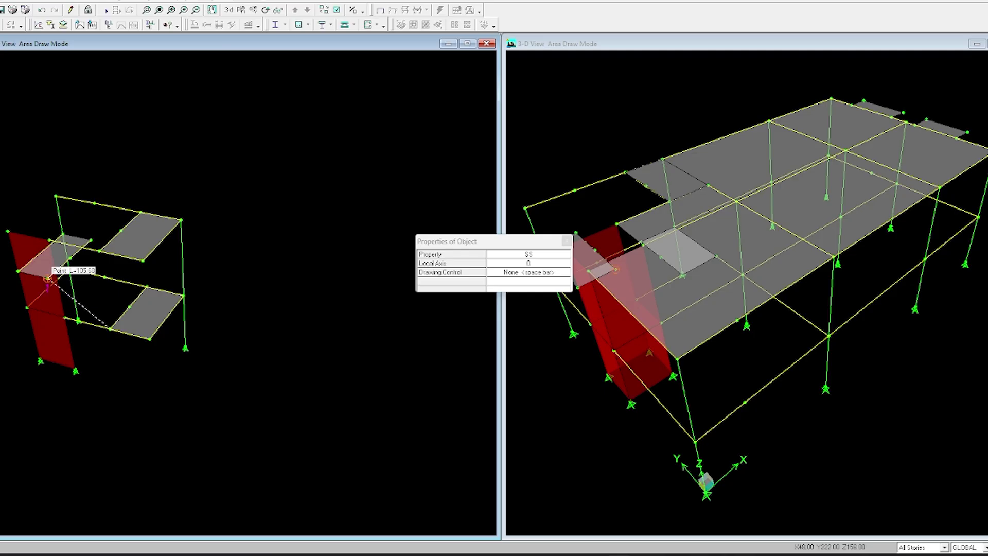
left_click(70, 260)
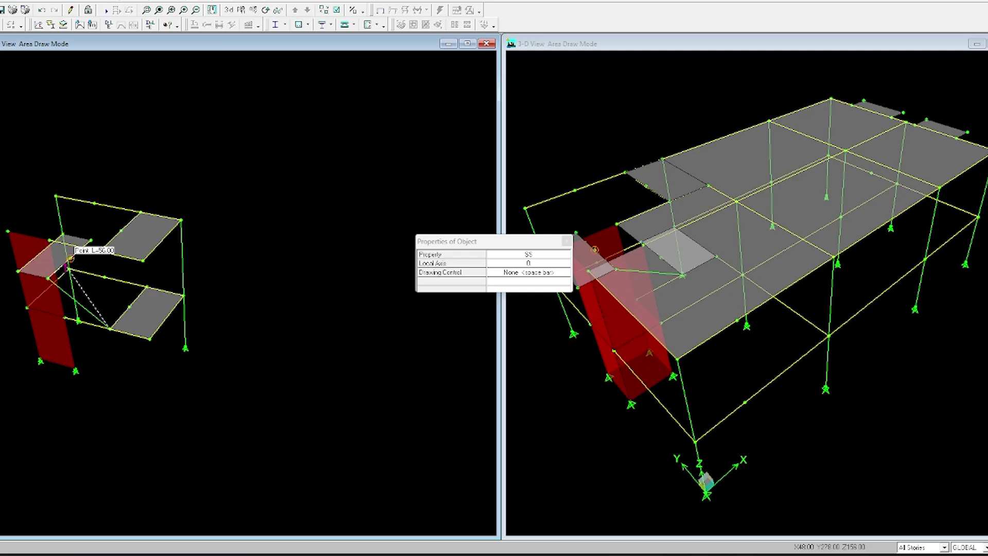
left_click(129, 307)
key("Return")
Draw the upper SS stair flight from the other half of the mid-landing edge to the STORY2 landing edge, and leave area drawing
left_click(69, 257)
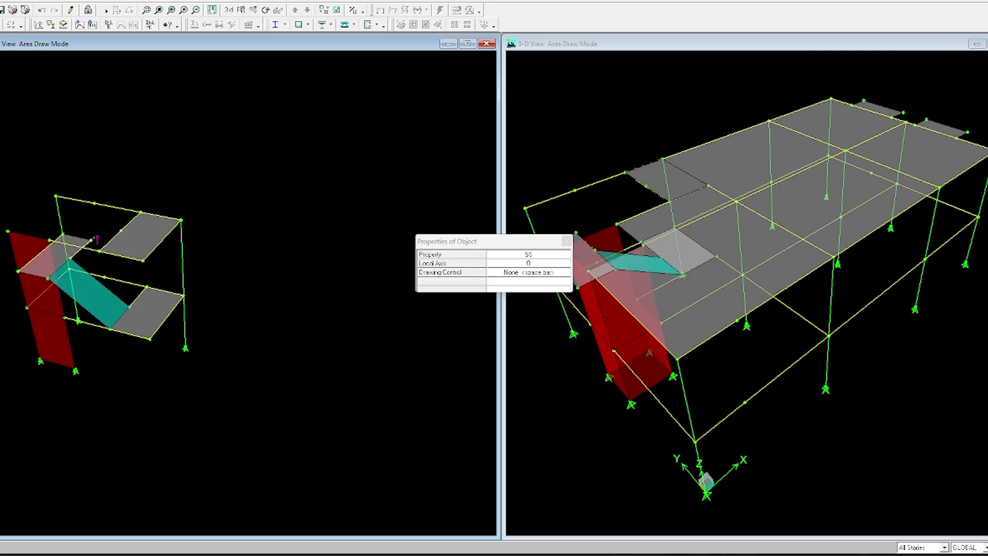
left_click(141, 212)
left_click(122, 230)
left_click(91, 240)
key("Return")
scroll(325, 381, "down", 1)
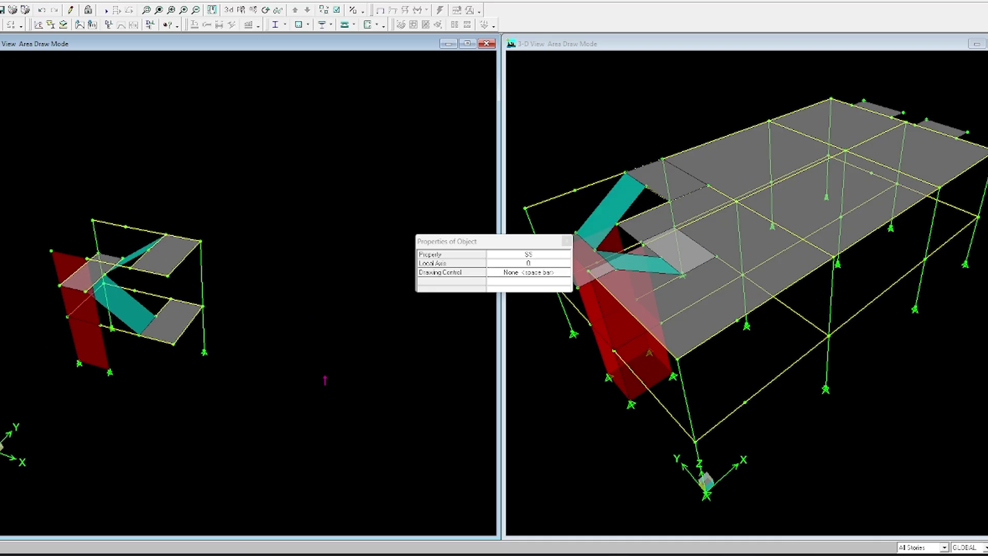
scroll(324, 379, "down", 1)
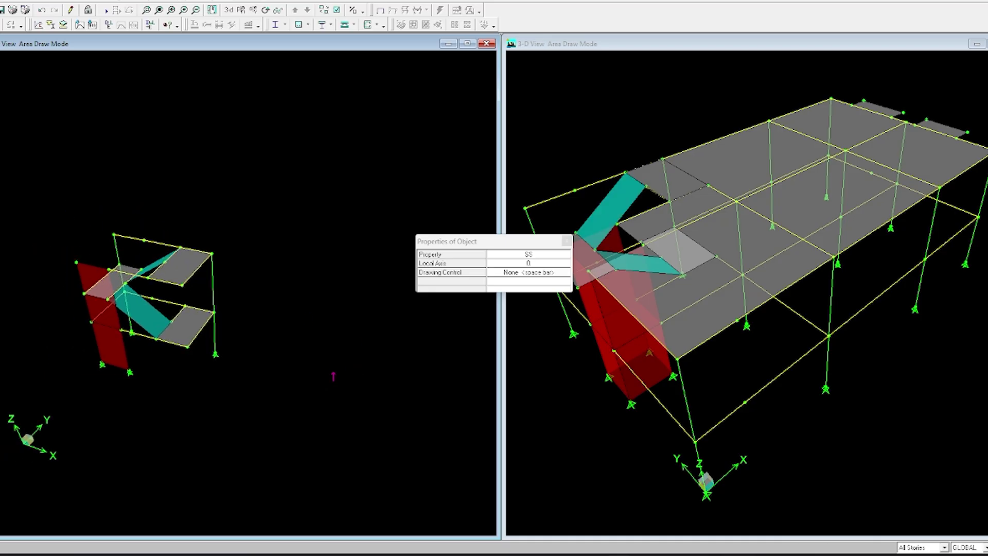
left_click(567, 241)
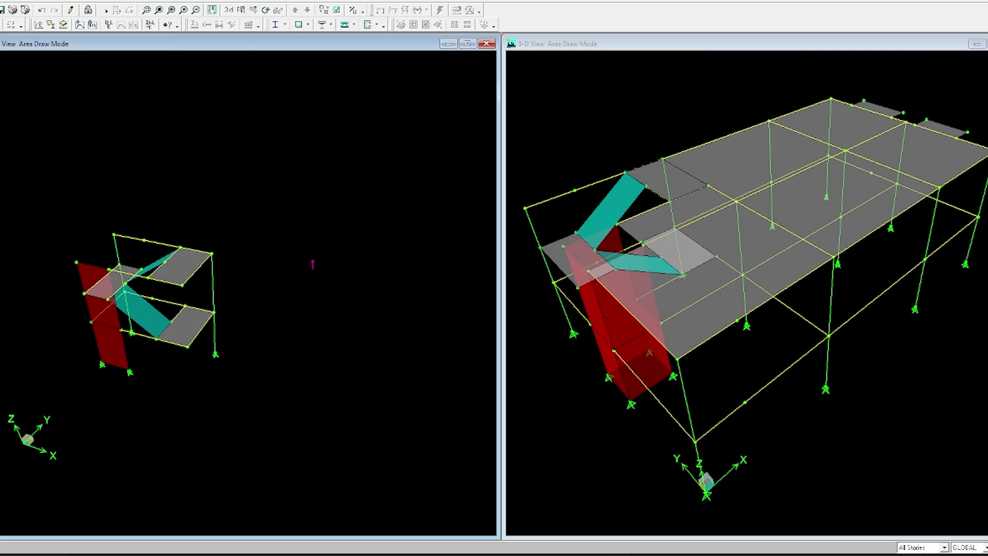
key("Escape")
Show all objects of the model again and display the STORY2 plan beside the 3-D view
left_click(7, 2)
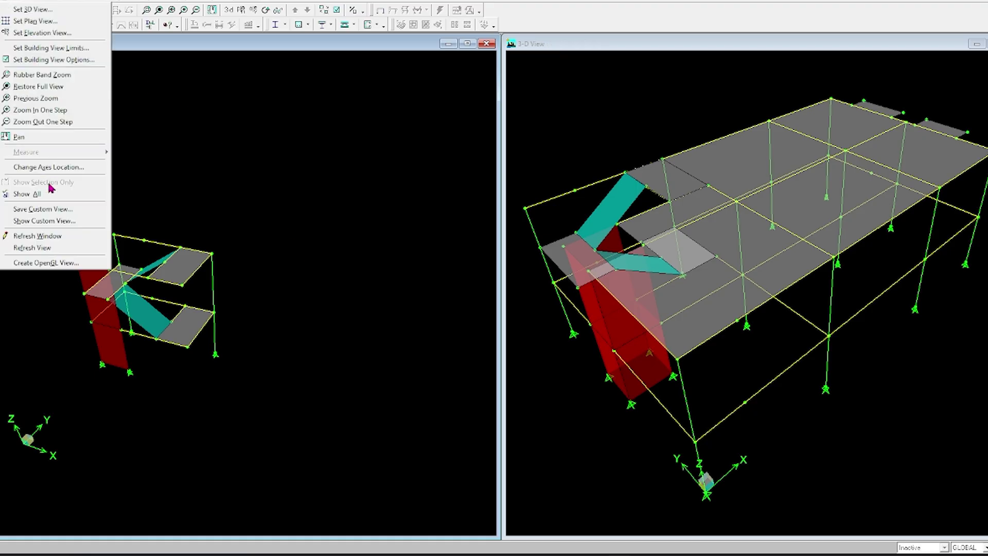
left_click(49, 193)
scroll(257, 263, "down", 1)
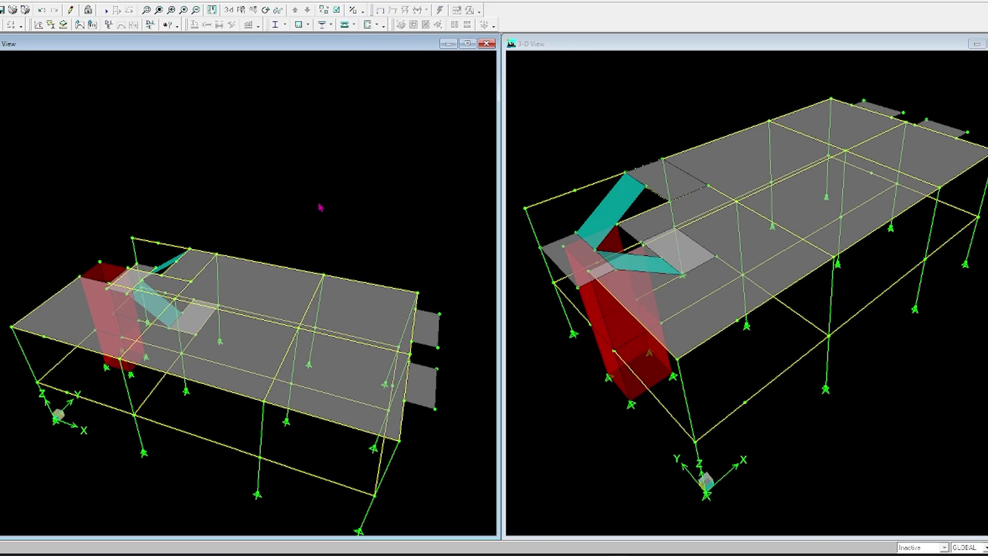
left_click(241, 9)
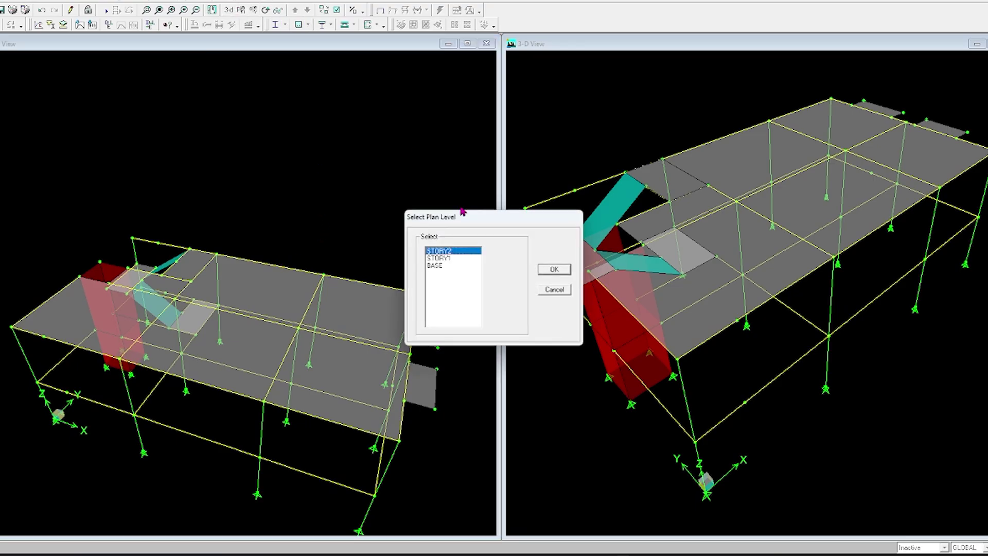
left_click(559, 272)
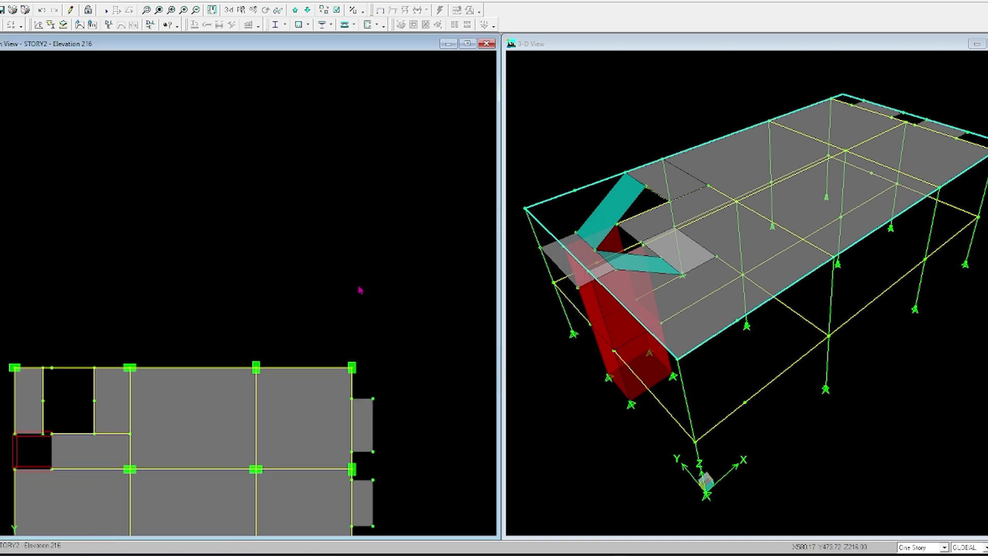
left_click(212, 11)
left_click_drag(253, 258, 270, 168)
scroll(116, 313, "up", 4)
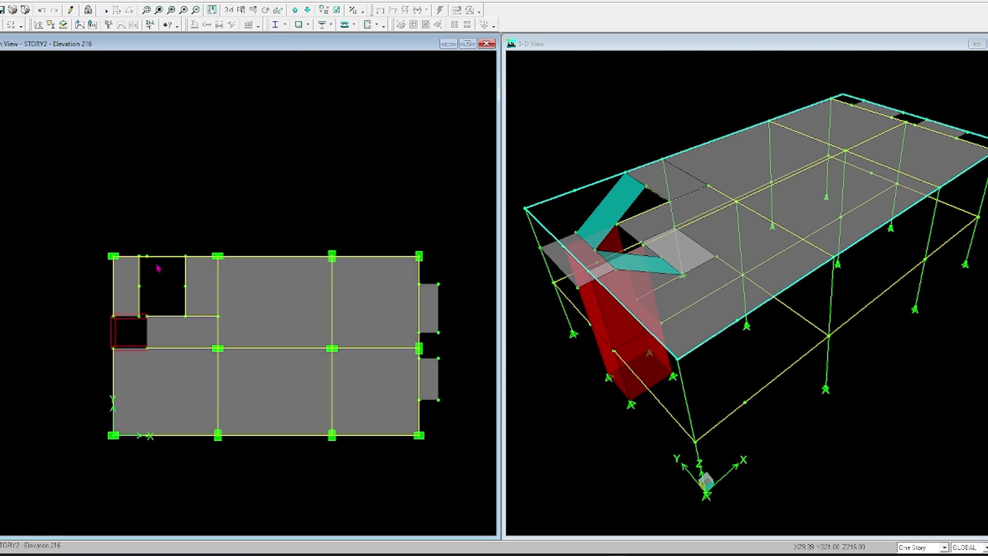
Delete the beams along both facing landing edges of the STORY2 stair opening and the landing edge beam on STORY1
left_click(188, 279, "ctrl")
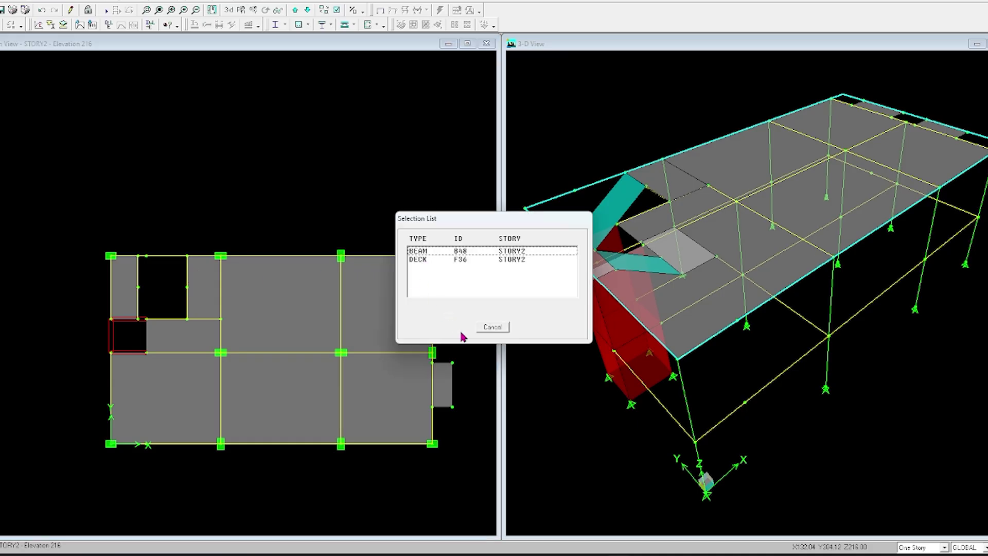
left_click(492, 327)
left_click(190, 278)
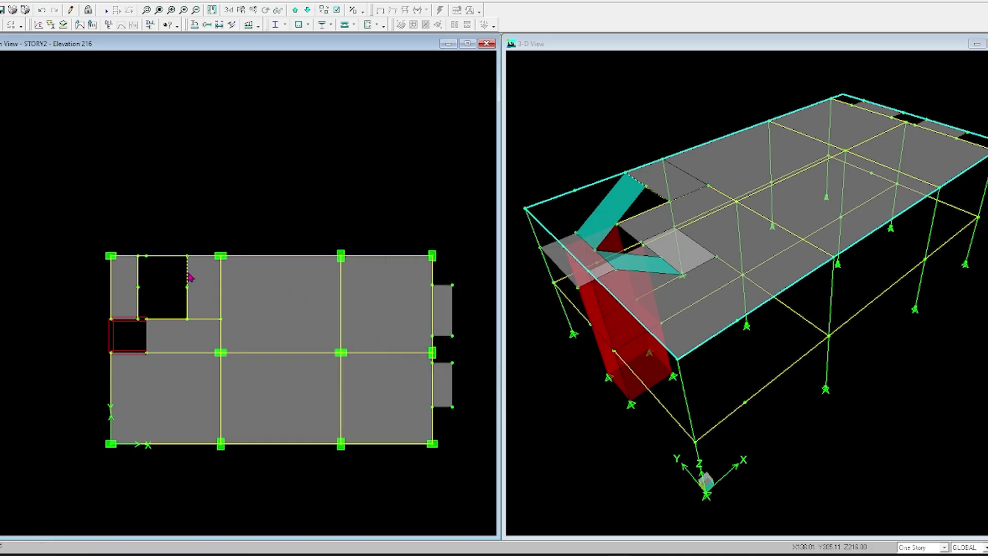
left_click(188, 304, "ctrl")
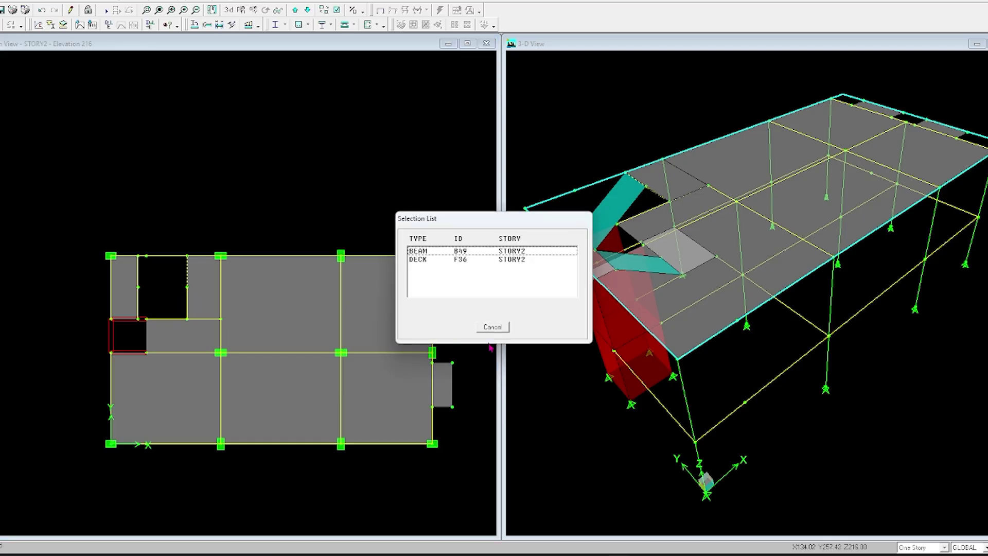
left_click(493, 327)
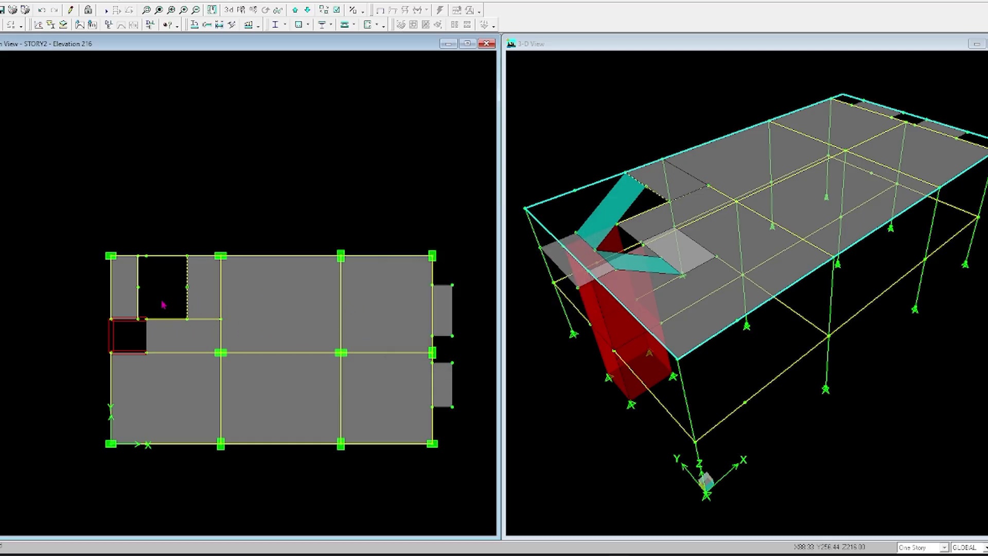
left_click(138, 303)
left_click(308, 11)
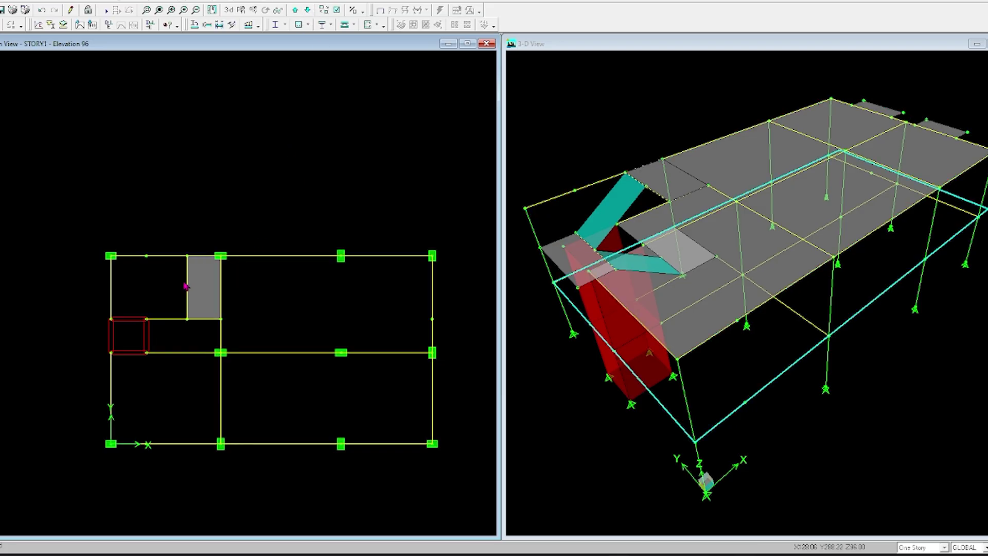
left_click(192, 312)
key("Delete")
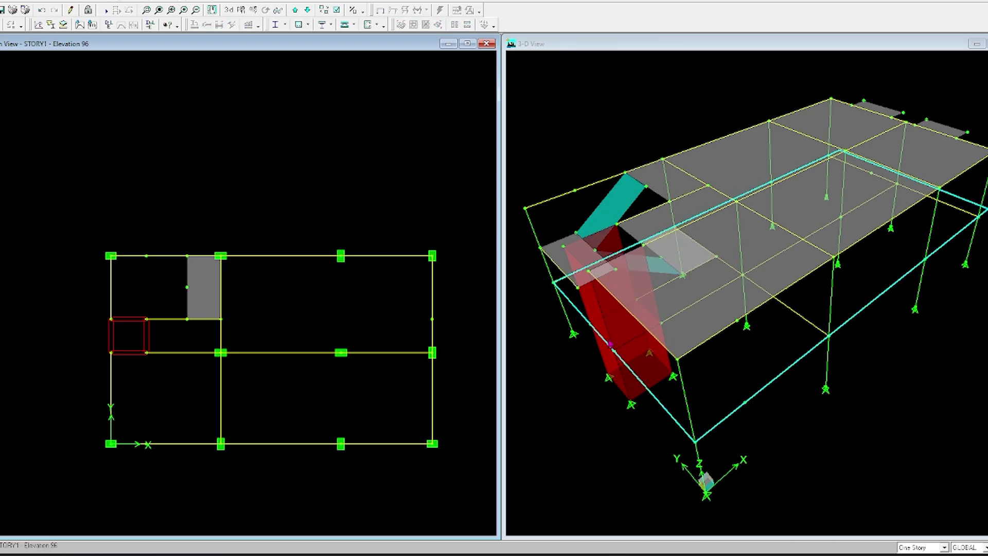
Display the STORY2 plan in the plan window
scroll(341, 369, "down", 2)
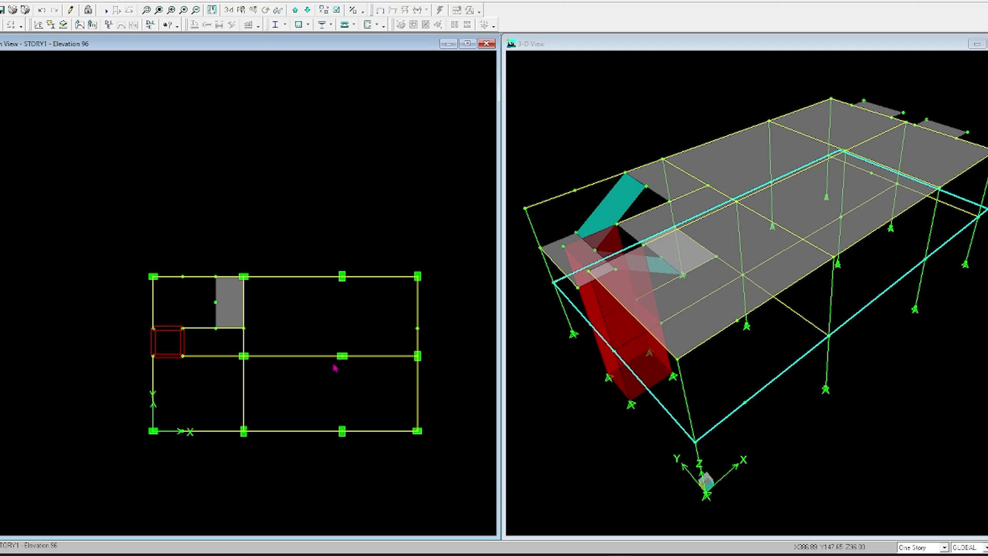
scroll(335, 368, "down", 1)
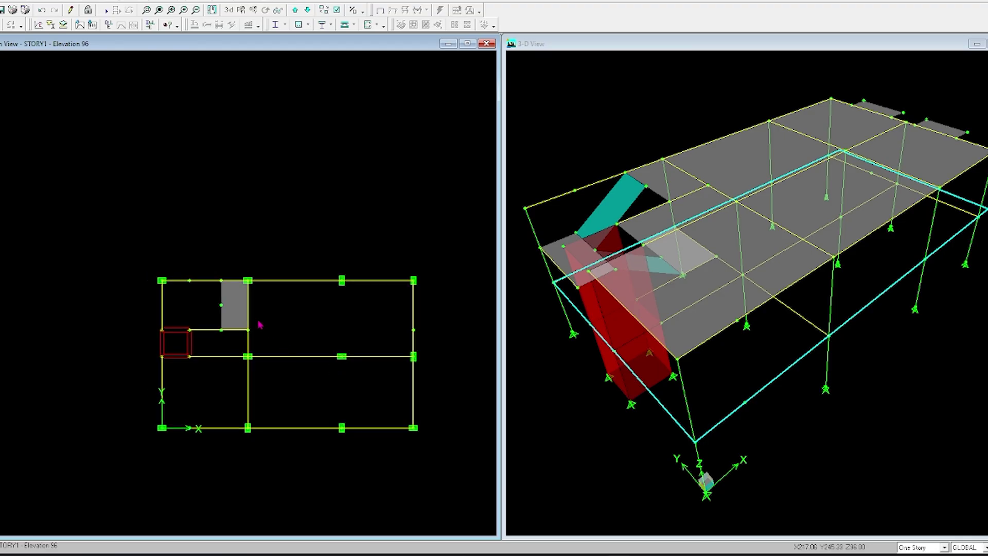
left_click(241, 10)
left_click(551, 269)
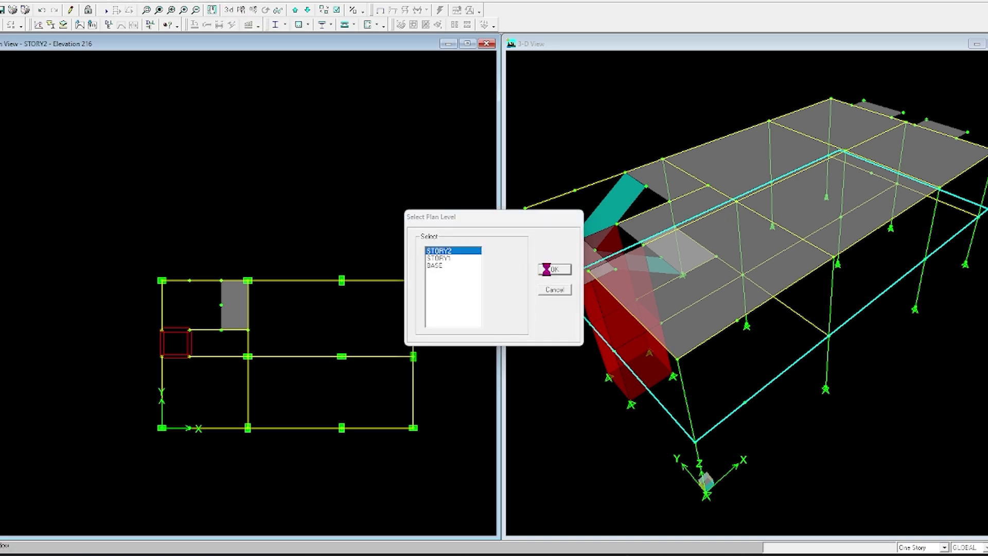
scroll(377, 311, "down", 3)
scroll(377, 310, "down", 1)
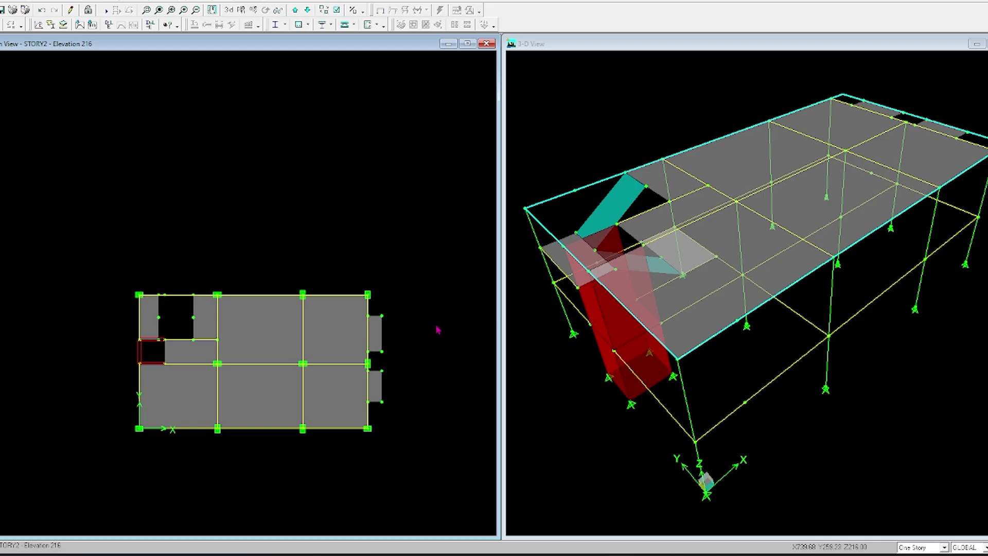
Insert 8 new stories of height 120 above STORY2, replicating them from STORY2
left_click(945, 549)
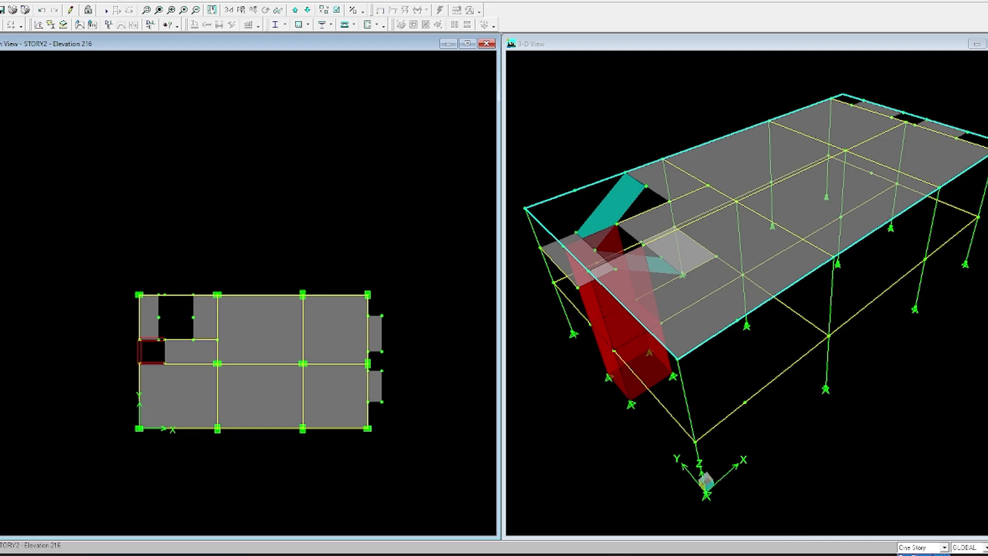
left_click(921, 553)
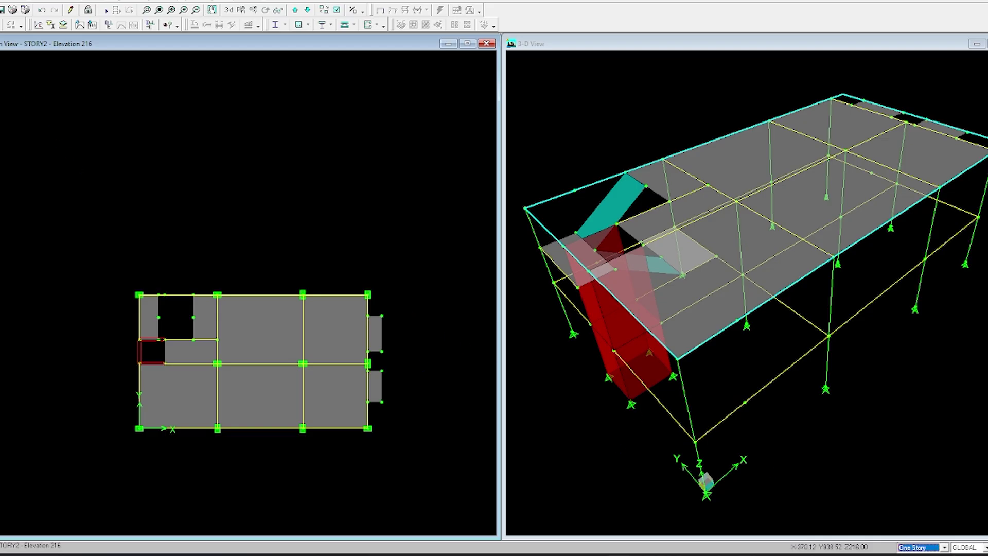
left_click(1, 0)
mouse_move(46, 134)
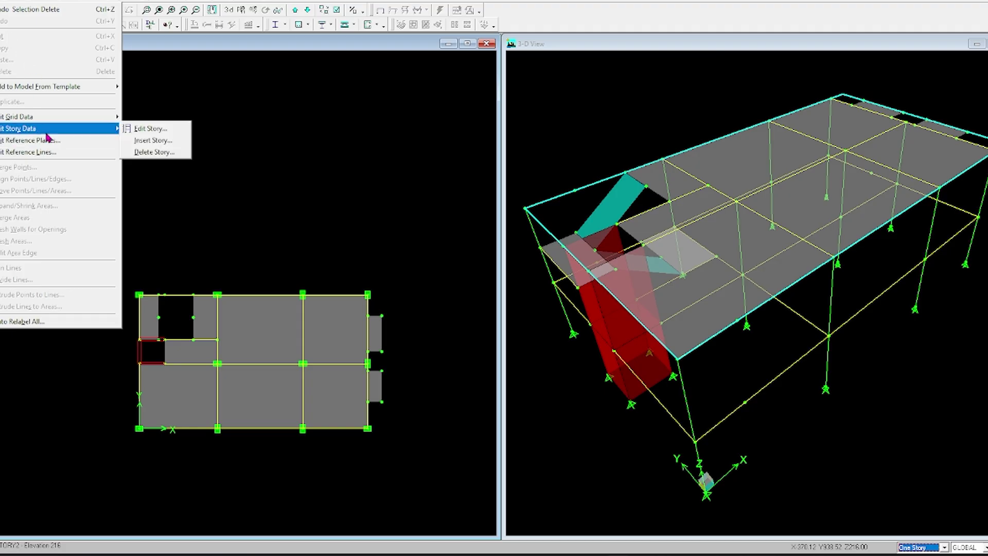
left_click(153, 141)
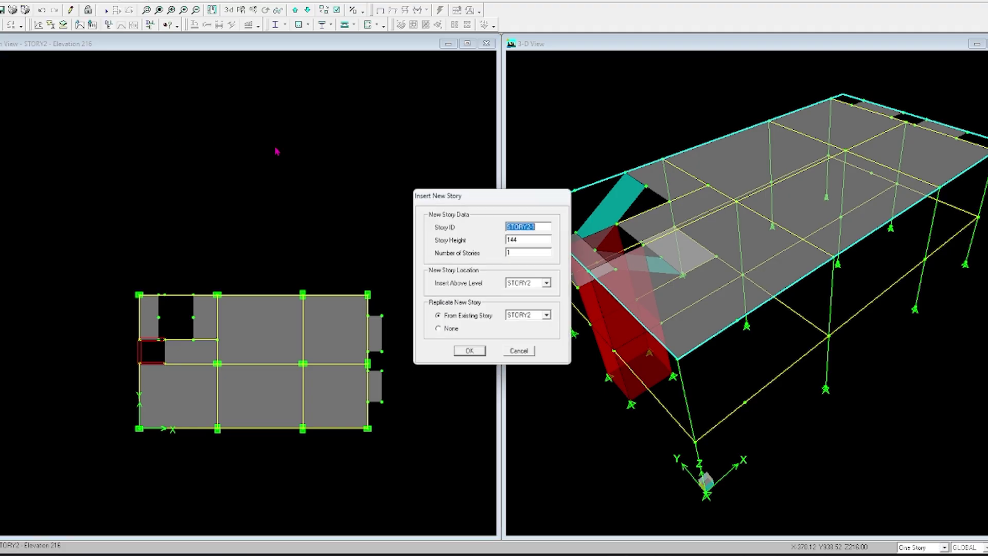
left_click(545, 227)
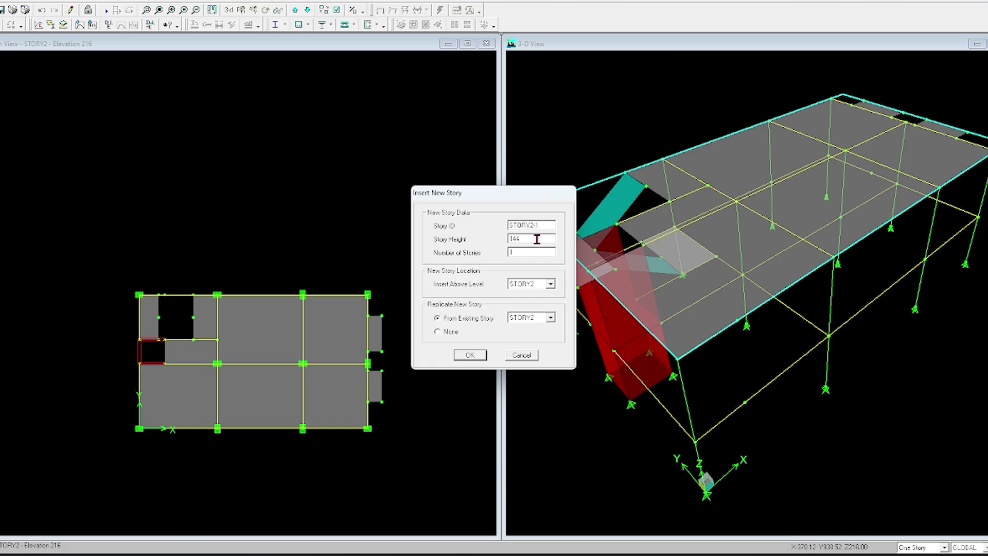
type("120")
left_click(476, 357)
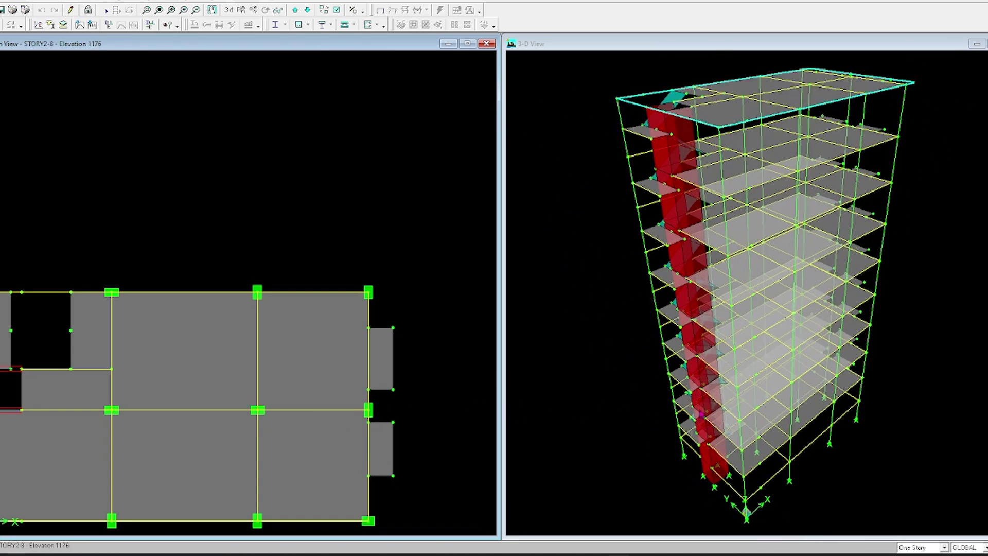
Bring the plan view down through the inserted stories to the BASE level
scroll(320, 408, "down", 3)
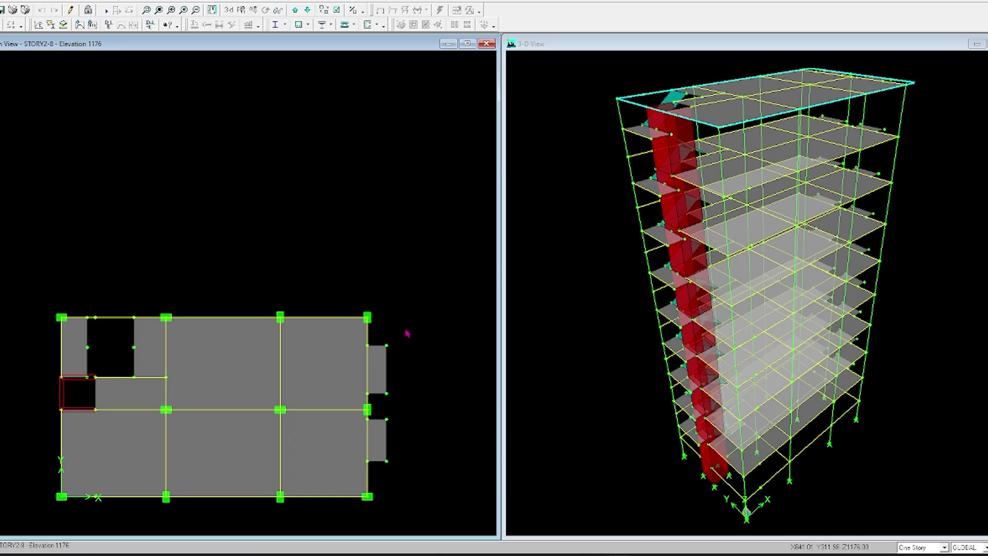
scroll(408, 329, "down", 2)
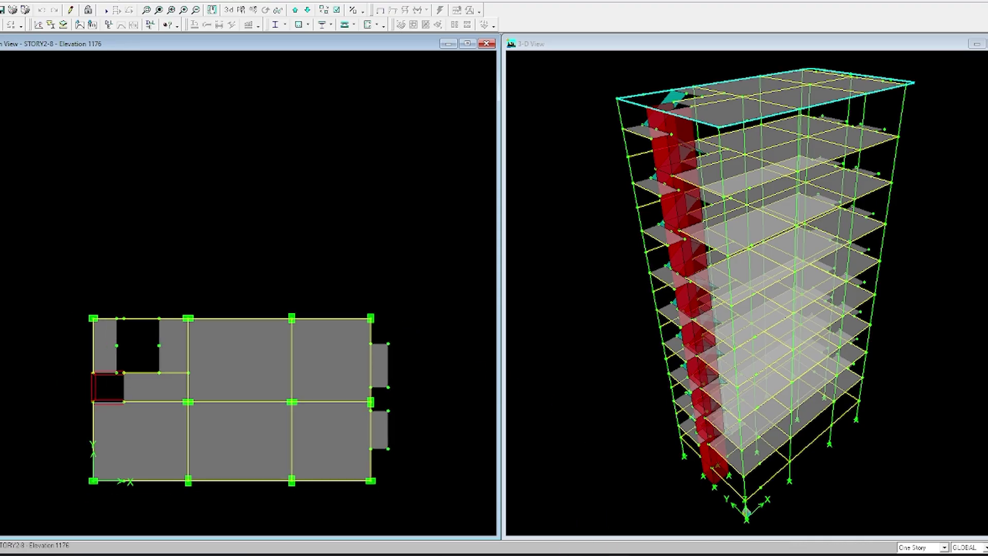
mouse_move(520, 555)
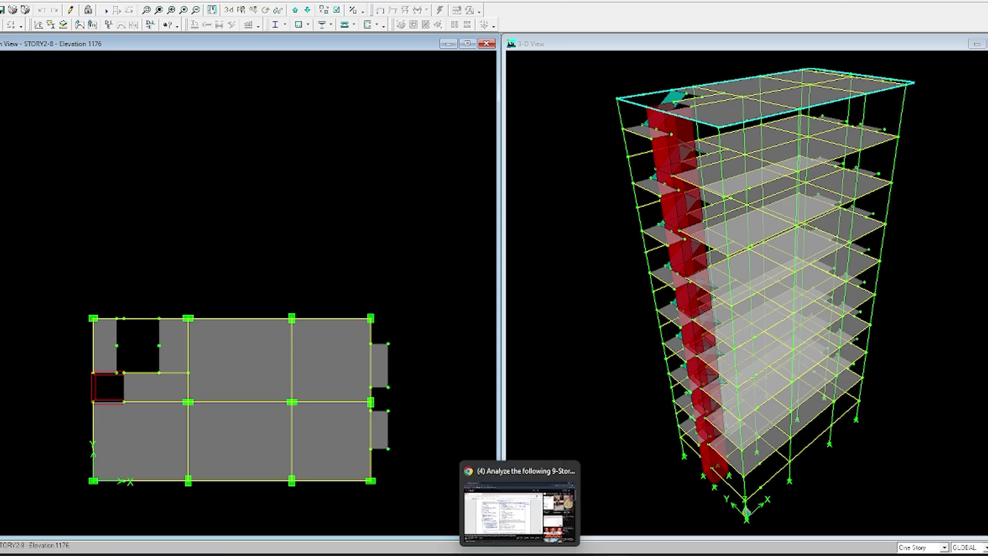
scroll(360, 416, "down", 1)
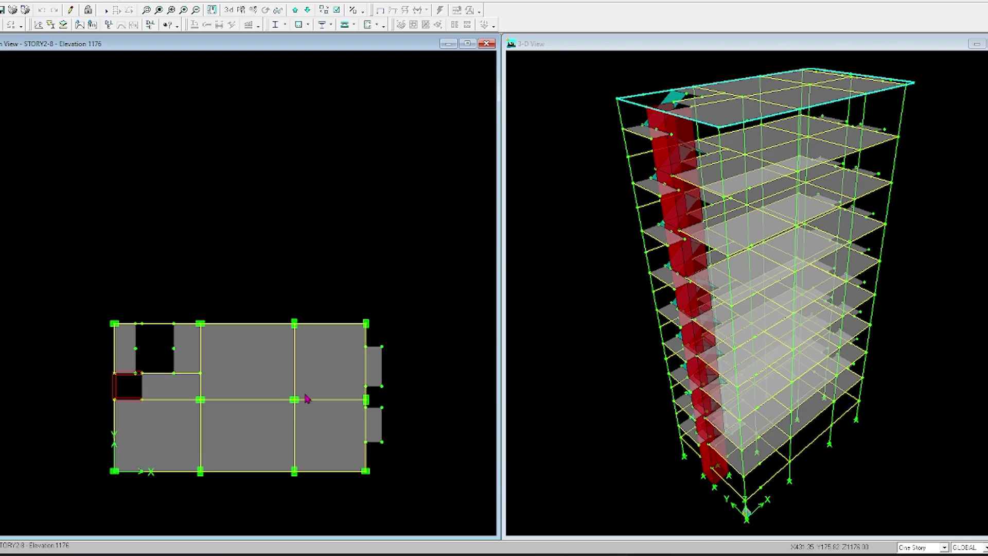
scroll(251, 225, "down", 1)
left_click(308, 10)
left_click(308, 11)
left_click(309, 11)
left_click(308, 11)
left_click(308, 11)
left_click(308, 12)
left_click(308, 12)
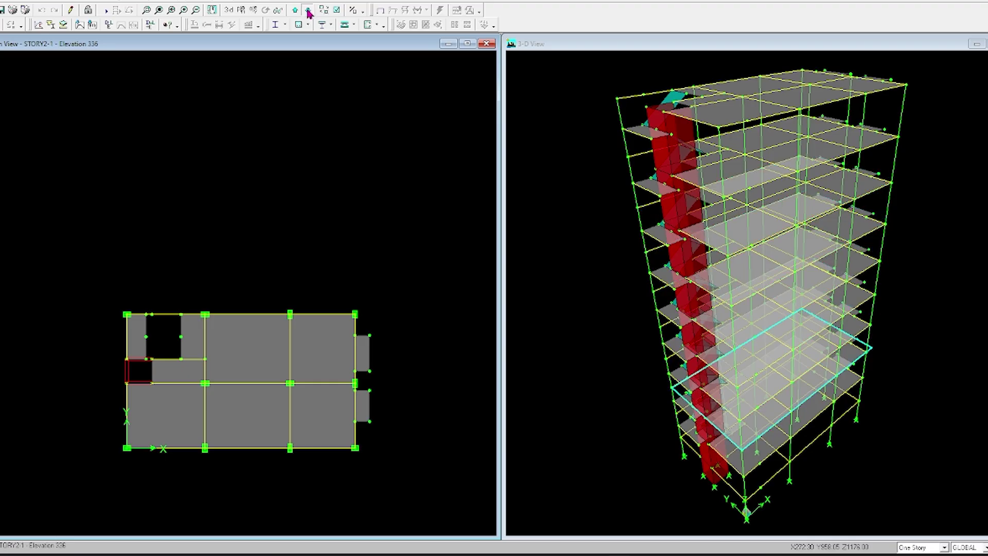
left_click(308, 11)
left_click(308, 11)
left_click(308, 11)
Assign joint restraints in translation X, Y and Z to all points on the BASE plan
left_click_drag(45, 218, 390, 530)
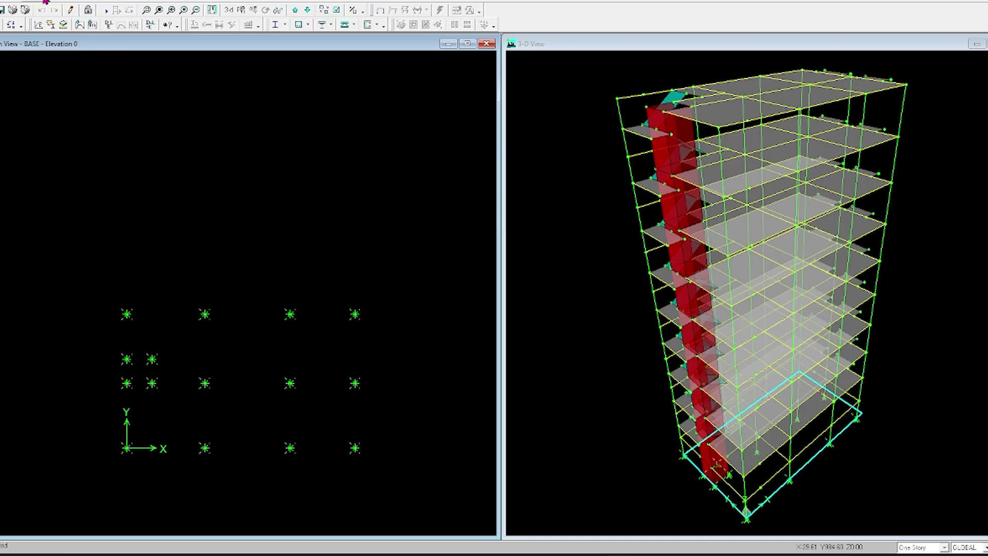
left_click(116, 2)
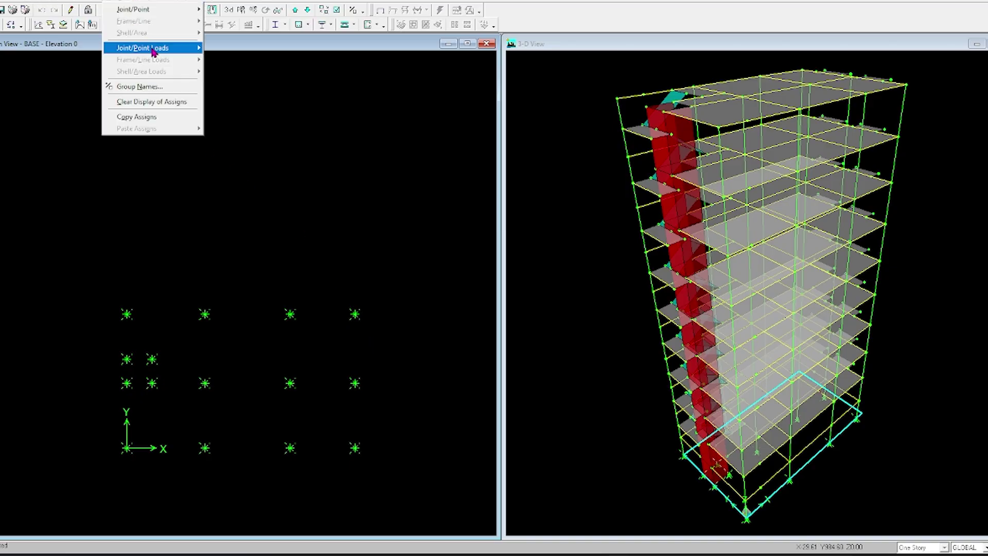
mouse_move(164, 13)
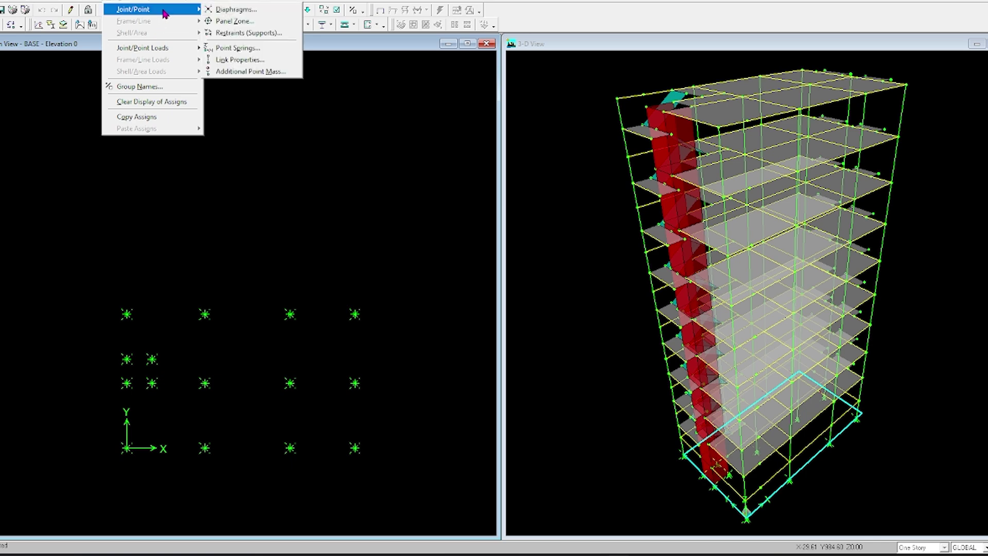
left_click(245, 33)
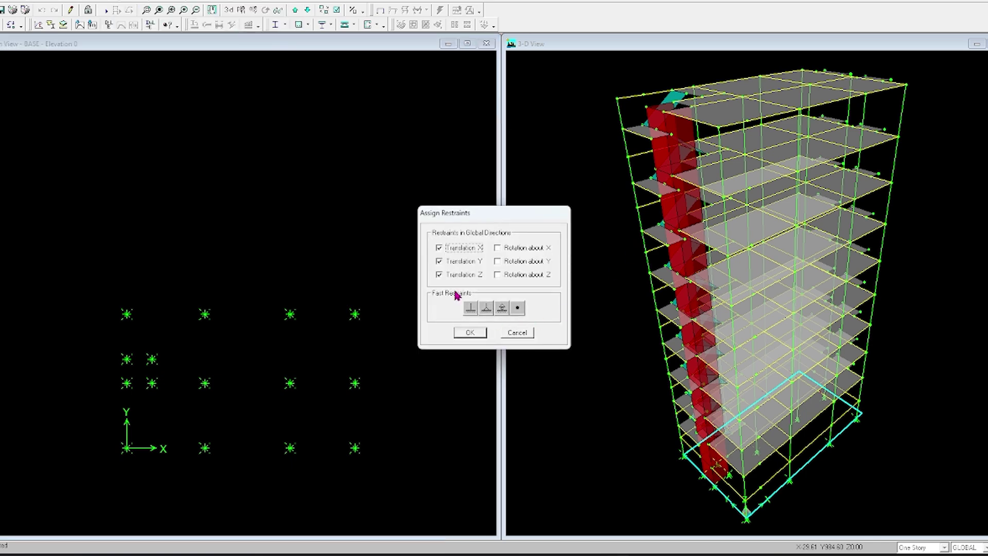
left_click(474, 333)
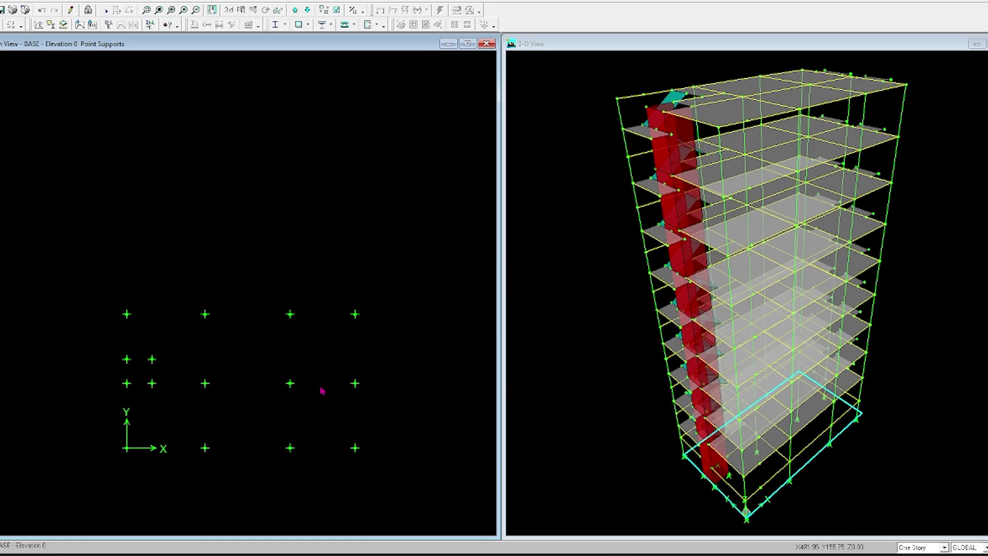
Step through the story plans from BASE up to the top story to examine the supports and replicated floors
left_click(296, 11)
left_click(296, 10)
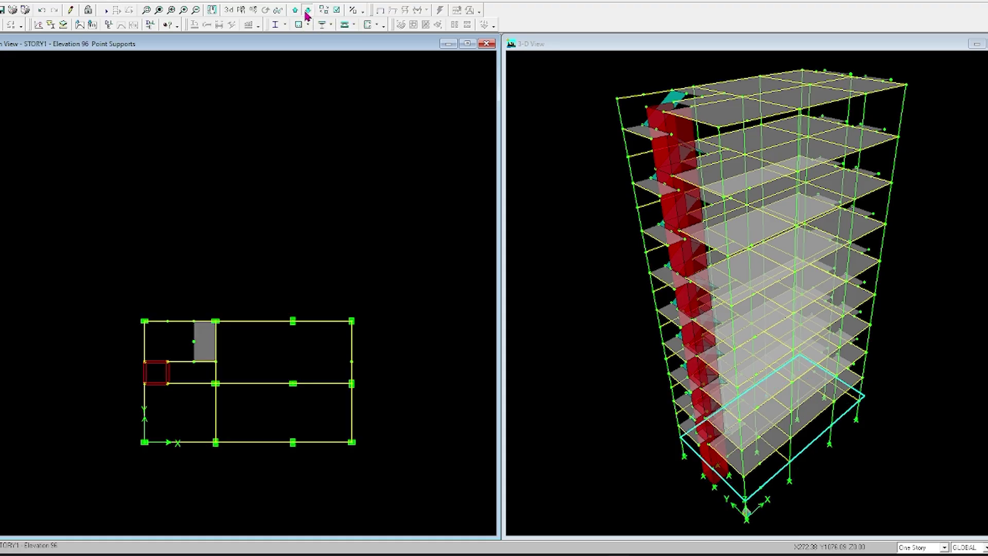
left_click(308, 10)
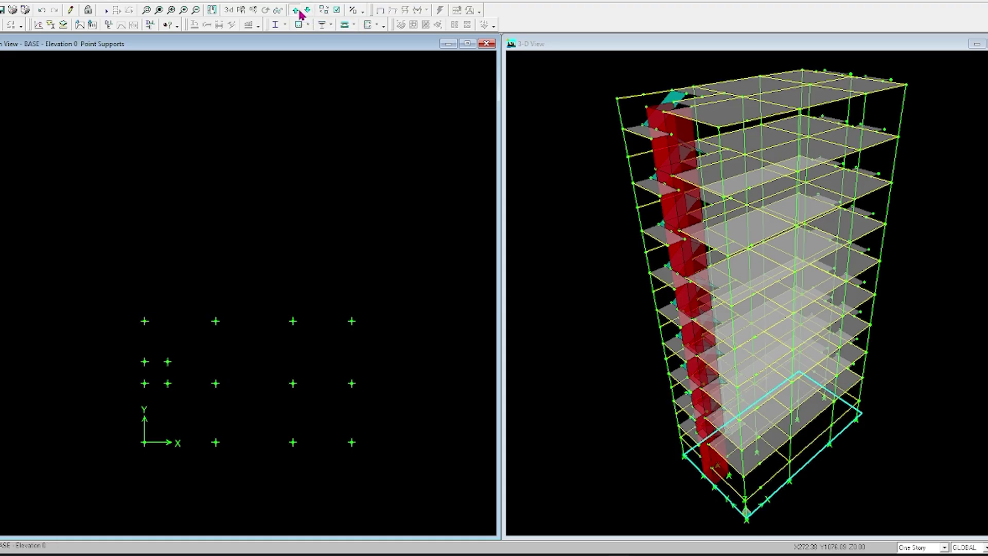
left_click(297, 11)
left_click(299, 12)
left_click(297, 11)
left_click(297, 11)
left_click(297, 11)
left_click(297, 10)
left_click(298, 11)
left_click(309, 9)
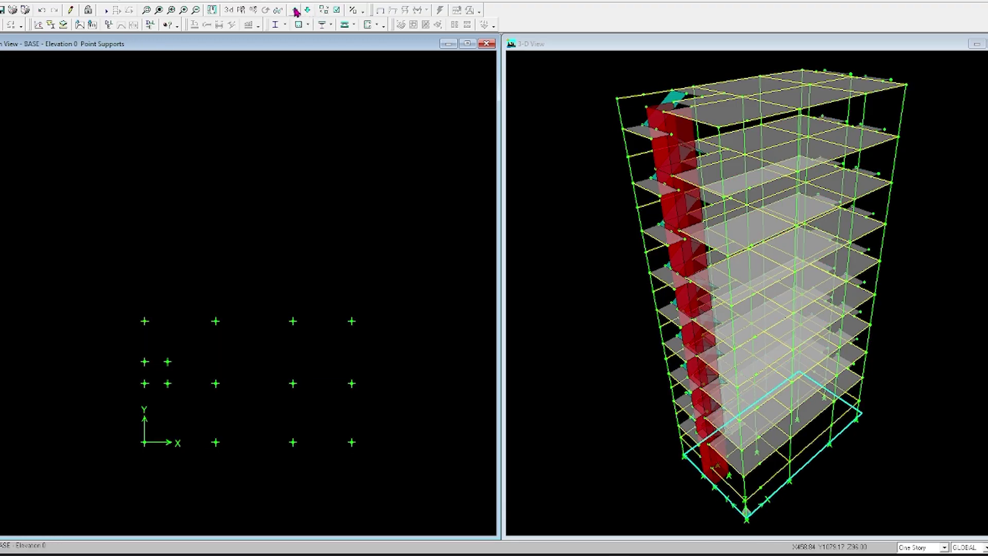
left_click(295, 11)
left_click(295, 10)
left_click(295, 10)
left_click(296, 10)
left_click(296, 10)
left_click(296, 11)
left_click(295, 10)
left_click(296, 10)
left_click(296, 10)
left_click(296, 10)
left_click(308, 10)
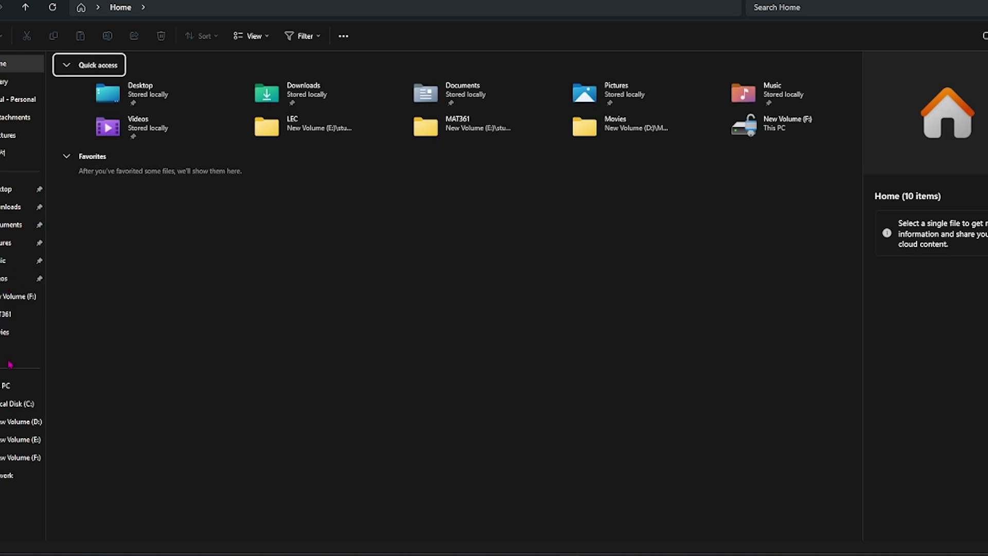
Open the CEE 335L manual PDF from the file explorer and look up the top story height for lift and stair
left_click(11, 351)
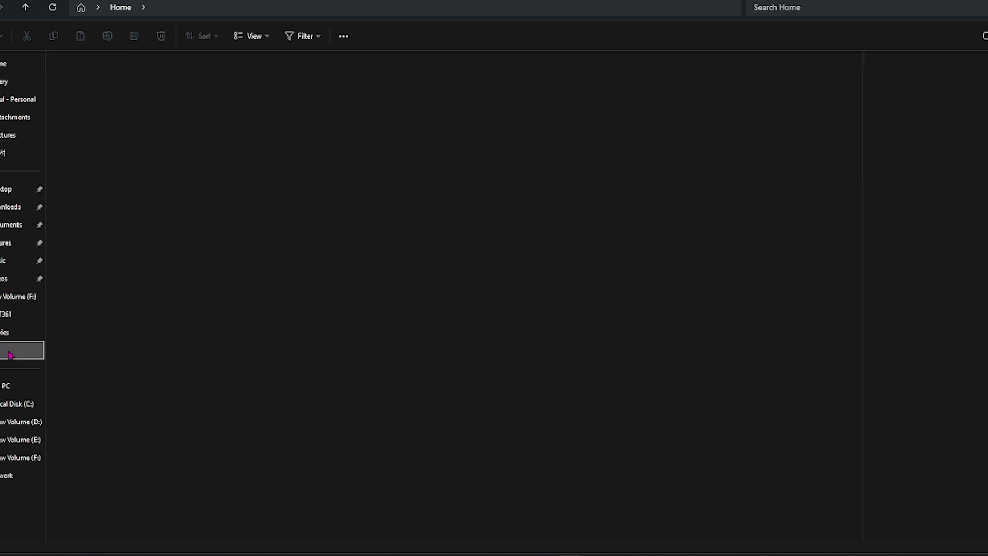
double_click(145, 101)
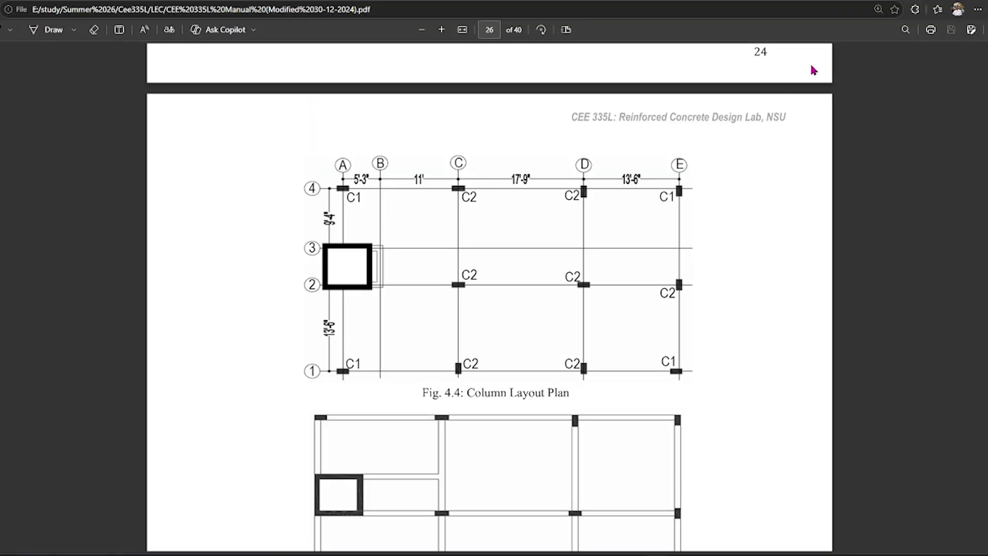
scroll(829, 59, "down", 1)
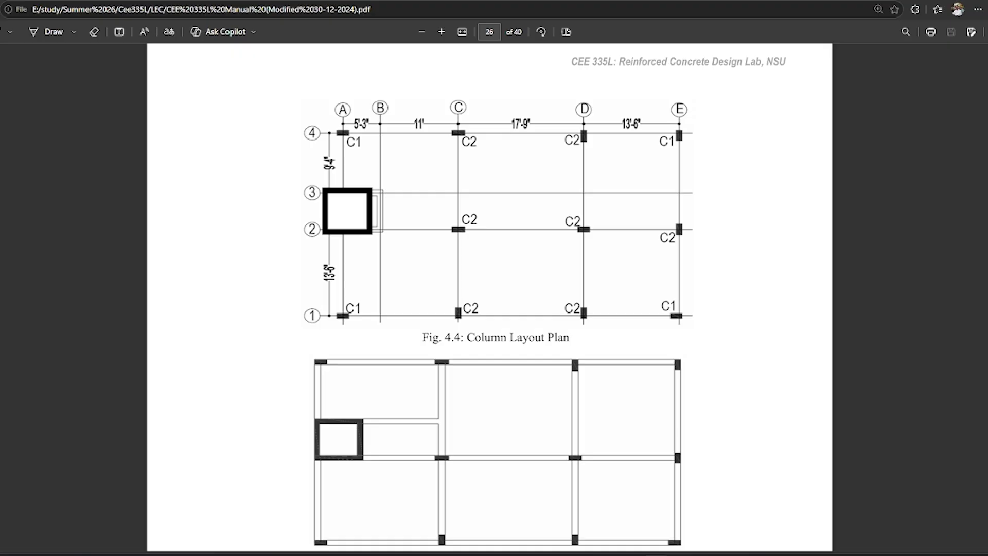
scroll(757, 286, "down", 15)
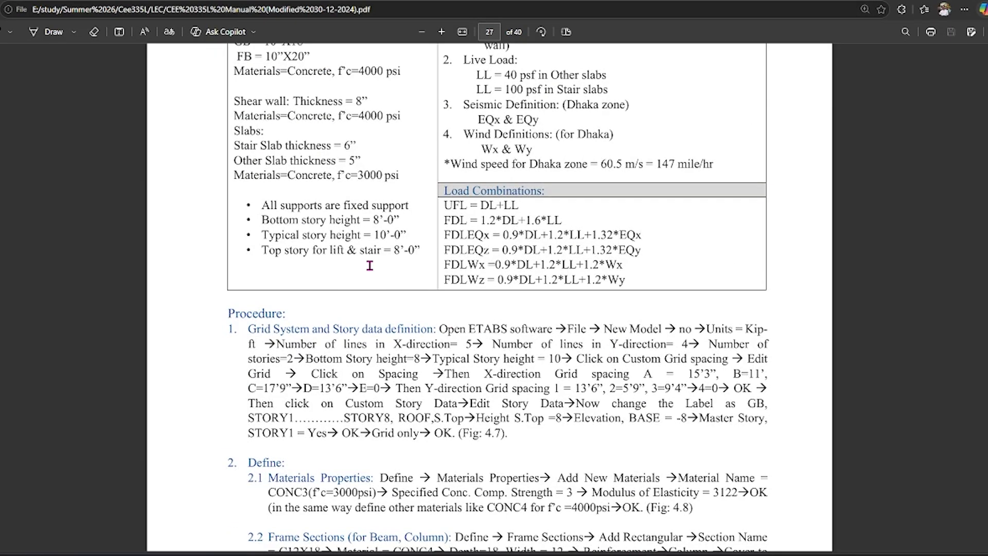
left_click_drag(292, 254, 415, 254)
left_click(406, 274)
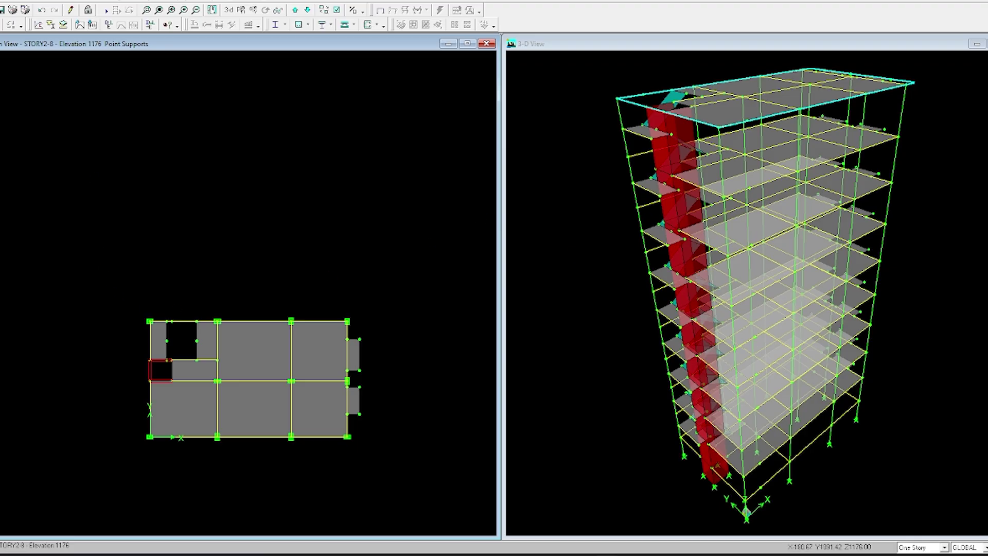
Insert one story above STORY2-8, replicated from STORY2-8, with its height set to reach elevation 1272
key("alt+e")
mouse_move(38, 131)
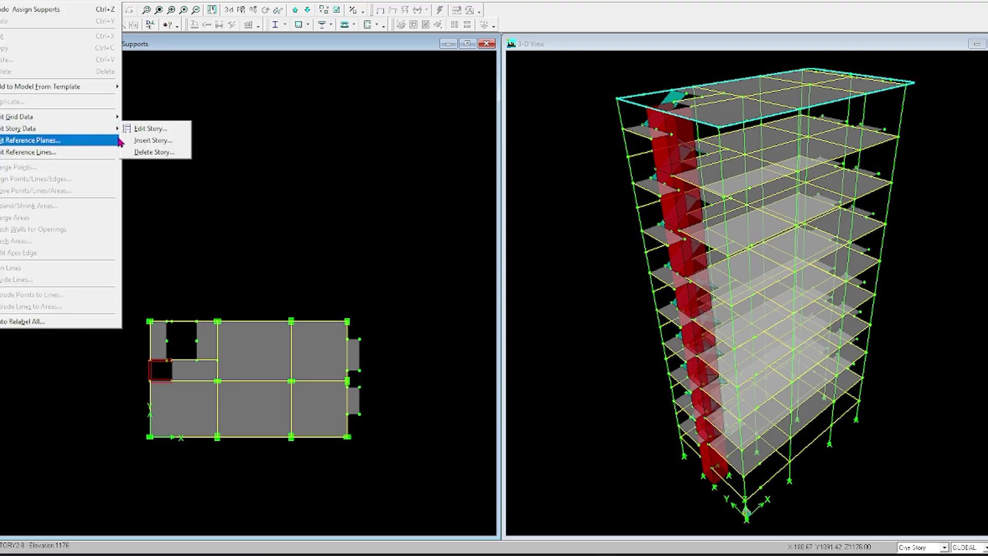
left_click(163, 141)
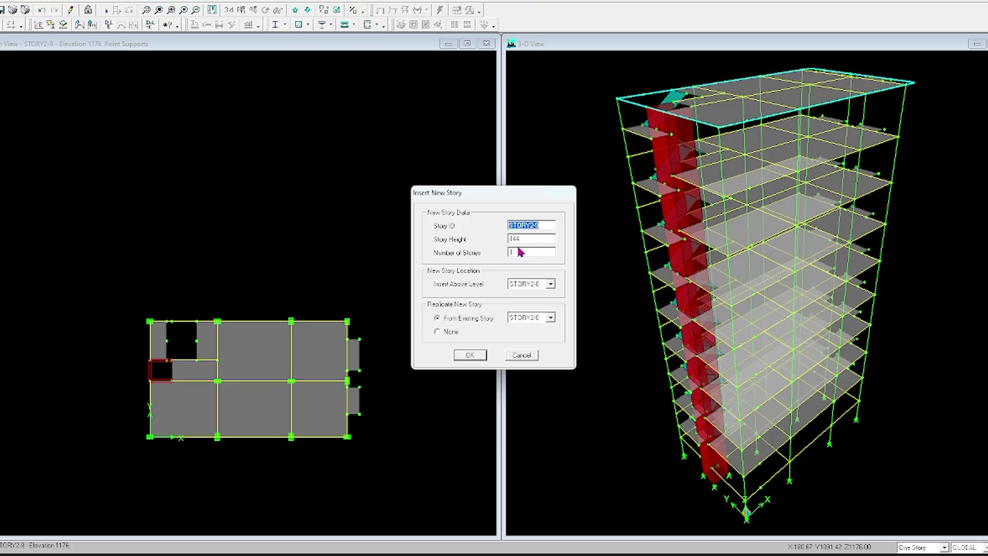
double_click(530, 237)
left_click(470, 355)
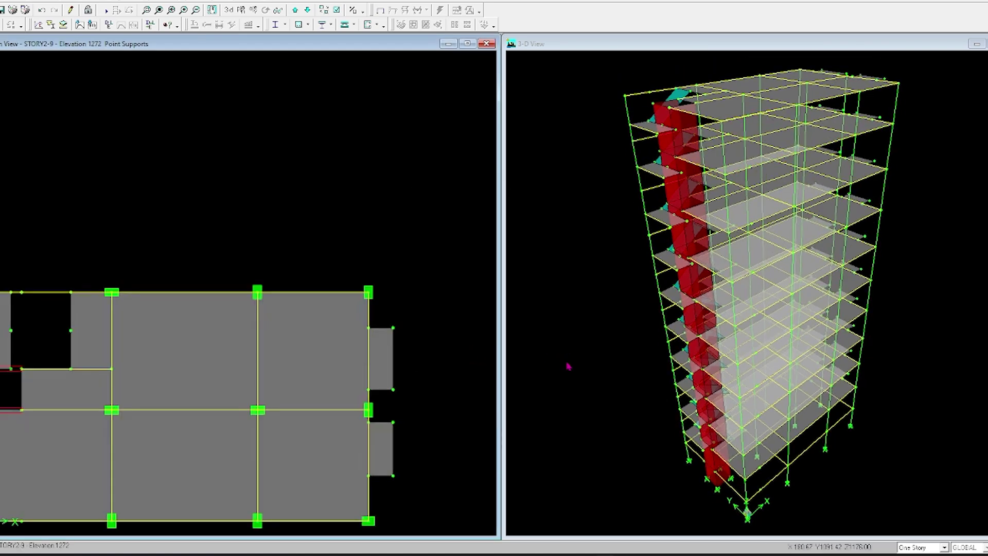
Delete the STORY2-9 bay farthest from the lift core with its balconies, plus the columns and cross beams along that bay's inner grid line
scroll(323, 369, "down", 3)
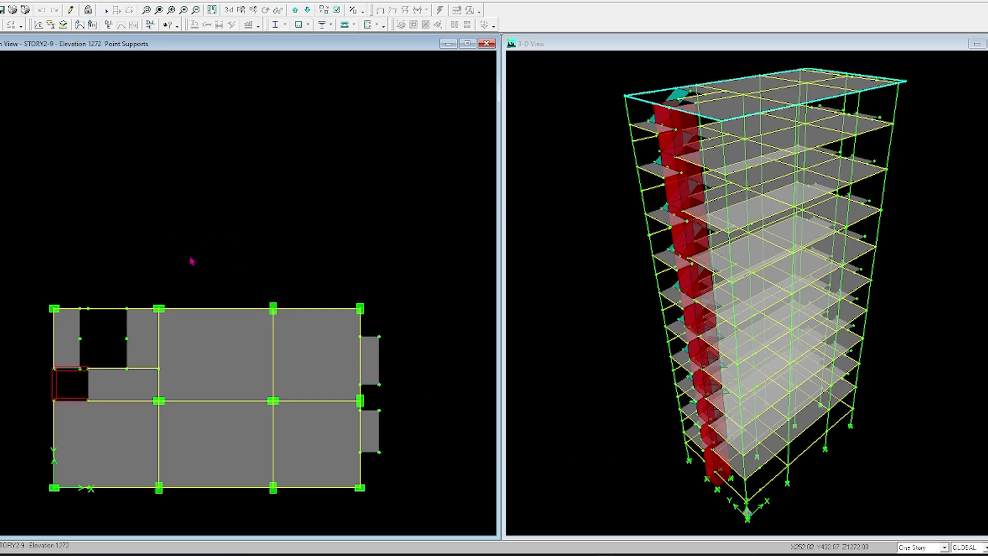
left_click_drag(195, 278, 403, 506)
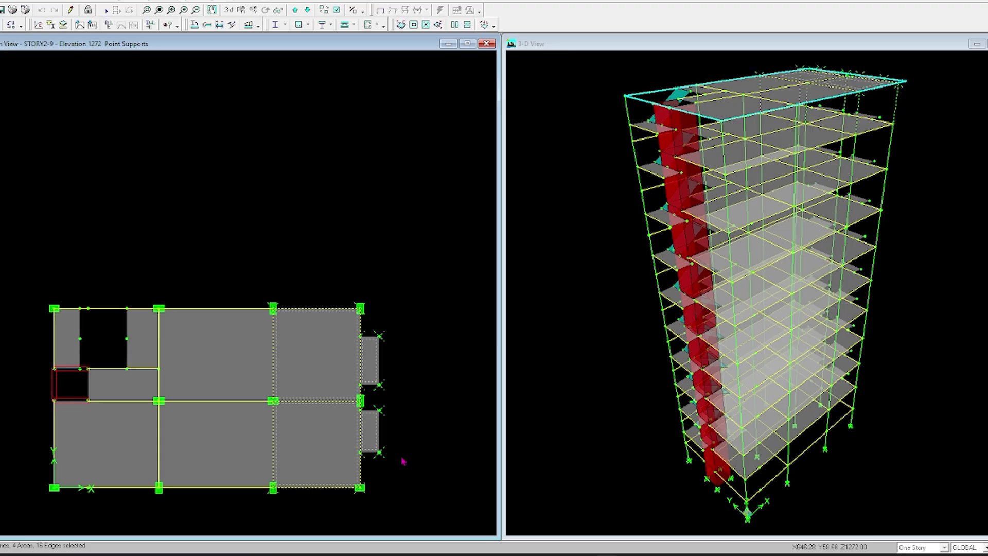
key("Delete")
left_click_drag(186, 256, 333, 537)
left_click_drag(221, 274, 296, 463)
key("Delete")
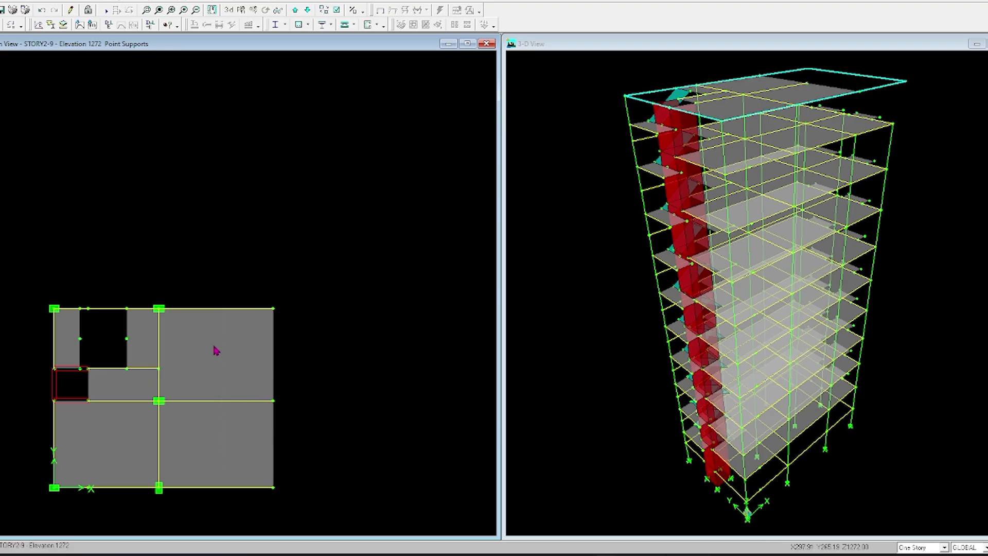
Delete the two slab panels of the middle bay on STORY2-9 and the central beam between them
left_click(227, 335)
key("Delete")
left_click(232, 426)
key("Delete")
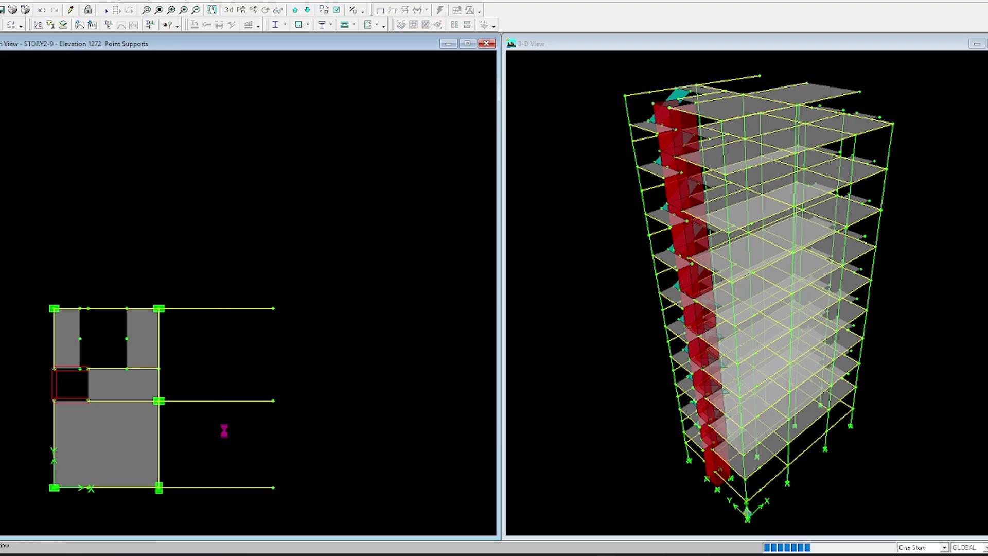
left_click(226, 402)
key("Delete")
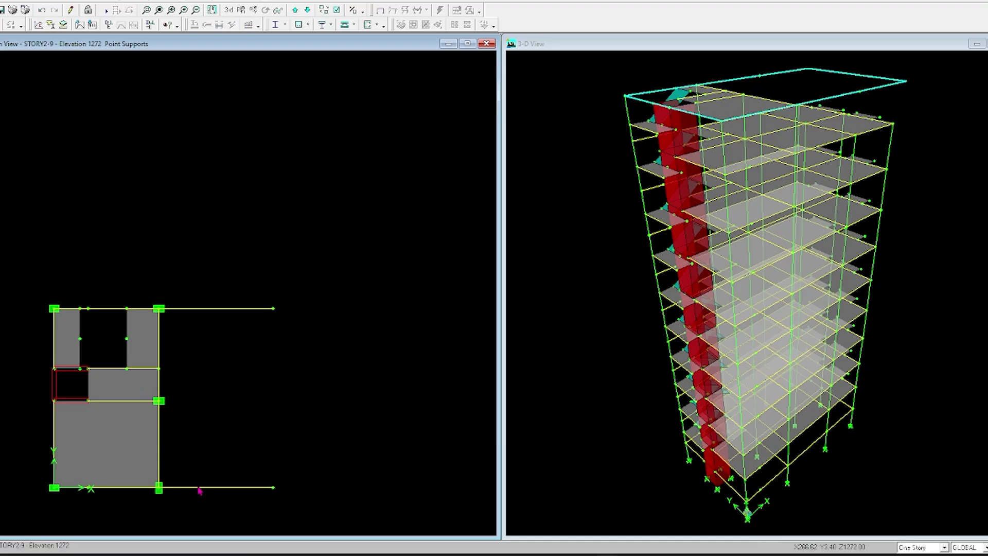
On the STORY2-9 plan, delete the two beams that extend in the X direction beyond the core bay
left_click_drag(206, 477, 260, 512)
left_click(272, 488)
key("Delete")
left_click(243, 488)
key("Delete")
left_click(227, 310)
key("Delete")
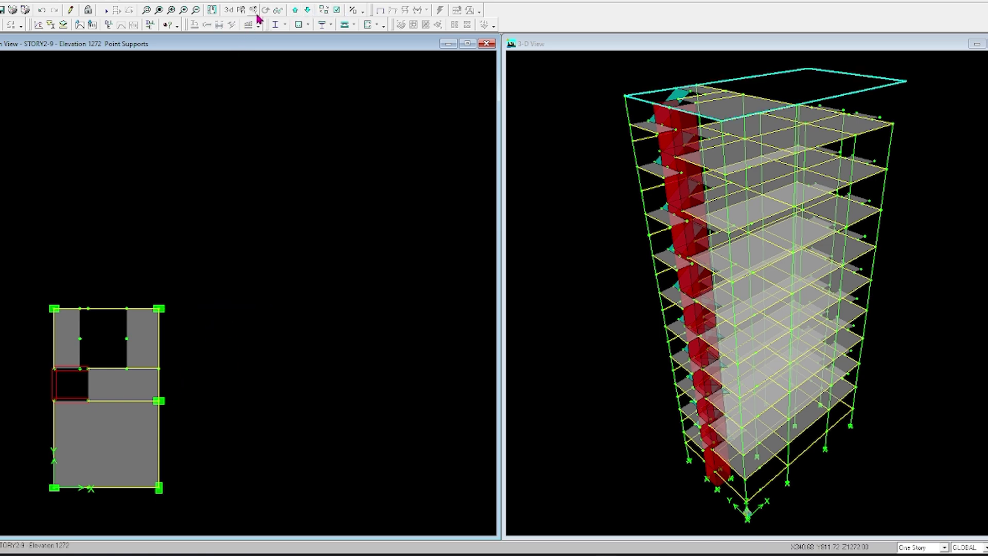
Delete the large slab panel nearest the origin on STORY2-9 and its edge beam along the X axis
left_click(212, 10)
left_click_drag(212, 235, 293, 118)
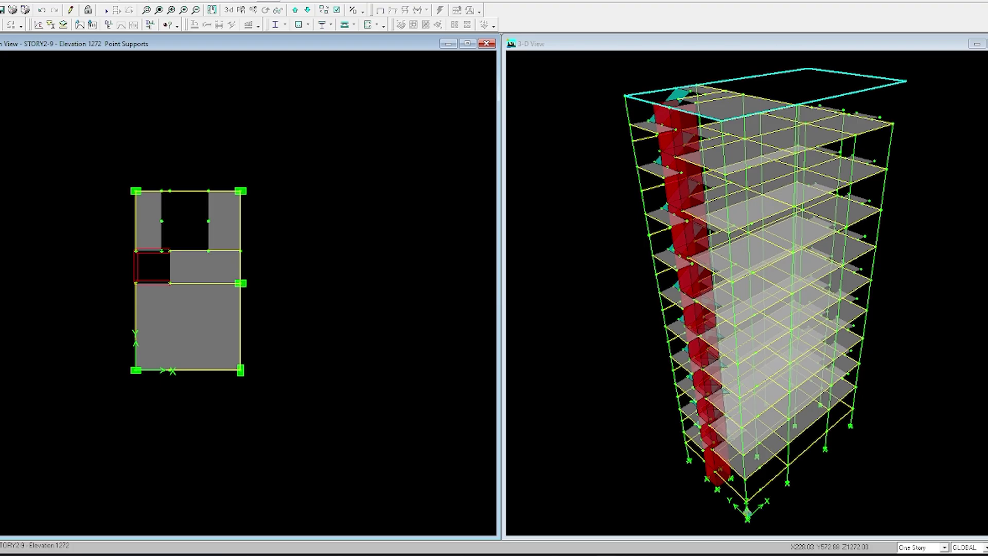
left_click(196, 328)
key("Delete")
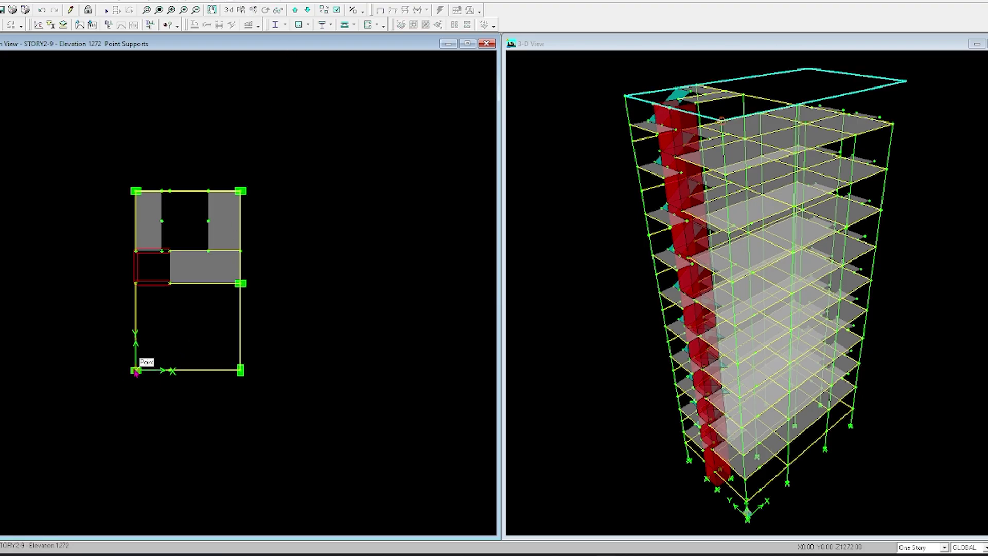
left_click(187, 370)
key("Delete")
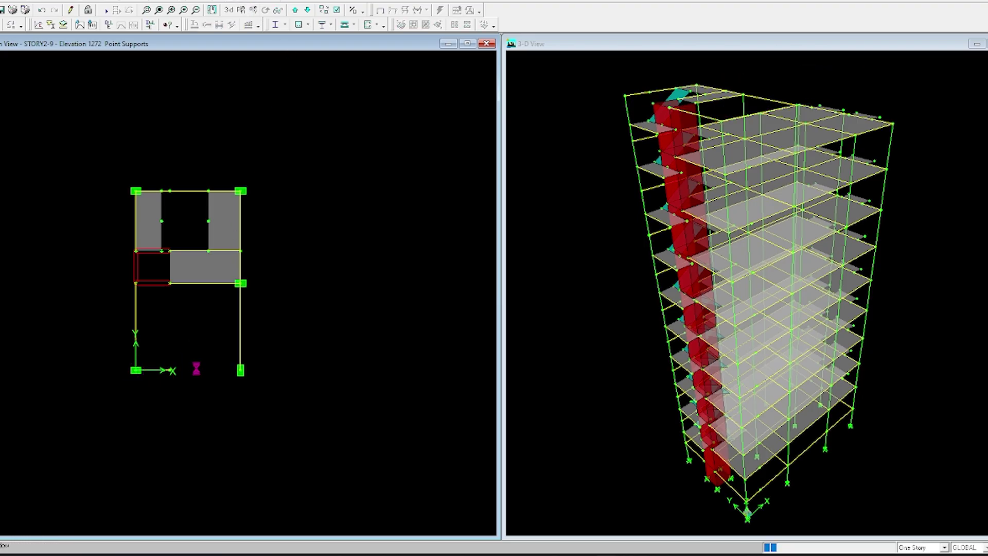
Delete the two columns at the Y = 0 edge of STORY2-9 and the two Y-direction beams leading to them
left_click_drag(95, 305, 320, 380)
key("Delete")
left_click_drag(228, 324, 308, 345)
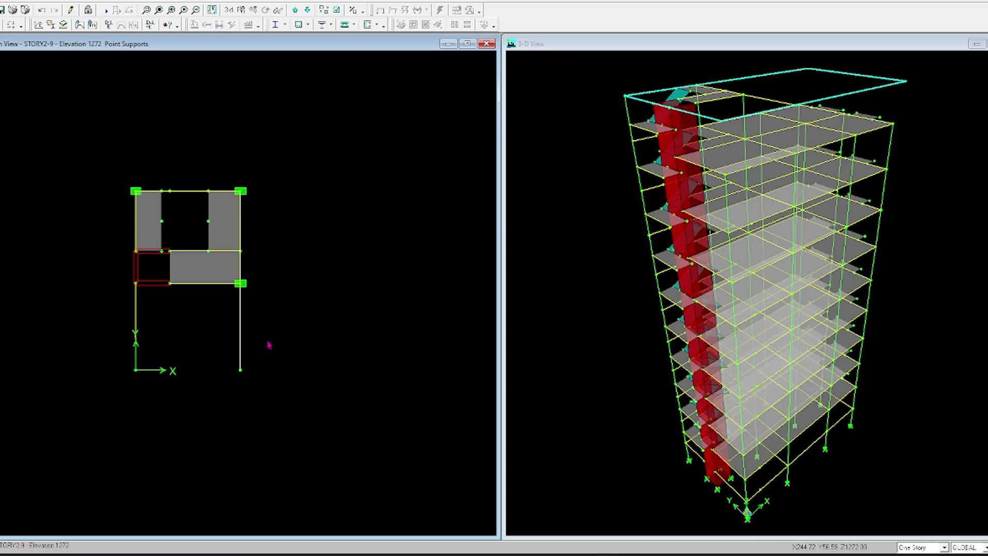
left_click(240, 341)
key("Delete")
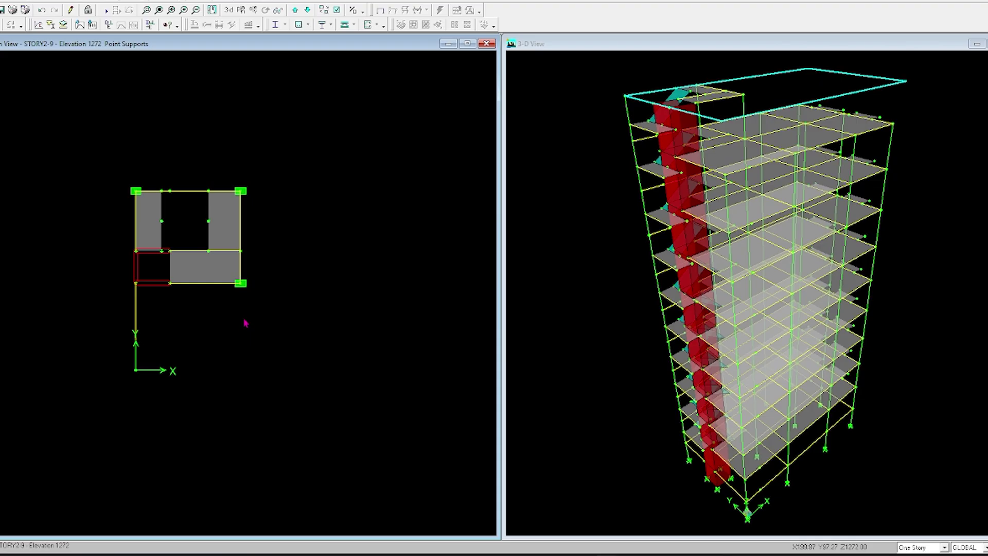
left_click(137, 318)
key("Delete")
scroll(190, 223, "up", 2)
scroll(190, 224, "up", 1)
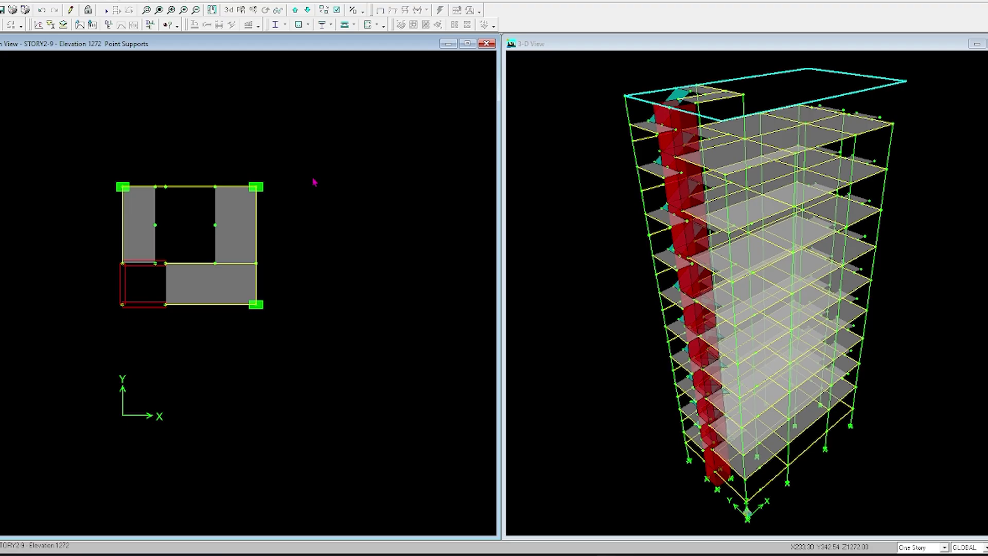
left_click(673, 93)
left_click(675, 94)
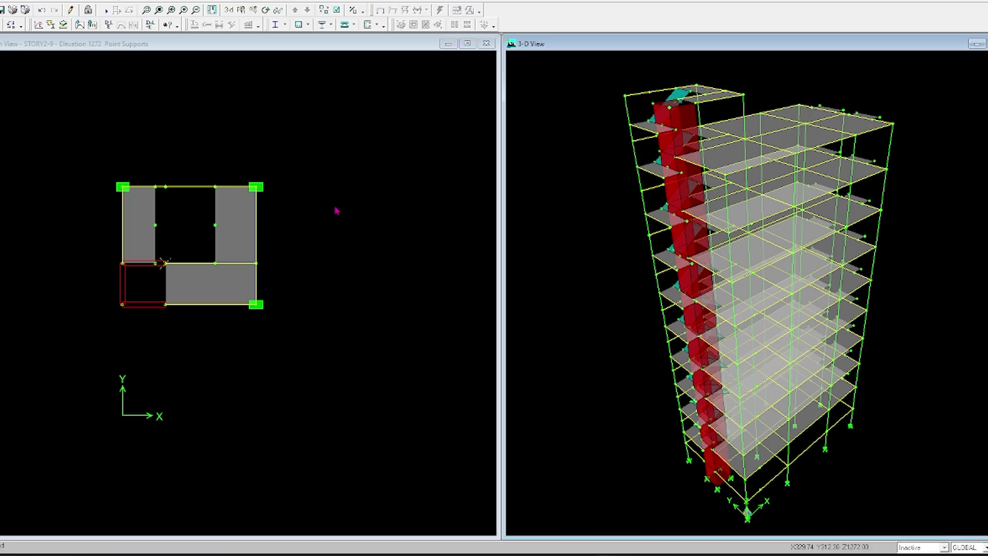
left_click(184, 267)
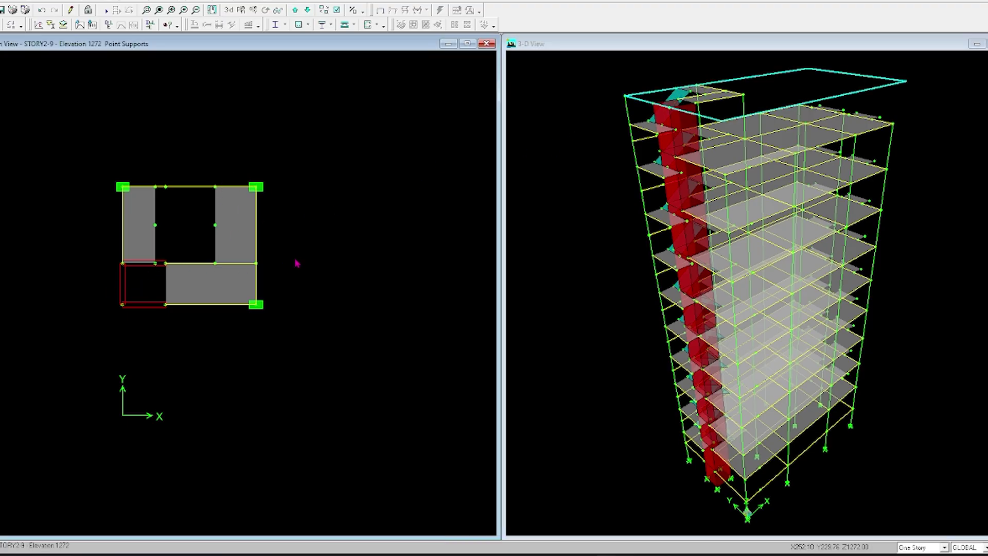
left_click(240, 10)
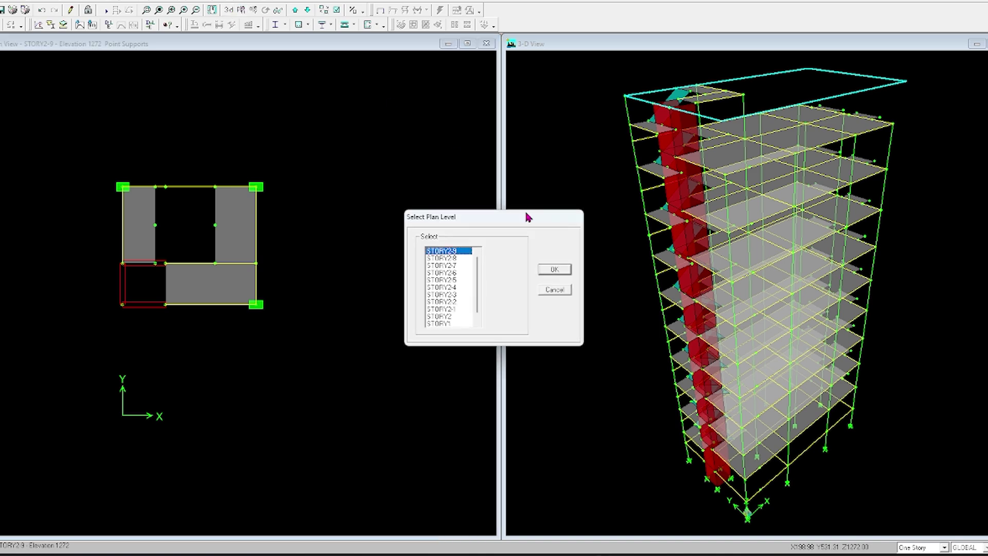
left_click(554, 269)
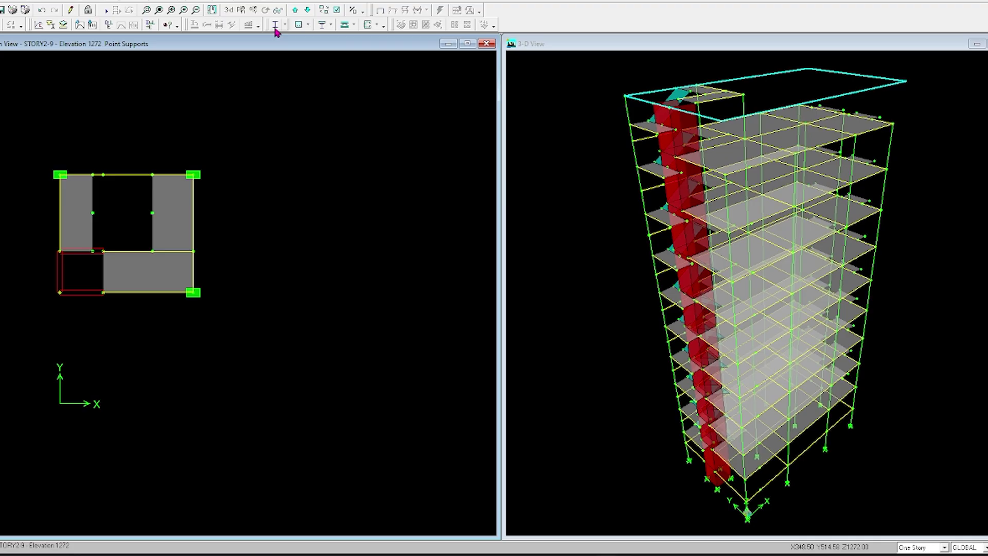
In the default 3D view, delete the topmost stair landing beam and the stair slab flight at the top of the core
left_click(229, 10)
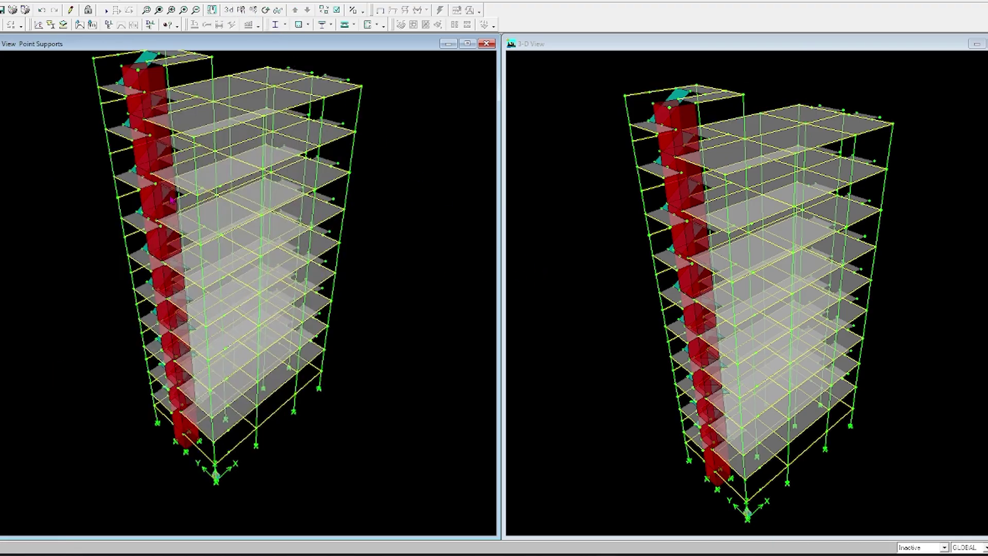
scroll(172, 200, "up", 1)
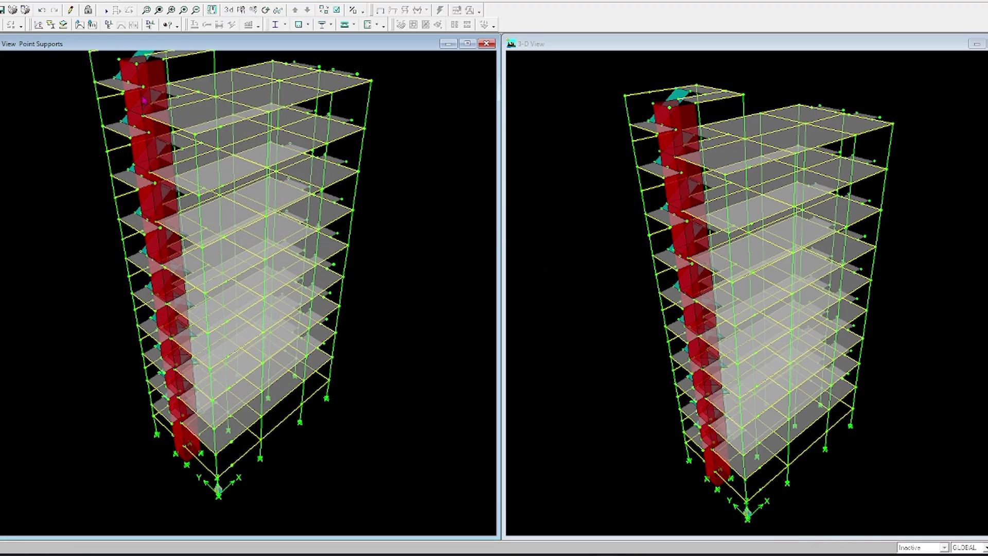
scroll(145, 101, "down", 3)
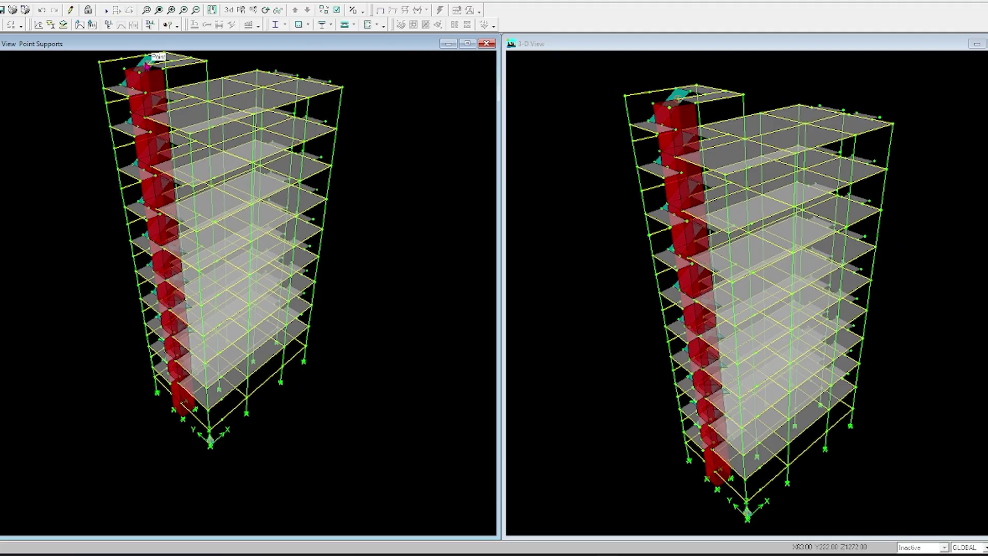
scroll(125, 92, "up", 4)
scroll(125, 92, "up", 3)
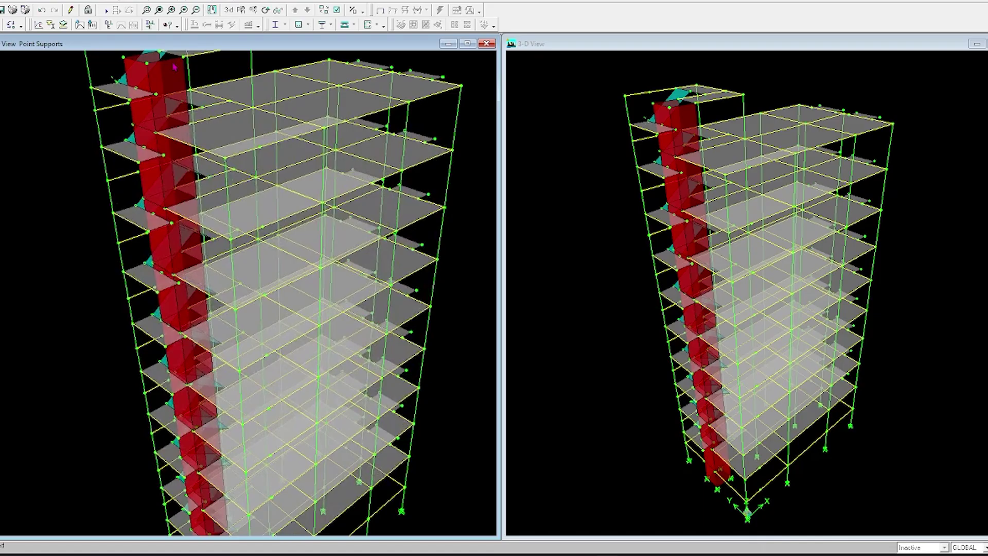
left_click(211, 9)
left_click_drag(47, 105, 46, 200)
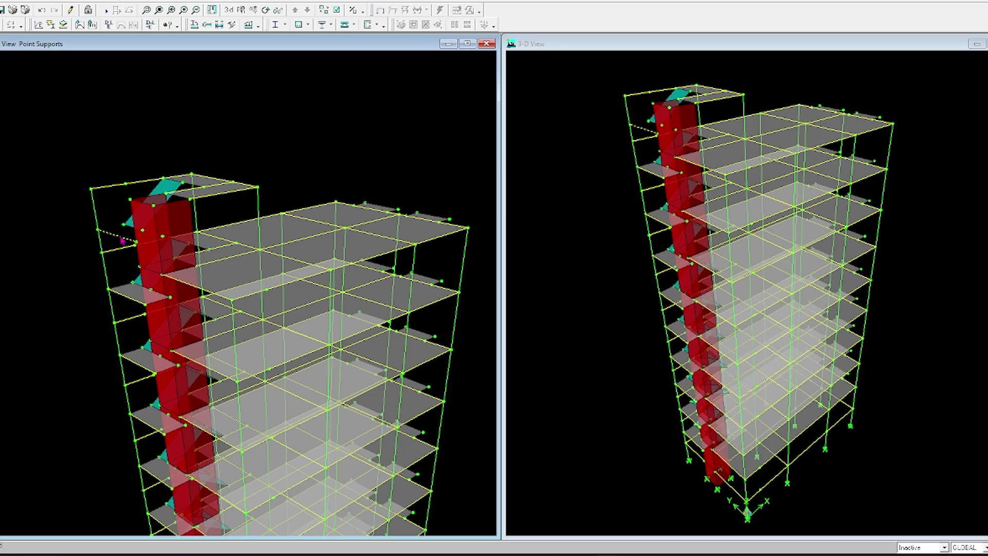
left_click(123, 240)
left_click(167, 191)
key("Delete")
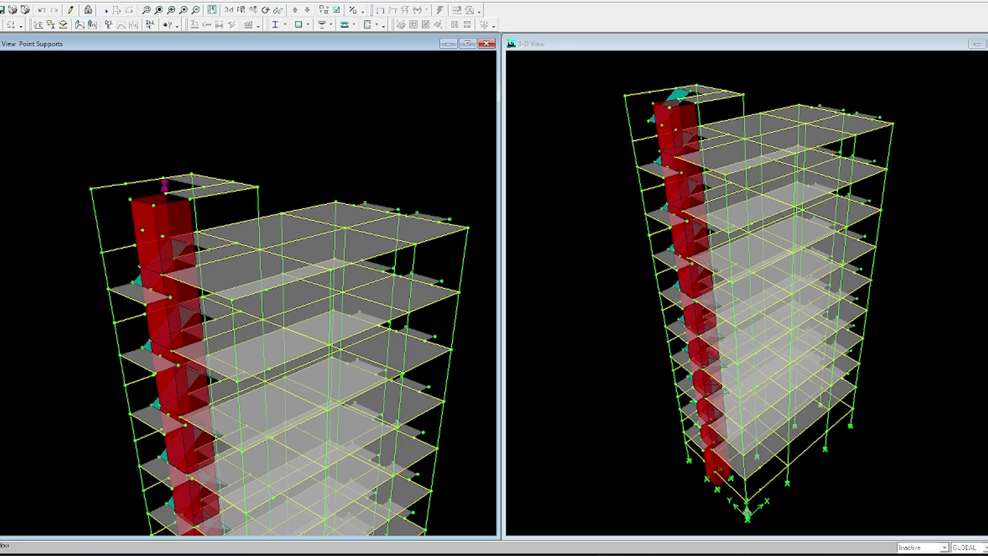
Delete the remaining floor slab panels on the top level of the stair and lift core
left_click(212, 194)
key("Delete")
left_click(200, 179)
key("Delete")
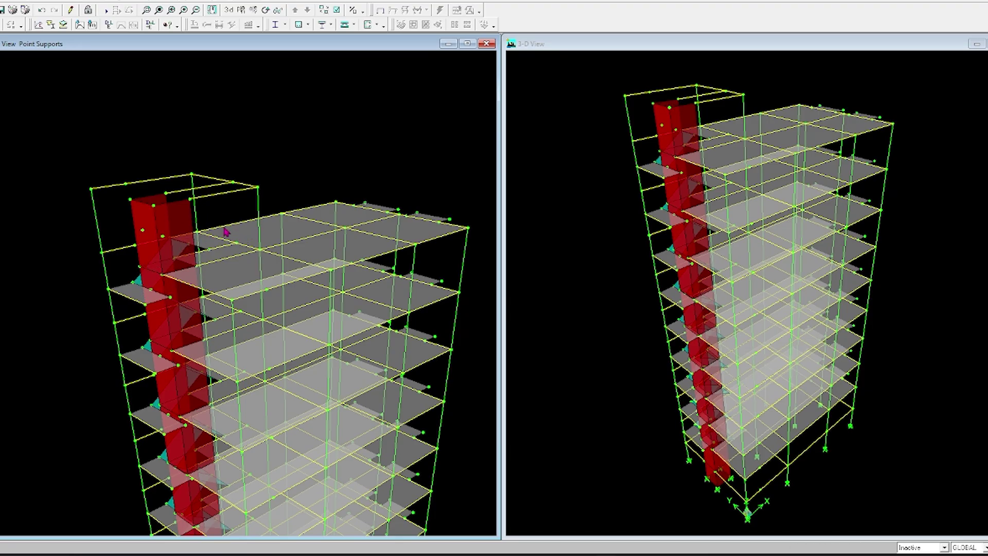
Display the STORY2-9 plan and try to delete the stray point inside the empty stair bay
left_click(240, 10)
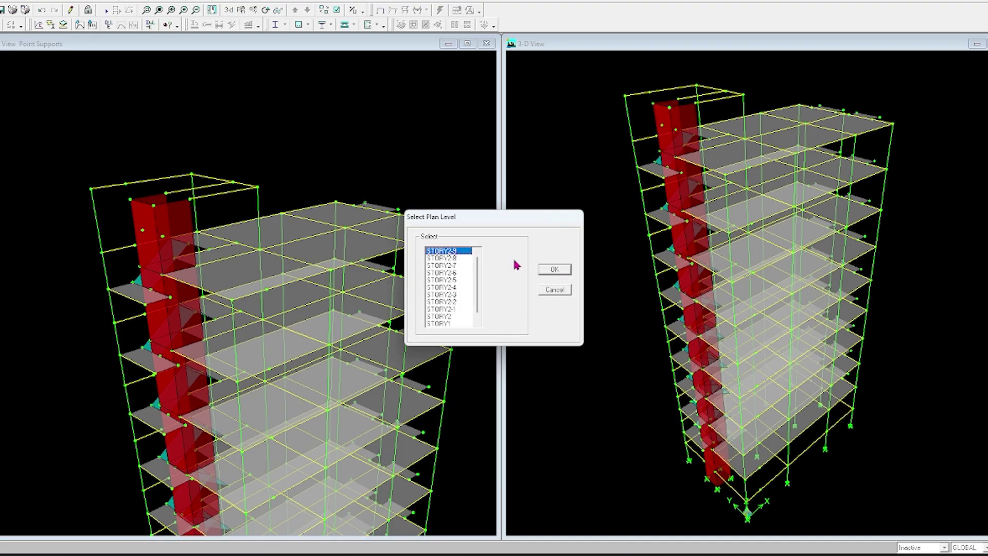
left_click(554, 269)
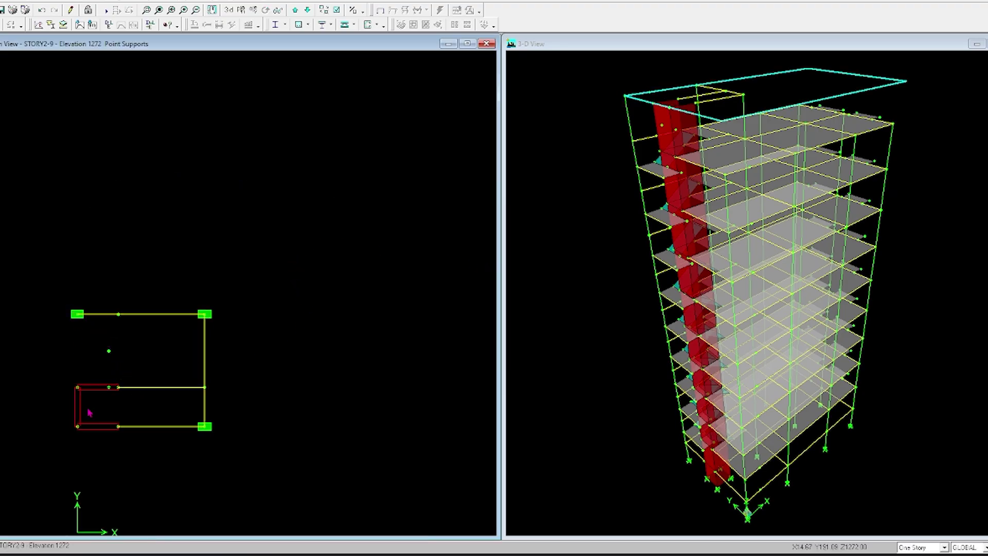
left_click(111, 355)
key("Delete")
Draw a slab area over the full stair bay on STORY2-9, between its four corner points
left_click(62, 5)
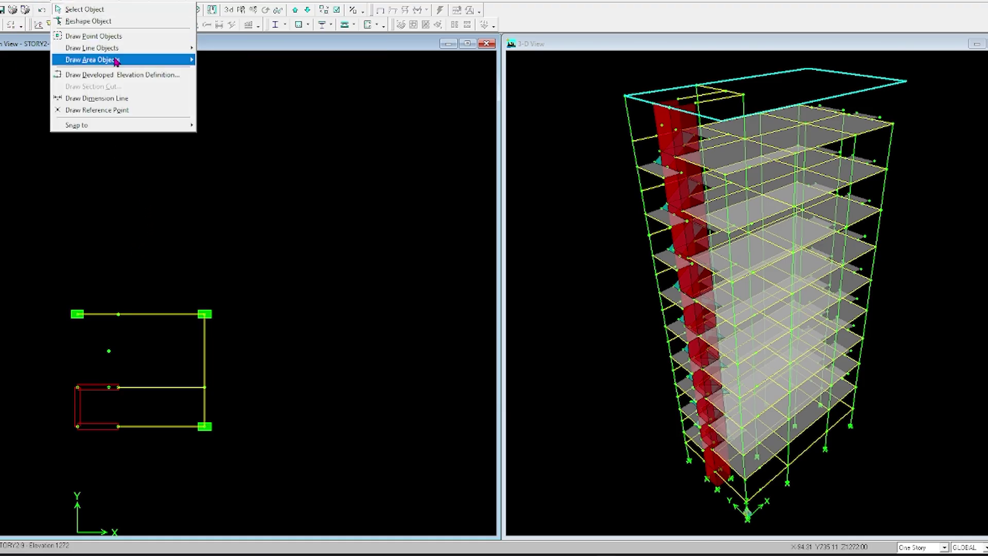
left_click(247, 60)
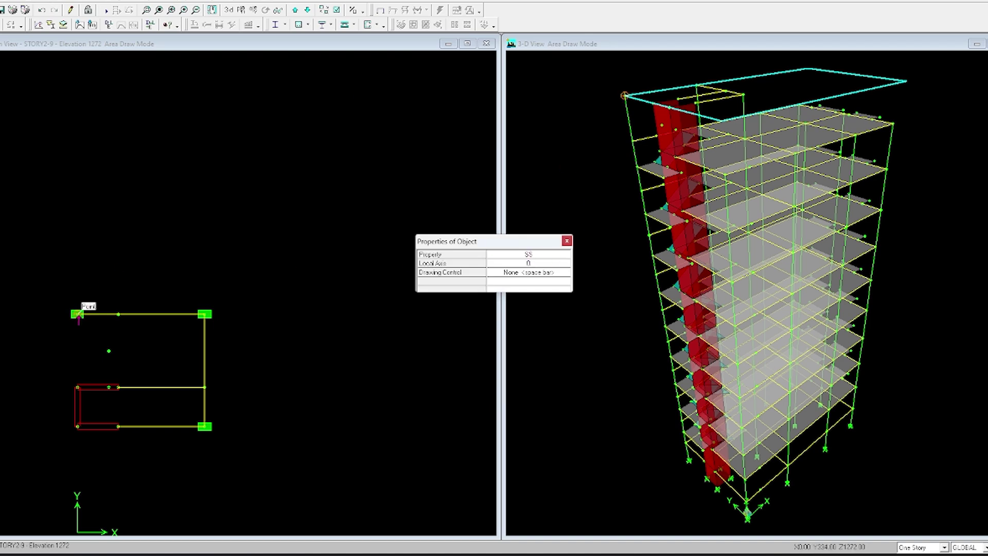
left_click(77, 314)
left_click(204, 314)
left_click(205, 387)
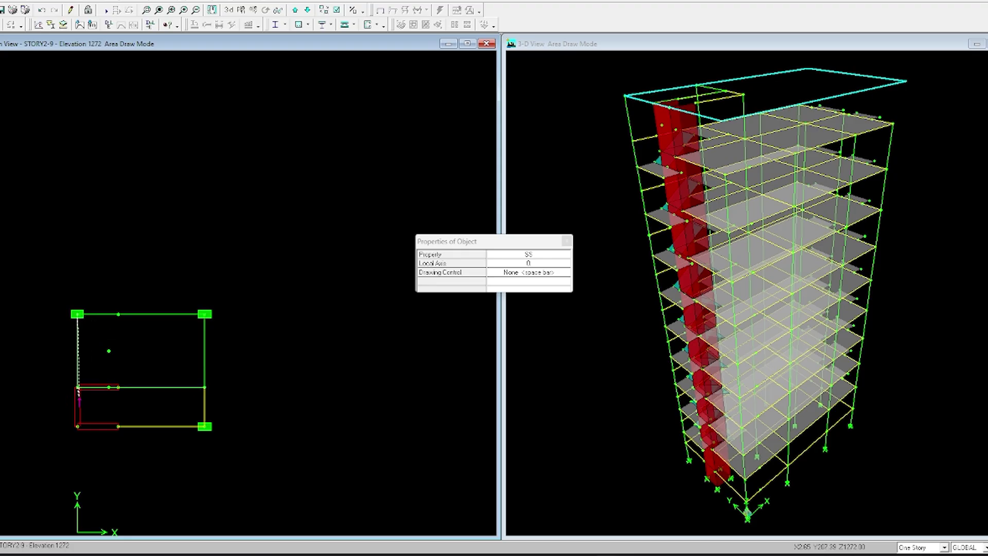
key("Escape")
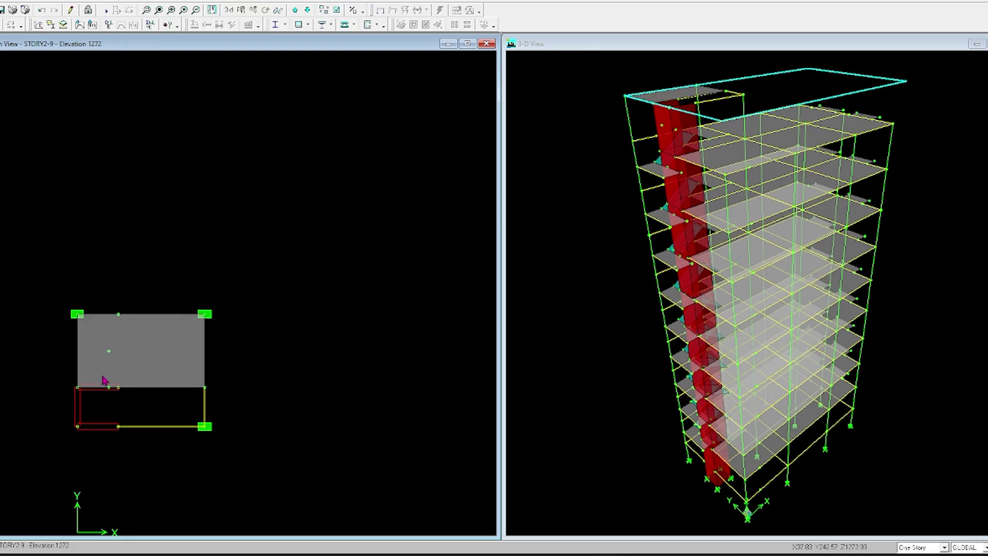
Draw a second slab area over the adjoining bay containing the lift shaft on STORY2-9, and close the object properties
left_click(58, 2)
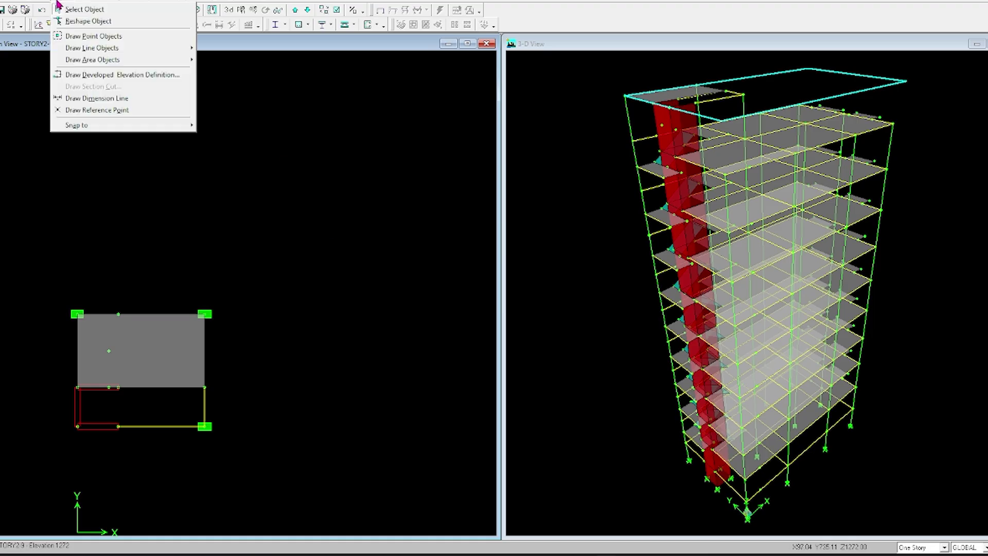
mouse_move(126, 62)
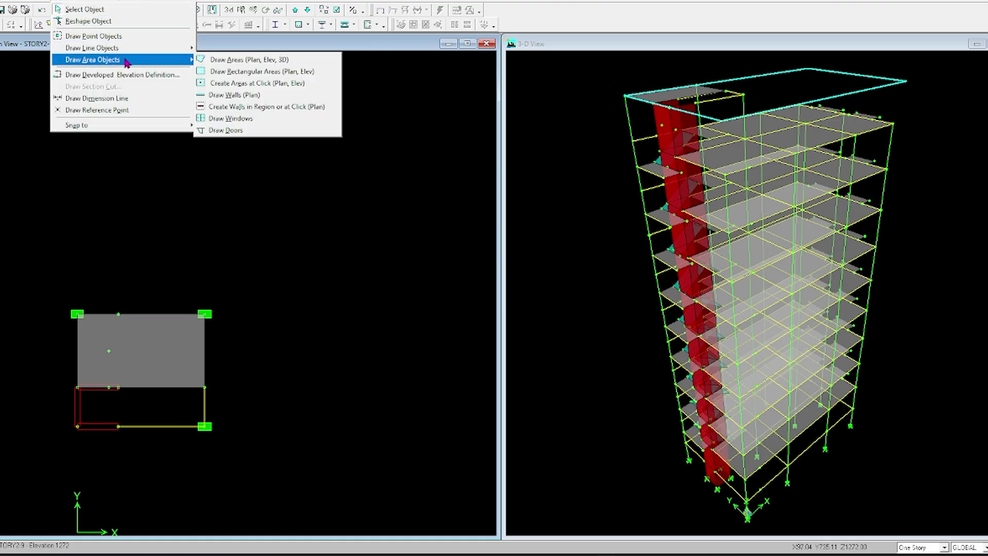
left_click(229, 60)
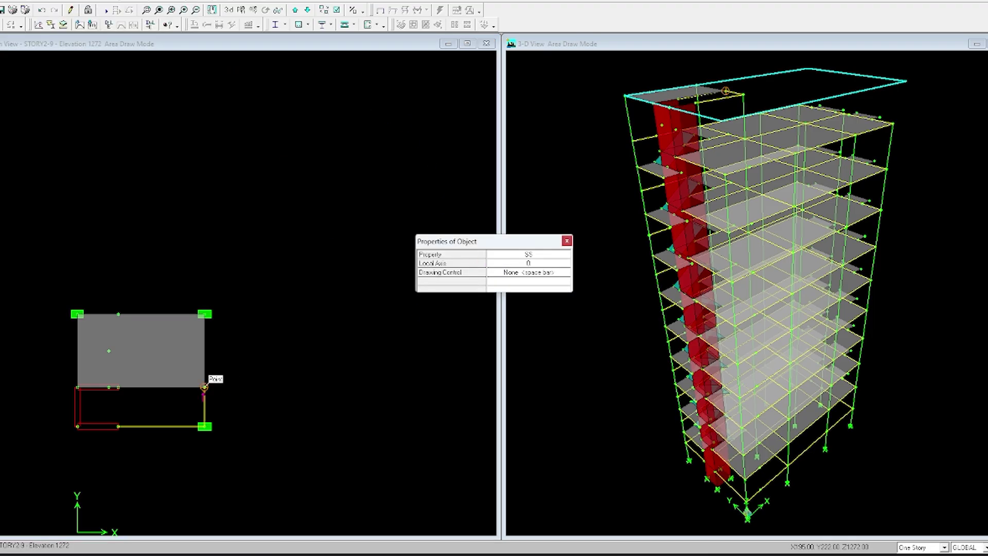
left_click(204, 387)
left_click(204, 426)
left_click(78, 426)
double_click(77, 387)
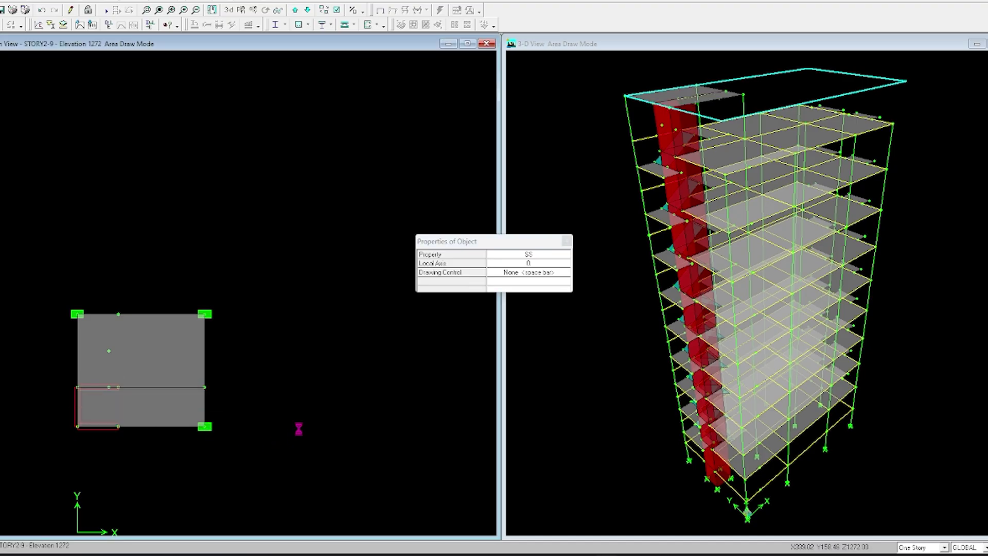
left_click(567, 241)
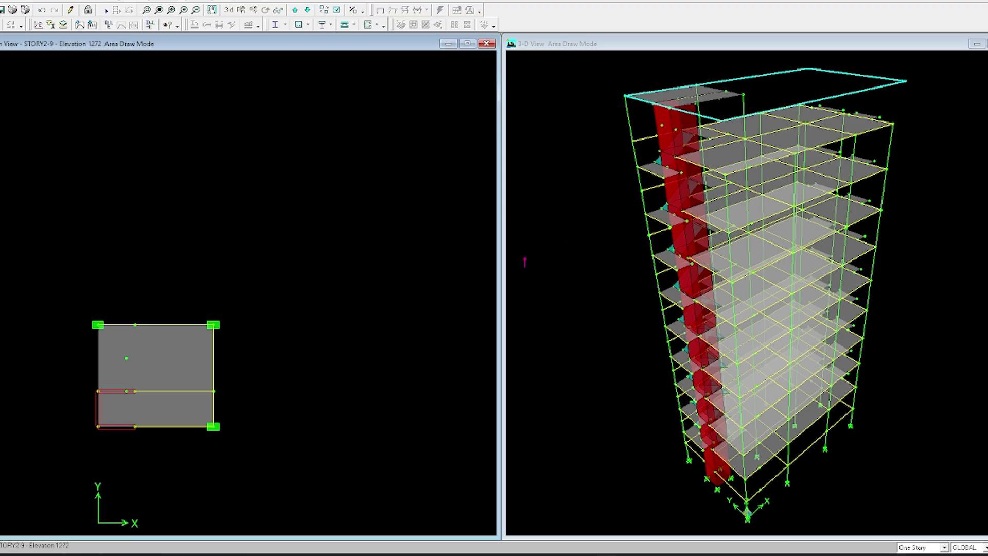
Show the whole building in the default 3D view and check the new top slabs over the core
scroll(468, 281, "down", 1)
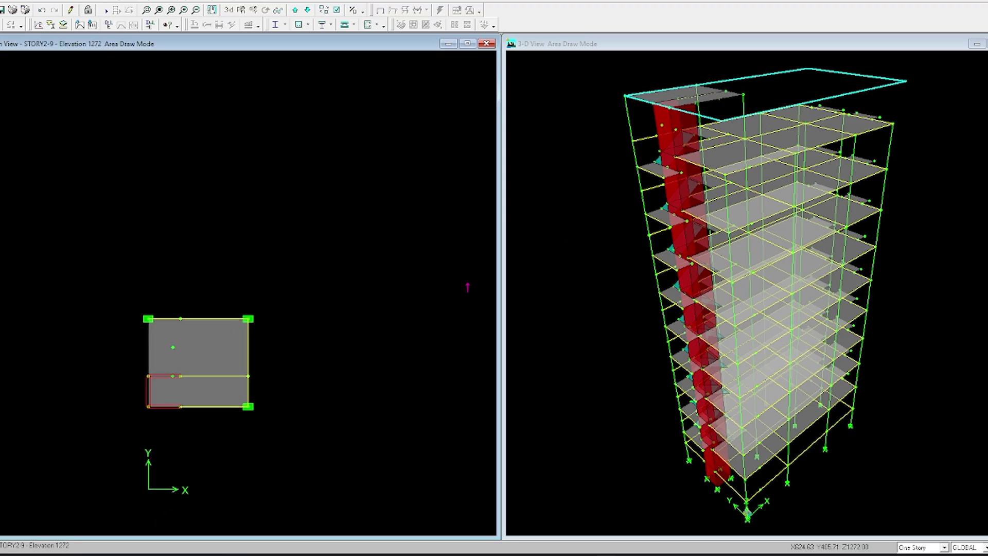
scroll(449, 300, "down", 1)
left_click(228, 10)
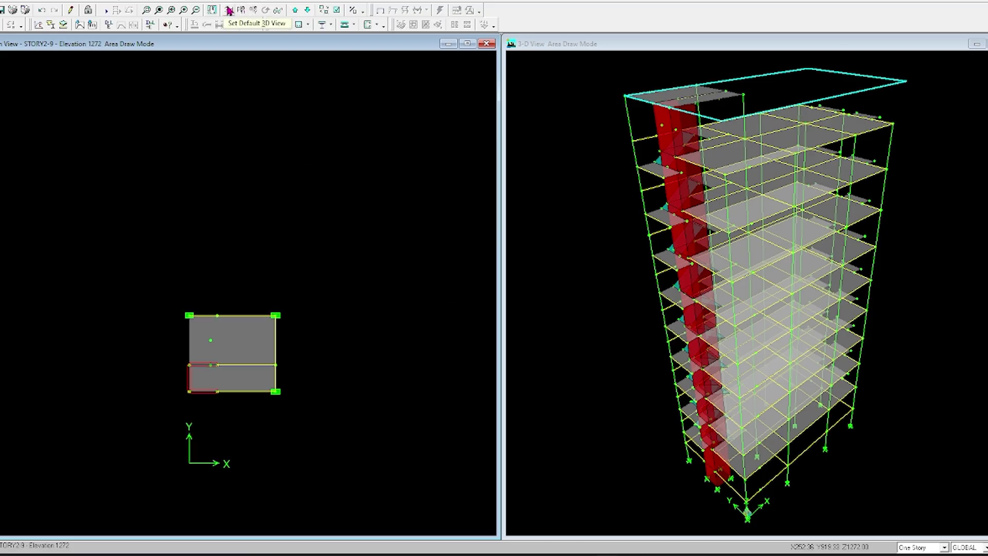
scroll(421, 392, "down", 4)
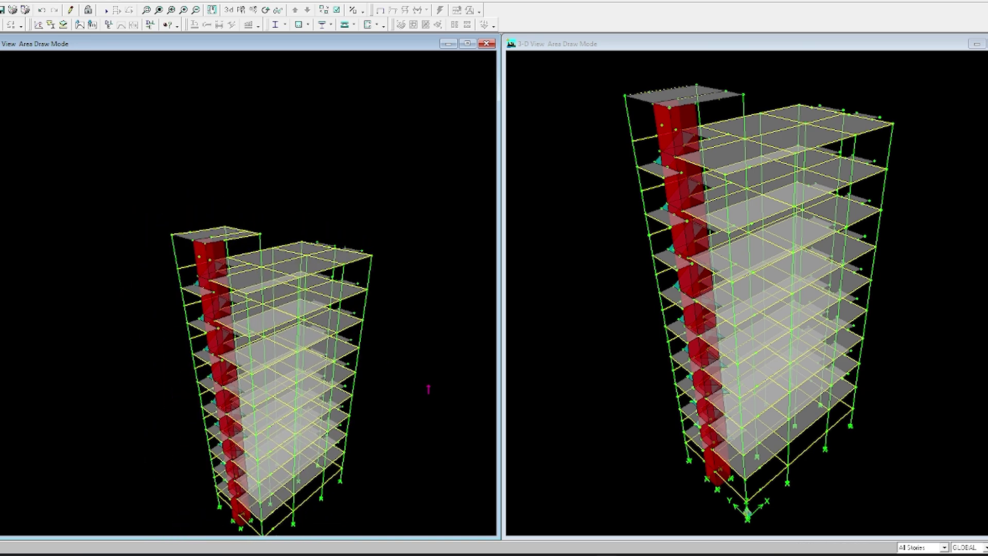
scroll(428, 389, "down", 1)
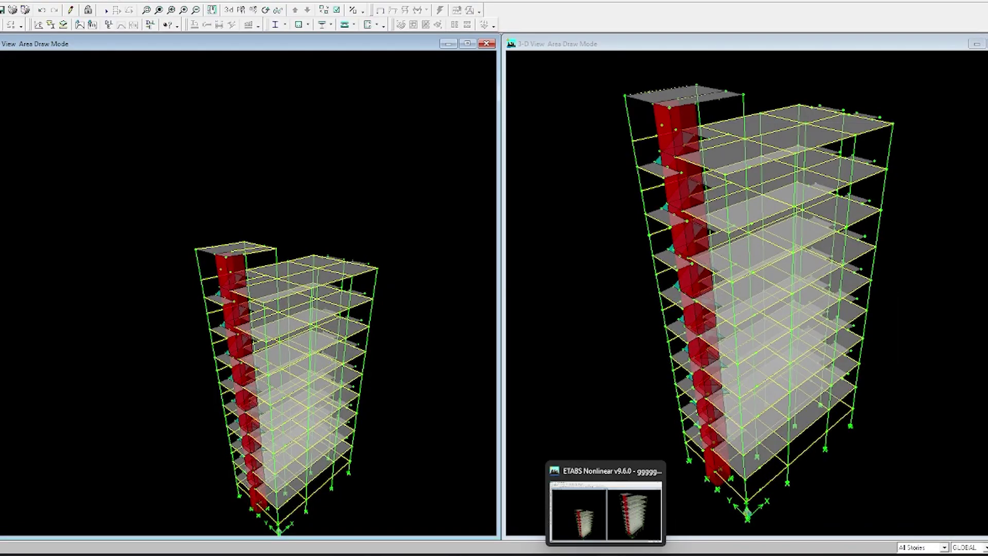
Switch to the lab manual PDF and read the load definitions in Table 4.1 Geometry and Loads
left_click(570, 555)
scroll(455, 301, "up", 6)
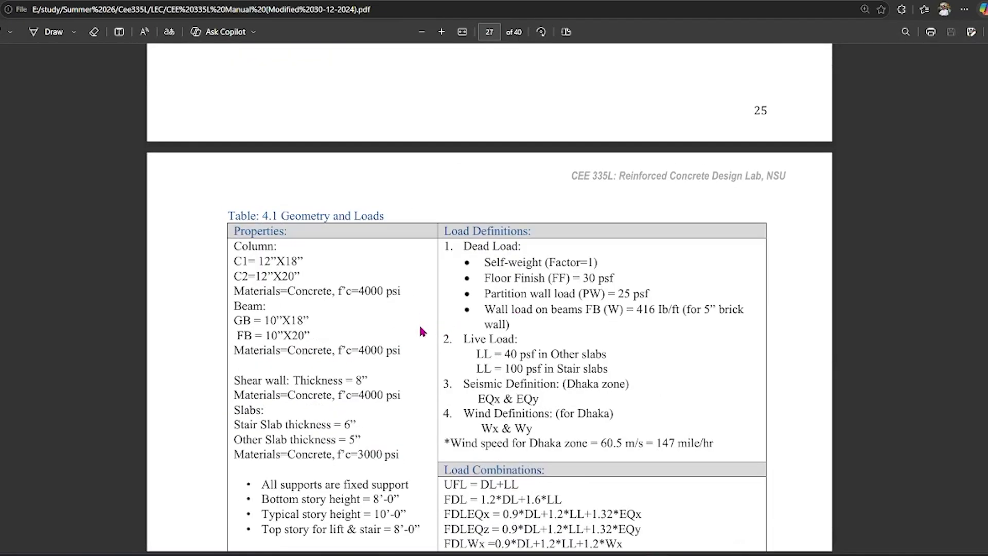
scroll(542, 350, "down", 4)
scroll(541, 350, "up", 4)
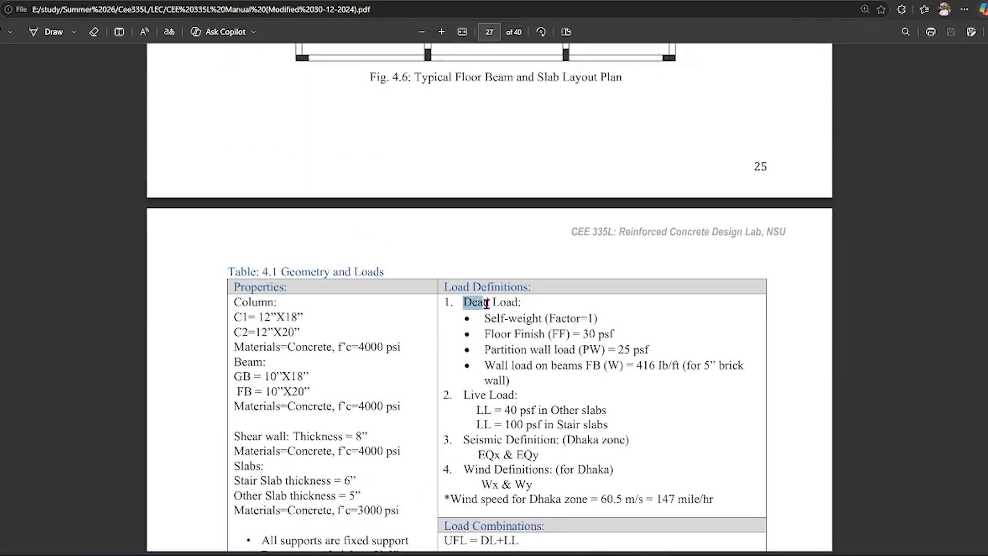
Examine the dead, live, seismic and wind load definitions and the Dhaka wind speed in Table 4.1 of the manual
left_click_drag(614, 469, 638, 500)
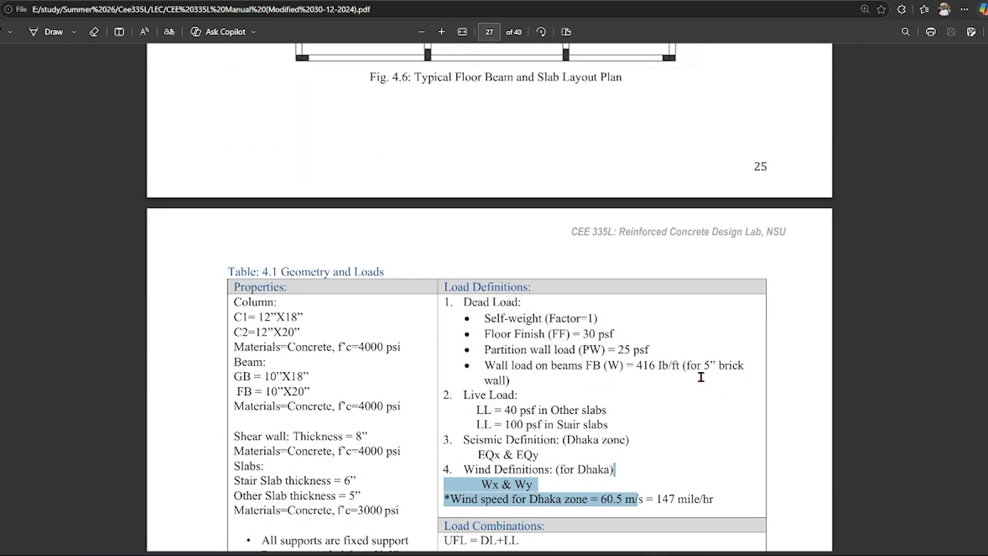
left_click_drag(455, 302, 549, 321)
left_click(532, 364)
scroll(471, 296, "down", 3)
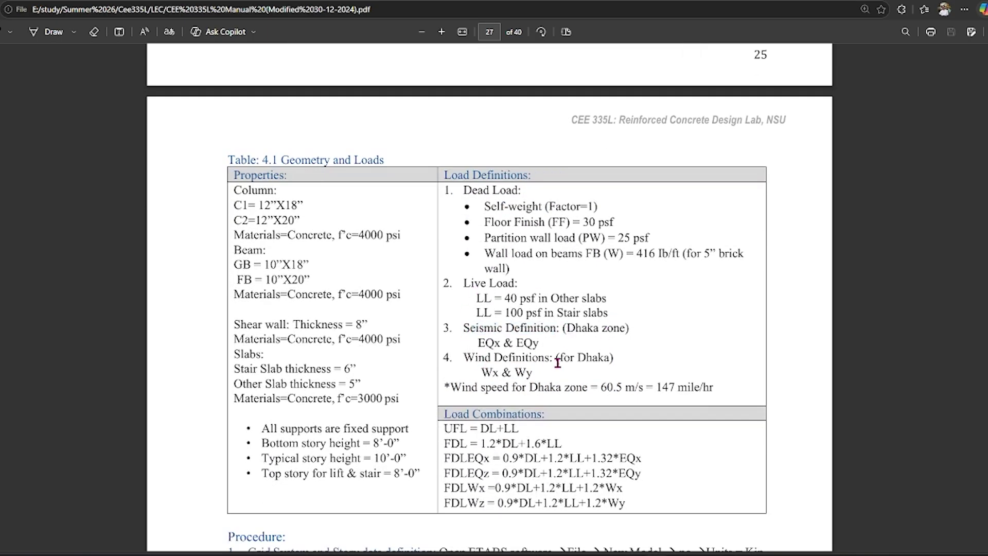
left_click_drag(463, 357, 566, 359)
left_click_drag(480, 392, 607, 394)
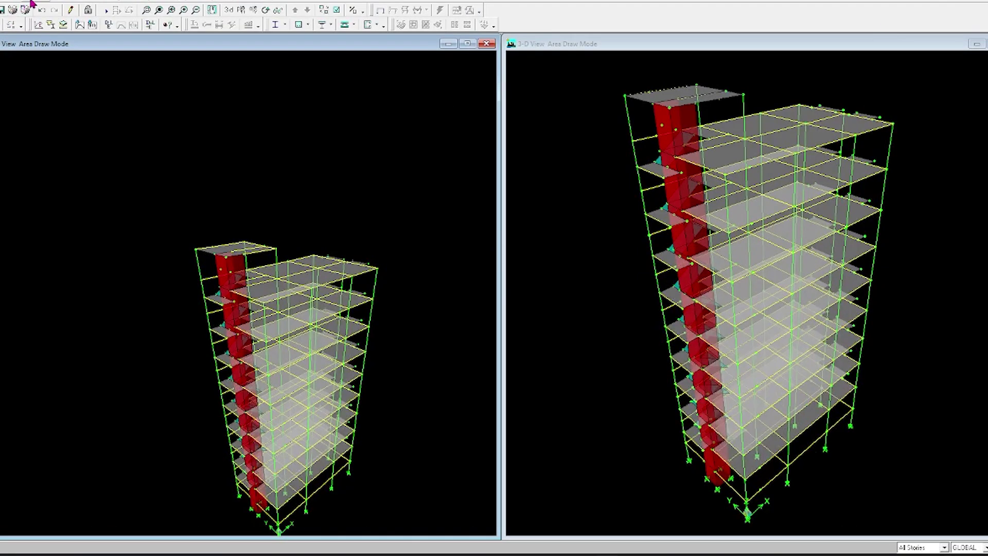
Switch to ETABS and add a static load case named SELFW with type DEAD and self-weight multiplier 1
left_click(36, 3)
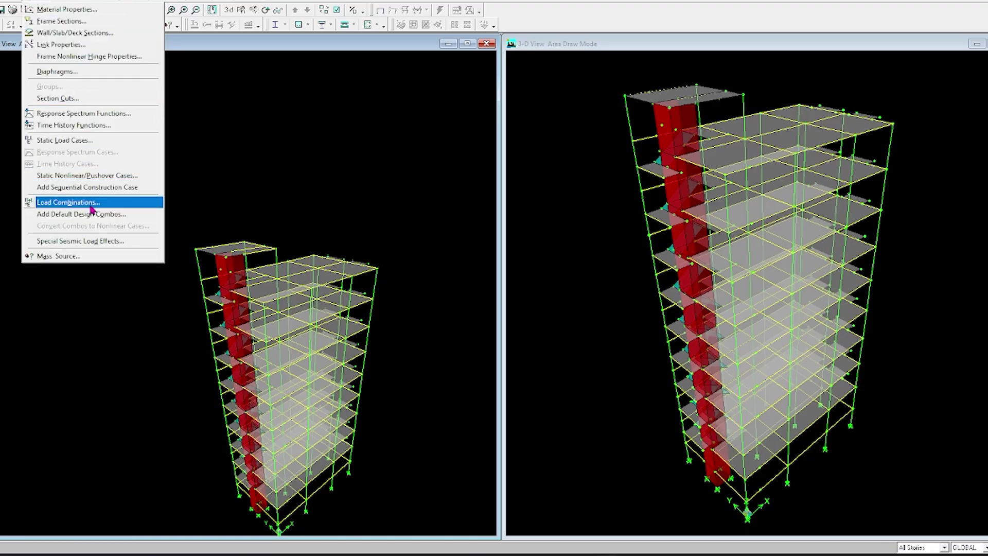
left_click(88, 141)
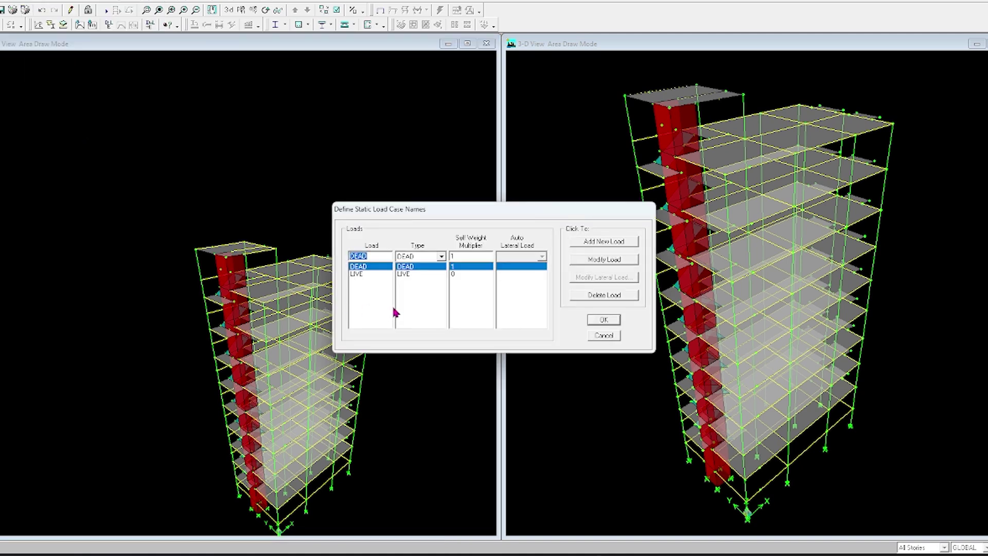
left_click(378, 254)
double_click(366, 256)
type("SELFW")
left_click(609, 244)
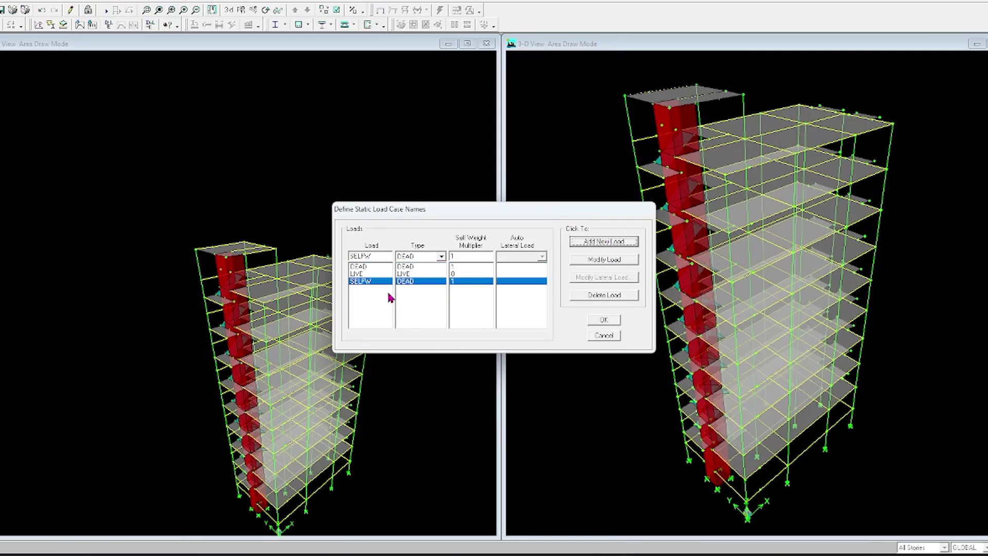
left_click(374, 267)
left_click(370, 282)
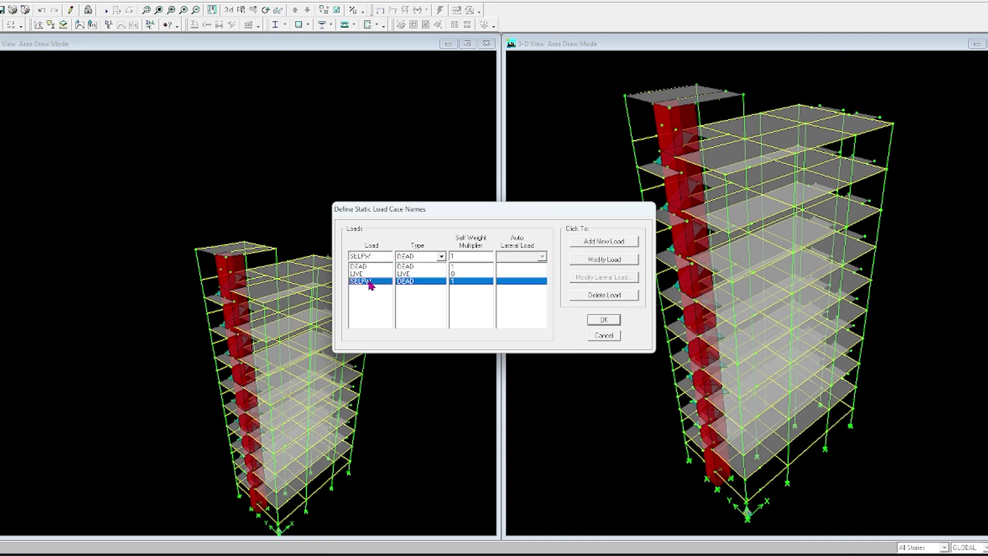
Consult the manual's dead load list and add a floor finish load case named FF, type DEAD, self-weight multiplier 0
key("alt+Tab")
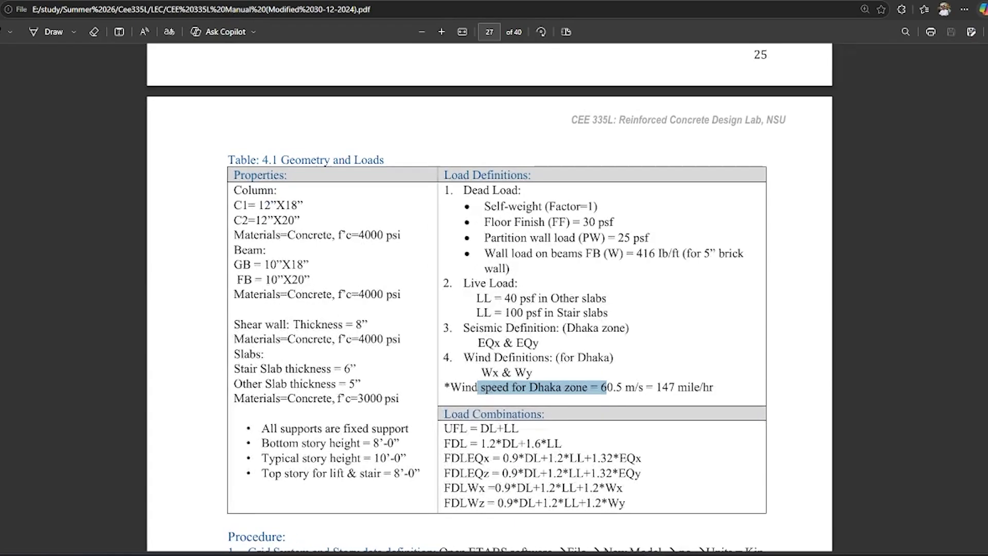
key("alt+Tab")
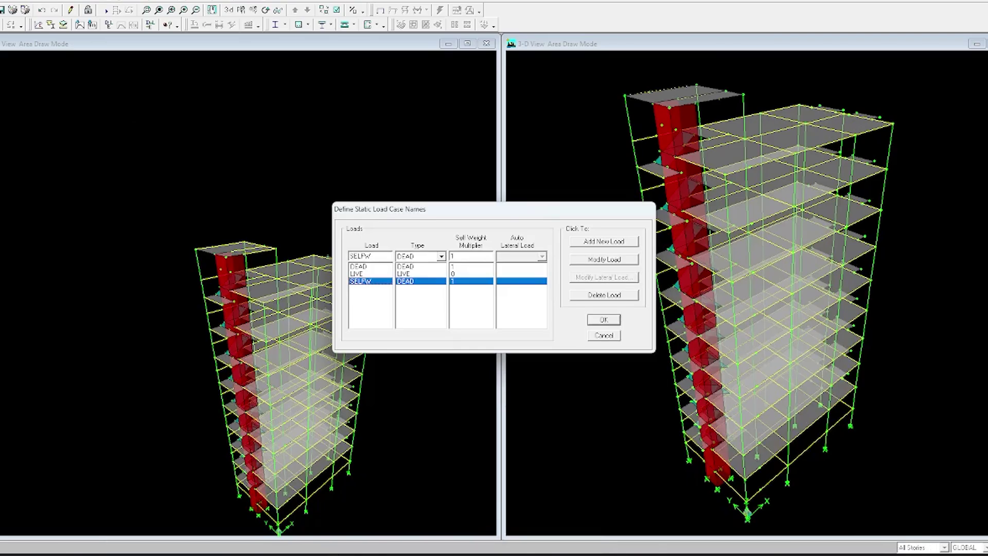
double_click(372, 256)
type("FF")
type("0")
left_click(611, 242)
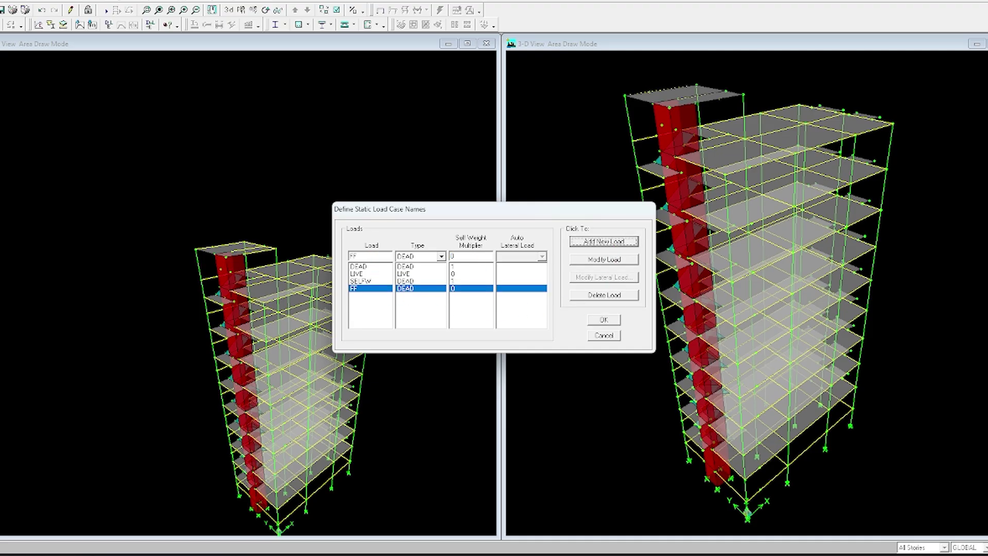
Add a partition wall load case named PW with type DEAD and self-weight multiplier 0
key("alt+Tab")
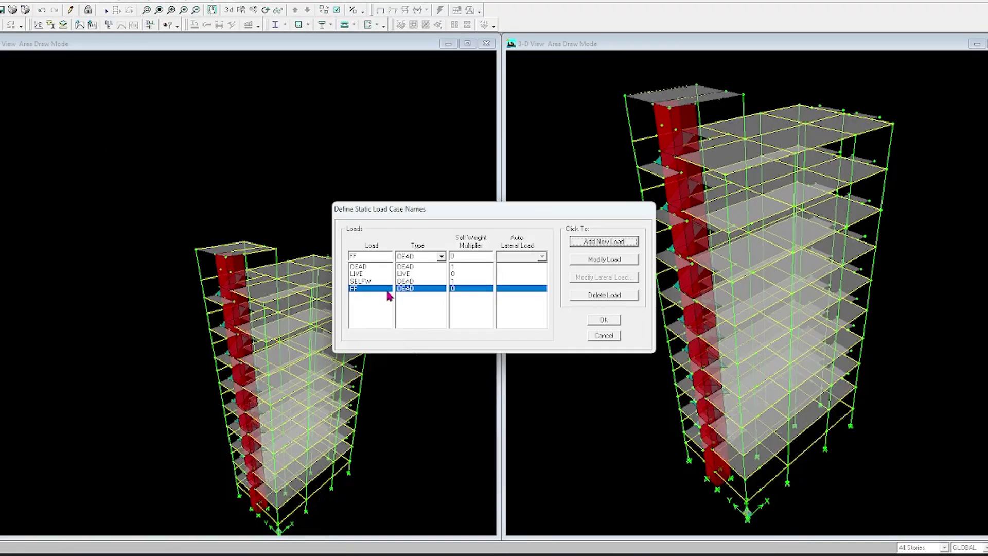
left_click(372, 256)
key("BackSpace")
type("W")
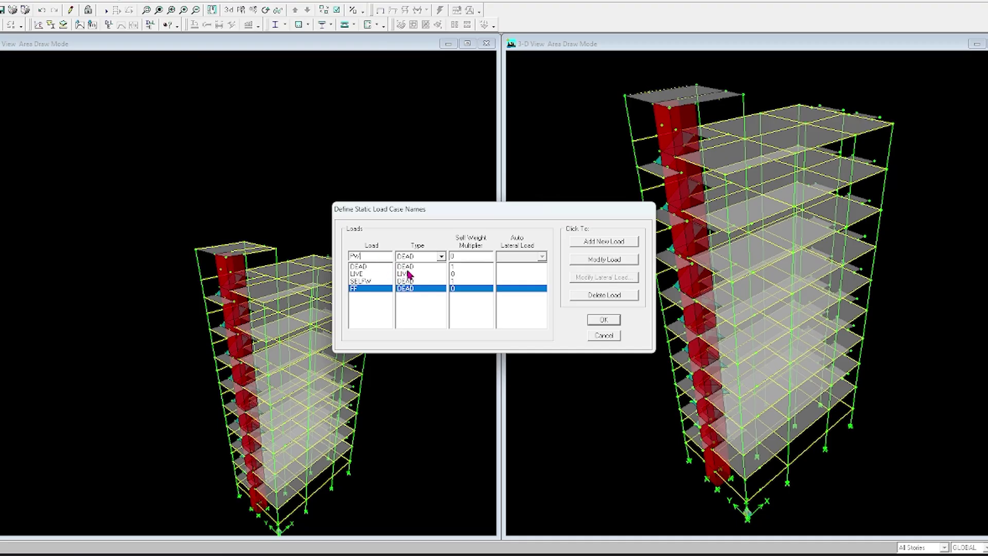
left_click(608, 242)
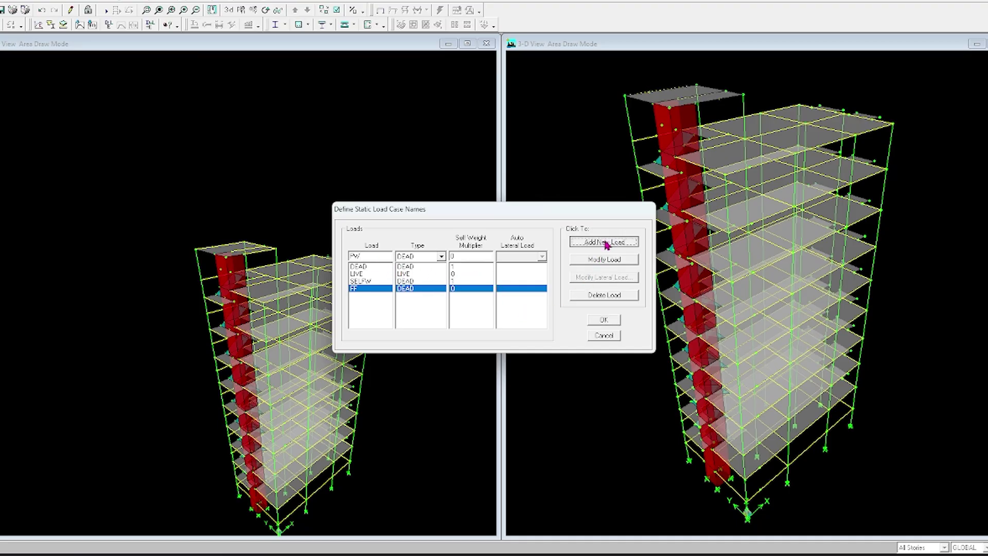
Recheck the manual's wall load entry and add a load case named WALLLL with type DEAD and self-weight multiplier 0
key("alt+Tab")
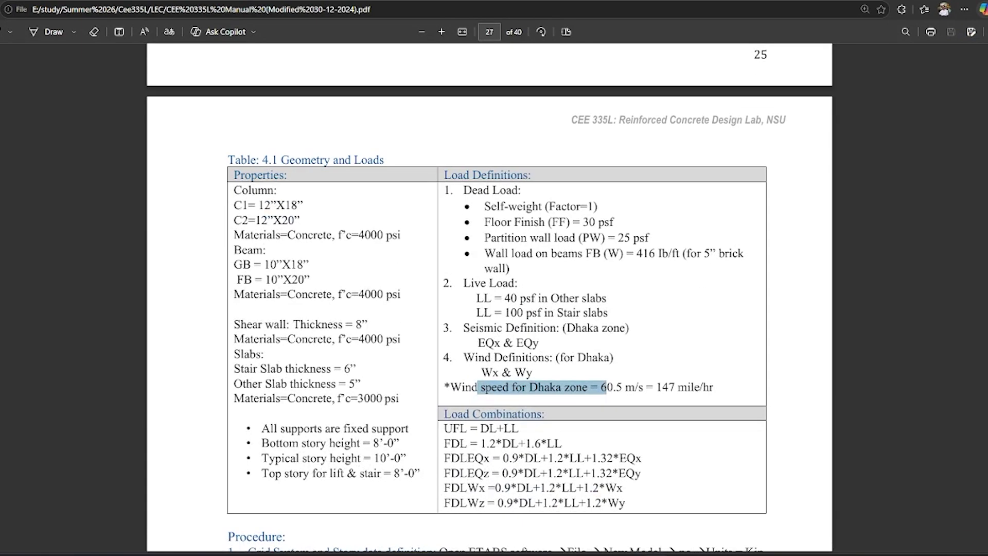
key("alt+Tab")
key("alt+Tab")
key("alt+Tab")
double_click(368, 256)
type("WALLLL")
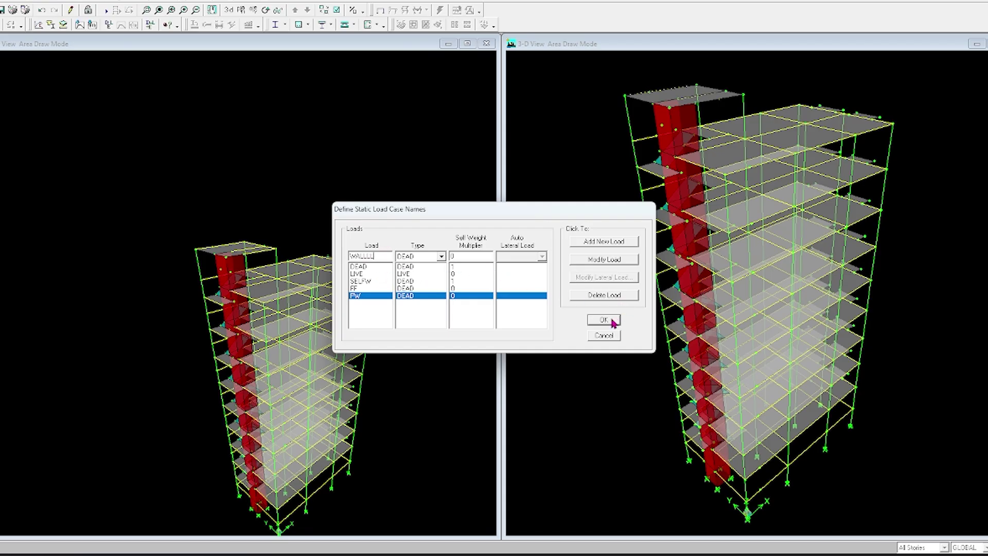
left_click(609, 245)
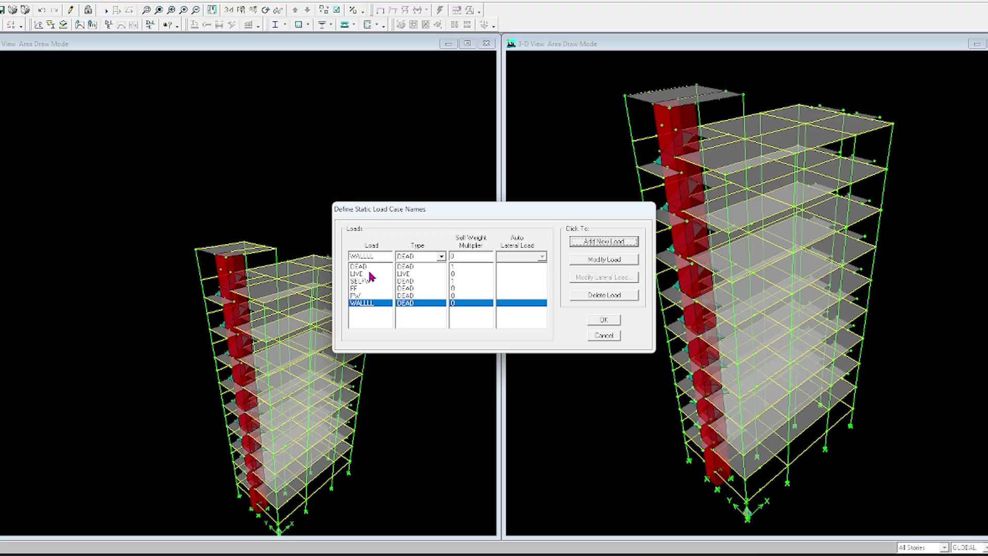
Delete the default DEAD load case from the static load cases
left_click(661, 554)
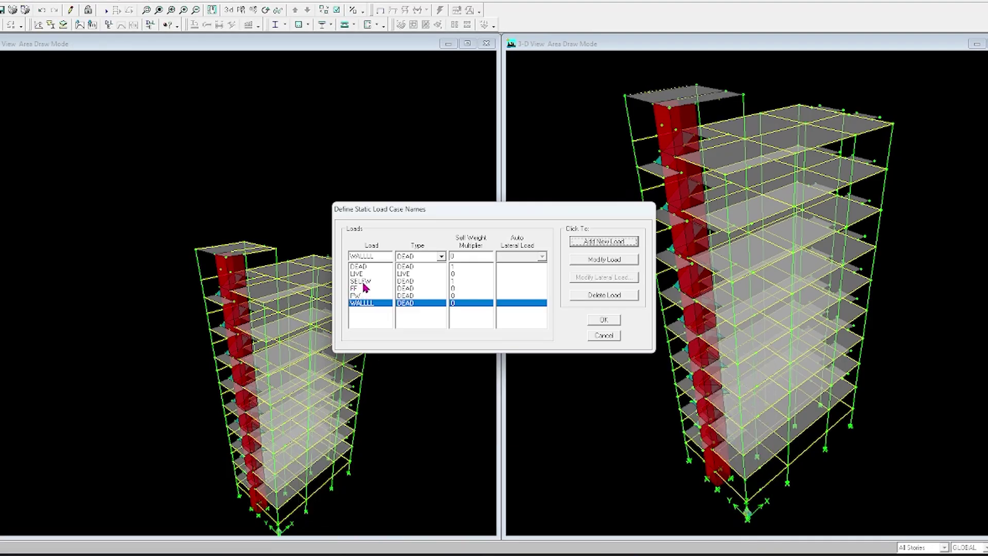
left_click(361, 275)
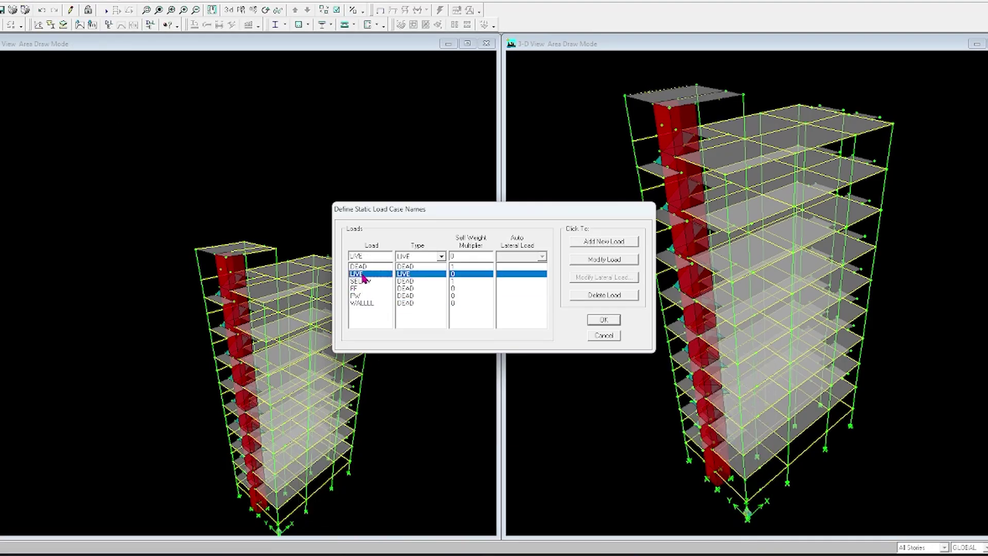
left_click(371, 266)
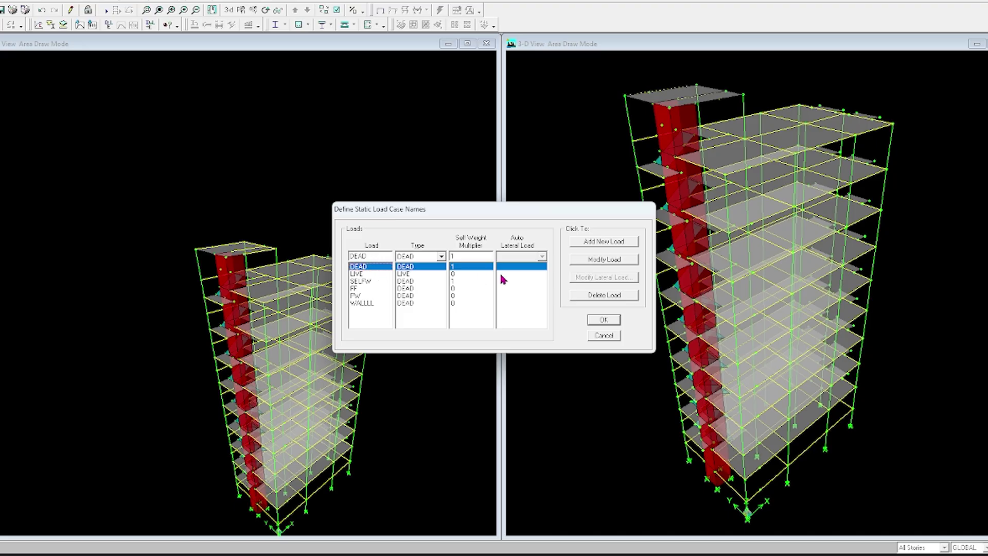
left_click(603, 297)
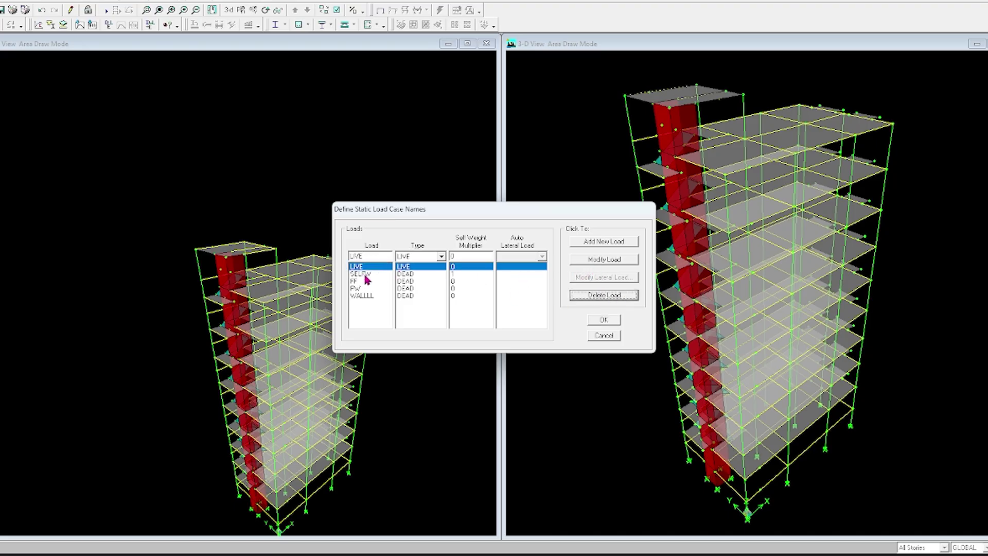
Switch to the manual, shrink its window over the model, and read the seismic load names in Table 4.1
left_click(365, 296)
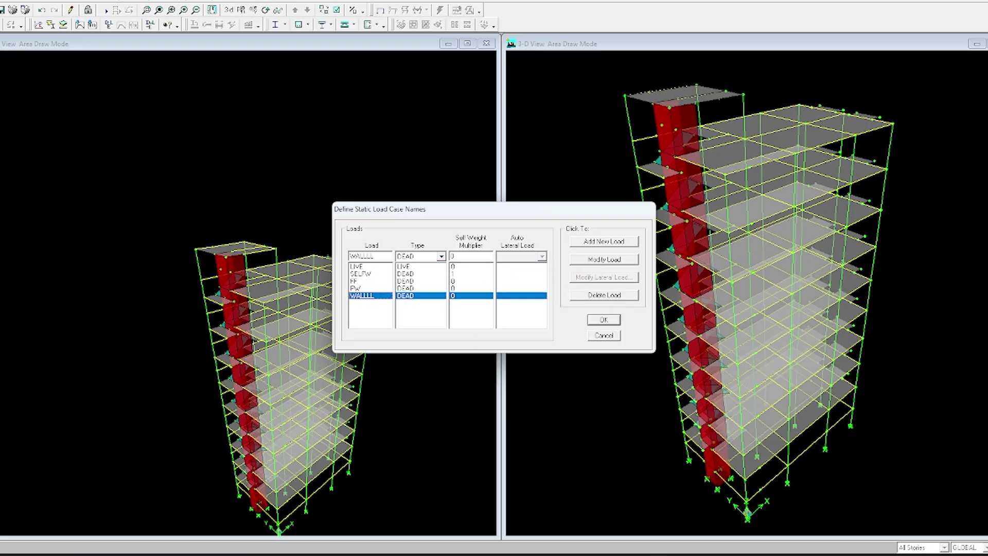
key("alt+Tab")
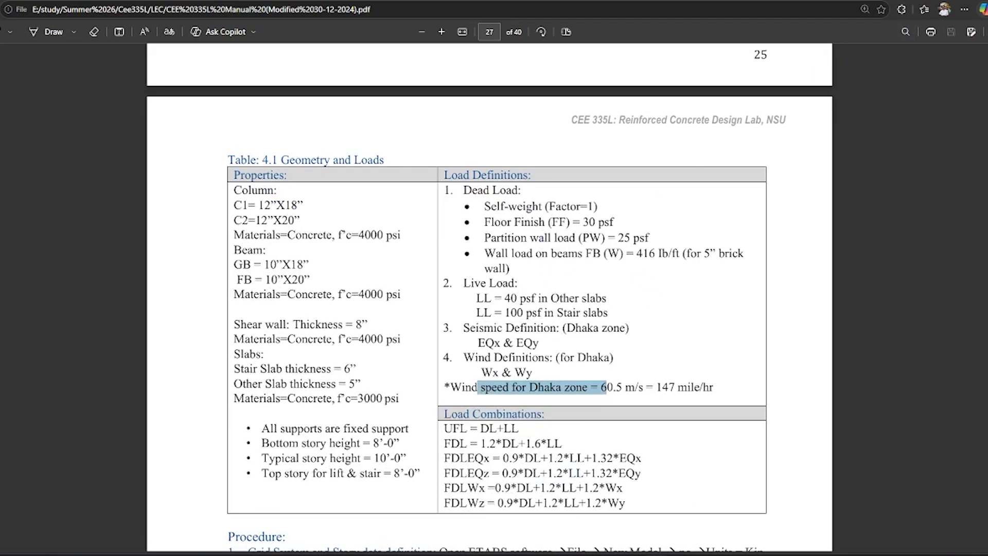
key("super+Down")
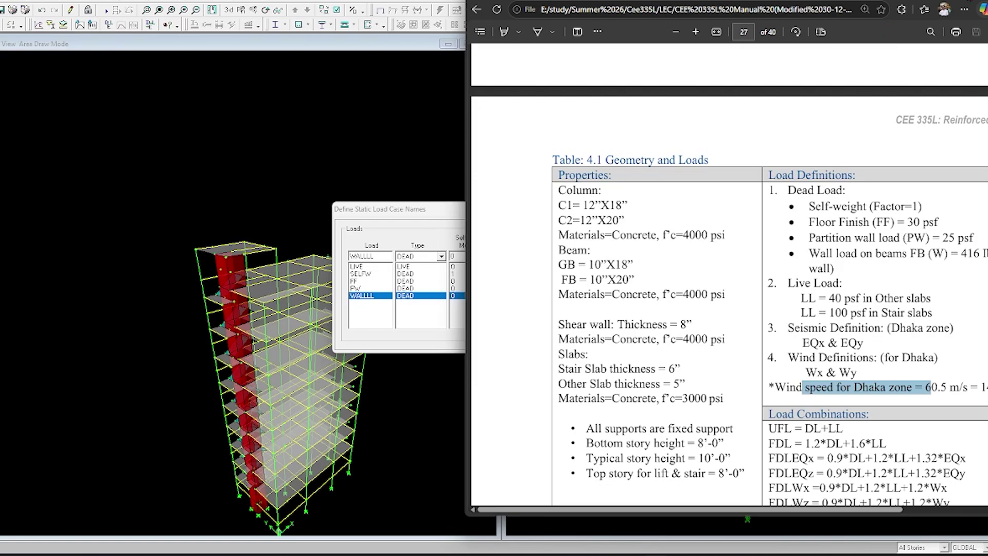
key("super+Down")
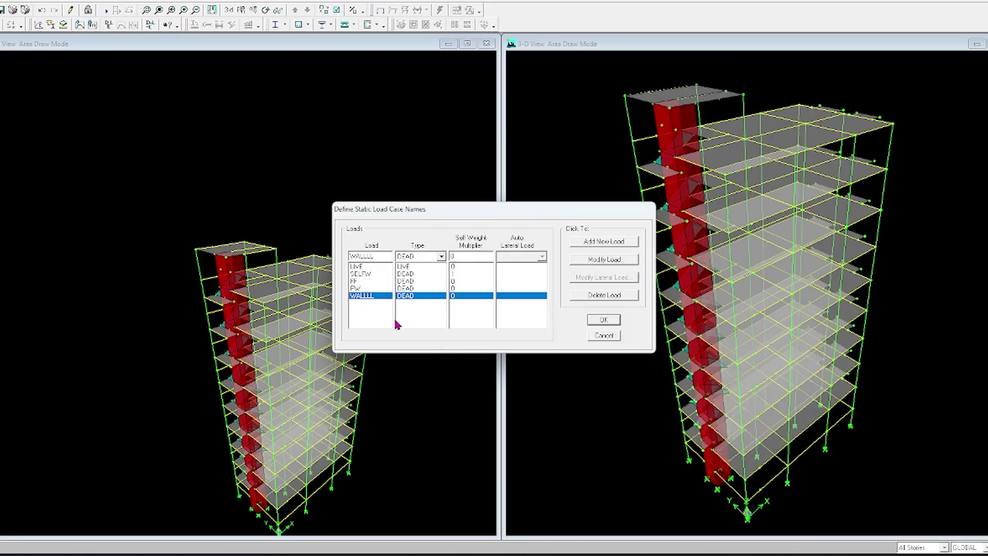
key("alt+Tab")
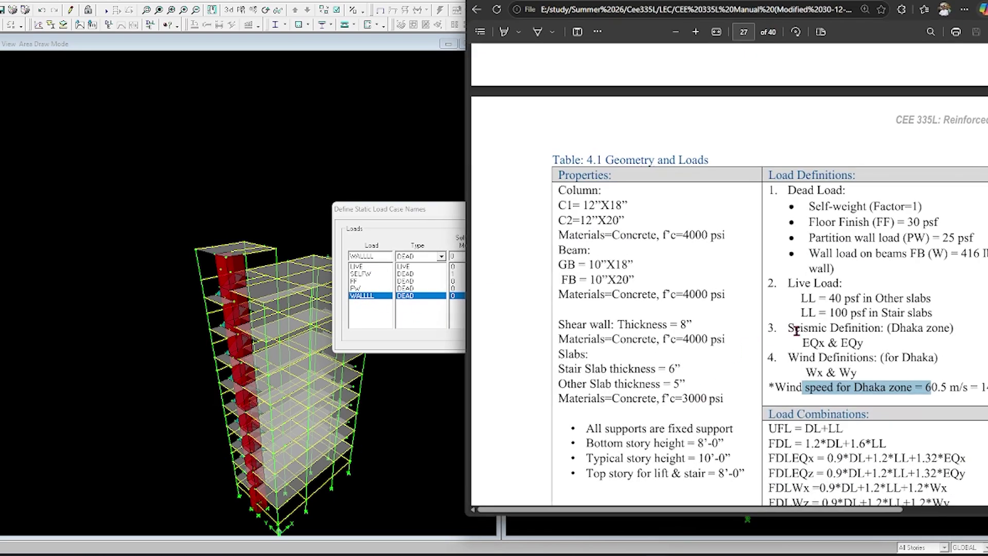
scroll(828, 329, "down", 1)
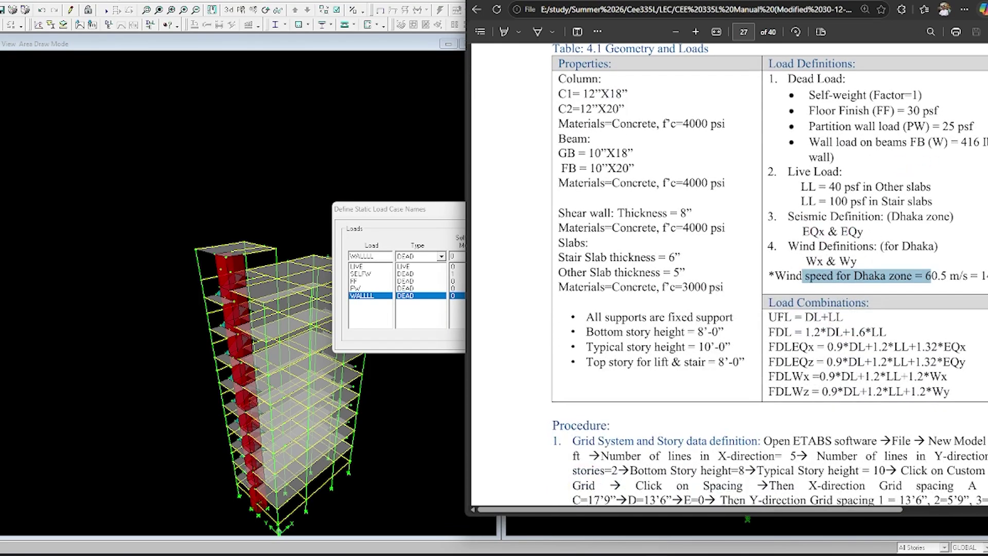
left_click_drag(801, 233, 869, 231)
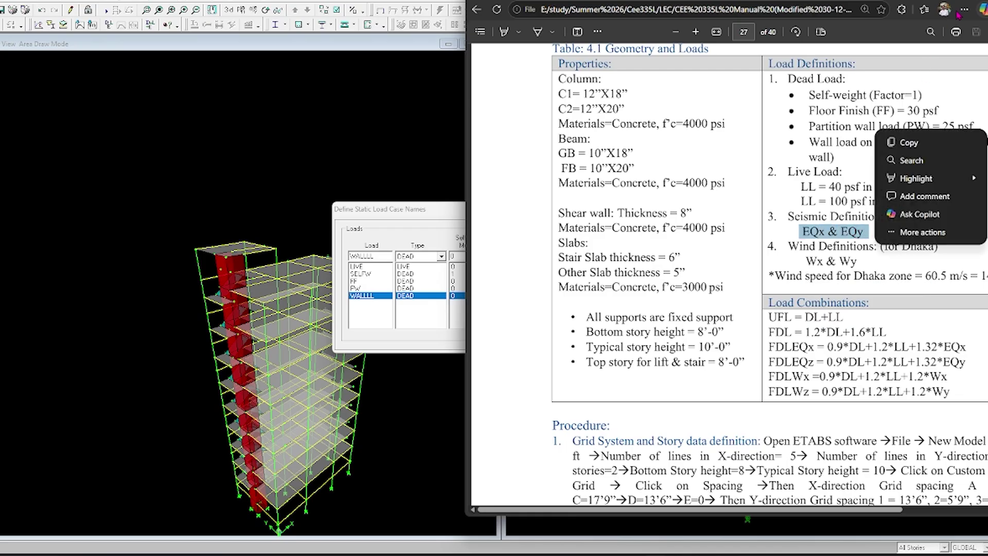
left_click(262, 244)
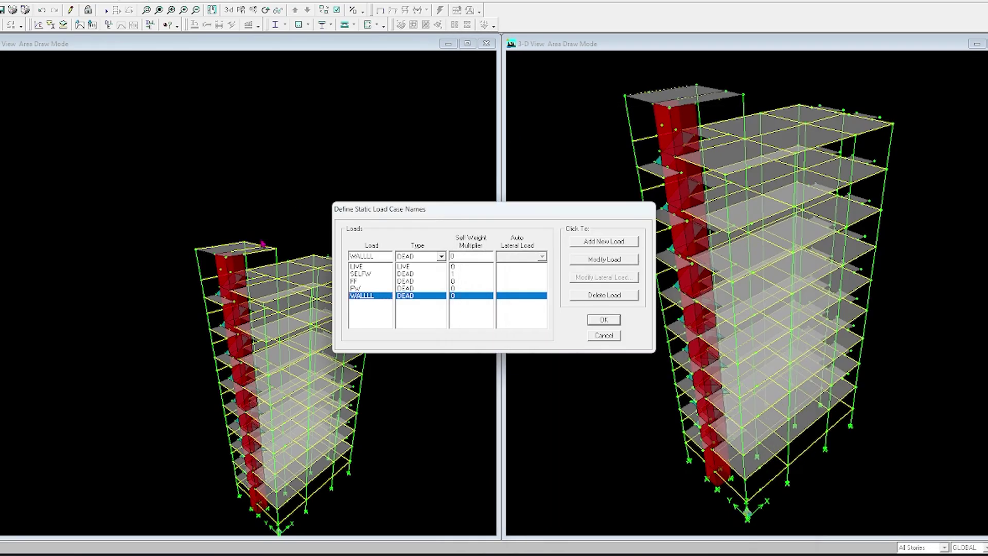
Enter a load case named EQX, set its type to QUAKE, and browse the auto lateral load codes
double_click(382, 257)
type("EQX")
left_click(441, 256)
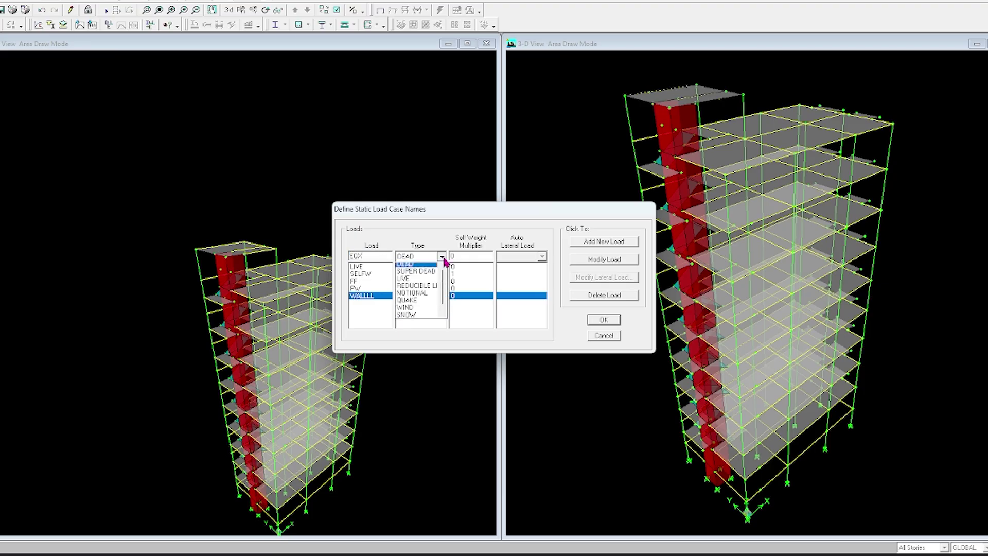
left_click(426, 303)
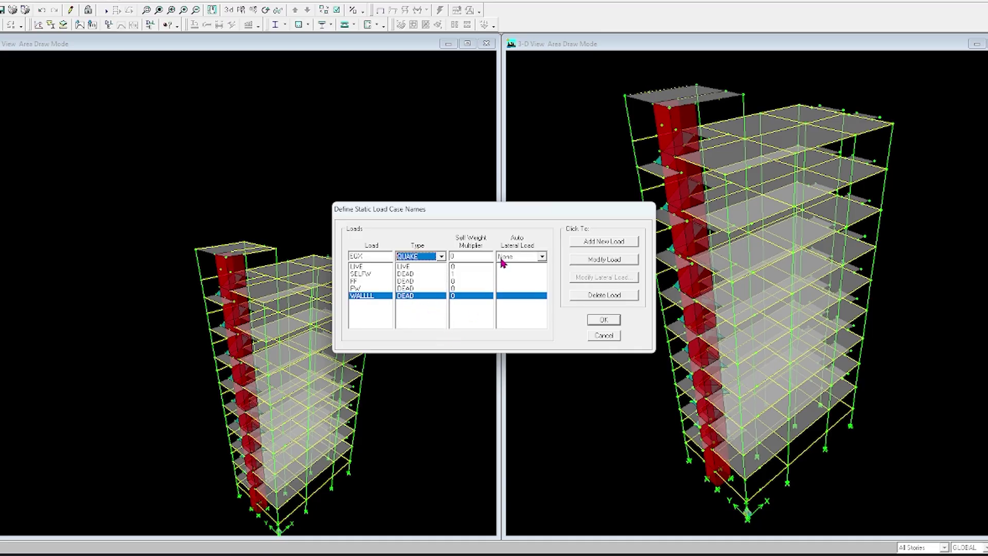
left_click(542, 257)
scroll(518, 288, "up", 5)
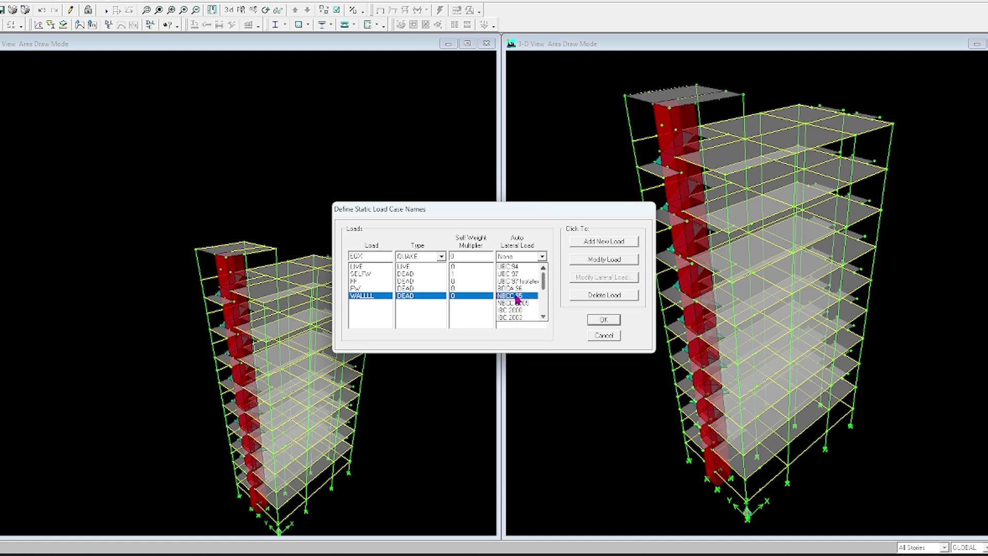
Switch to the manual and look up the EQX auto lateral load settings in section 4.1 Static Load Cases and Fig. 4.17
left_click(652, 553)
scroll(579, 309, "down", 20)
scroll(684, 360, "down", 15)
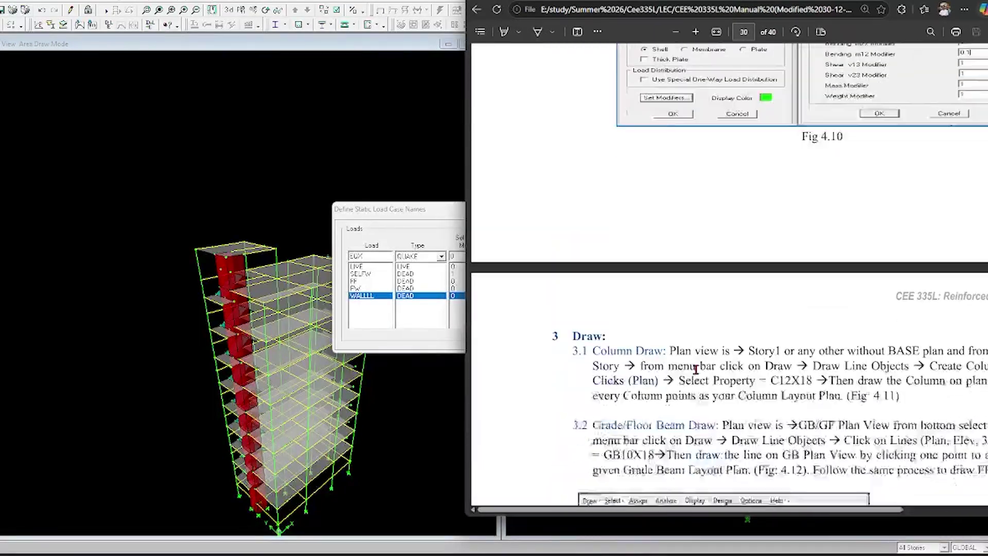
scroll(722, 381, "up", 6)
scroll(722, 381, "down", 15)
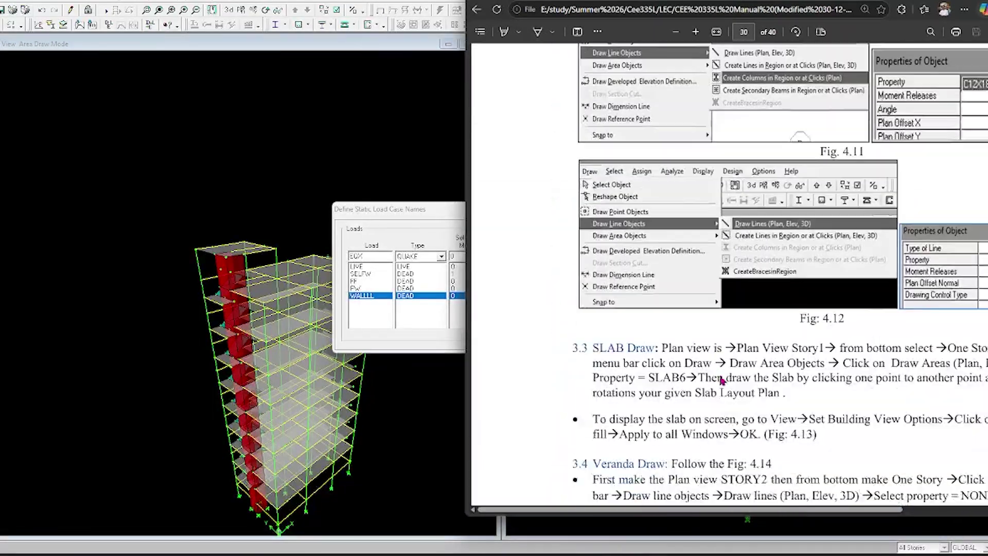
scroll(733, 391, "down", 10)
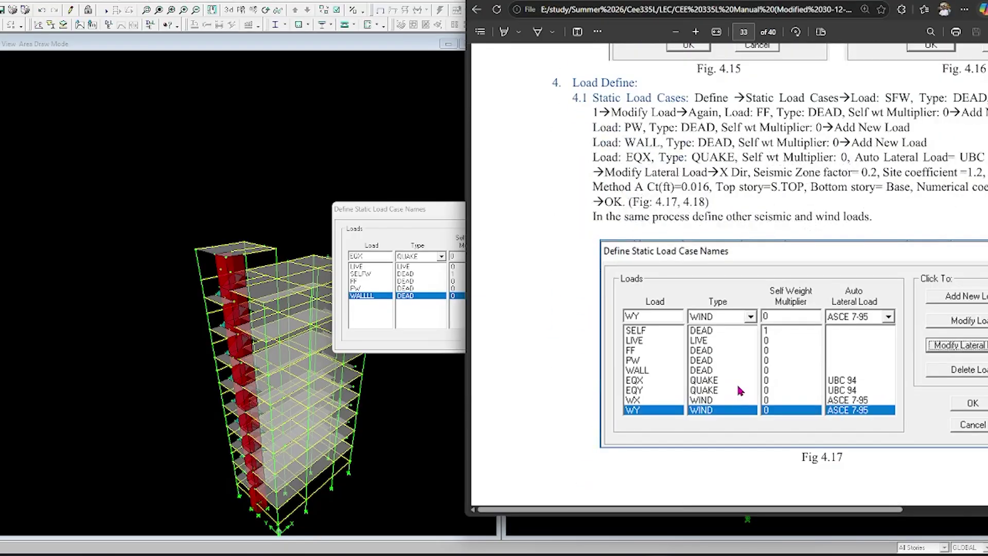
scroll(736, 382, "down", 2)
scroll(736, 382, "up", 2)
scroll(739, 391, "up", 2)
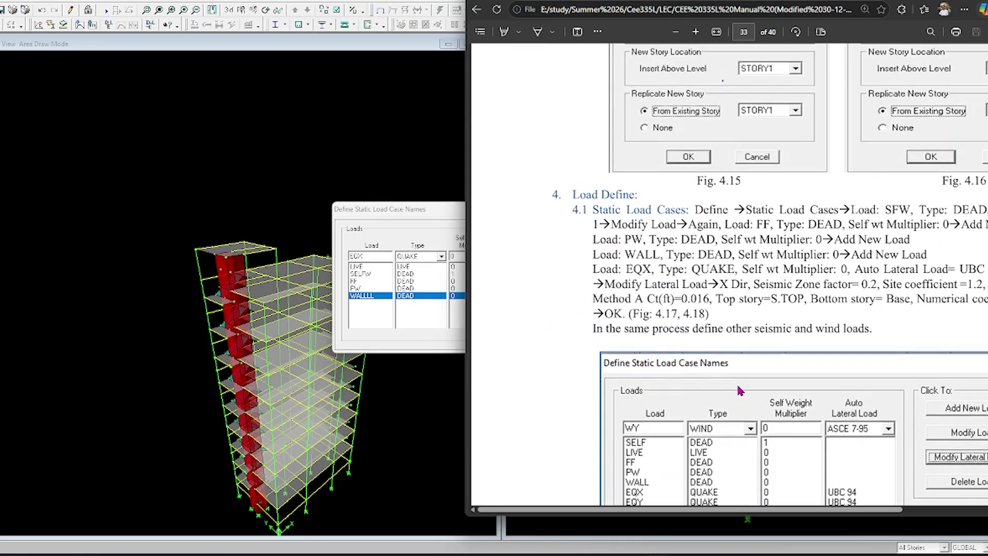
Read the rest of the manual's EQX line, return to ETABS, and add EQX with UBC 94 as its auto lateral load
left_click_drag(668, 510, 788, 514)
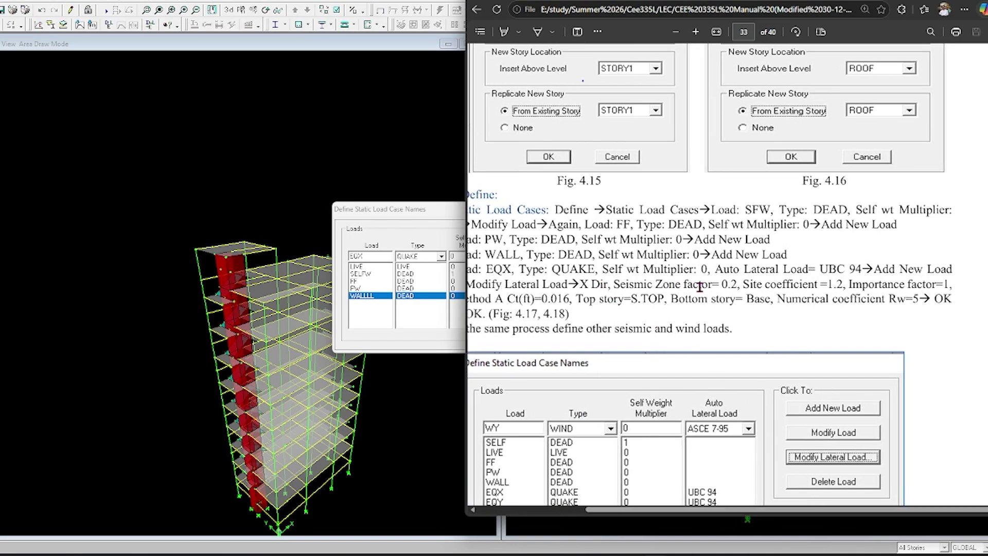
left_click(971, 1)
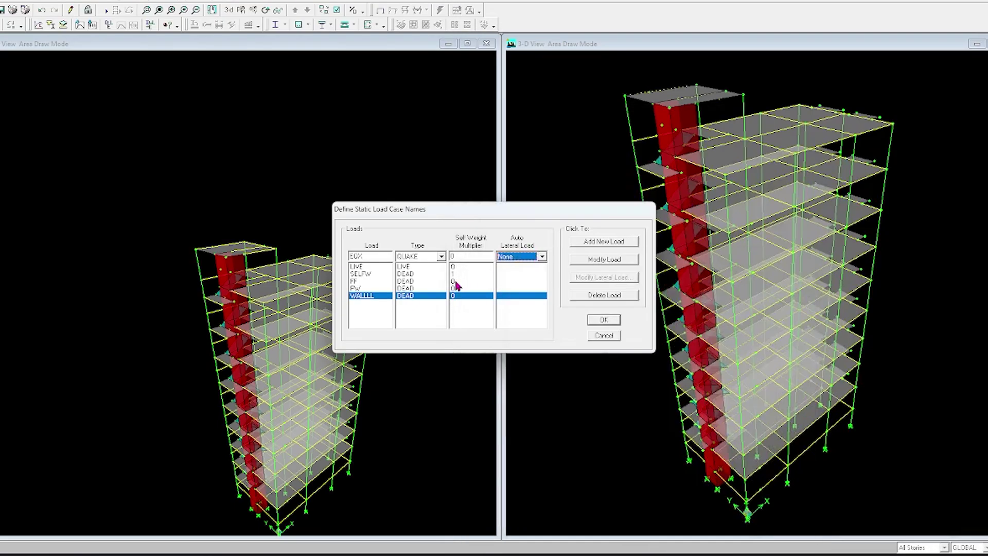
left_click(542, 257)
scroll(540, 278, "up", 4)
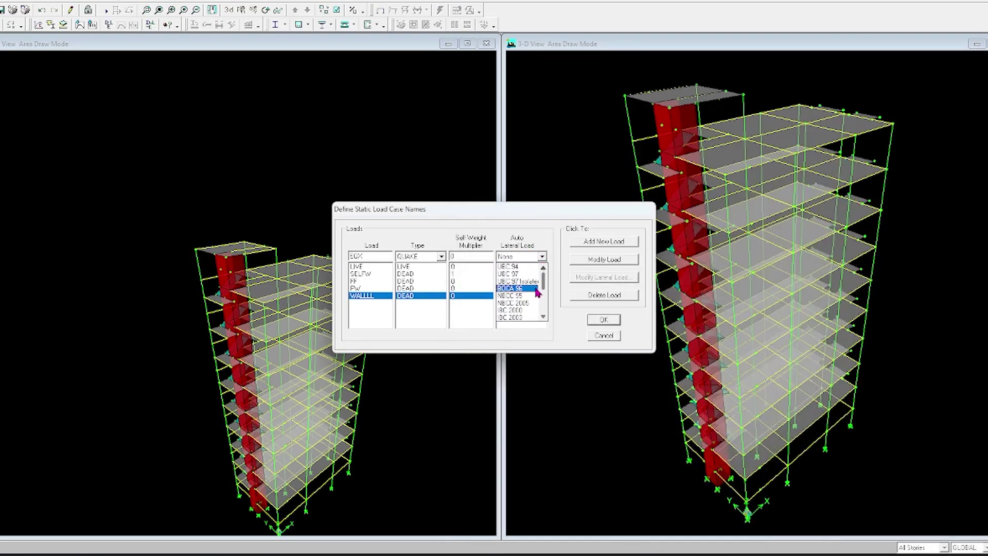
left_click(512, 267)
left_click(606, 242)
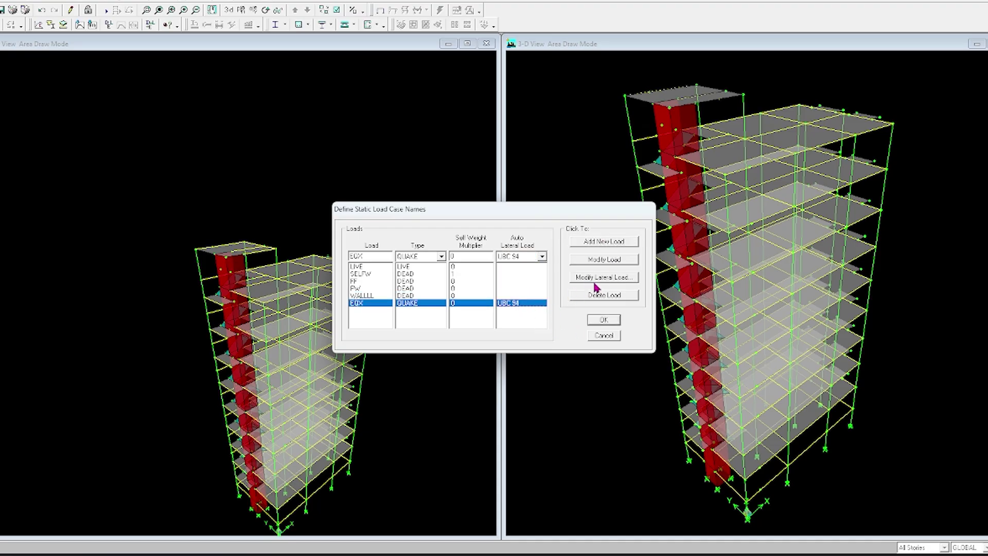
In the EQX lateral loading, set a user-defined seismic zone factor of 0.2 and a Method A time period with Ct 0.016
left_click(619, 279)
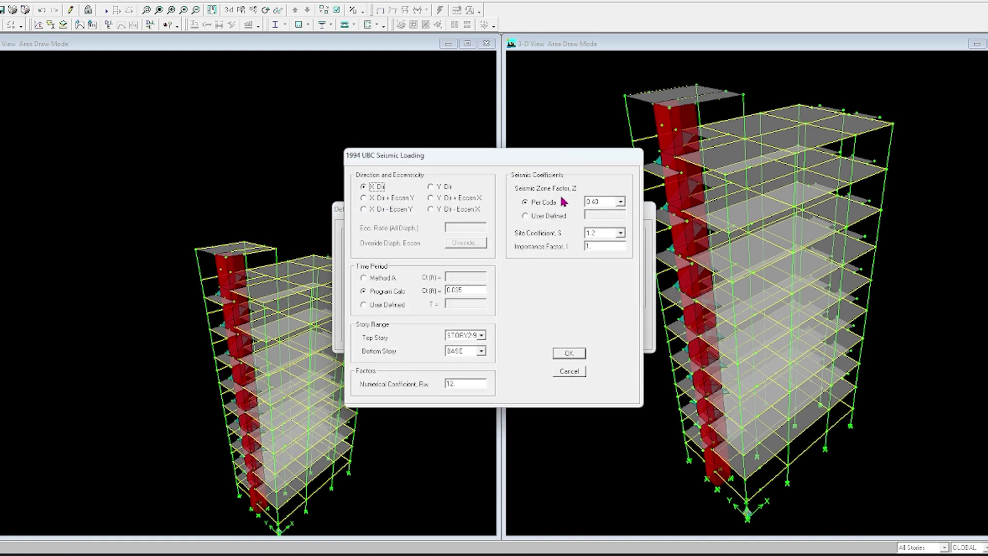
left_click(555, 216)
double_click(600, 217)
type("0.2")
double_click(467, 293)
left_click(395, 279)
double_click(467, 278)
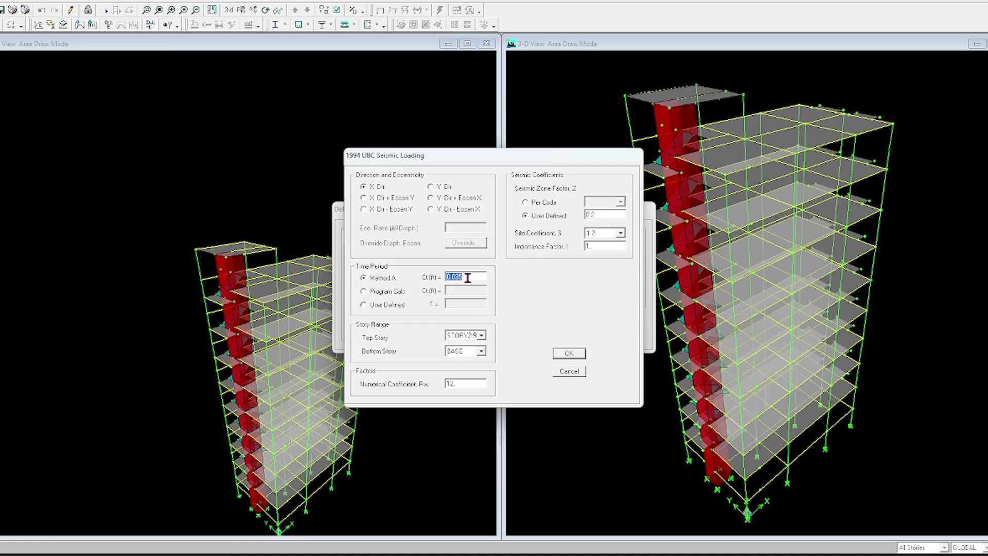
type("0")
Check the EQX story range, keep BASE as bottom story, set numerical coefficient Rw to 5, and accept the seismic loading
left_click(482, 335)
left_click(483, 352)
left_click(483, 352)
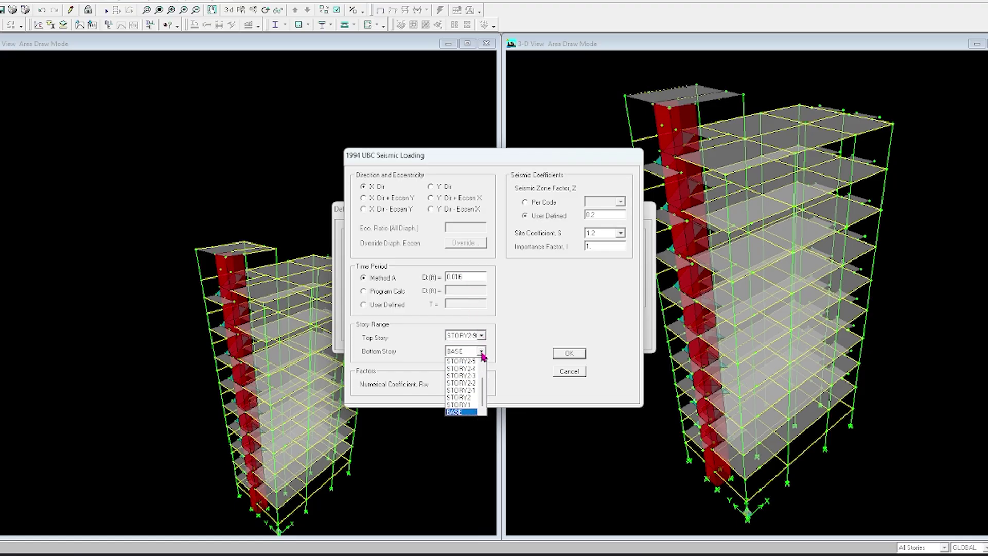
left_click(469, 413)
double_click(463, 385)
type("5")
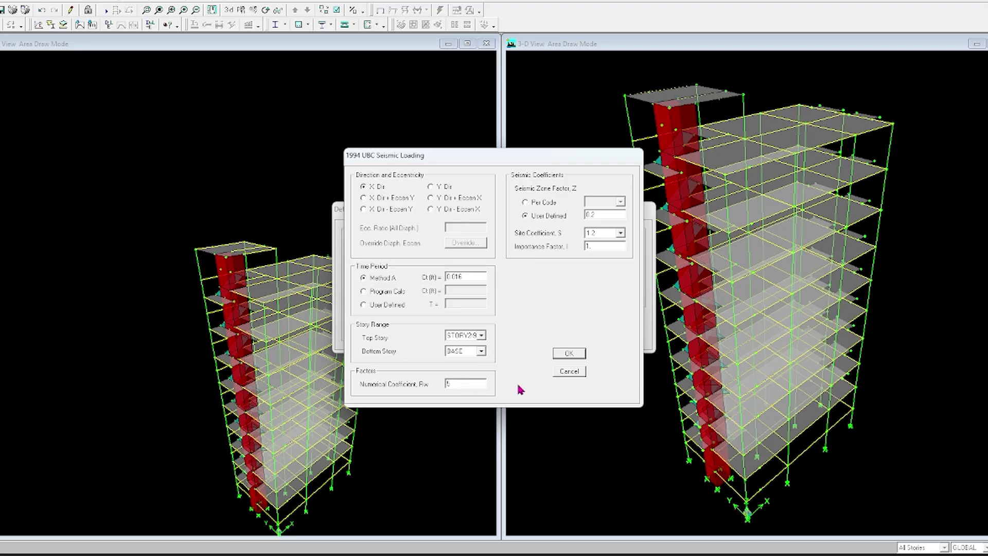
left_click(571, 354)
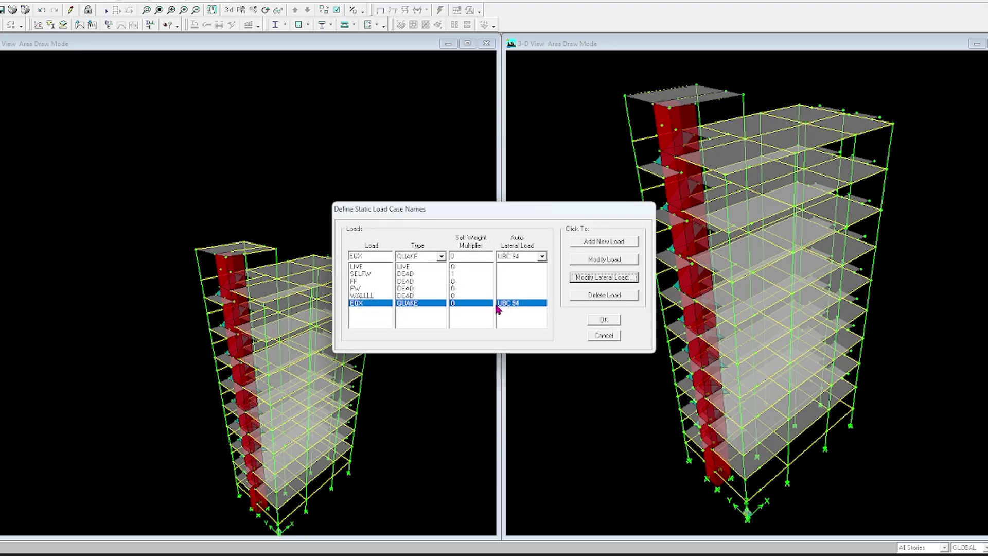
Add a QUAKE load case named EQY with UBC 94 and set its seismic loading direction to Y Dir
double_click(378, 256)
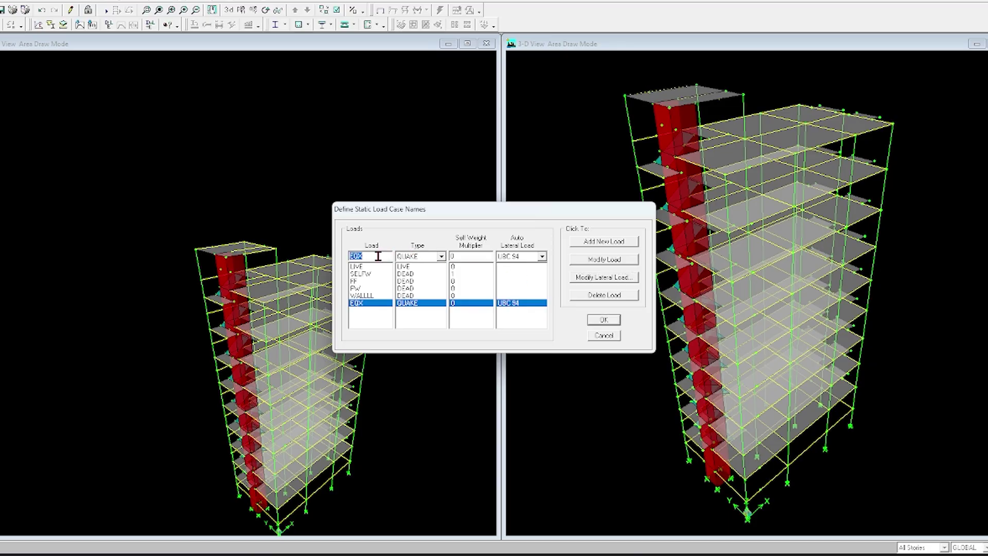
type("E")
left_click(615, 242)
left_click(609, 278)
left_click(444, 188)
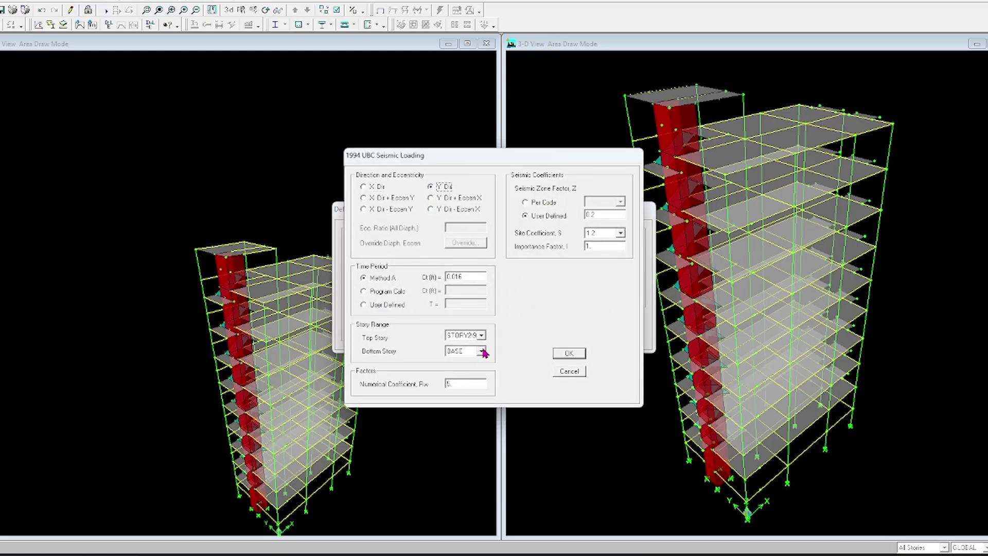
left_click(568, 356)
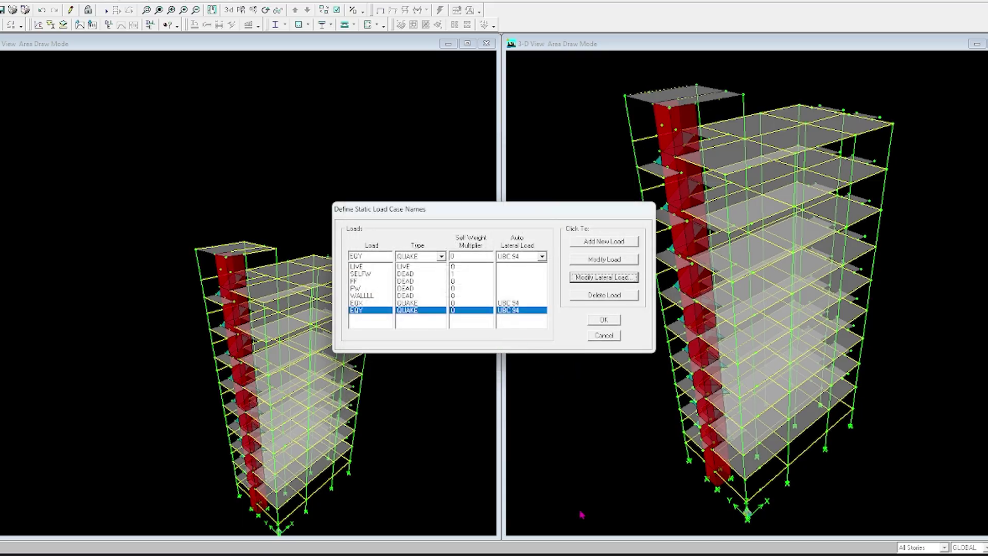
Switch to the manual and look up the wind load names and Dhaka wind speed in the load definitions table
key("alt+Tab")
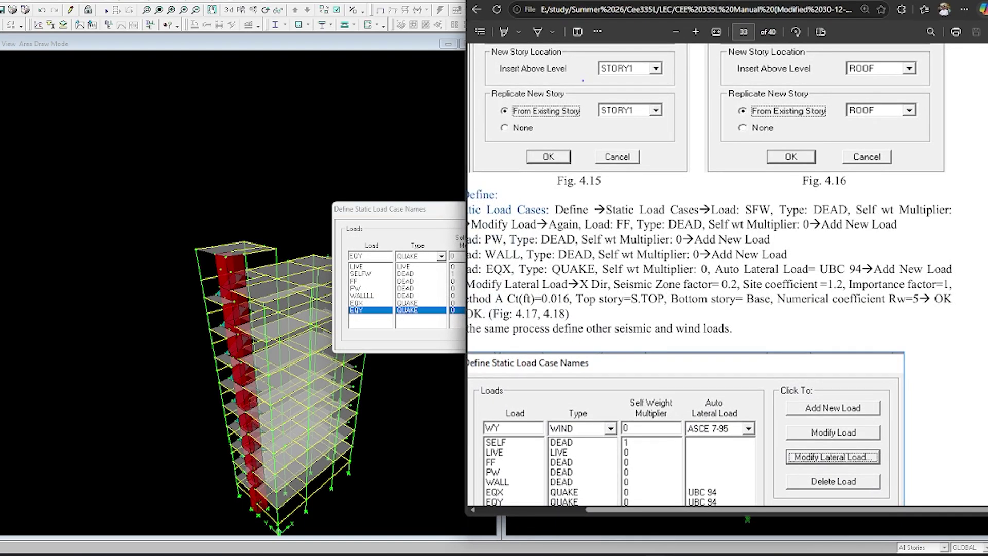
scroll(979, 418, "up", 5)
left_click_drag(984, 418, 984, 351)
scroll(849, 326, "up", 9)
scroll(842, 325, "down", 1)
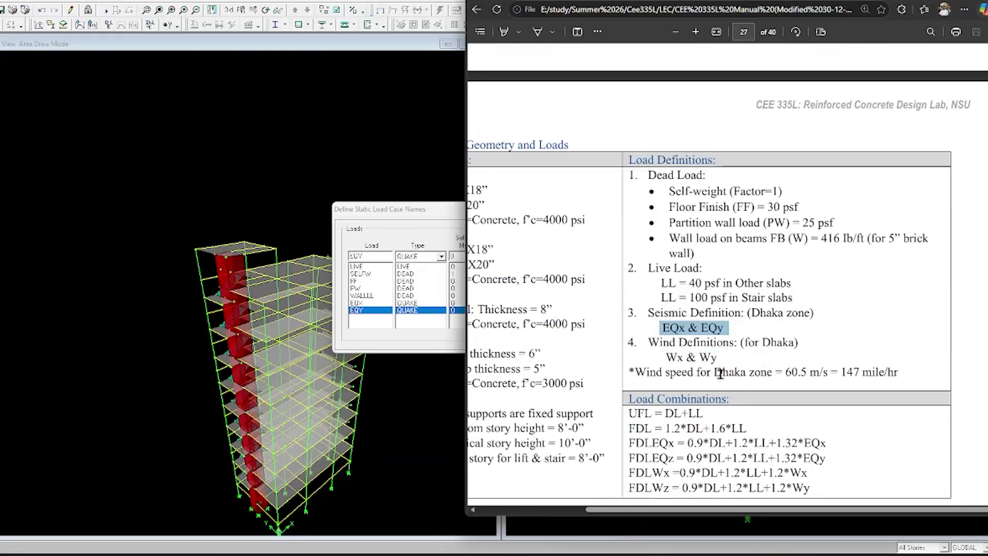
left_click_drag(651, 355, 754, 373)
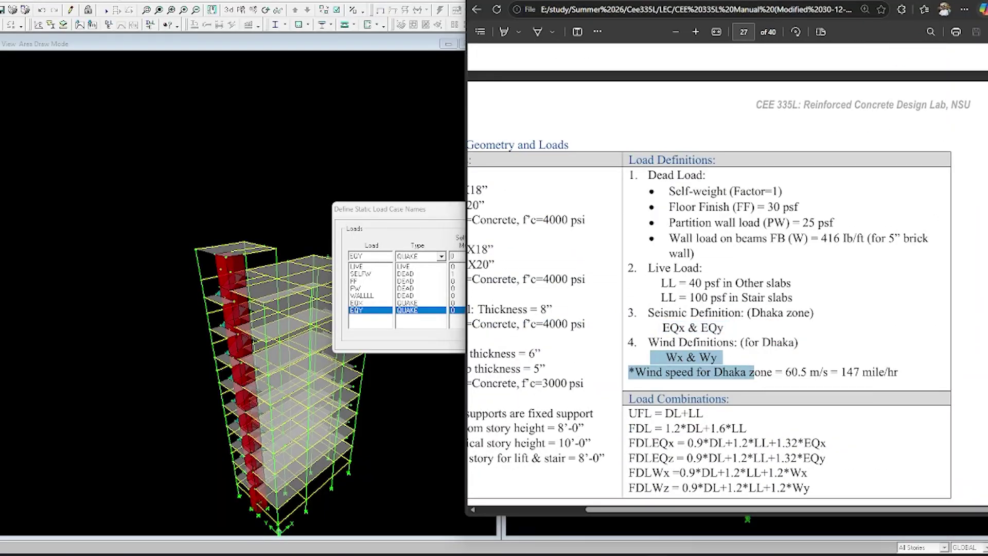
Return to ETABS and enter WX as the name for a new load case
left_click(419, 301)
double_click(369, 257)
type("WX")
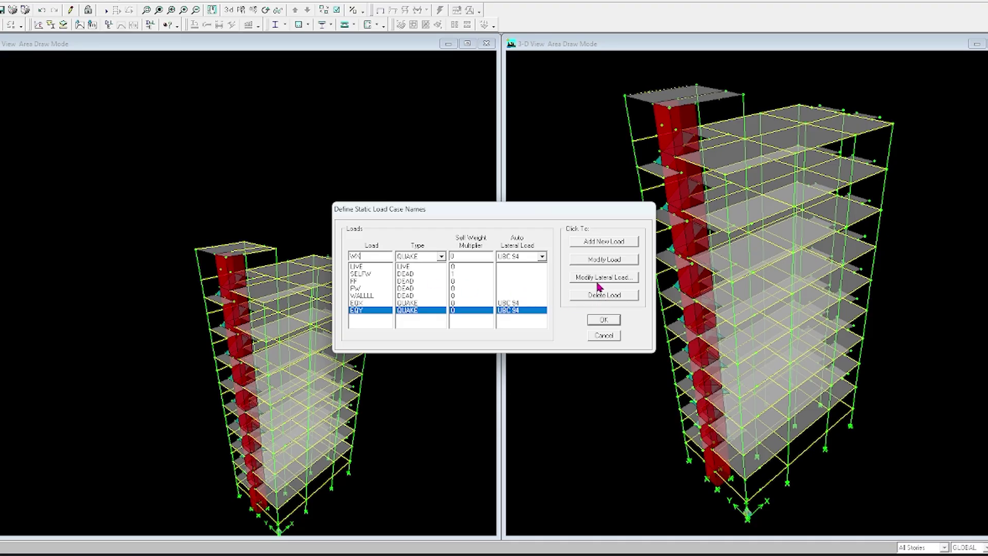
left_click(542, 256)
scroll(528, 288, "down", 5)
scroll(530, 290, "up", 3)
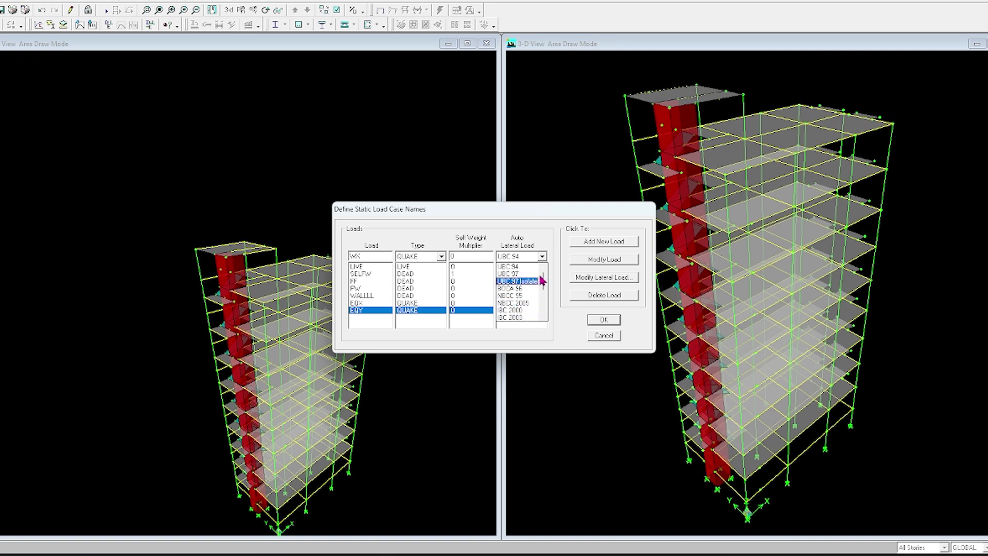
scroll(530, 293, "down", 5)
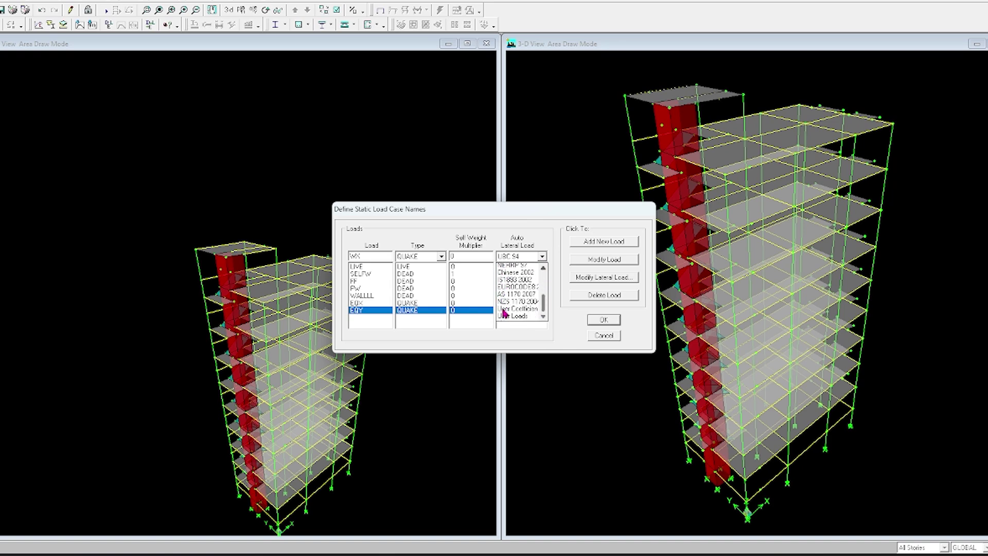
scroll(521, 316, "up", 5)
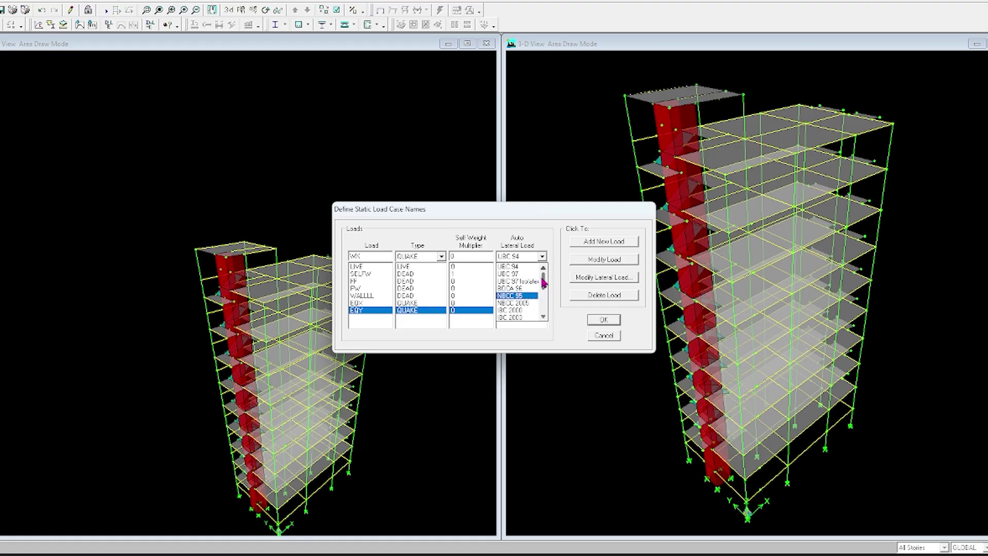
left_click(441, 257)
Set the WX load type to WIND, choose ASCE 7-95 as its auto lateral load, and add the load case
left_click(441, 257)
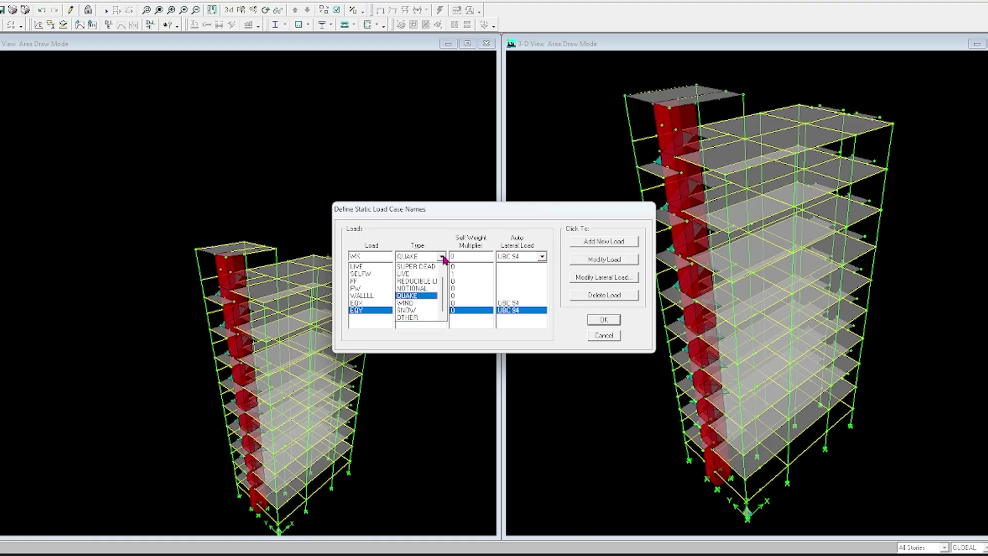
left_click(421, 302)
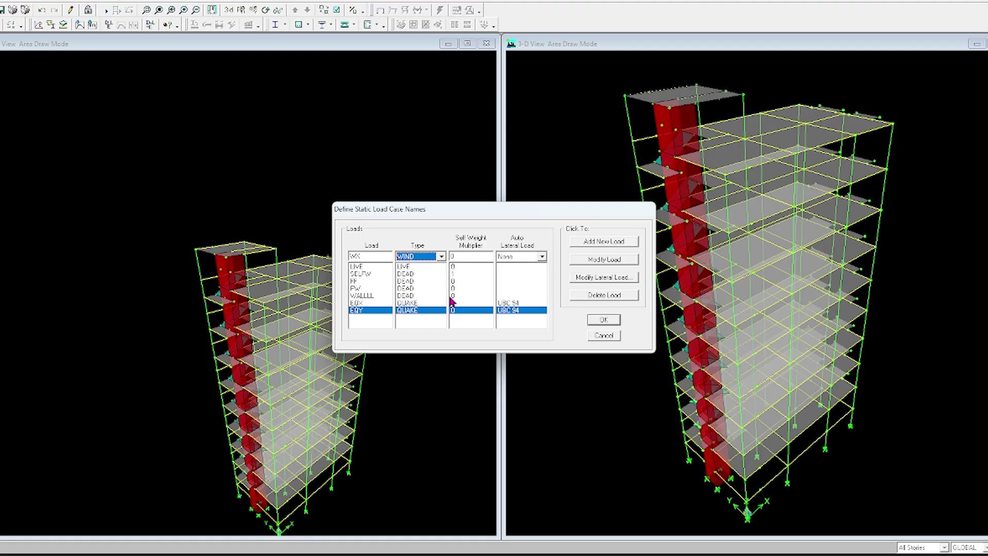
left_click(542, 257)
scroll(538, 293, "up", 3)
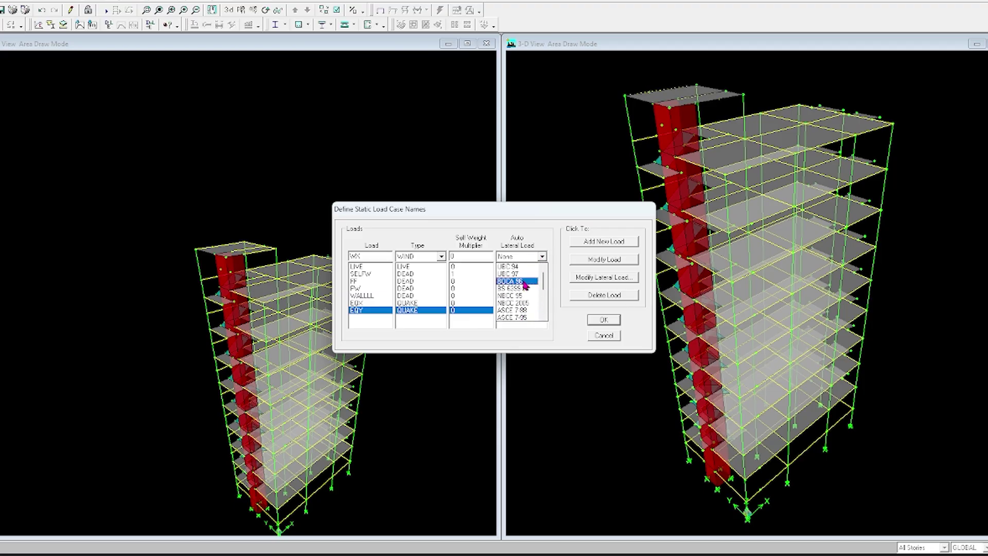
scroll(530, 317, "down", 1)
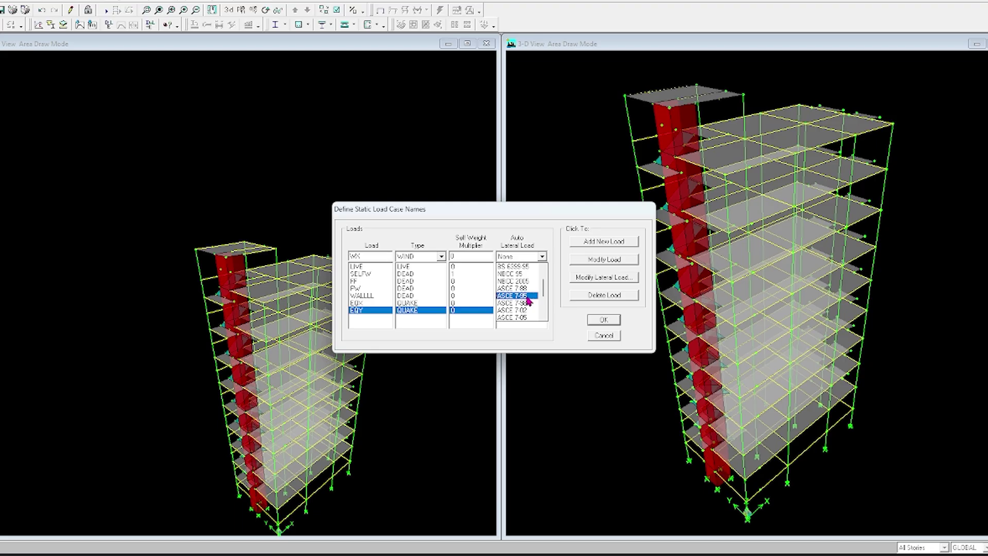
left_click(528, 301)
left_click(620, 246)
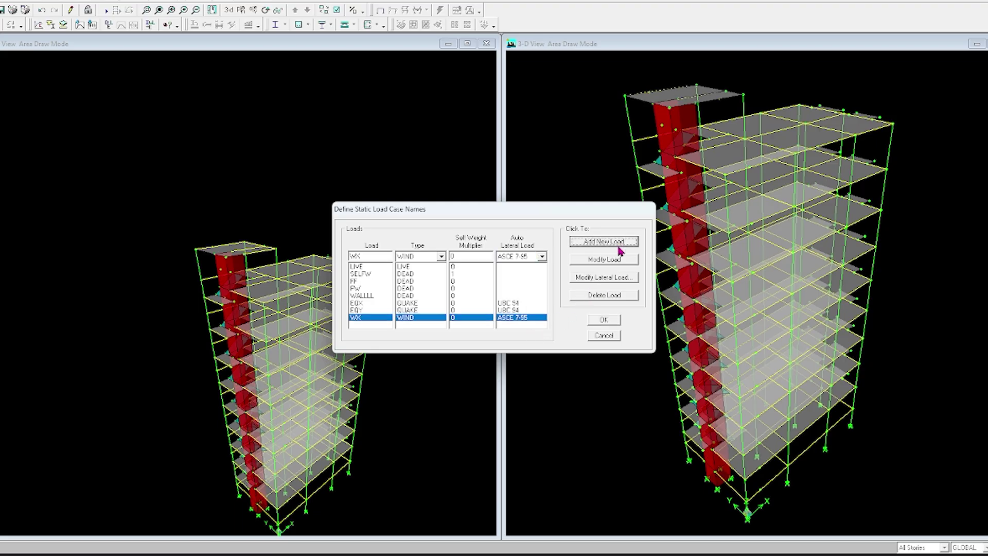
In the WX wind loading, set the wind speed to 147 mph and the exposure type to A
left_click(612, 278)
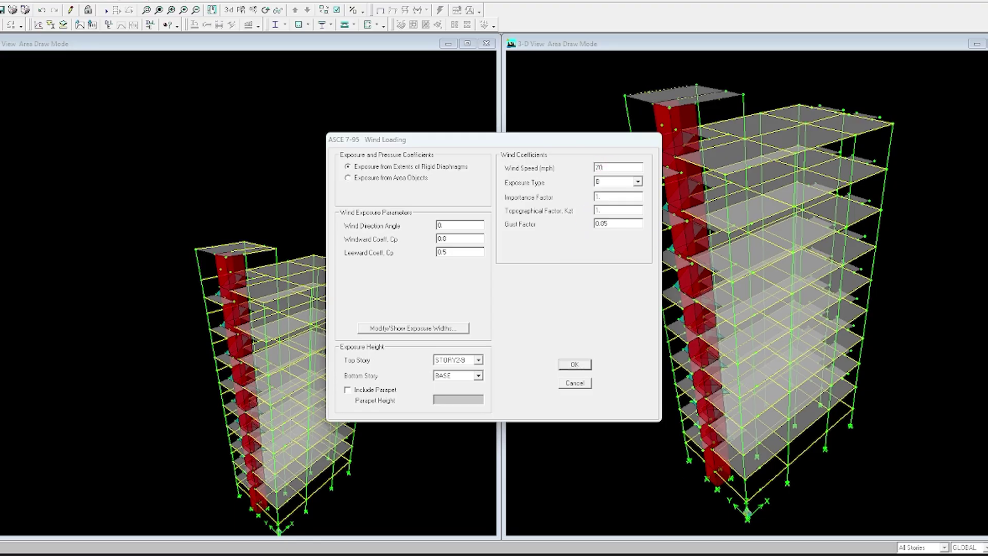
key("alt+Tab")
key("alt+Tab")
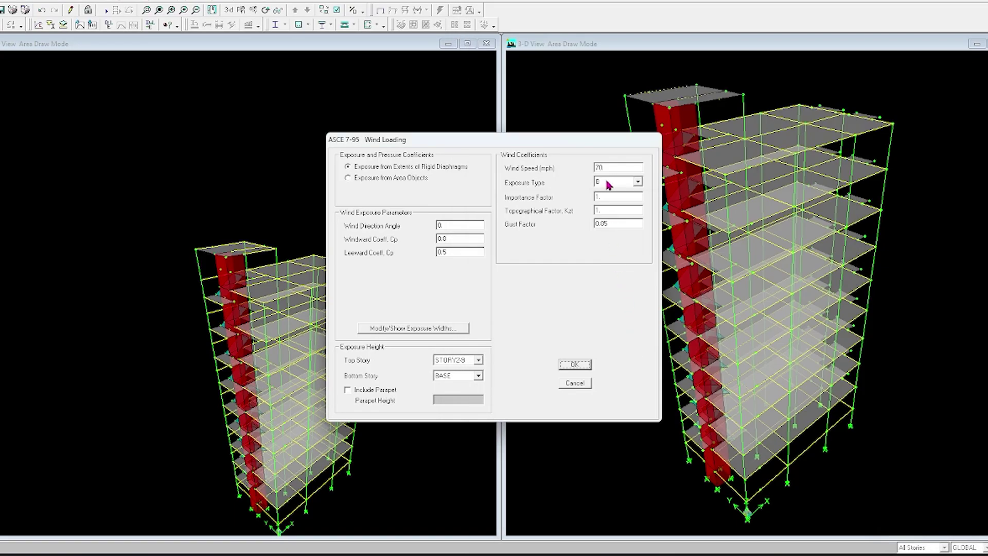
type("147")
left_click(638, 181)
left_click(620, 193)
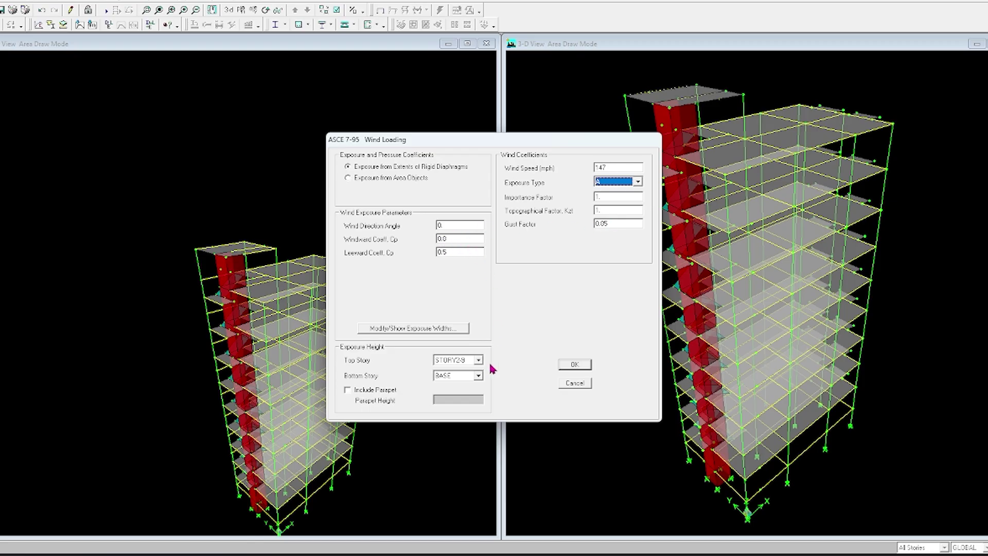
Set the WX exposure bottom story to STORY1, review the exposure widths, and accept the wind loading
left_click(478, 375)
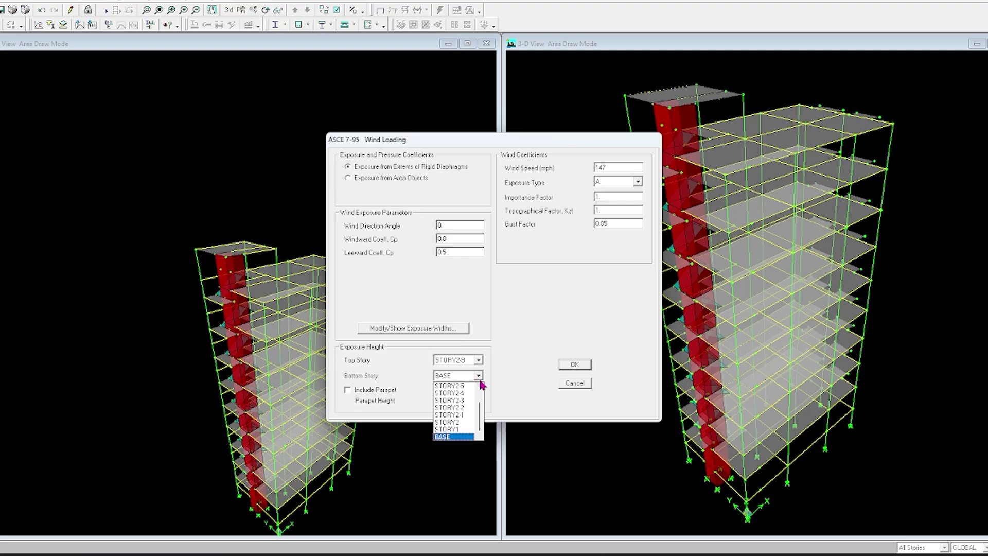
left_click(453, 429)
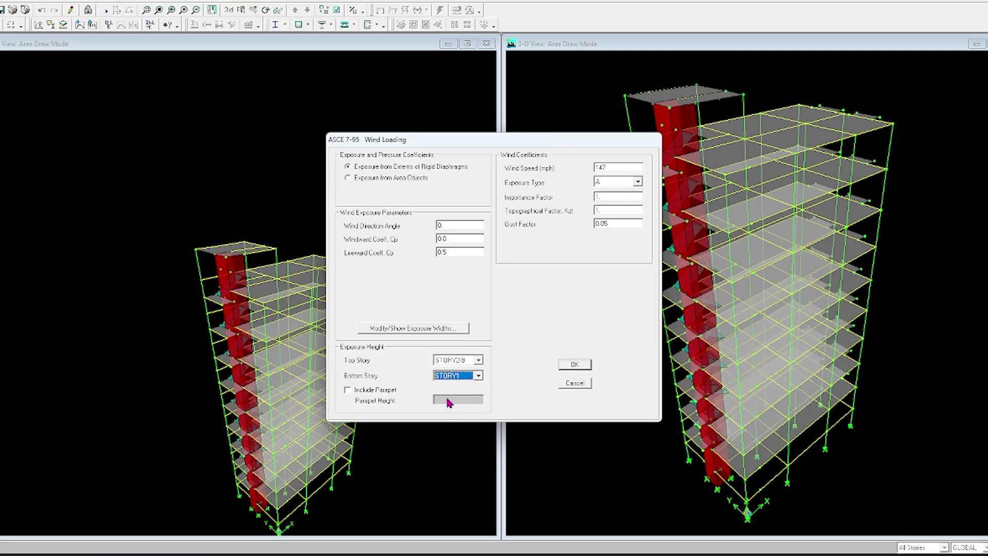
left_click(447, 330)
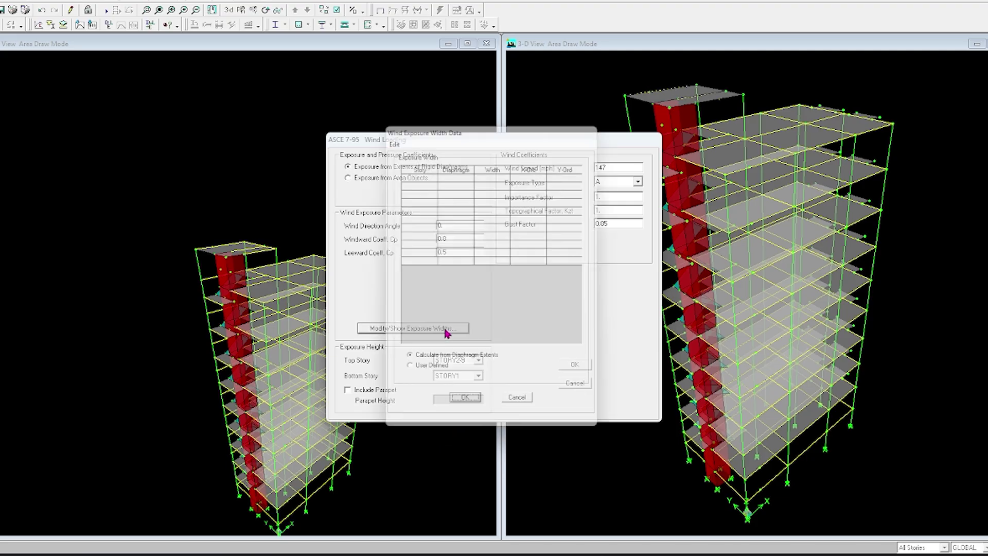
left_click(466, 408)
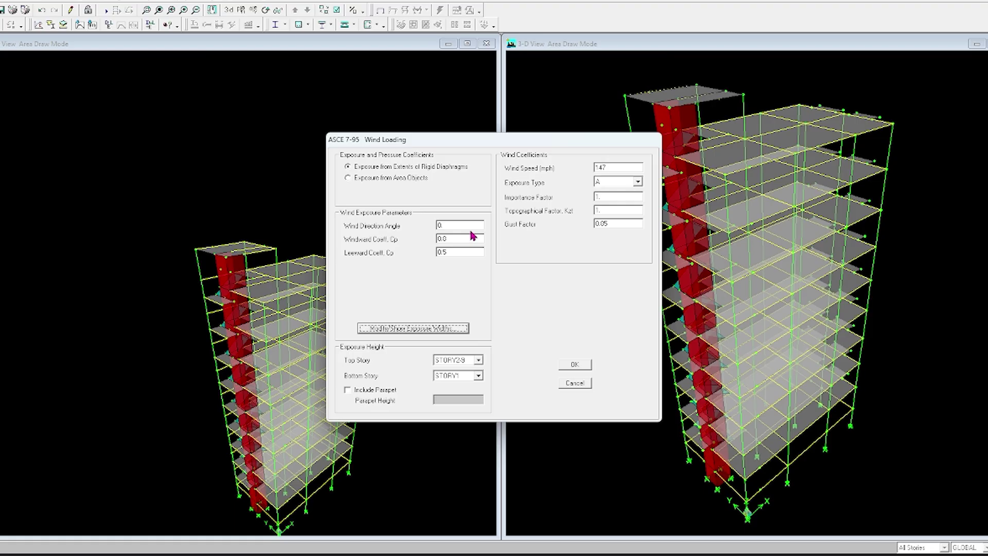
left_click(575, 363)
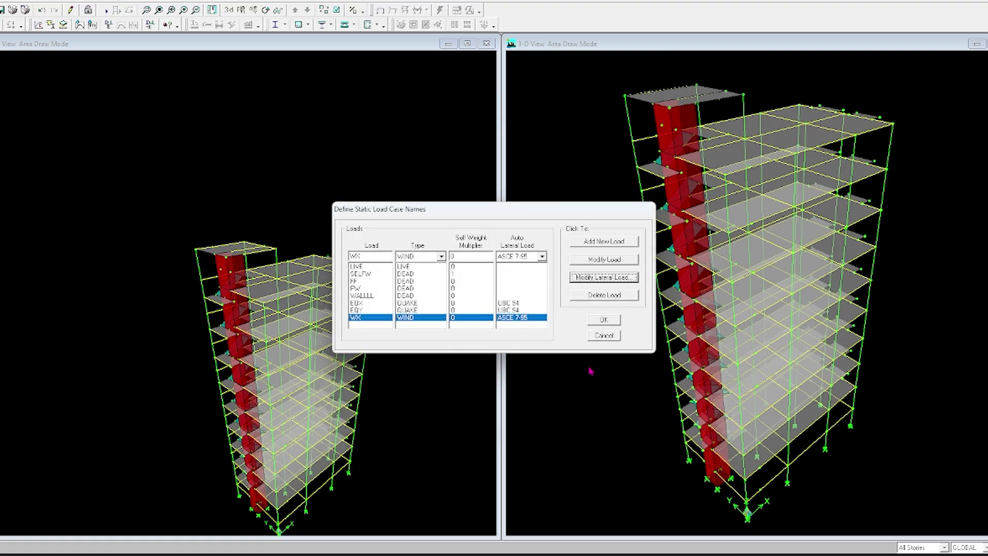
Add a second wind load case named WY, keeping the WIND type and ASCE 7-95 auto lateral load
double_click(371, 258)
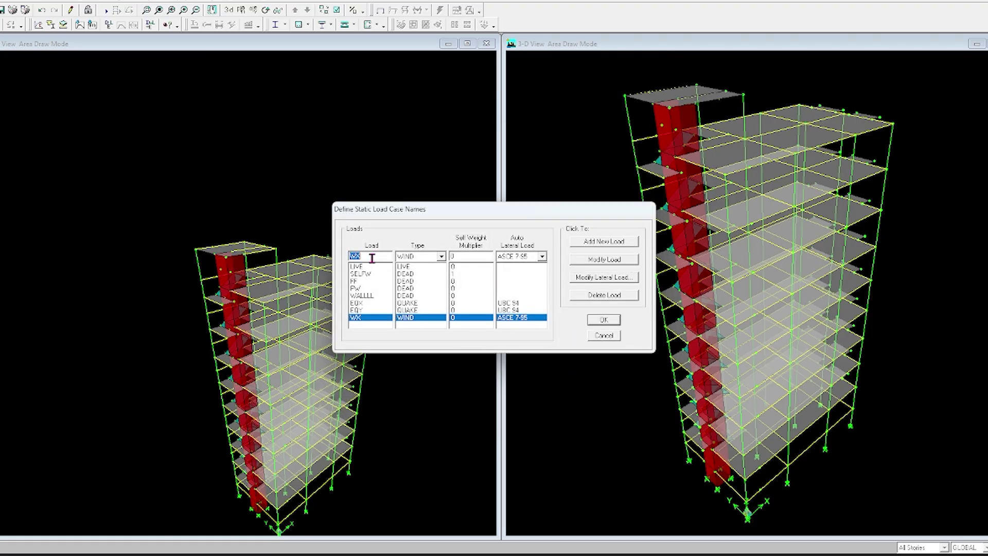
type("W")
left_click(604, 246)
Set the bottom story of the WY wind exposure to STORY1, then accept the wind loading and the static load cases
left_click(606, 278)
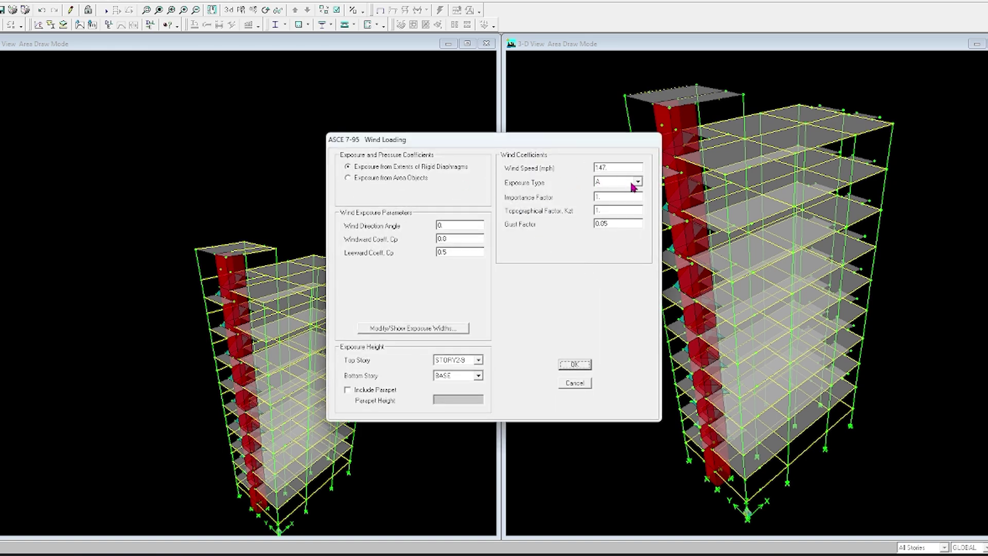
left_click(479, 375)
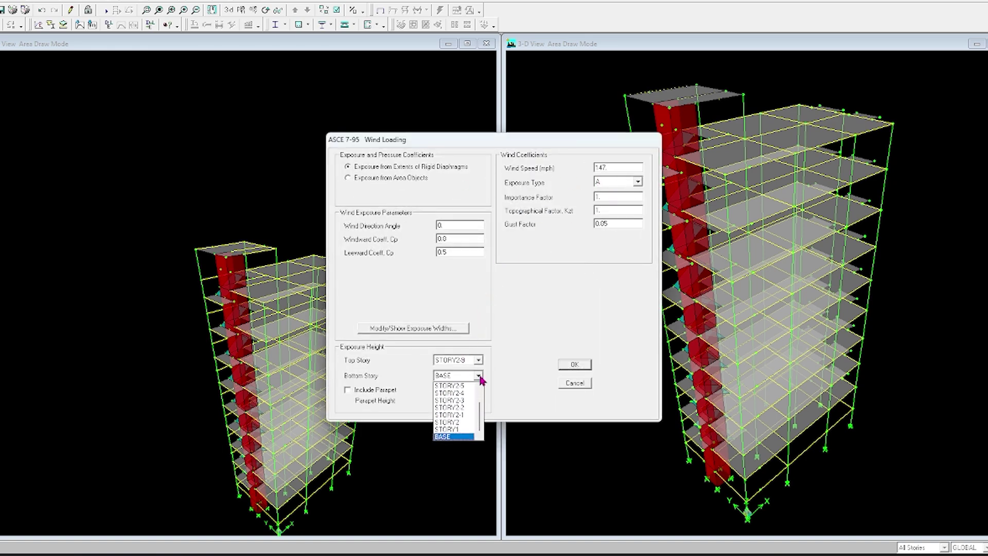
left_click(458, 430)
left_click(575, 364)
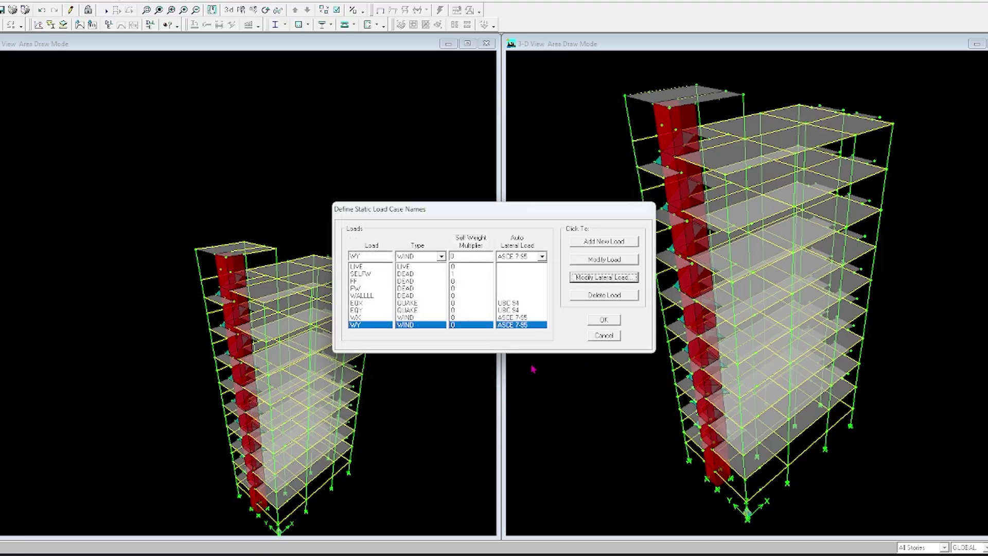
left_click(604, 320)
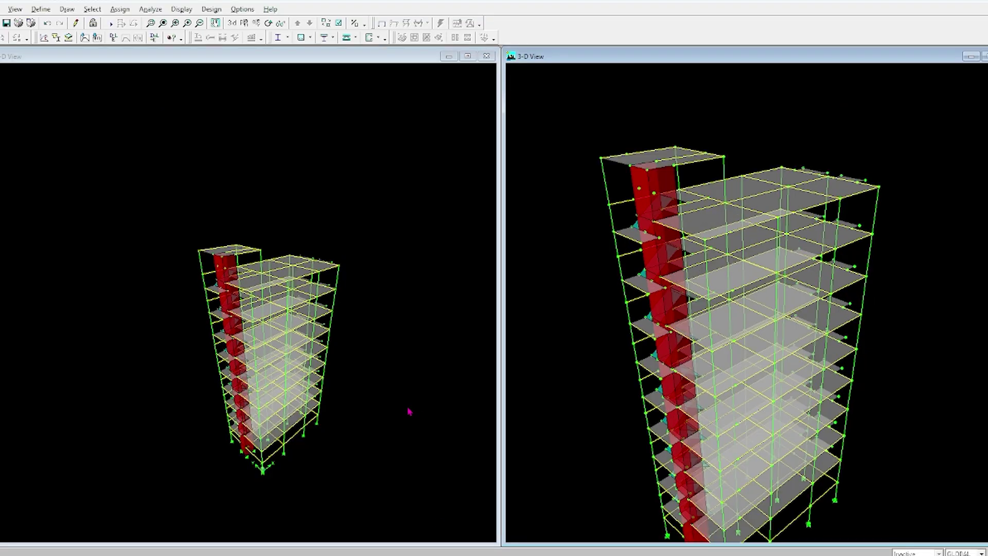
Switch to the lab manual, review the self-weight and floor finish dead load definitions, and return to ETABS
left_click(356, 322)
scroll(357, 321, "up", 2)
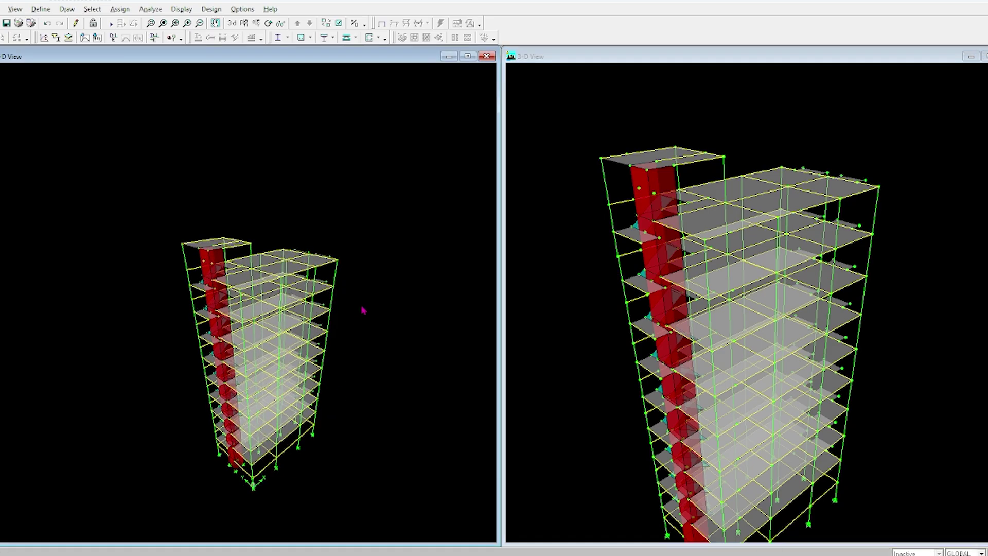
scroll(364, 308, "up", 1)
scroll(373, 298, "up", 1)
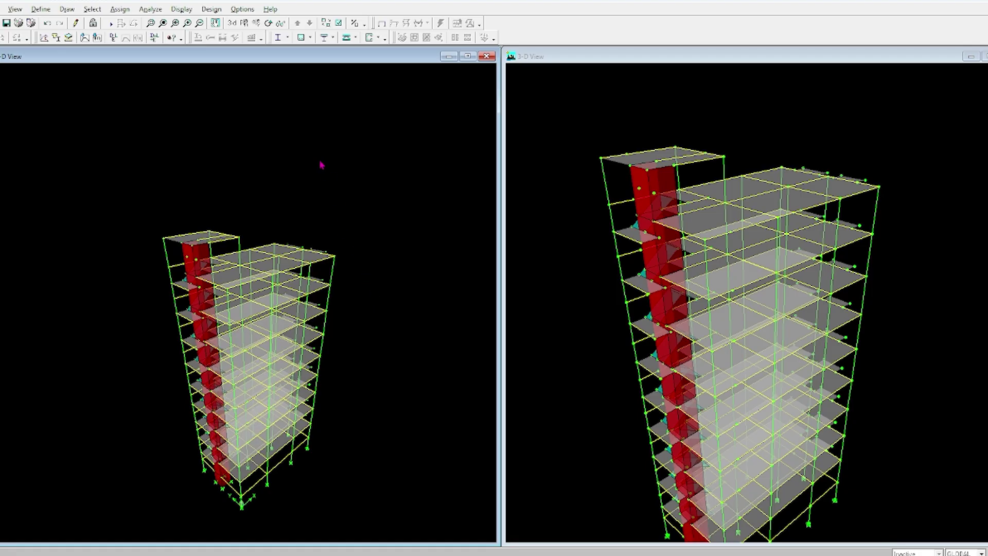
key("alt+Tab")
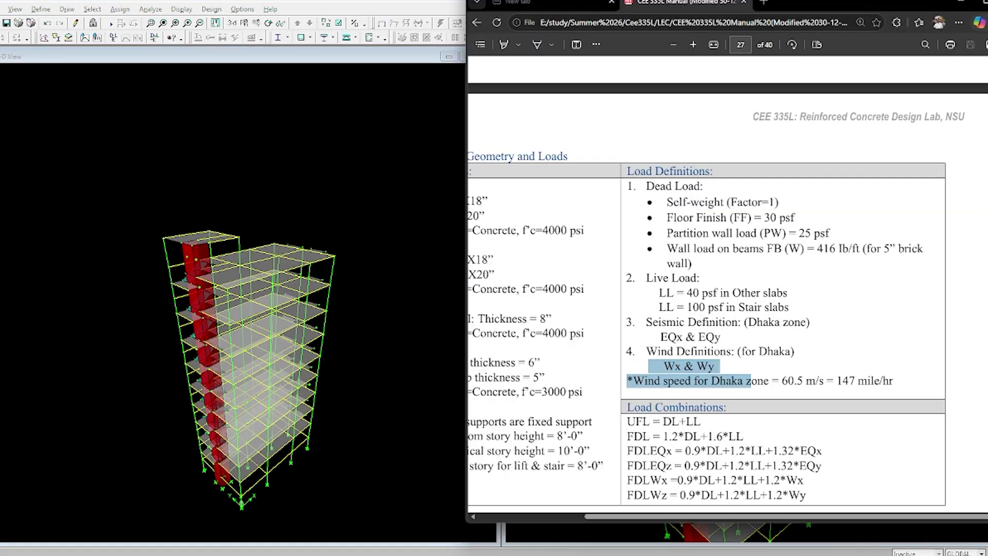
left_click(692, 228)
left_click_drag(665, 203, 783, 204)
left_click(703, 232)
left_click_drag(669, 219, 770, 219)
right_click(768, 219)
left_click(792, 128)
left_click(866, 270)
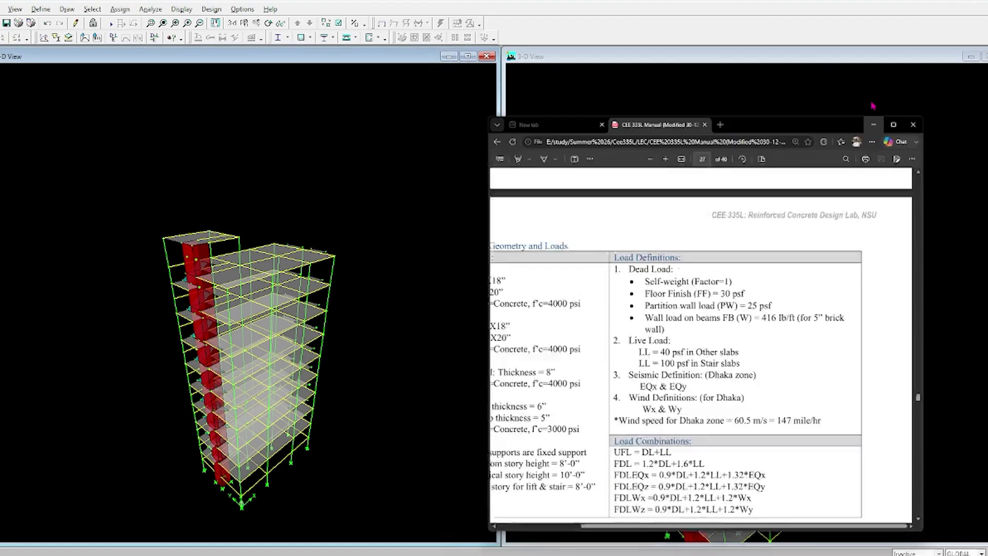
left_click(961, 7)
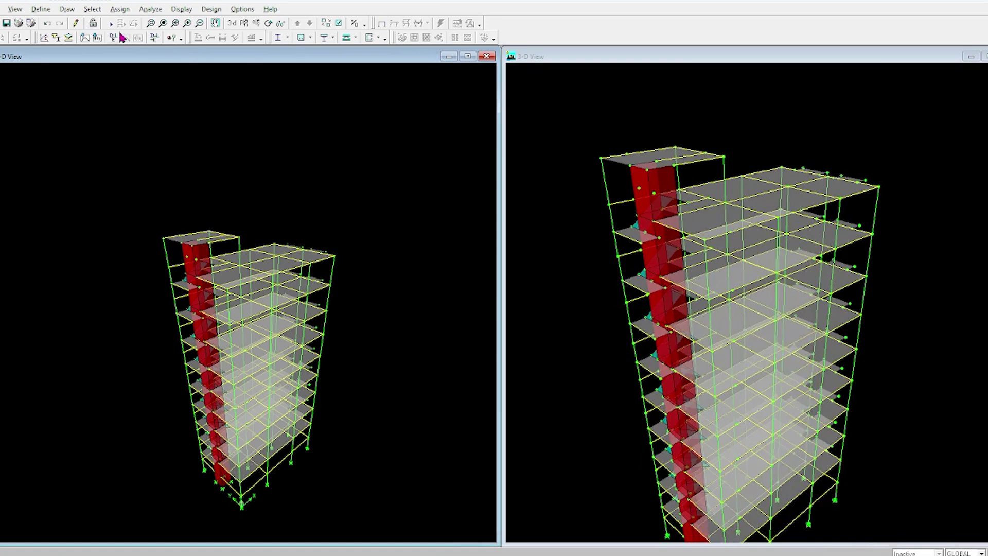
Select all area objects that use the OTHERS and SS slab sections
left_click(93, 10)
left_click(132, 108)
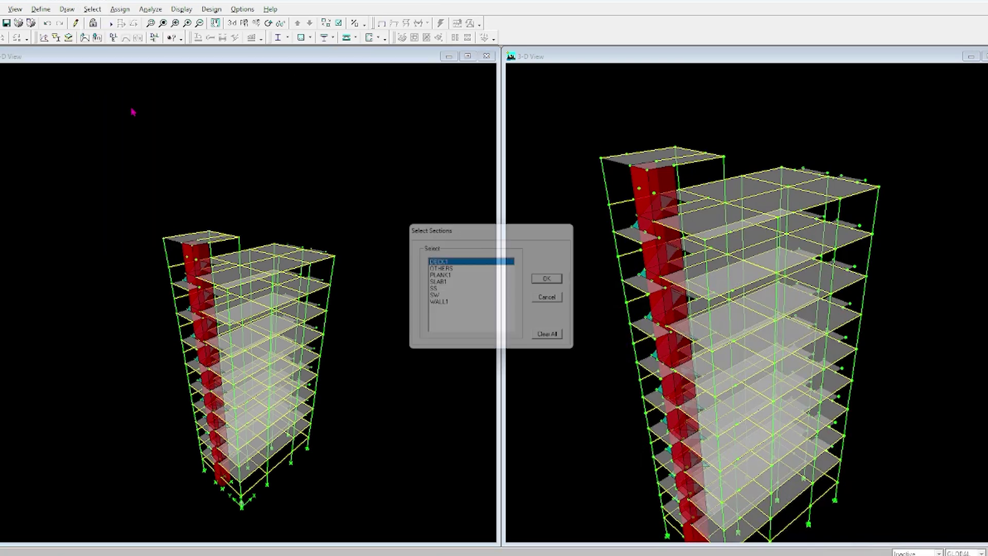
left_click(453, 268)
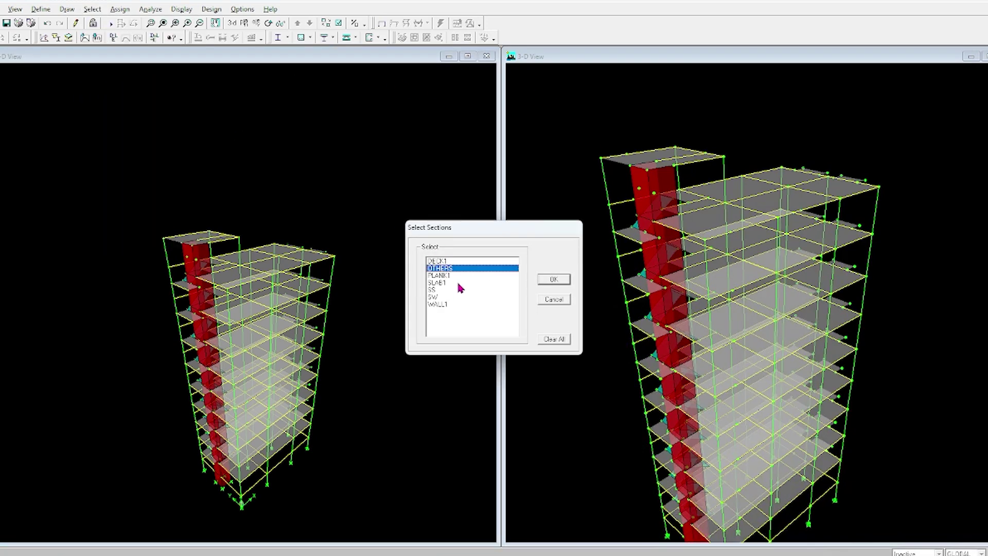
left_click(449, 291)
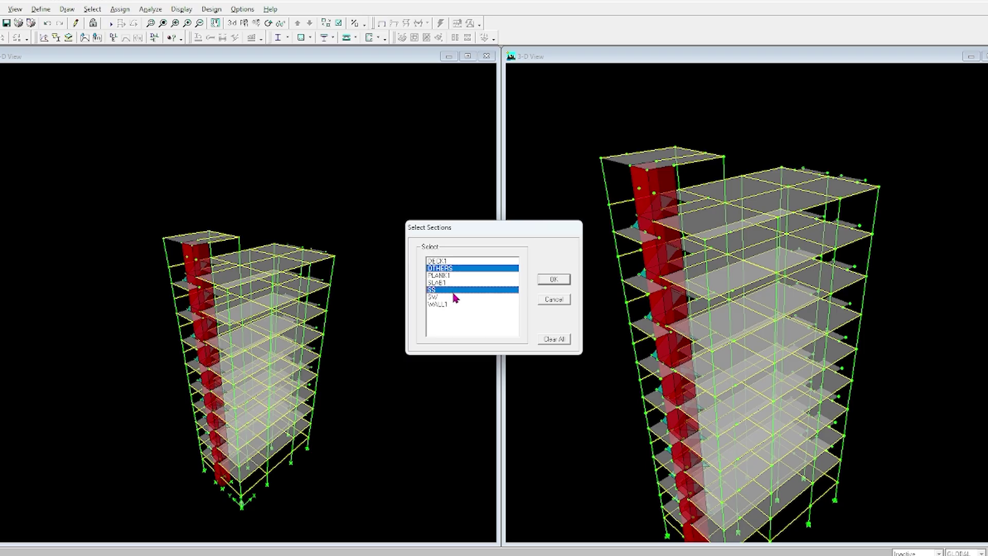
left_click(555, 280)
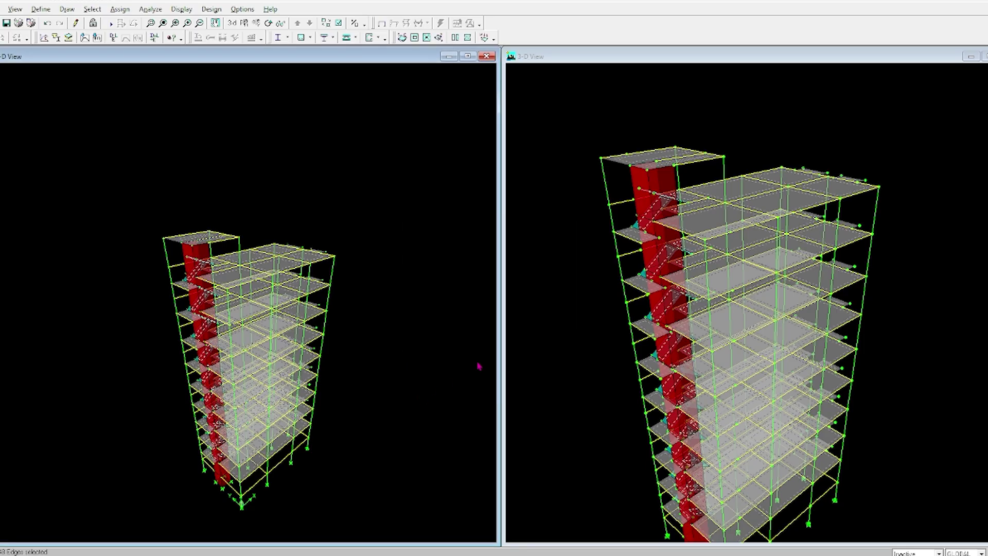
scroll(453, 280, "down", 2)
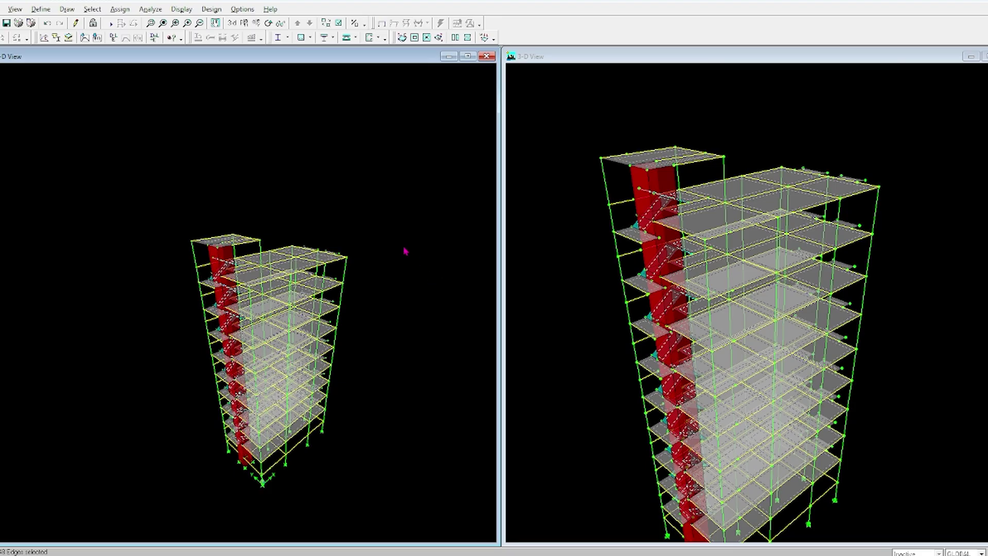
Start a uniform surface load on the selected slabs, choose the FF load case, and check its value in the lab manual
left_click(121, 9)
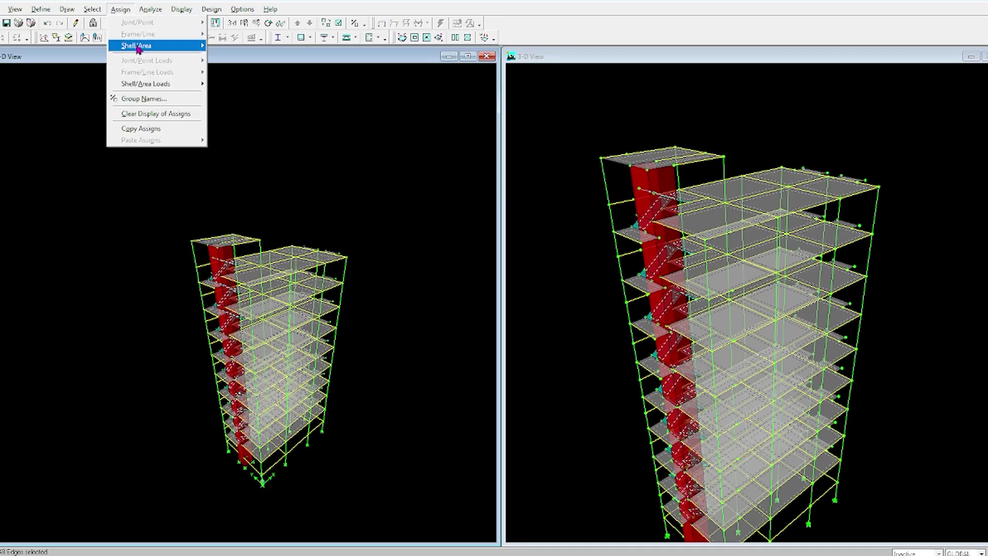
mouse_move(140, 48)
mouse_move(179, 92)
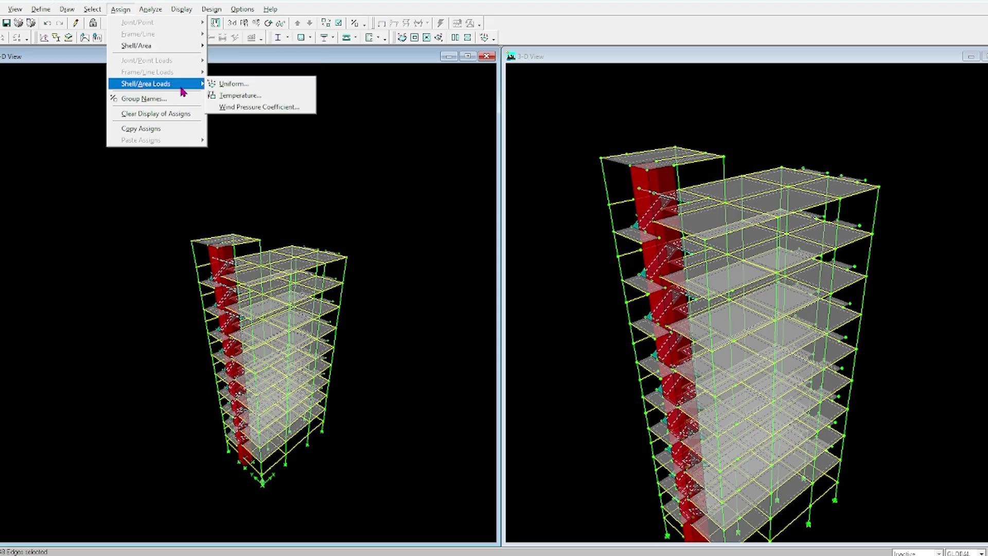
left_click(227, 83)
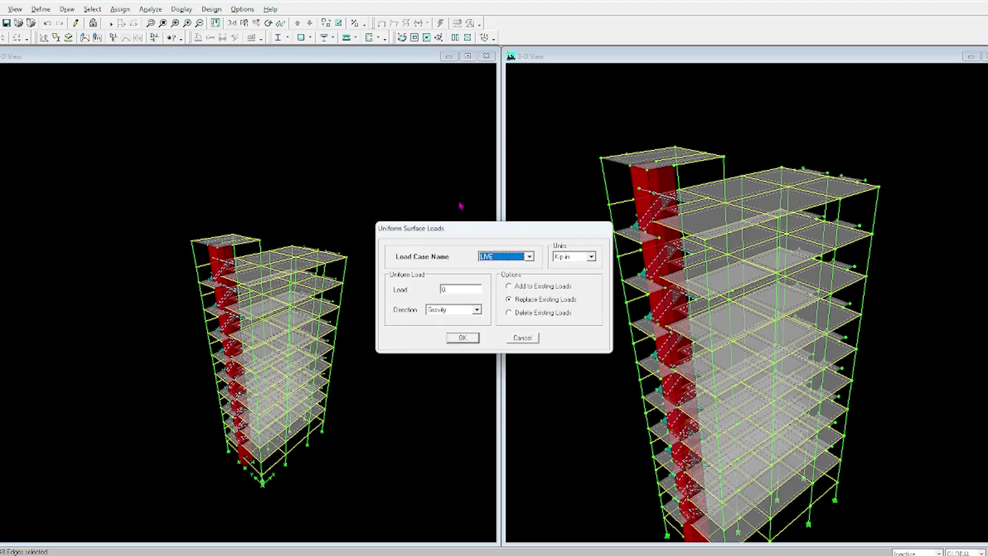
left_click(529, 256)
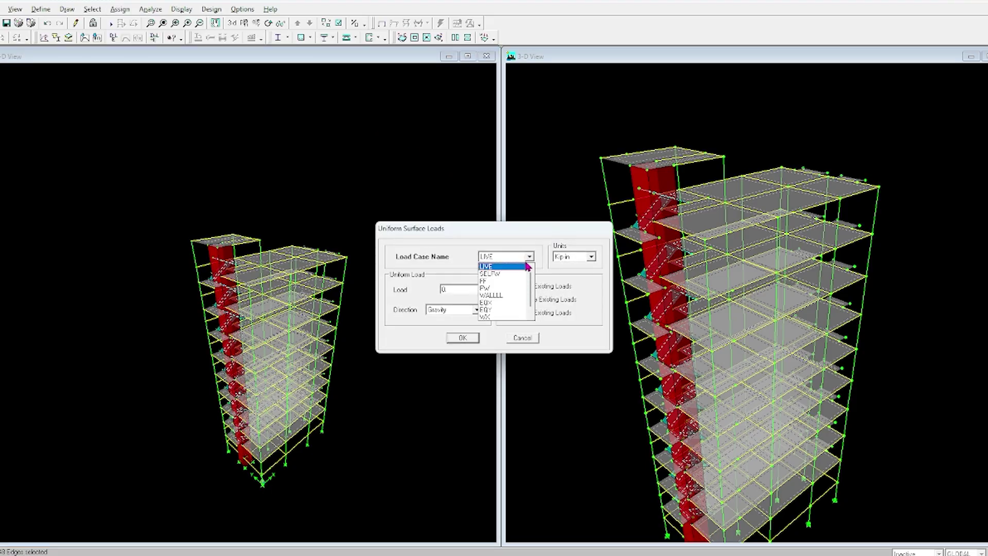
left_click(498, 281)
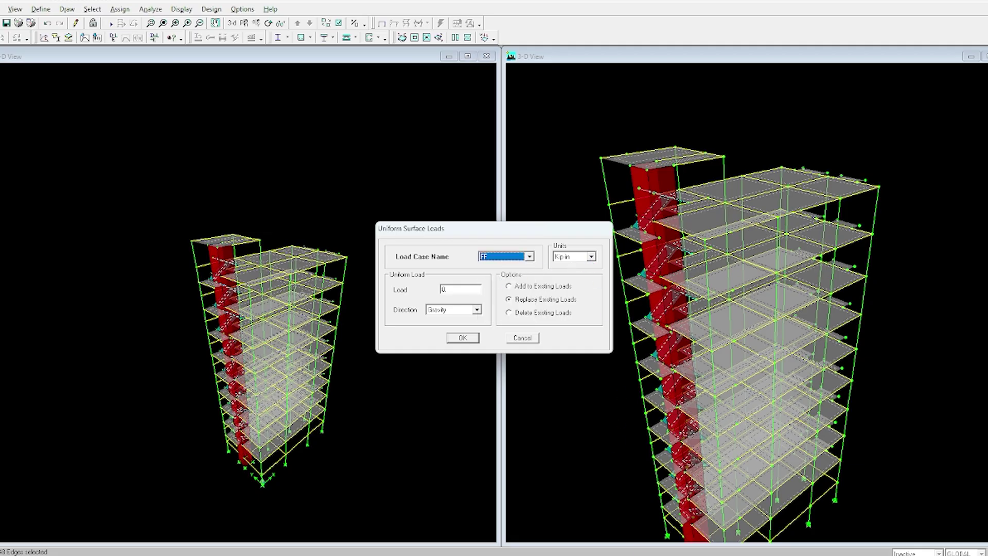
key("alt+Tab")
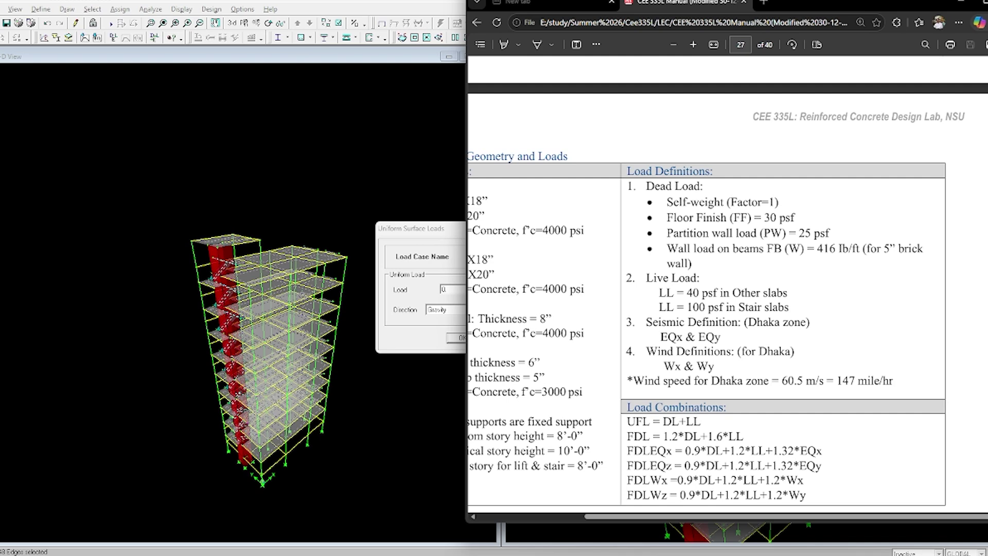
key("alt+Tab")
Enter a uniform gravity load of 30, switch the units to lb-ft, and apply the FF load to the slabs
left_click(462, 287)
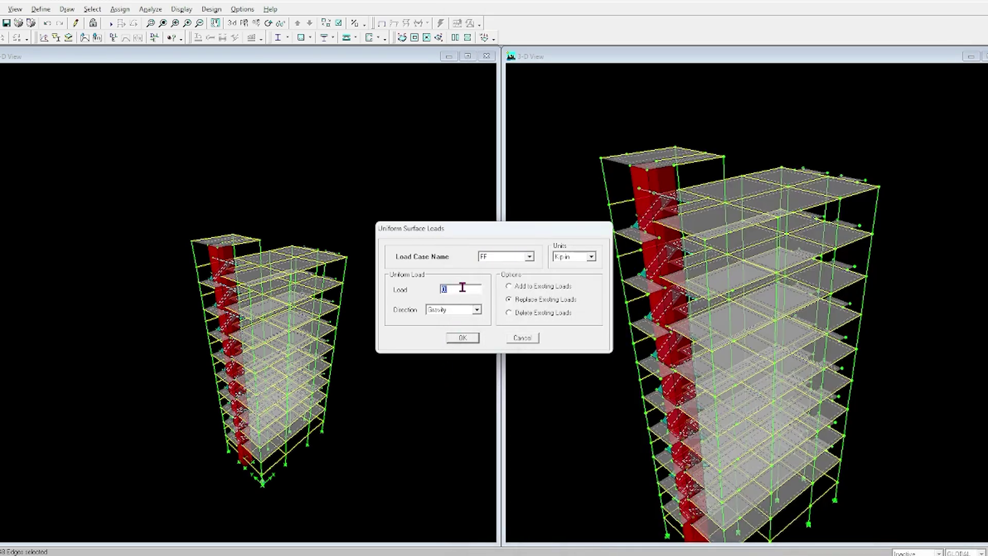
type("30")
left_click(592, 257)
scroll(574, 285, "up", 1)
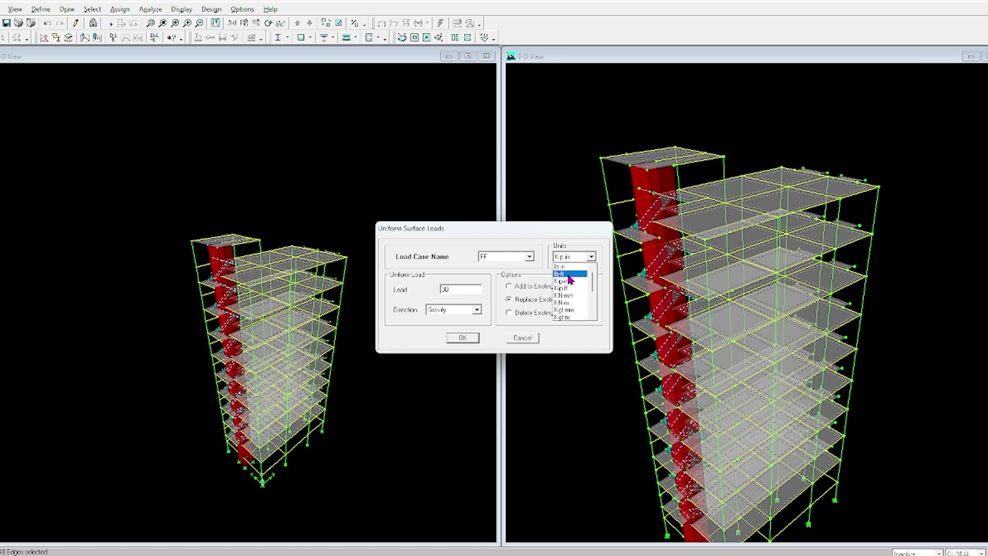
left_click(570, 277)
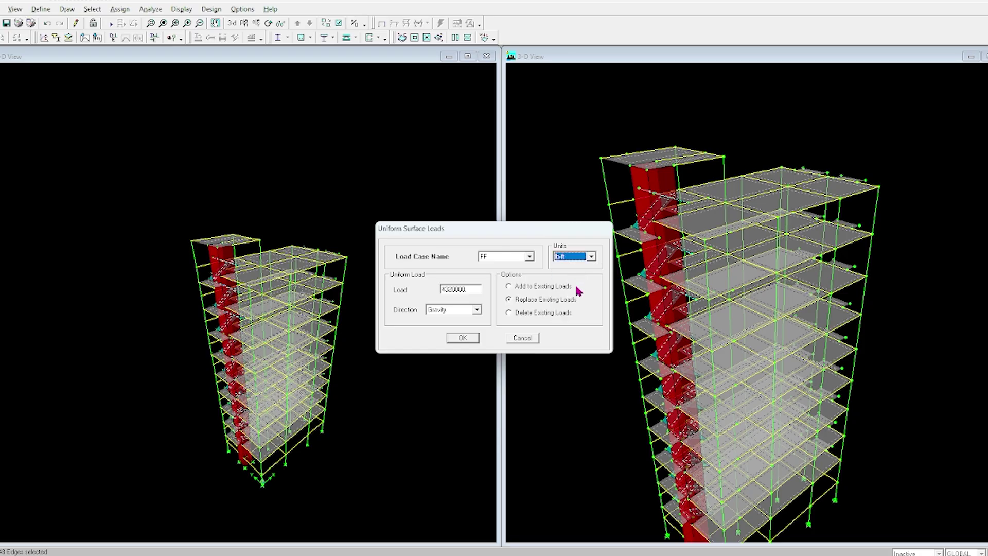
left_click(463, 339)
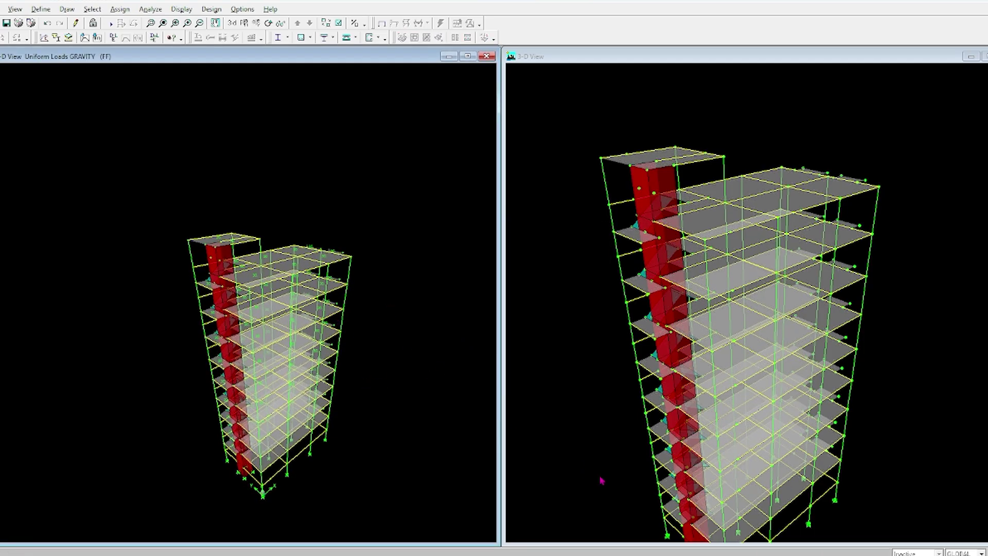
Check the partition wall load in the lab manual, then reselect all areas with the OTHERS and SS sections
key("alt+Tab")
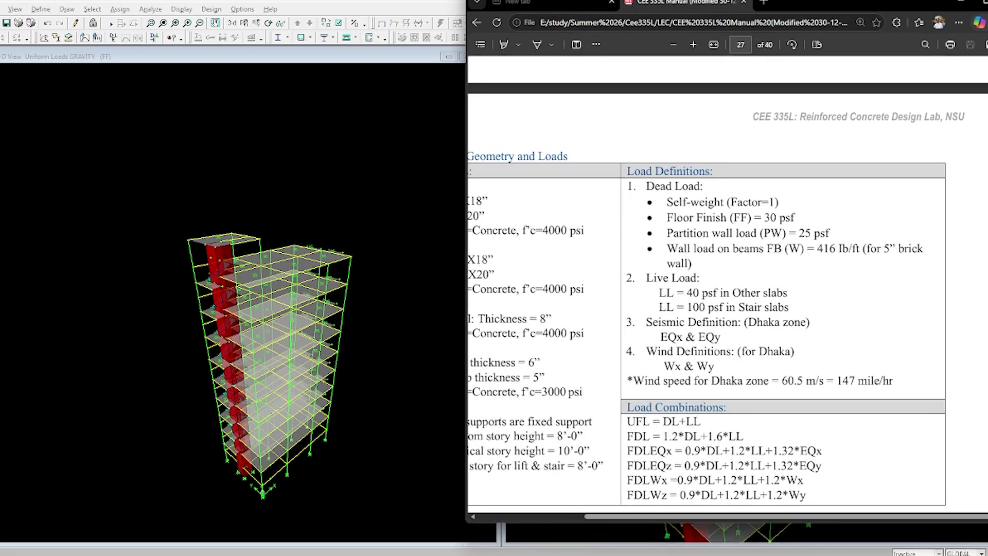
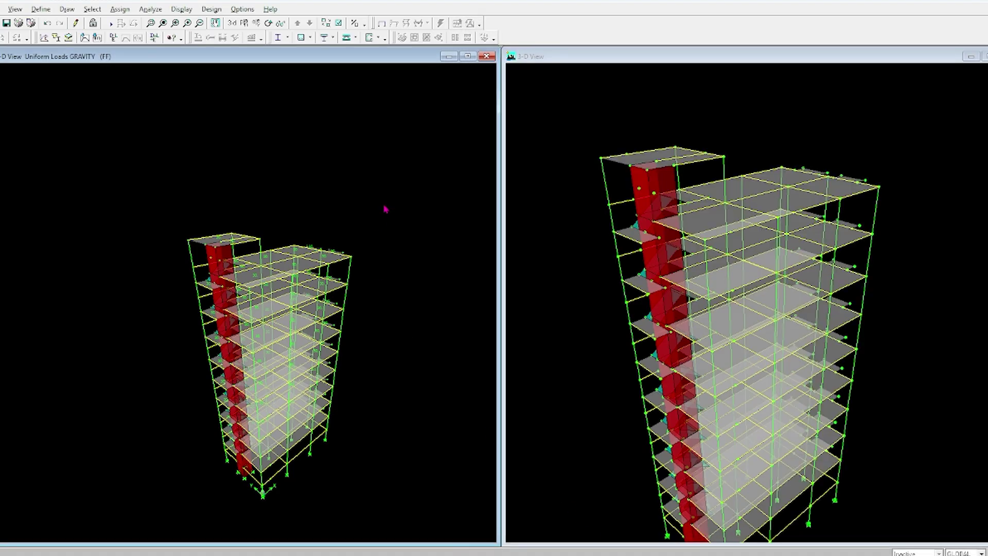
left_click(93, 10)
left_click(148, 105)
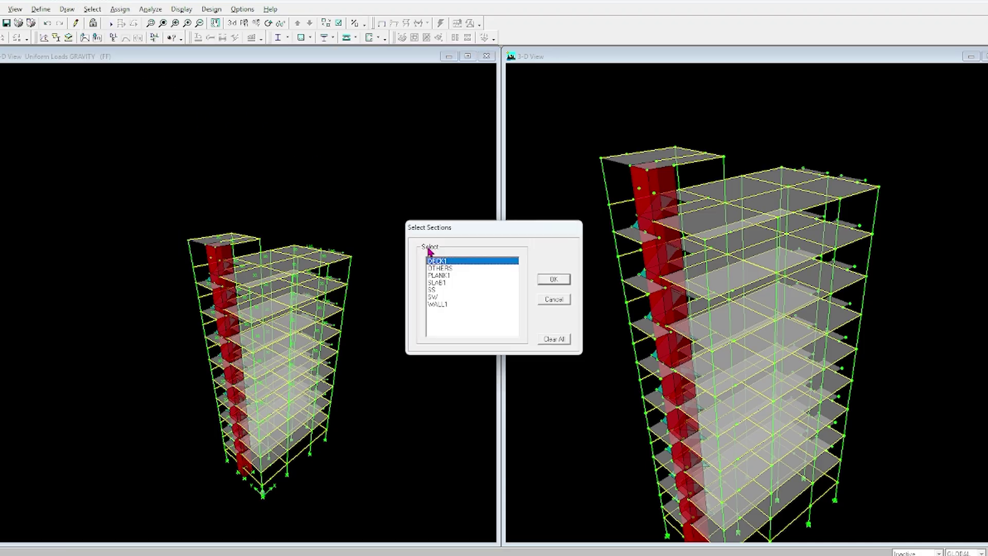
left_click(452, 268)
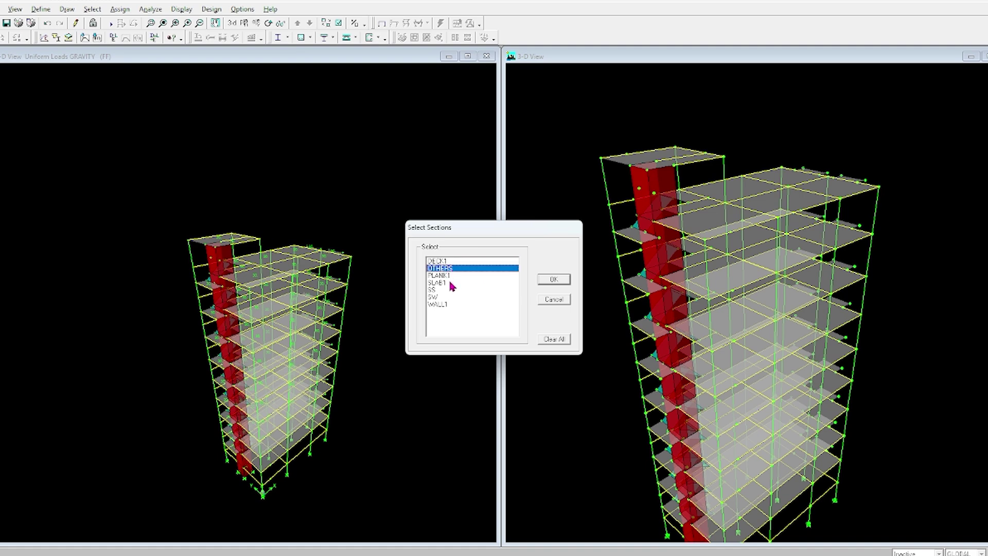
left_click(442, 290)
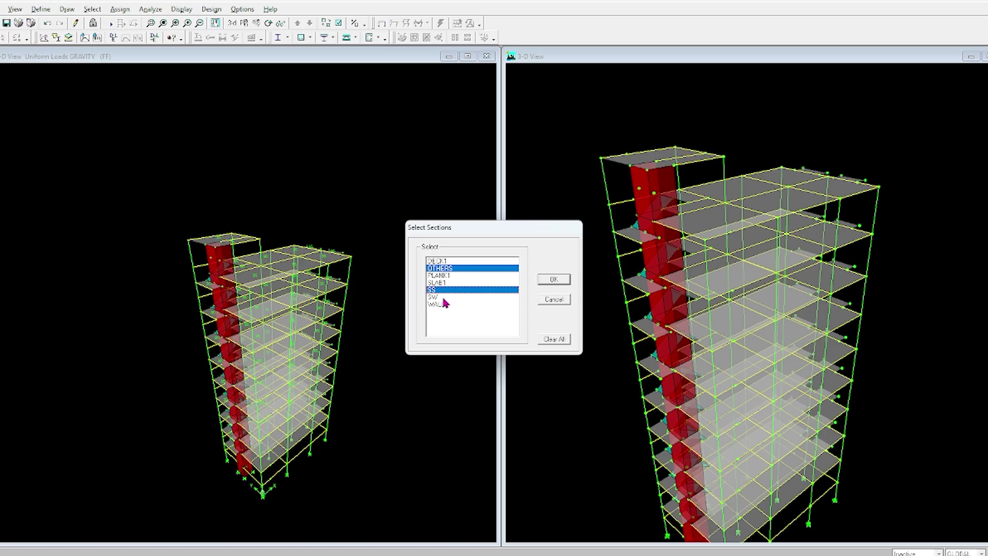
left_click(439, 297)
left_click(442, 292)
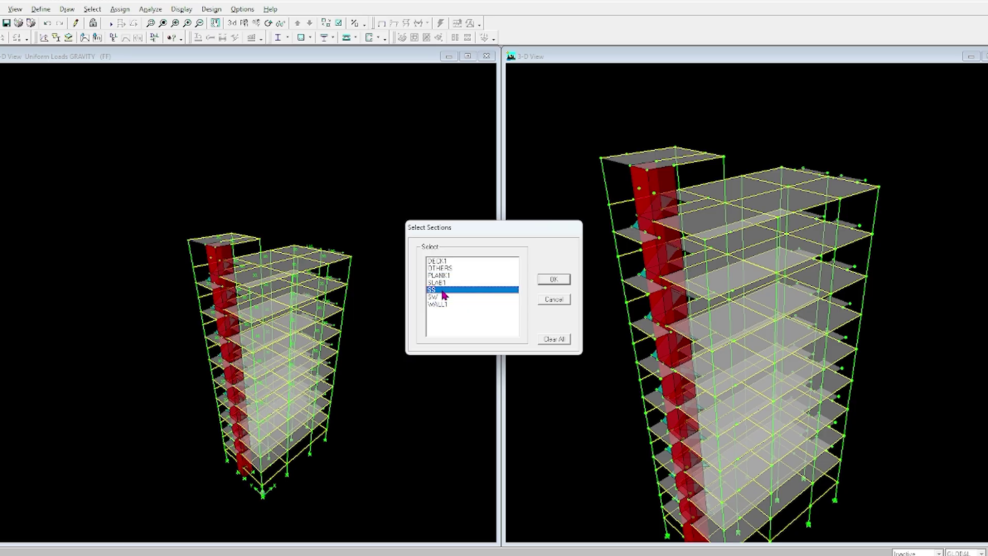
left_click(450, 268, "ctrl")
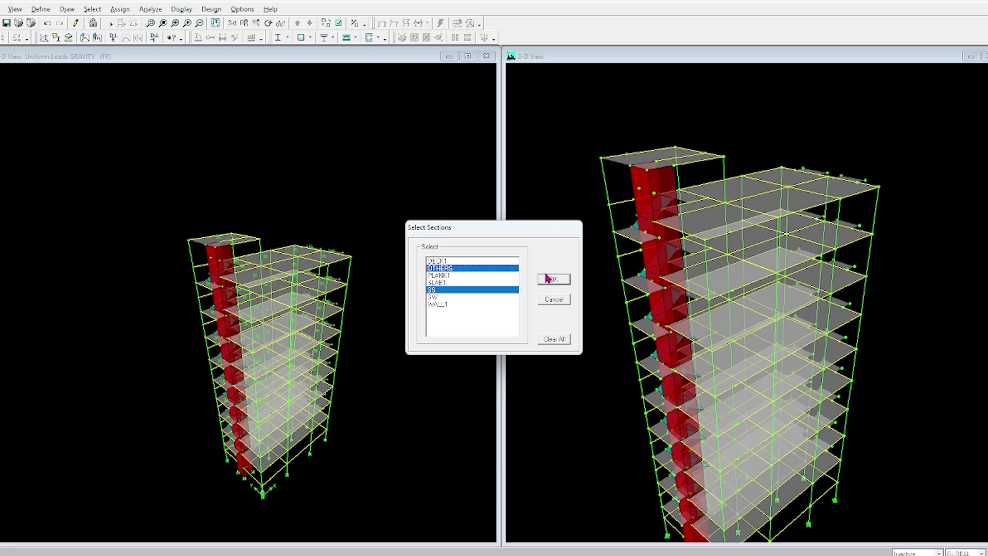
left_click(562, 283)
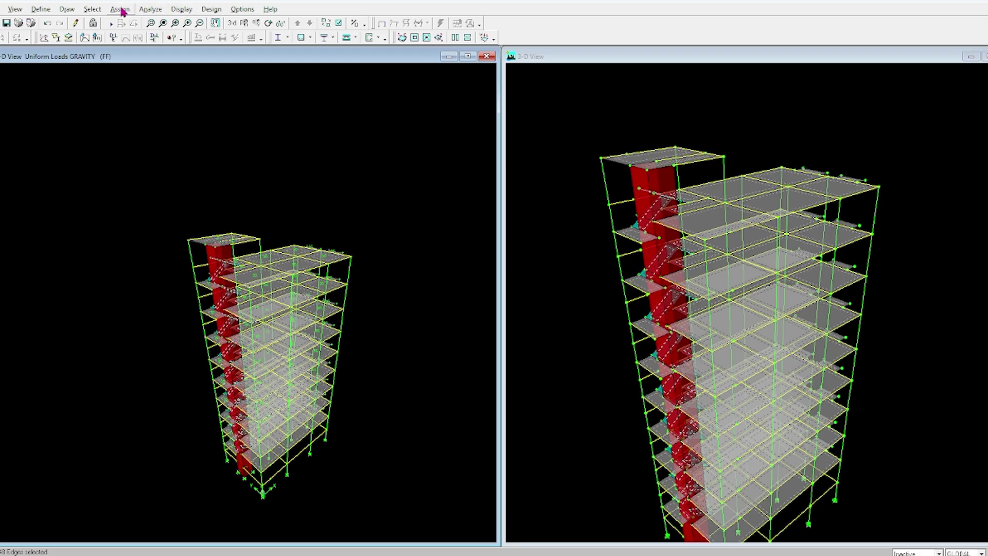
left_click(92, 12)
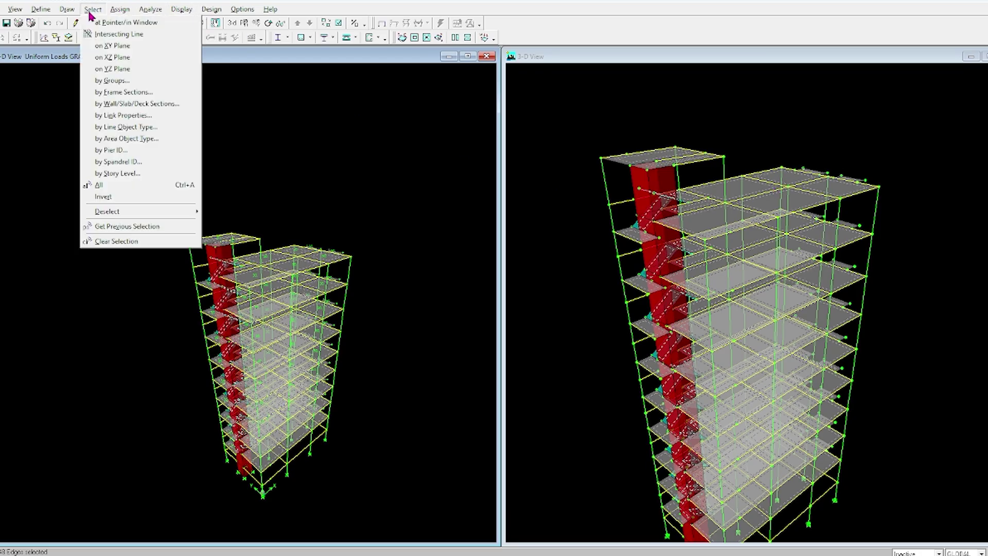
mouse_move(143, 213)
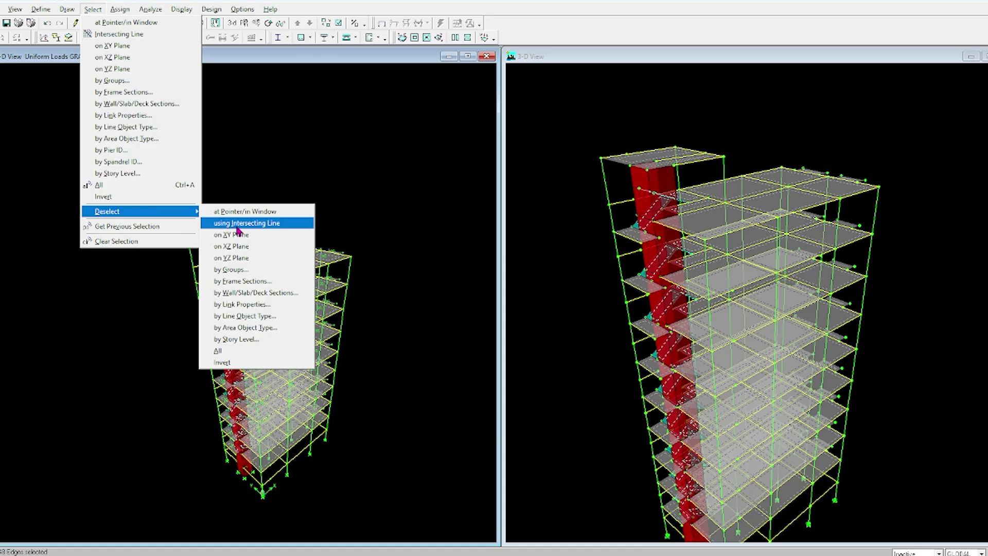
left_click(257, 299)
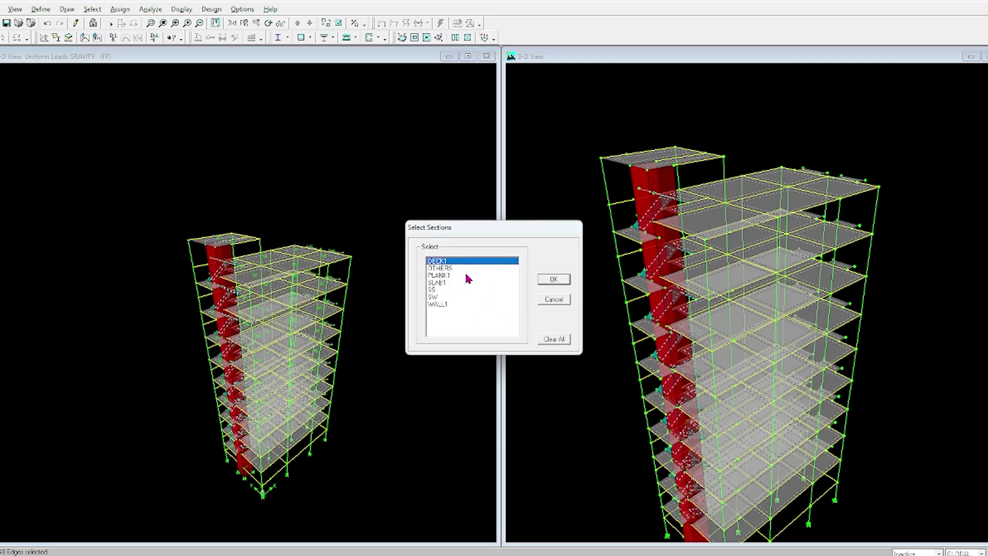
left_click(558, 298)
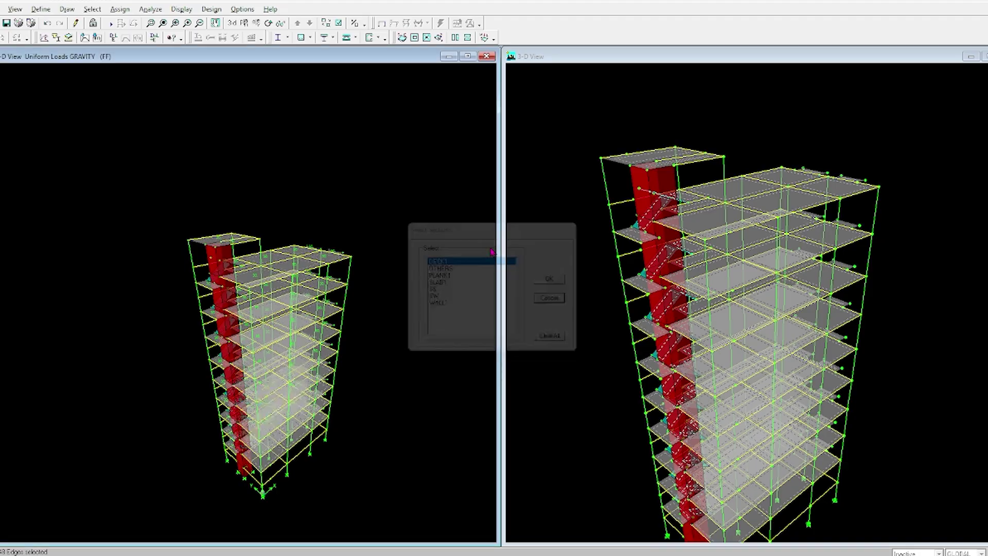
Remove all objects on story levels STORY2-9 and STORY2-8 from the current selection
left_click(96, 9)
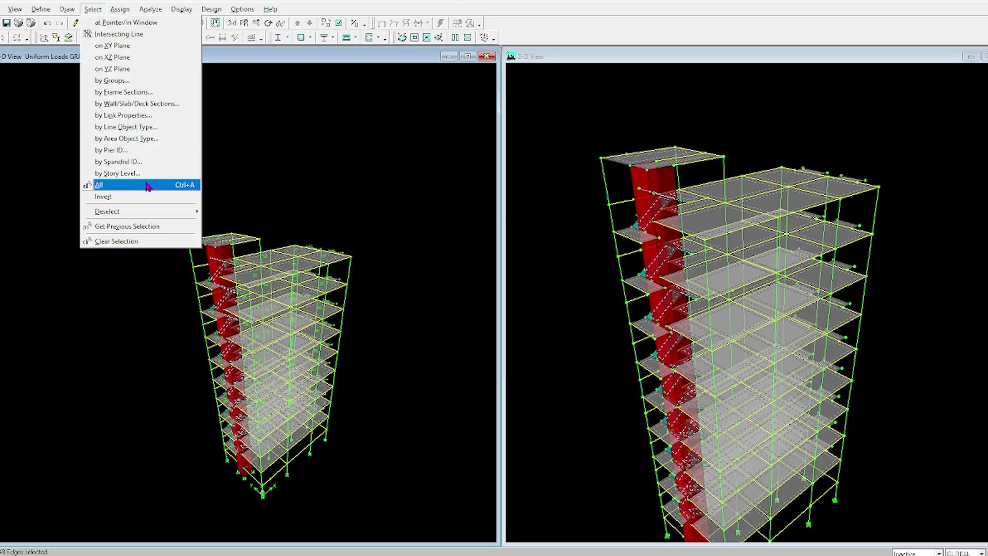
mouse_move(137, 211)
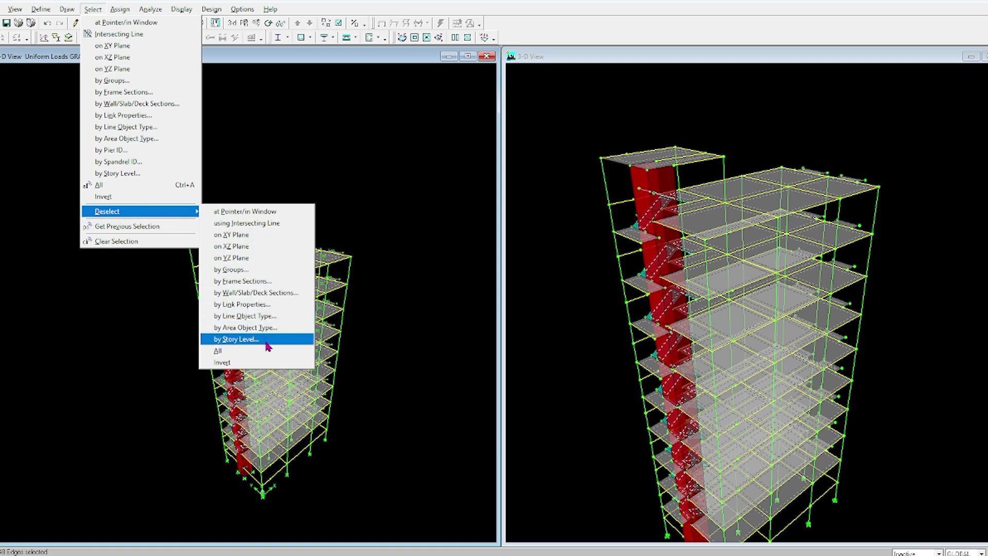
left_click(239, 339)
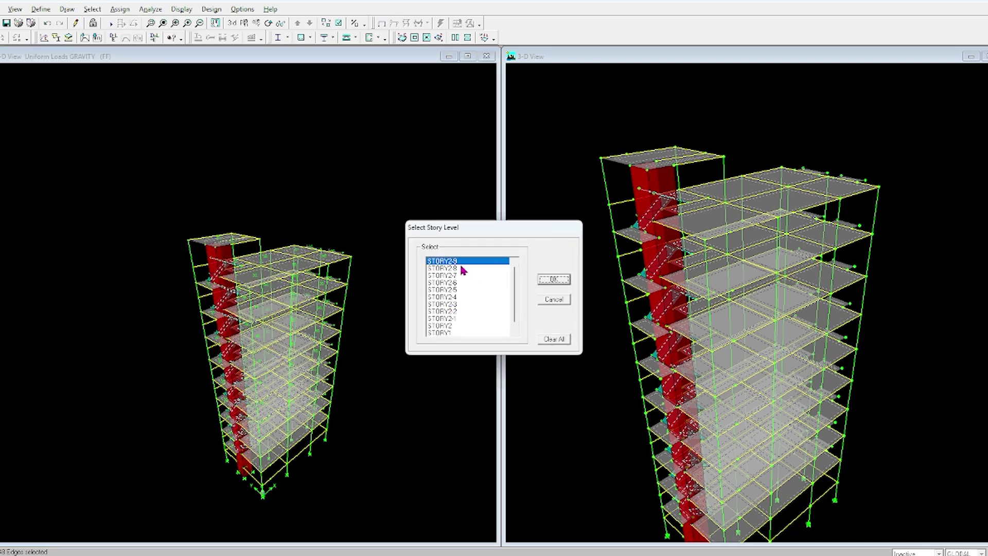
left_click(462, 269)
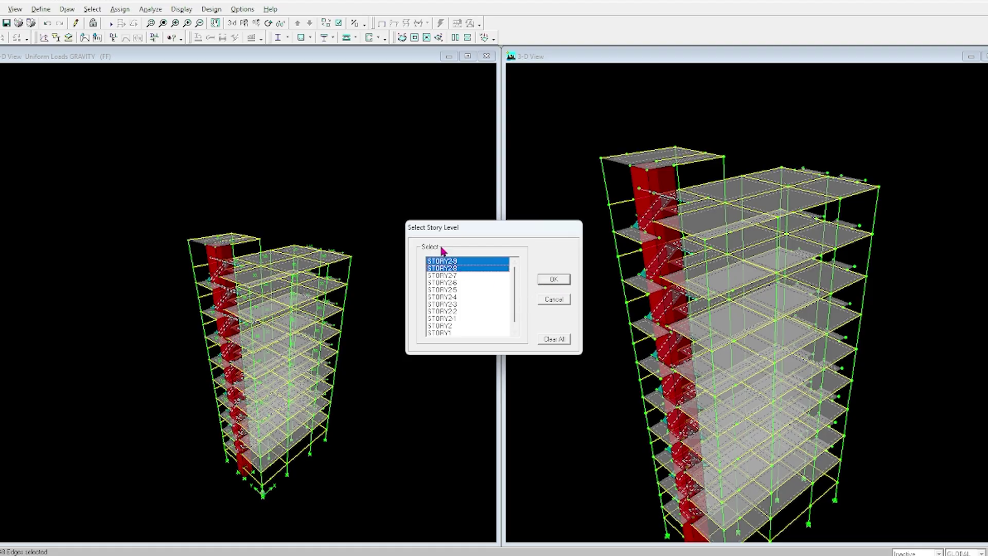
left_click(567, 281)
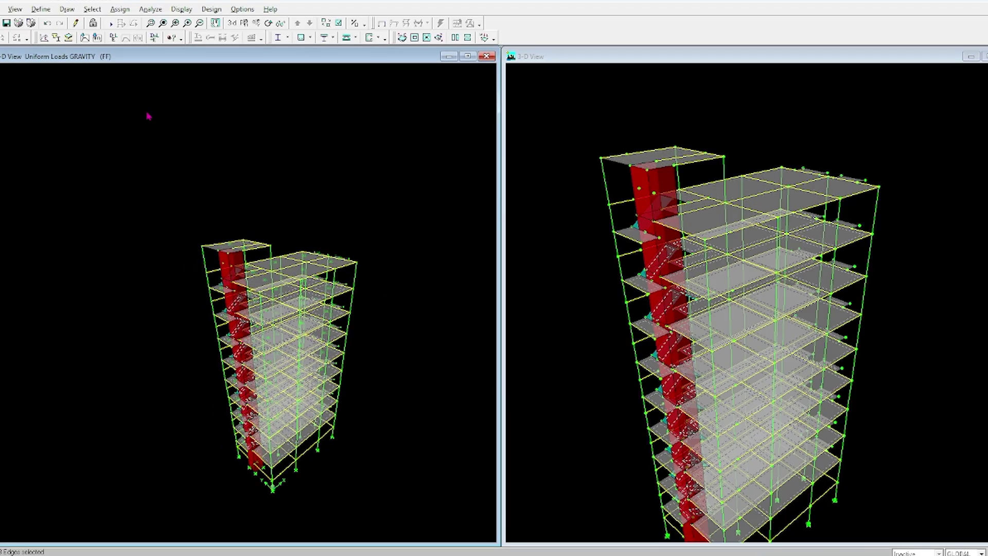
Start a uniform surface load on the selected slabs, choose the PW load case, and check its value in the lab manual
left_click(120, 9)
mouse_move(166, 87)
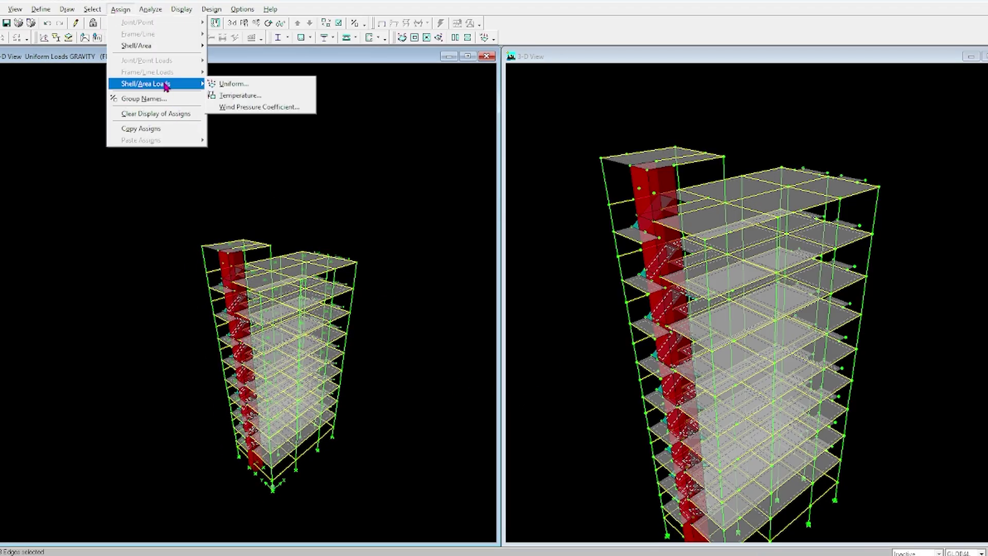
left_click(232, 84)
key("alt+Tab")
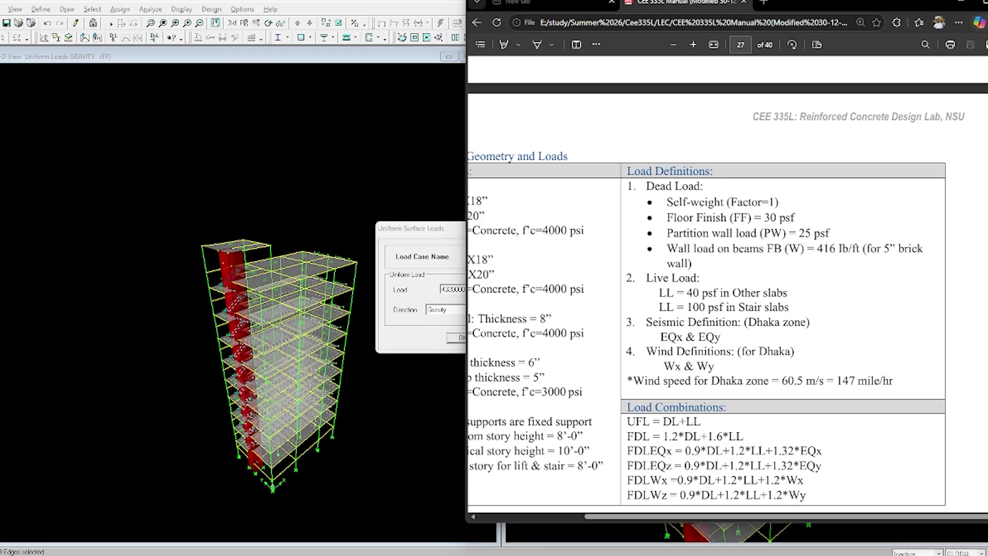
key("alt+Tab")
left_click(528, 257)
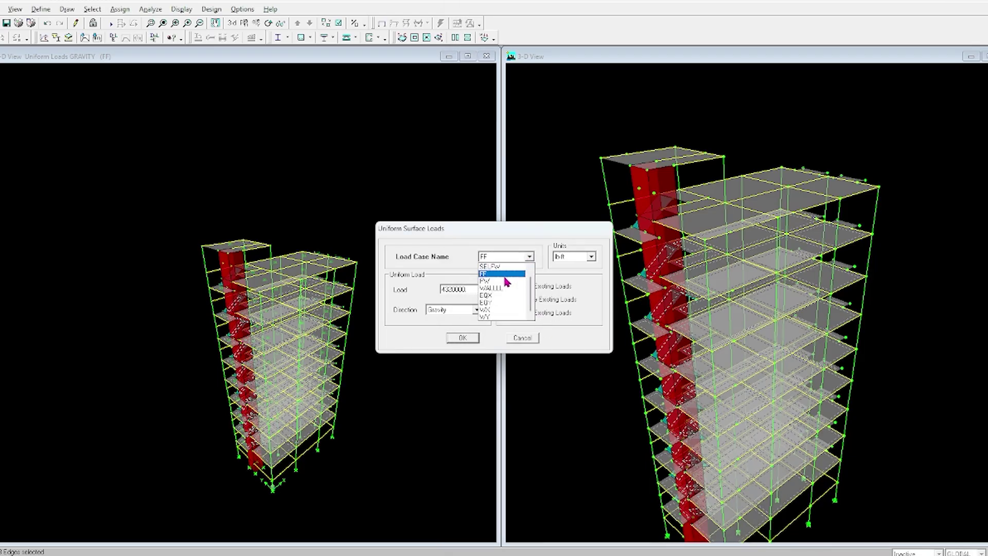
left_click(495, 281)
key("alt+Tab")
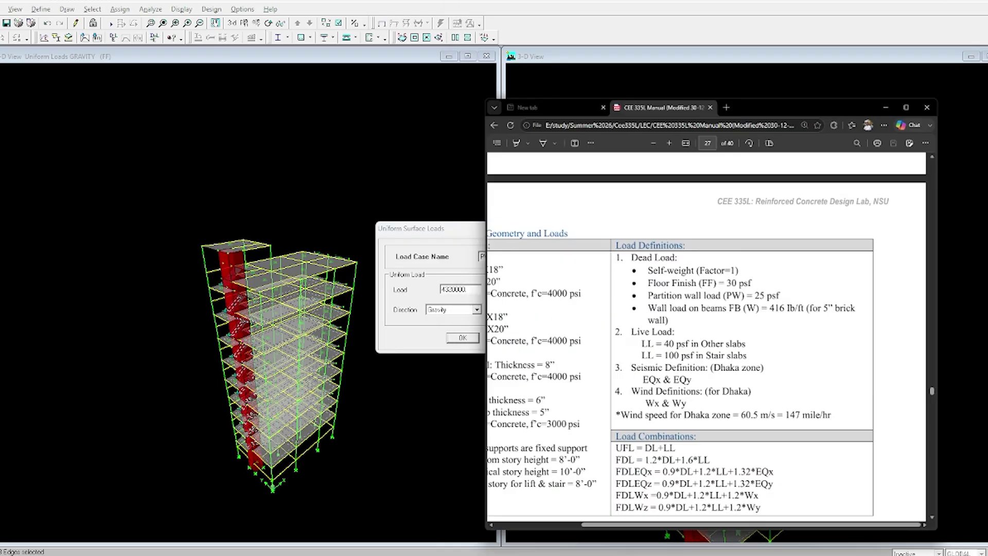
key("alt+Tab")
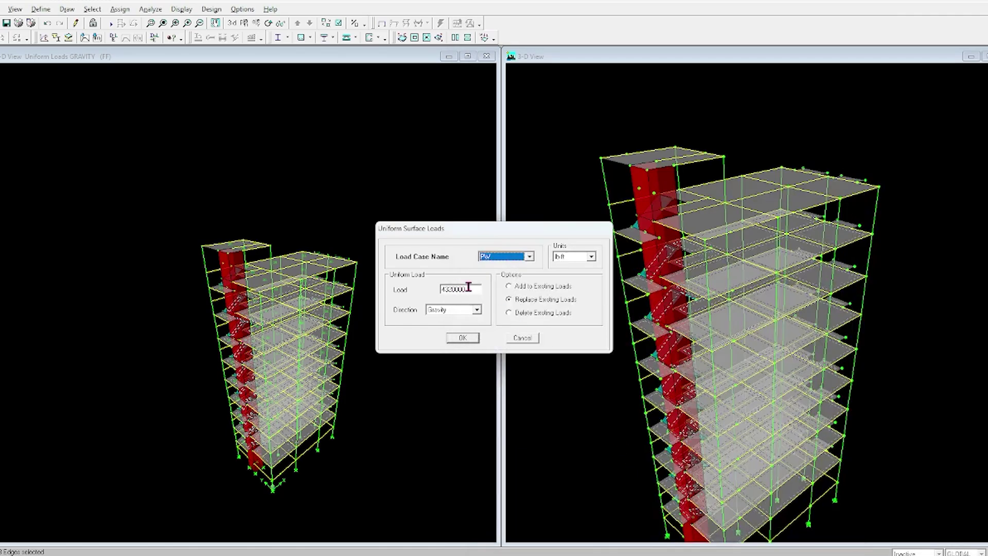
Apply a uniform PW gravity load of 25 to the slabs, checking the manual's load definitions before and after
double_click(470, 287)
type("20")
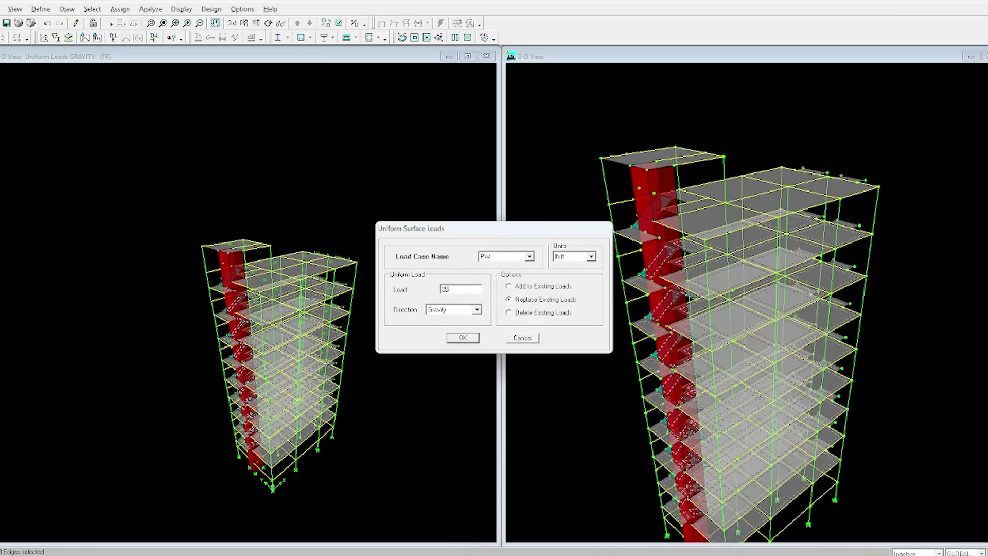
key("alt+Tab")
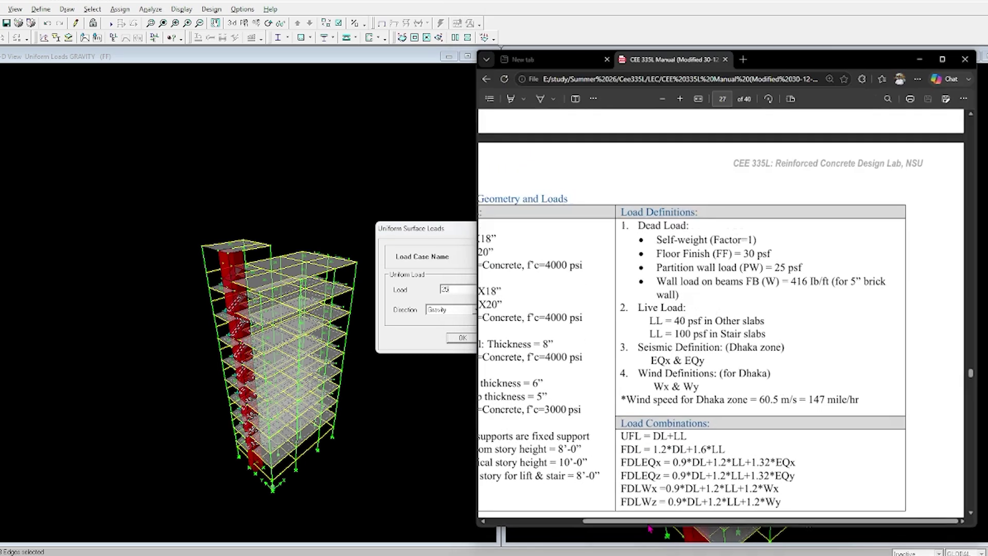
key("alt+Tab")
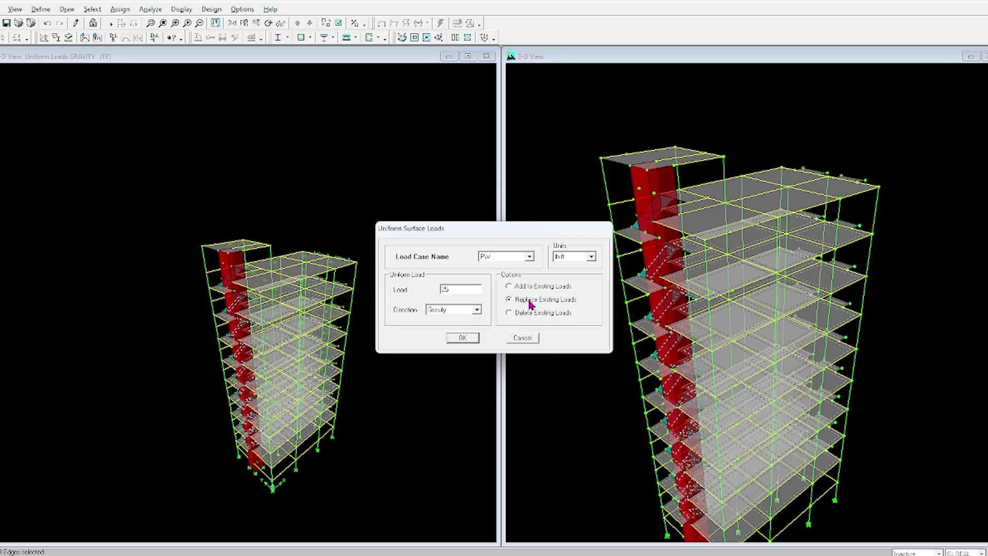
left_click(463, 338)
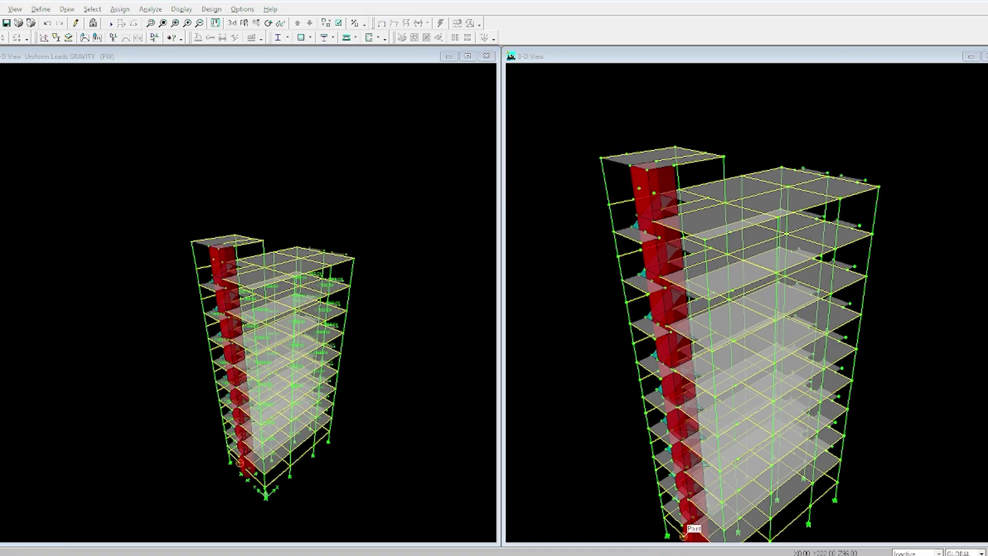
key("alt+Tab")
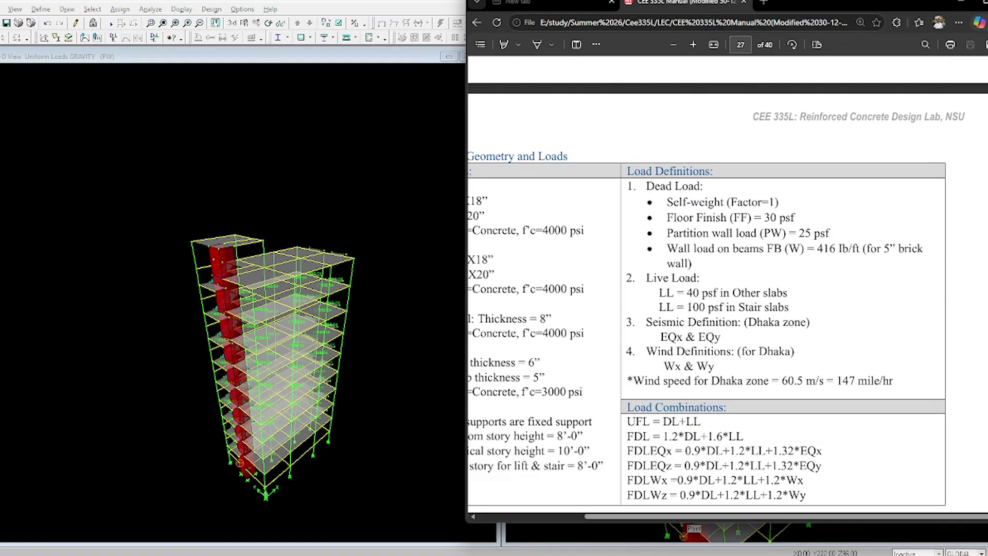
key("alt+Tab")
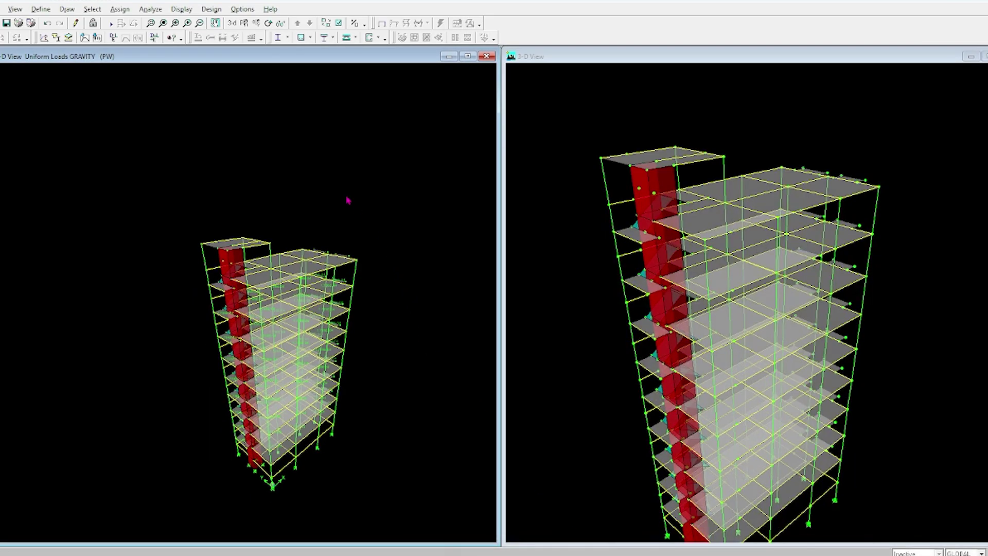
left_click(93, 10)
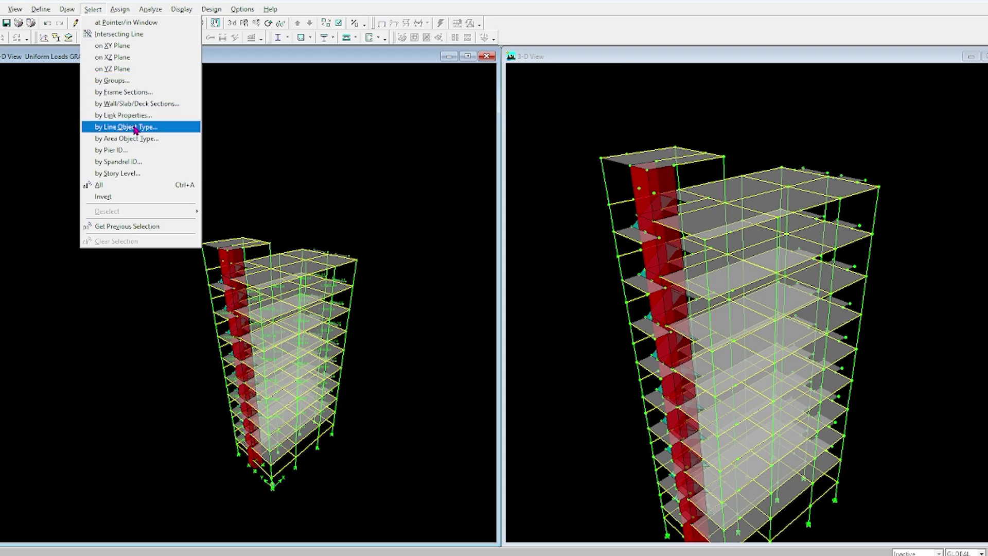
left_click(138, 174)
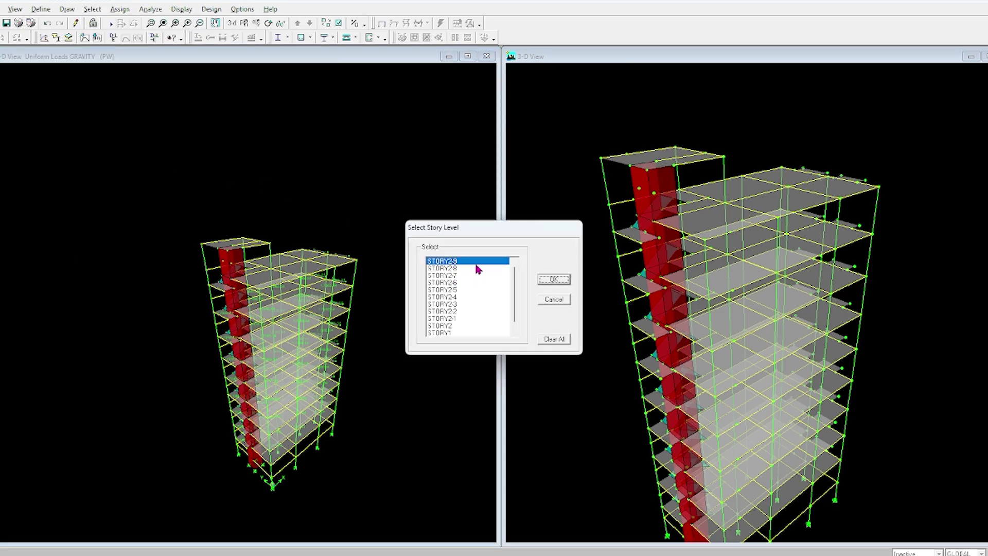
left_click_drag(477, 266, 488, 345)
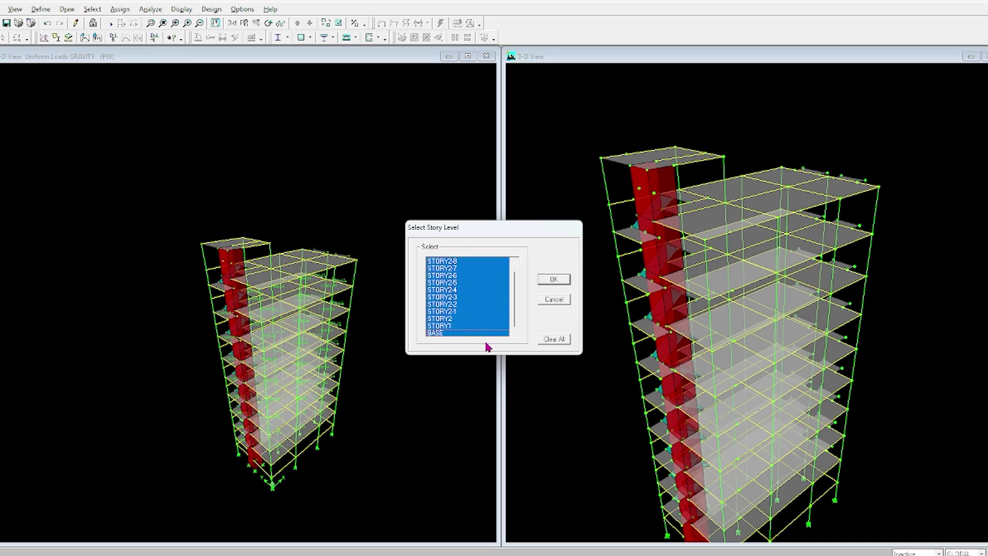
left_click(560, 304)
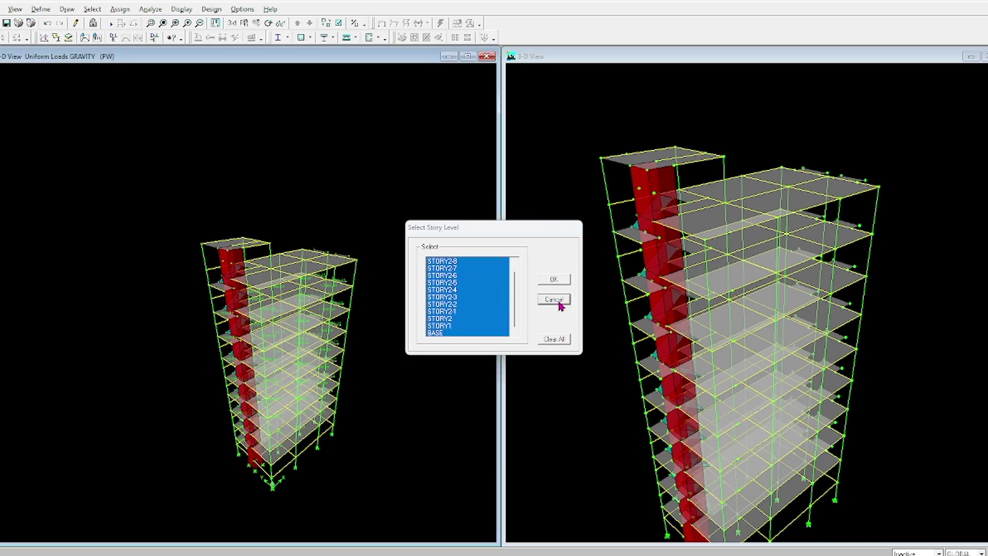
Select all frame objects with the FB section and check the wall load on beams in the lab manual
left_click(93, 9)
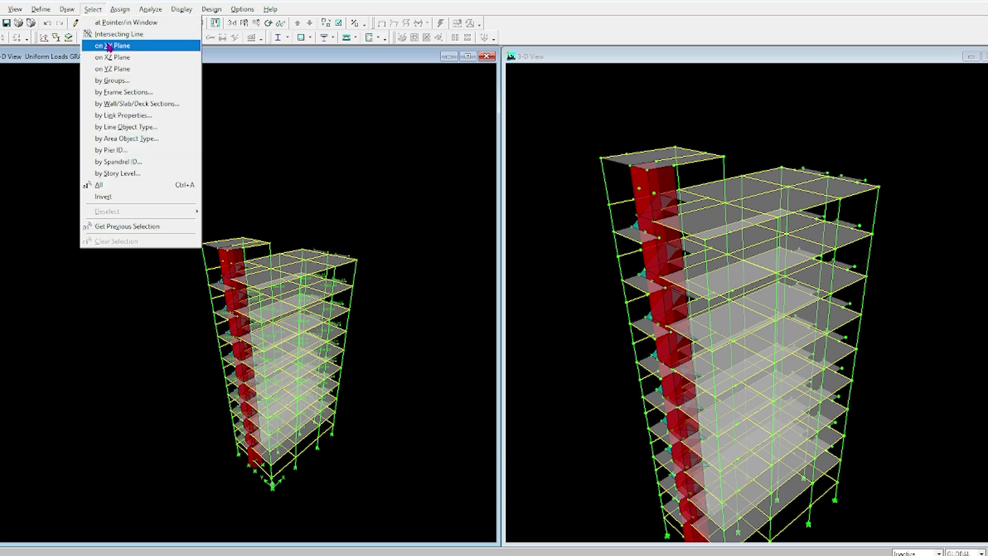
left_click(137, 95)
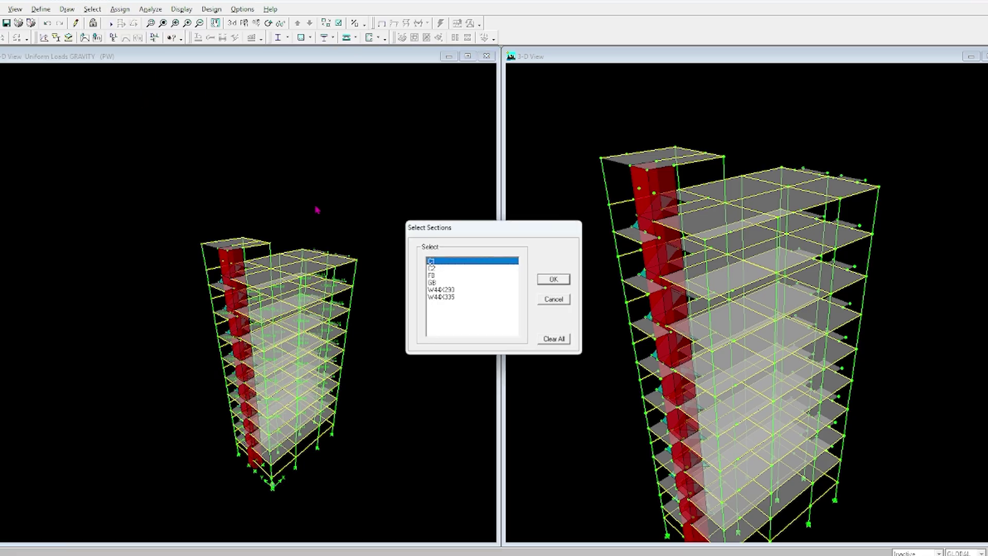
left_click(457, 275)
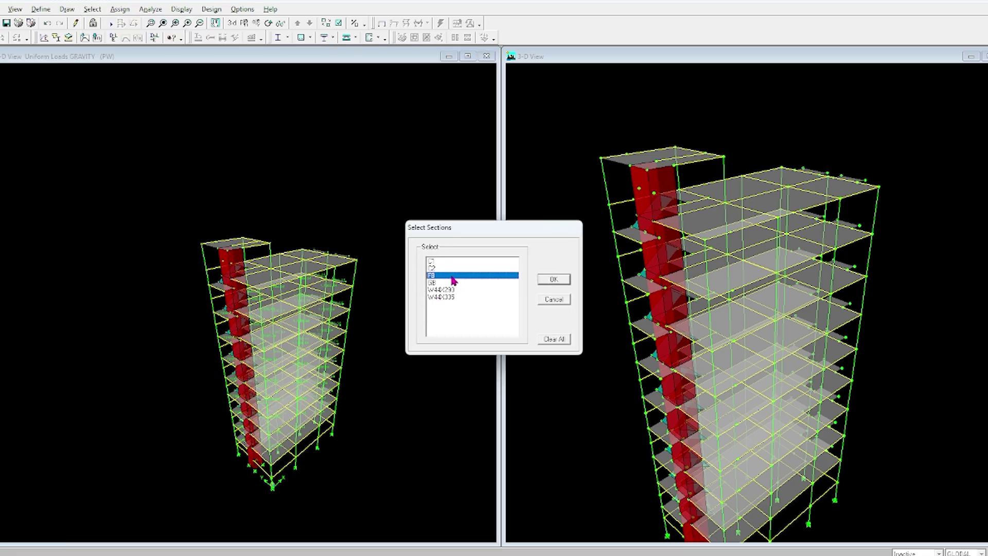
left_click(554, 280)
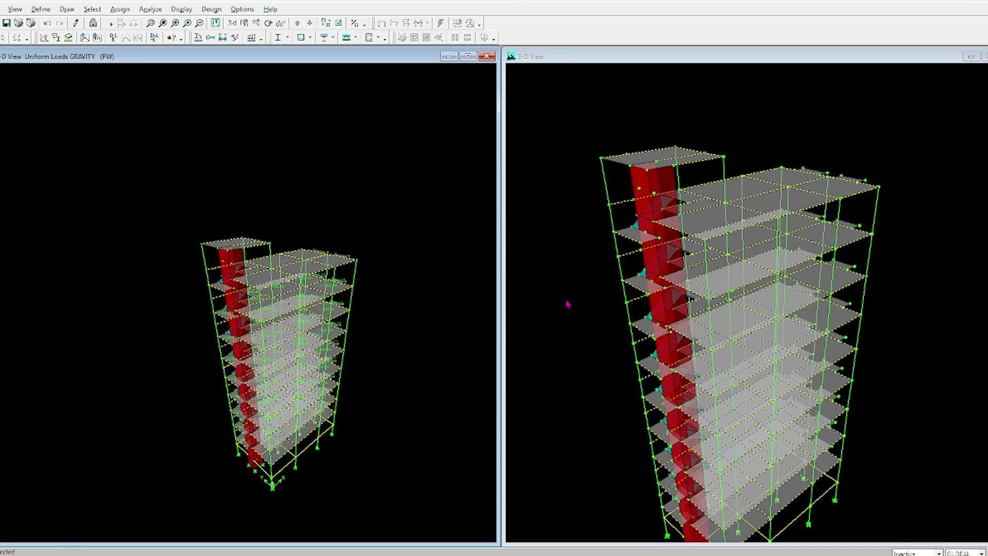
left_click(675, 555)
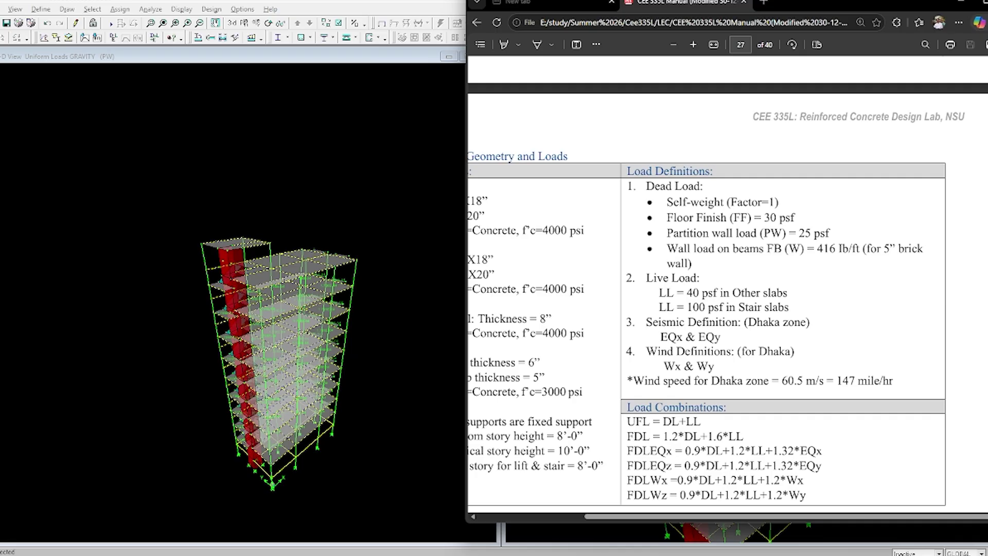
left_click(554, 555)
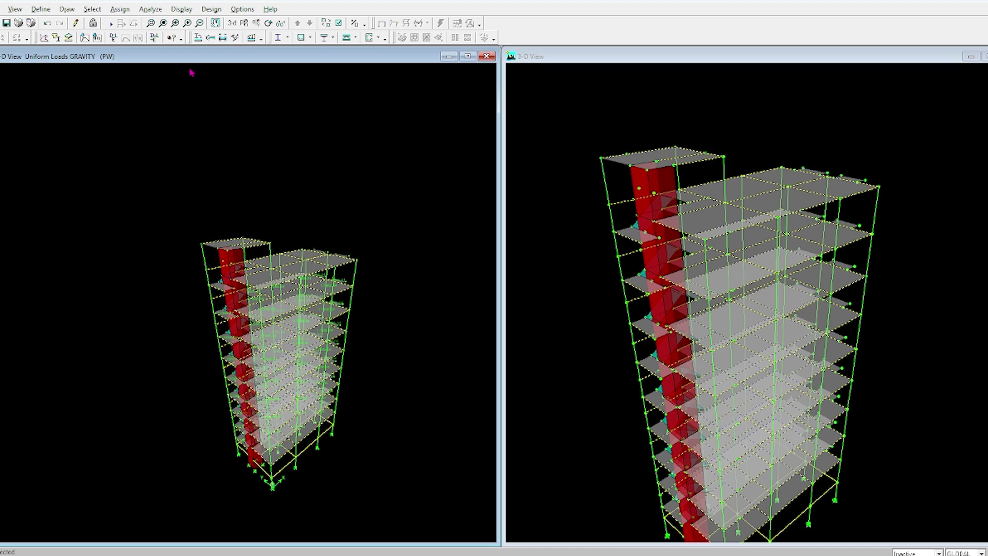
left_click(95, 11)
mouse_move(146, 211)
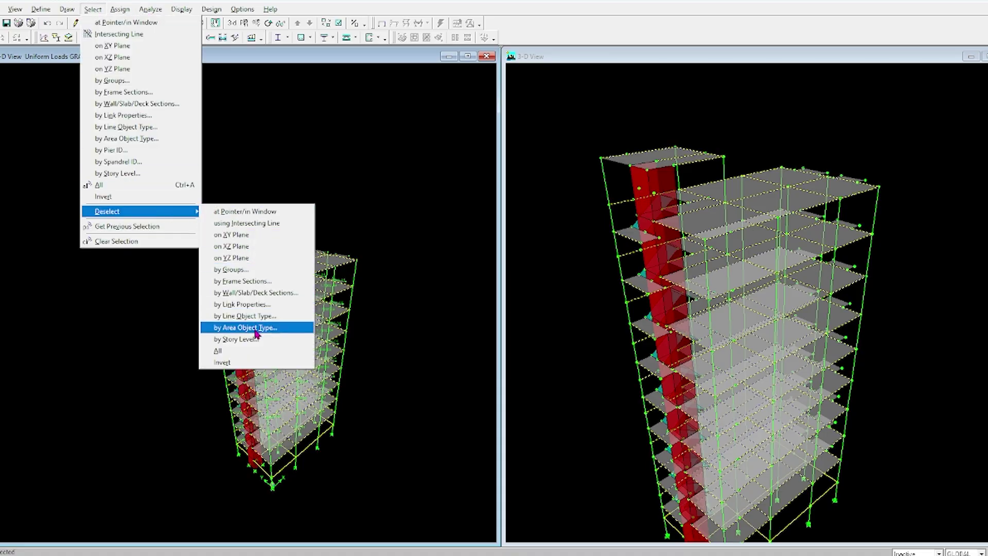
left_click(264, 281)
left_click(550, 304)
Remove the beams on story level STORY2-8 from the current selection
left_click(93, 8)
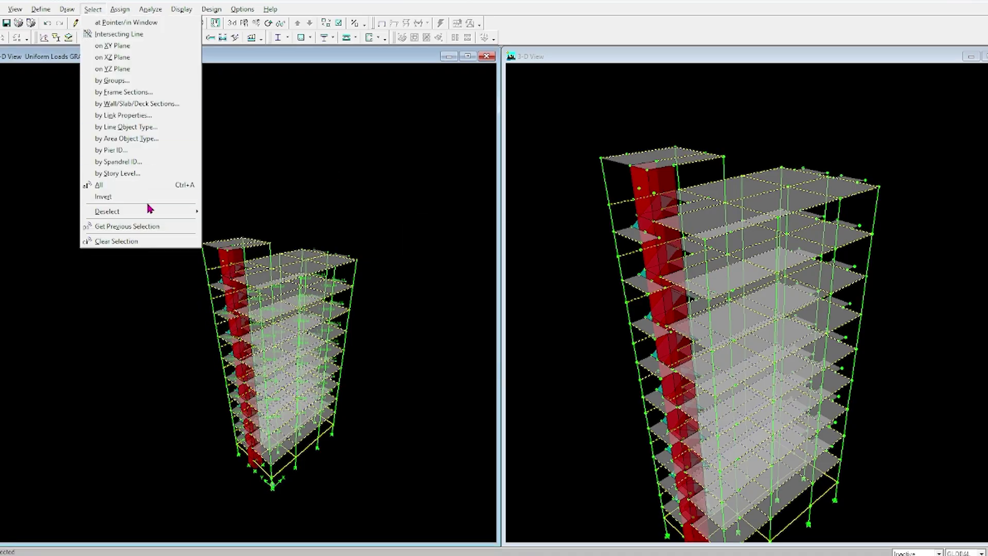
mouse_move(139, 212)
left_click(237, 339)
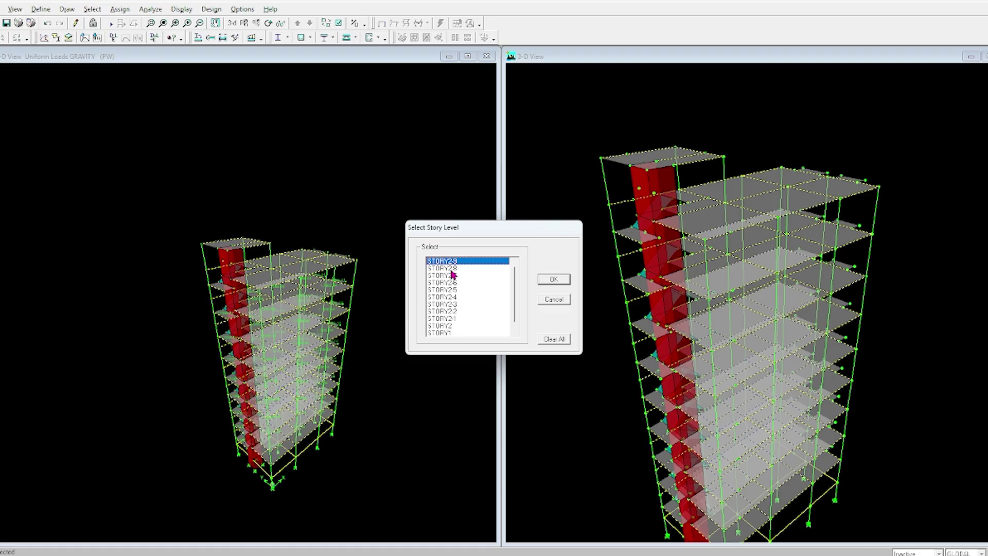
left_click(451, 269)
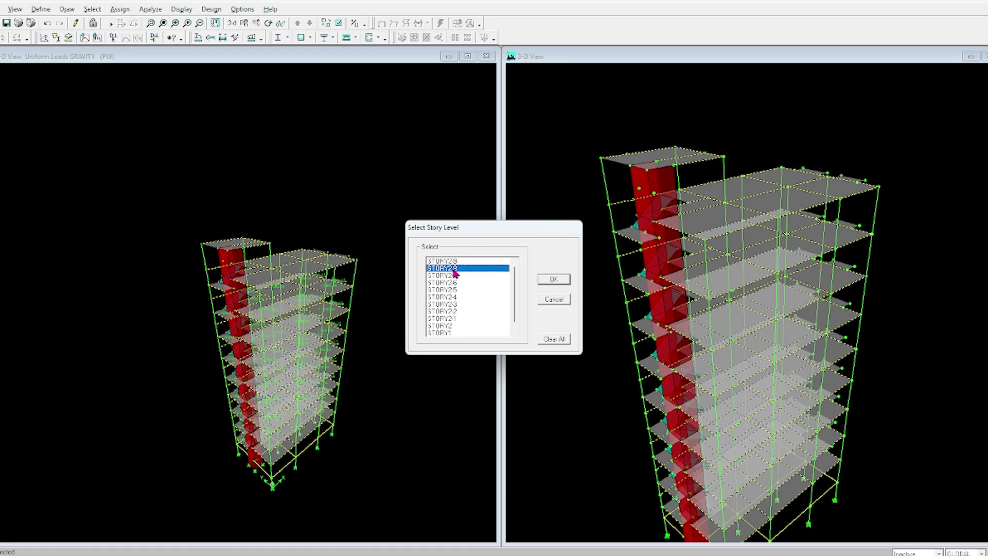
left_click(554, 280)
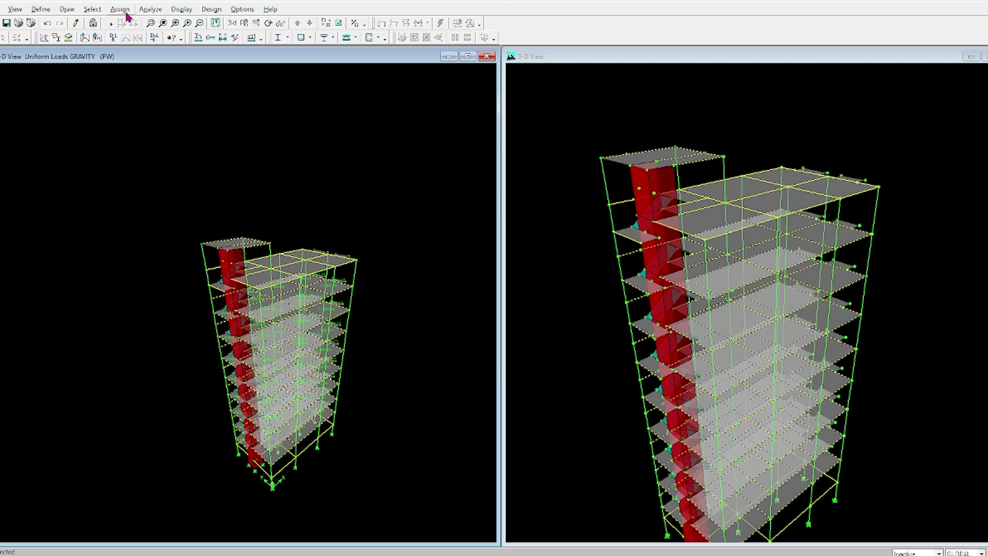
Remove the beams on story level STORY2-9 from the current selection
left_click(91, 10)
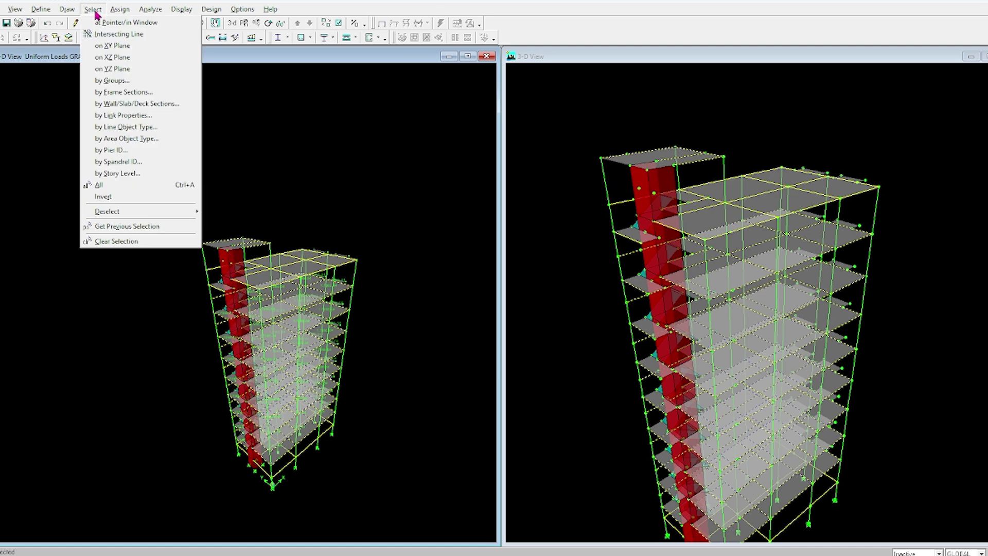
mouse_move(176, 213)
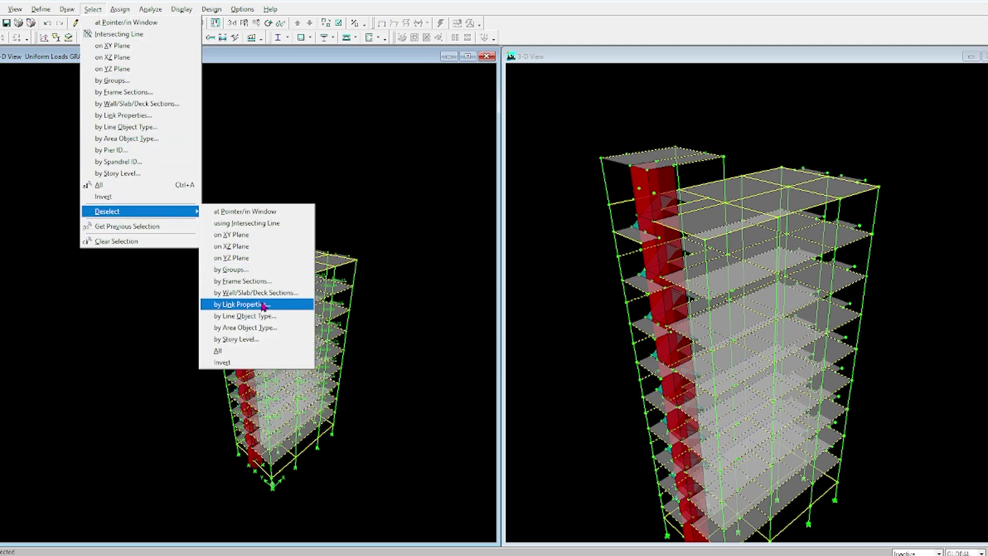
left_click(253, 339)
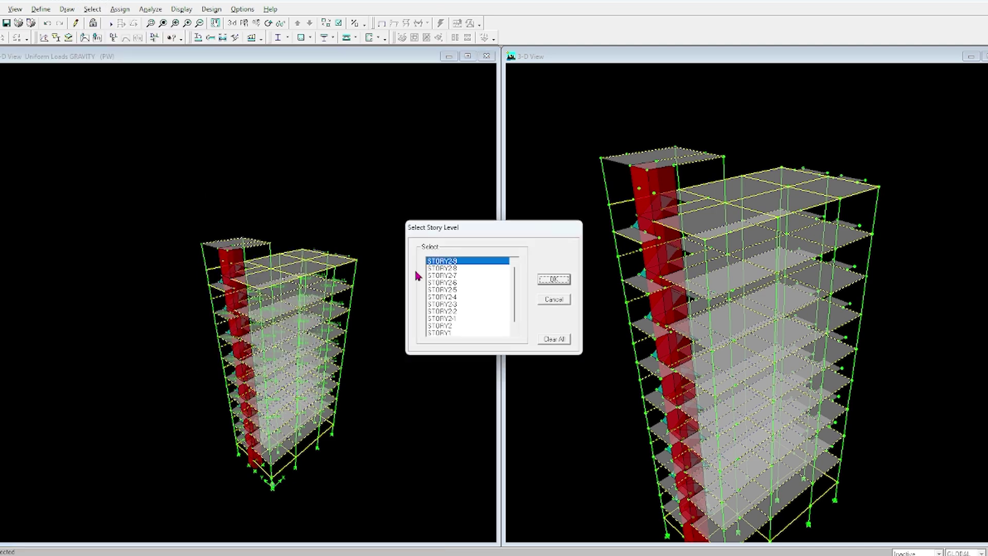
left_click(555, 280)
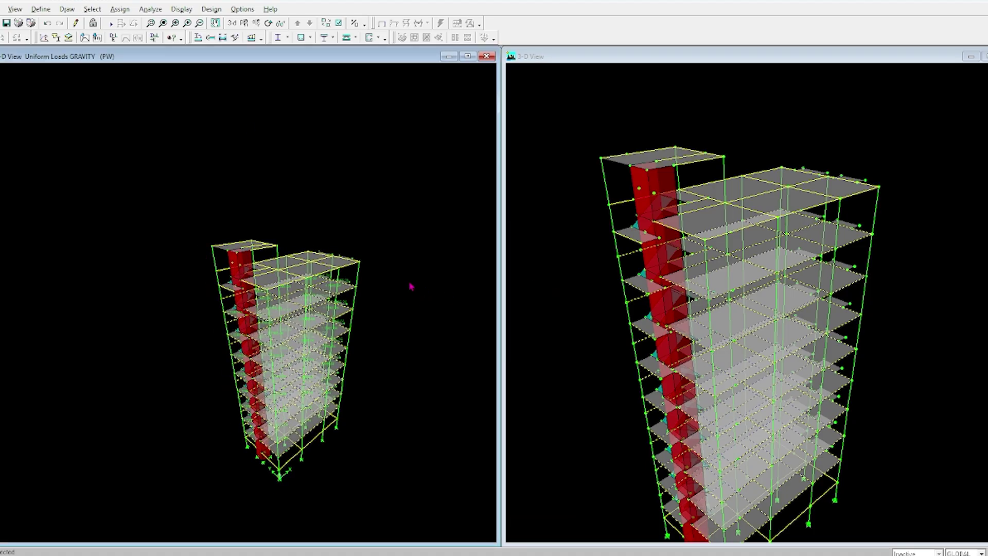
Start a frame distributed load on the selected beams and choose the WALLLL load case, consulting the manual's load definitions
left_click(116, 10)
mouse_move(157, 73)
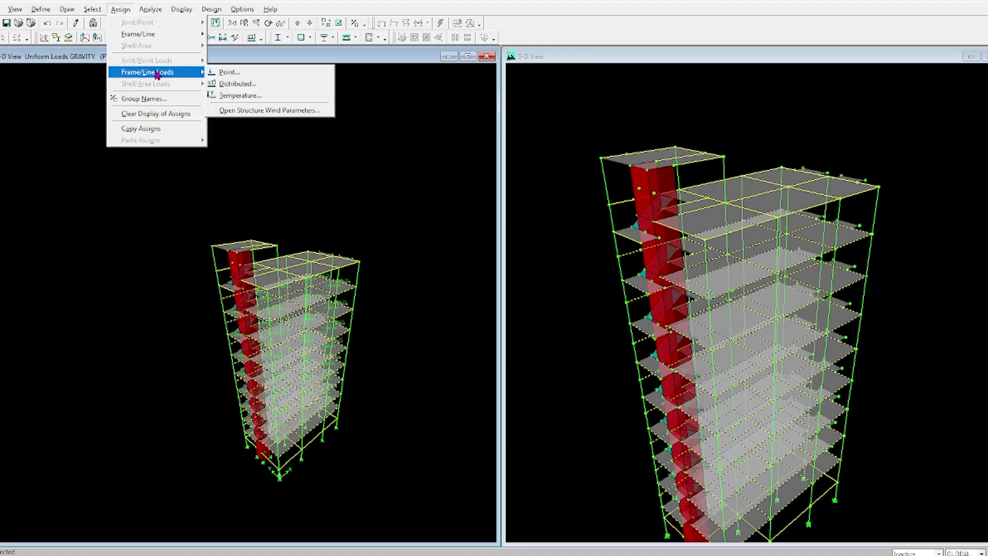
left_click(227, 86)
left_click(523, 224)
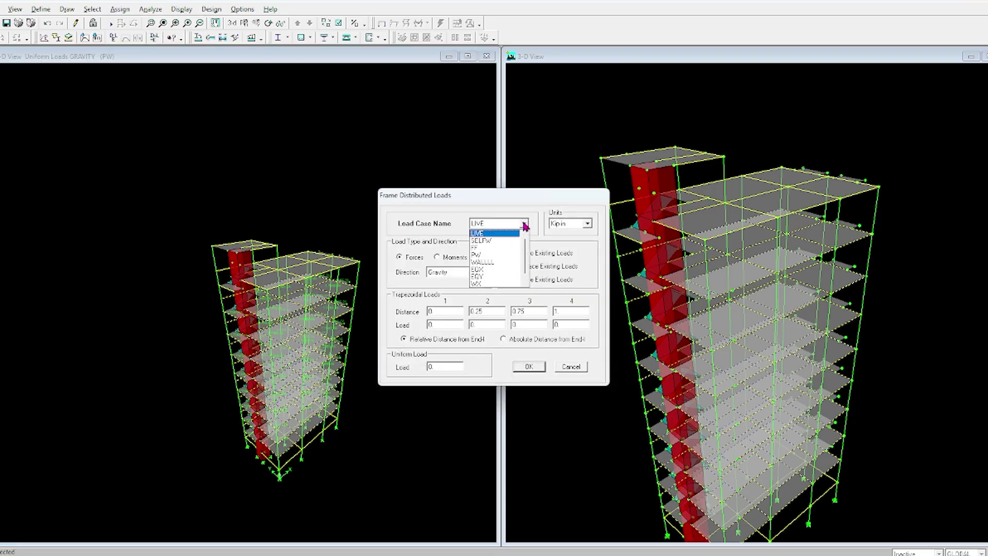
left_click(495, 255)
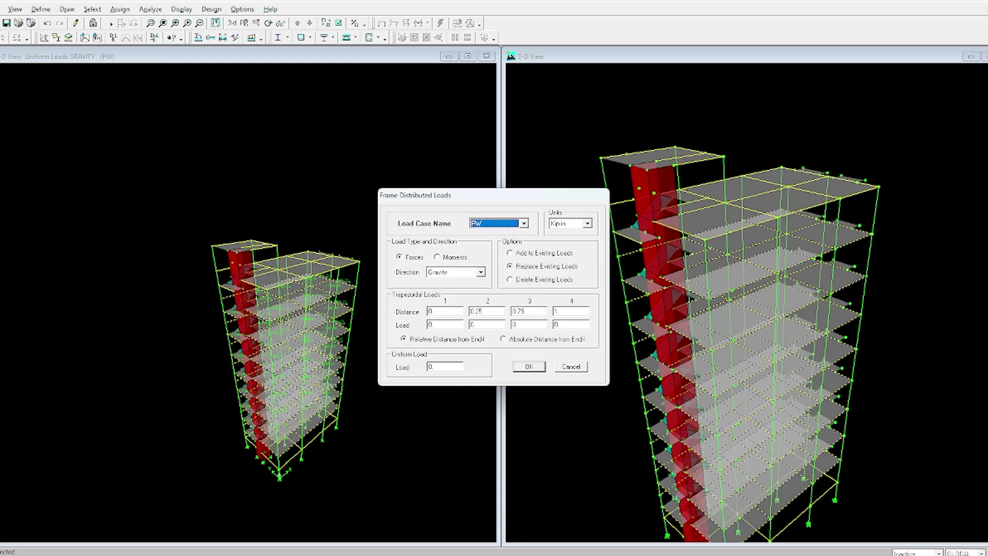
key("alt+Tab")
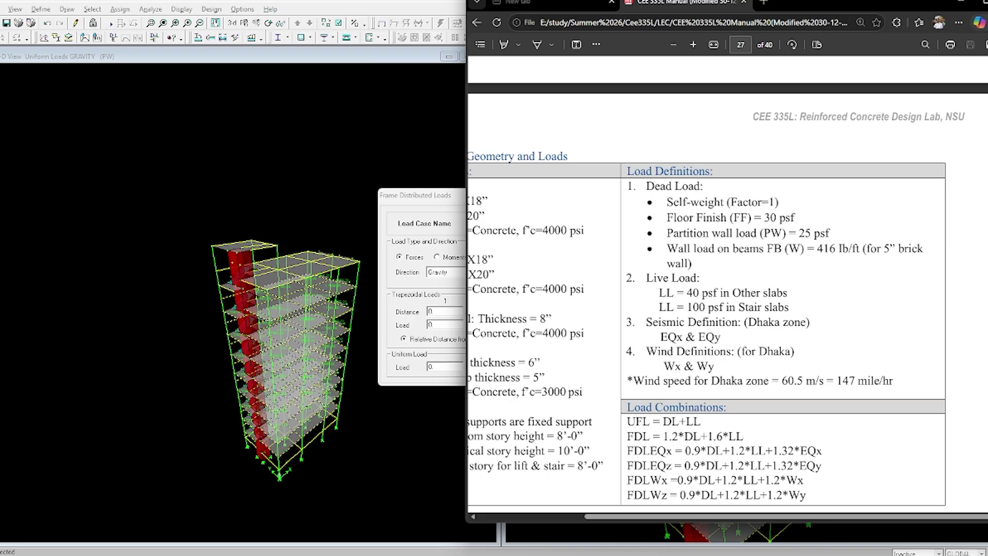
left_click(458, 237)
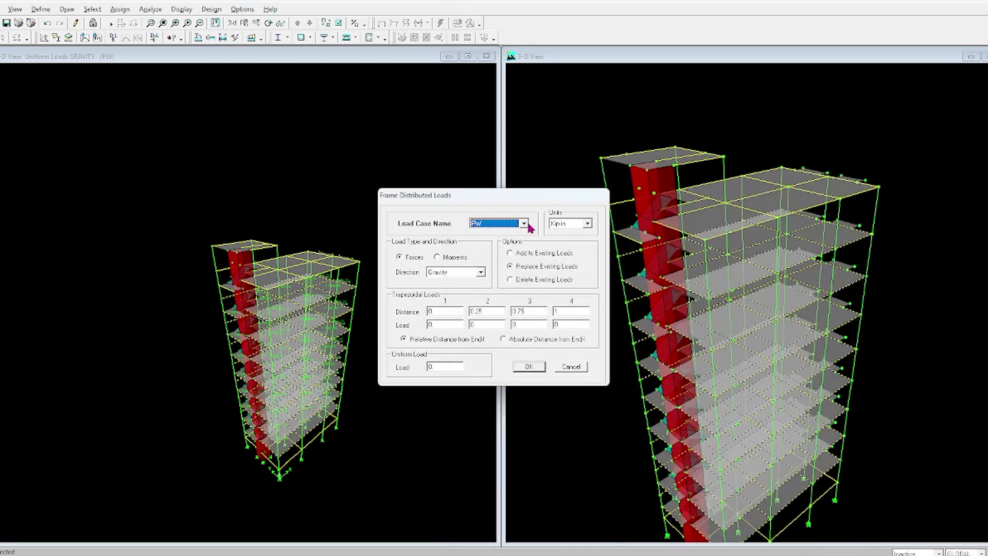
left_click(524, 224)
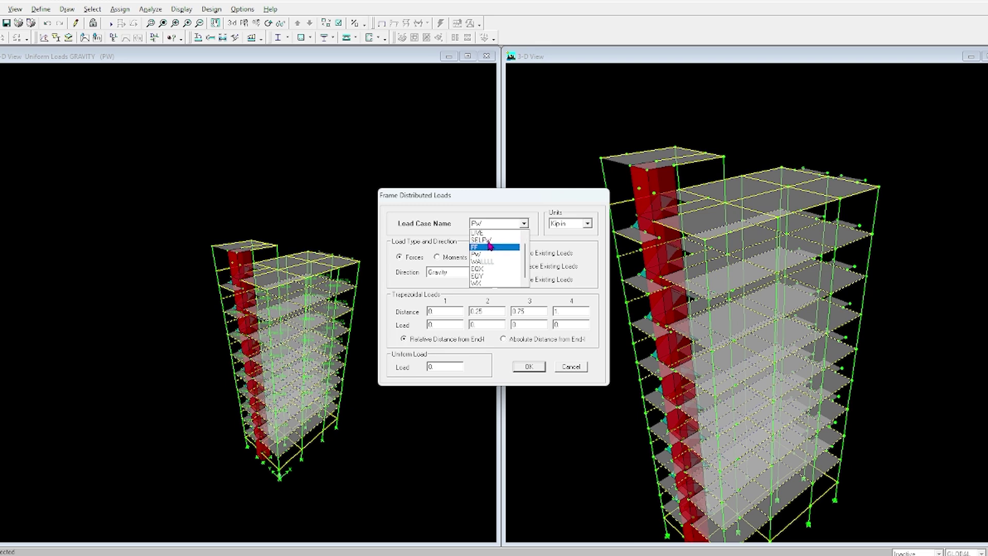
scroll(491, 260, "up", 1)
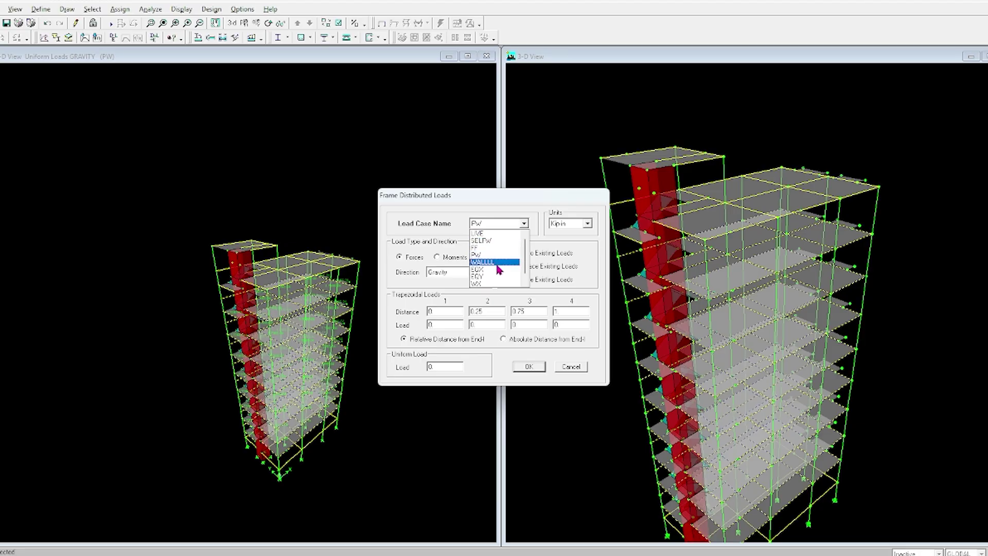
left_click(499, 265)
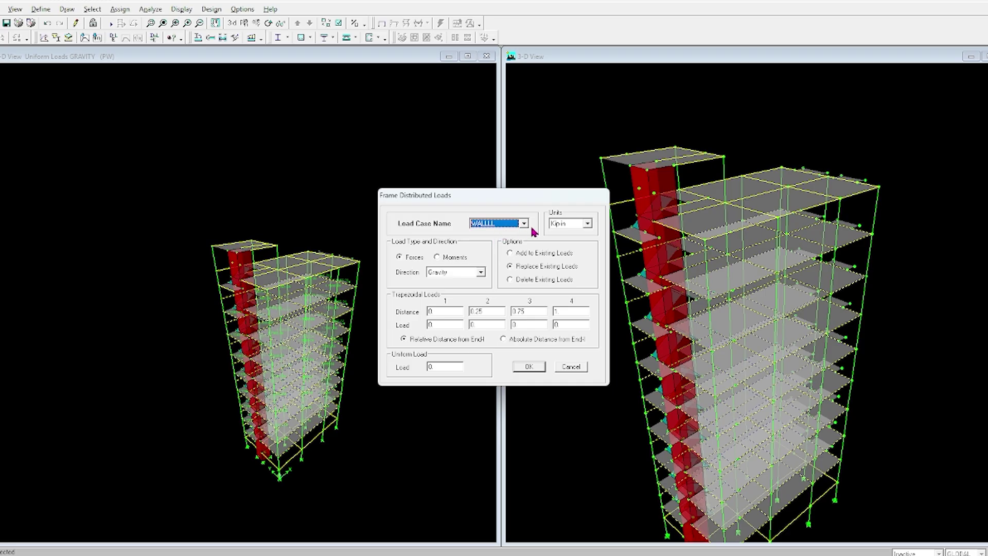
Apply a uniform WALLLL gravity load of 416 in lb-ft units to the beams, adding to existing loads, after checking the manual
key("alt+Tab")
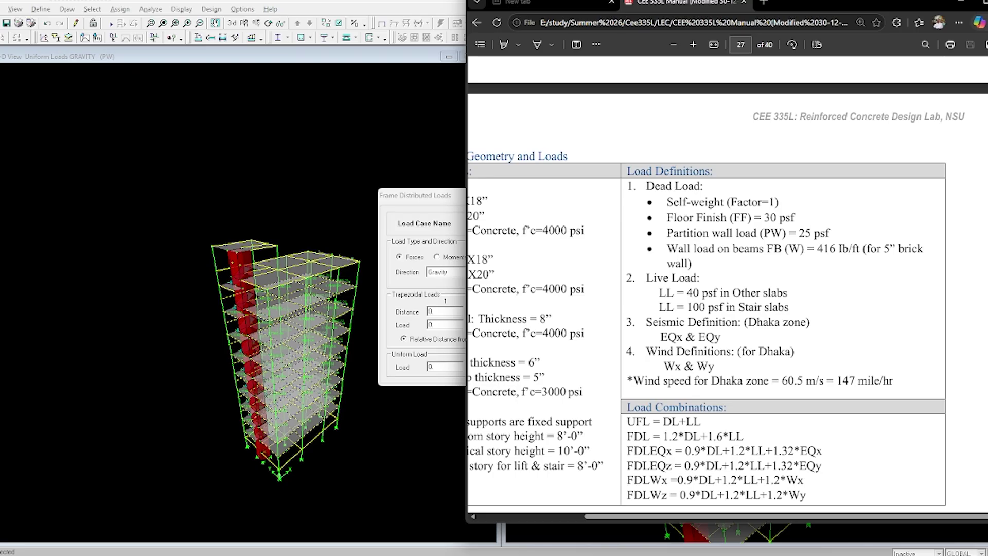
key("alt+Tab")
left_click(587, 224)
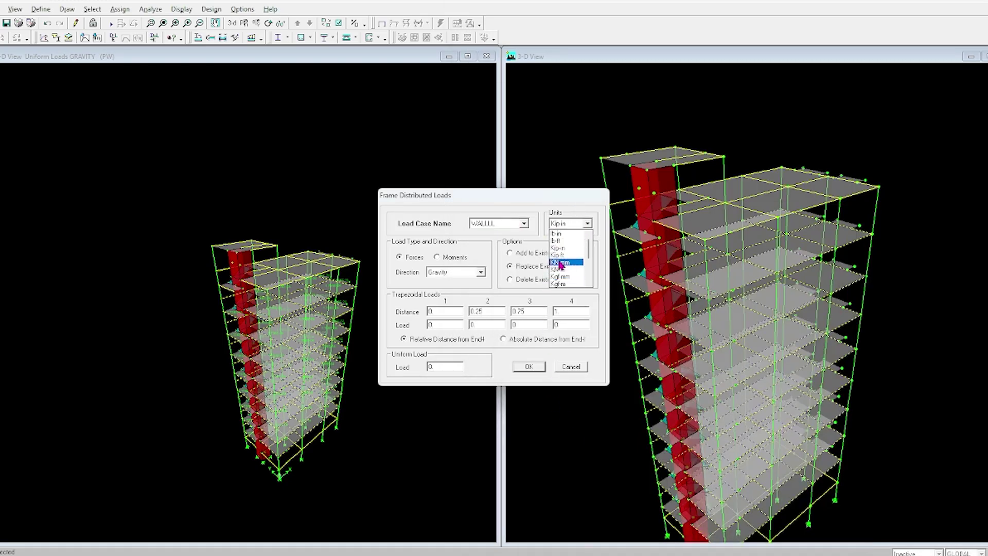
left_click(557, 241)
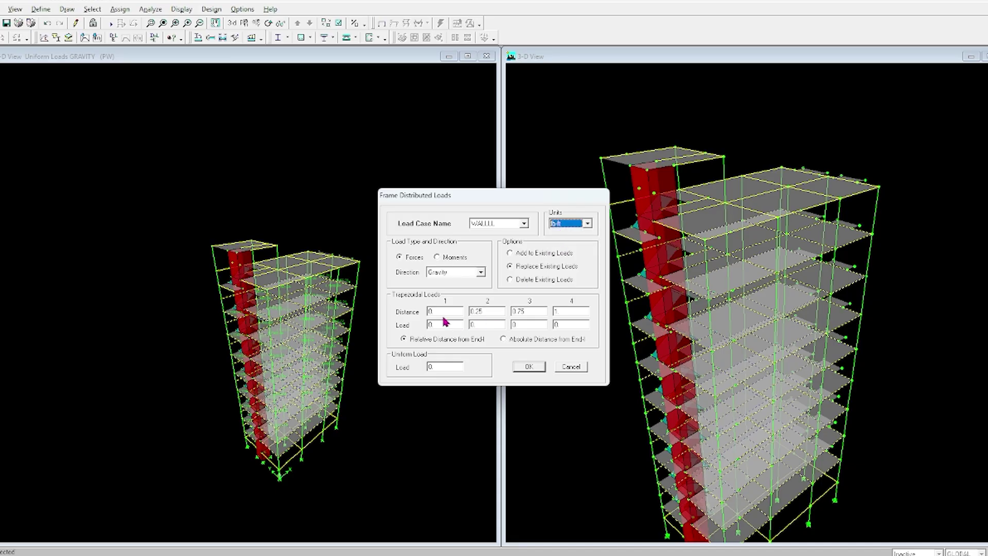
double_click(446, 366)
type("416")
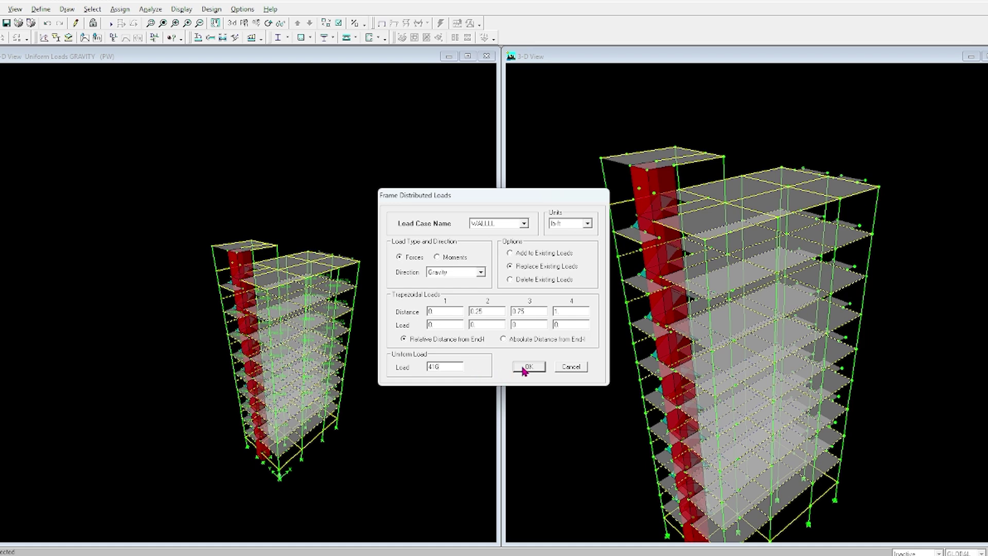
left_click(545, 254)
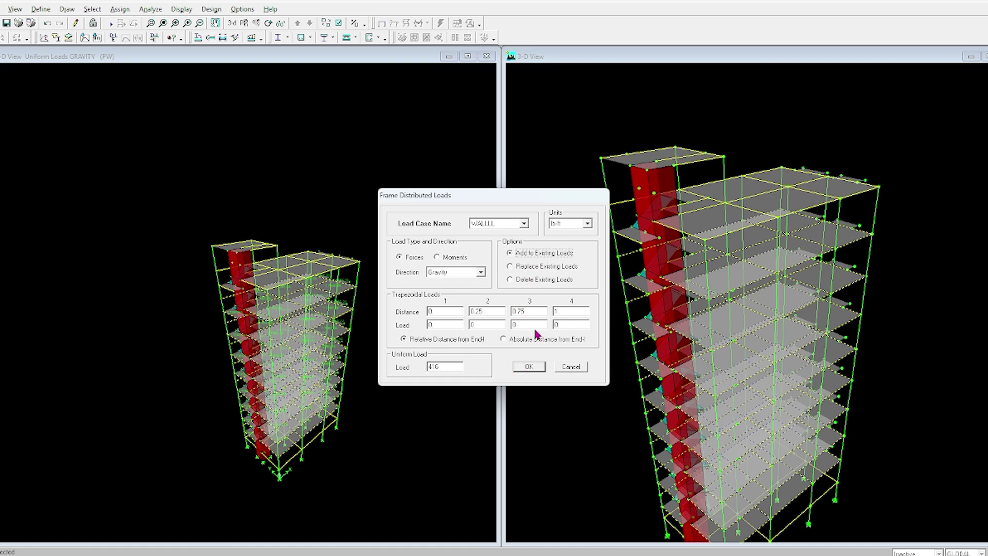
left_click(535, 368)
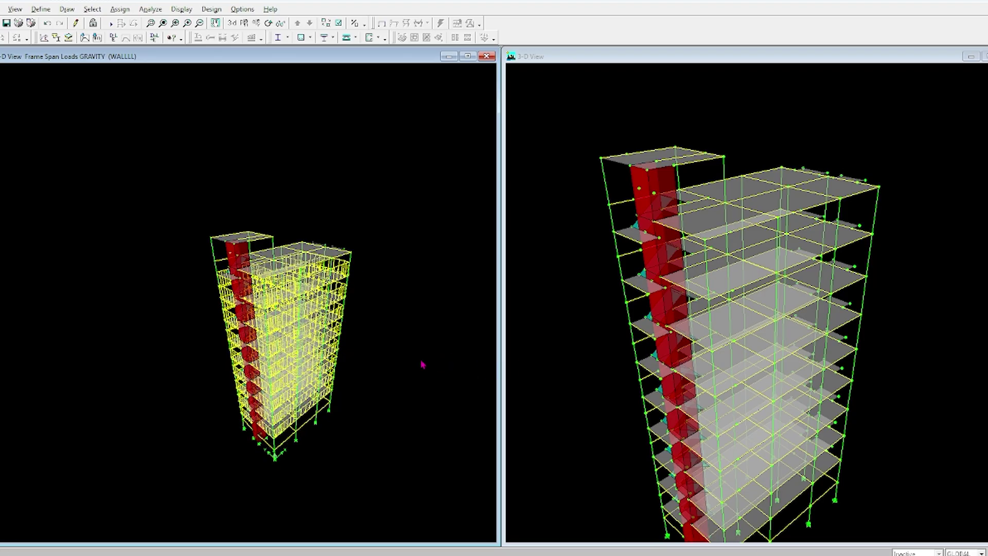
scroll(326, 320, "up", 2)
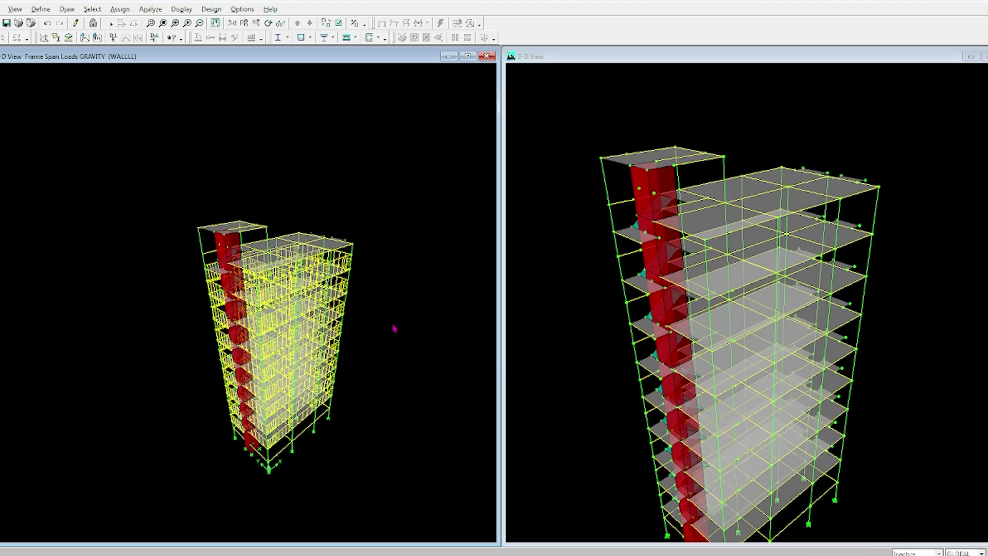
Look up the live load for other slabs in the lab manual's load definitions and return to the model
key("alt+Tab")
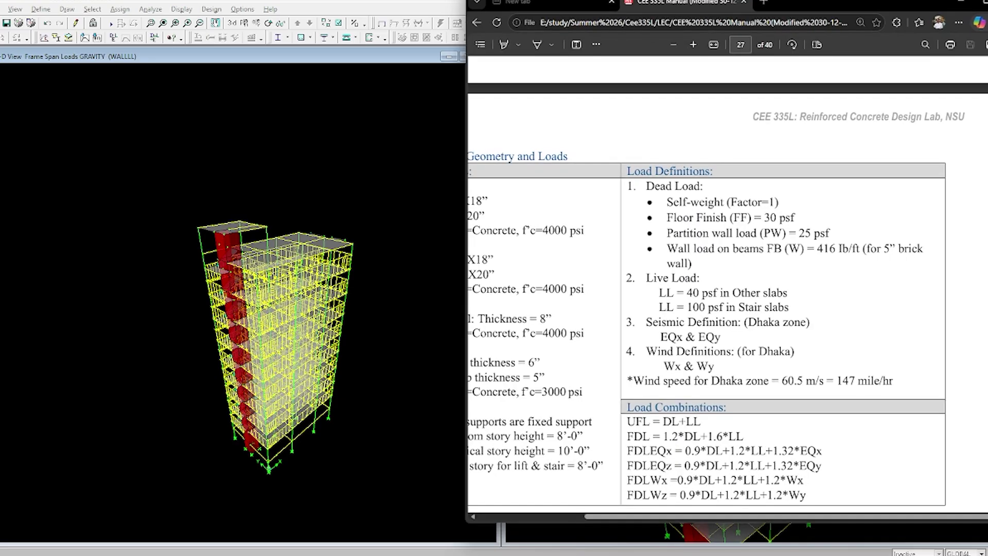
key("alt+Tab")
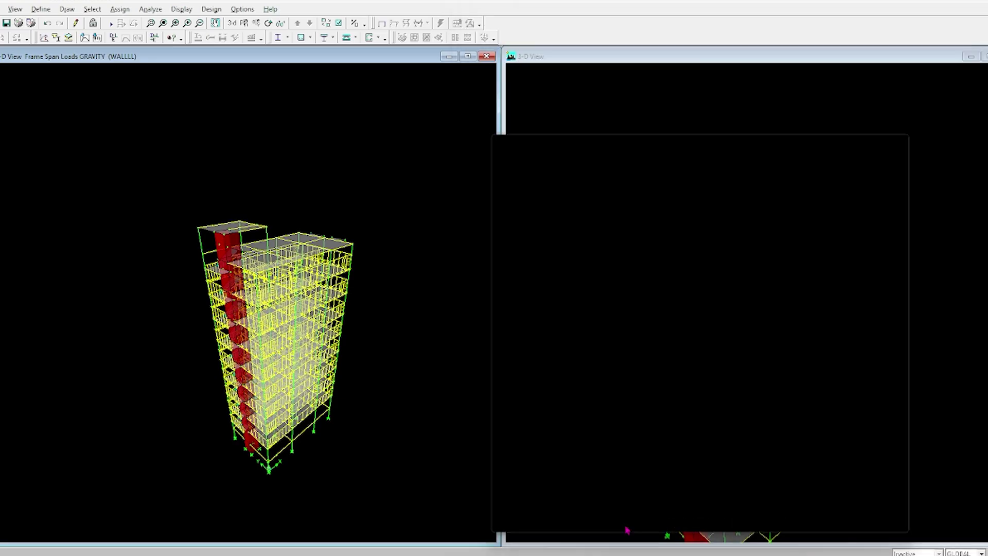
key("alt+Tab")
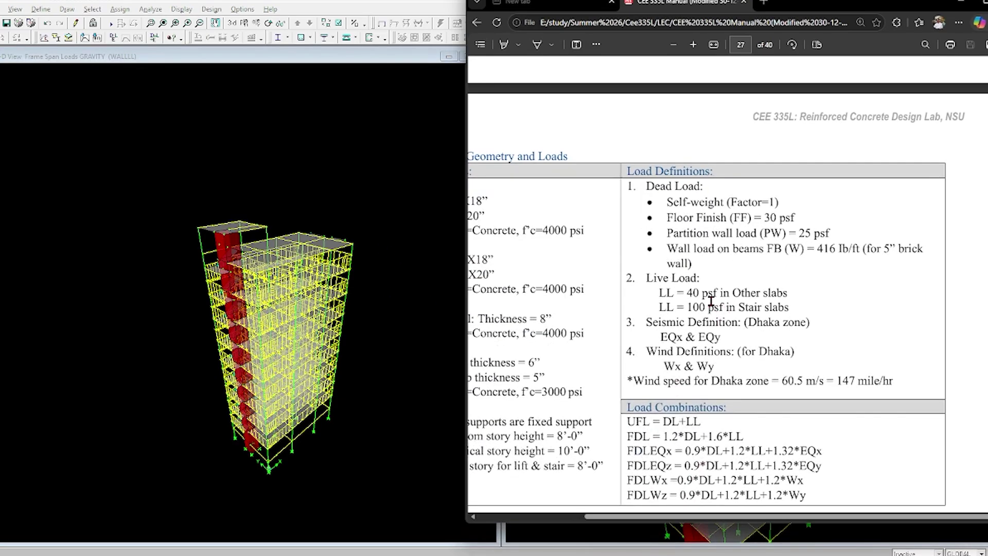
left_click_drag(693, 293, 791, 300)
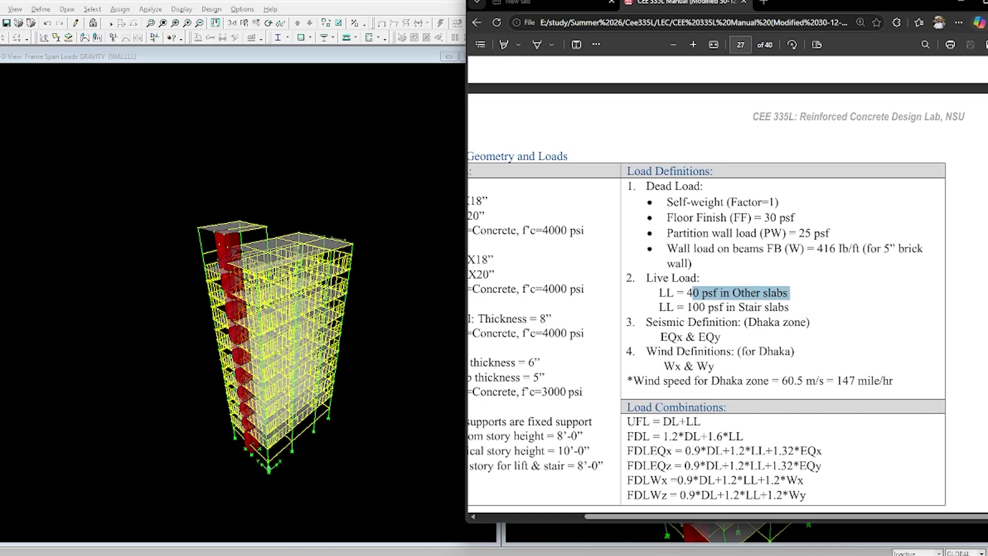
left_click(959, 3)
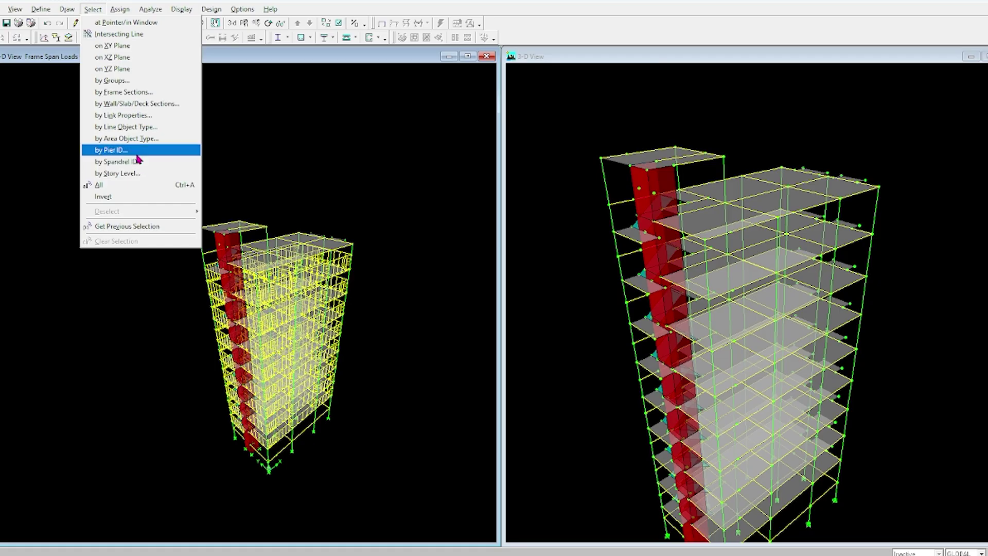
left_click(235, 158)
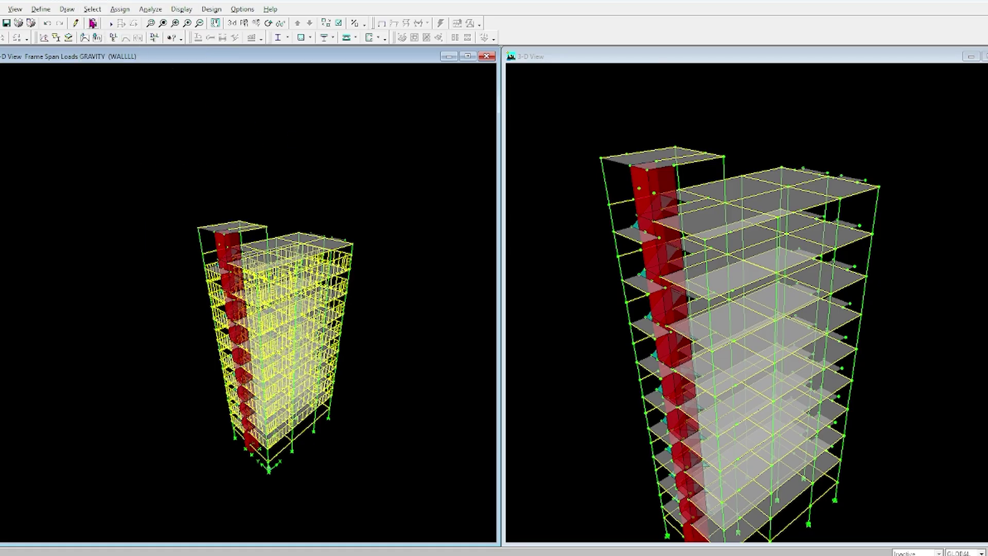
left_click(86, 10)
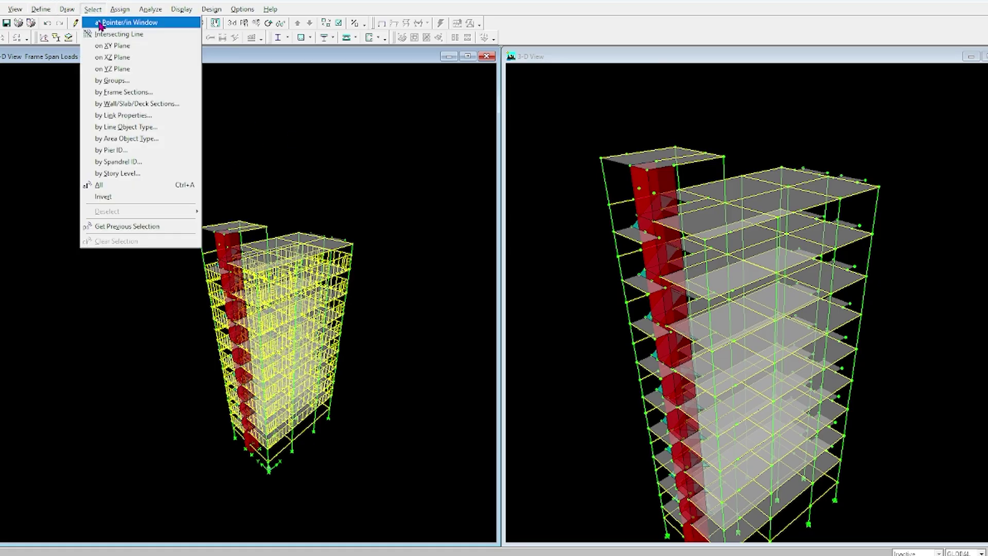
left_click(139, 173)
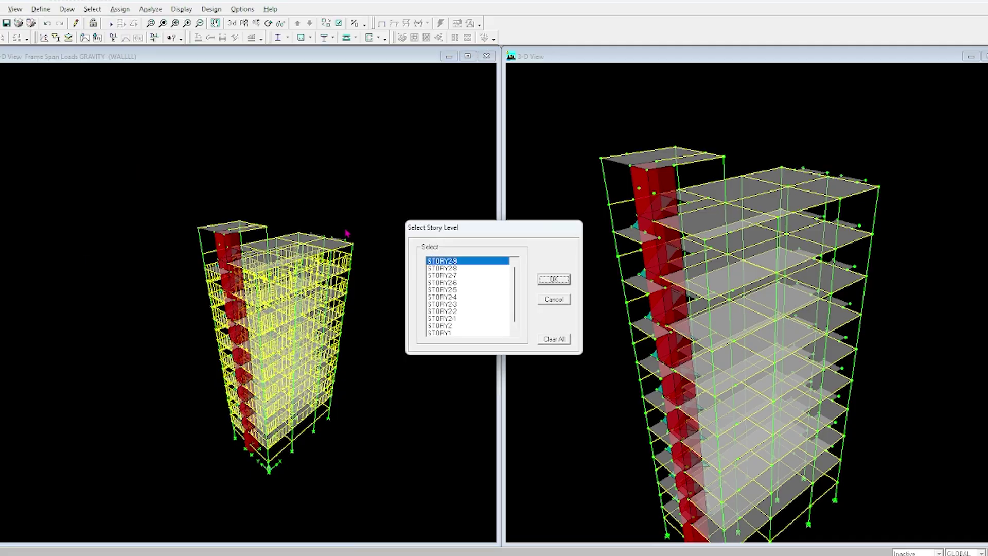
left_click(556, 300)
Select all slabs with the OTHERS section and recheck their live load in the lab manual
left_click(92, 9)
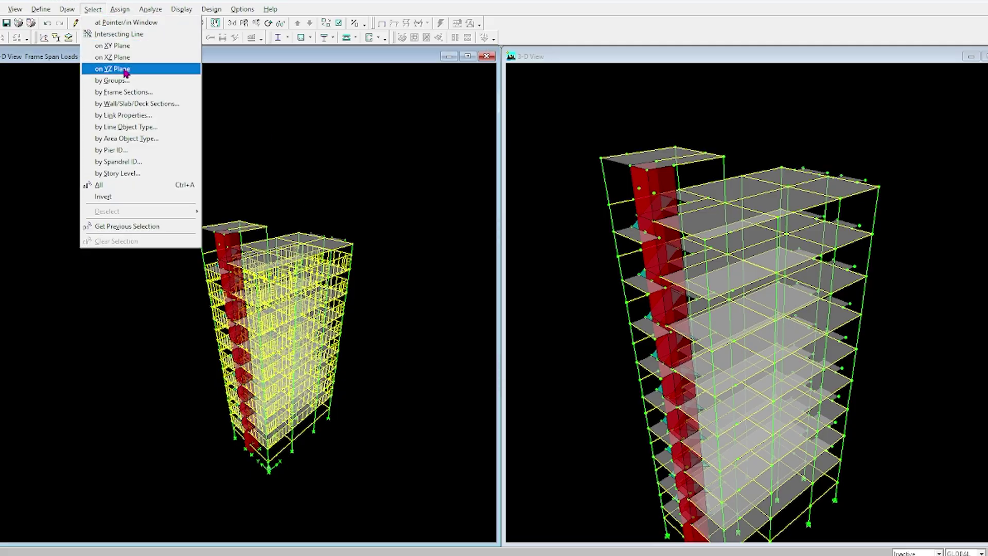
left_click(142, 115)
left_click(474, 269)
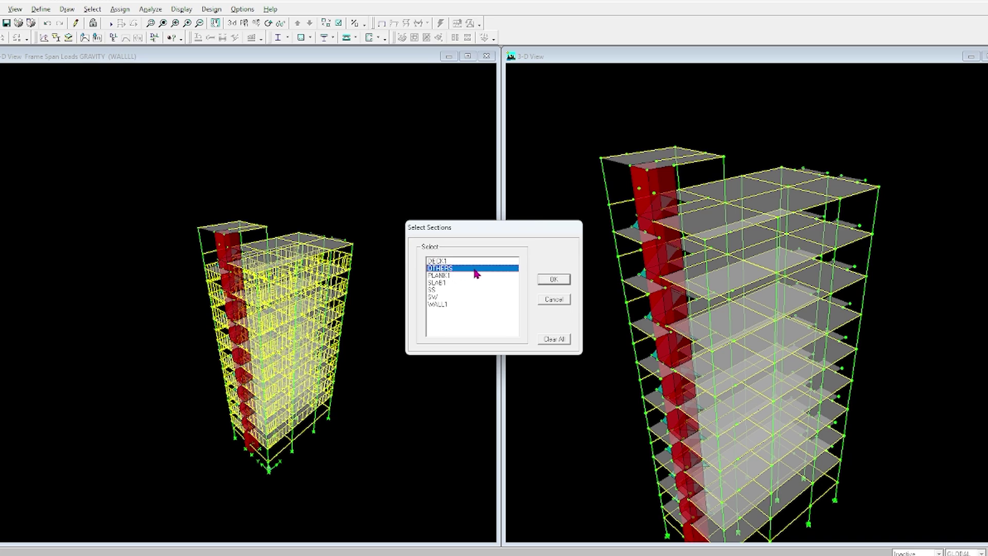
left_click(561, 282)
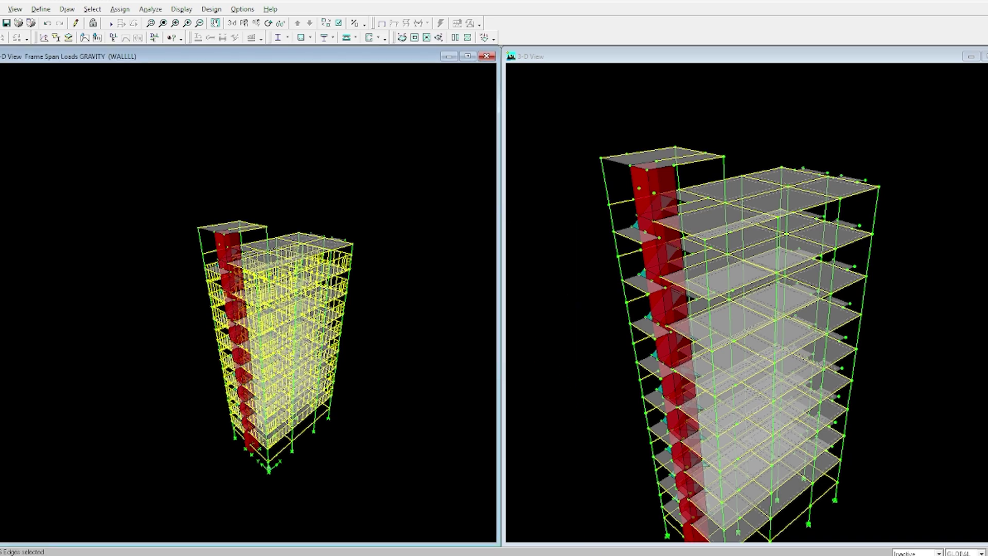
key("alt+Tab")
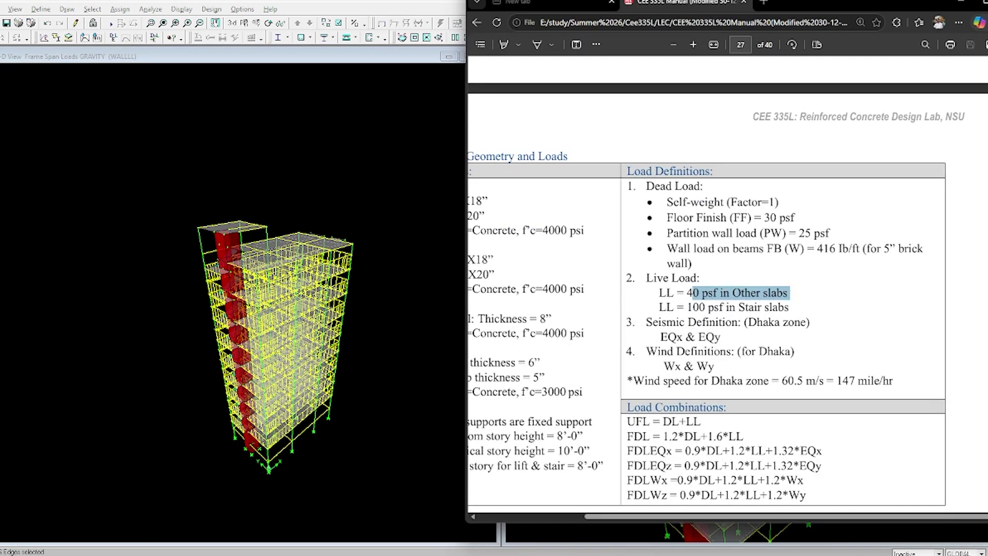
key("alt+Tab")
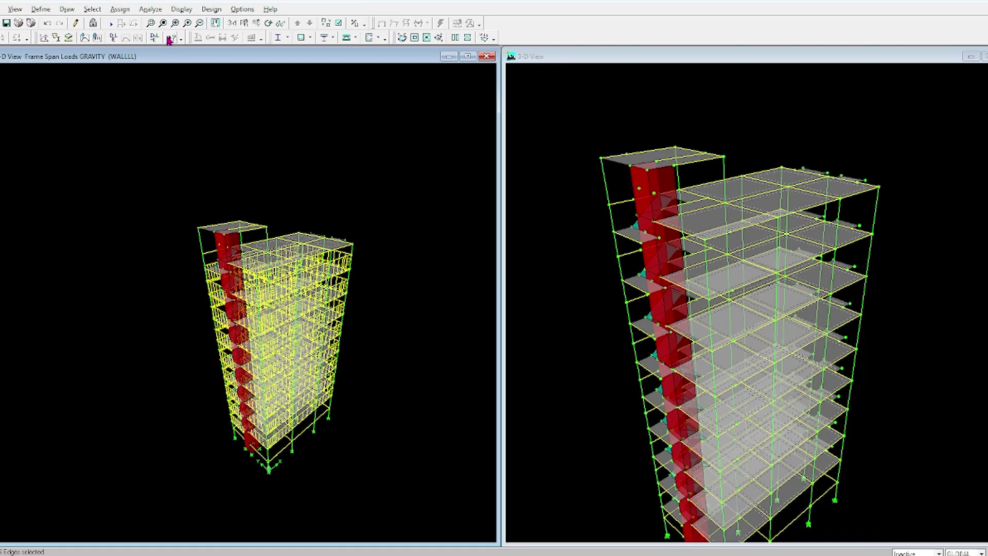
Apply a uniform LIVE gravity surface load of 40 in lb-ft units to the selected OTHERS slabs, adding to existing loads
left_click(120, 9)
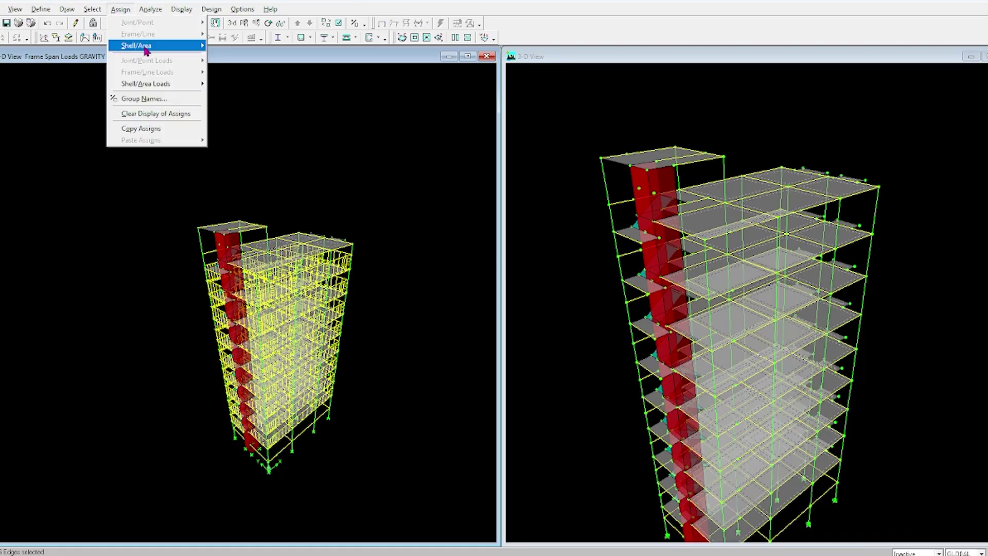
mouse_move(167, 85)
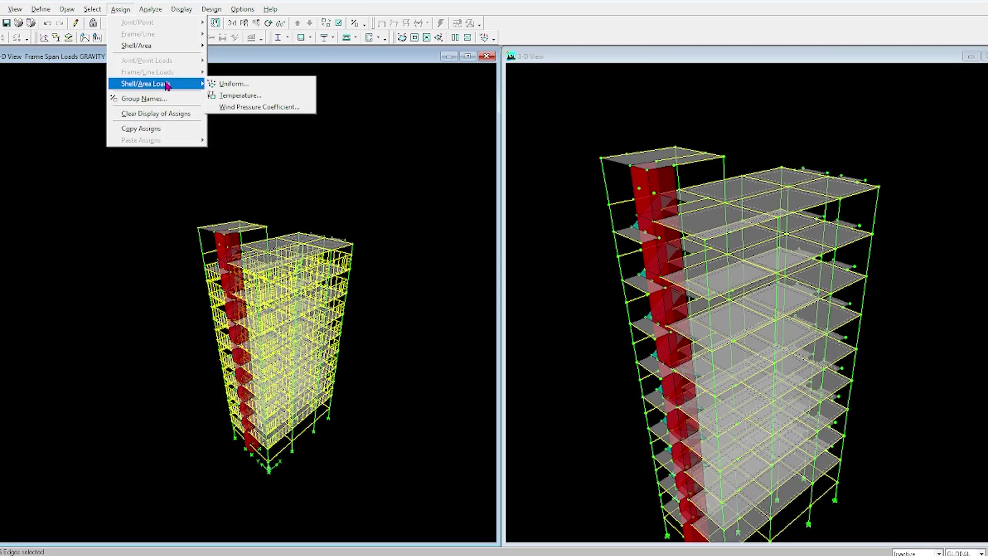
left_click(229, 83)
double_click(450, 288)
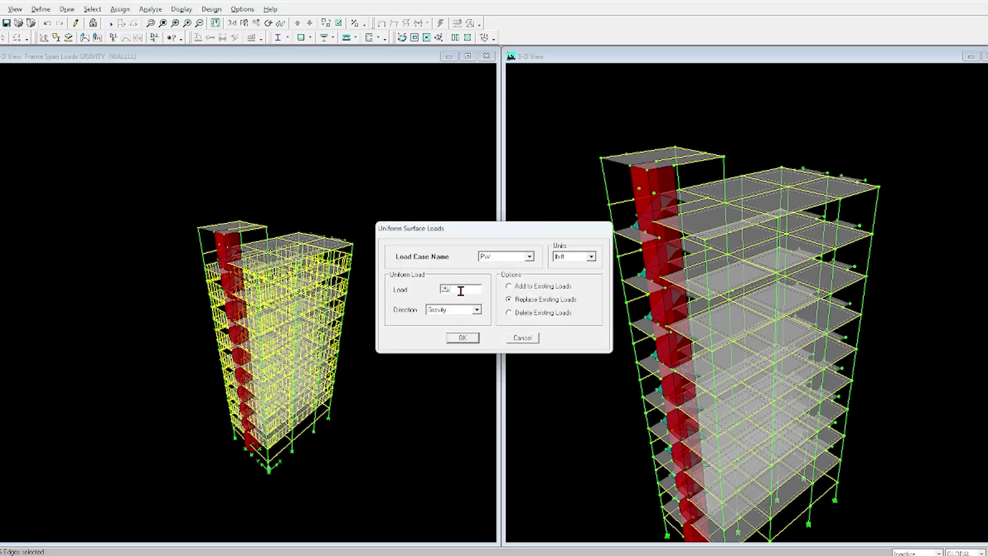
type("4")
left_click(529, 257)
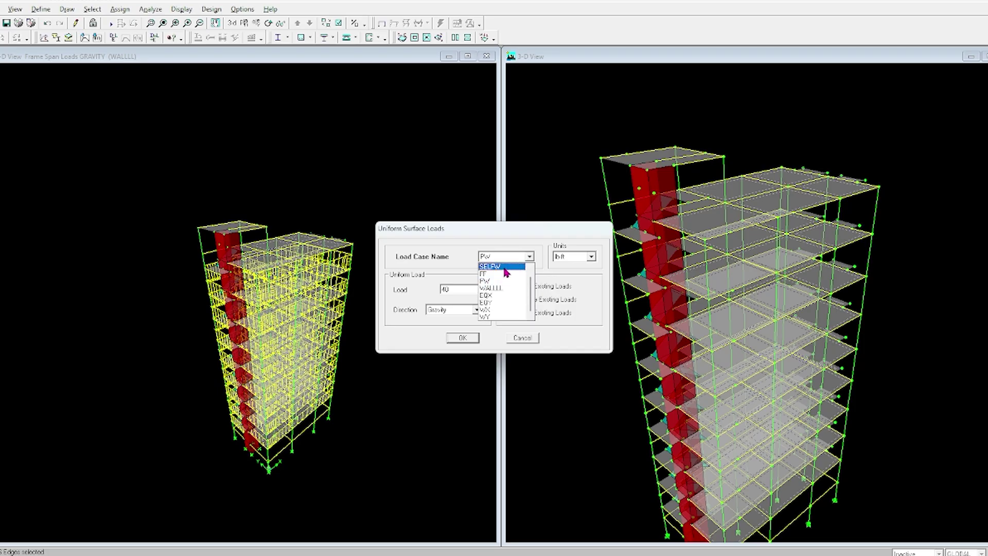
scroll(506, 273, "up", 2)
left_click(504, 266)
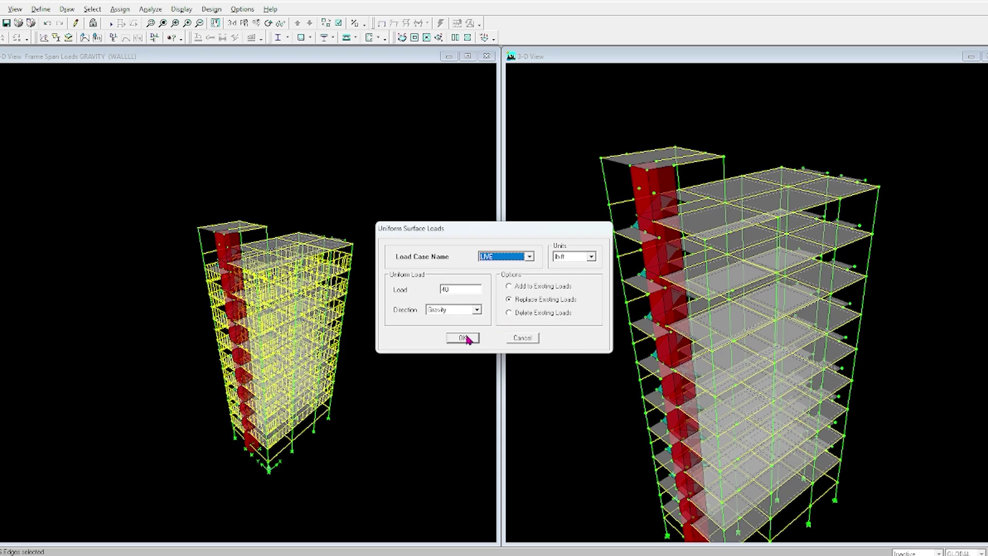
left_click(538, 287)
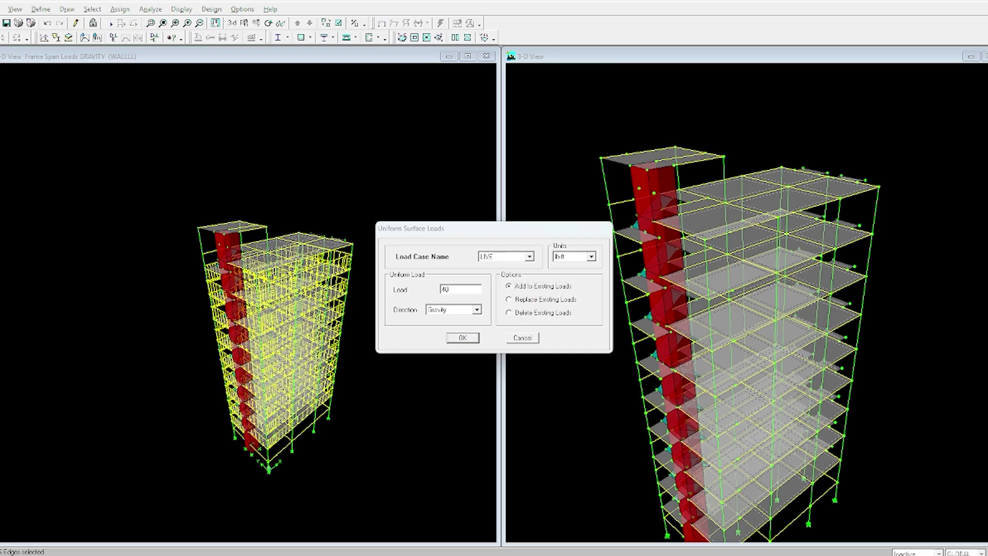
key("alt+Tab")
key("alt+Tab")
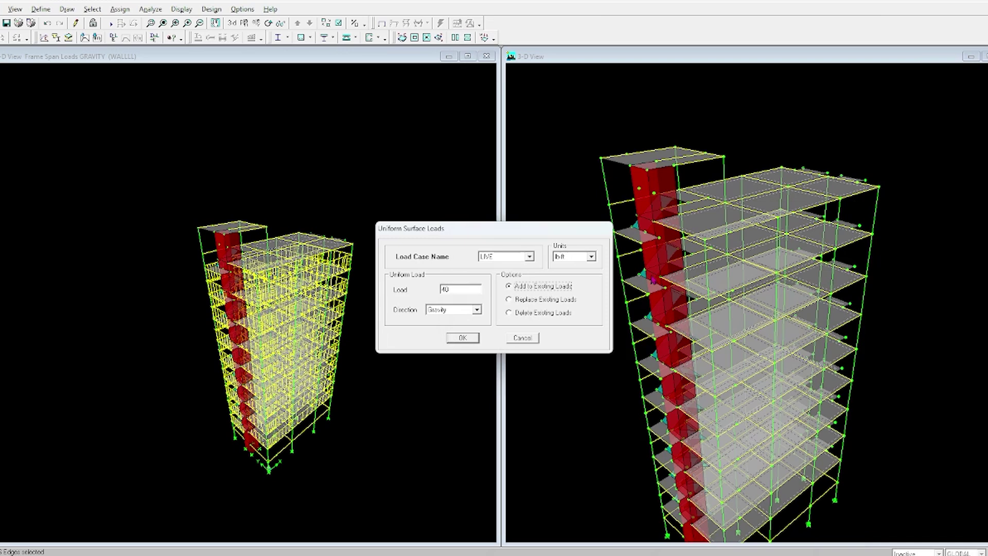
left_click(464, 338)
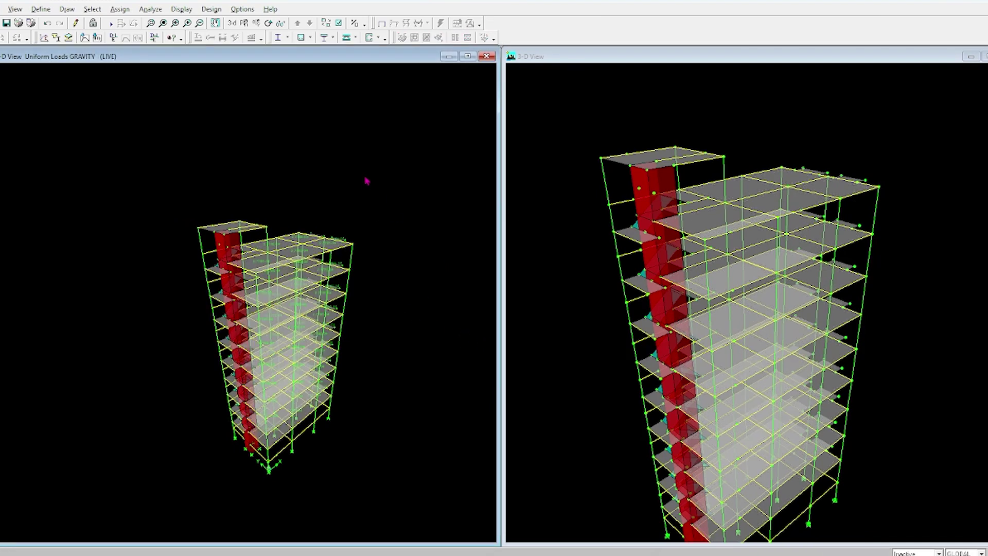
Look up the stair slab live load in the lab manual and select all slabs with the SS section
key("alt+Tab")
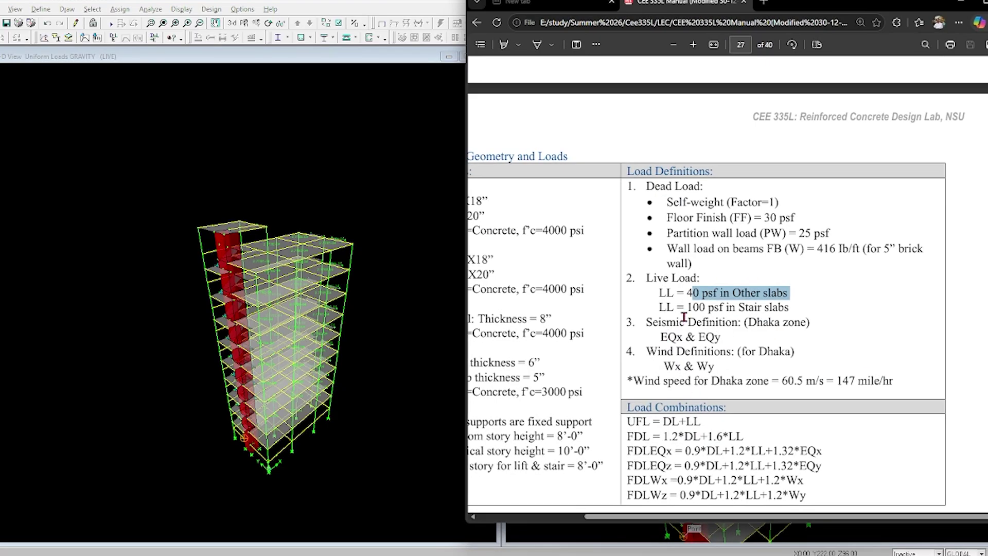
left_click_drag(688, 307, 787, 308)
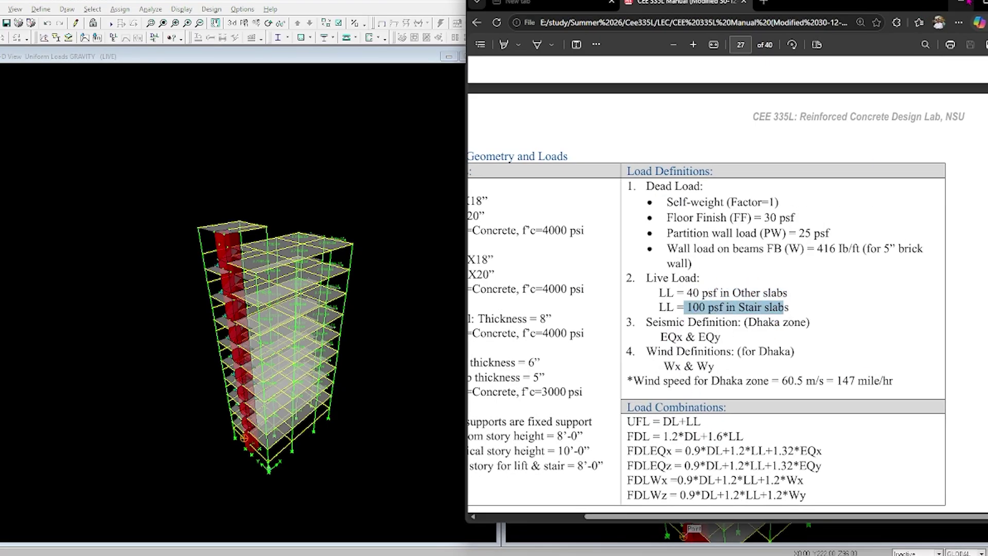
left_click(960, 4)
left_click(93, 9)
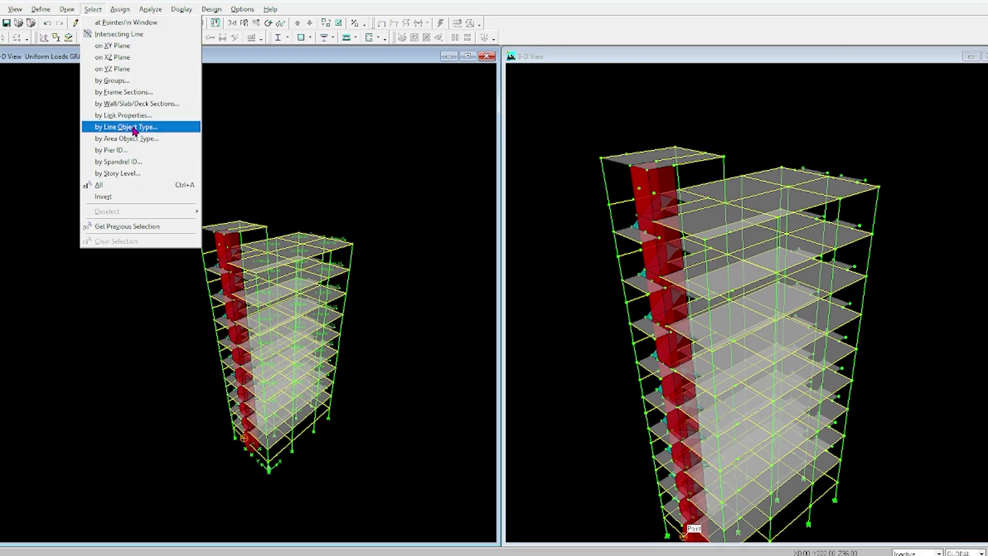
left_click(144, 106)
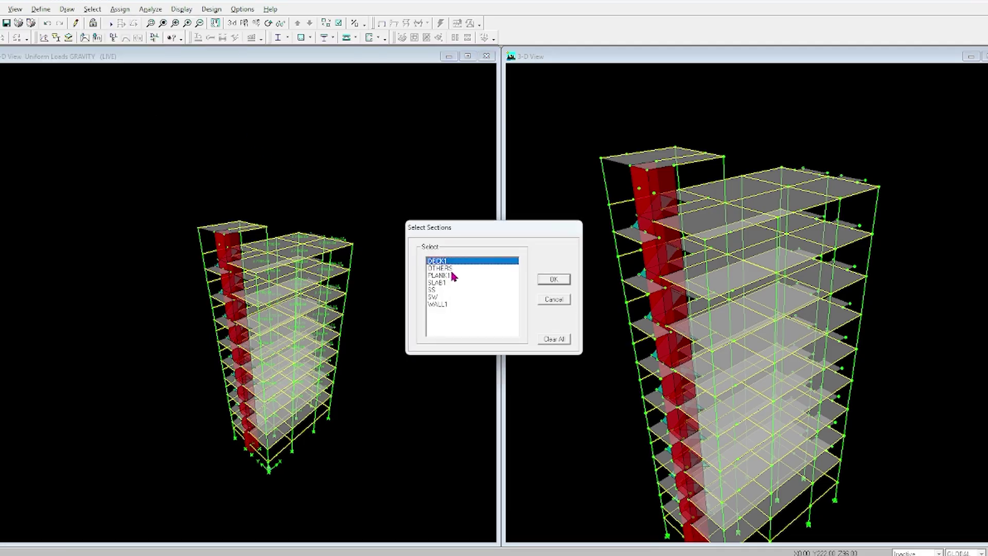
left_click(446, 290)
left_click(554, 279)
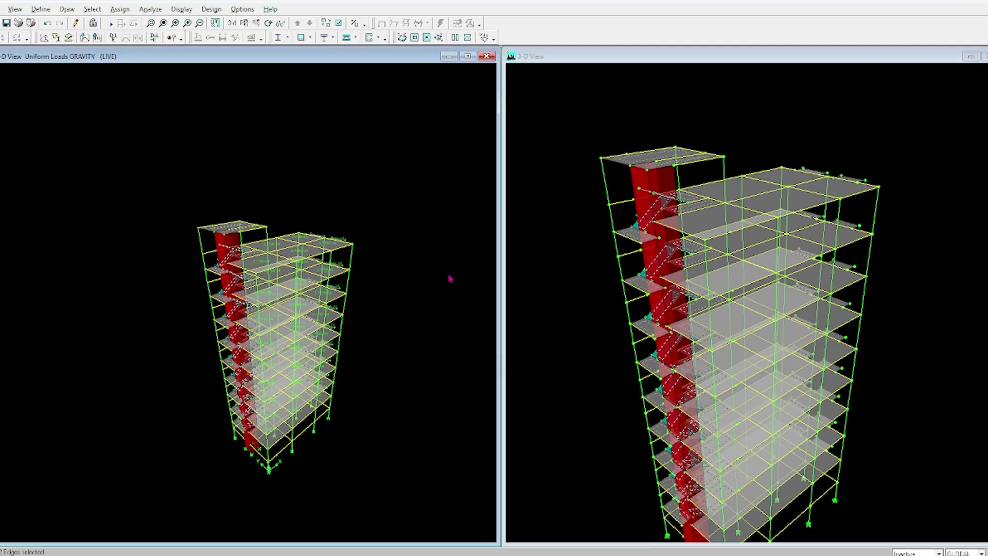
Apply a uniform LIVE gravity surface load of 100 in lb-ft units to the stair slabs, adding to existing loads
left_click(121, 9)
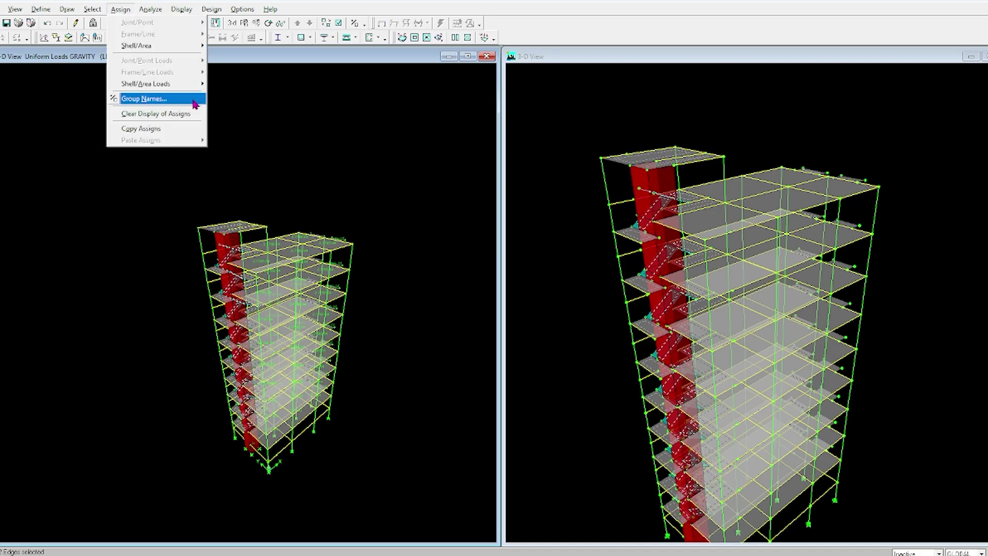
mouse_move(158, 83)
left_click(252, 83)
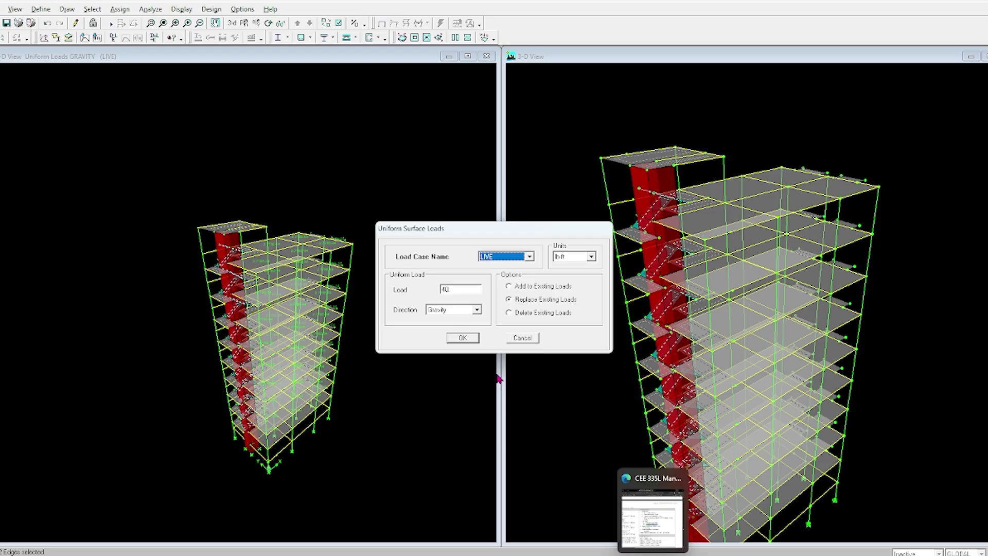
double_click(463, 289)
type("100")
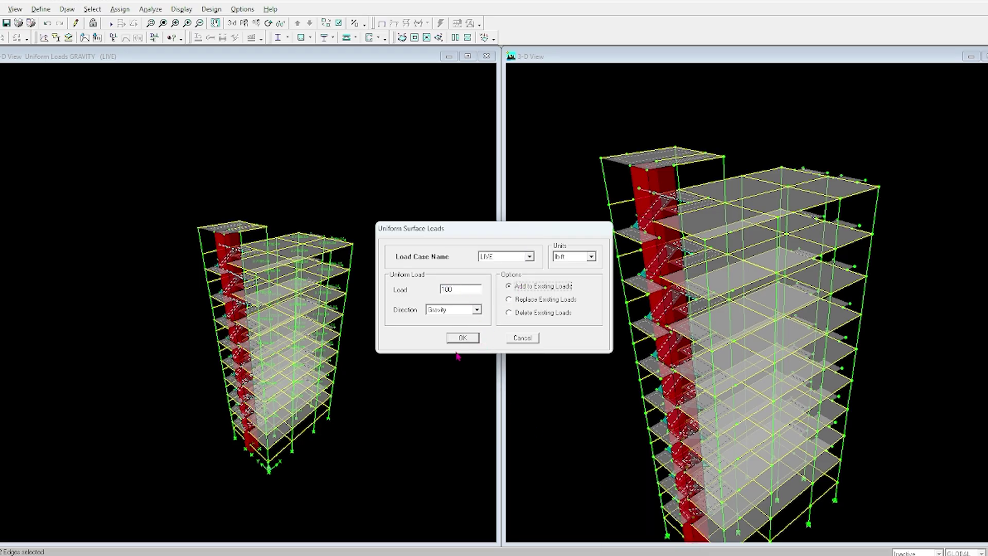
left_click(464, 338)
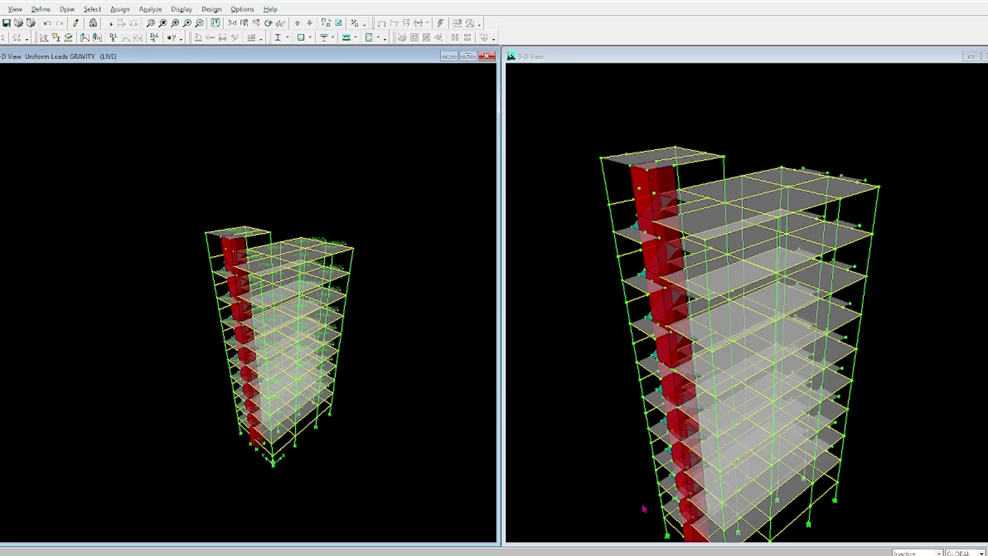
Consult the manual's load combinations and open the model's load combination definitions
key("alt+Tab")
scroll(804, 179, "down", 6)
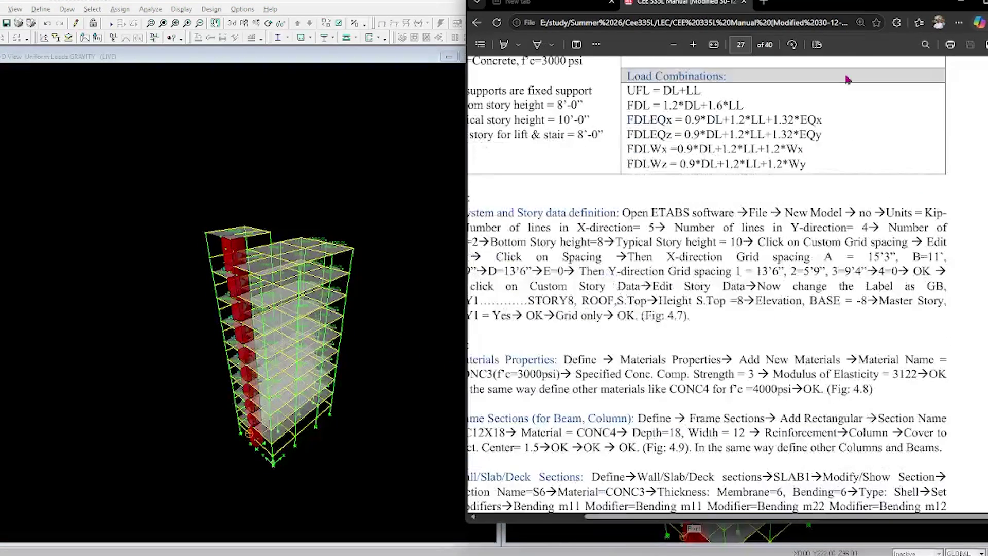
scroll(804, 179, "up", 5)
key("alt+Tab")
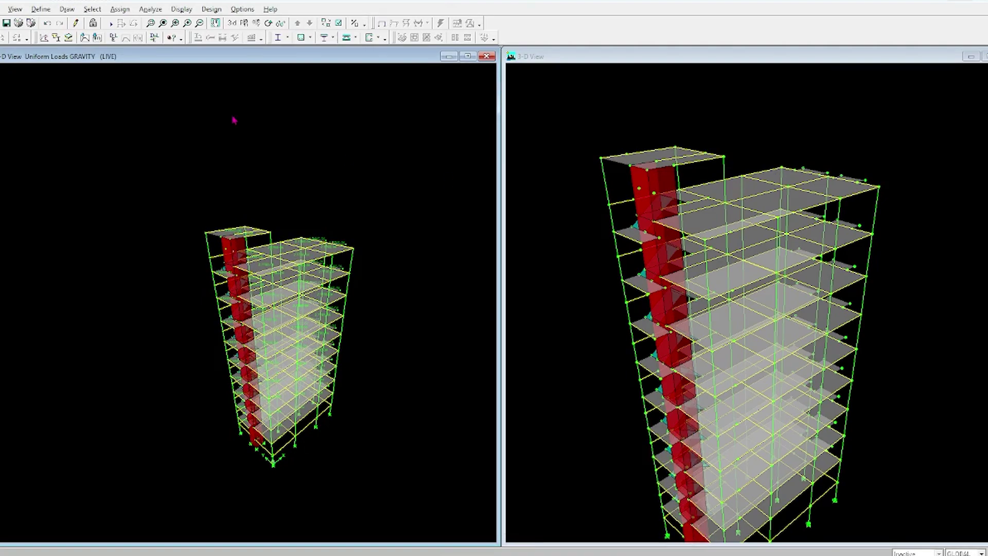
left_click(41, 9)
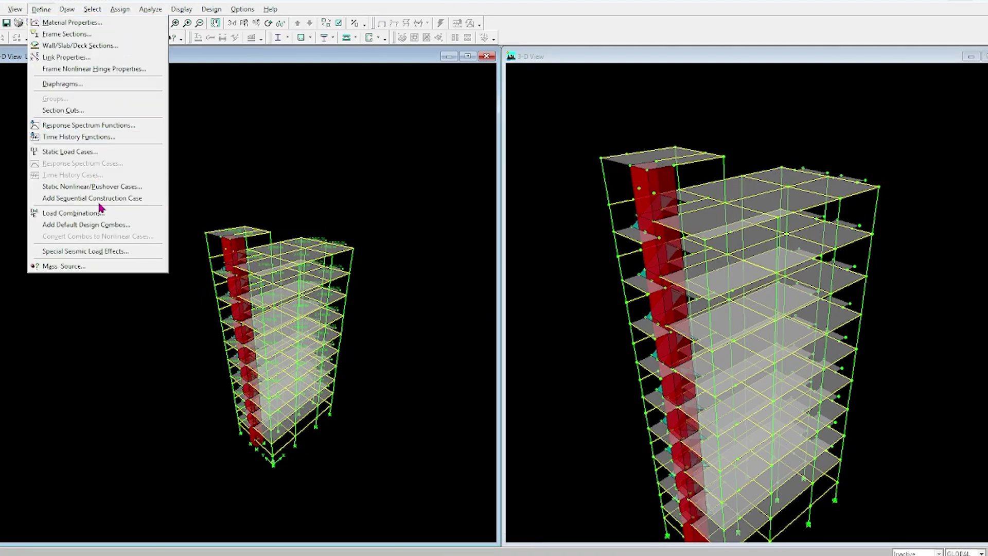
left_click(95, 221)
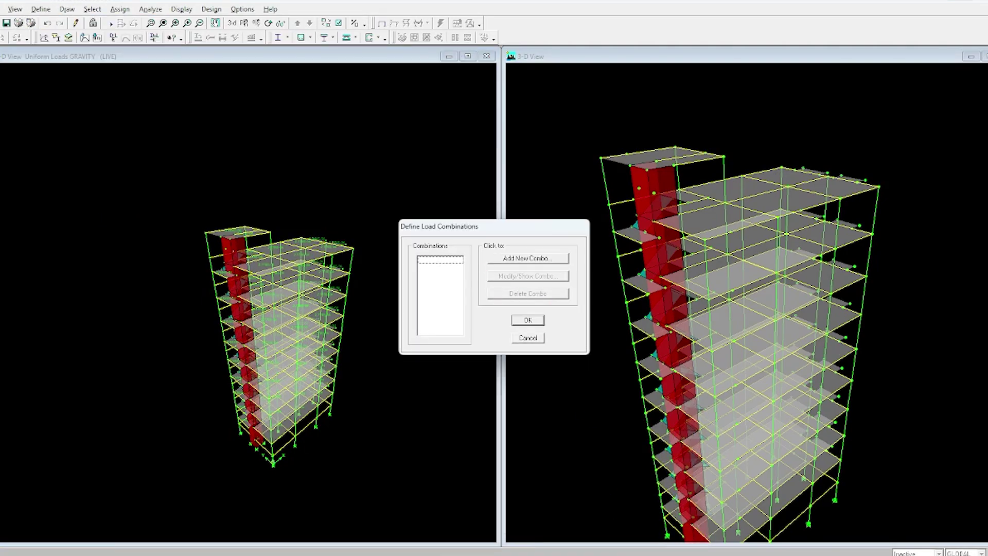
Review the dead load components and load combinations in the lab manual, and return to the combination definitions
key("alt+Tab")
scroll(677, 363, "up", 5)
left_click_drag(653, 312, 750, 391)
left_click(750, 391)
scroll(757, 386, "down", 3)
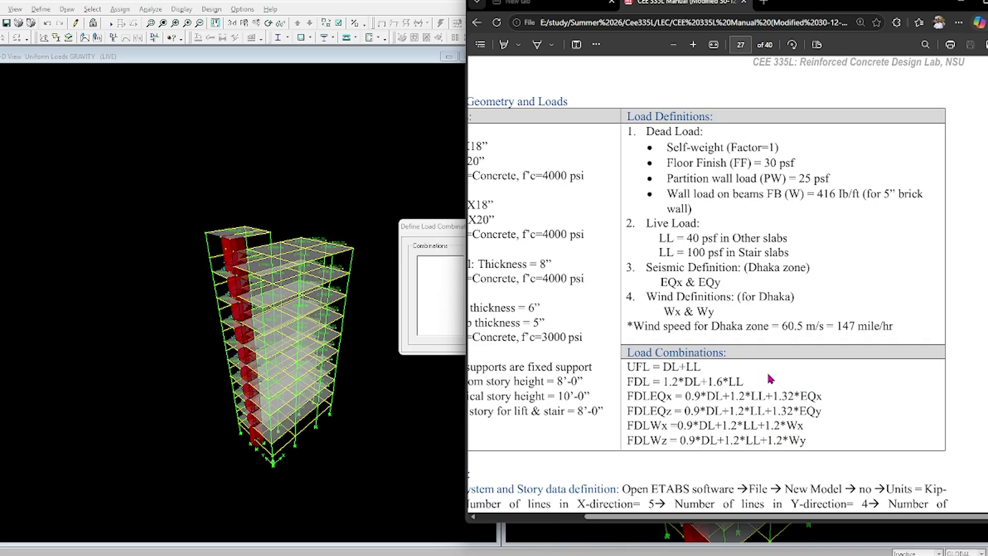
left_click(960, 3)
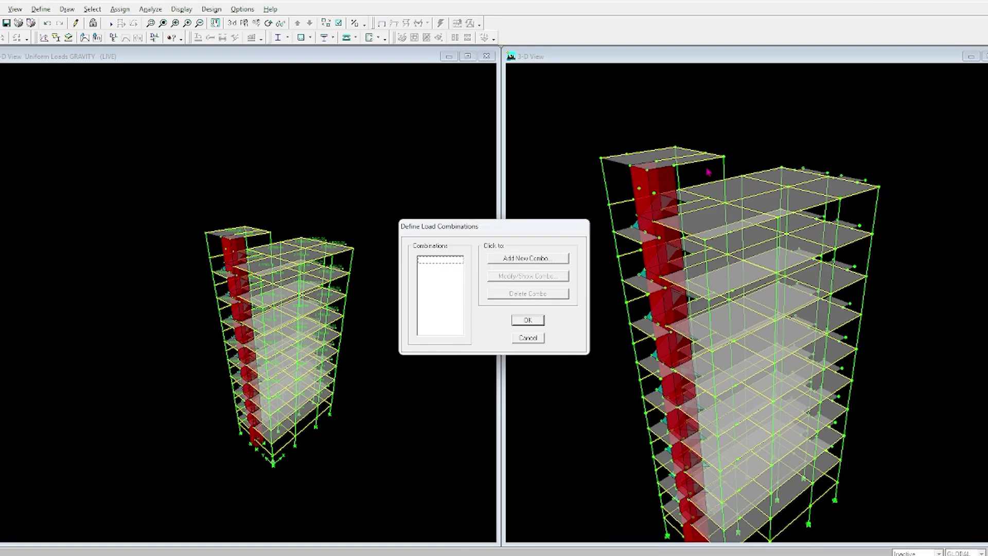
Create a new load combination named DLCOMBO with the ADD combination type
left_click(536, 261)
left_click_drag(553, 221, 468, 222)
type("DLCOMBO")
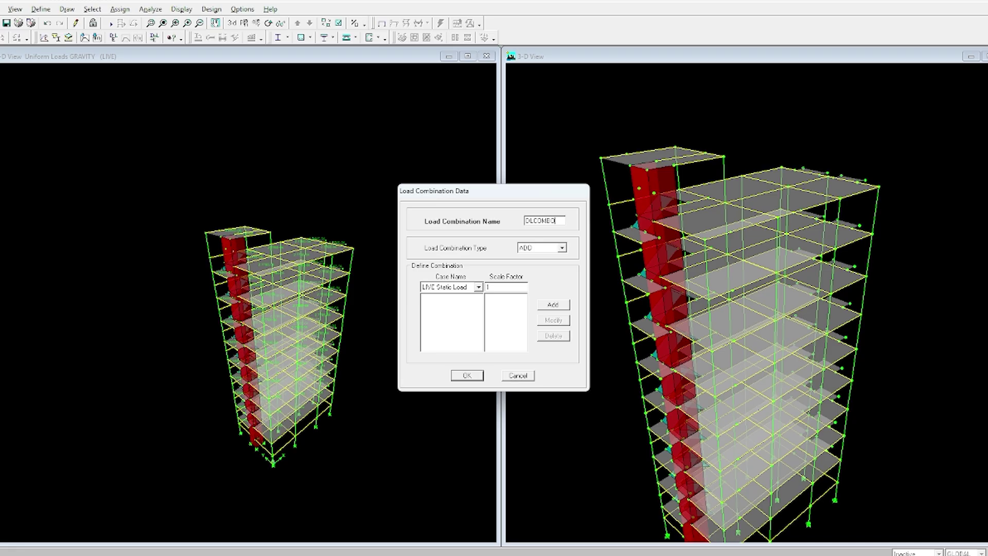
left_click(563, 248)
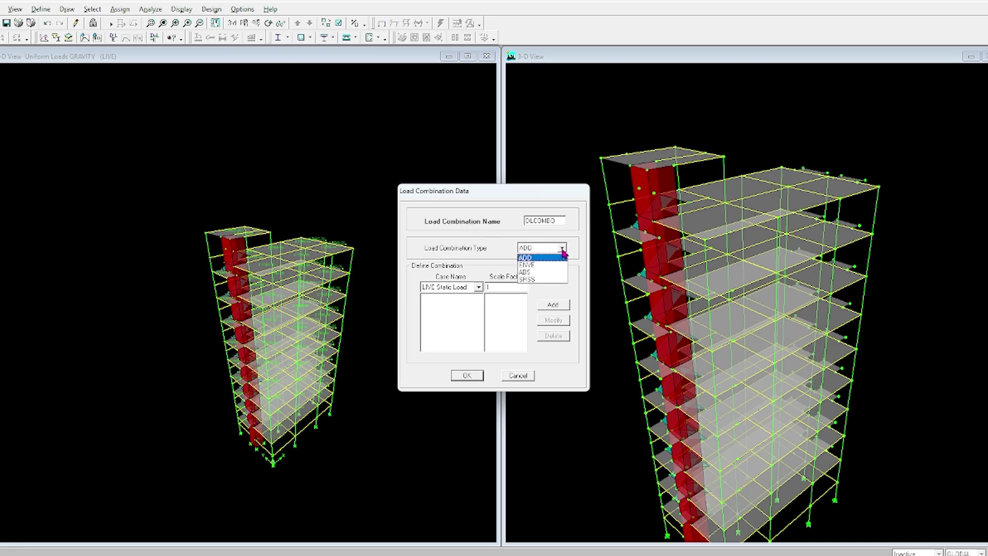
left_click(563, 252)
Add the SELFW and FF static load cases to DLCOMBO with scale factor 1 each, checking the manual's dead loads
left_click(479, 286)
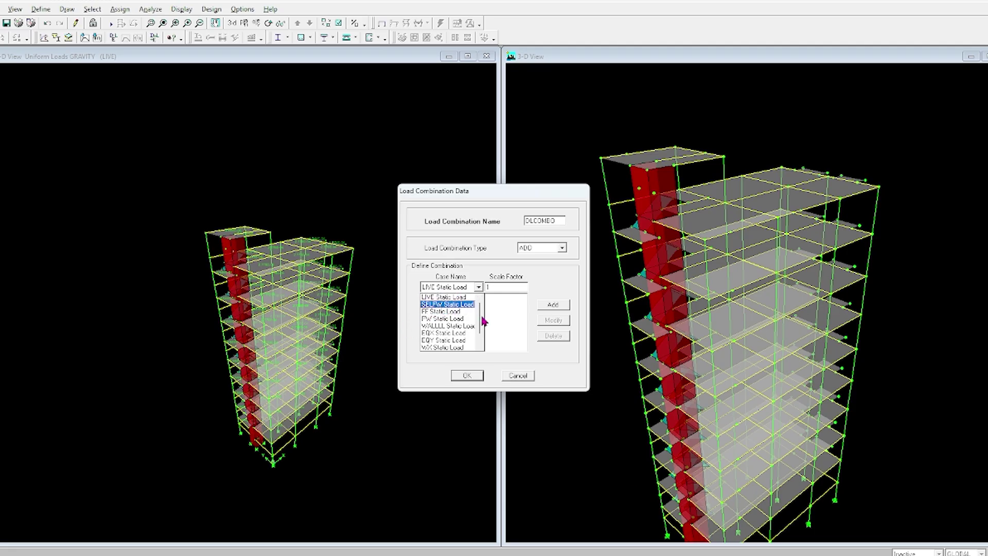
key("alt+Tab")
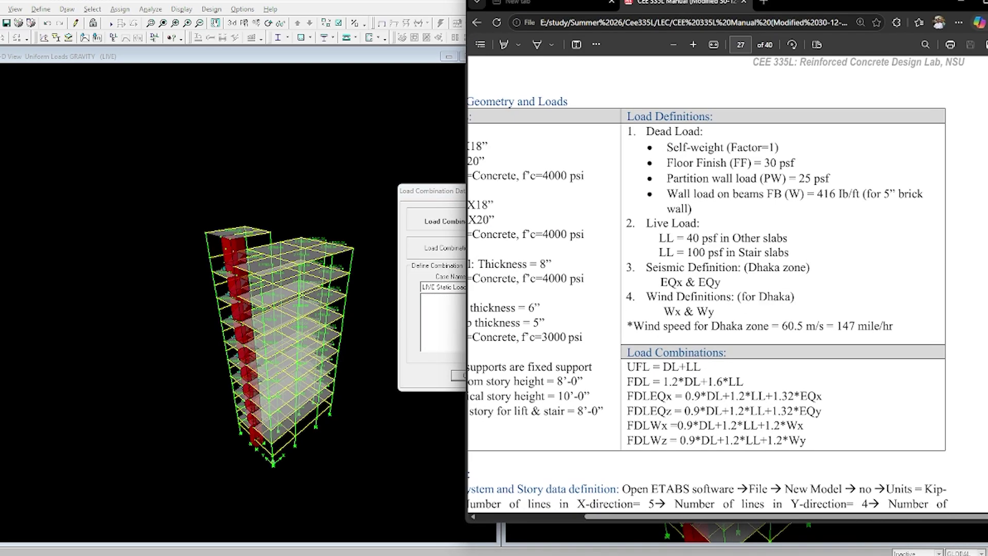
key("alt+Tab")
left_click(483, 289)
left_click(462, 304)
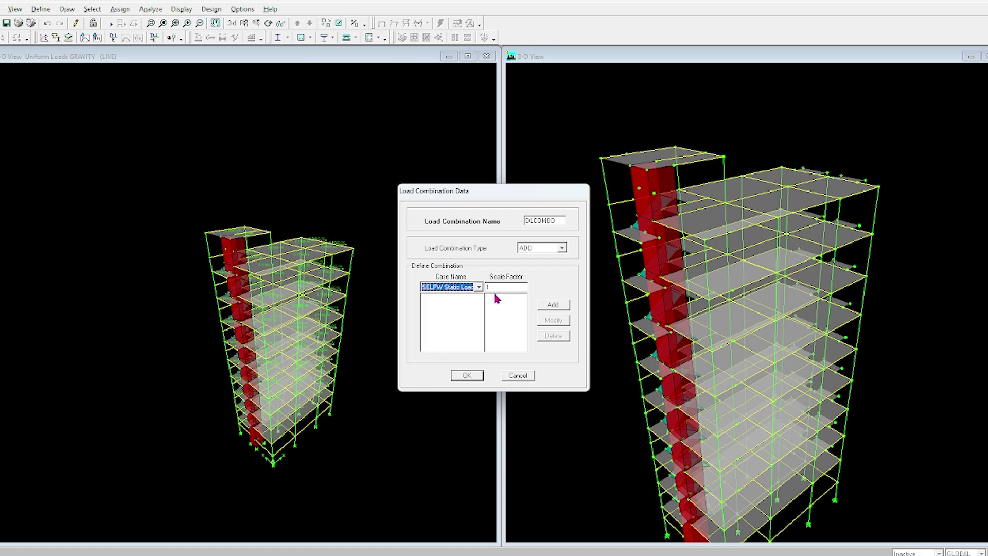
left_click(552, 305)
left_click(479, 287)
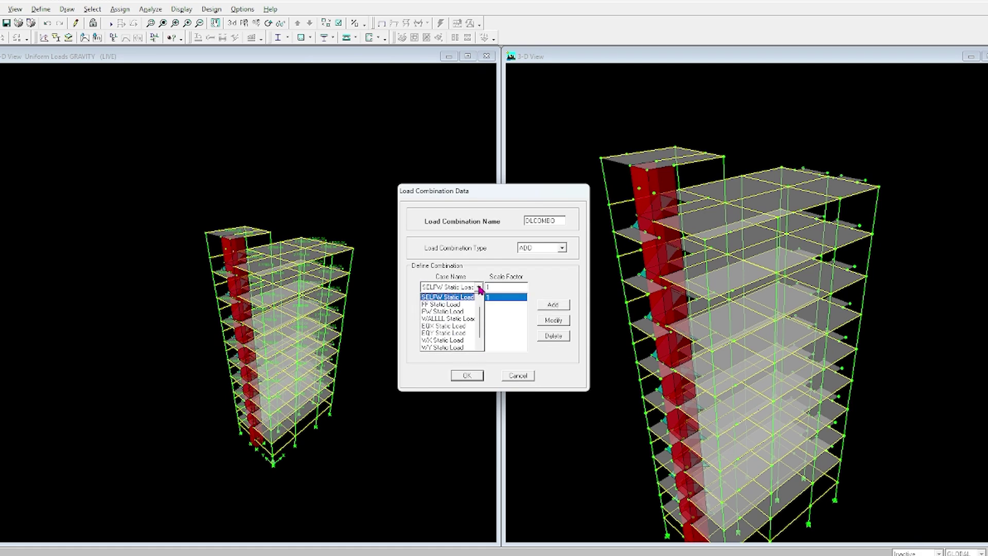
left_click(459, 306)
left_click(555, 306)
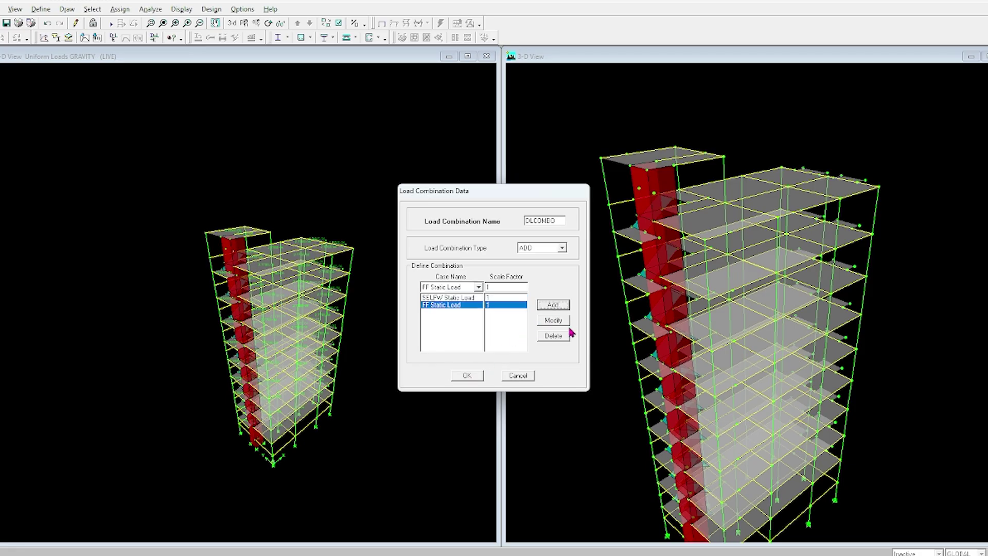
Recheck the manual's dead loads and add the PW static load case to DLCOMBO with scale factor 1
key("alt+Tab")
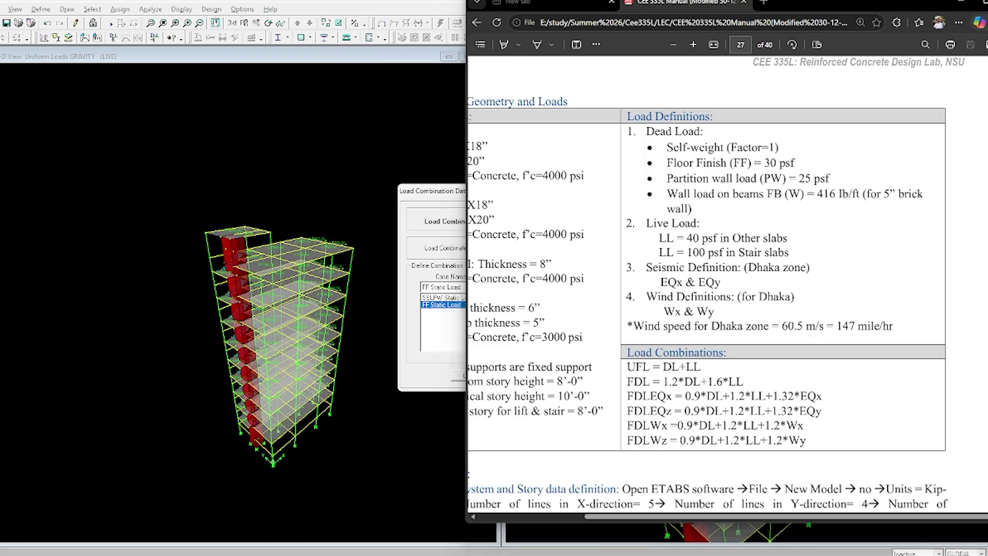
key("alt+Tab")
left_click(478, 287)
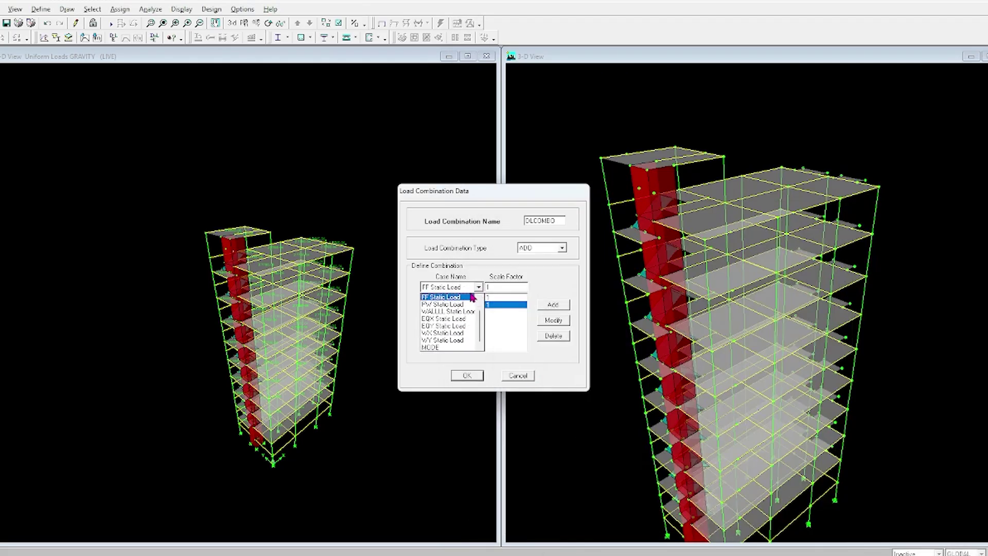
left_click(459, 320)
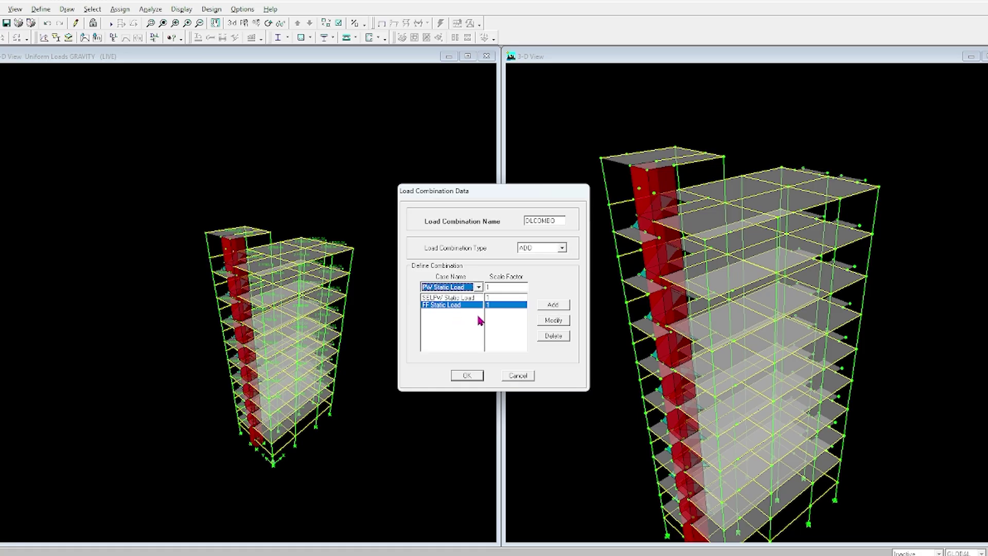
left_click(473, 377)
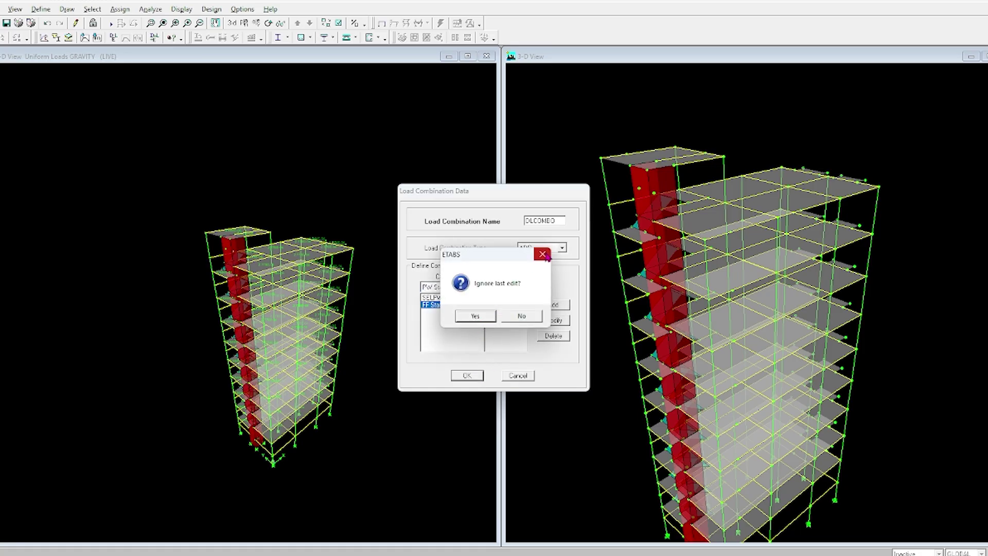
left_click(515, 316)
left_click(554, 309)
Add the WALLLL static load case to DLCOMBO with scale factor 1 and accept the combination
left_click(478, 287)
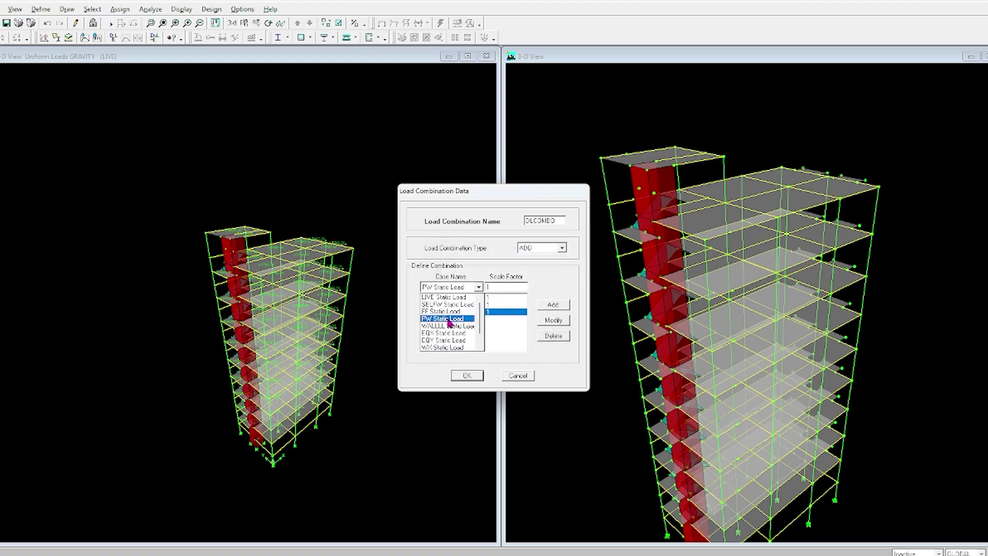
left_click(453, 327)
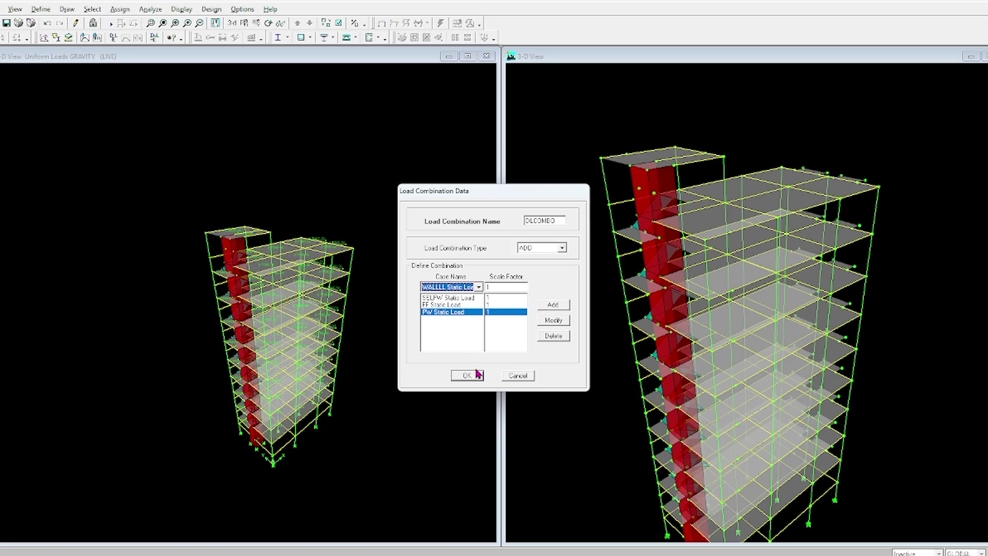
left_click(552, 306)
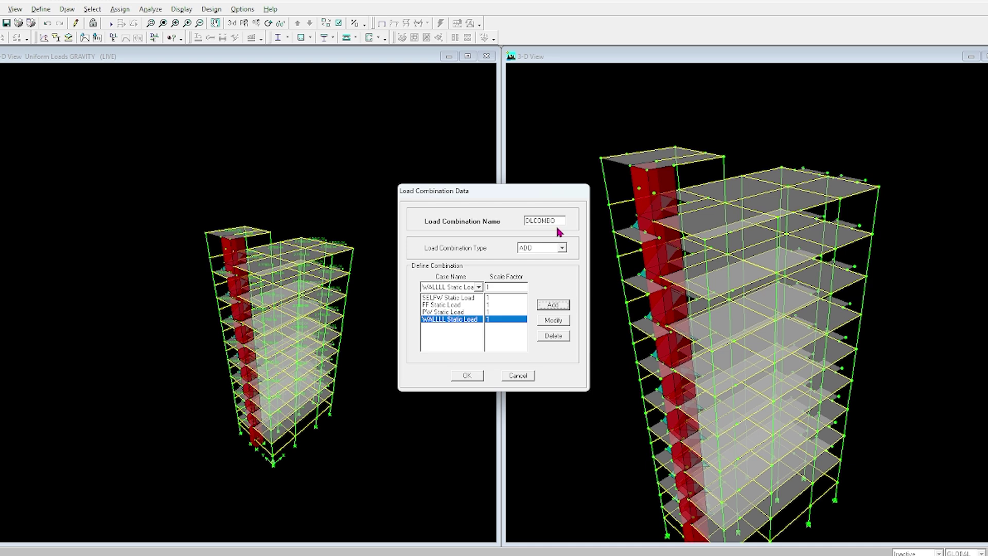
left_click(469, 376)
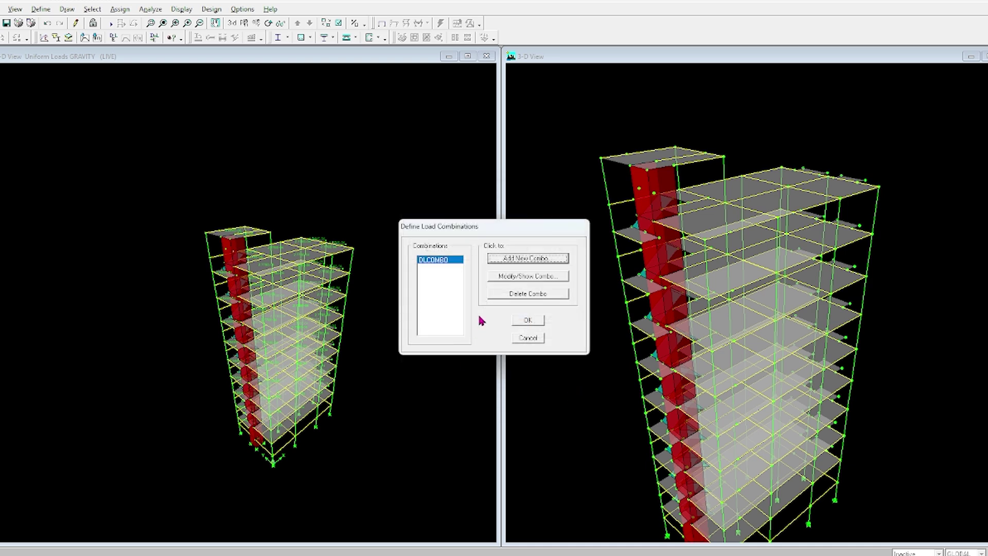
Create a new load combination named UFL and check its formula in the lab manual
left_click(540, 262)
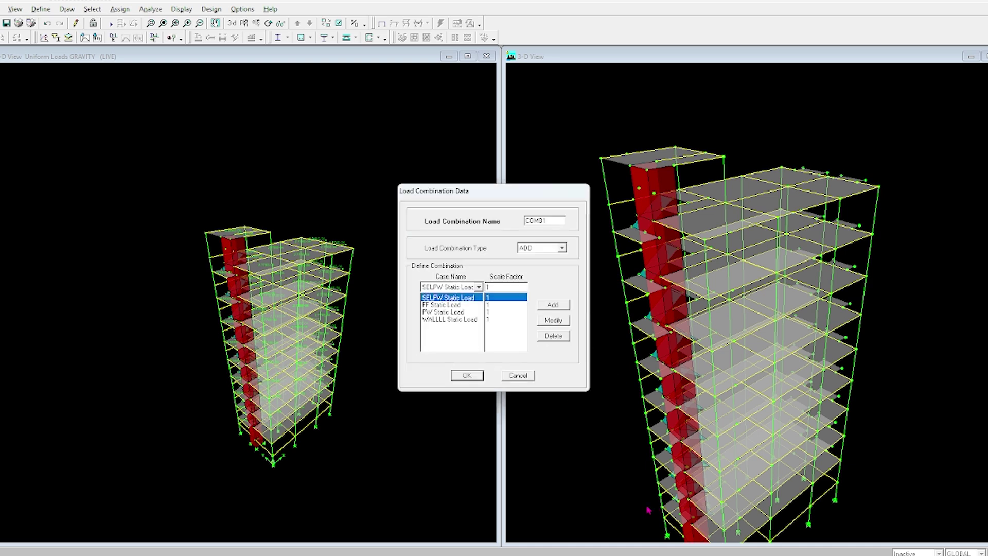
left_click_drag(553, 220, 489, 222)
type("UFL")
key("alt+Tab")
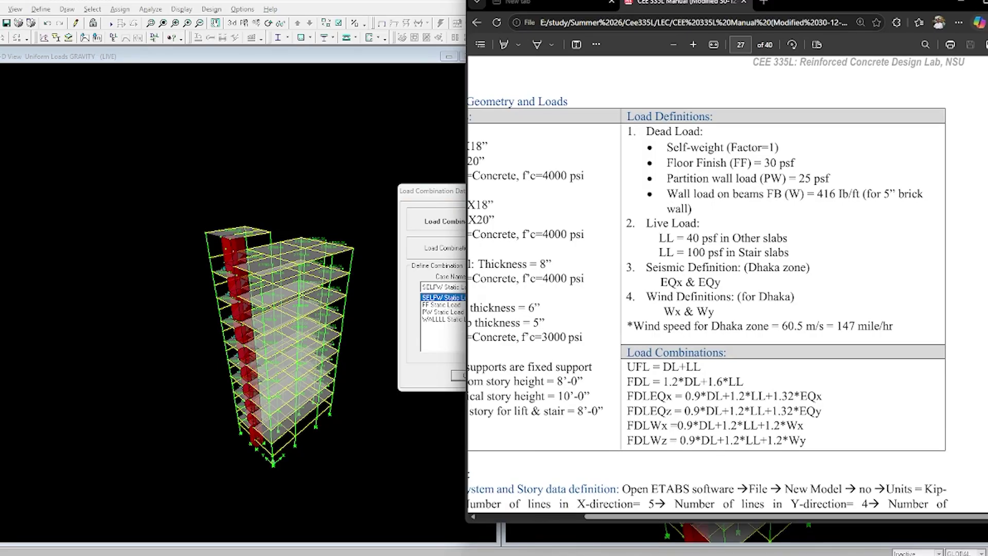
key("alt+Tab")
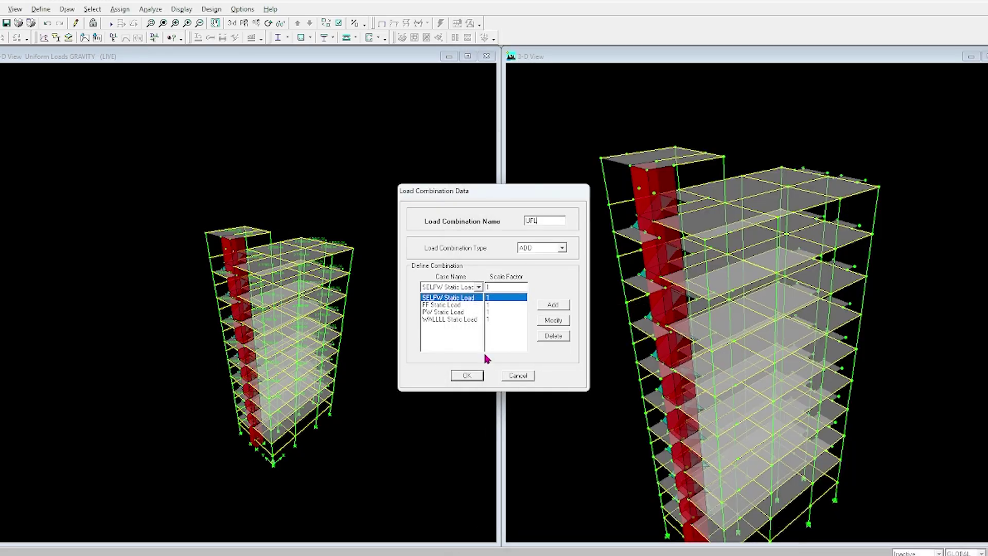
Remove the prefilled SELFW, FF, PW and WALLLL static load cases from UFL
left_click(452, 305)
left_click(454, 300)
left_click(560, 337)
left_click(560, 337)
left_click(455, 301)
left_click(558, 336)
left_click(464, 303)
left_click(561, 337)
Add the DLCOMBO combination and the LIVE static load to UFL with scale factor 1 each, check the manual, and accept UFL
left_click(479, 287)
scroll(453, 320, "down", 3)
left_click(448, 348)
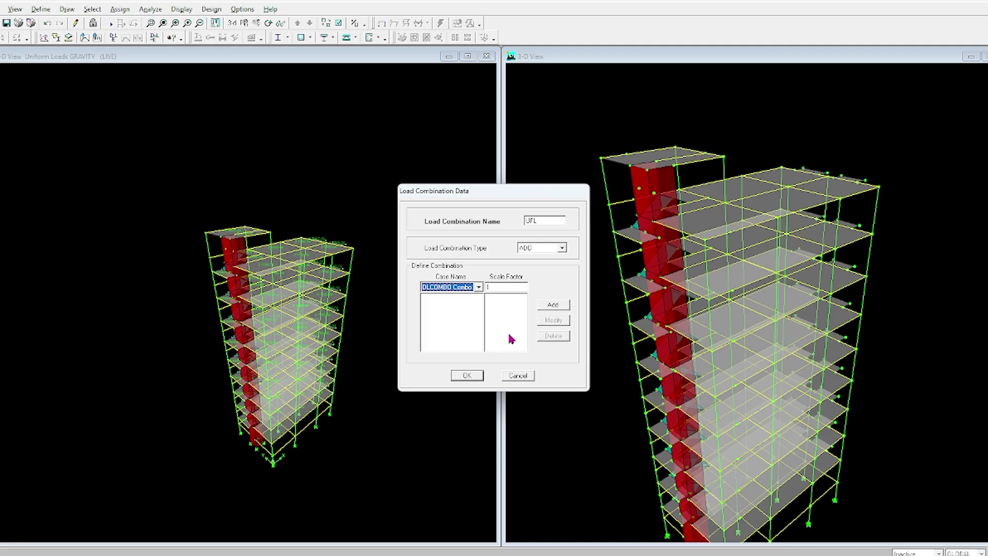
left_click(553, 305)
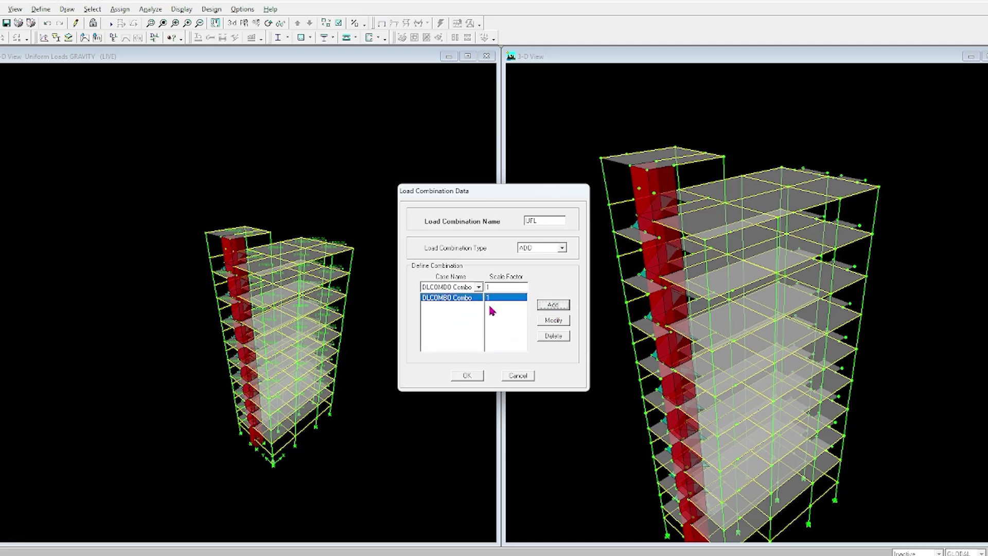
left_click(478, 287)
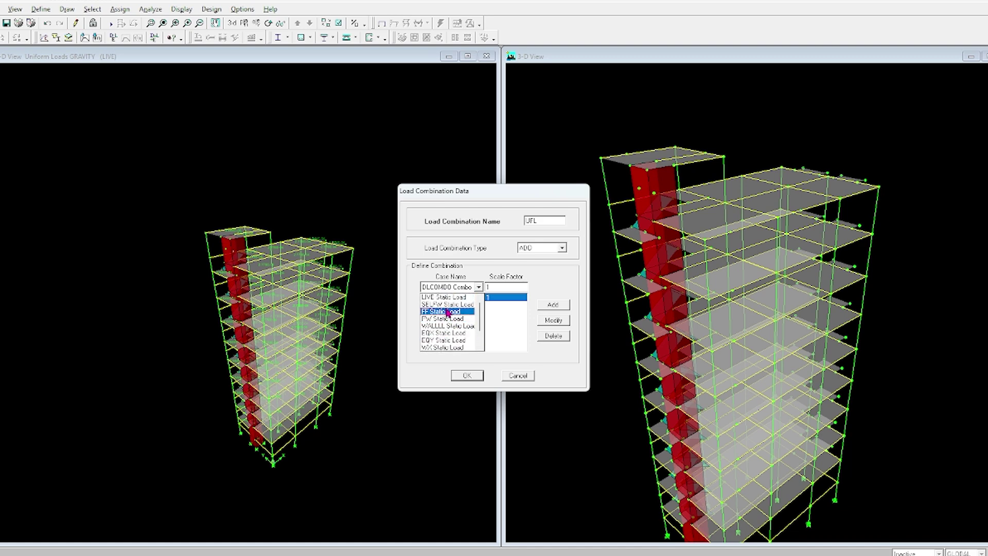
left_click(443, 297)
left_click(553, 305)
left_click(655, 555)
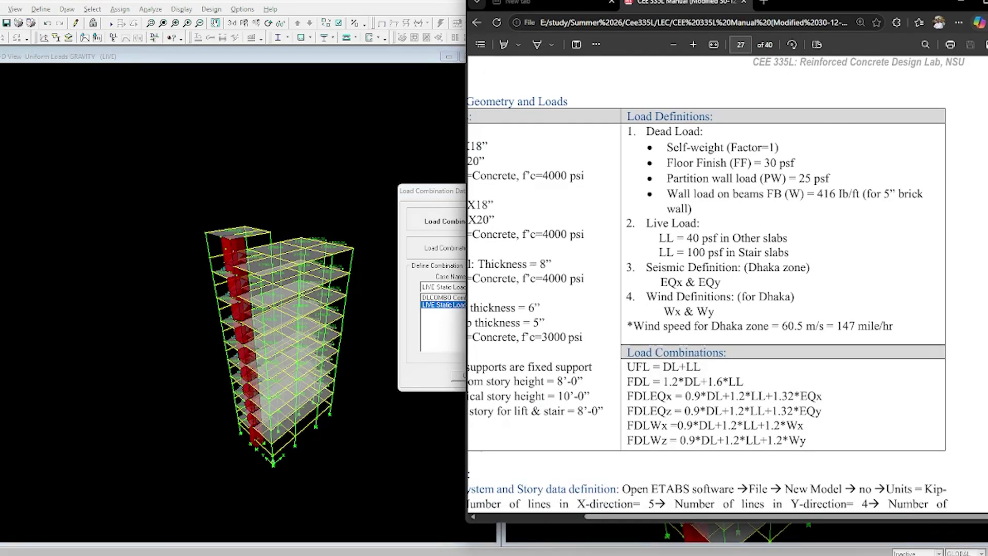
left_click(654, 555)
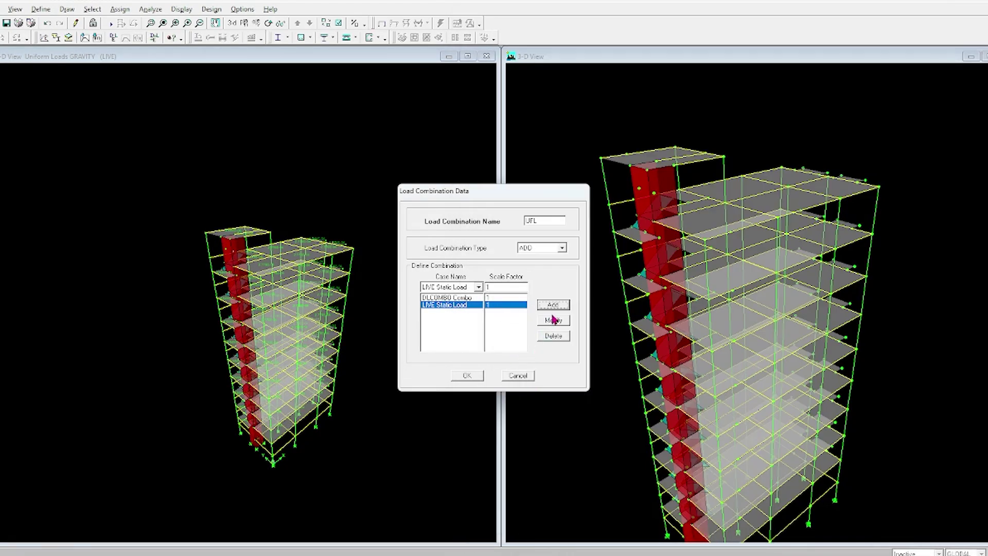
left_click(479, 375)
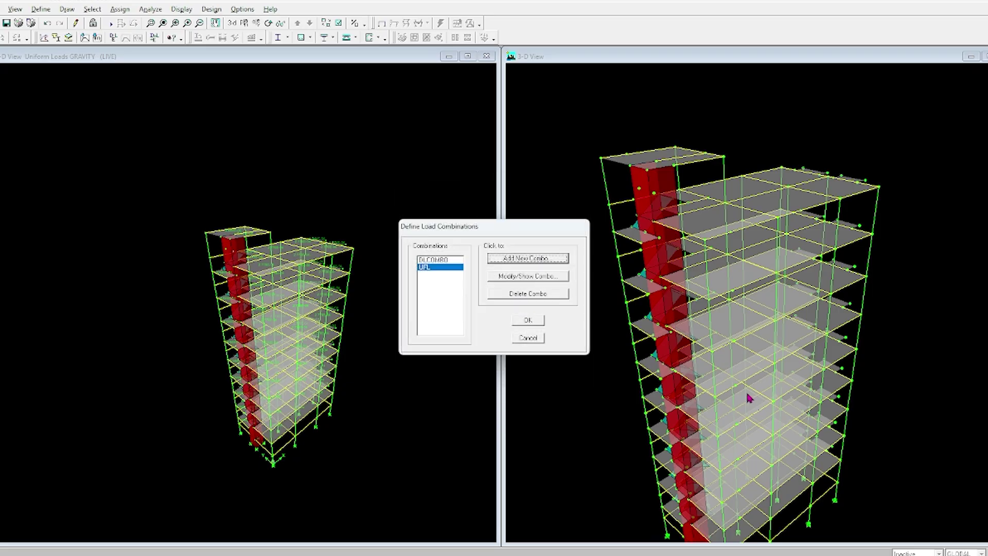
Create a new load combination named FDL and check its load factors in the lab manual
left_click(530, 261)
double_click(547, 222)
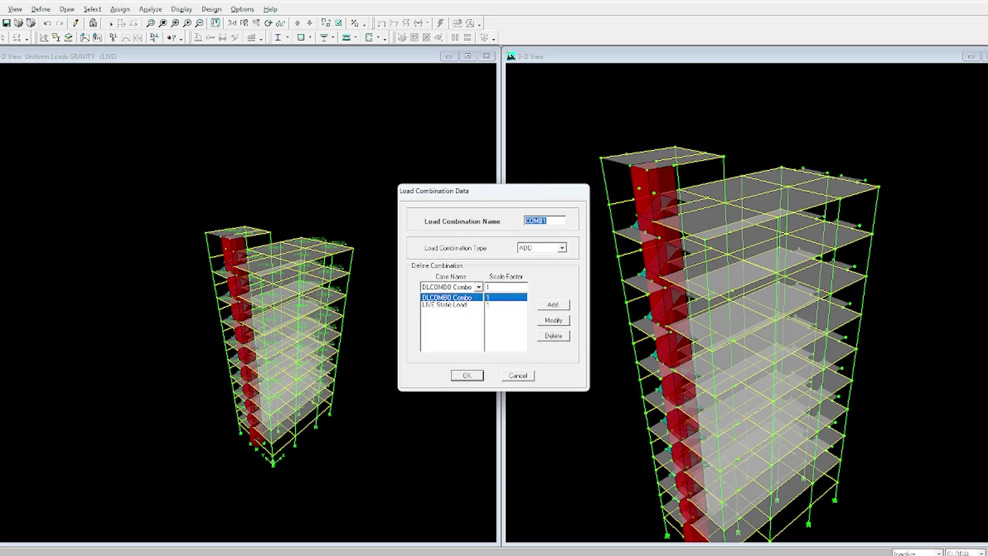
key("alt+Tab")
key("alt+Tab")
type("1")
key("alt+Tab")
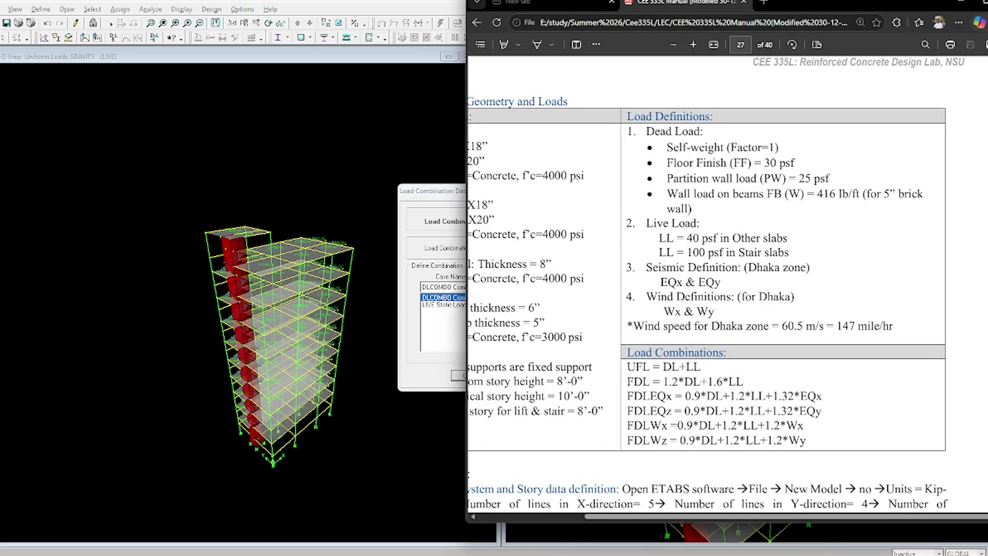
key("alt+Tab")
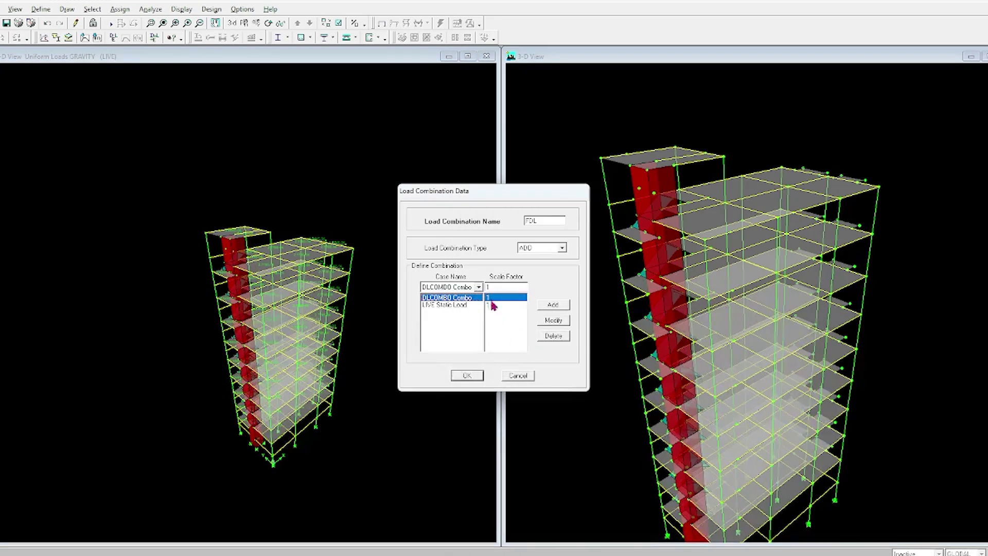
Set FDL's scale factors to 1.2 for DLCOMBO and 1.6 for the LIVE static load, and accept the combination
left_click(550, 321)
double_click(497, 288)
left_click(558, 321)
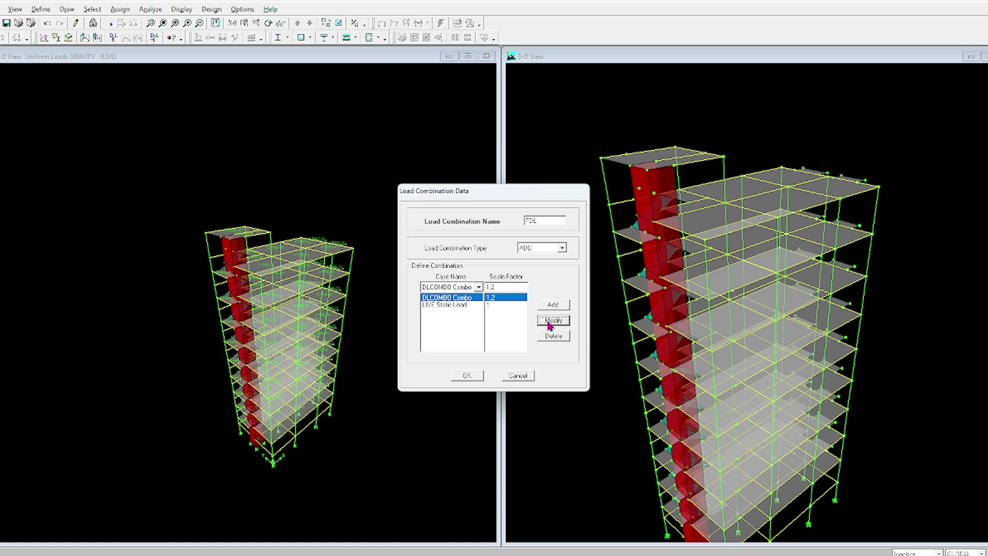
left_click(502, 305)
double_click(503, 287)
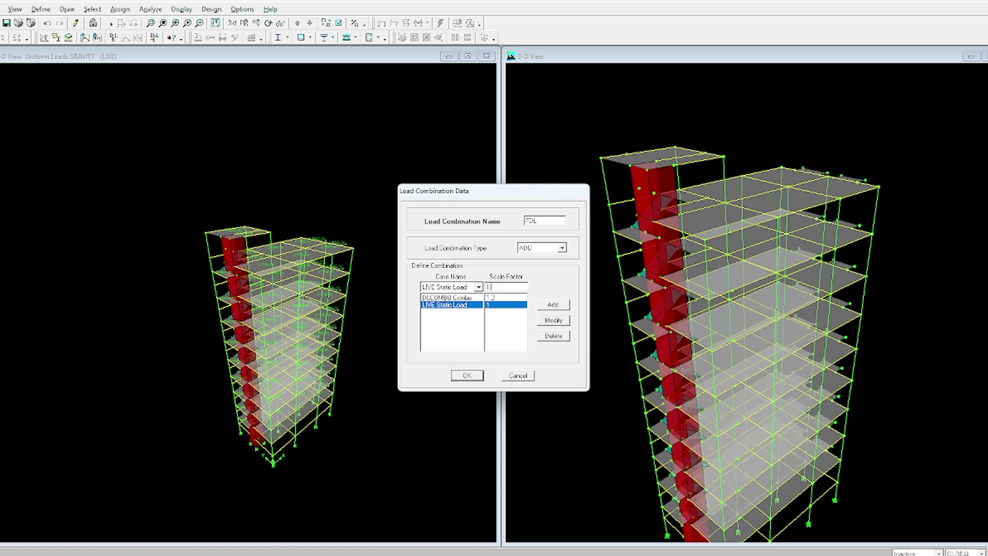
left_click(551, 321)
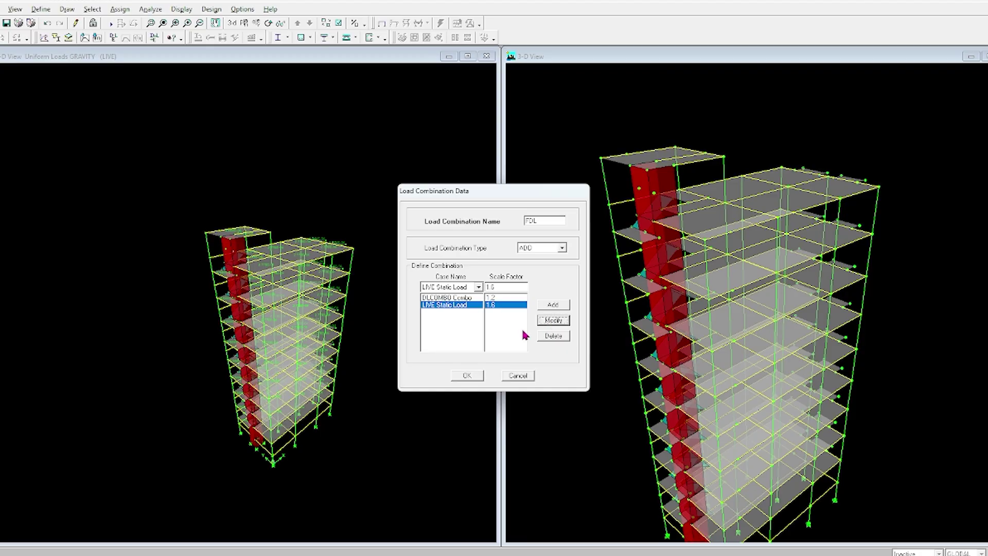
left_click(467, 376)
left_click(536, 258)
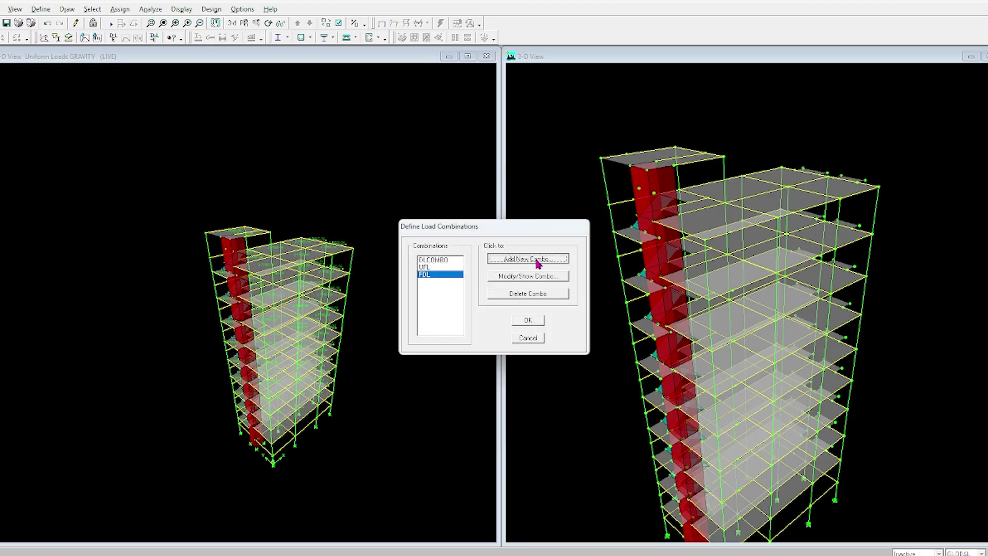
left_click_drag(552, 220, 498, 220)
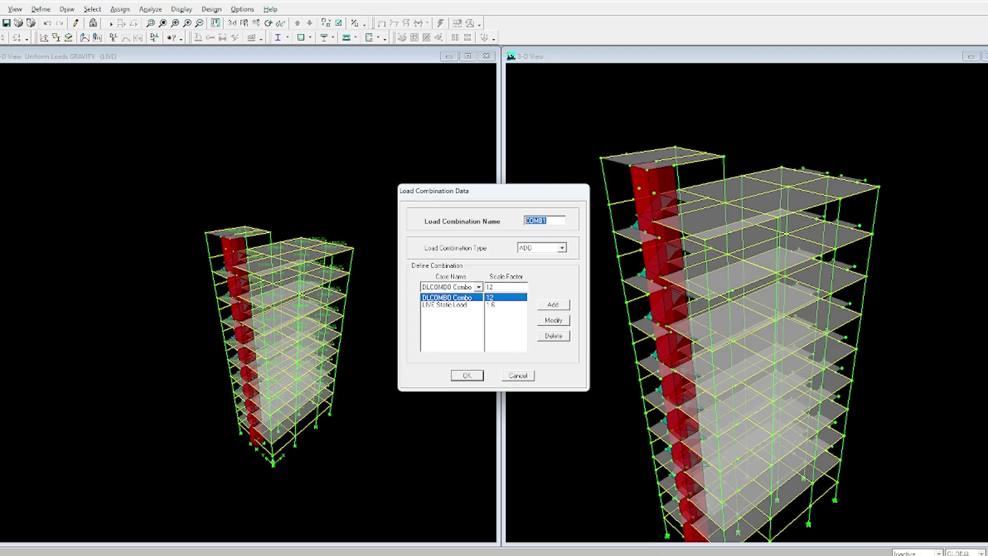
key("alt+Tab")
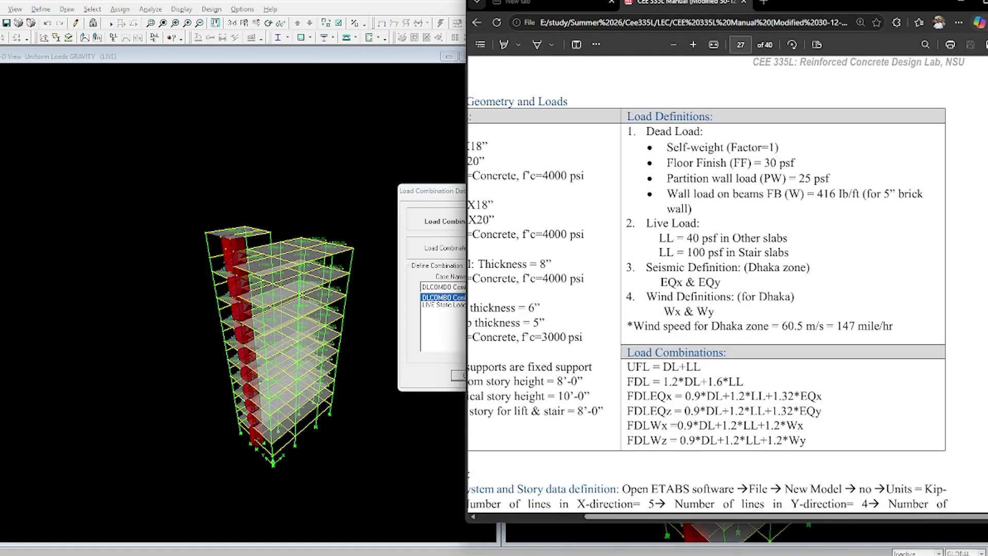
key("alt+Tab")
type("1")
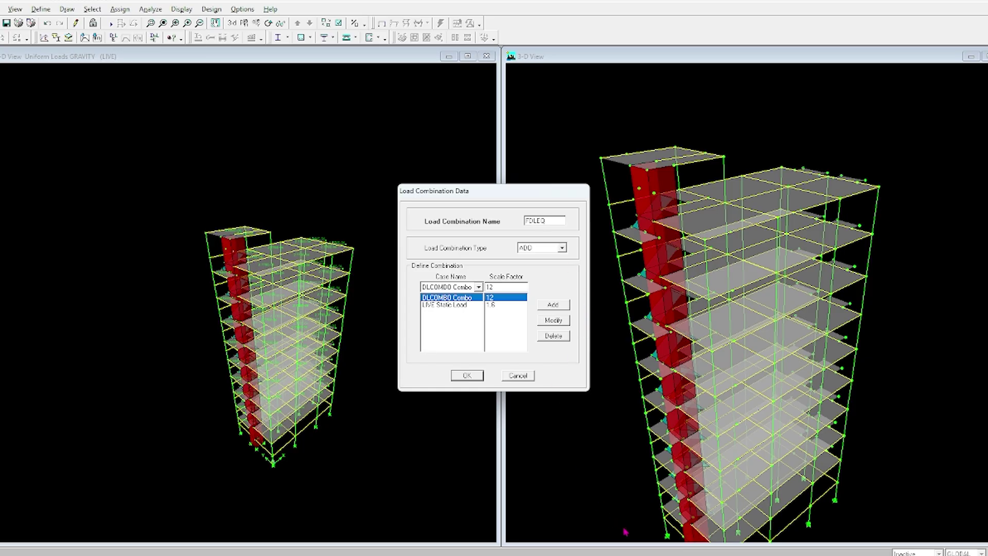
key("alt+Tab")
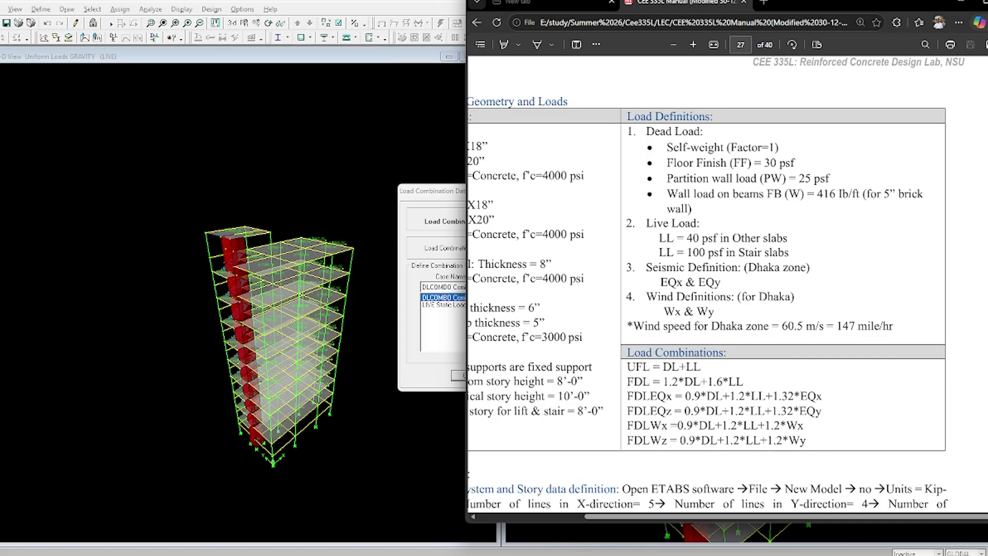
key("alt+Tab")
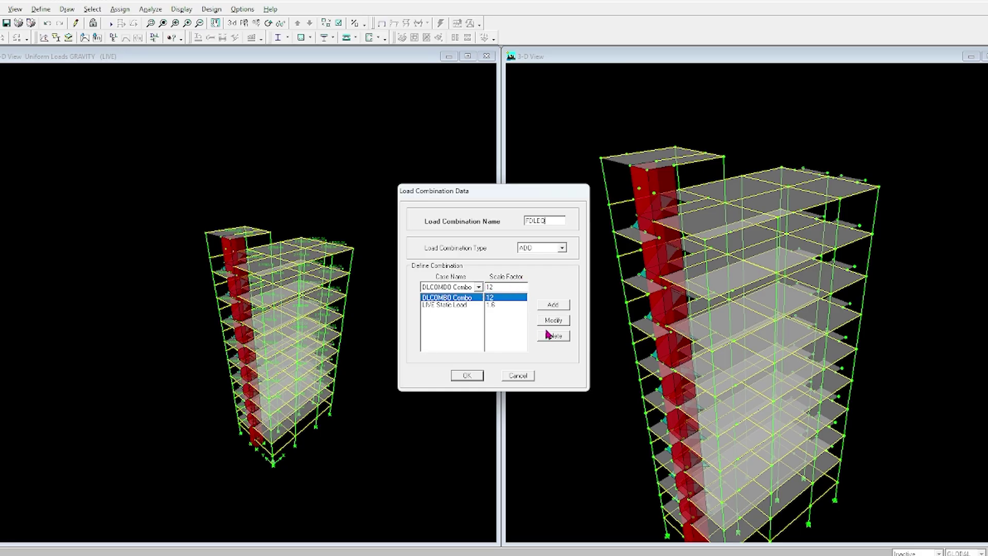
left_click(517, 375)
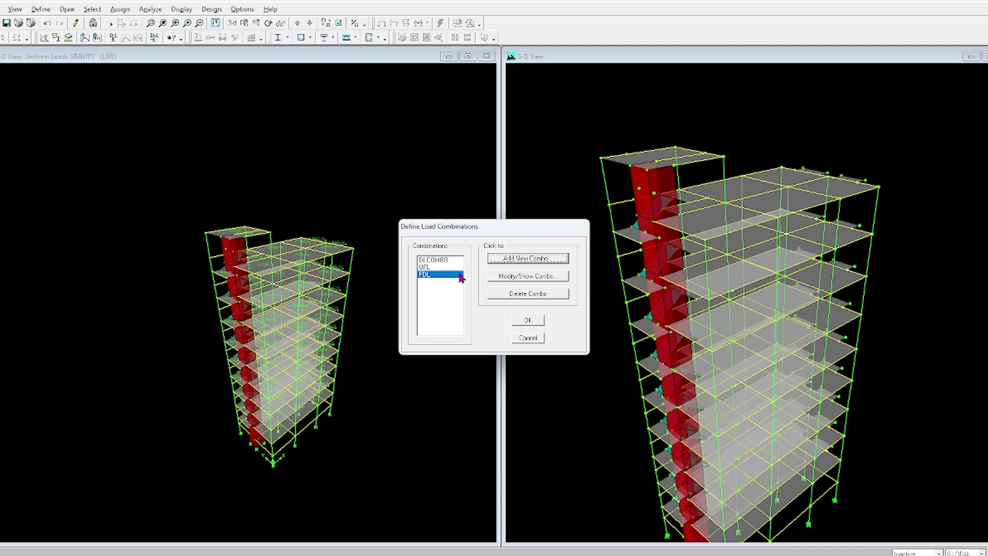
Reopen the FDL combination and correct its DLCOMBO scale factor to 1.2
left_click(537, 278)
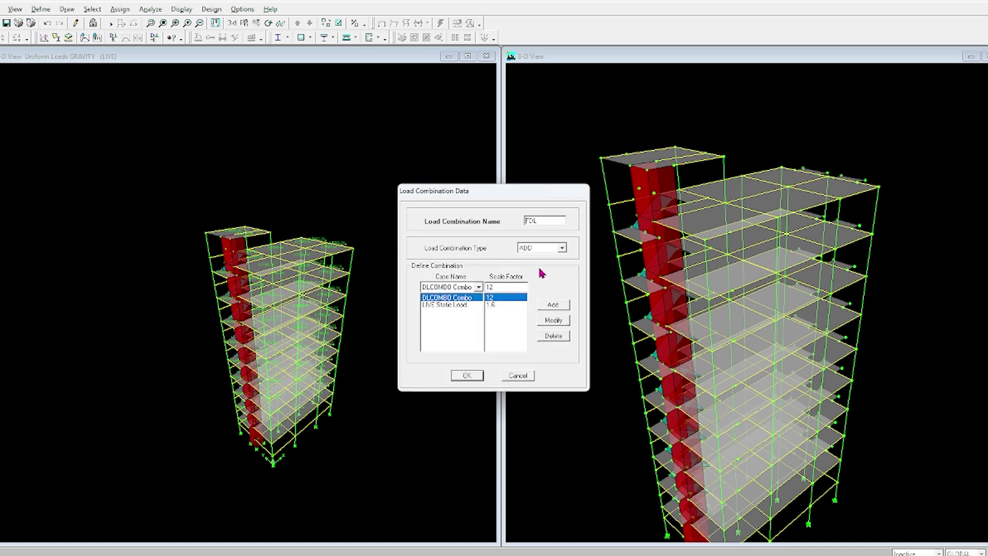
double_click(495, 287)
type("1.2")
left_click(554, 320)
left_click(483, 376)
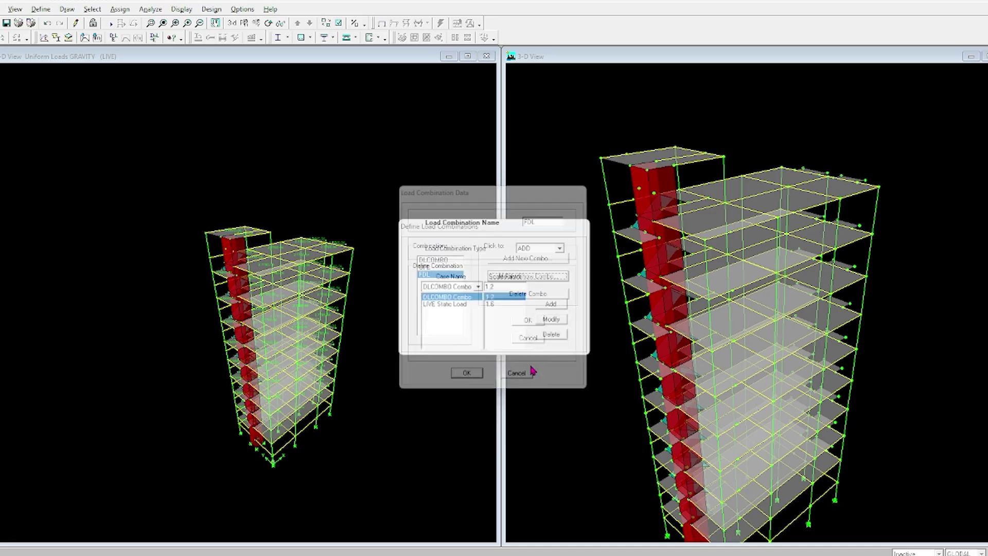
Create a new load combination named FDLEQX, checking the combination list in the lab manual
left_click(535, 259)
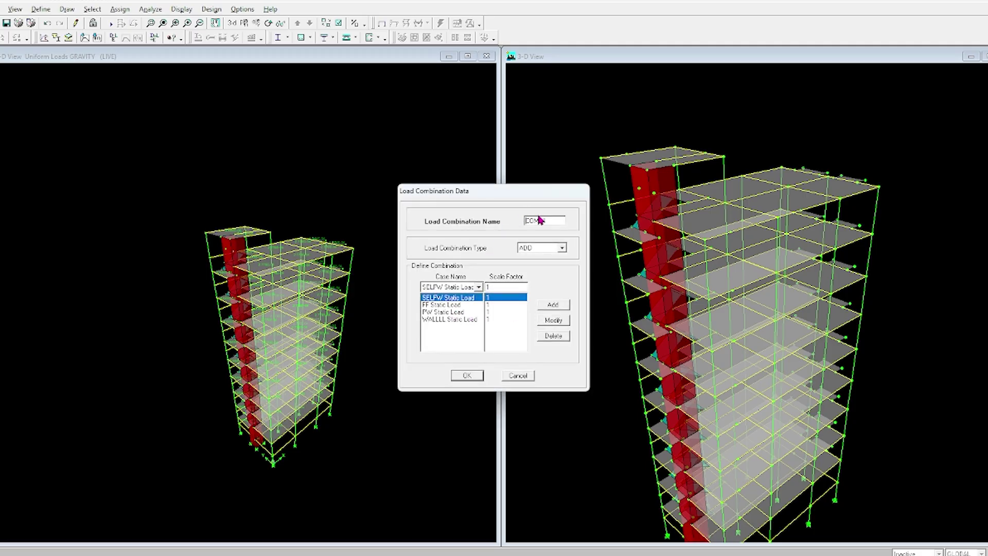
left_click_drag(555, 220, 489, 223)
key("alt+Tab")
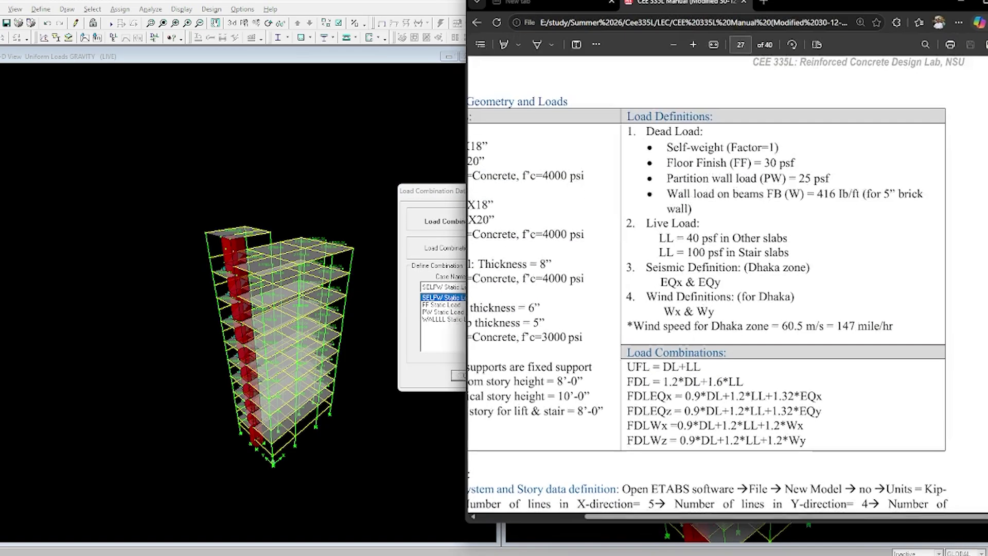
key("alt+Tab")
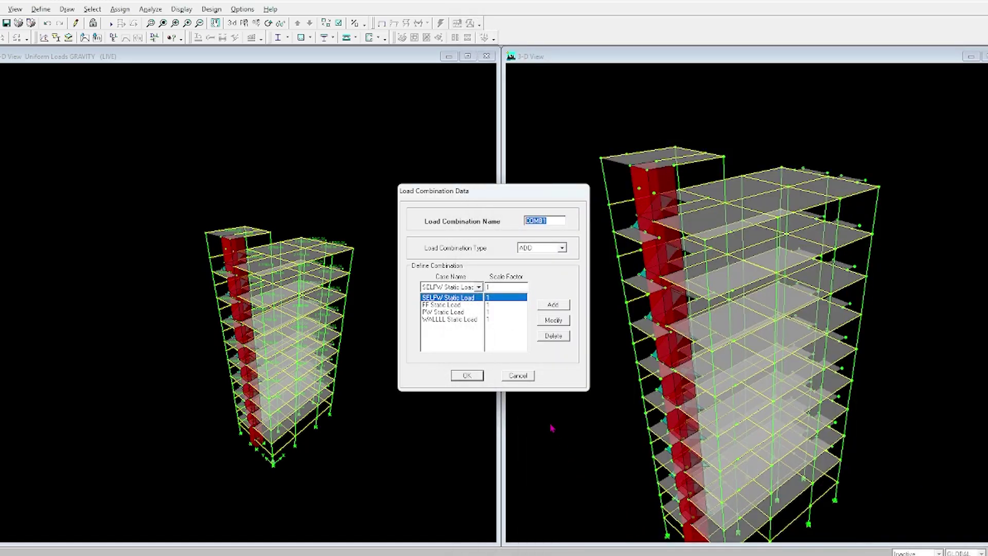
type("FDLEQX")
Add the DLCOMBO combination as a case in the FDLEQX load combination
left_click(479, 286)
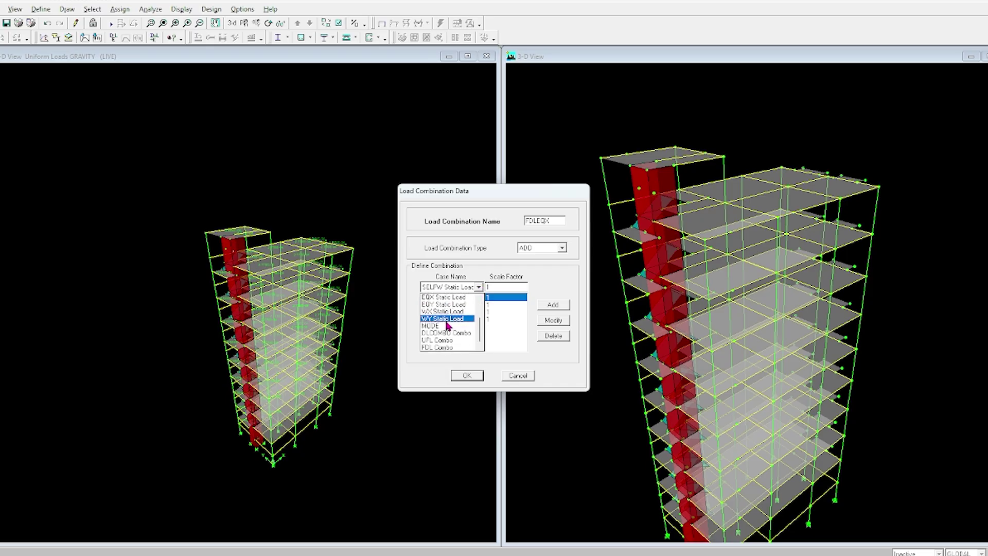
scroll(442, 361, "down", 2)
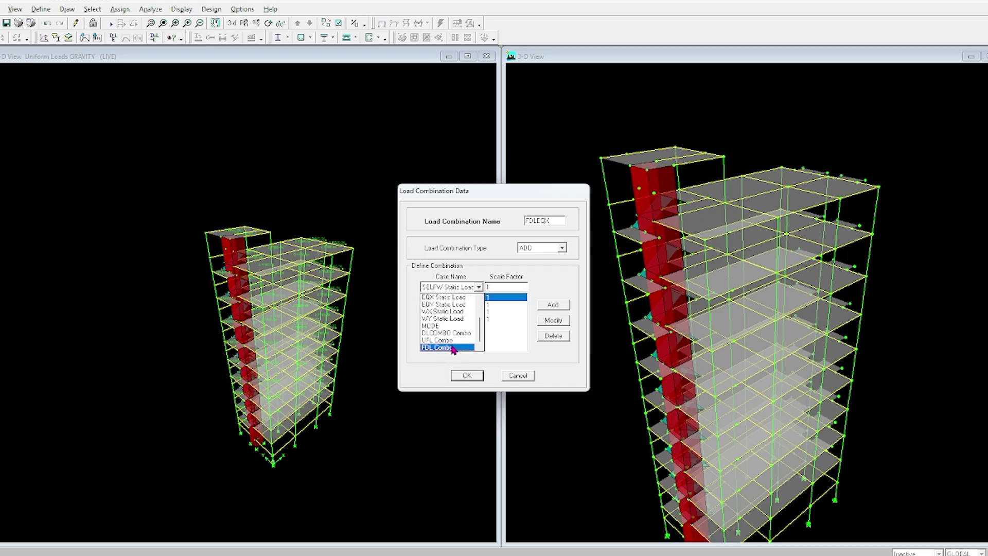
left_click(446, 333)
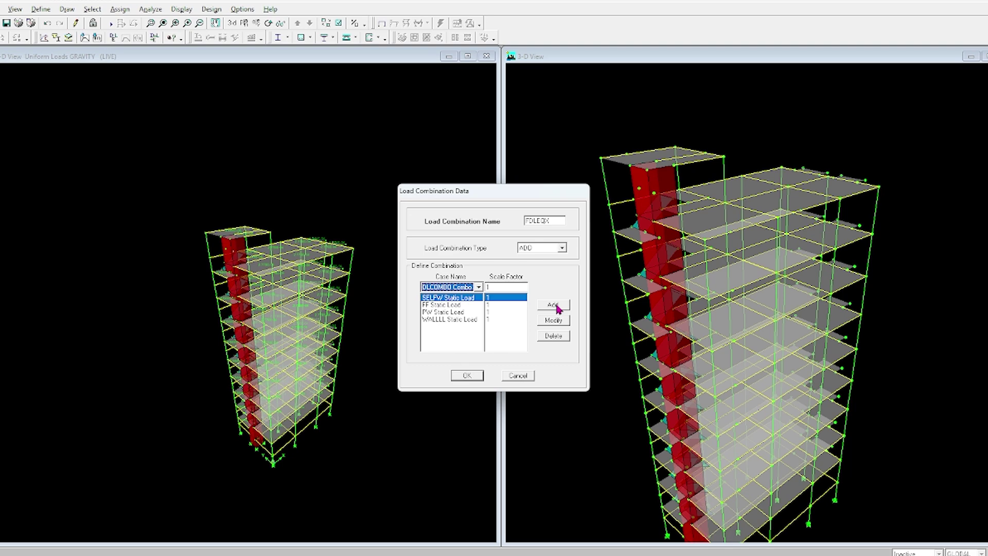
left_click(555, 306)
Delete the WALLLL, PW, FF and SELFW static loads from FDLEQX, leaving DLCOMBO as its only case
left_click(455, 319)
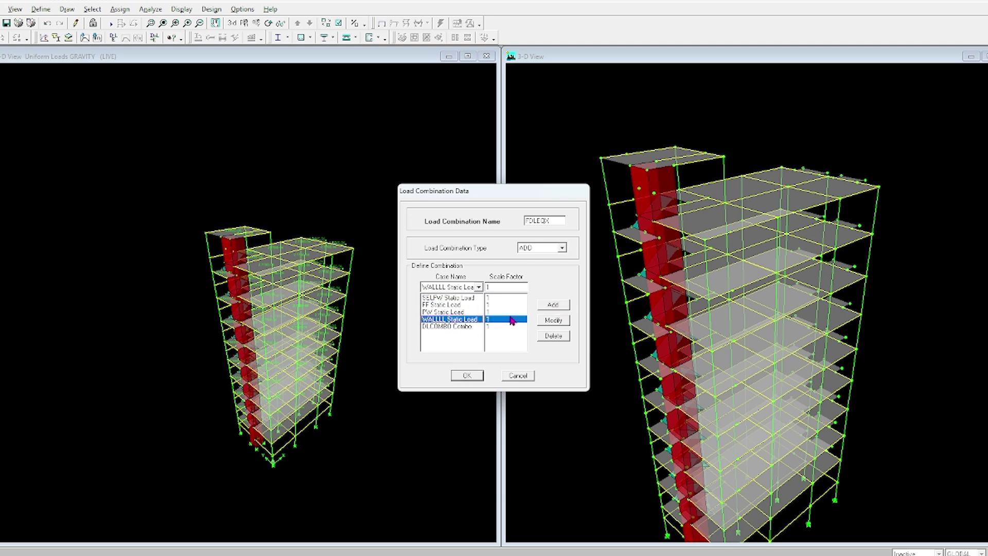
left_click(553, 336)
left_click(460, 313)
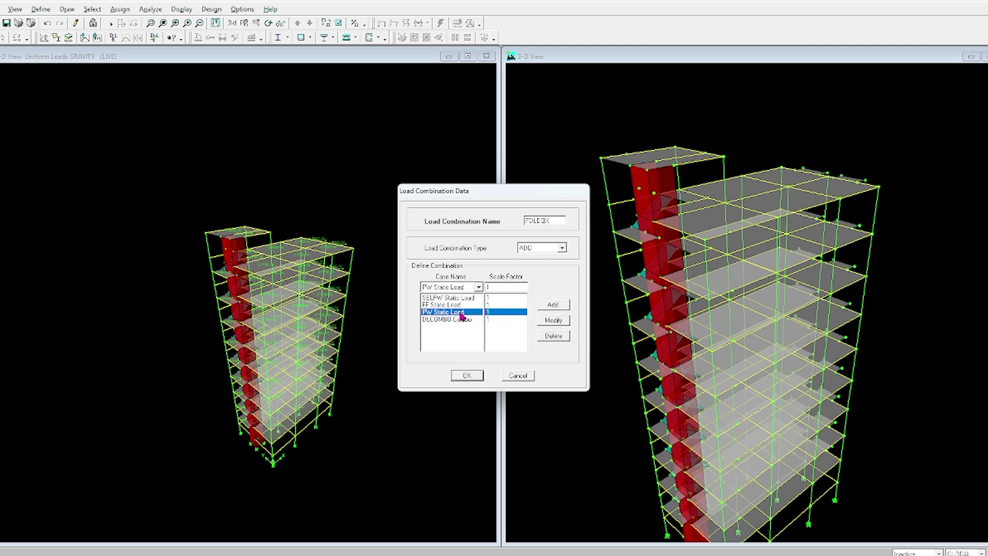
left_click(554, 335)
left_click(471, 306)
left_click(549, 336)
left_click(466, 298)
left_click(548, 337)
left_click(472, 306)
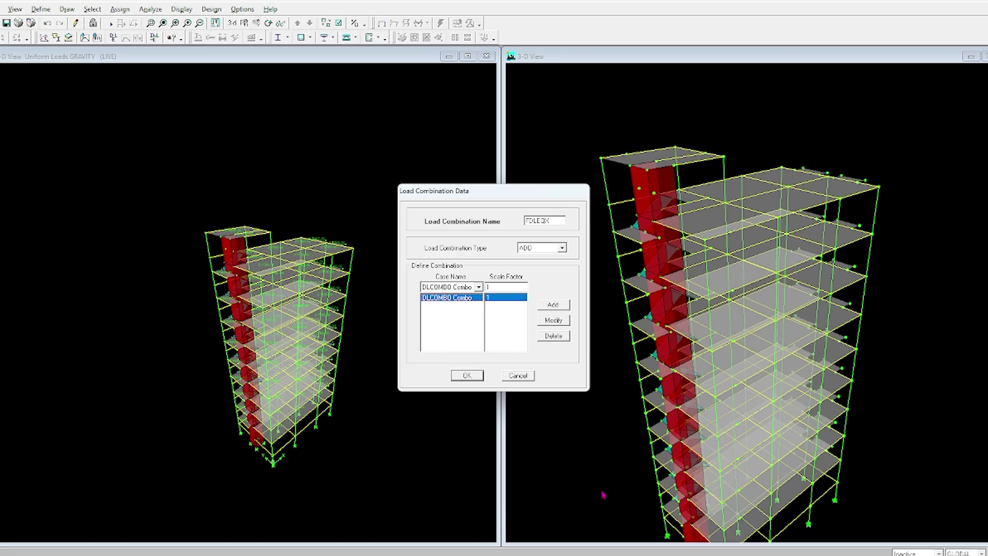
Check the FDLEQX load factors in the lab manual and set the DLCOMBO scale factor to 0.9
key("alt+Tab")
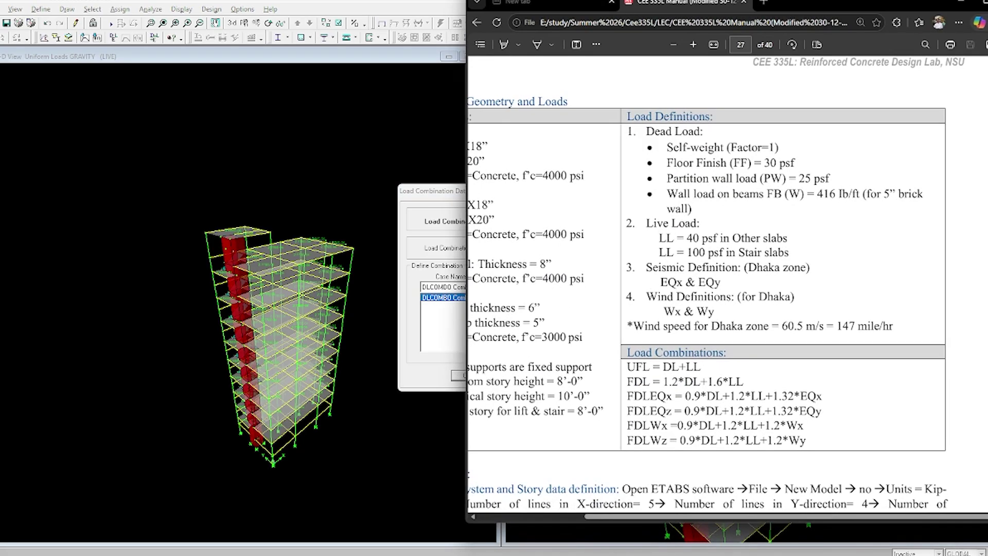
key("alt+Tab")
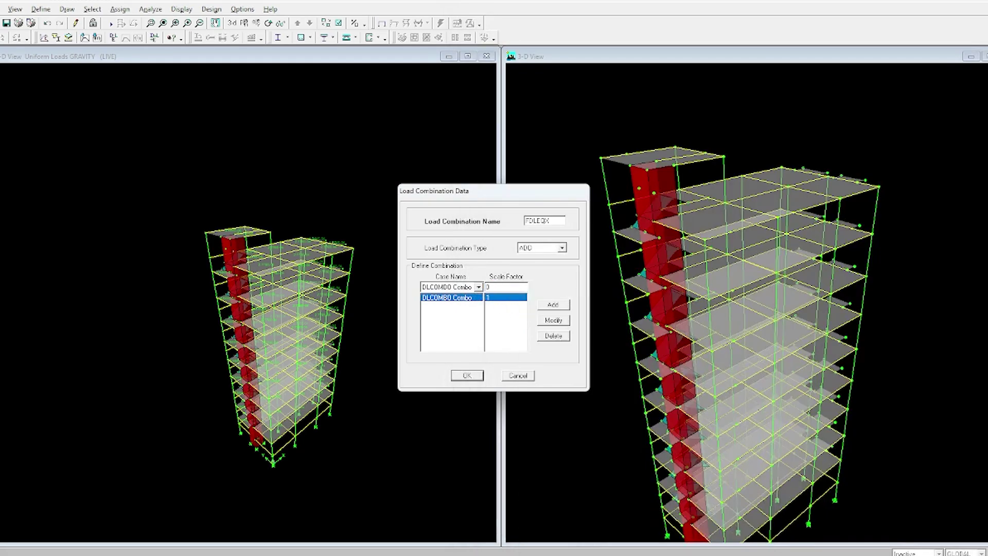
left_click(506, 284)
type("0.9")
left_click(554, 320)
Add the SELFW static load to FDLEQX and set its scale factor to 1.2, checking the lab manual
left_click(479, 287)
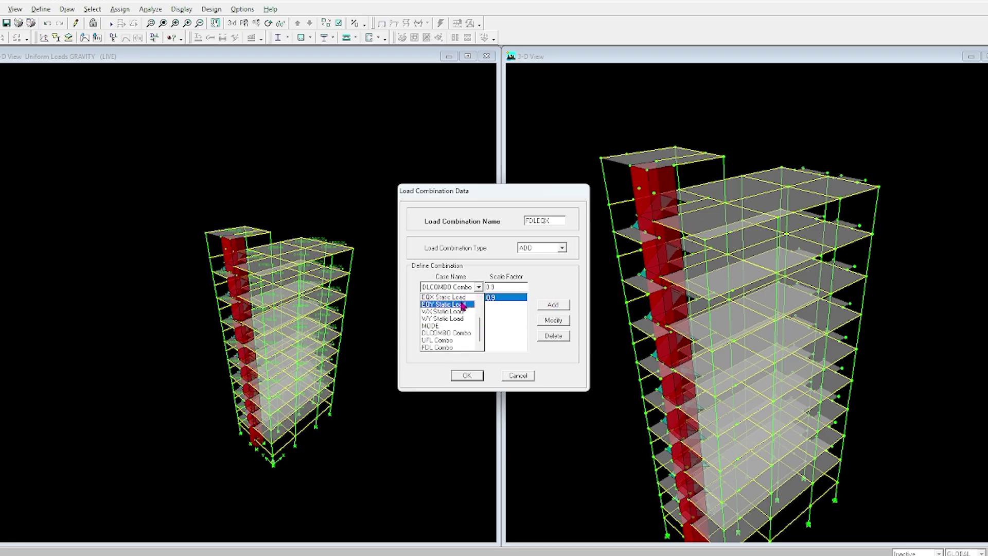
scroll(446, 321, "up", 1)
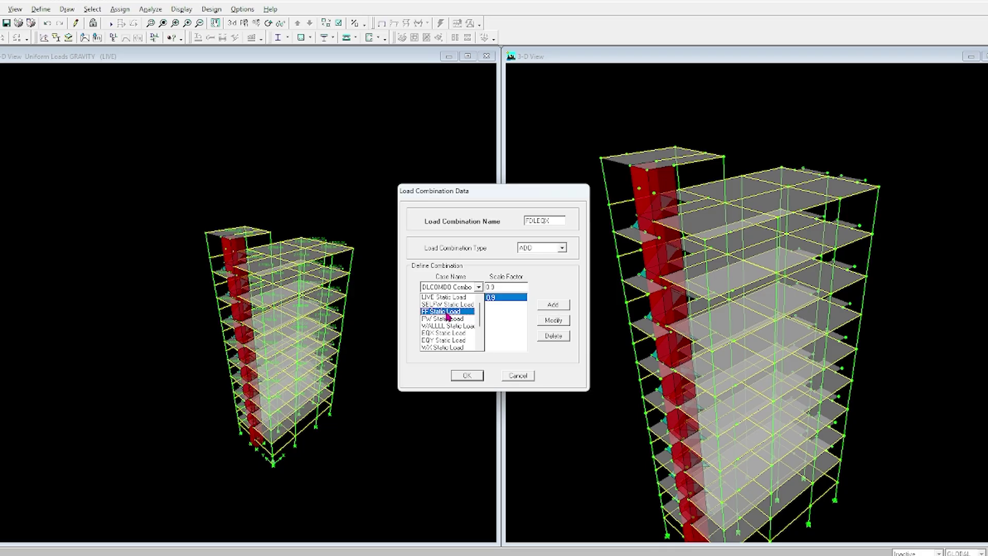
left_click(446, 304)
left_click(553, 306)
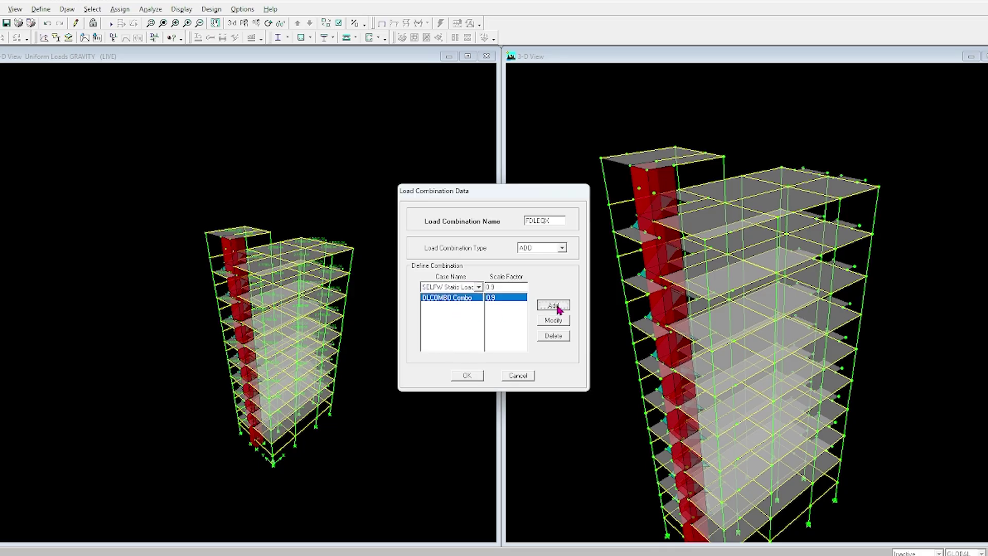
left_click(627, 554)
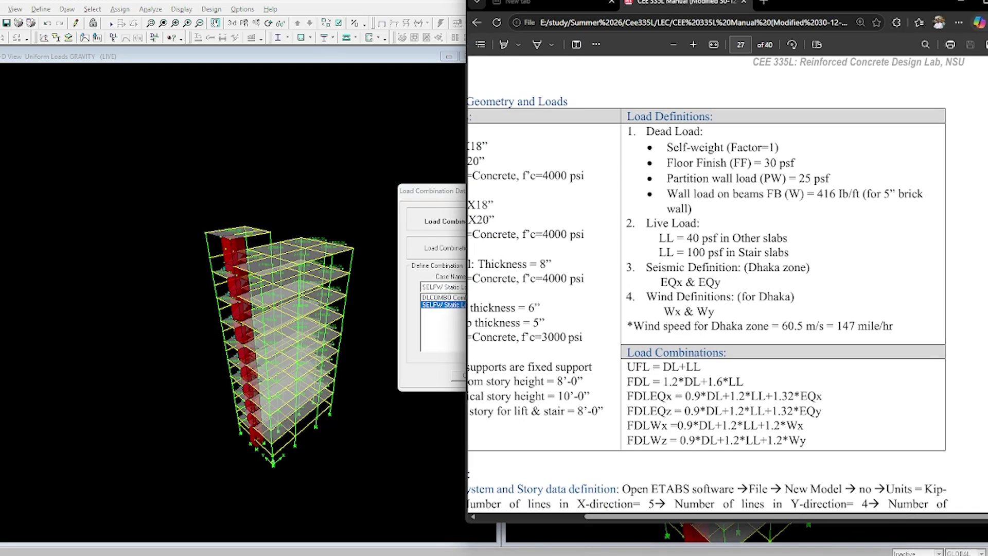
left_click(627, 555)
double_click(498, 286)
type("1.2")
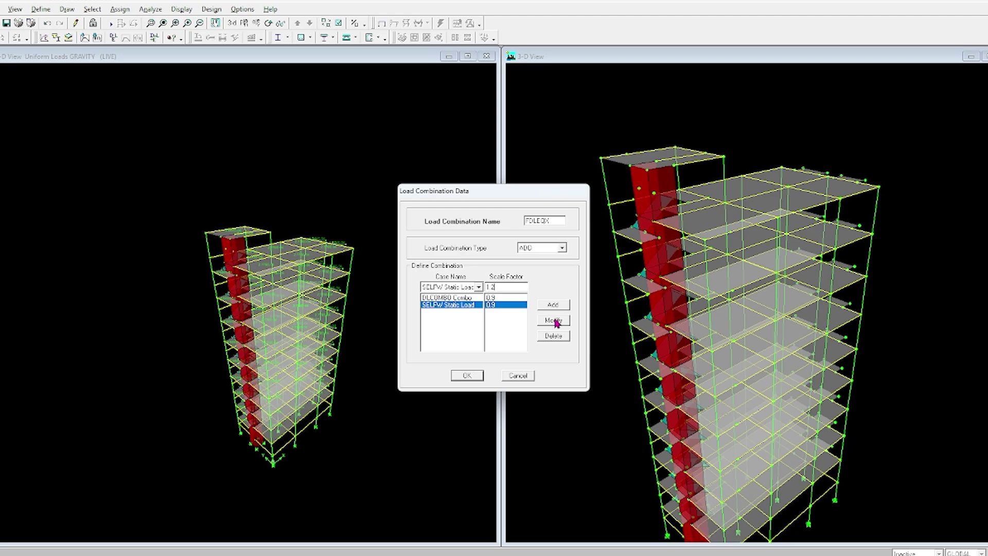
left_click(554, 320)
Add the EQX static load to FDLEQX with a scale factor of 1.32, checking the lab manual, and accept the combination
key("alt+Tab")
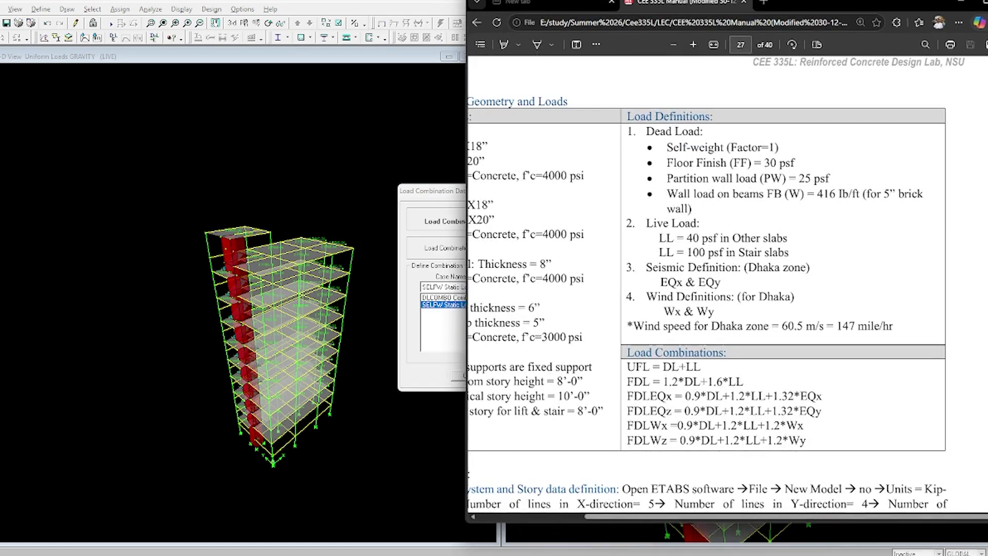
key("alt+Tab")
key("alt+Tab")
key("alt+Tab")
left_click(479, 287)
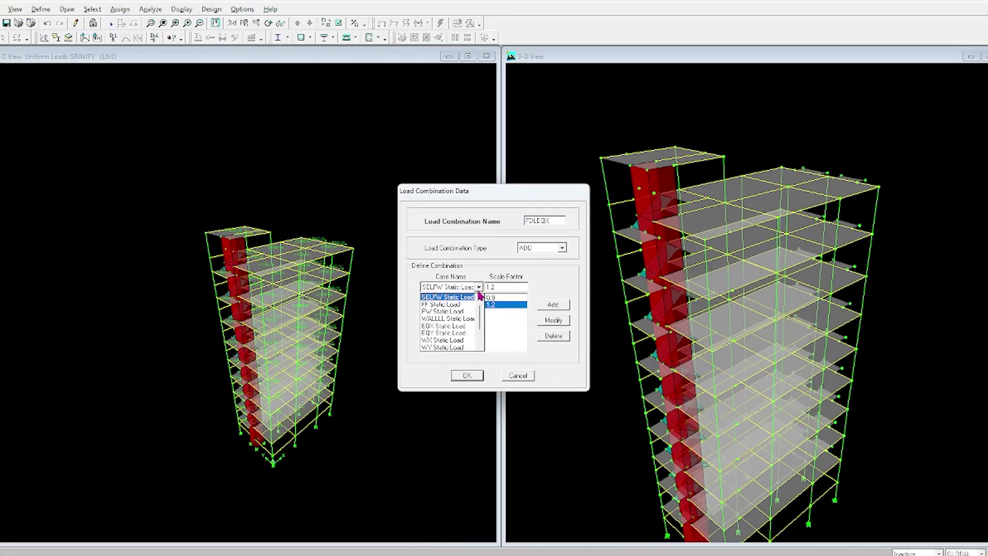
left_click(455, 326)
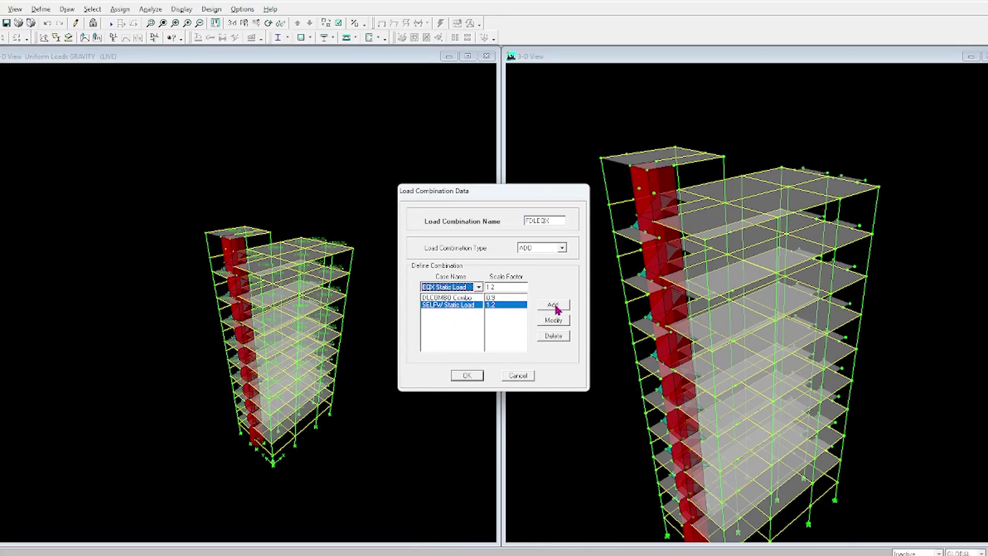
left_click(554, 305)
type("1.32")
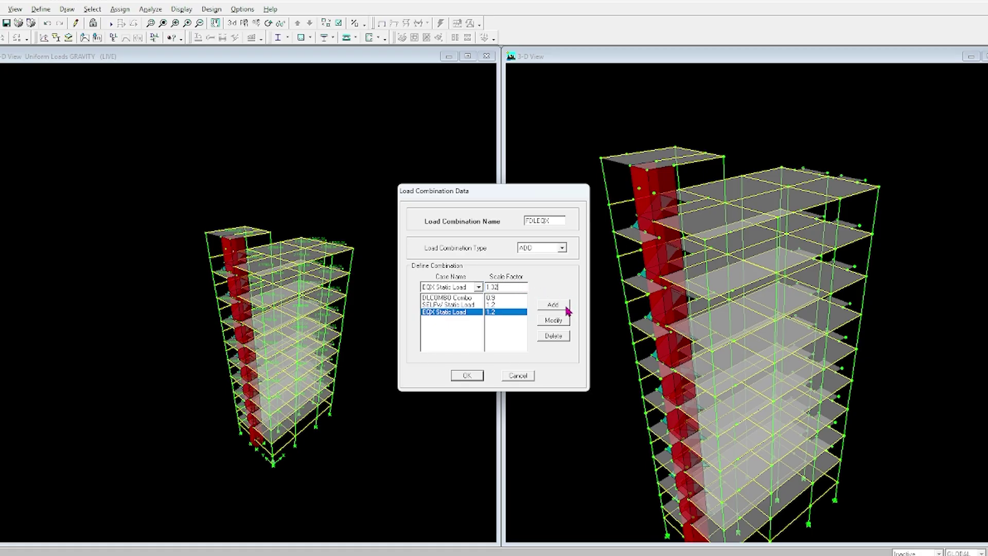
left_click(559, 320)
left_click(468, 376)
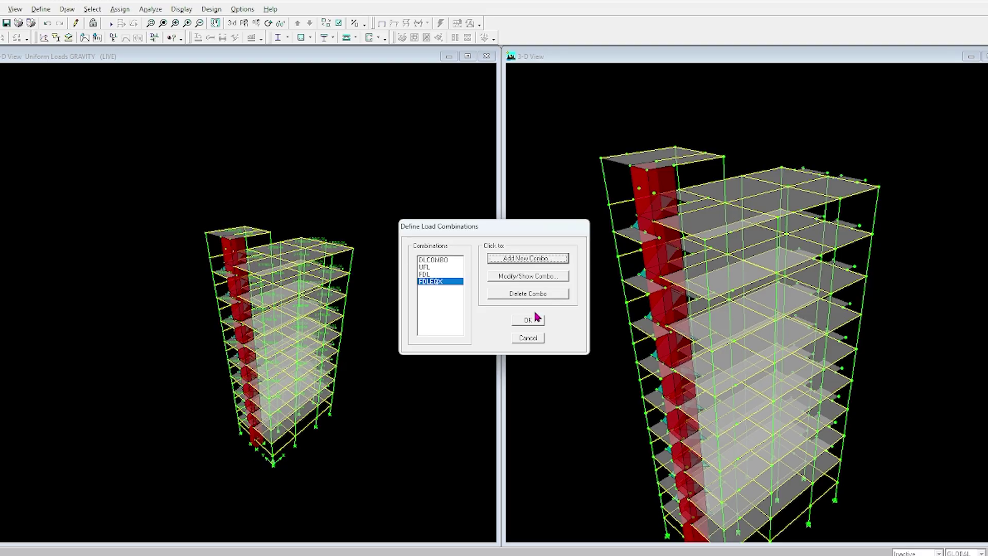
Create a new load combination named FDLEQY and check its load factors in the lab manual
left_click(539, 261)
left_click_drag(553, 225, 444, 223)
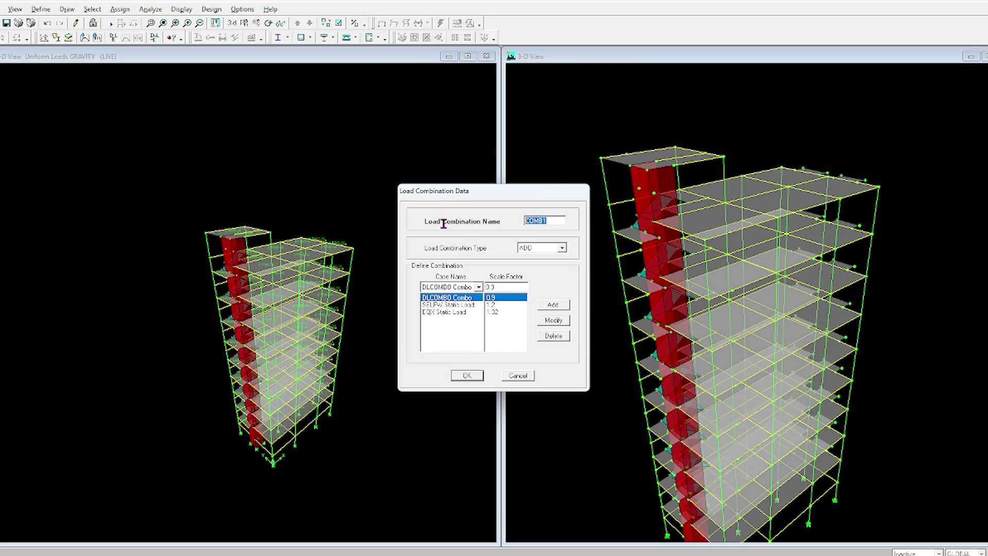
type("1")
key("alt+Tab")
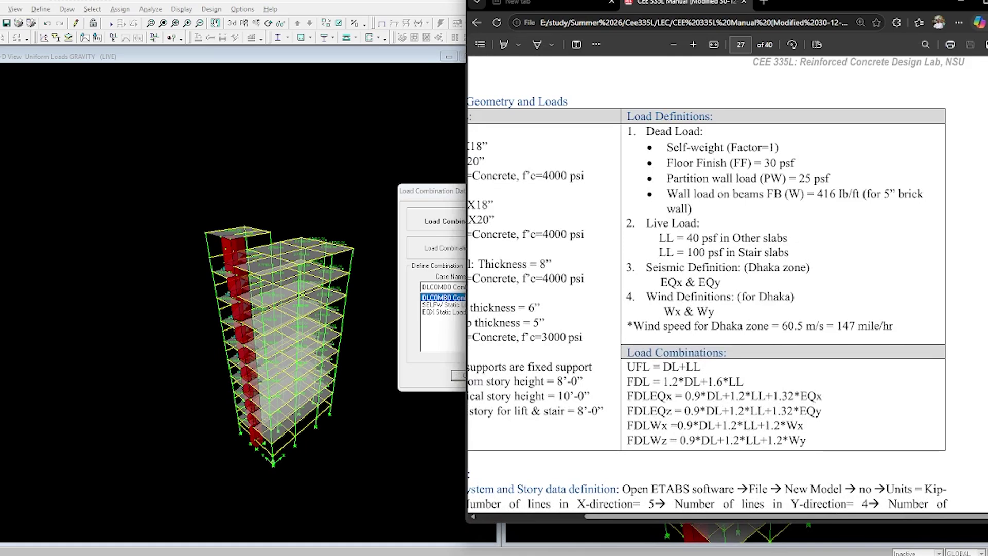
key("alt+Tab")
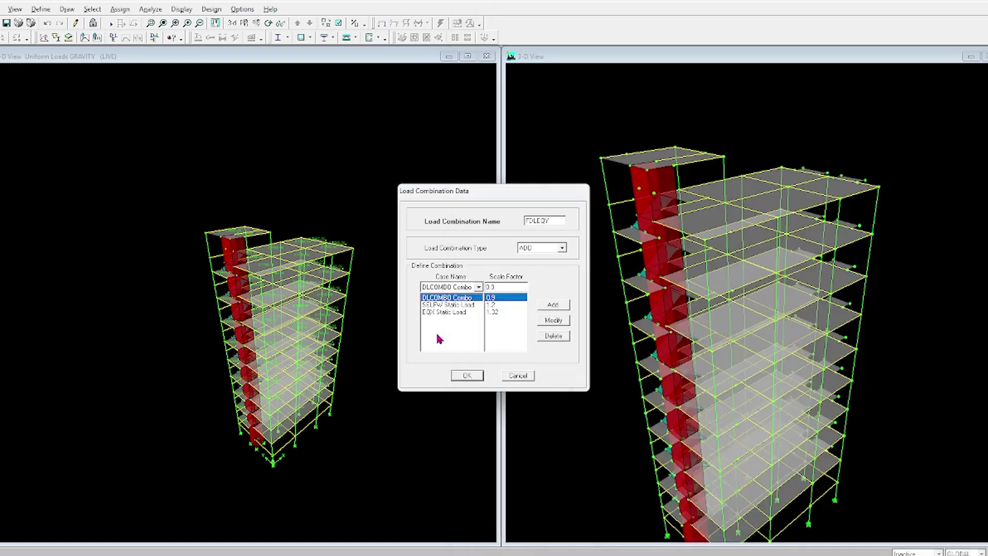
Replace the EQX static load in FDLEQY with EQY at a scale factor of 1.32, and accept the combination
left_click(458, 312)
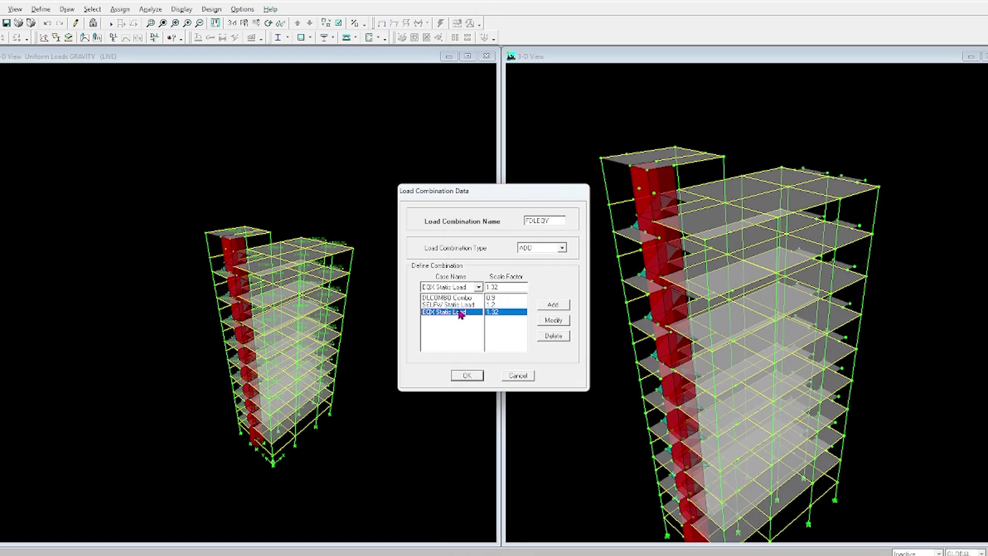
left_click(554, 336)
left_click(479, 286)
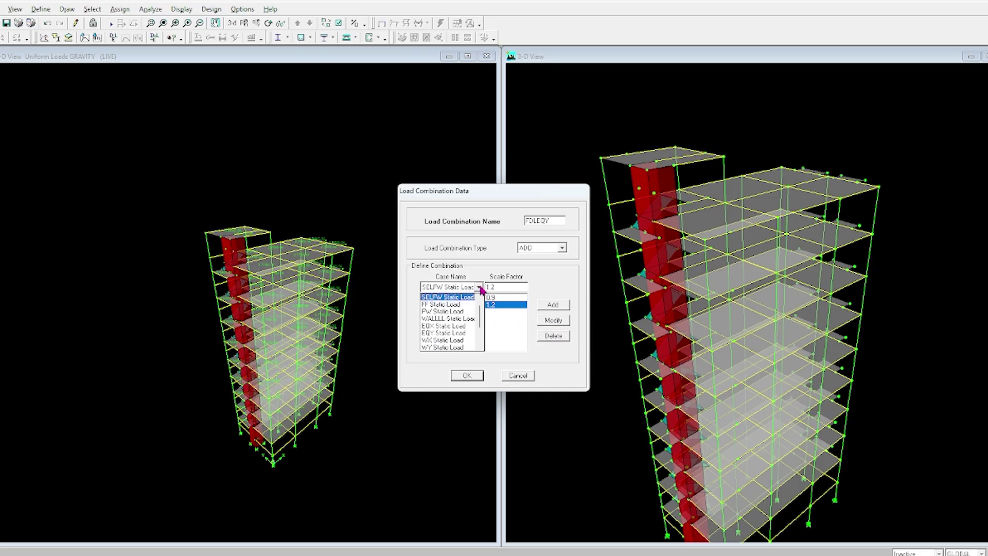
left_click(456, 333)
left_click(553, 305)
double_click(498, 287)
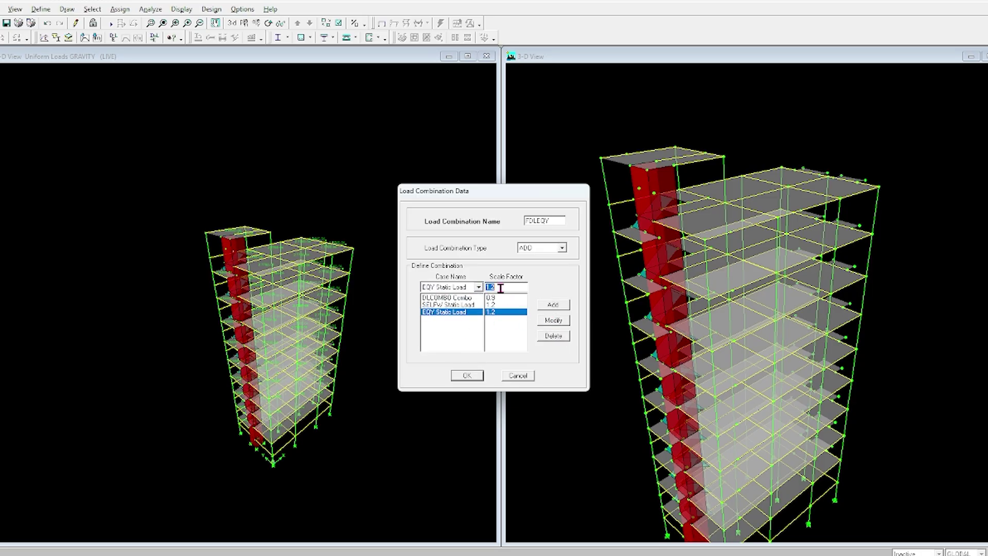
type("1")
left_click(561, 309)
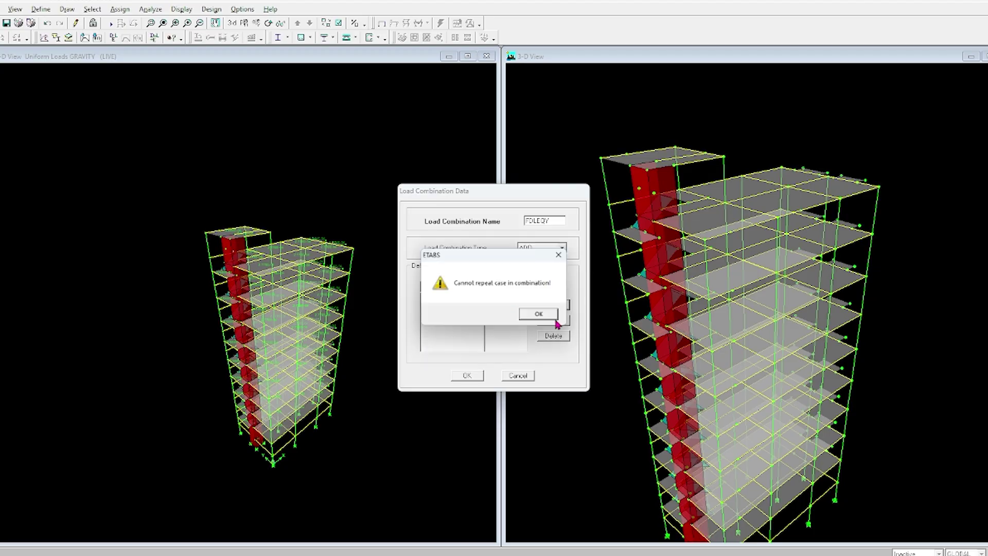
left_click(563, 256)
left_click(551, 321)
left_click(469, 375)
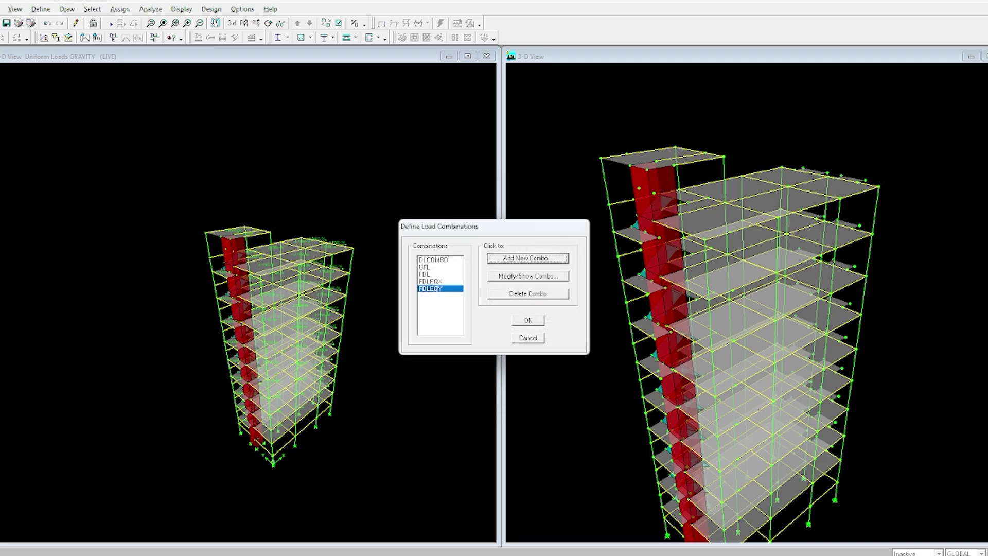
Create a new load combination named FDLWX, checking its name and load factors in the lab manual
key("alt+Tab")
key("alt+Tab")
left_click(535, 262)
double_click(550, 219)
type("1")
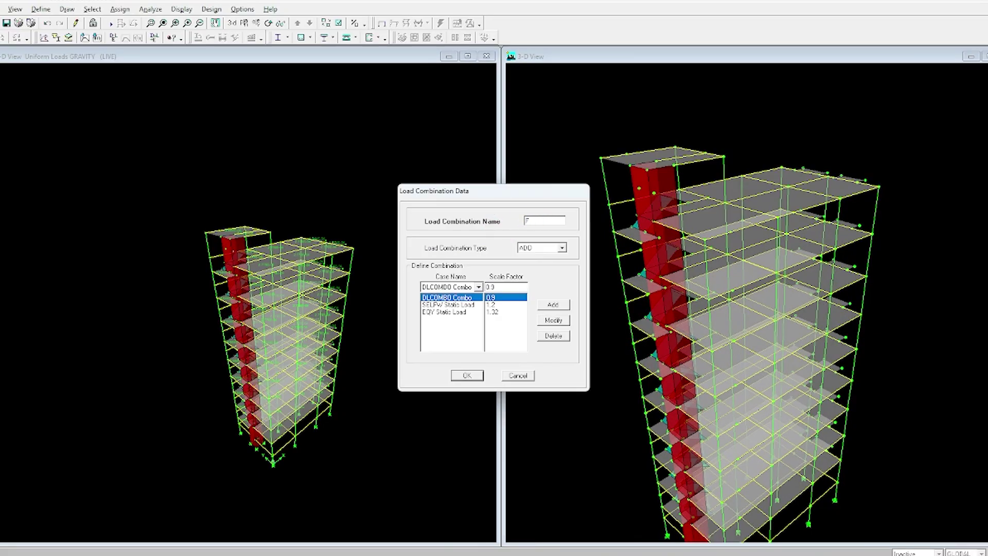
type("DLWX")
key("alt+Tab")
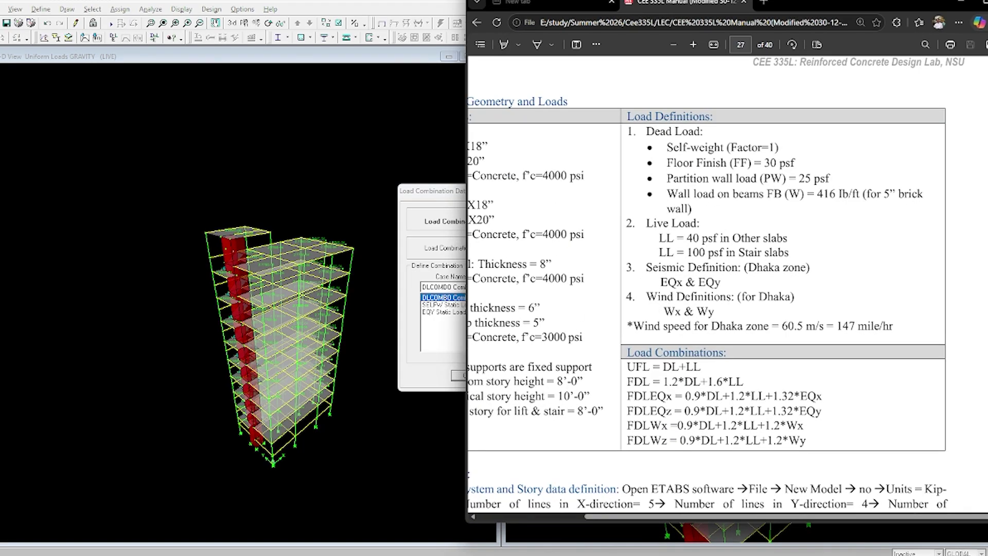
key("alt+Tab")
key("alt+Tab")
key("alt+Tab")
Replace the EQY static load in FDLWX with WX at a scale factor of 1.2, and accept the combination
left_click(452, 312)
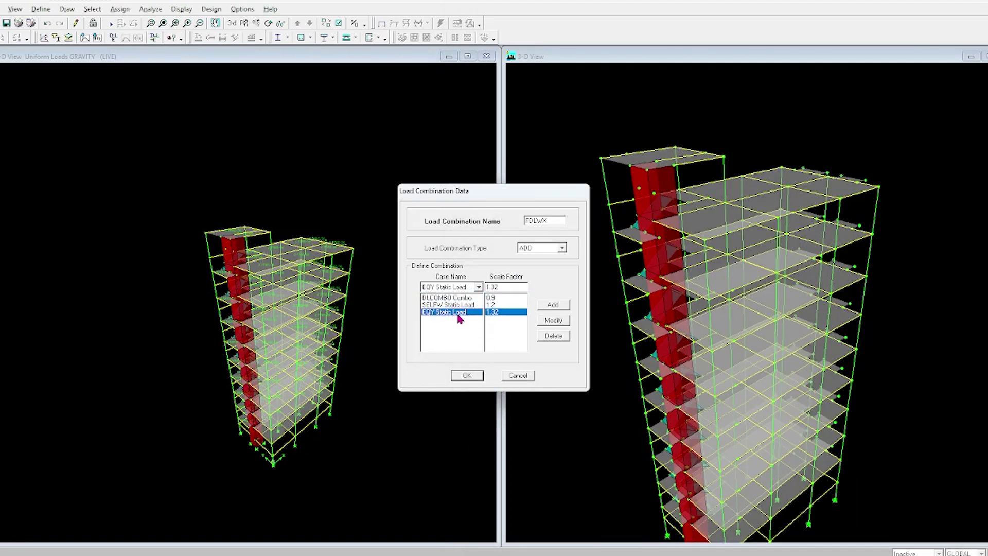
left_click(560, 335)
left_click(479, 287)
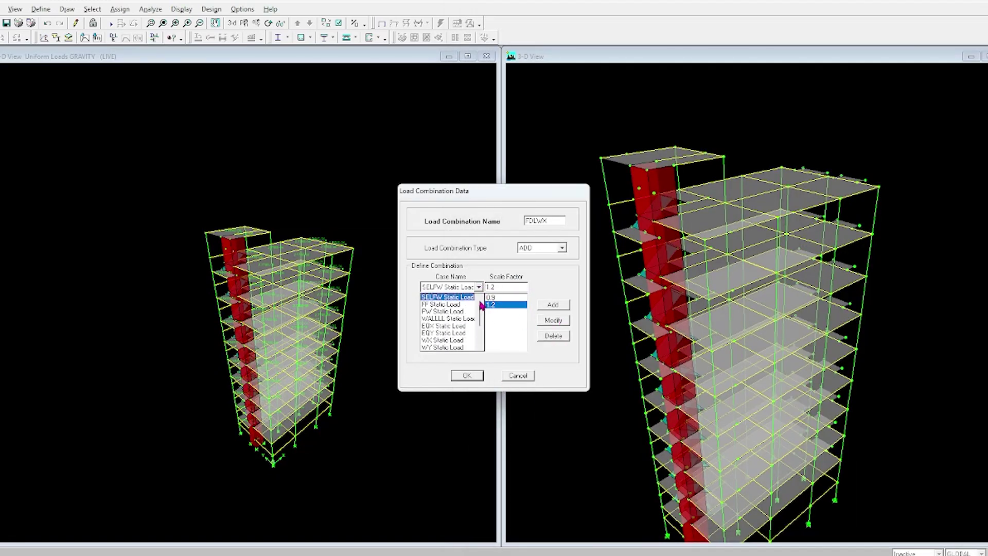
left_click(448, 340)
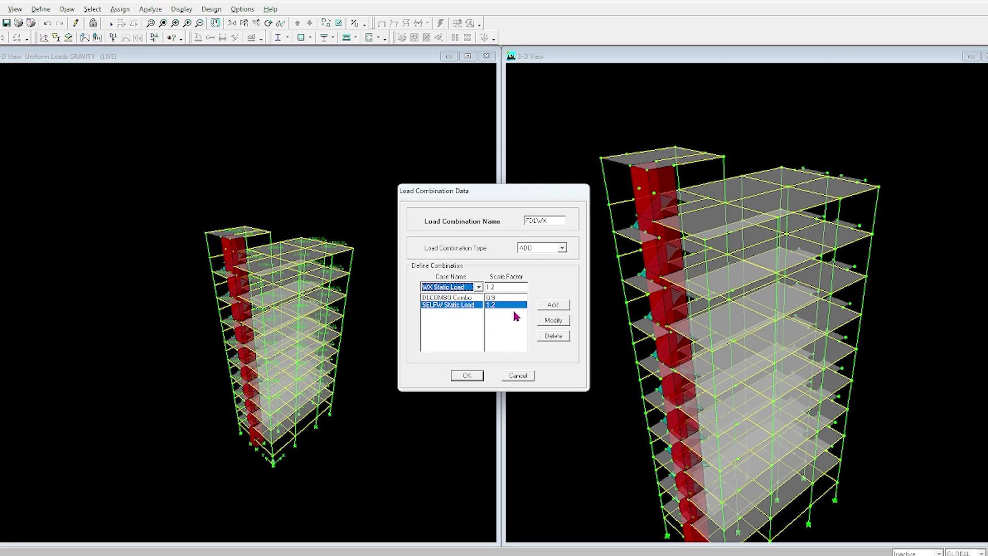
left_click(553, 305)
left_click(629, 555)
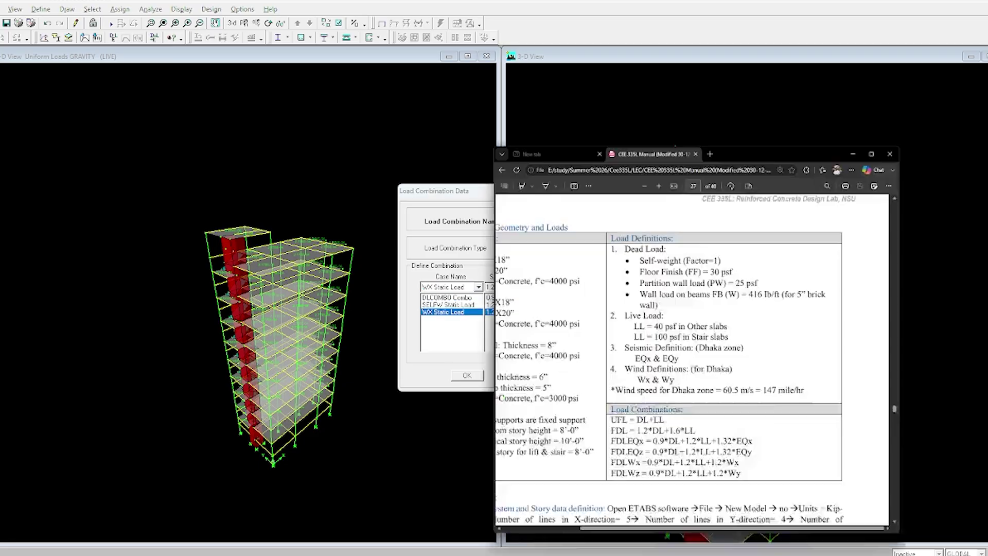
left_click(629, 554)
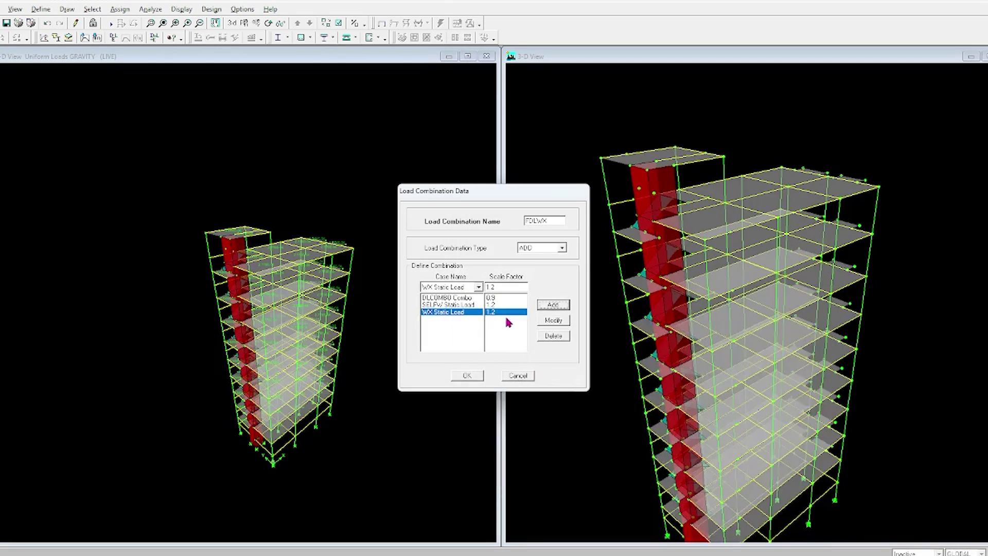
left_click(465, 377)
Create a new load combination named FDLWY
left_click(539, 259)
left_click_drag(553, 221, 442, 224)
type("F")
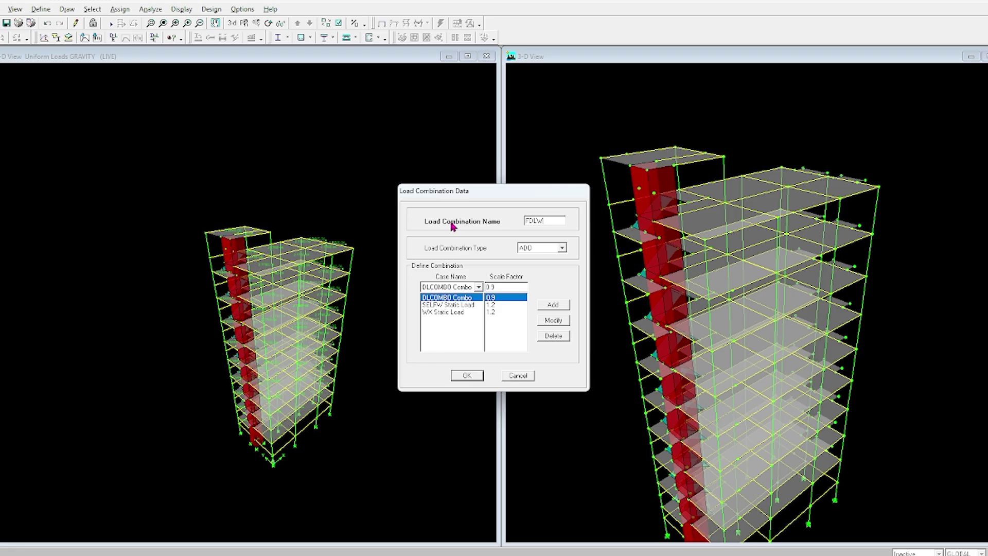
type("Y")
Replace the WX static load in FDLWY with WY at a scale factor of 1.2, check the lab manual, and accept the combination
left_click(465, 312)
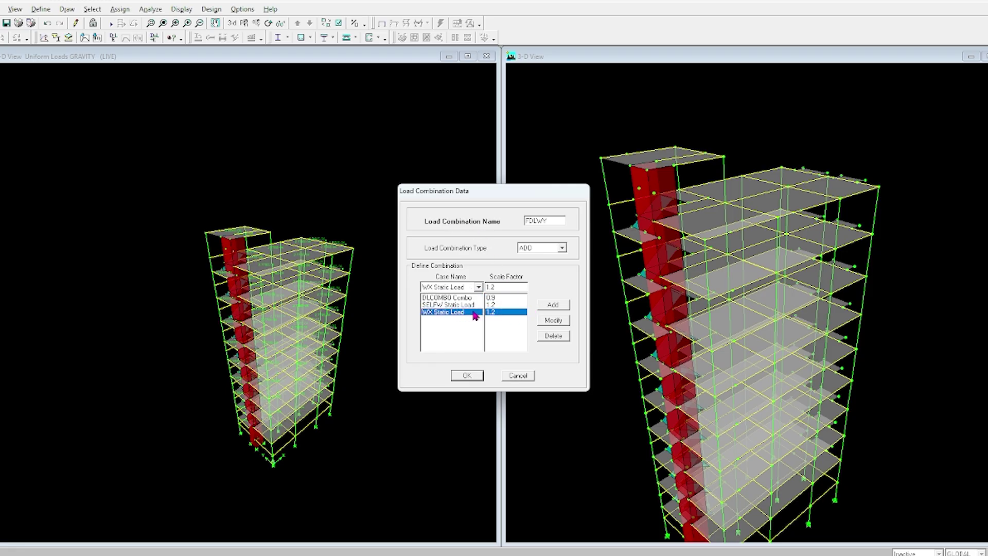
left_click(554, 335)
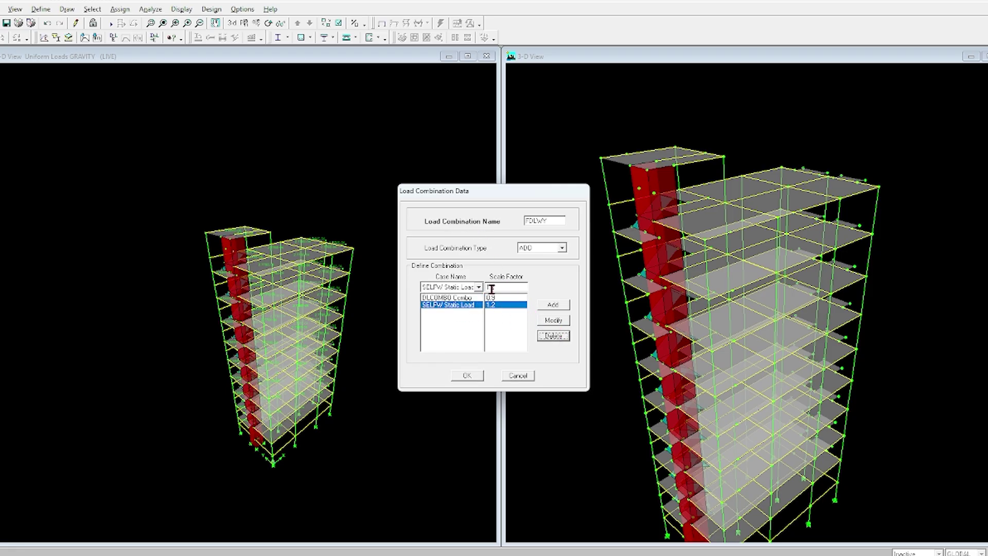
left_click(479, 286)
left_click(452, 346)
left_click(553, 305)
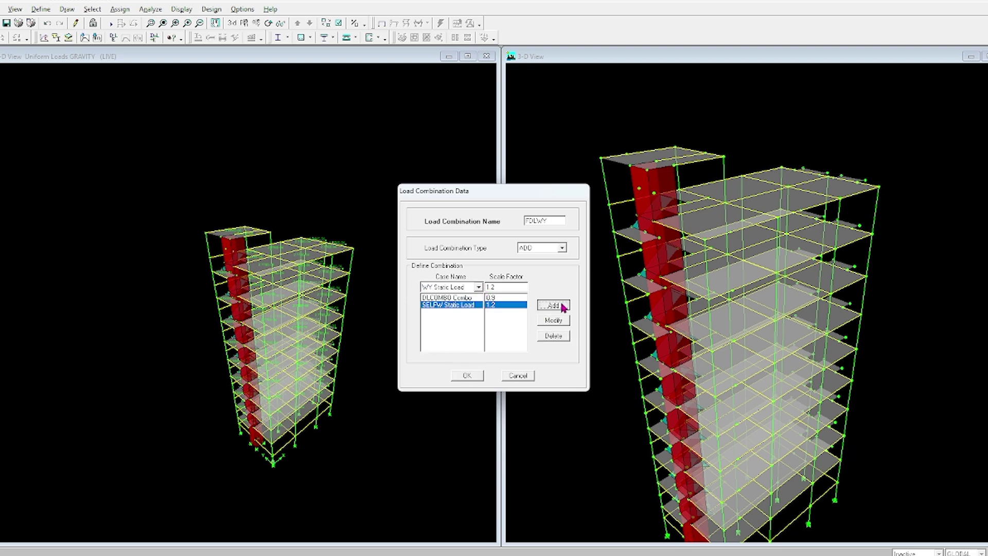
left_click(556, 555)
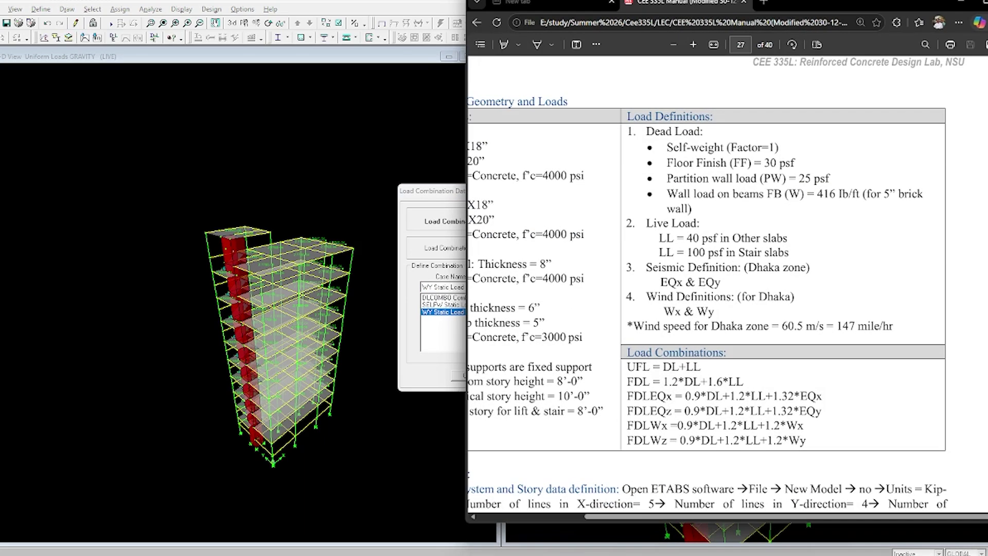
left_click(556, 555)
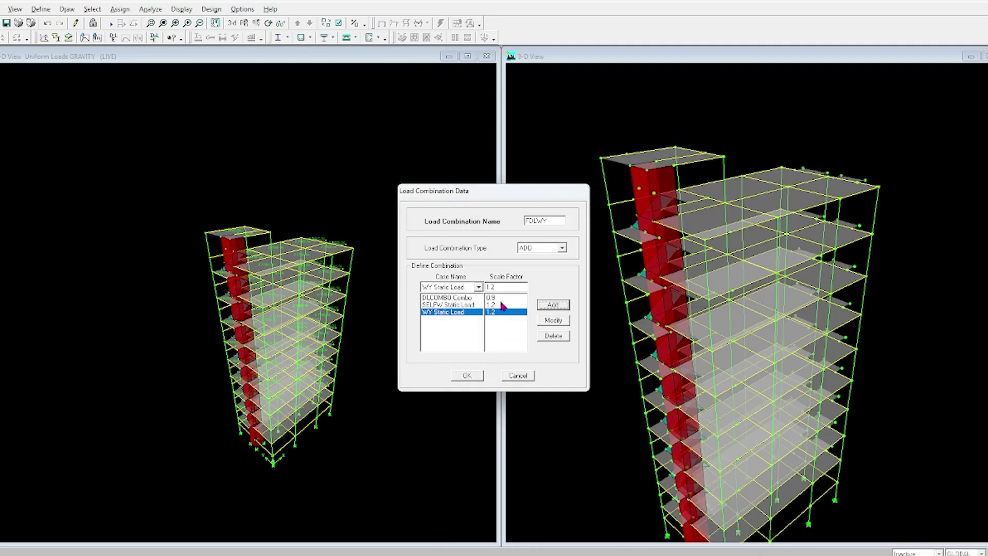
left_click(476, 375)
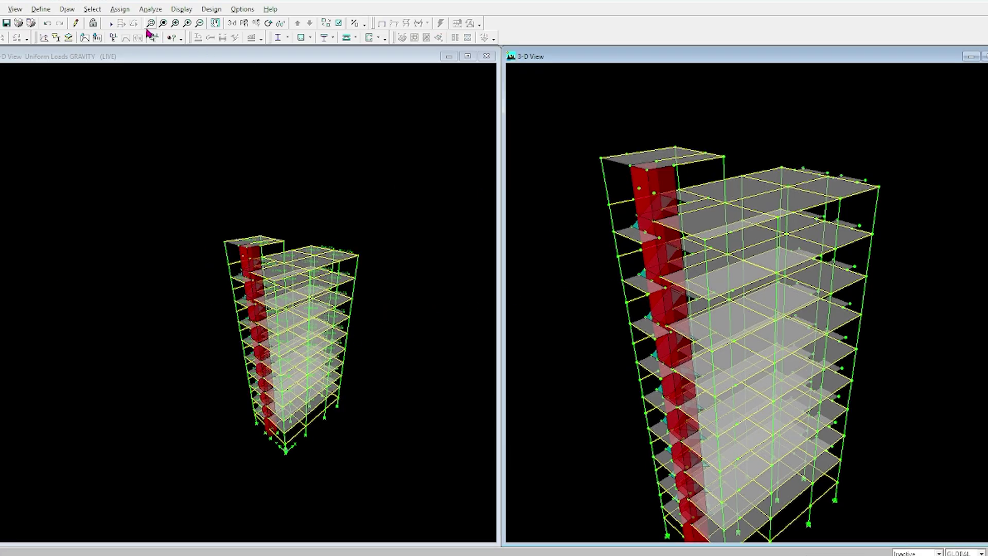
Select all area objects that use the SS and OTHERS slab sections
left_click(92, 9)
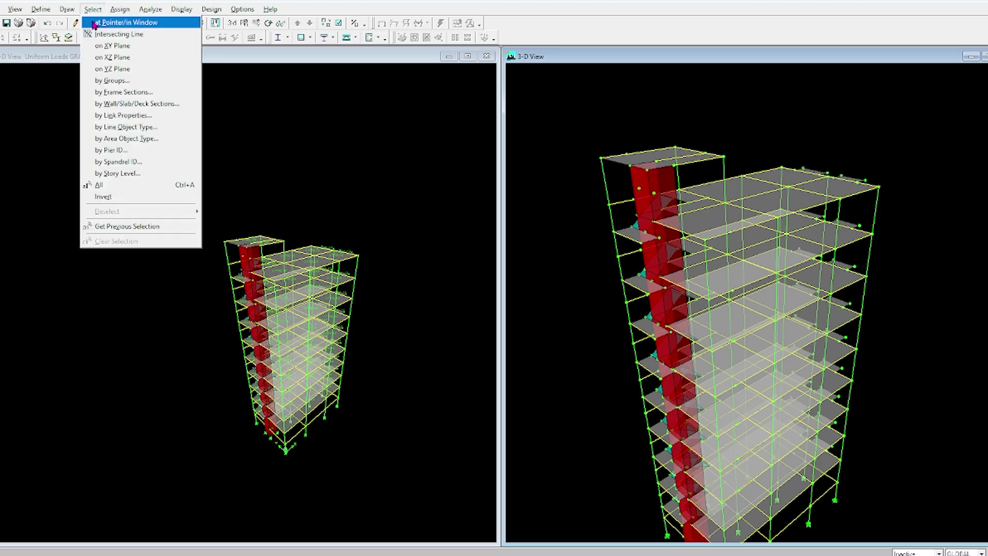
left_click(124, 103)
left_click(433, 290)
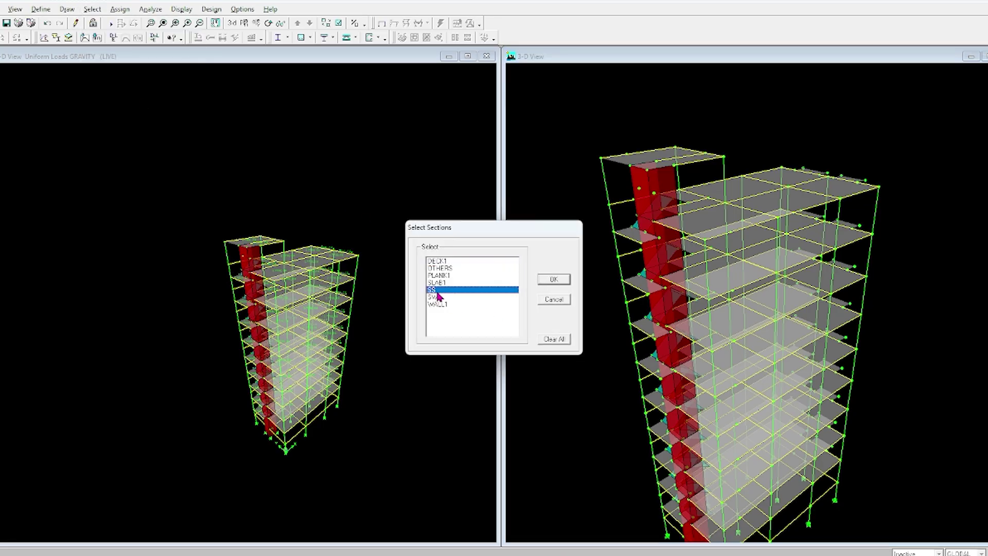
left_click(440, 268, "ctrl")
left_click(554, 279)
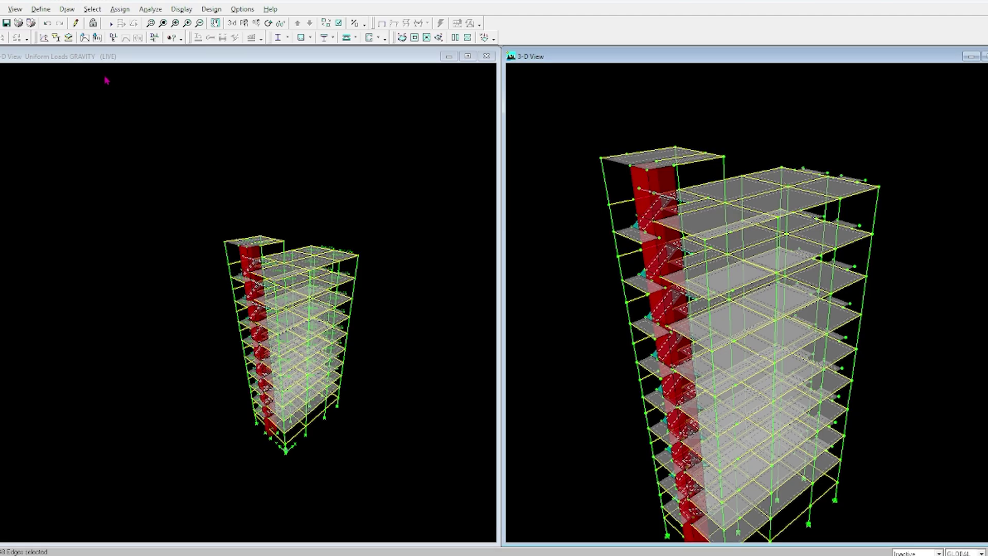
Auto mesh the selected slabs into structural elements, further subdivided to a maximum element size of 24
left_click(120, 9)
mouse_move(166, 50)
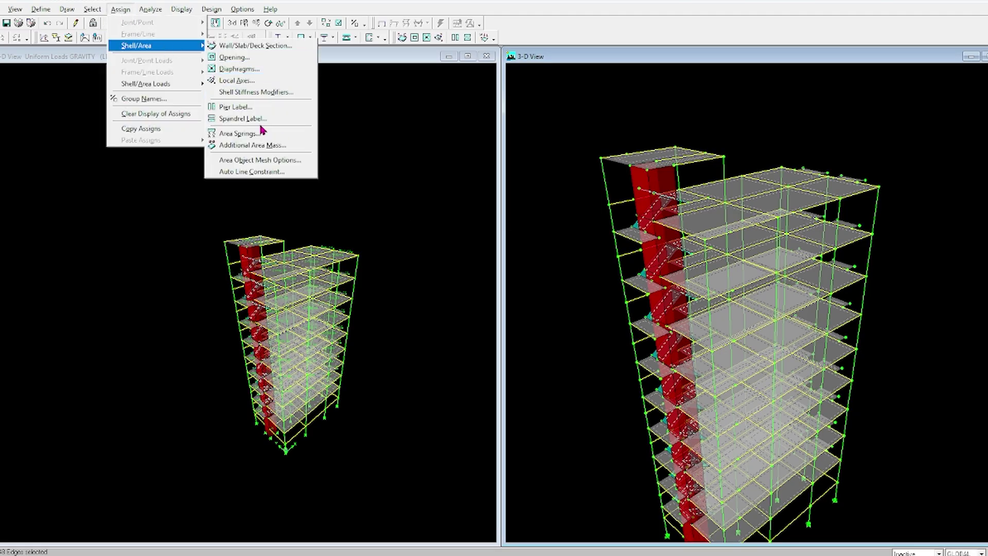
left_click(264, 161)
left_click(393, 245)
left_click(387, 290)
double_click(571, 288)
type("24")
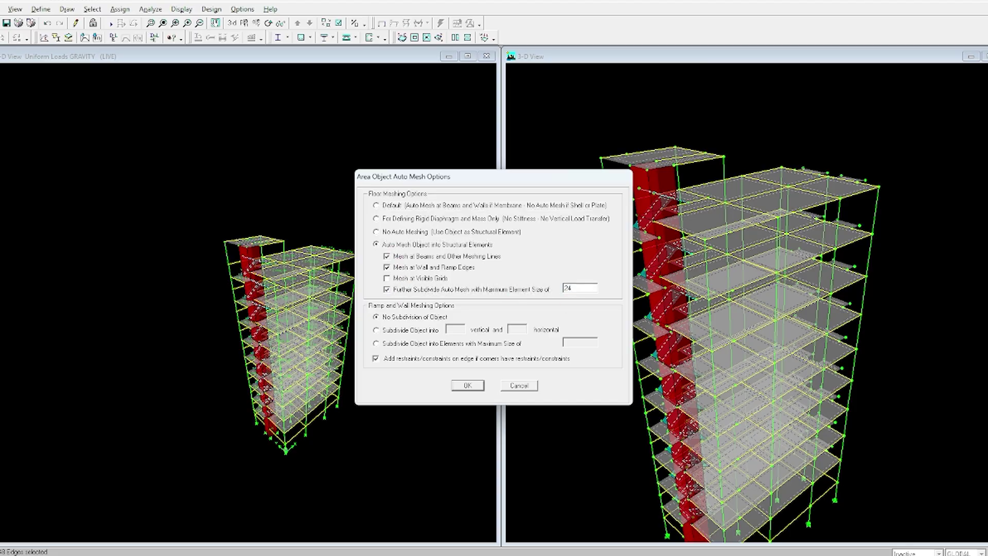
left_click(465, 386)
left_click(468, 386)
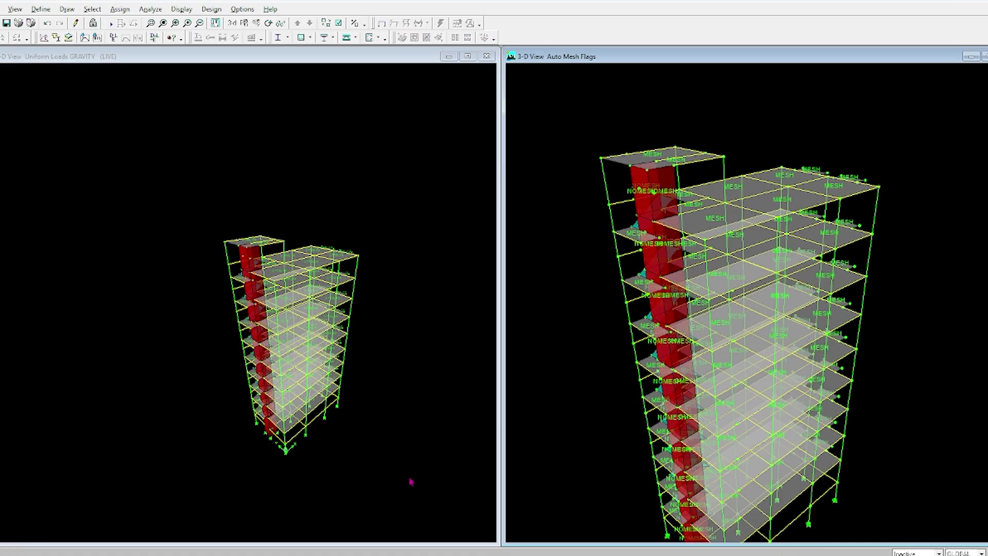
Reselect the previously selected slabs and assign diaphragm D1 to them
key("ctrl+p")
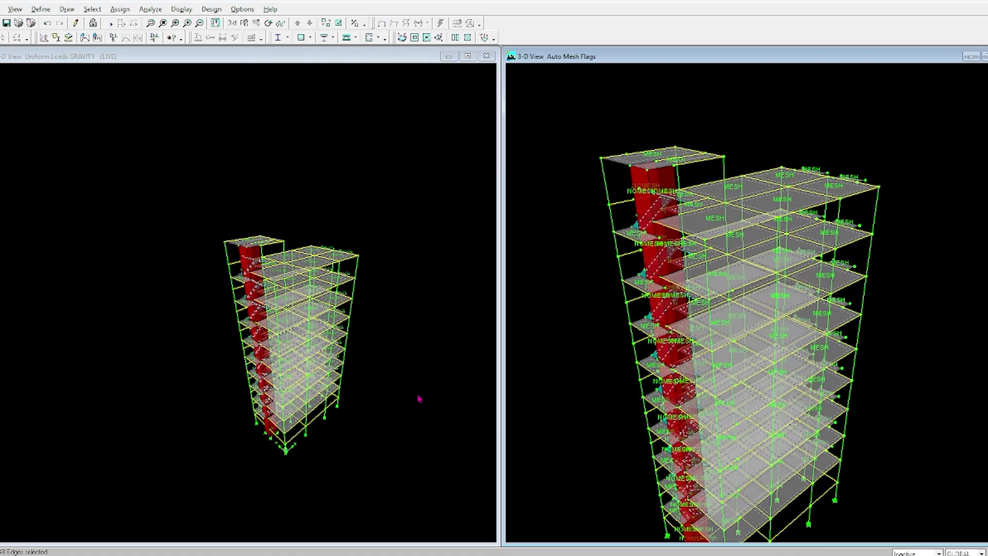
left_click(120, 9)
mouse_move(138, 45)
left_click(224, 72)
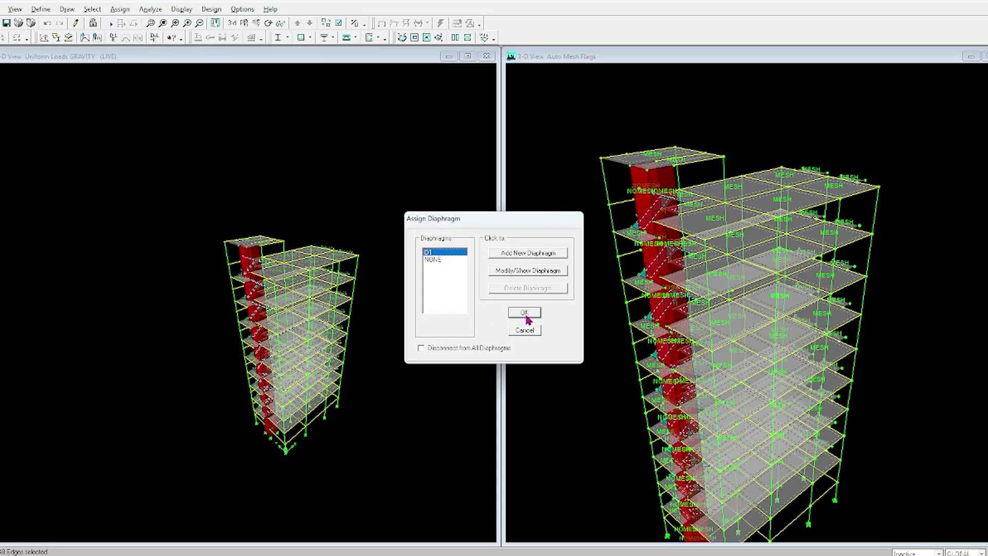
left_click(470, 349)
left_click(524, 313)
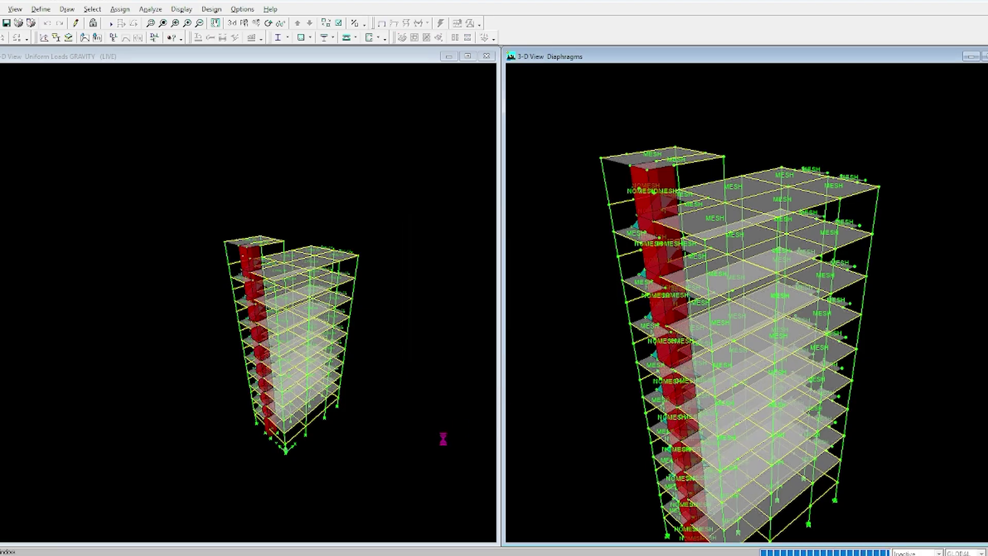
left_click(339, 160)
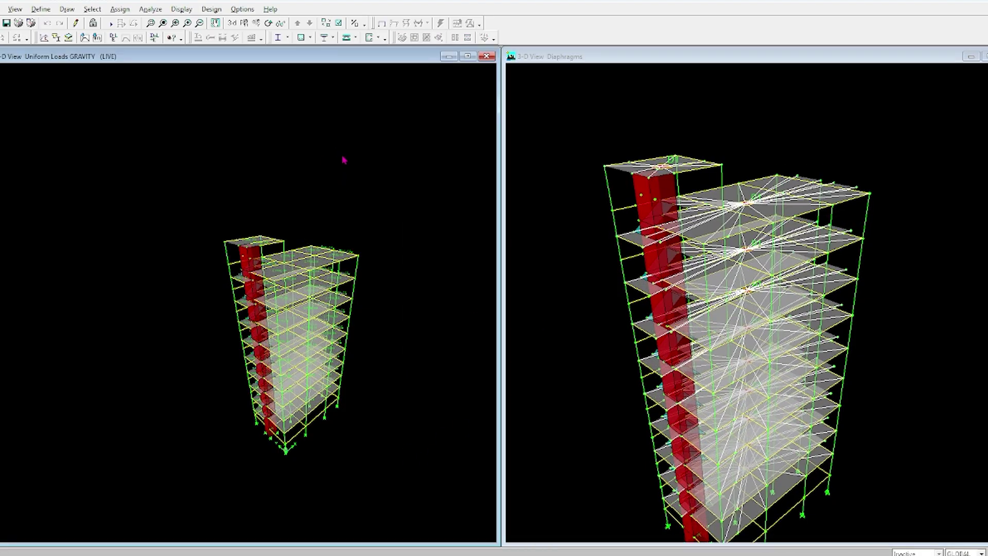
left_click(257, 24)
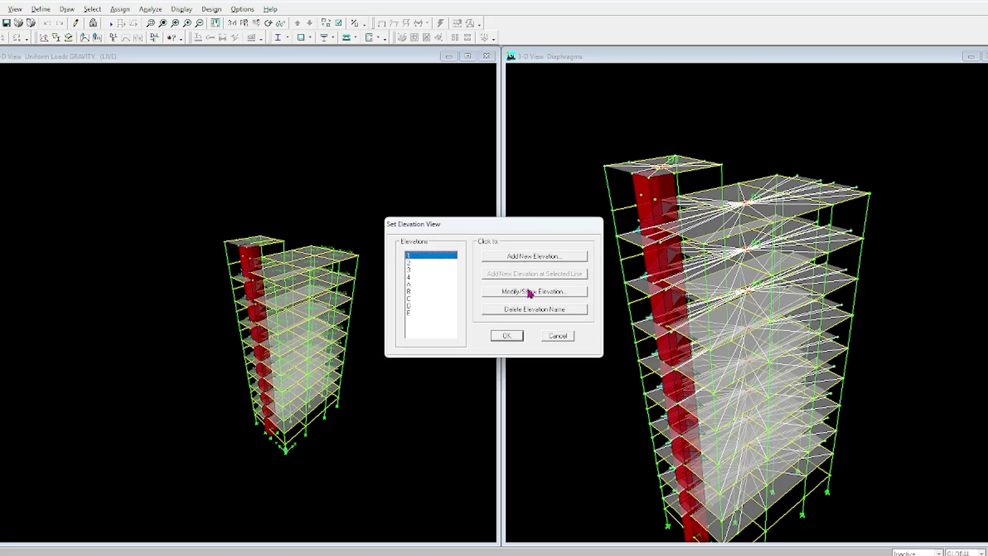
left_click(509, 337)
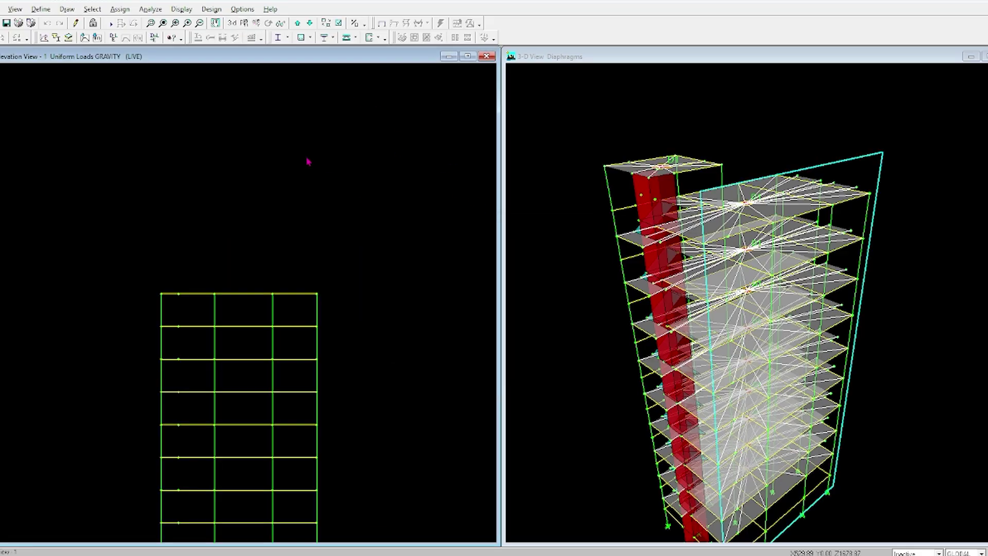
left_click(232, 23)
Show the STORY2-9 plan view and move down through the stories to STORY2-4 to inspect the diaphragms
left_click(700, 268)
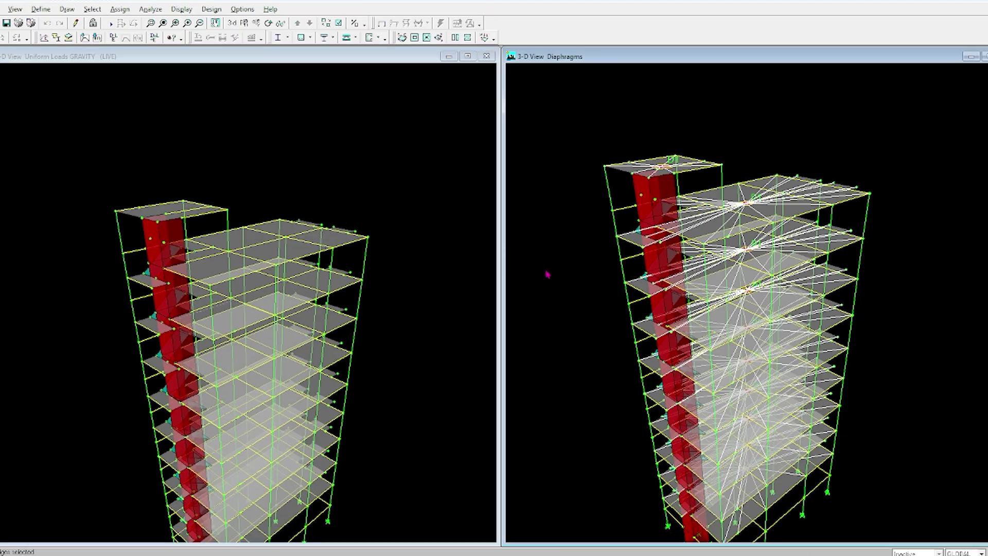
scroll(557, 289, "down", 3)
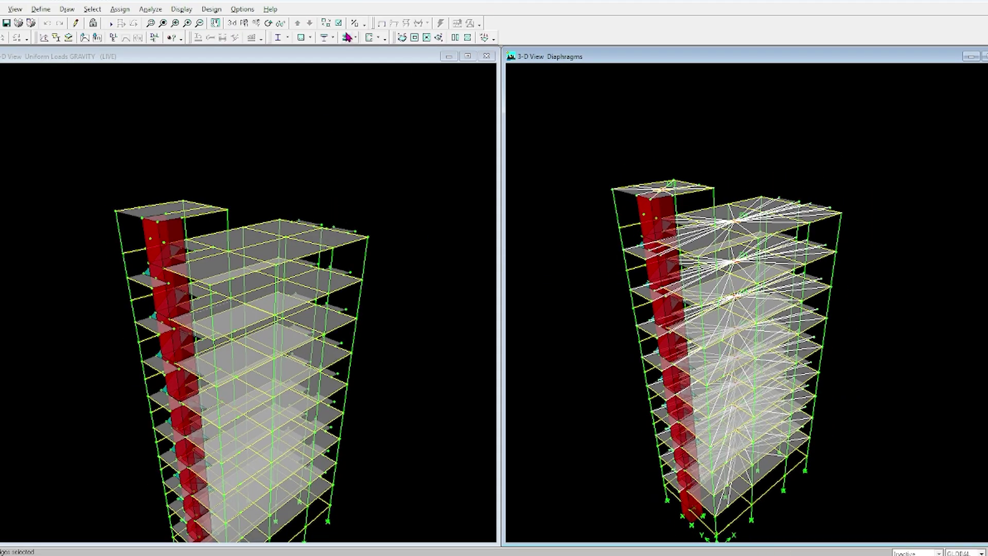
left_click(244, 23)
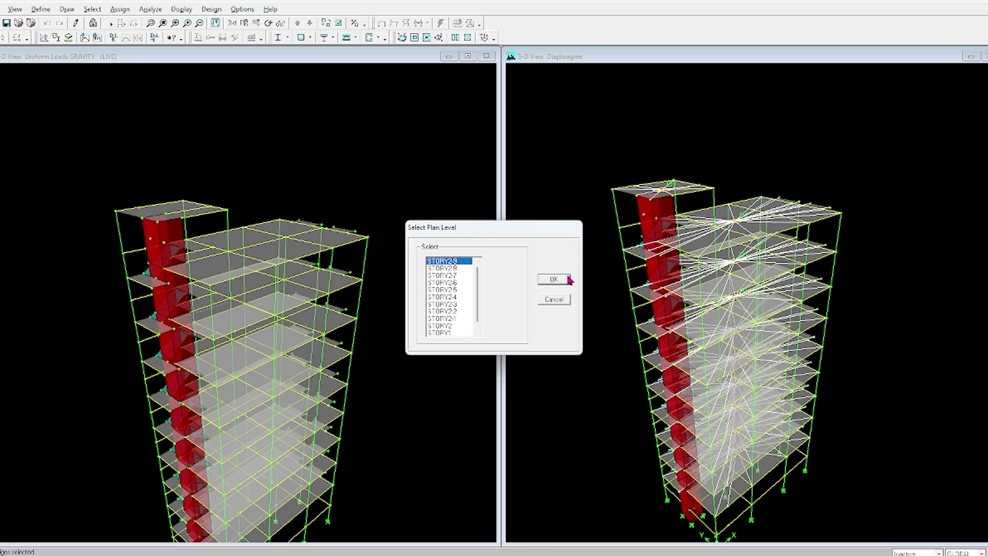
left_click(554, 279)
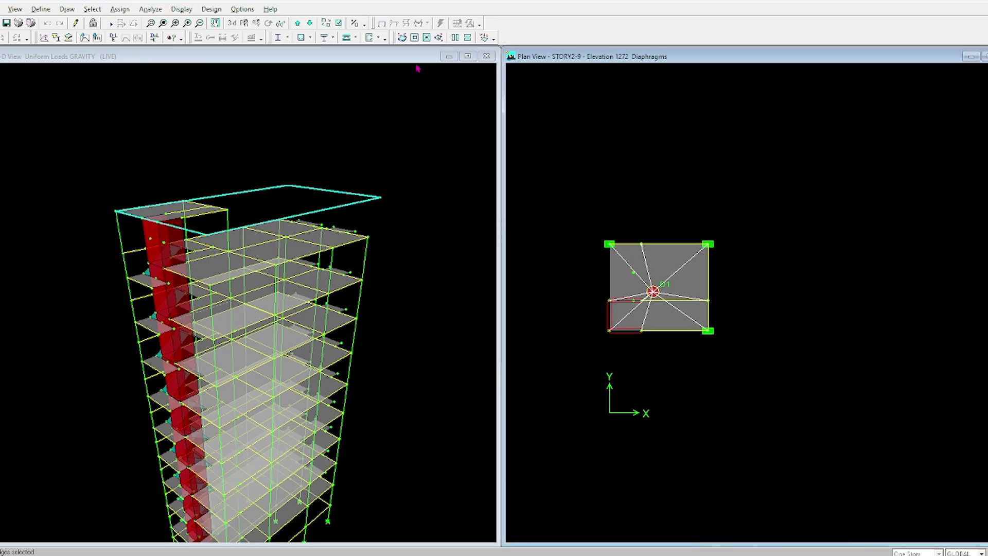
left_click(310, 23)
left_click(309, 23)
left_click(310, 23)
left_click(310, 23)
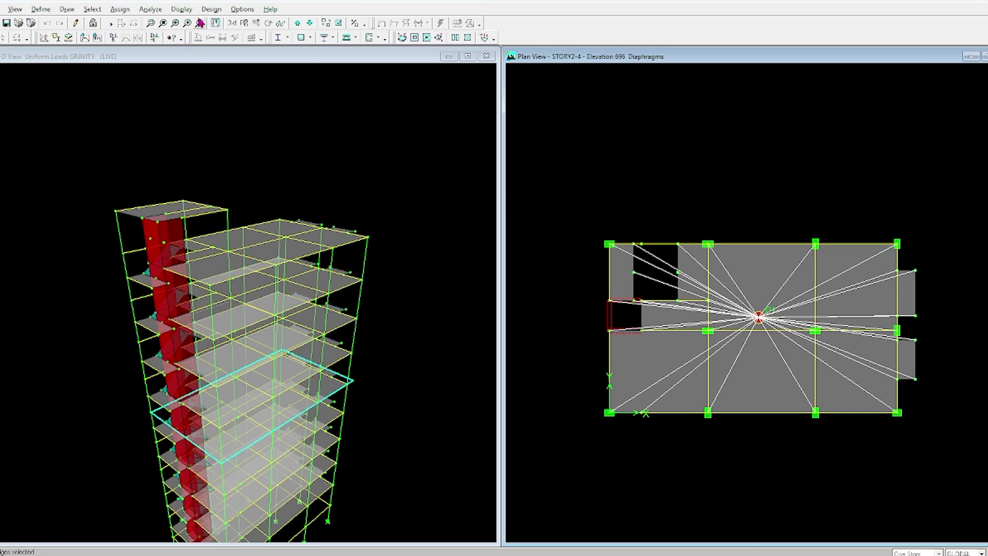
Accept the Full 3D analysis options and run the building analysis
left_click(151, 9)
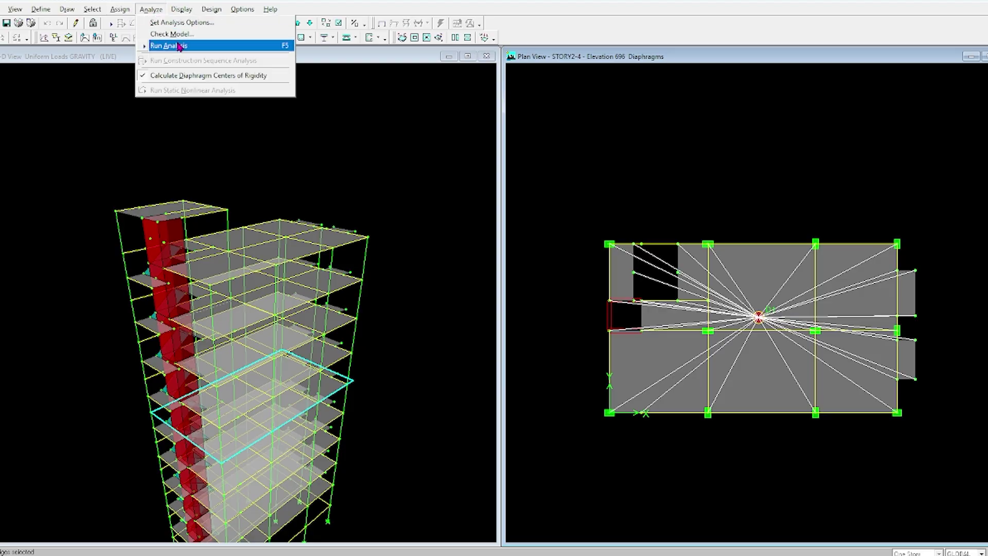
left_click(178, 22)
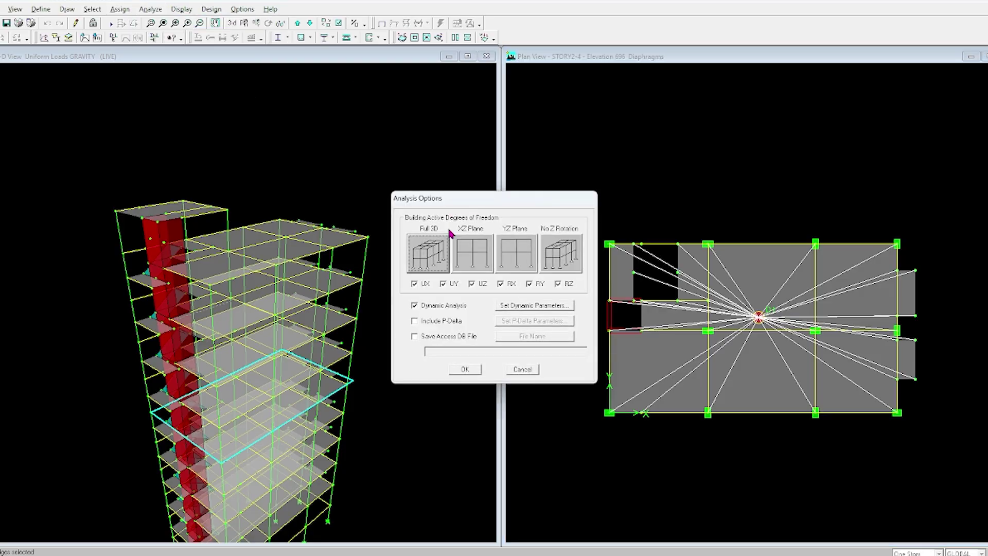
left_click(465, 370)
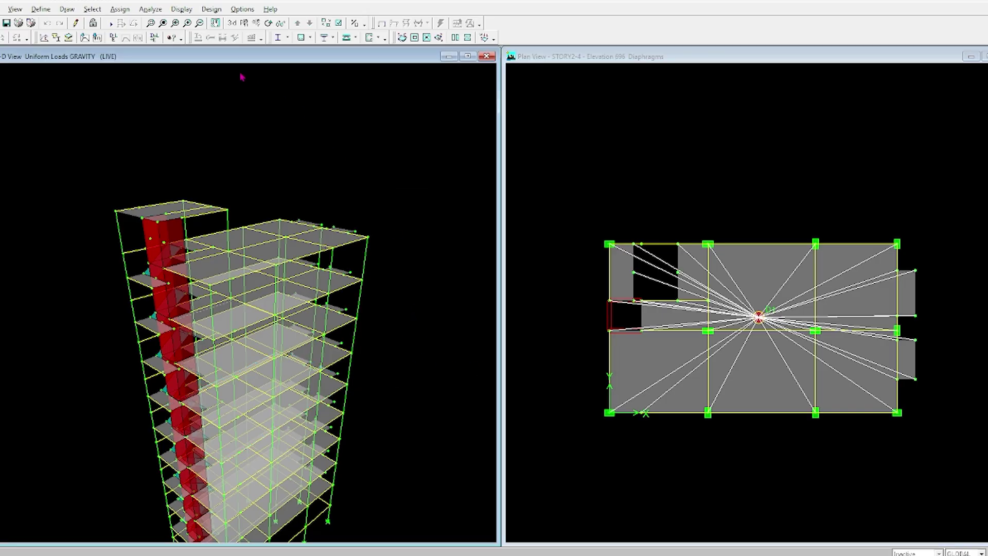
left_click(125, 11)
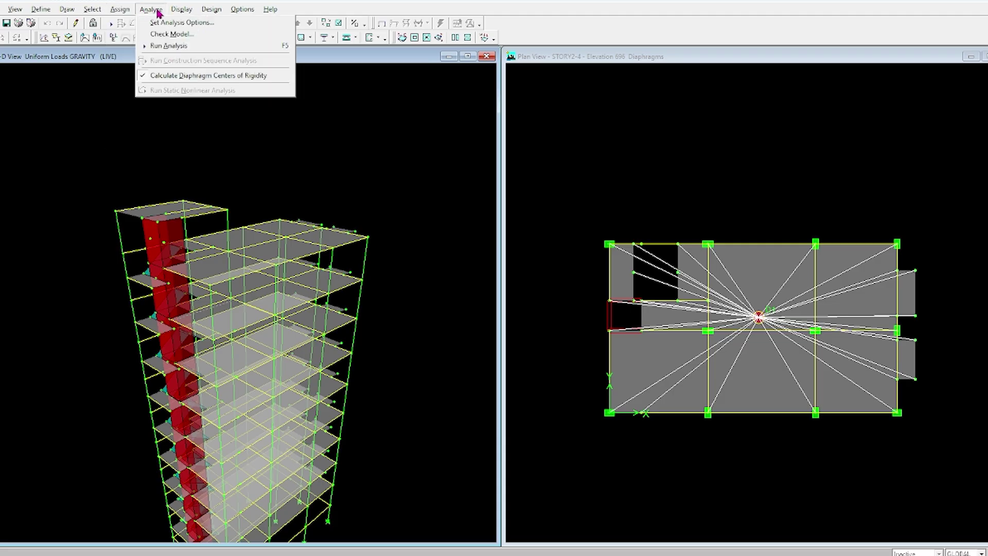
left_click(168, 46)
left_click(581, 318)
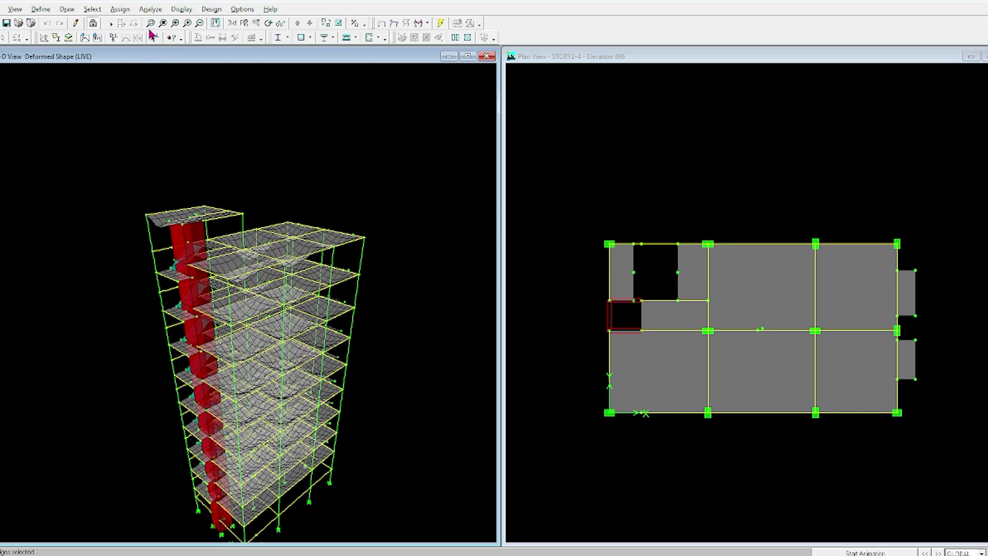
left_click(183, 10)
mouse_move(149, 10)
left_click(357, 92)
left_click(337, 23)
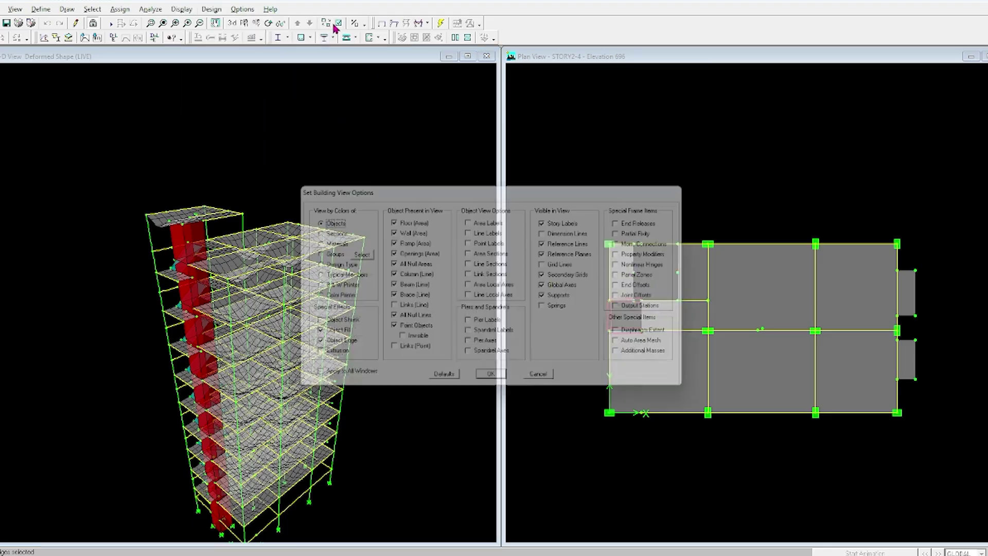
left_click(493, 382)
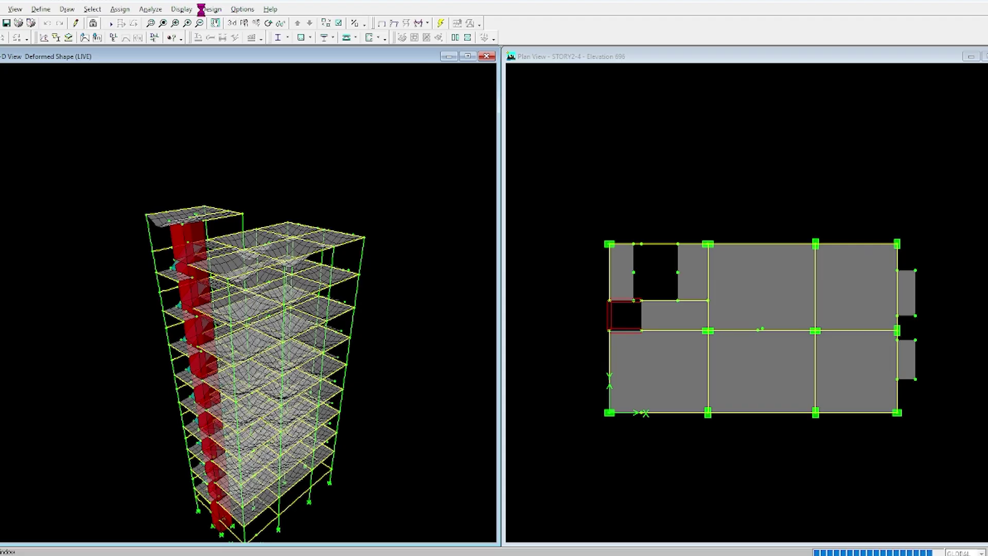
Set up the shell force/stress contour display for the 3D view with the FDLEQX Combo as its load
left_click(194, 12)
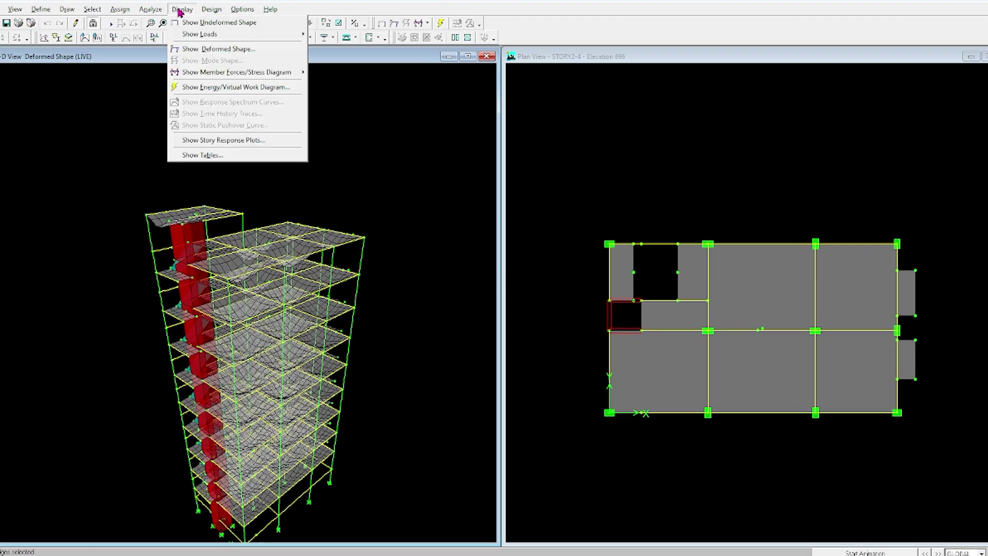
mouse_move(248, 40)
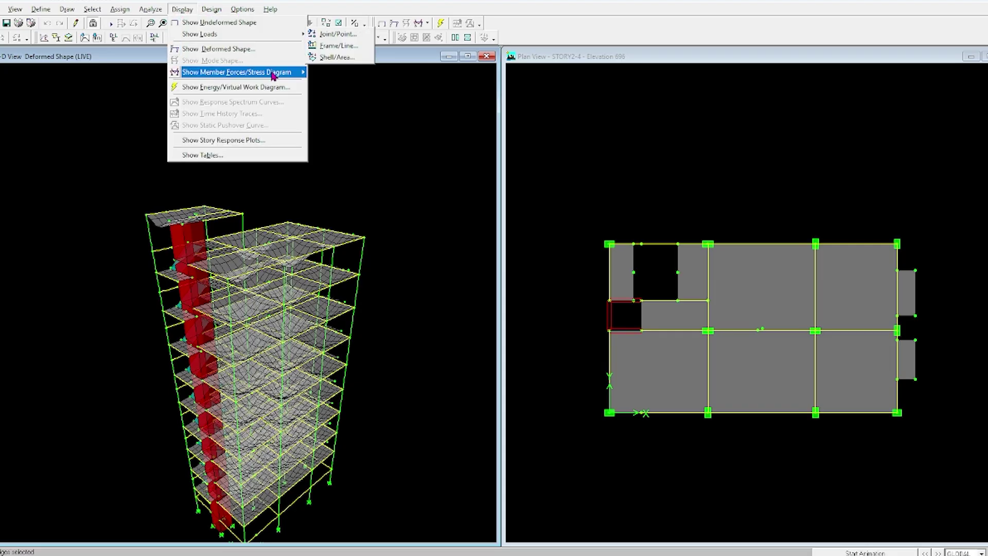
mouse_move(273, 76)
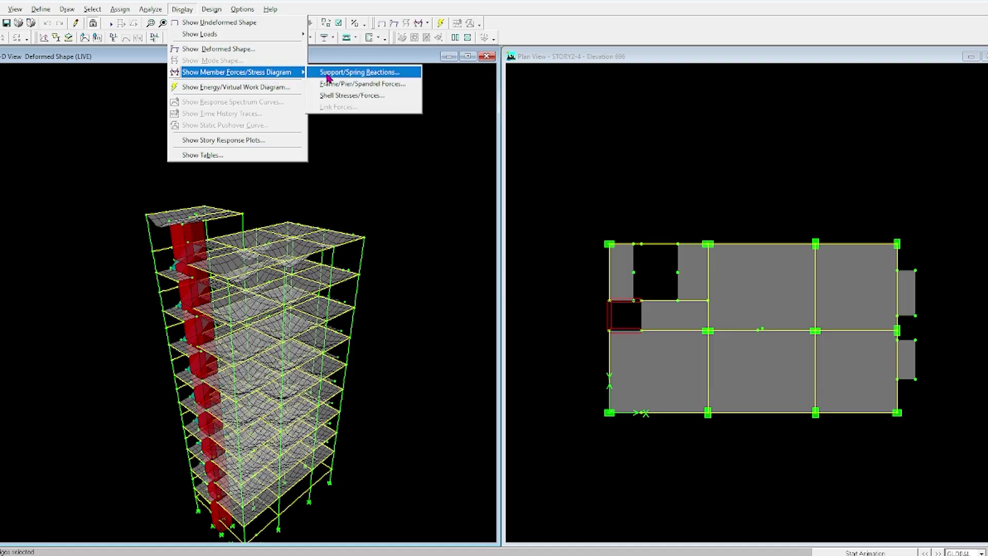
left_click(352, 96)
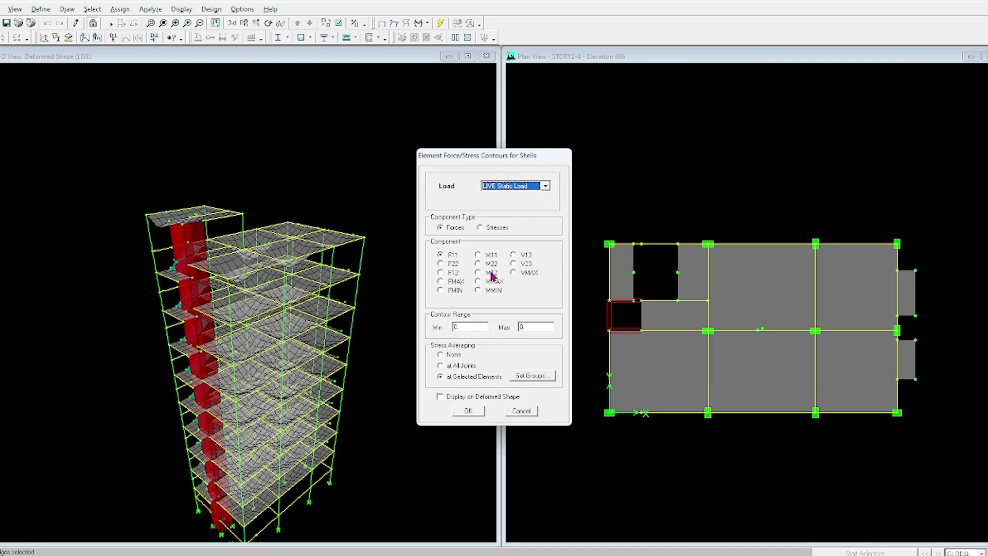
left_click(548, 187)
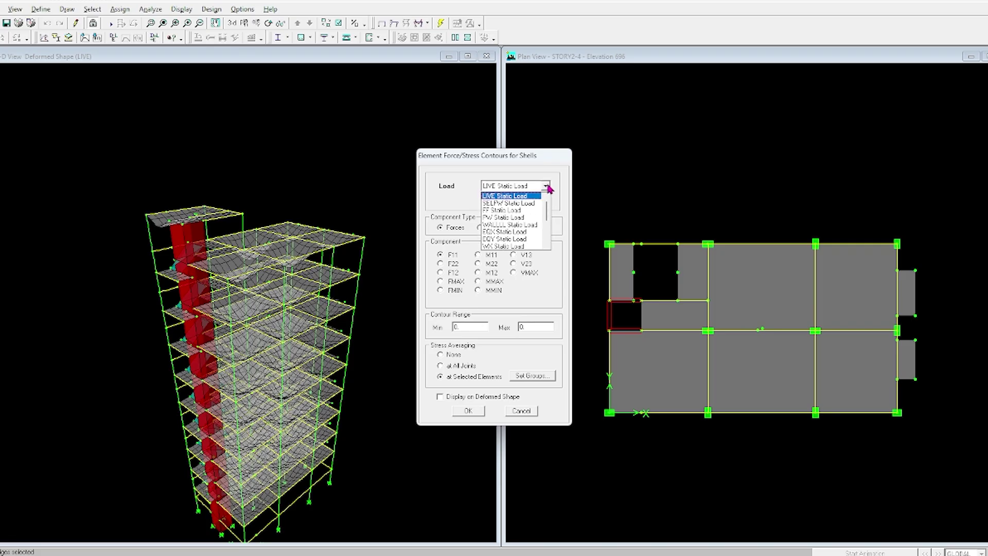
left_click(514, 233)
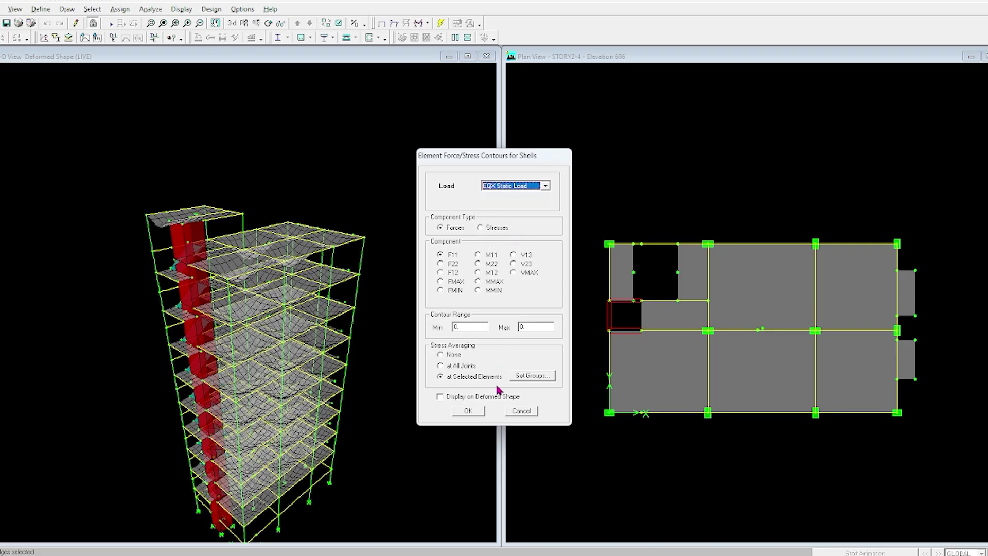
left_click(529, 190)
scroll(507, 242, "down", 2)
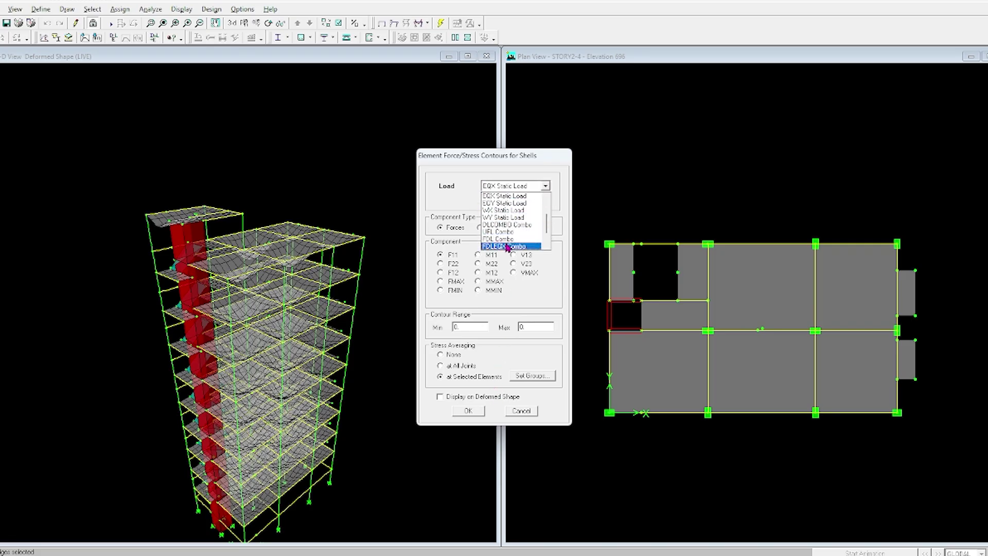
left_click(509, 245)
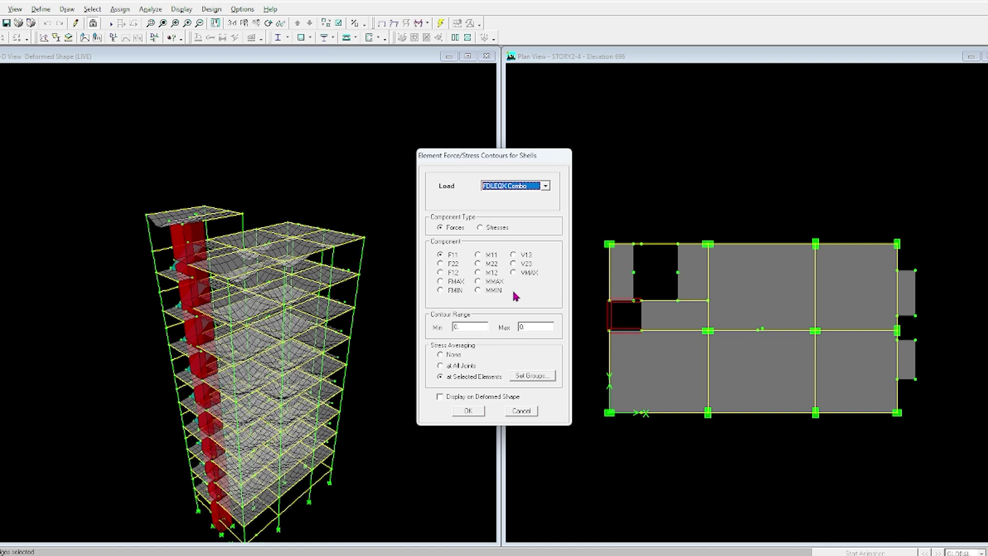